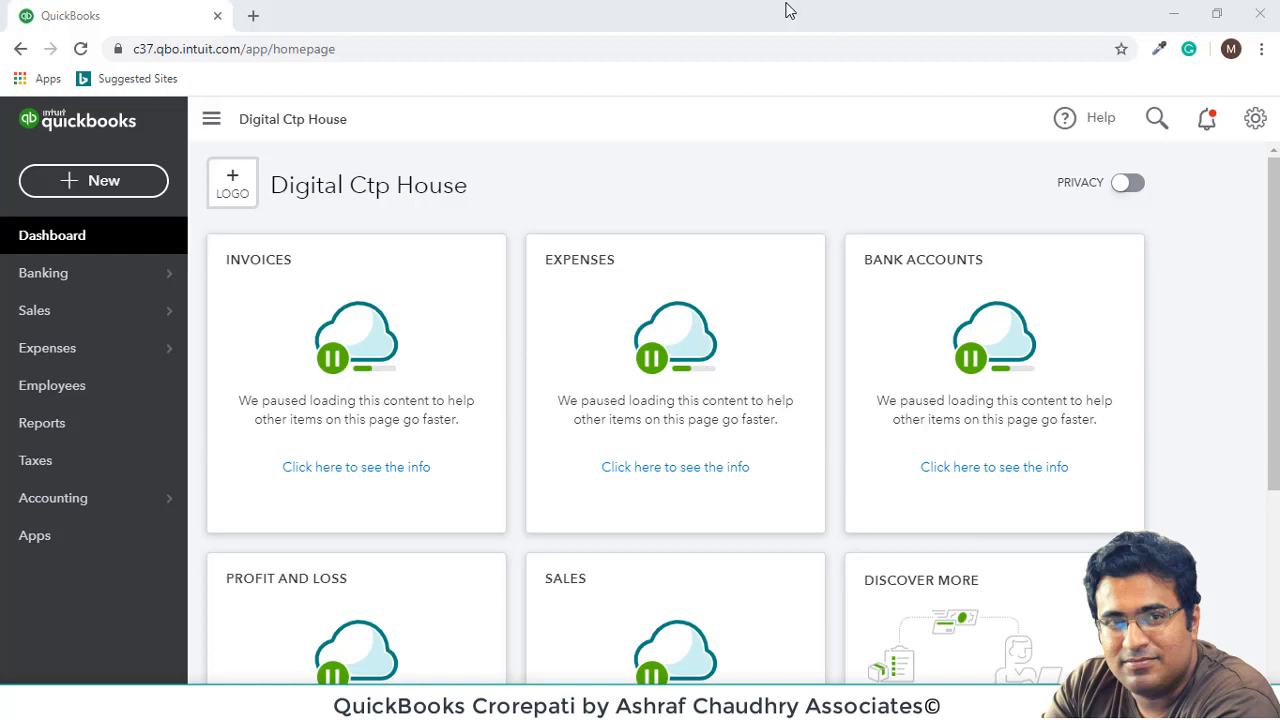
# - Look over the transaction types that can be created and view the expense transactions list
pyautogui.click(114, 196)
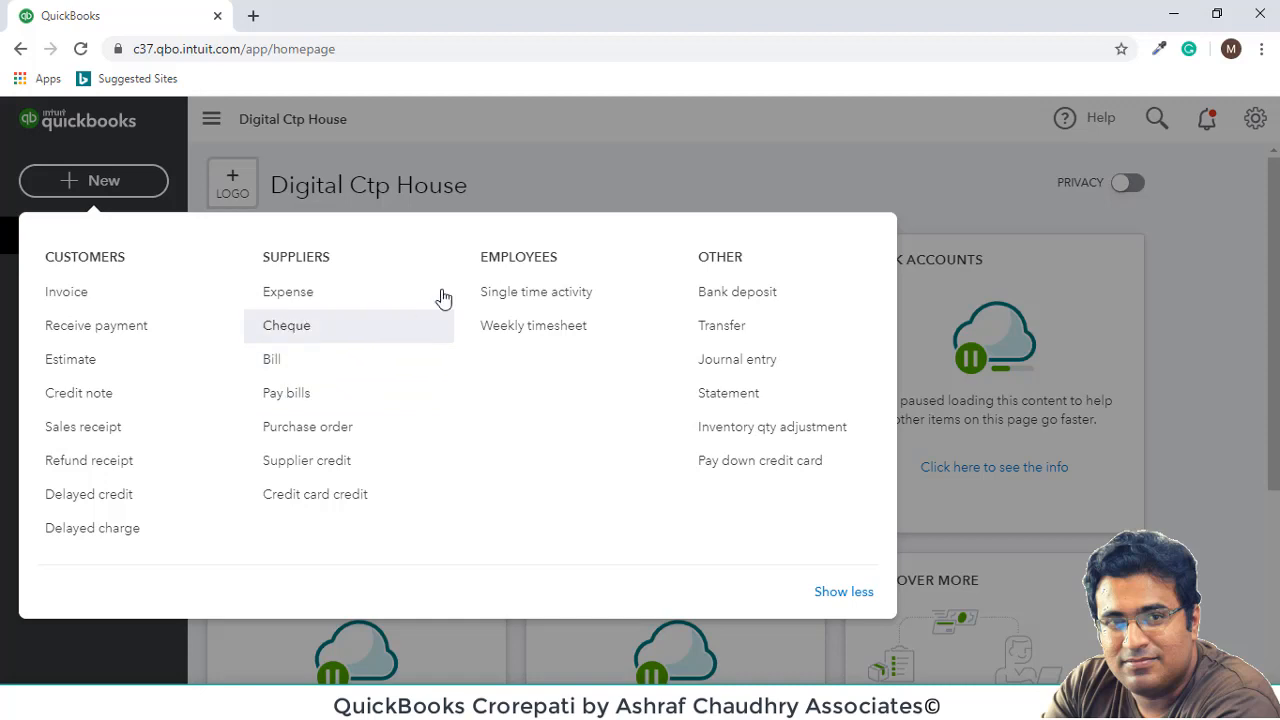
pyautogui.click(573, 157)
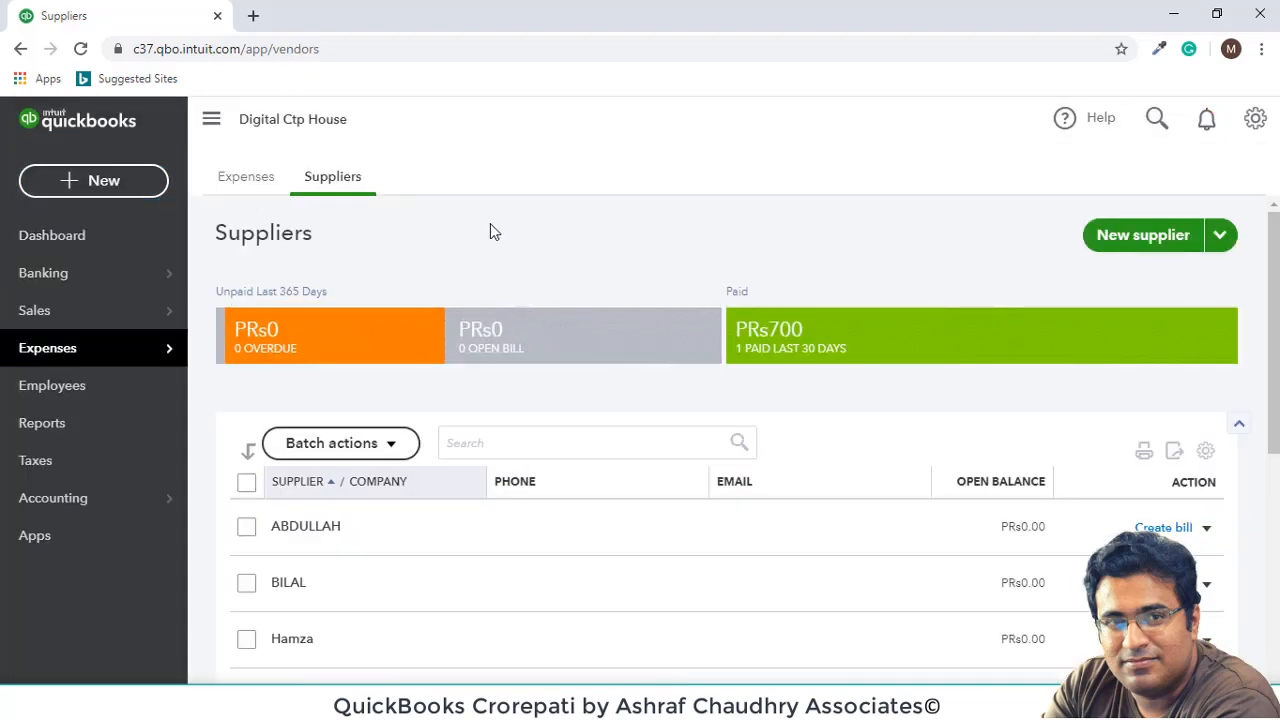
pyautogui.moveTo(100, 357)
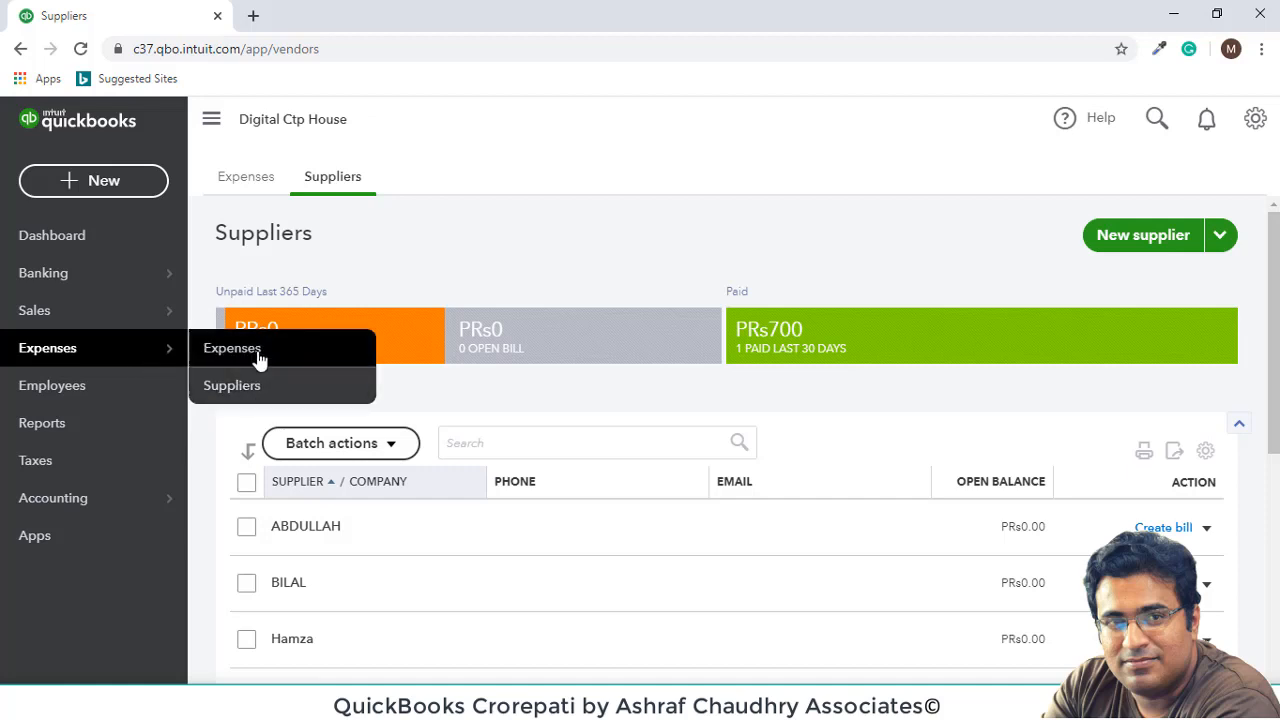
pyautogui.click(242, 192)
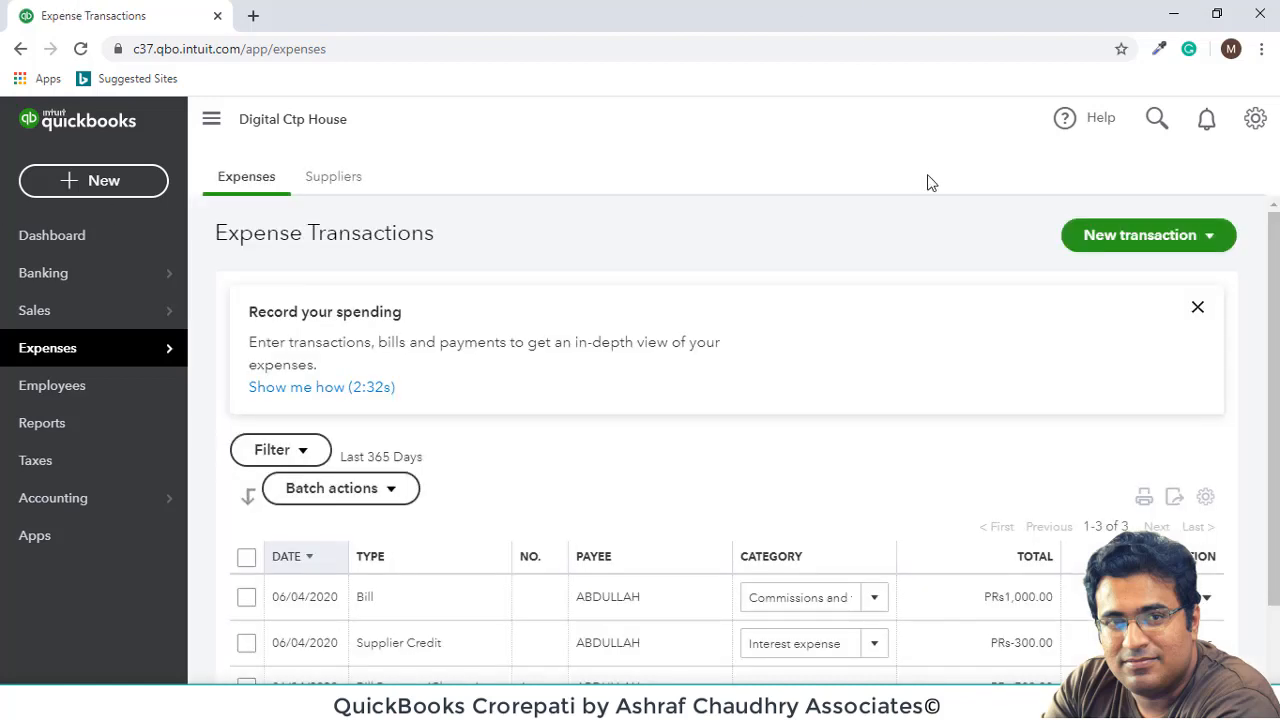
# - Turn on the use of purchase orders in the company's expense settings
pyautogui.click(1252, 120)
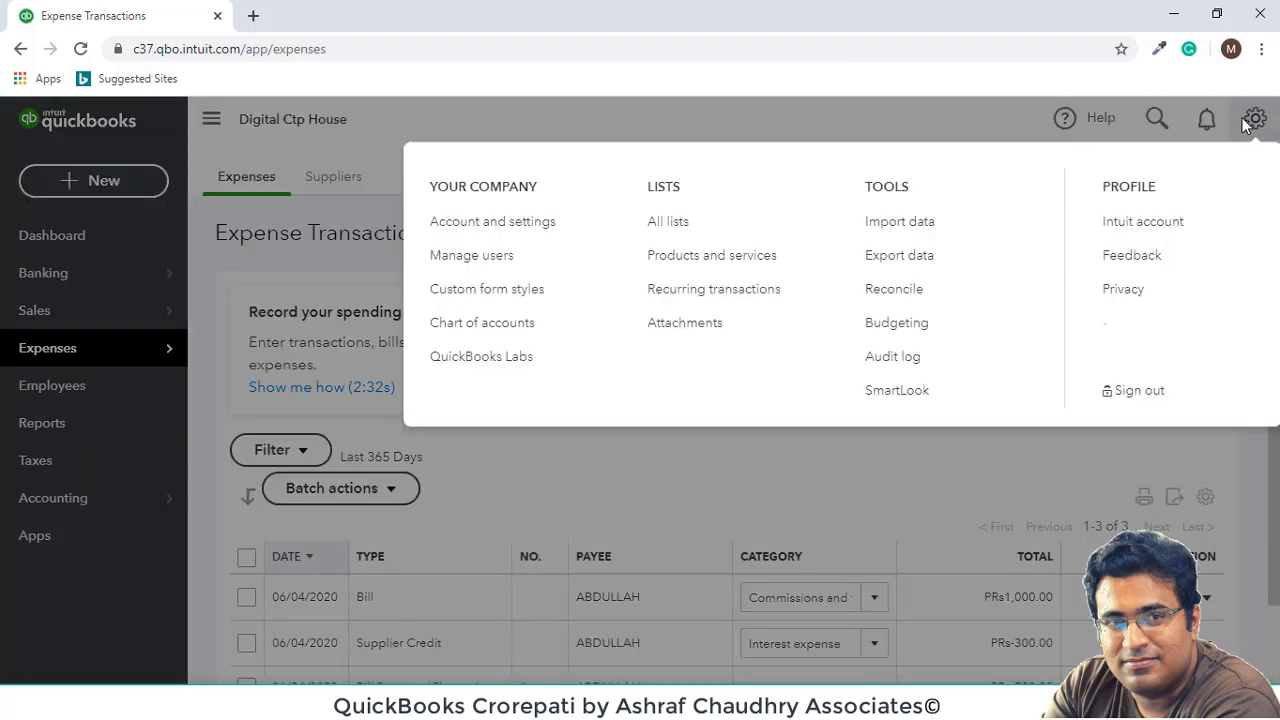
pyautogui.click(511, 229)
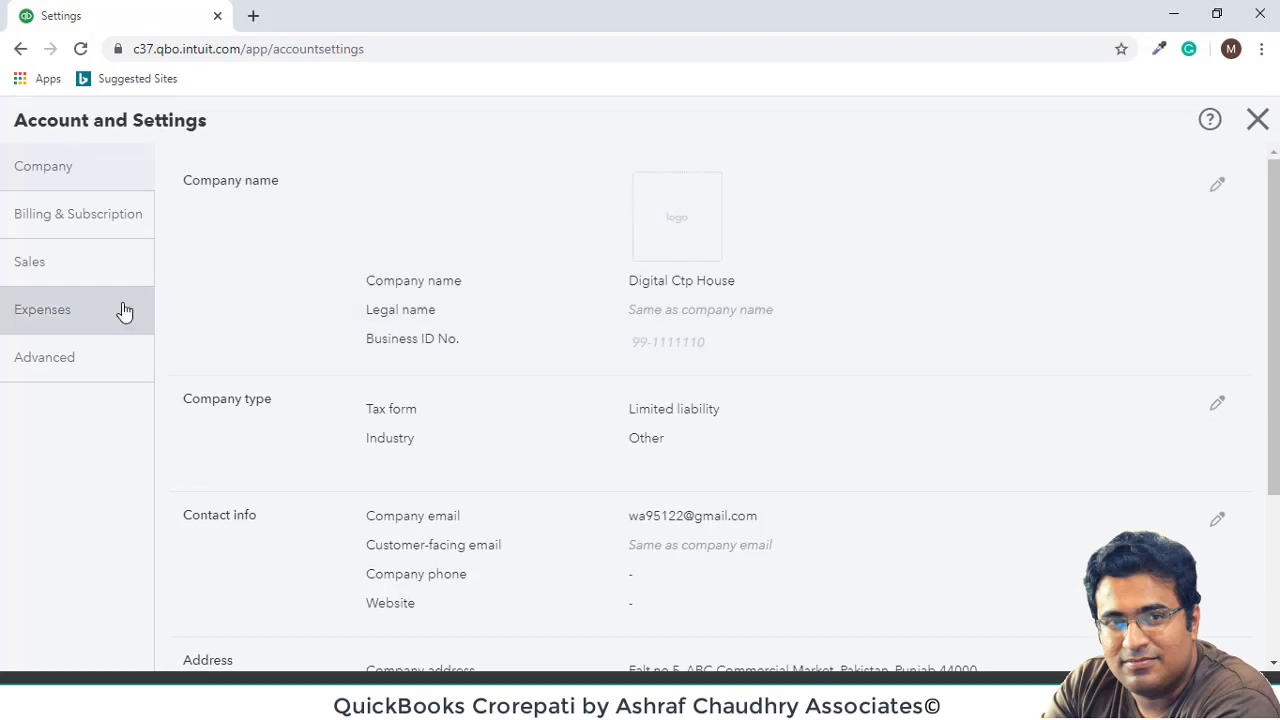
pyautogui.click(102, 315)
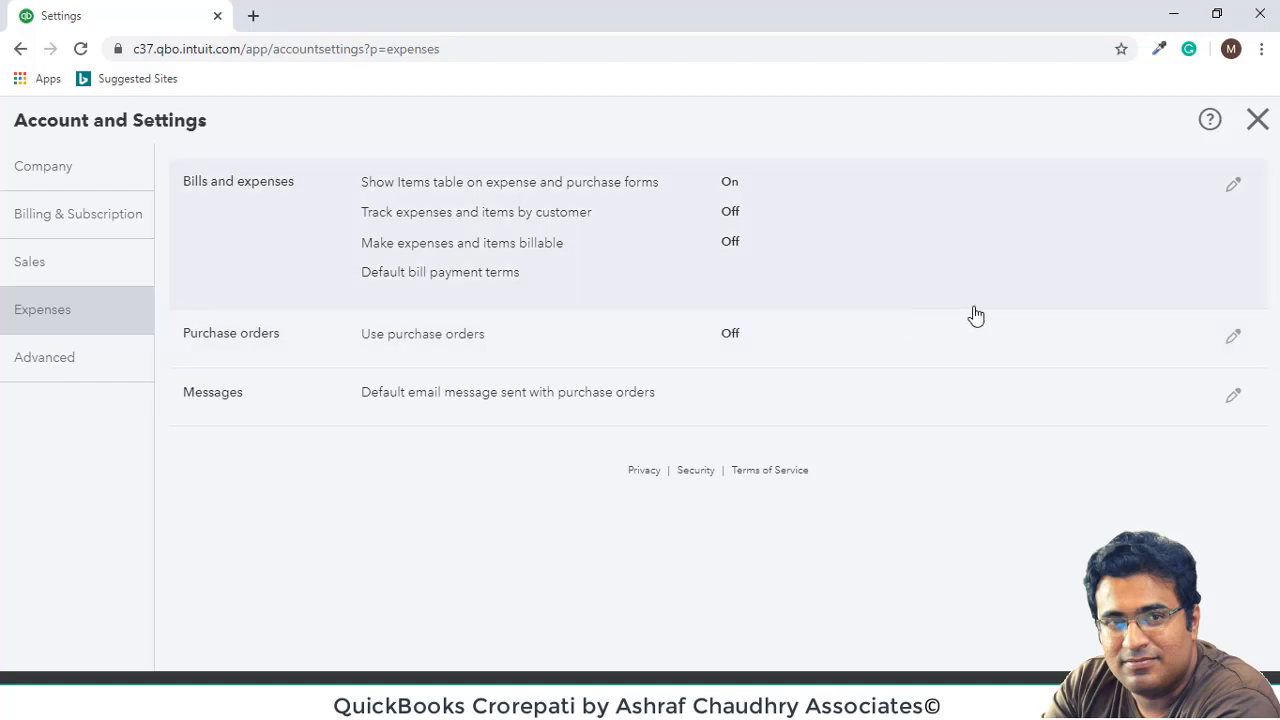
pyautogui.click(1244, 343)
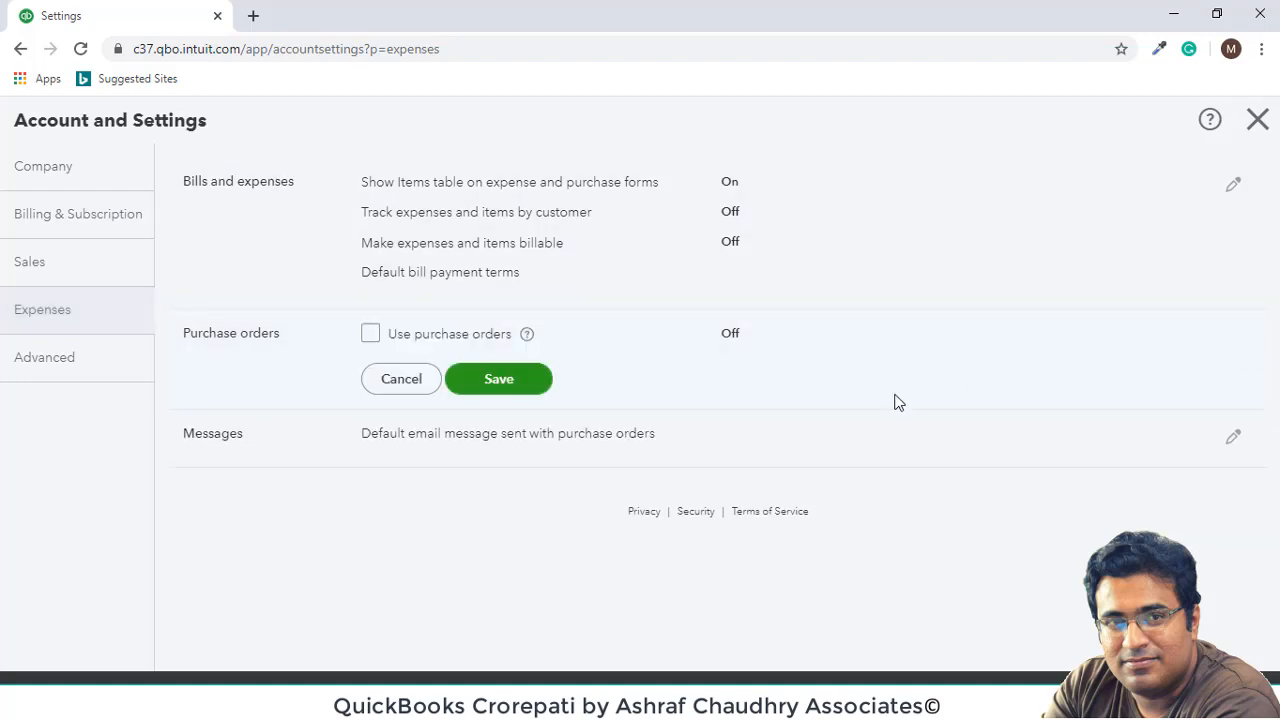
pyautogui.click(372, 336)
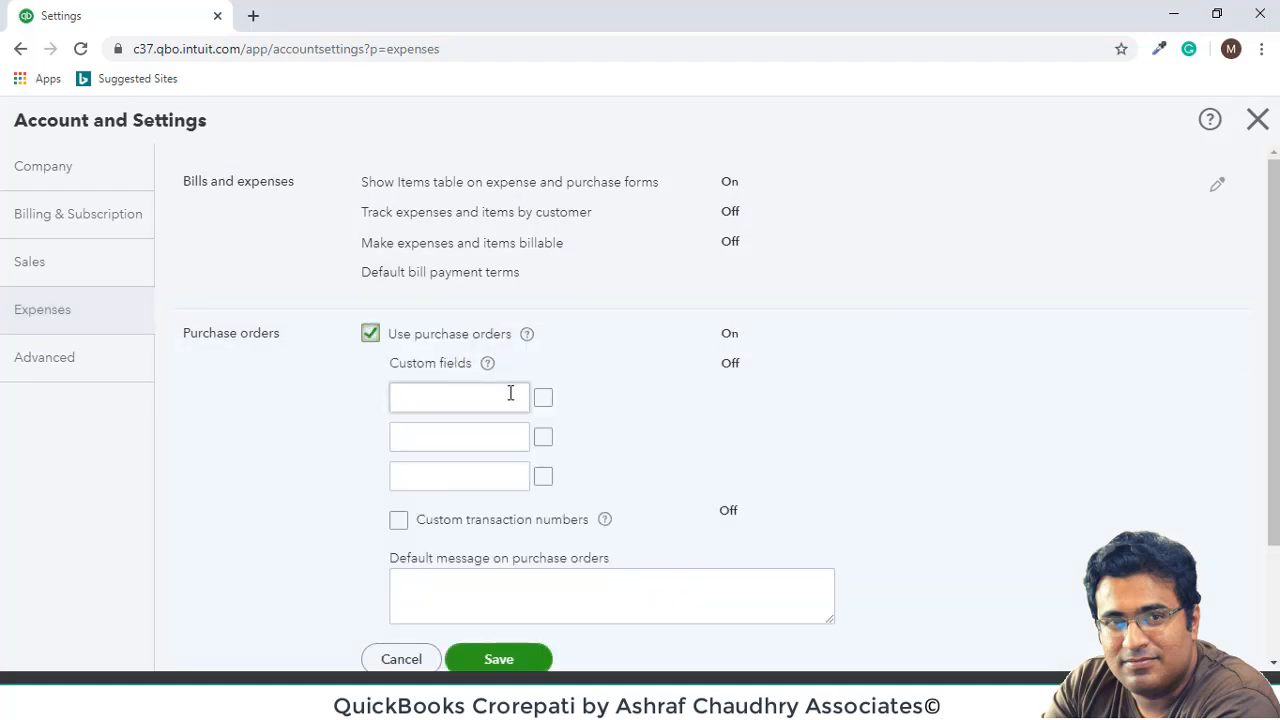
# - Add a purchase order custom field named "PO REFERENCE #" and save the purchase order settings
pyautogui.scroll(-3, 546, 412)
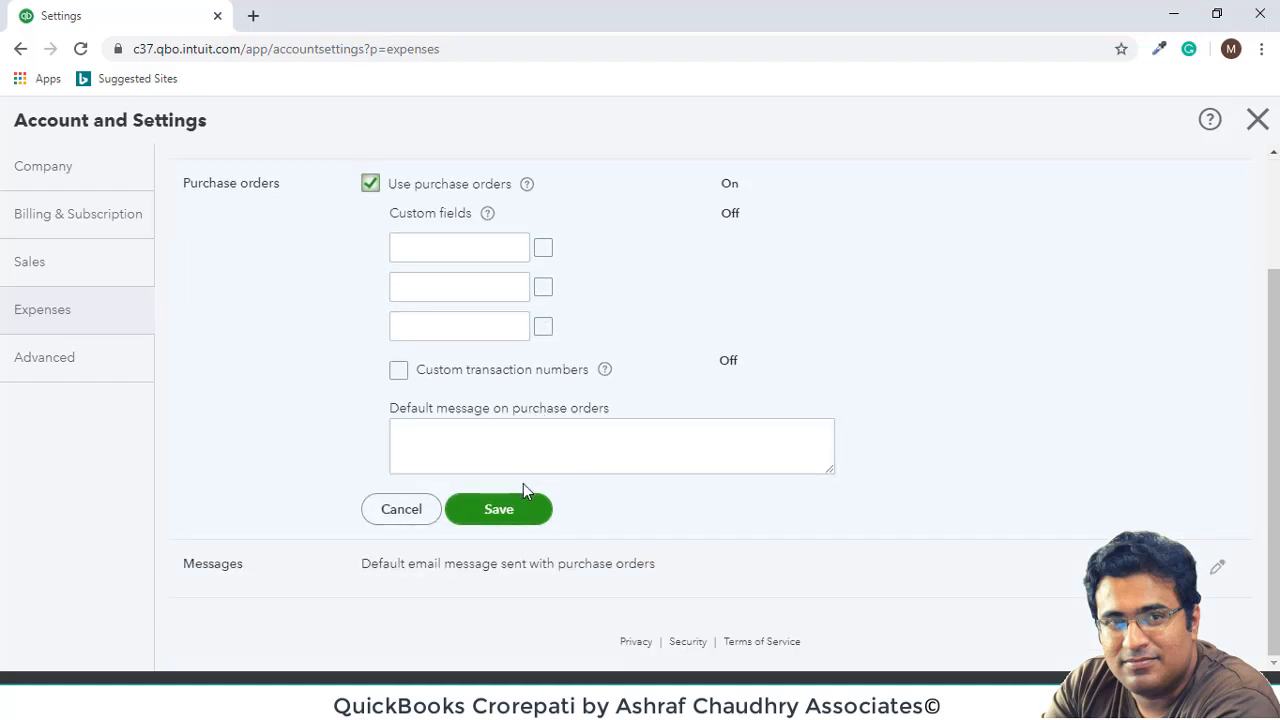
pyautogui.click(497, 446)
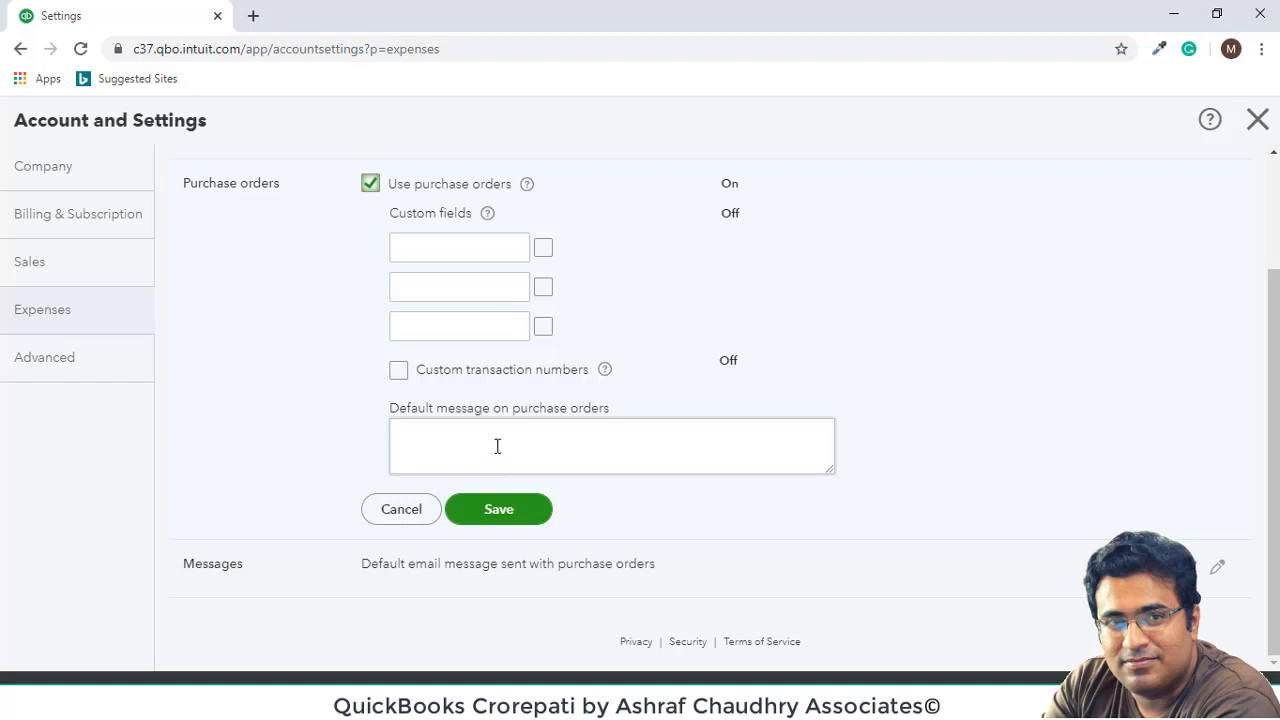
pyautogui.click(497, 446)
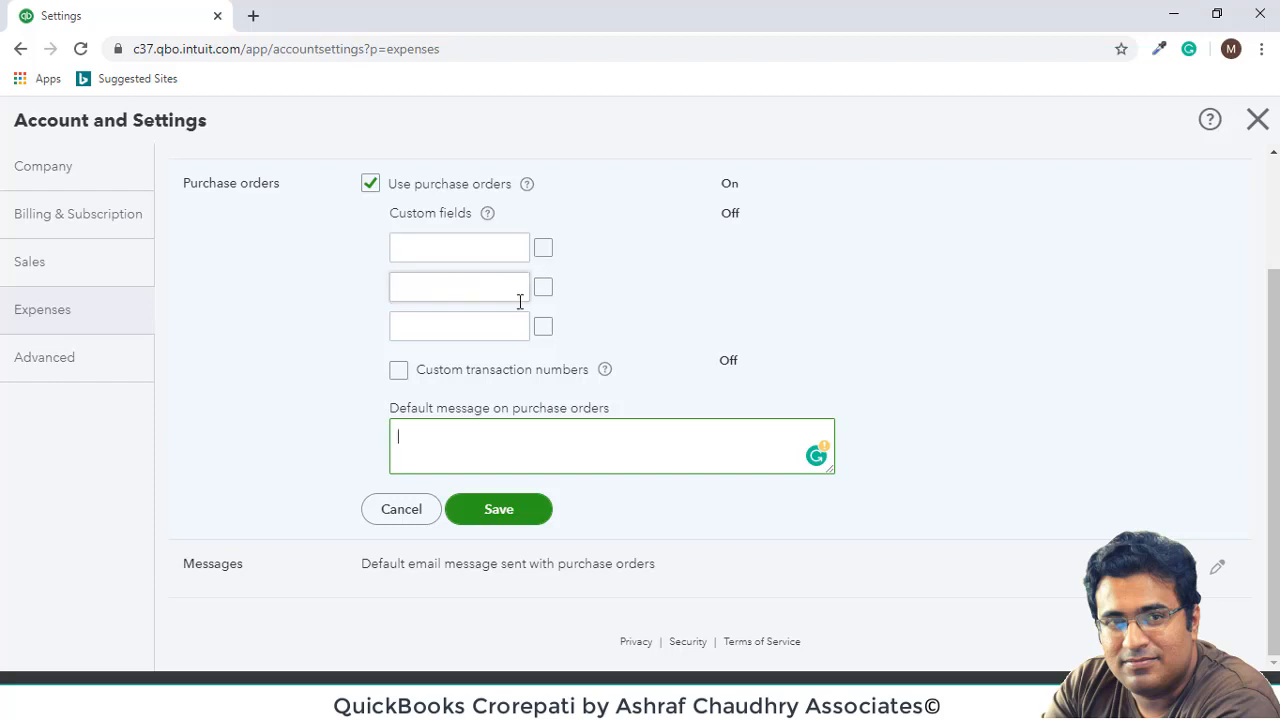
pyautogui.click(542, 248)
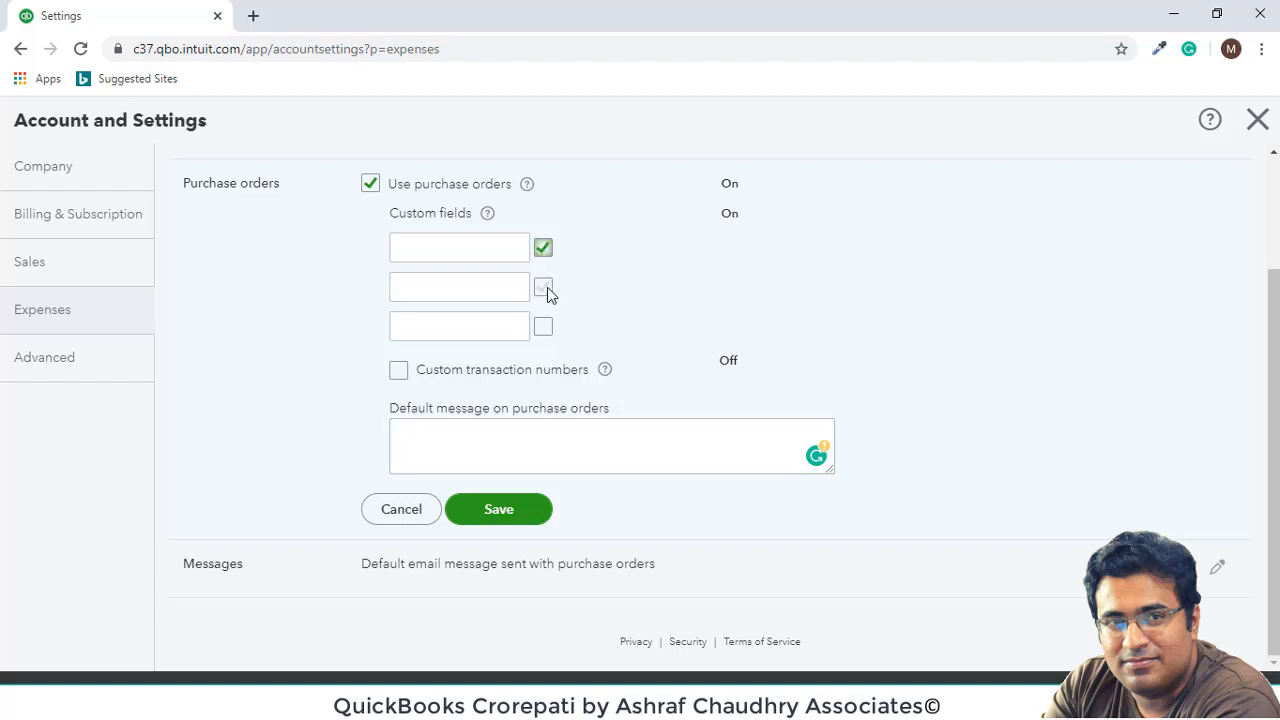
pyautogui.click(546, 288)
pyautogui.click(471, 255)
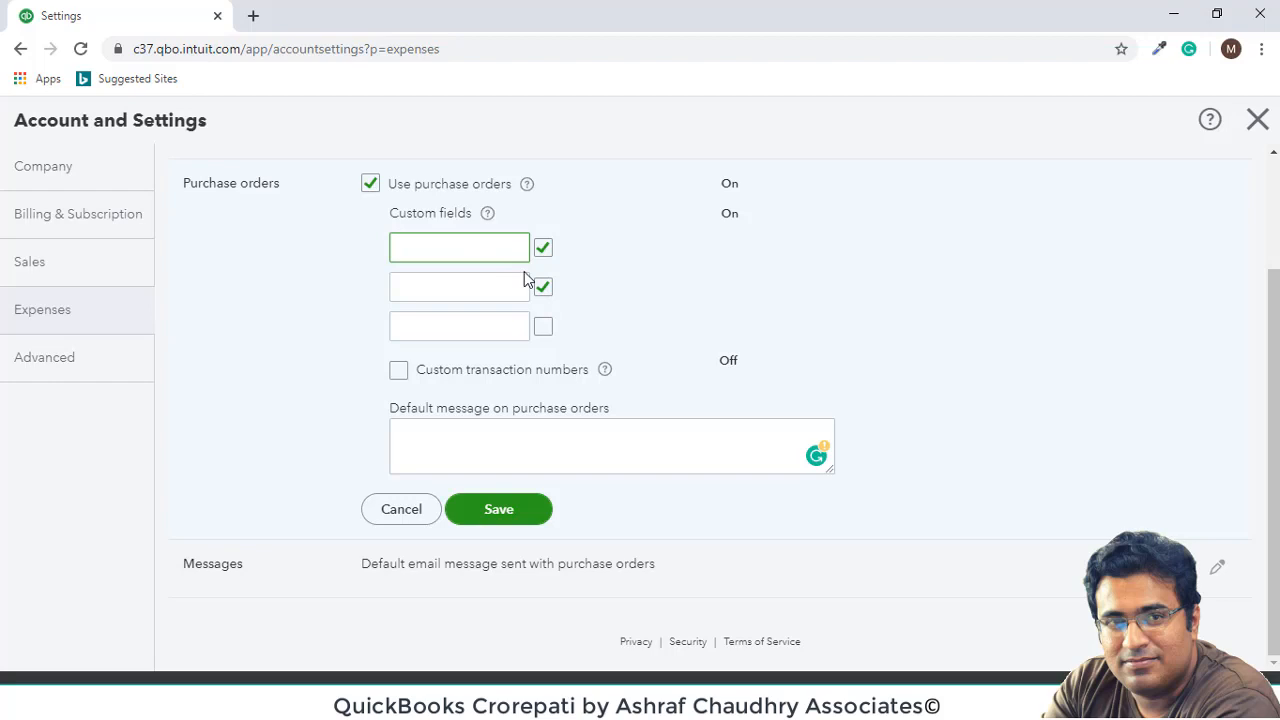
pyautogui.write('PO REFERENCE #')
pyautogui.click(543, 287)
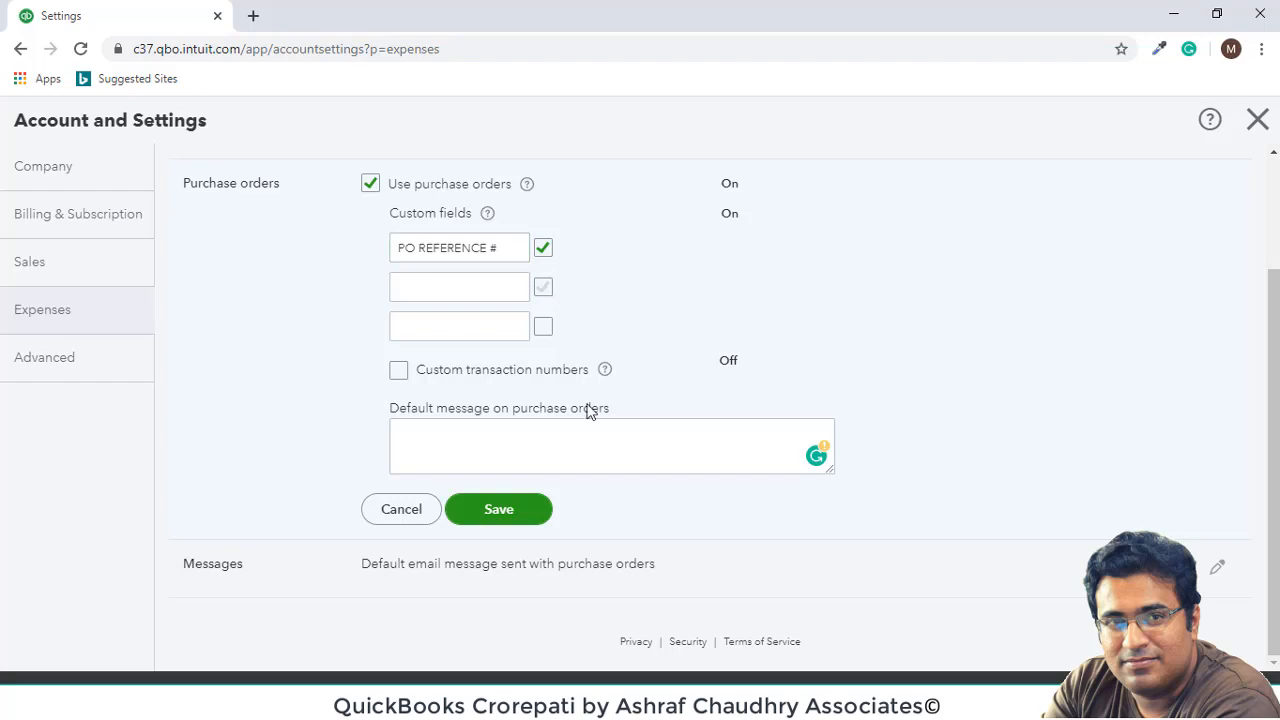
pyautogui.click(524, 519)
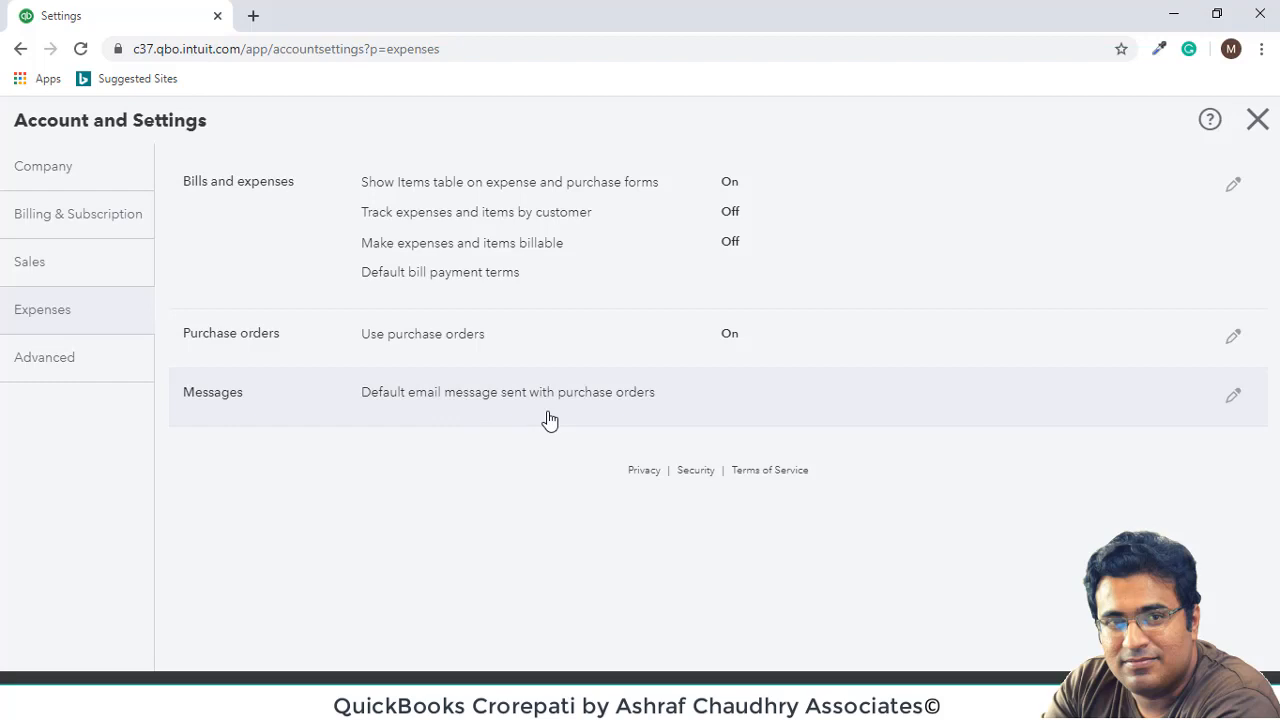
# - Set purchase order emails to send a copy to the company's own address and save the message settings
pyautogui.click(1235, 397)
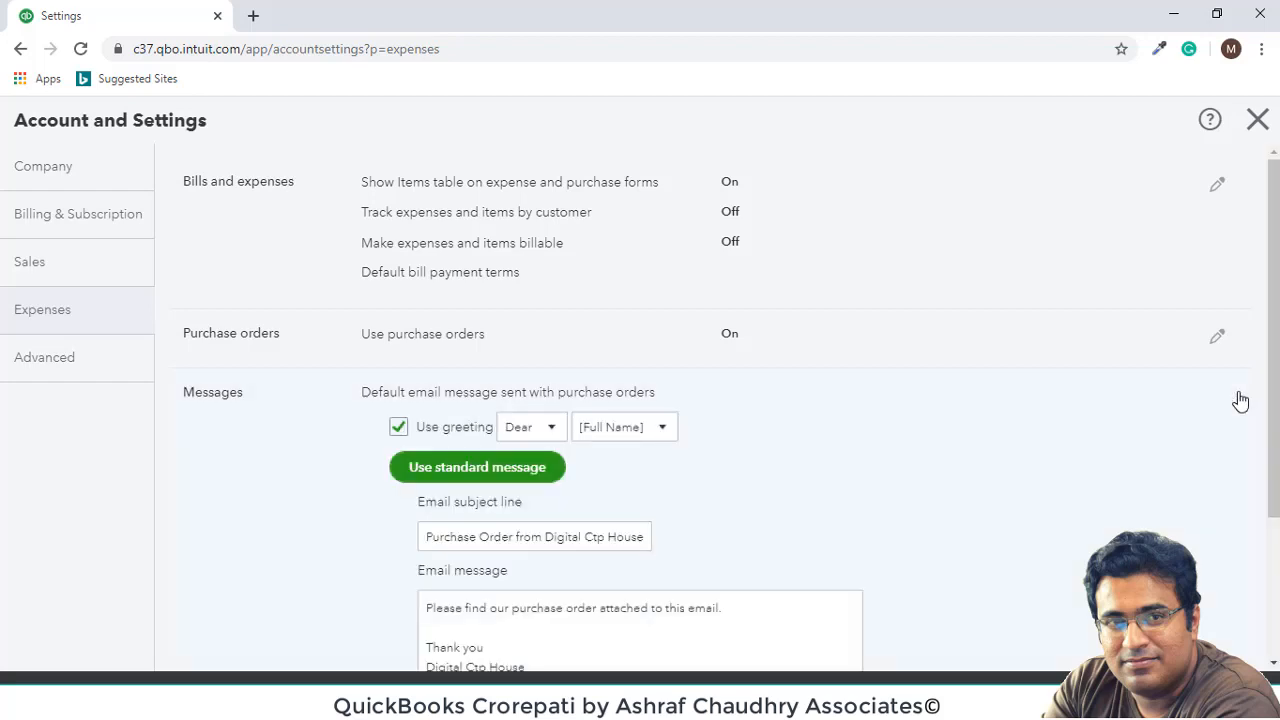
pyautogui.scroll(-3, 680, 427)
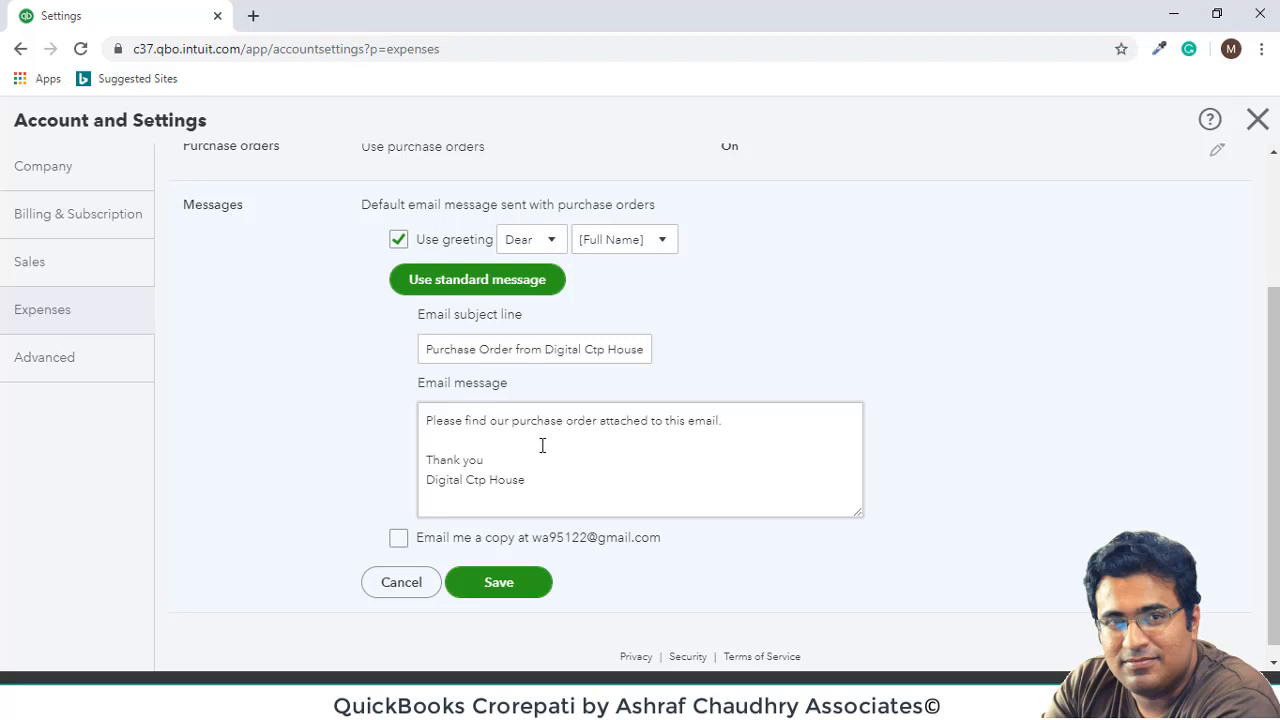
pyautogui.click(405, 541)
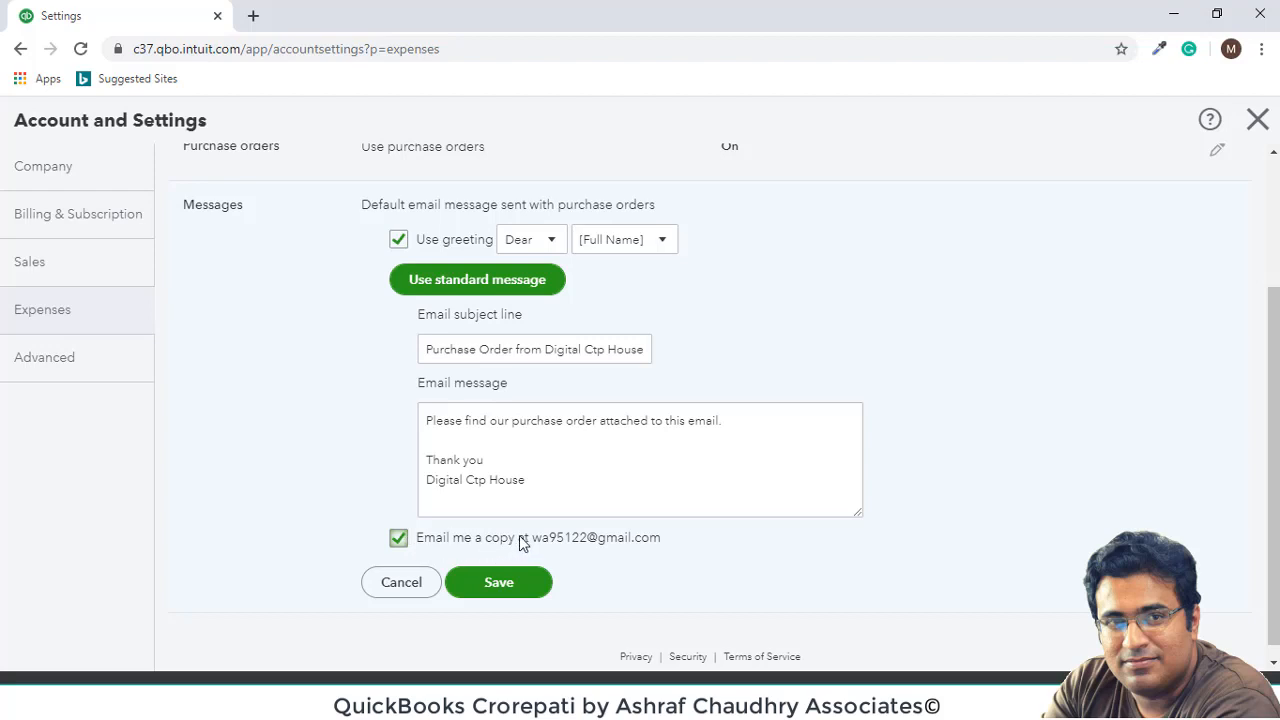
pyautogui.click(536, 465)
pyautogui.hotkey('ctrl', 'a')
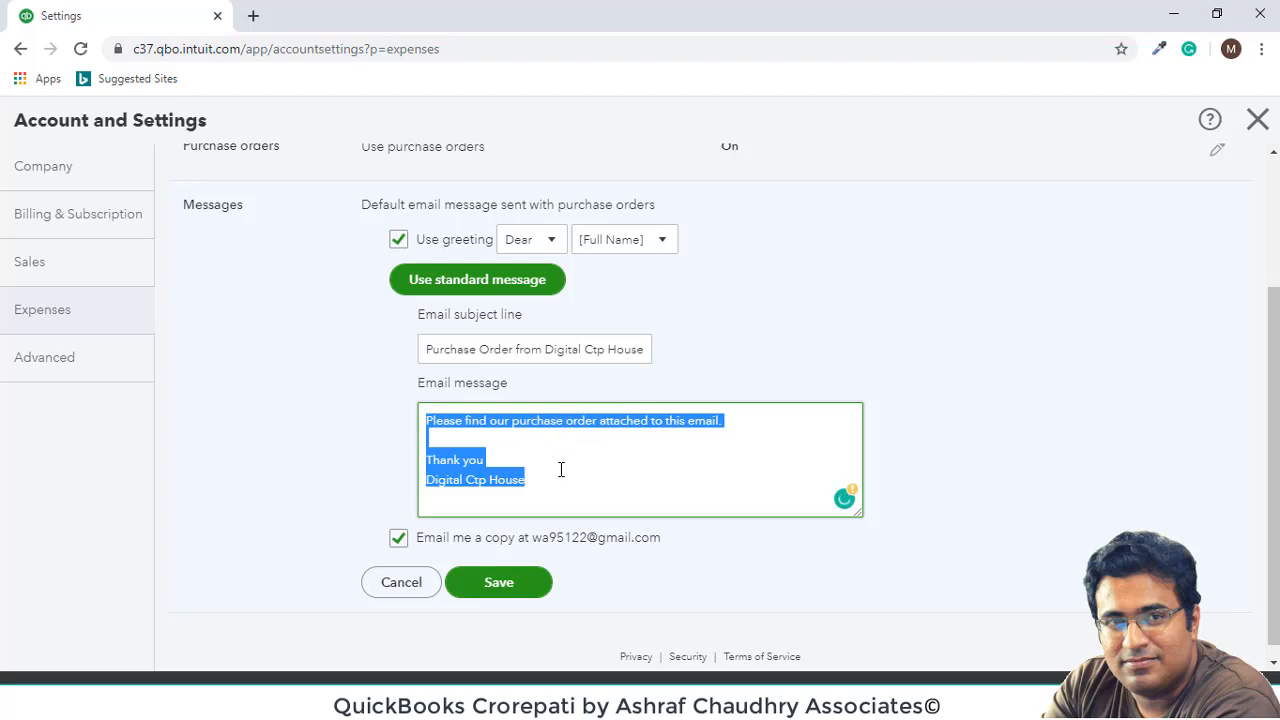
pyautogui.click(521, 576)
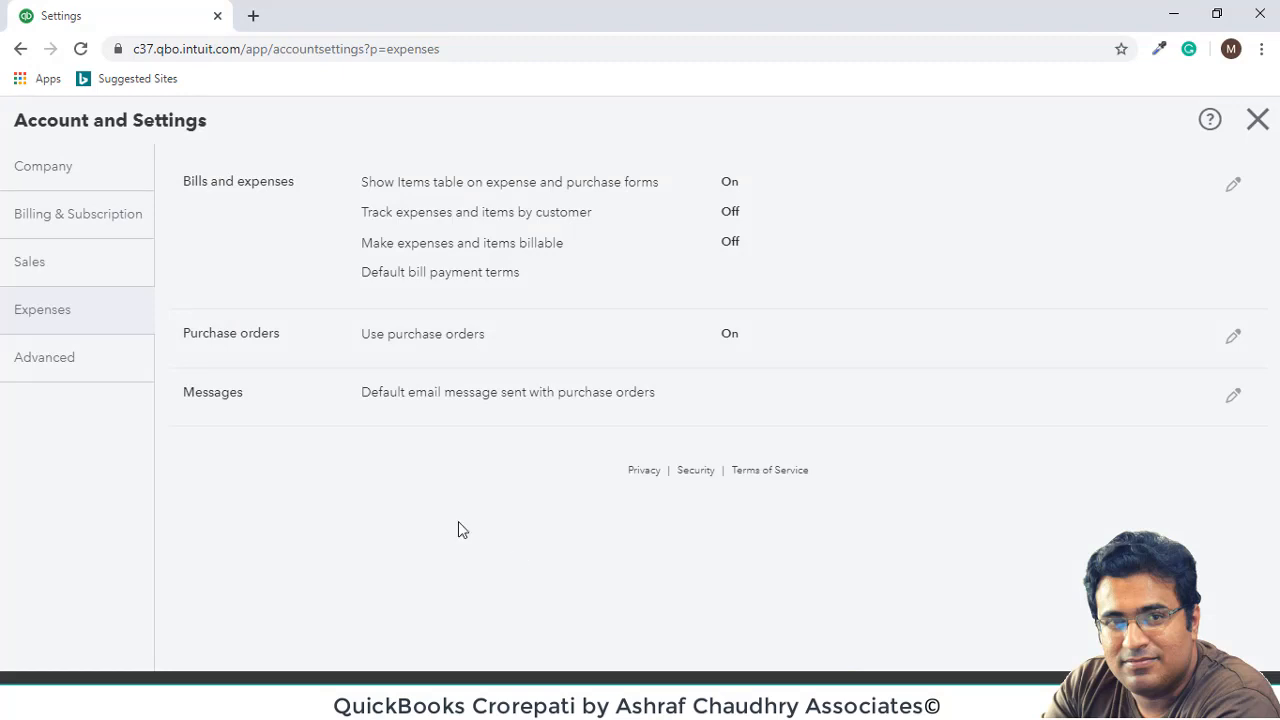
# - Review the advanced company settings, including categories and automation, and leave the account settings
pyautogui.click(92, 371)
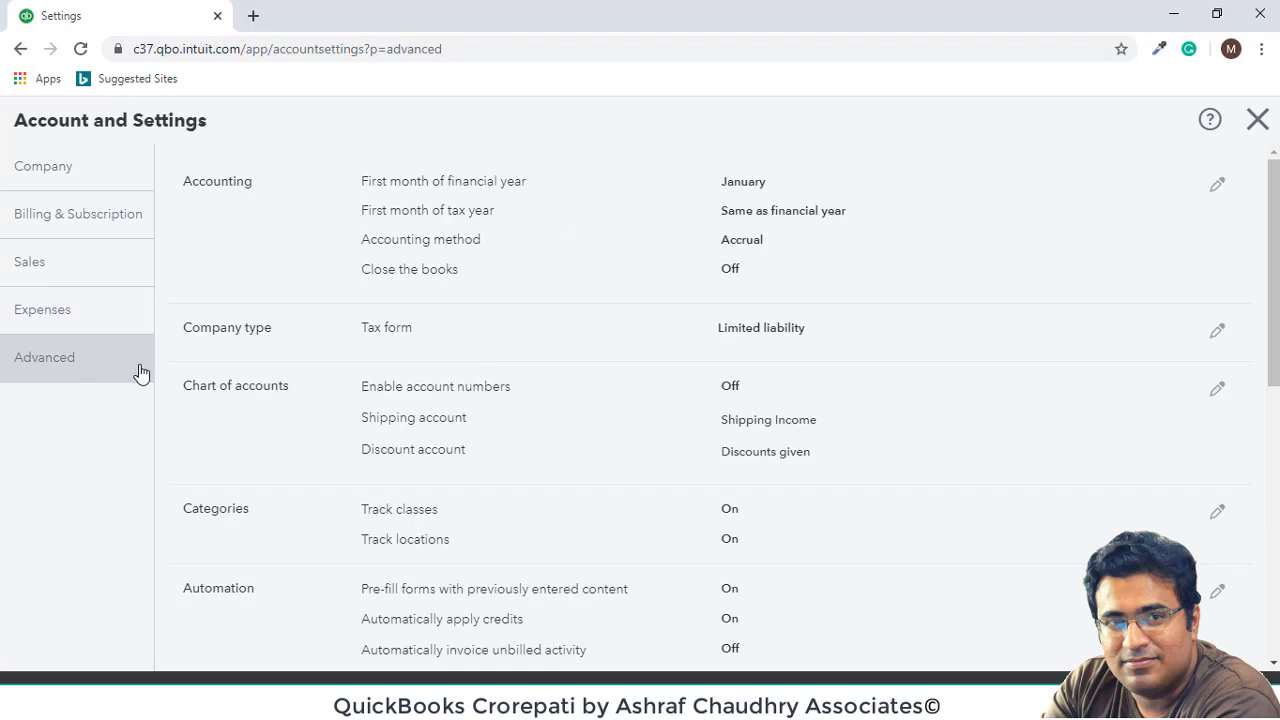
pyautogui.scroll(-2, 358, 330)
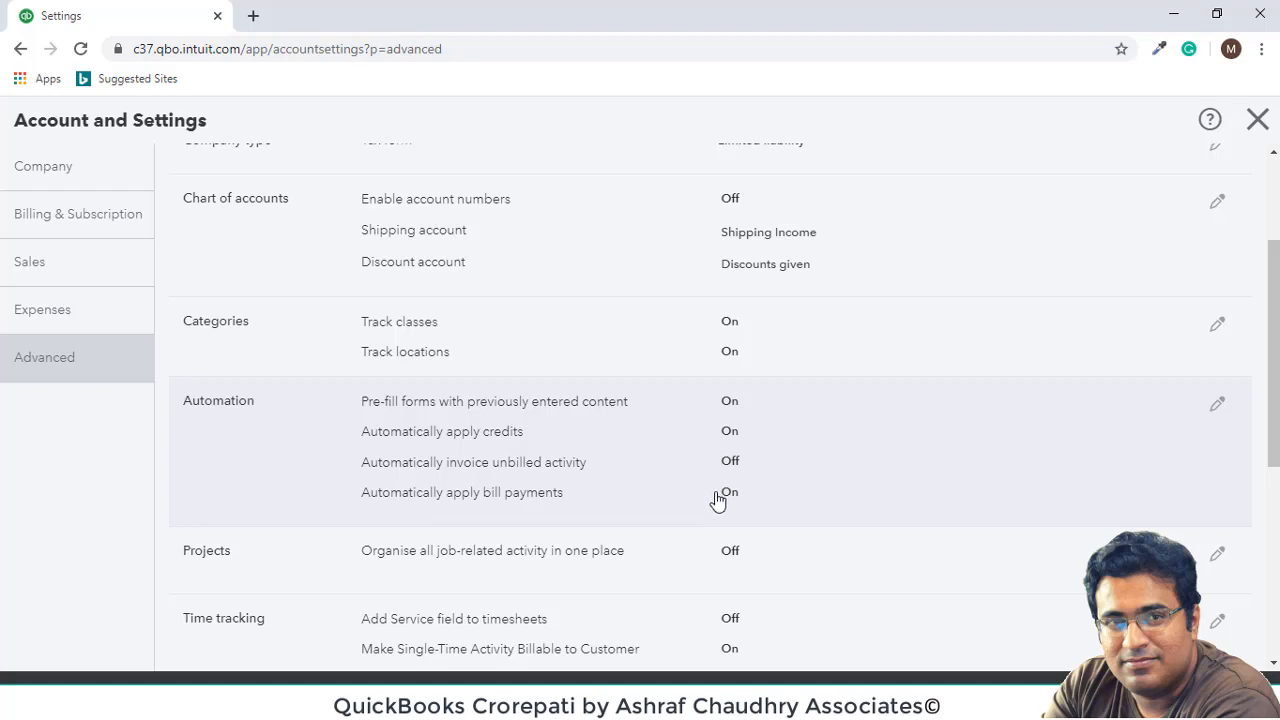
pyautogui.scroll(-2, 714, 500)
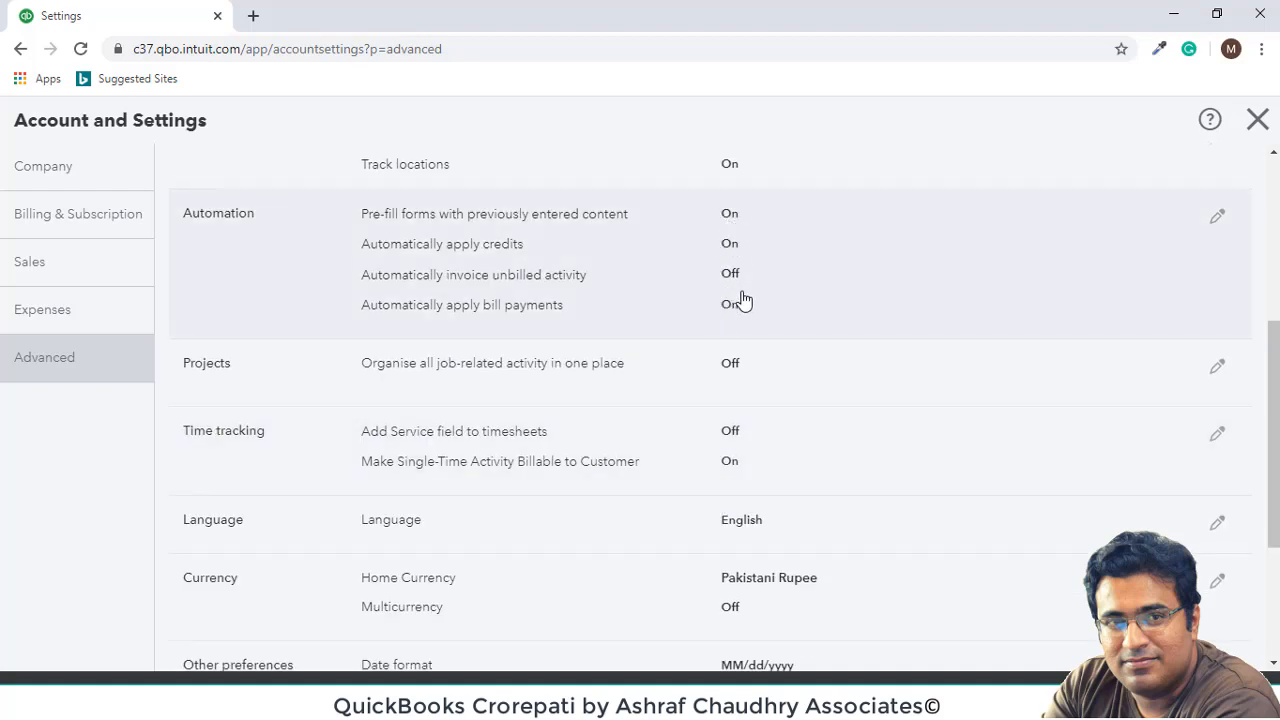
pyautogui.click(1257, 119)
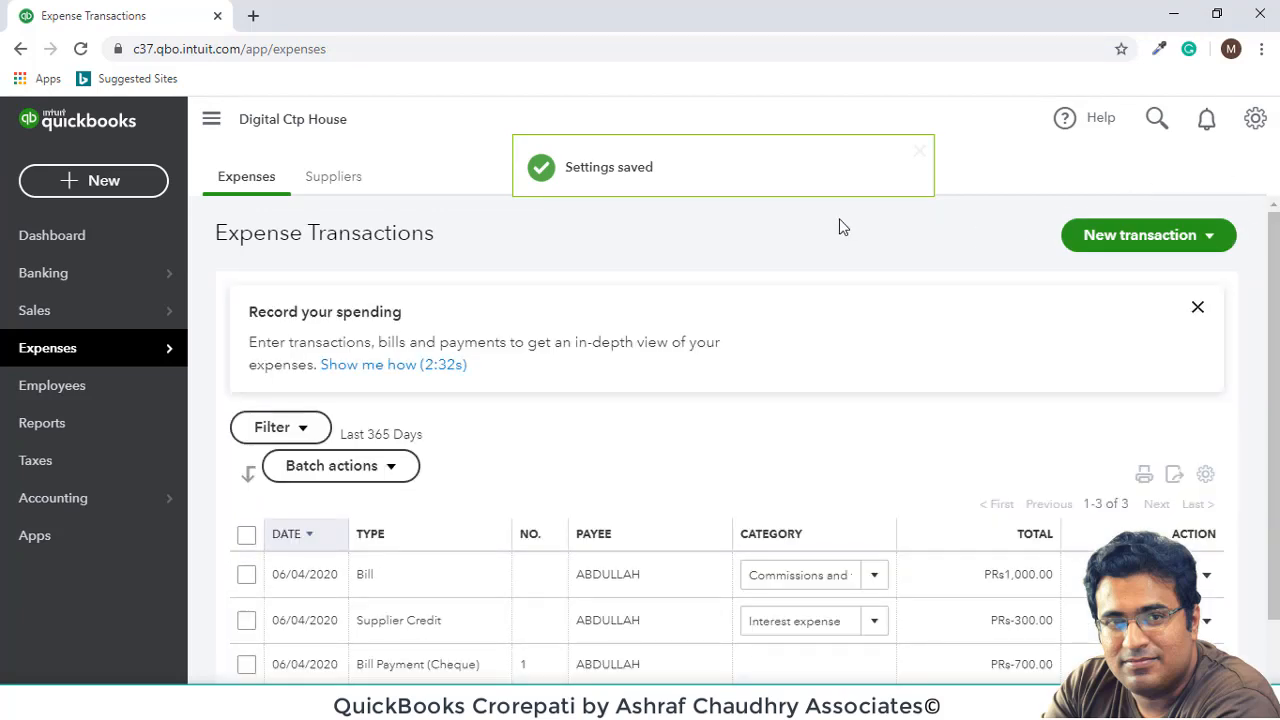
# - Review the expense transactions and open the first supplier's record from the suppliers list
pyautogui.moveTo(137, 352)
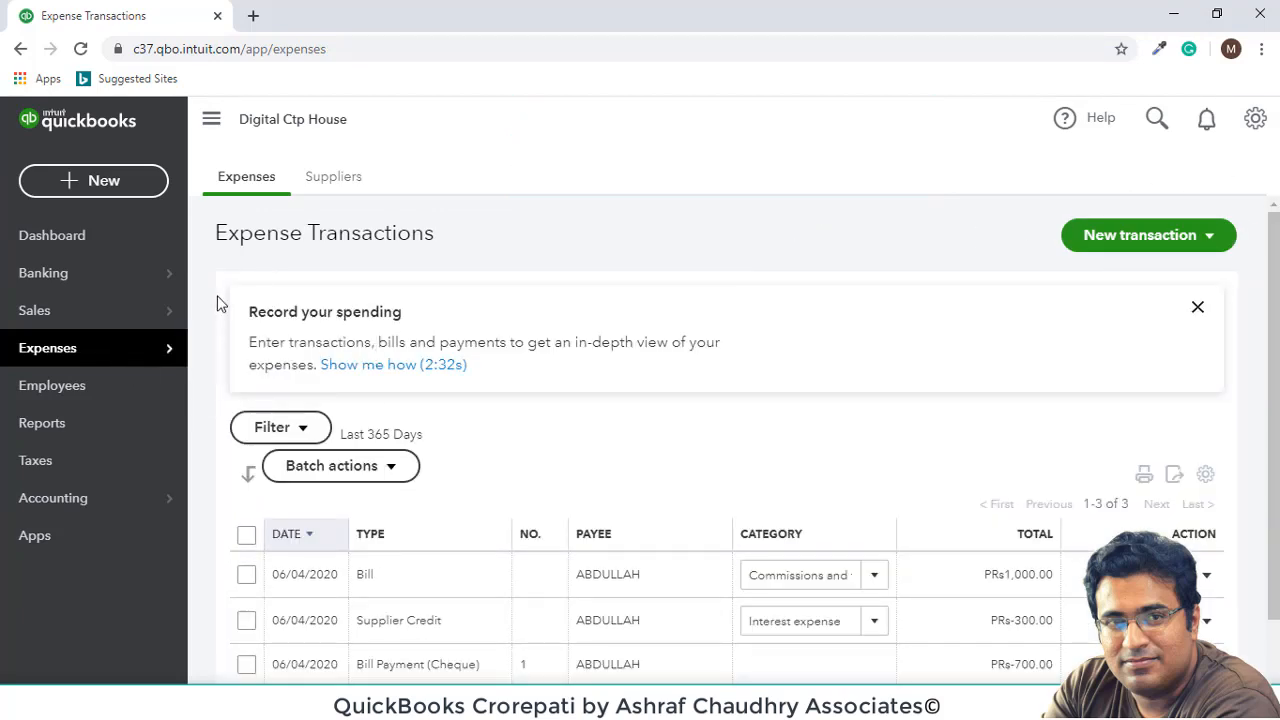
pyautogui.scroll(-1, 490, 402)
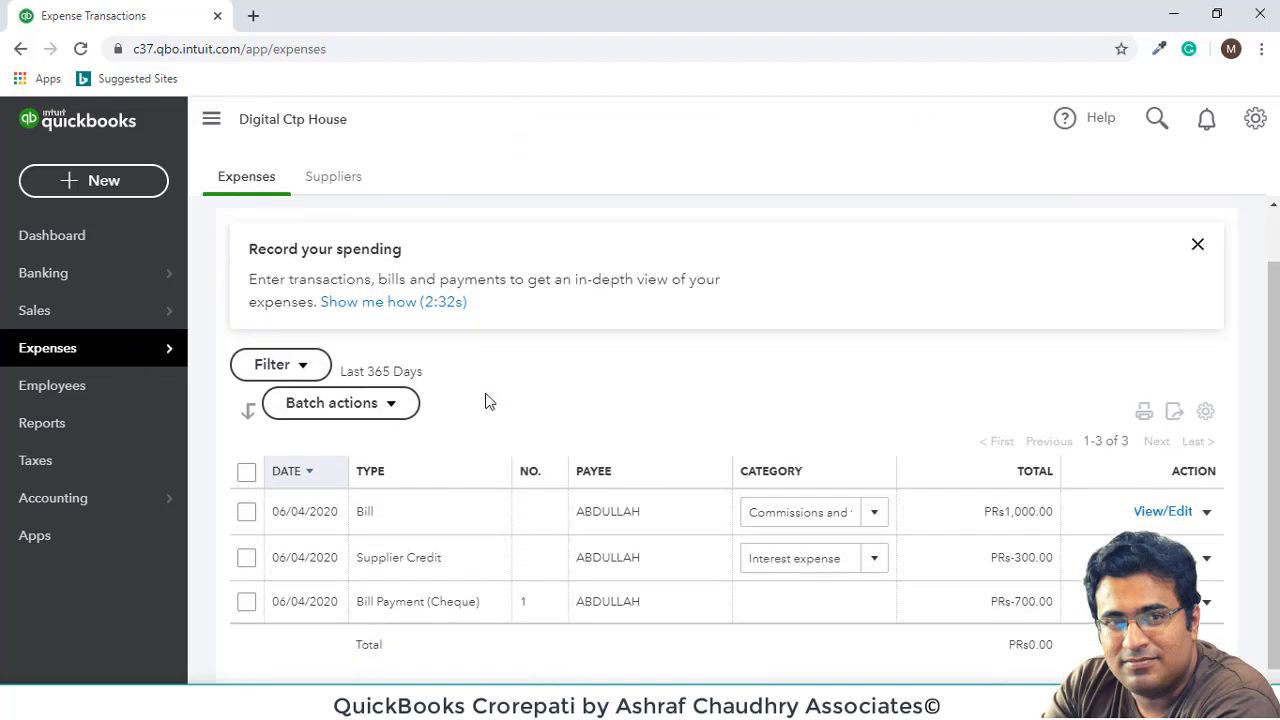
pyautogui.scroll(1, 374, 400)
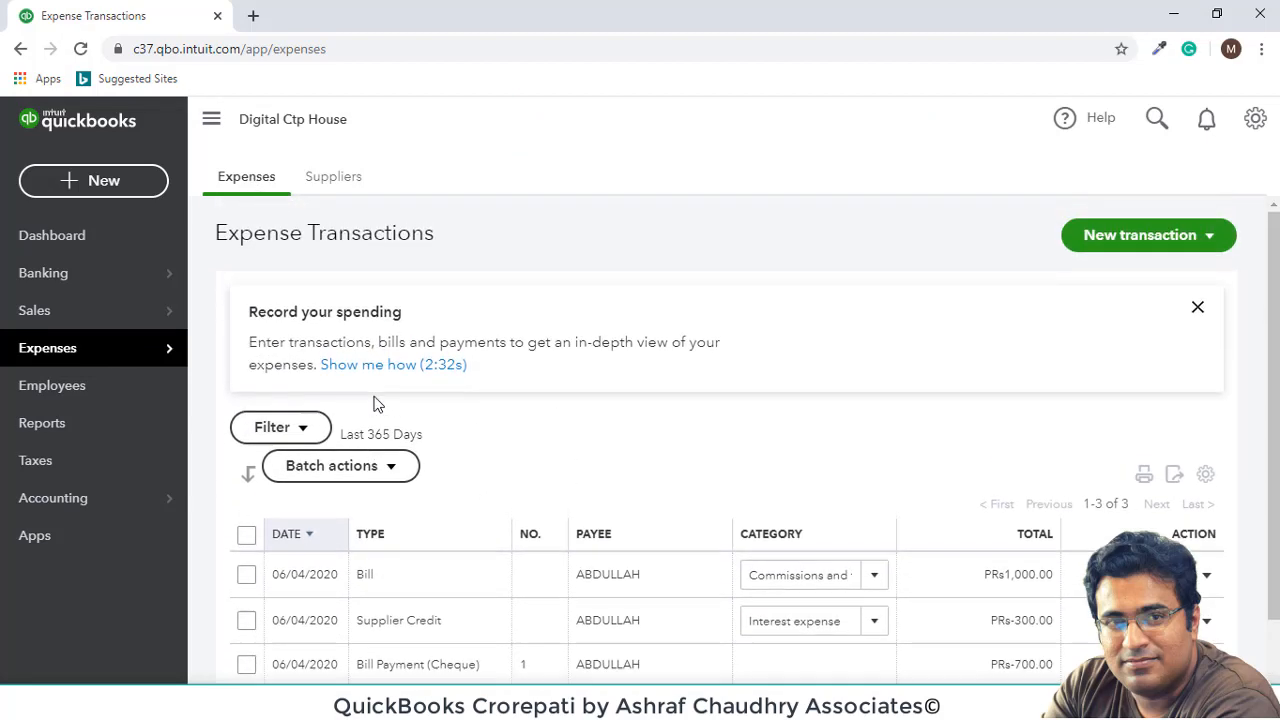
pyautogui.click(334, 184)
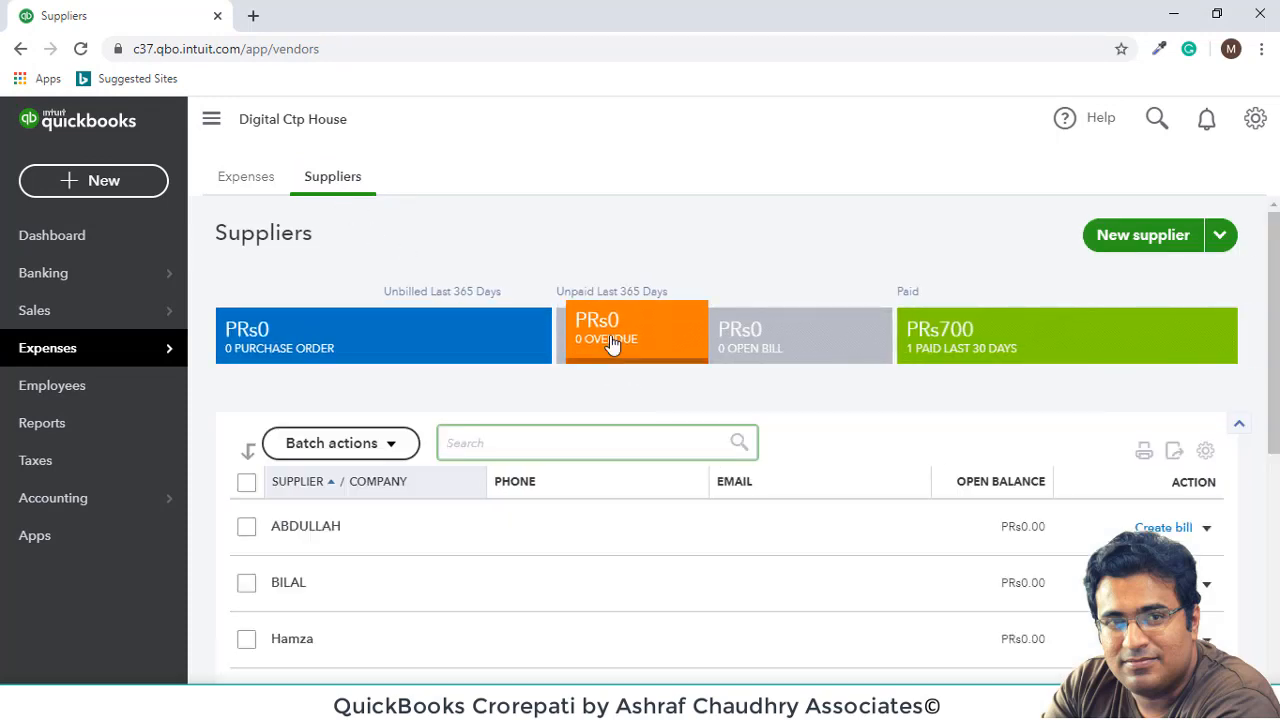
pyautogui.scroll(-1, 583, 363)
pyautogui.click(296, 444)
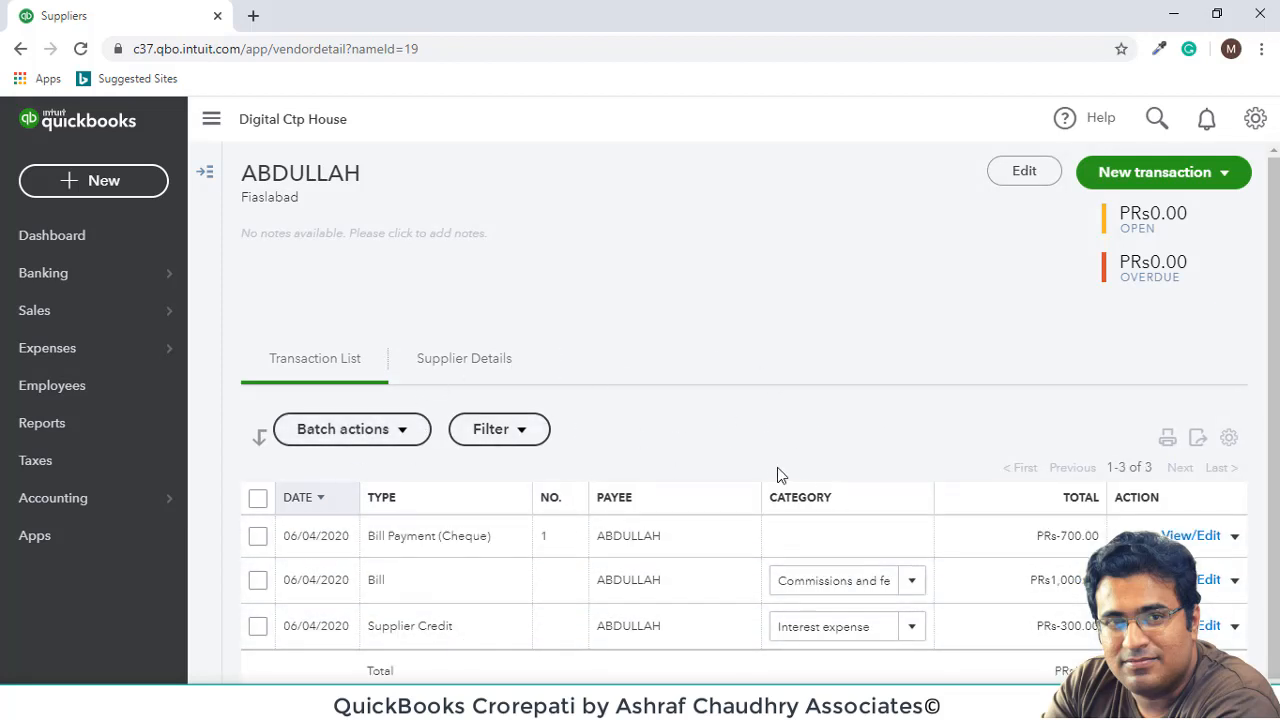
# - Check the transaction types available for this supplier, and open the supplier's information for editing to review its fields
pyautogui.click(1228, 178)
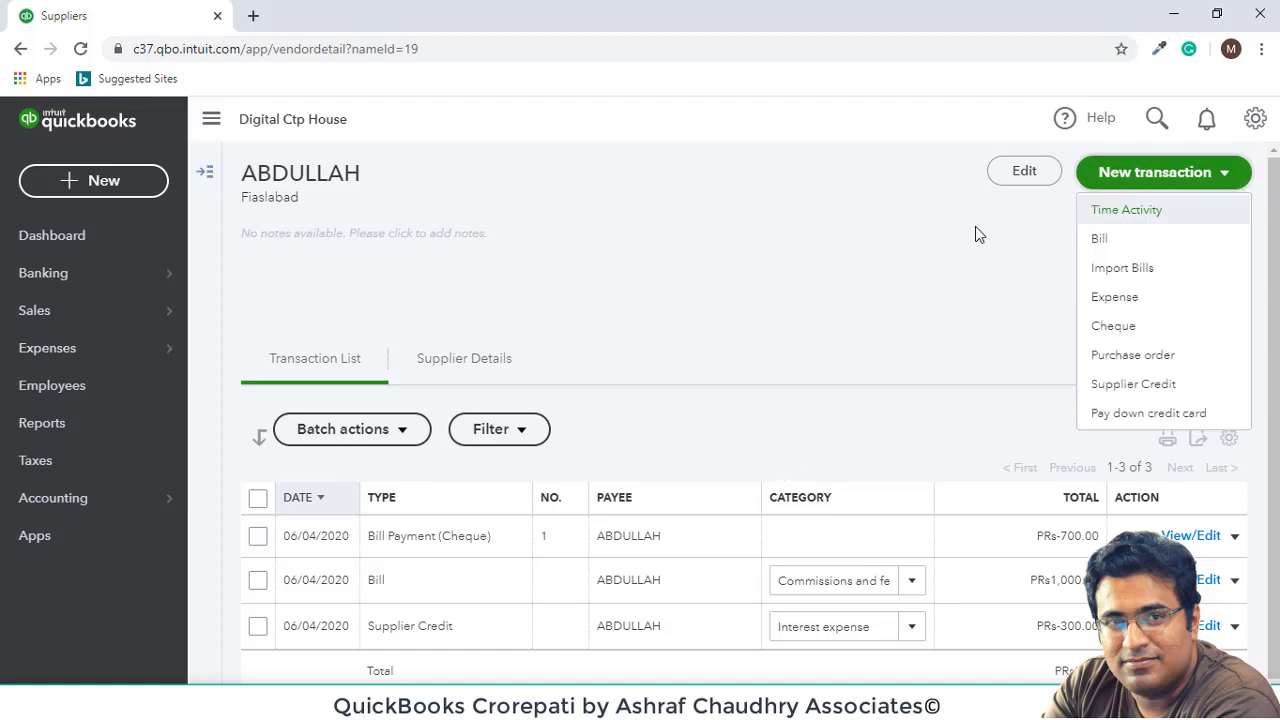
pyautogui.click(839, 269)
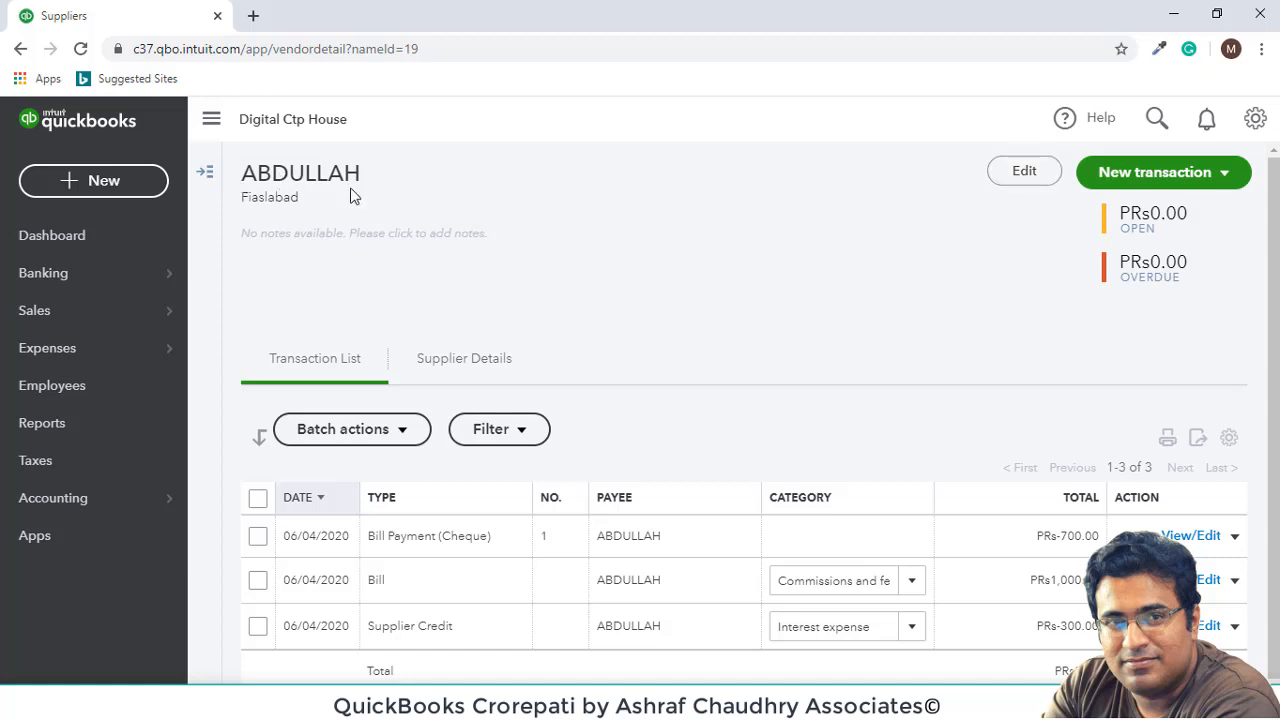
pyautogui.click(1024, 173)
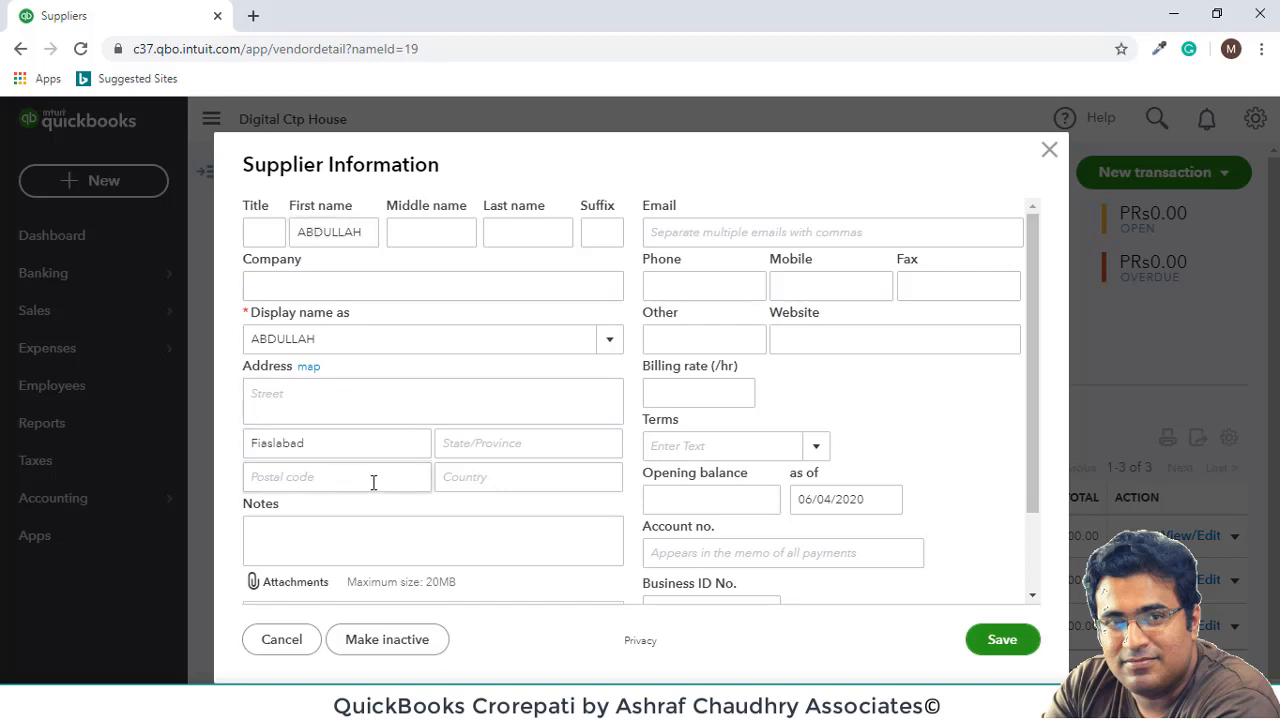
pyautogui.scroll(-1, 376, 490)
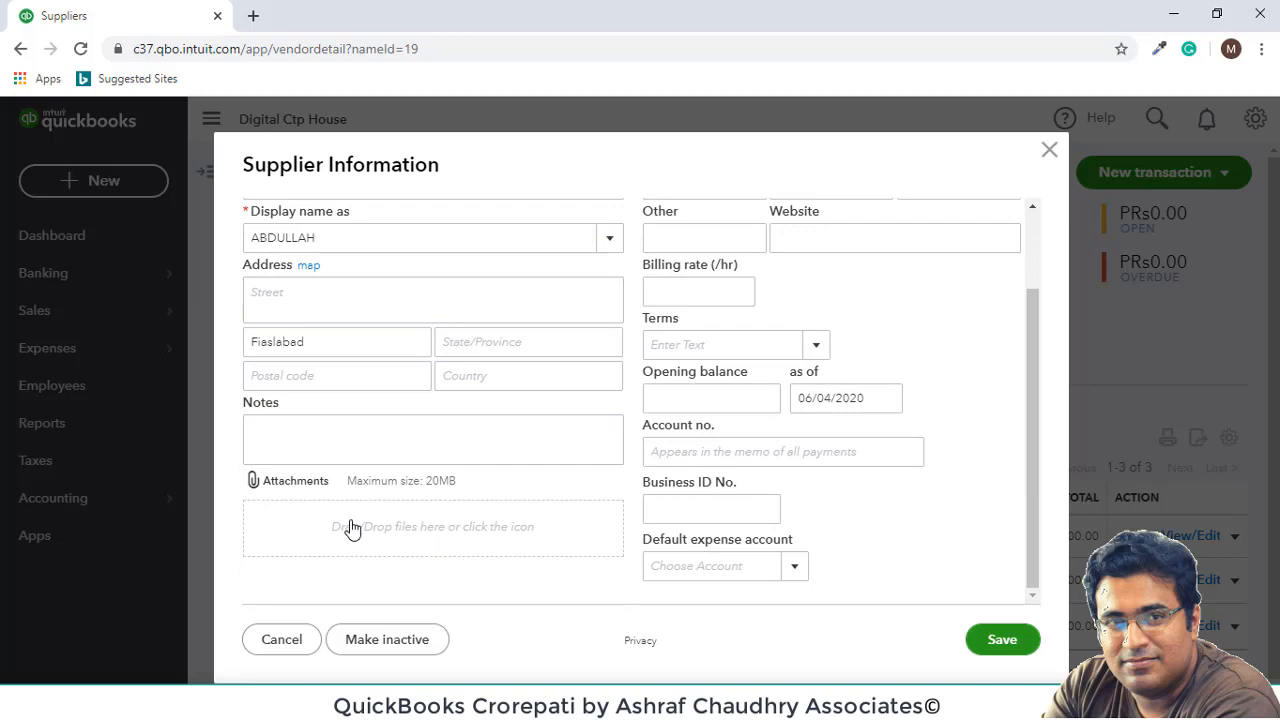
pyautogui.scroll(1, 788, 566)
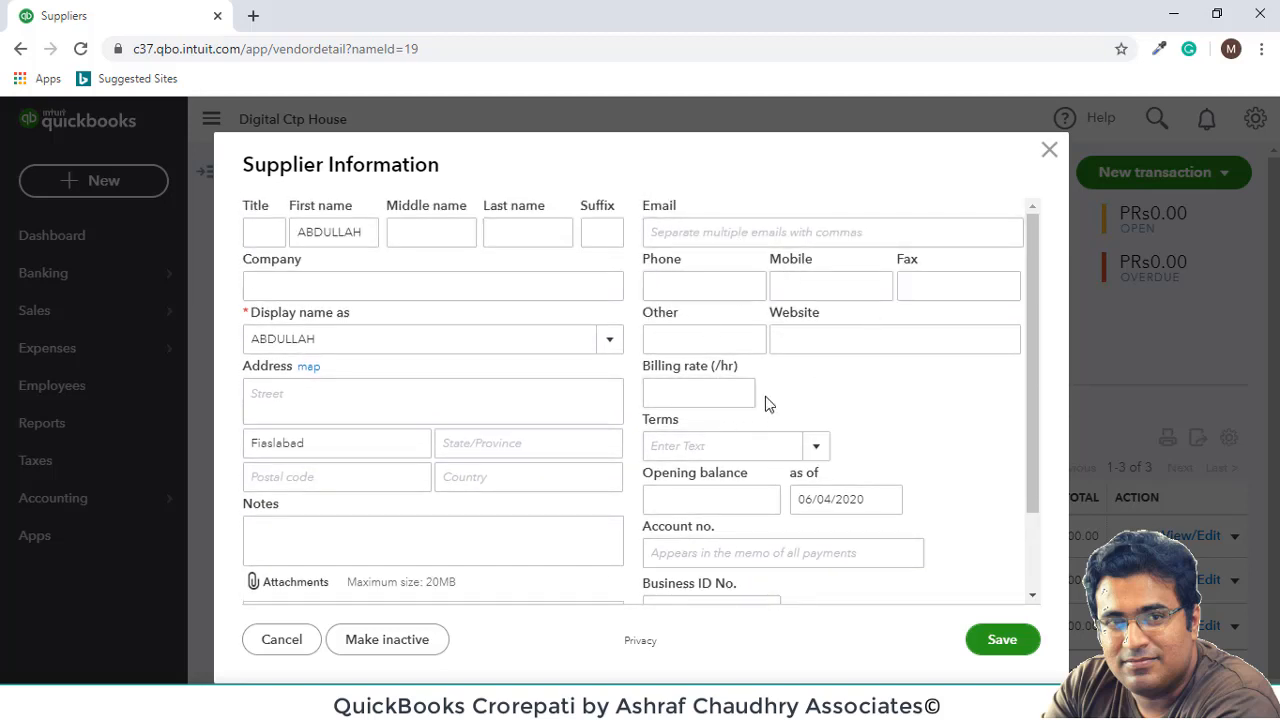
# - Review the remaining supplier information fields down to the default expense account, save the record and close the form
pyautogui.scroll(-1, 795, 508)
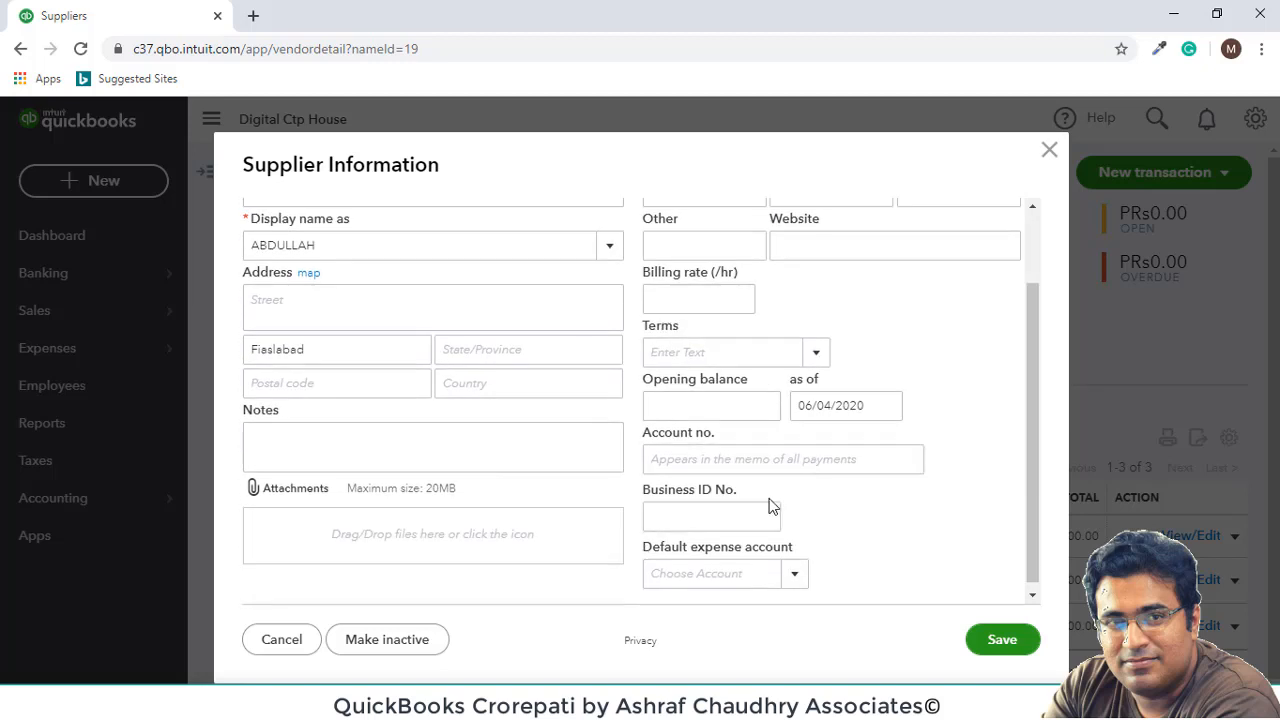
pyautogui.scroll(-1, 718, 560)
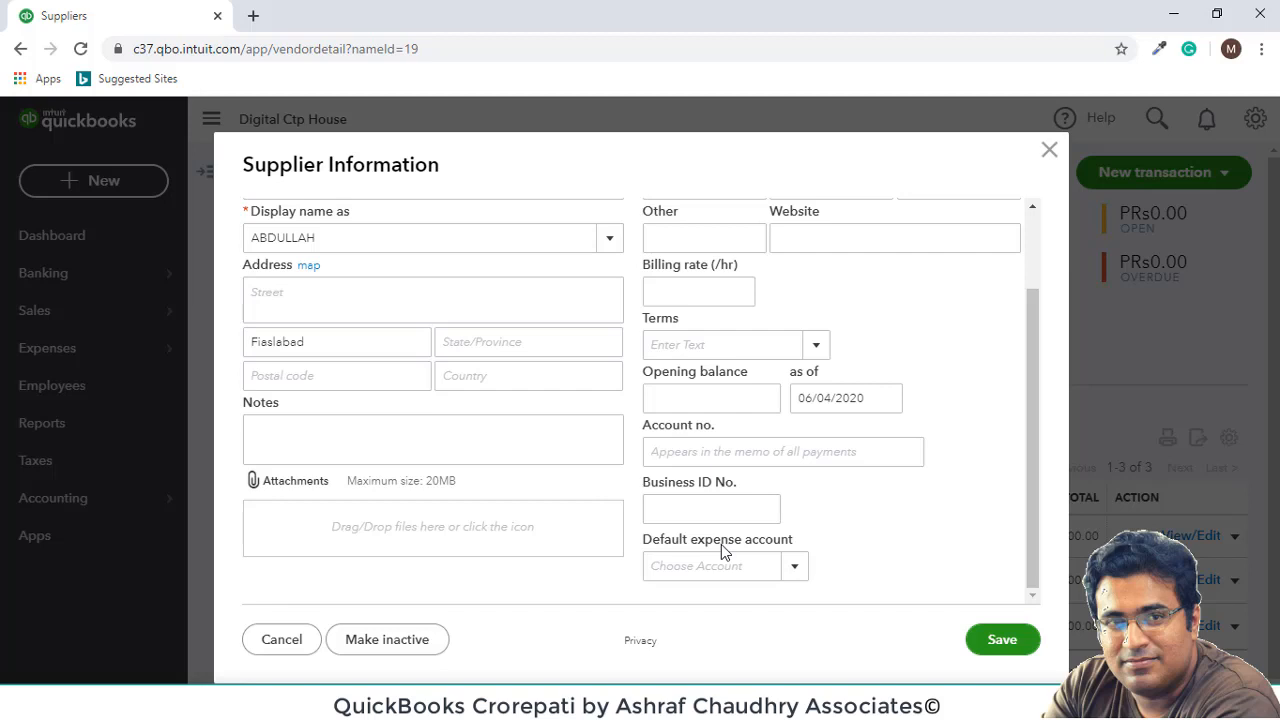
pyautogui.click(1000, 639)
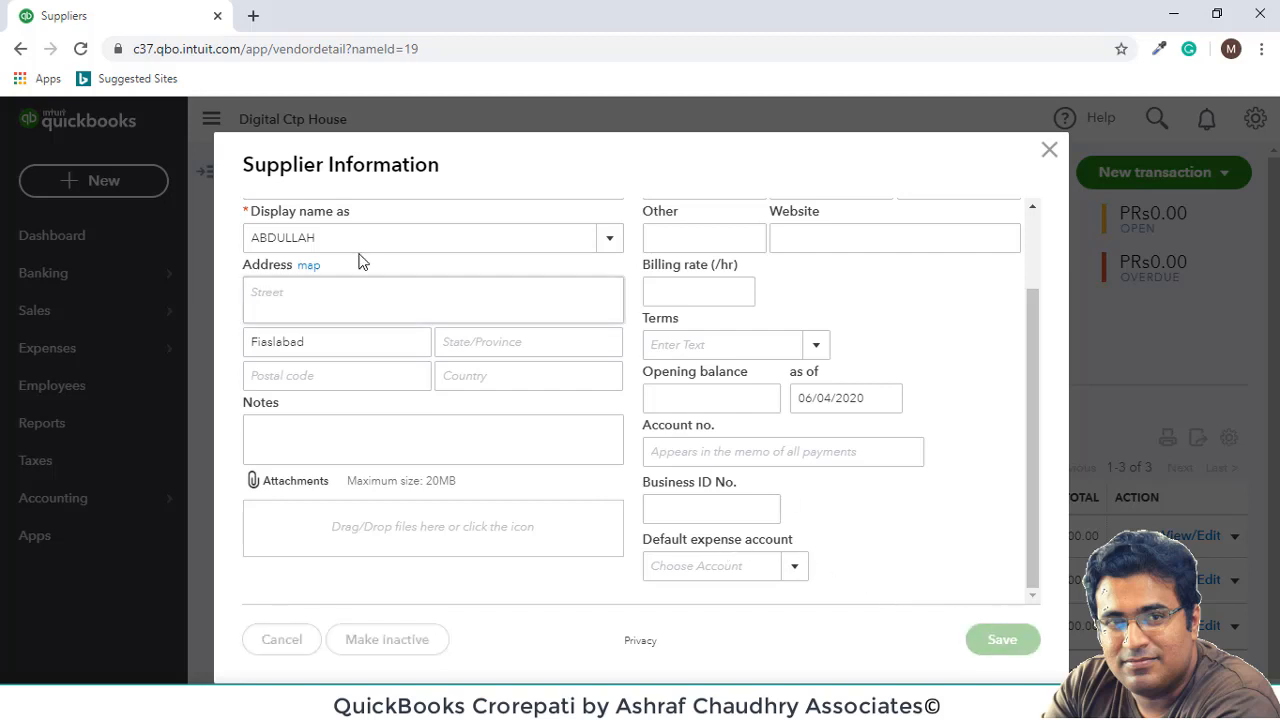
pyautogui.click(1048, 155)
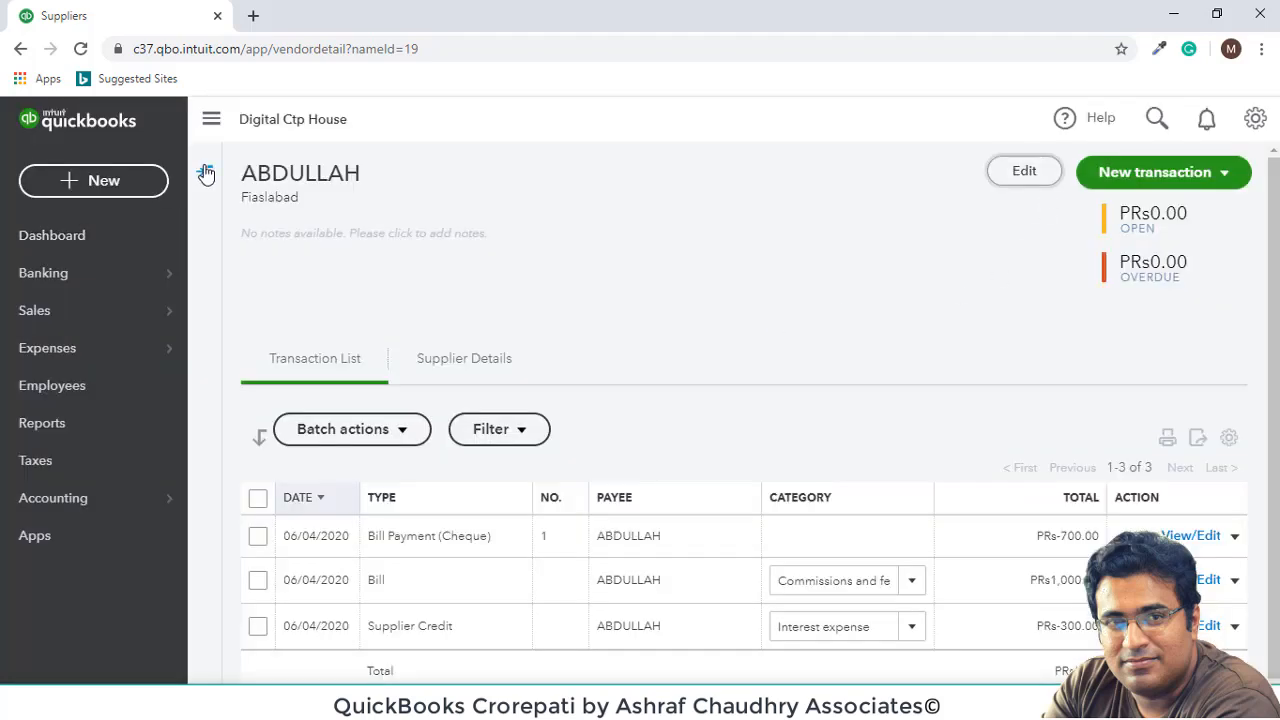
# - Show and hide the supplier side list, look over this supplier's transactions and return to the full suppliers list
pyautogui.click(205, 172)
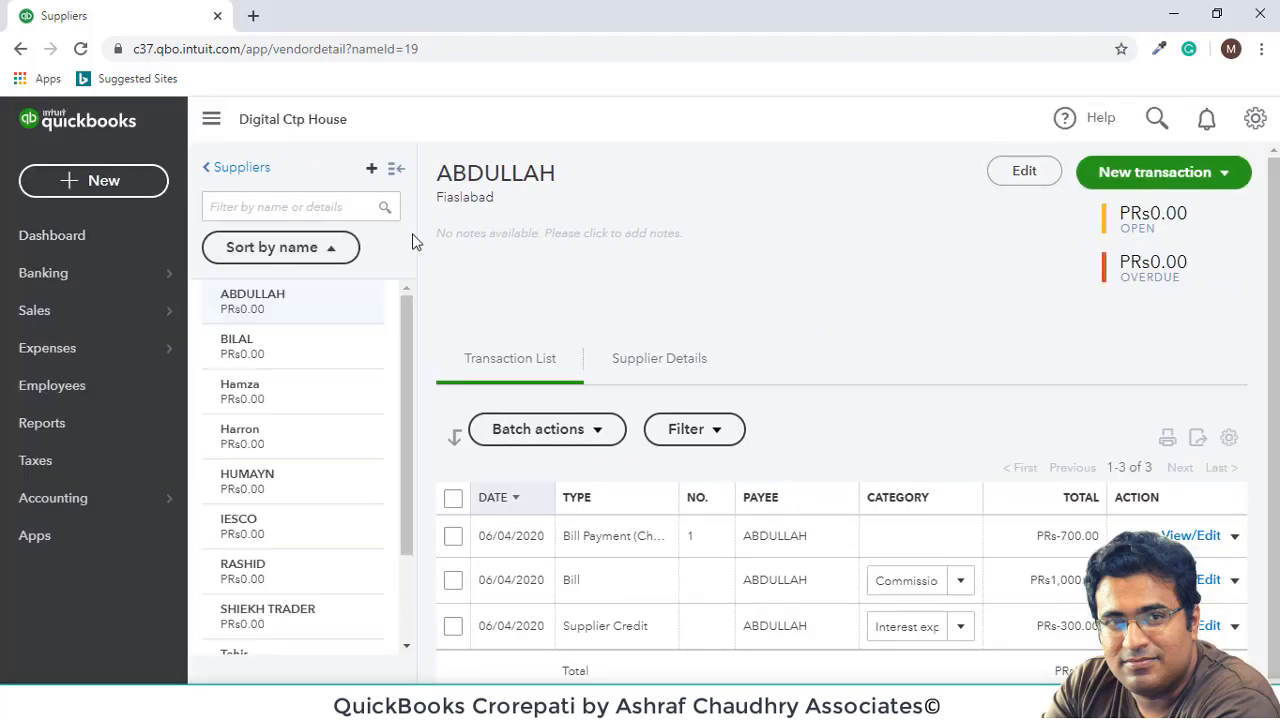
pyautogui.click(396, 171)
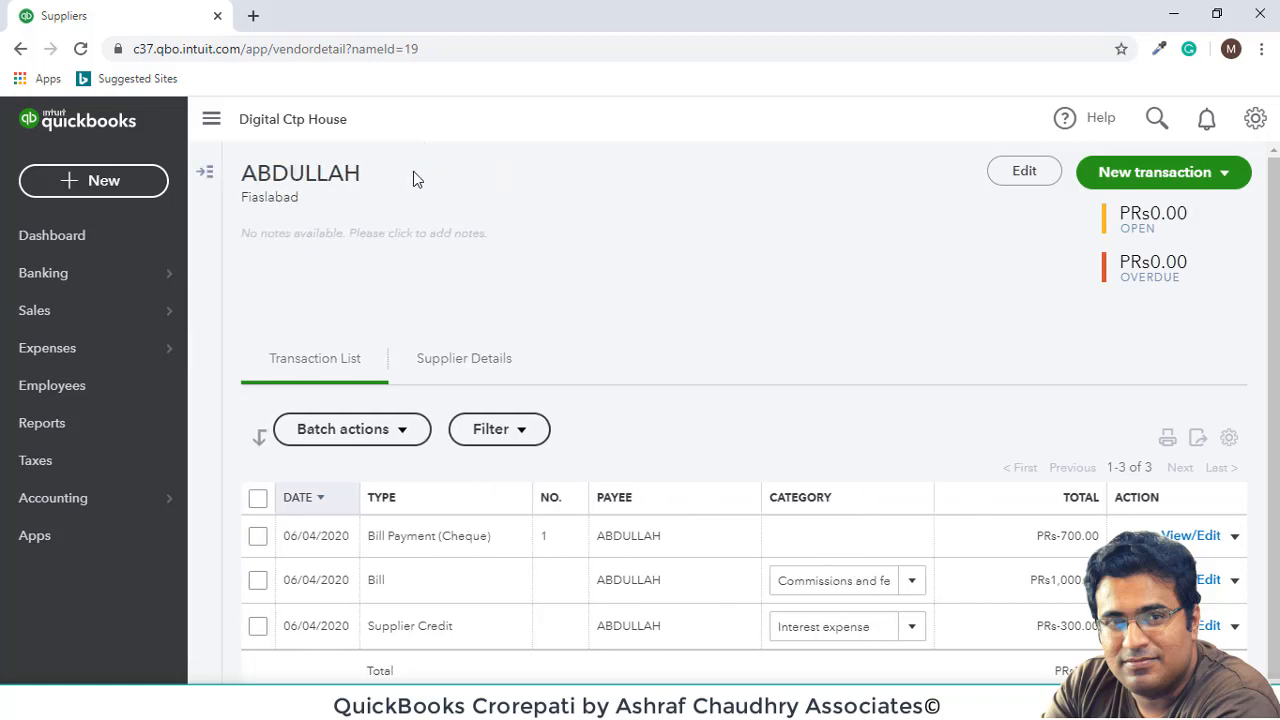
pyautogui.scroll(-1, 538, 330)
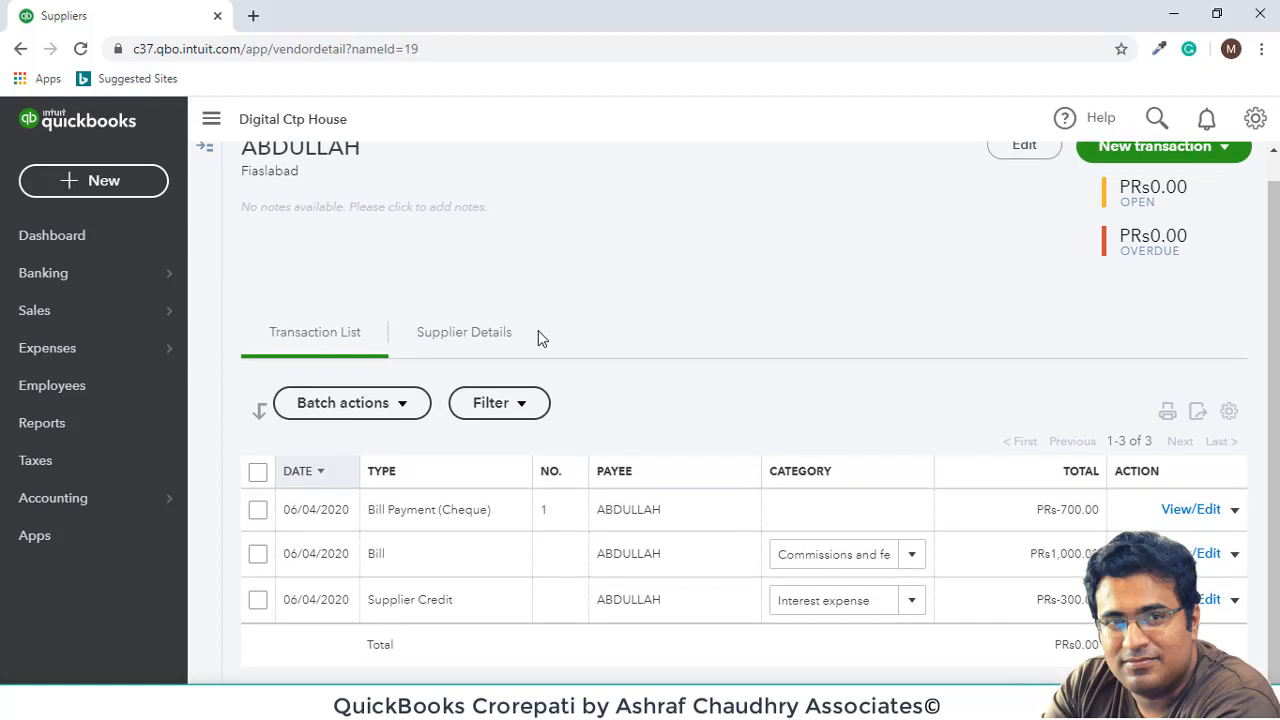
pyautogui.scroll(1, 538, 337)
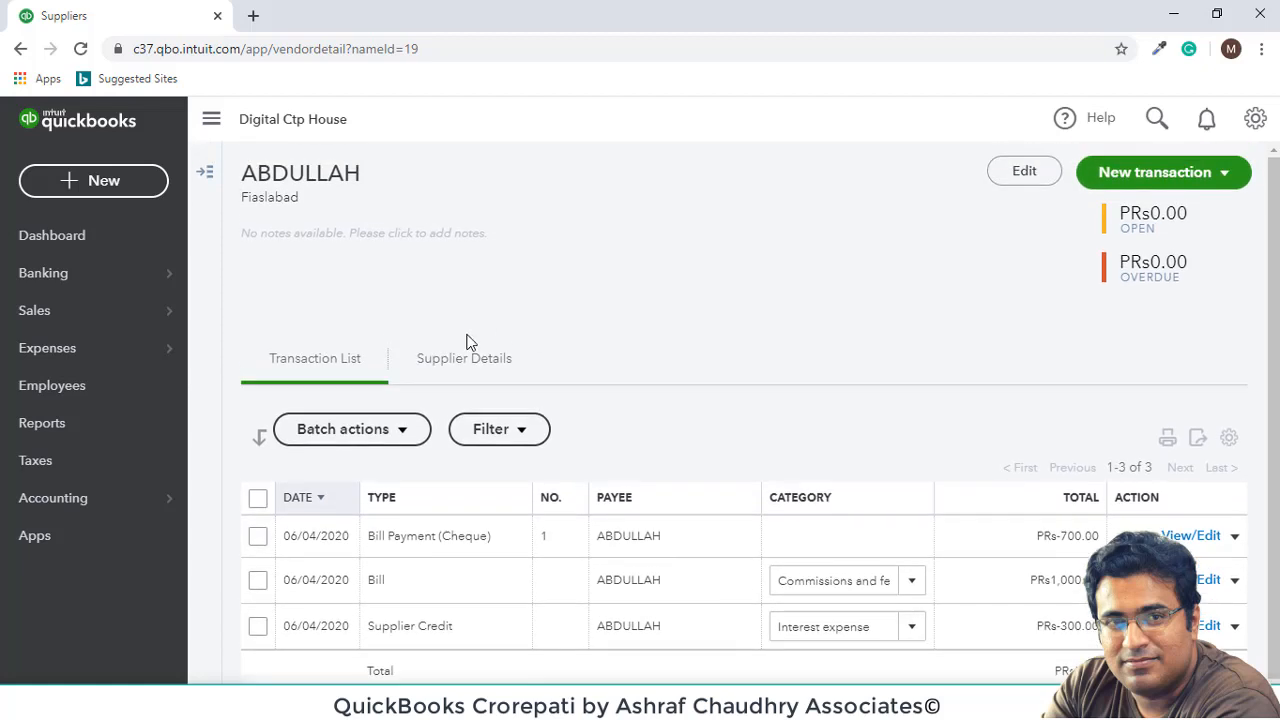
pyautogui.click(20, 48)
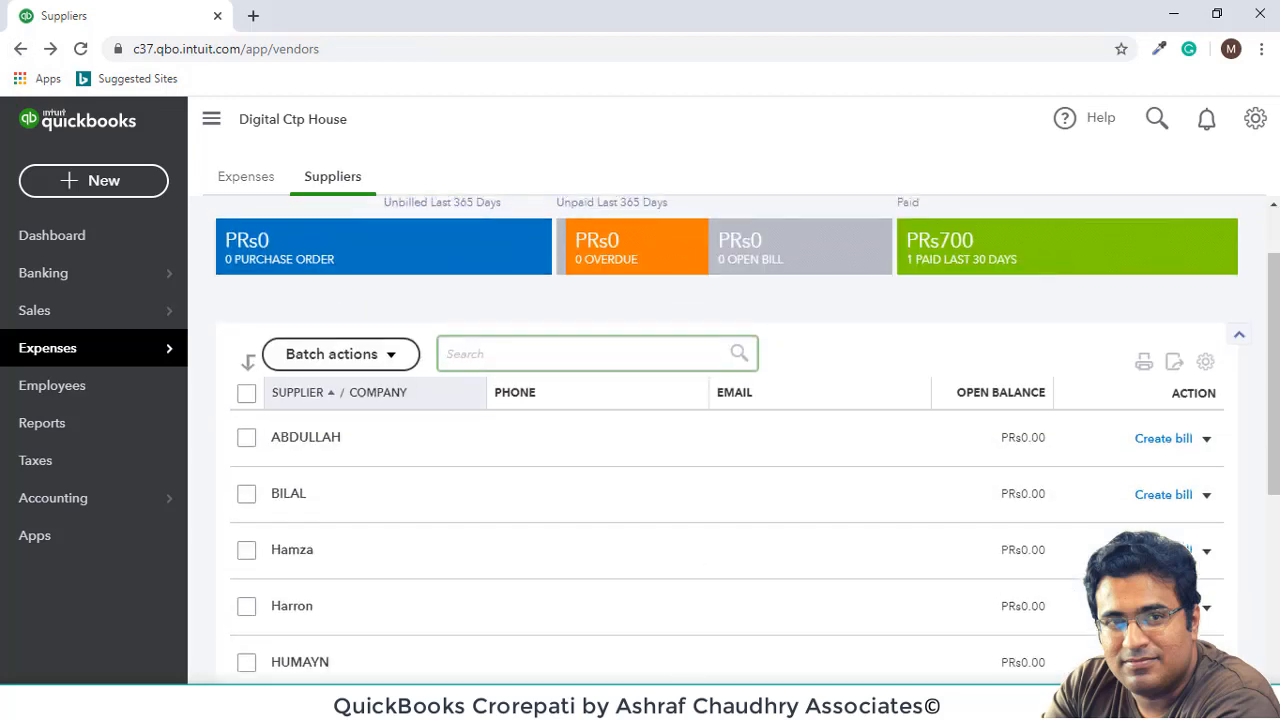
# - Open a blank new supplier form to review its fields, and close it without entering anything
pyautogui.scroll(2, 1006, 424)
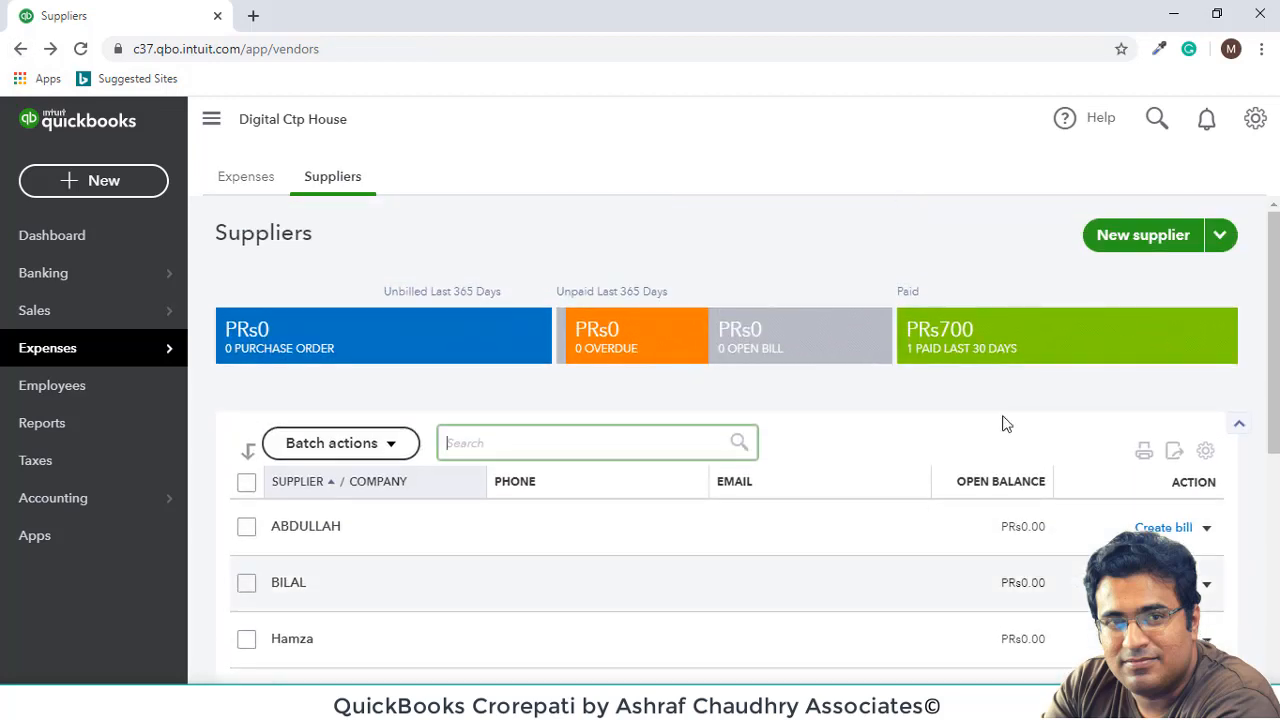
pyautogui.click(1148, 248)
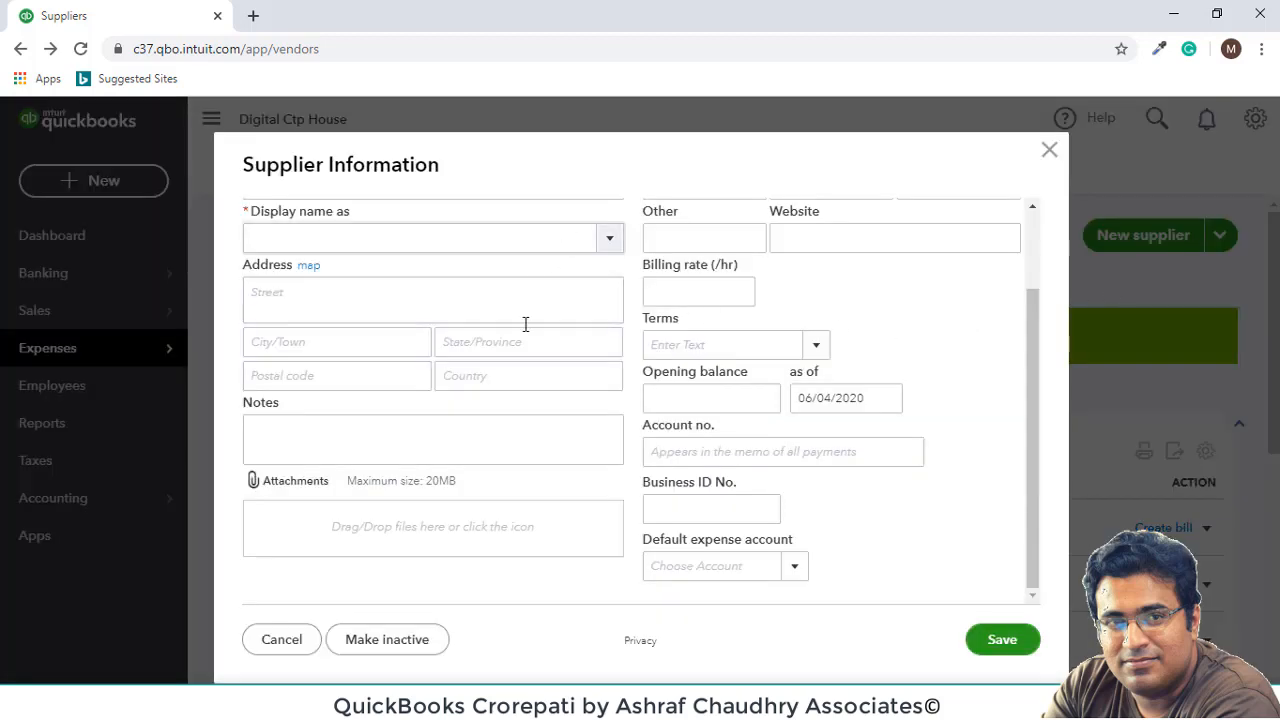
pyautogui.scroll(1, 541, 505)
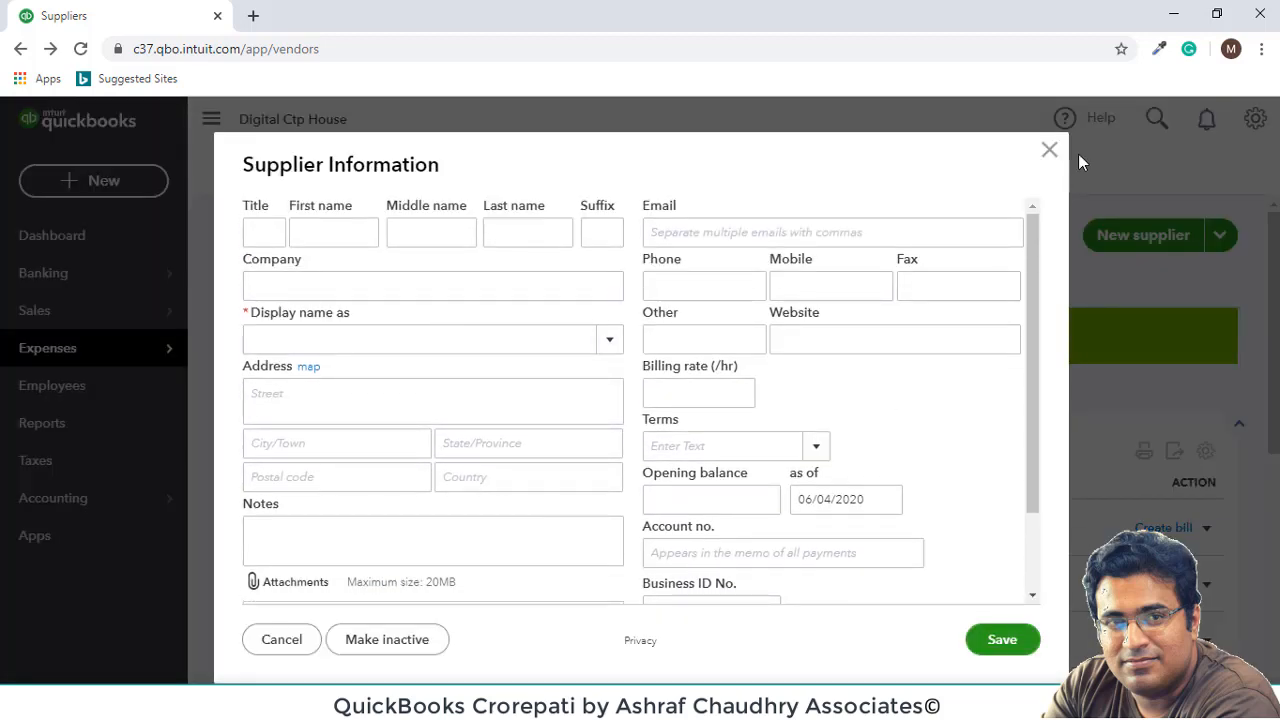
pyautogui.click(1050, 150)
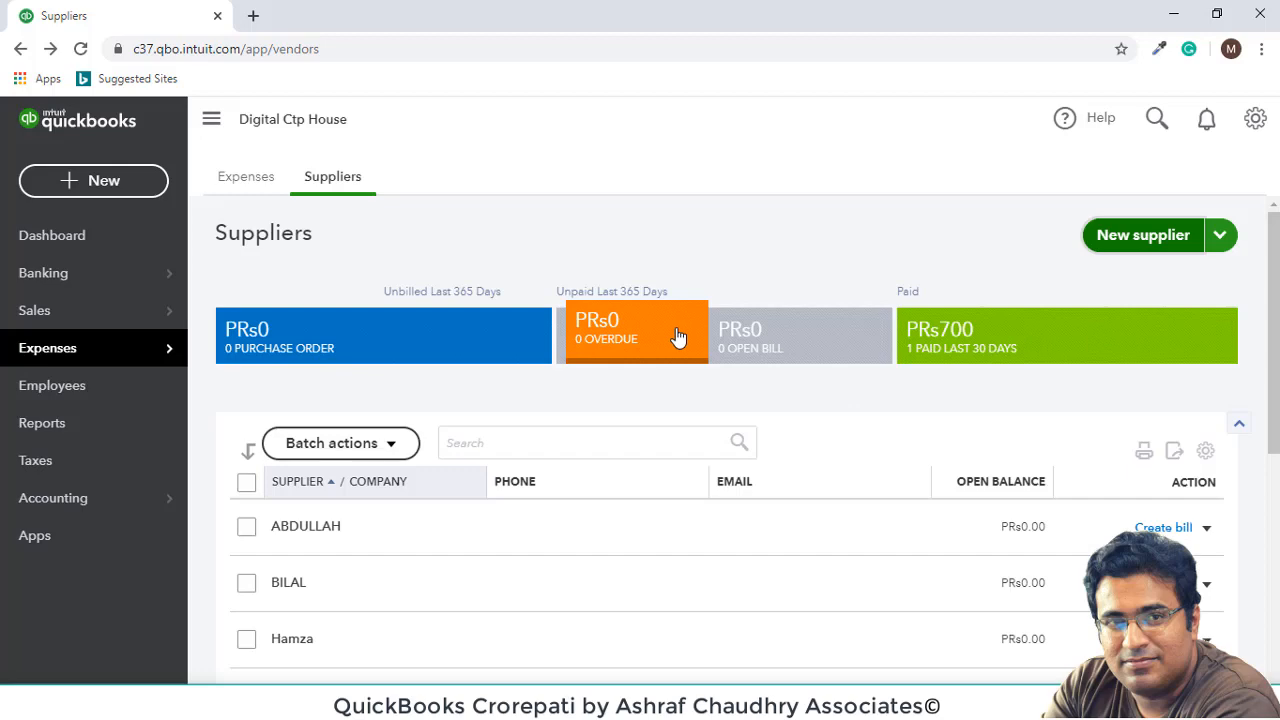
# - Look through the whole suppliers list and check the actions offered for the first supplier
pyautogui.scroll(-3, 677, 337)
pyautogui.scroll(-3, 670, 345)
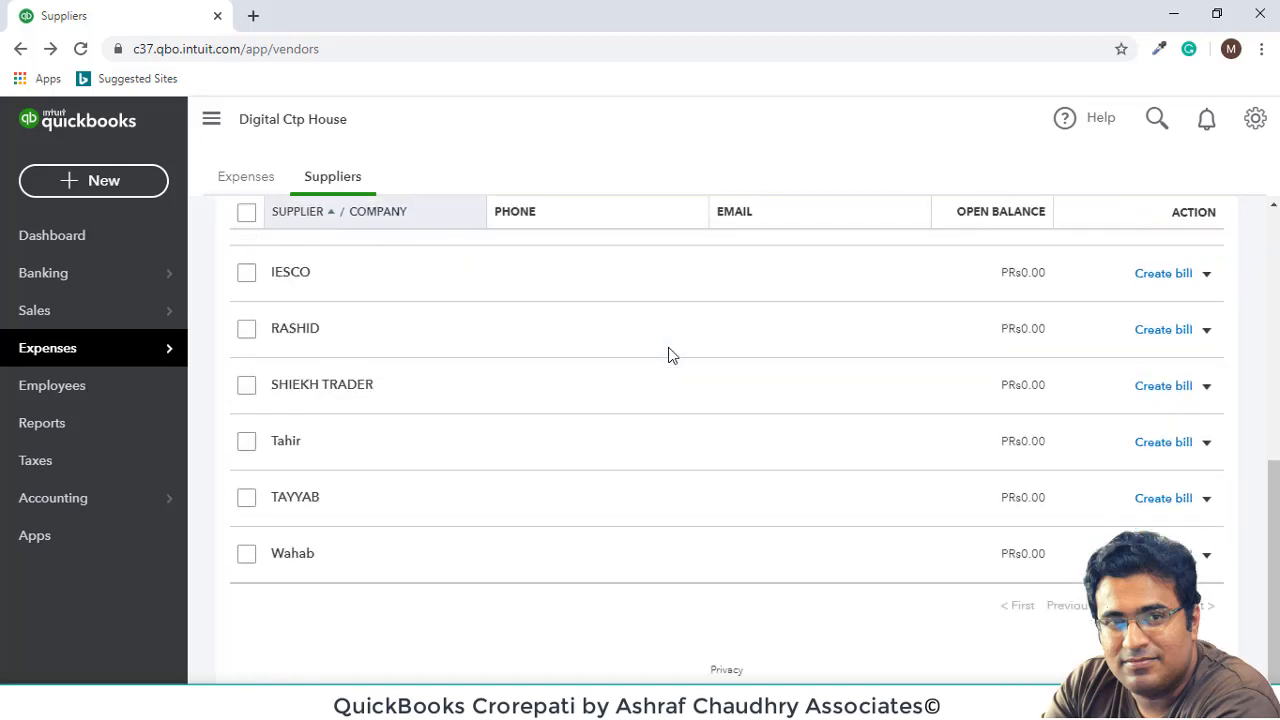
pyautogui.scroll(6, 595, 460)
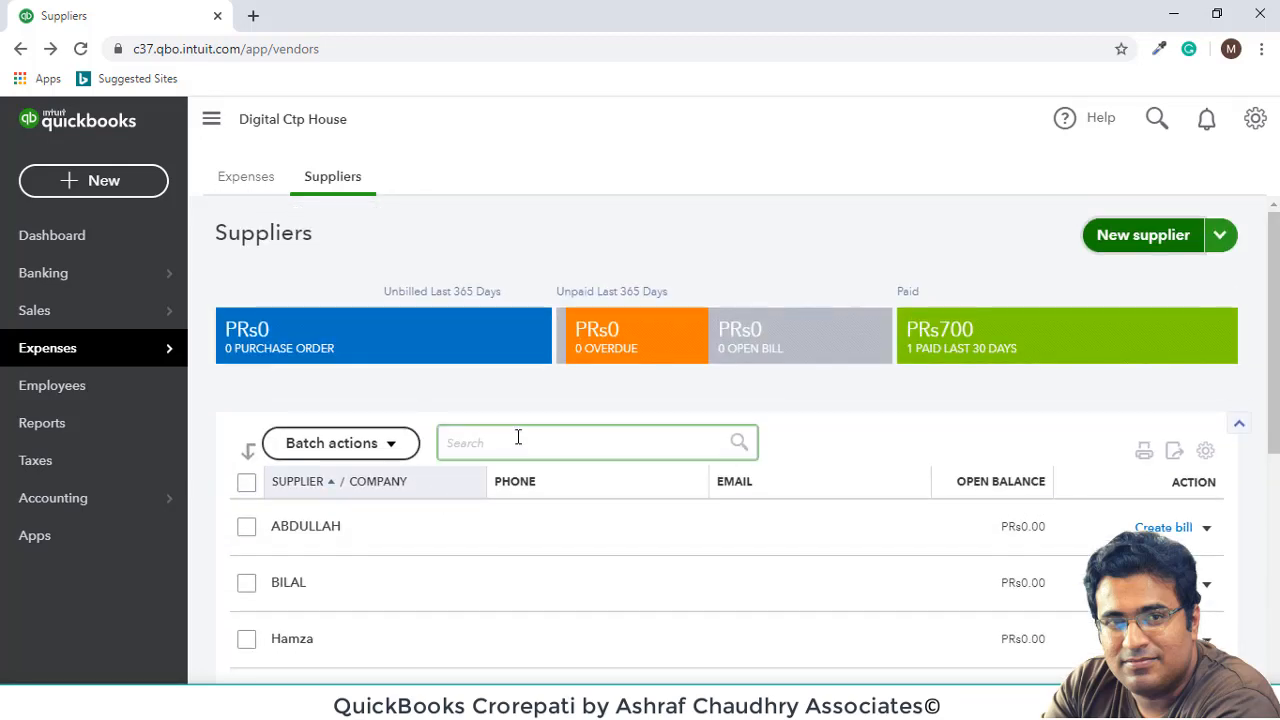
pyautogui.click(1206, 528)
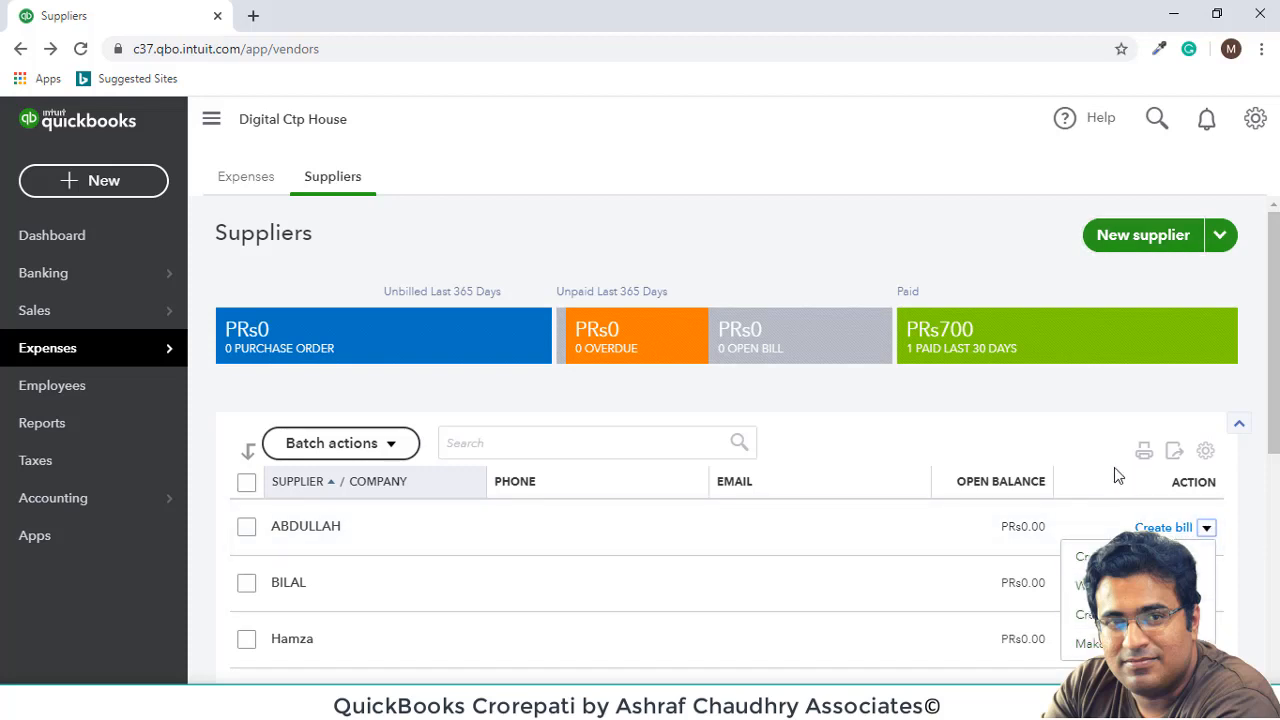
pyautogui.click(1087, 387)
pyautogui.scroll(-1, 597, 498)
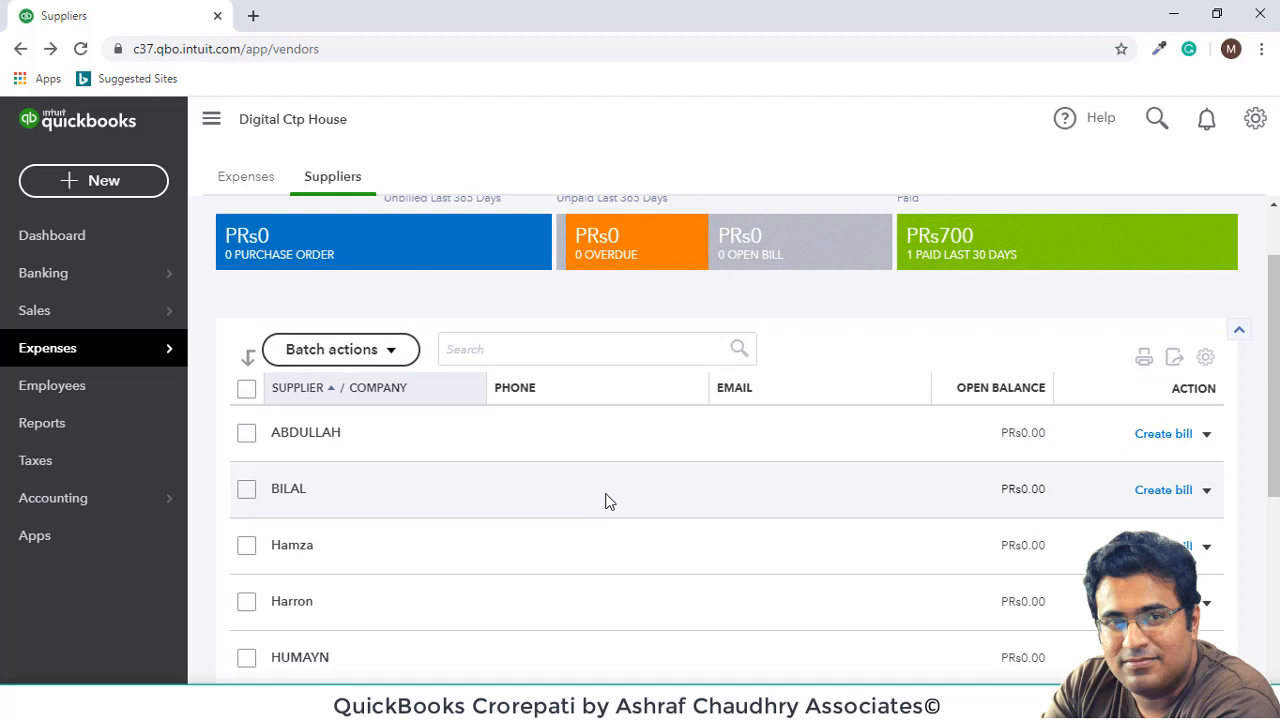
# - Reopen the first supplier's record and review its transactions and the new transaction types on offer
pyautogui.click(368, 436)
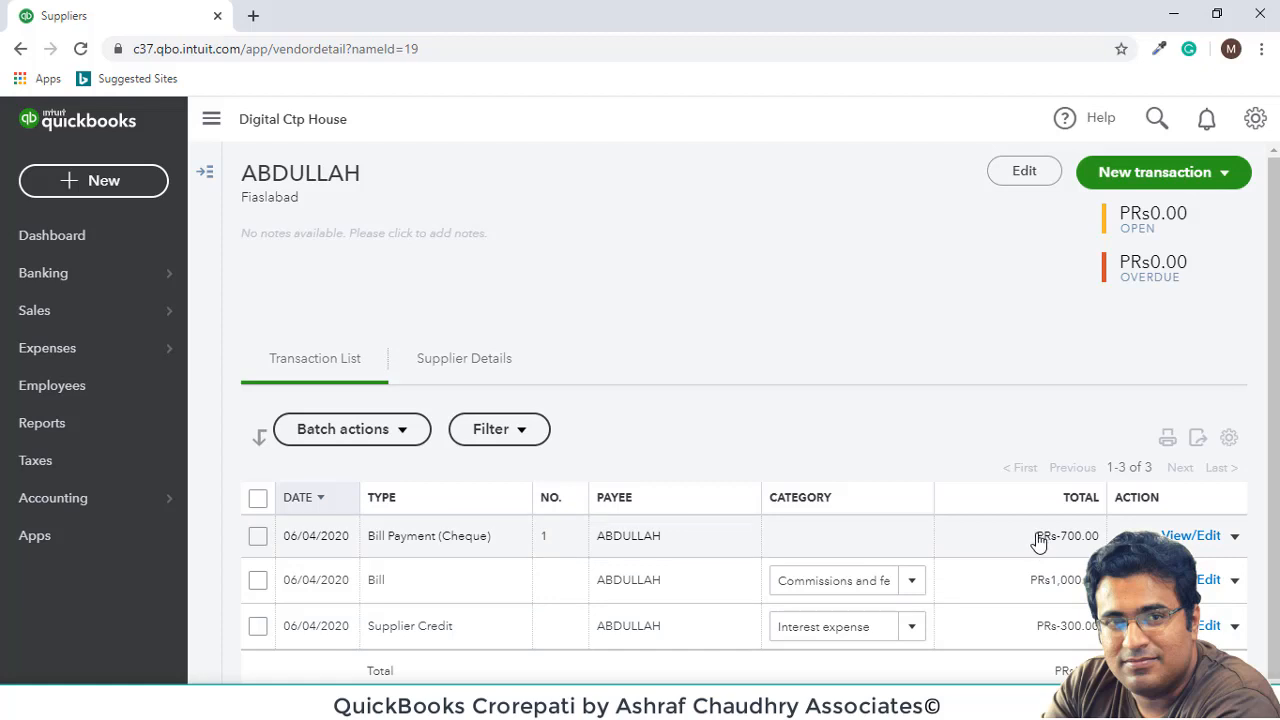
pyautogui.click(1226, 190)
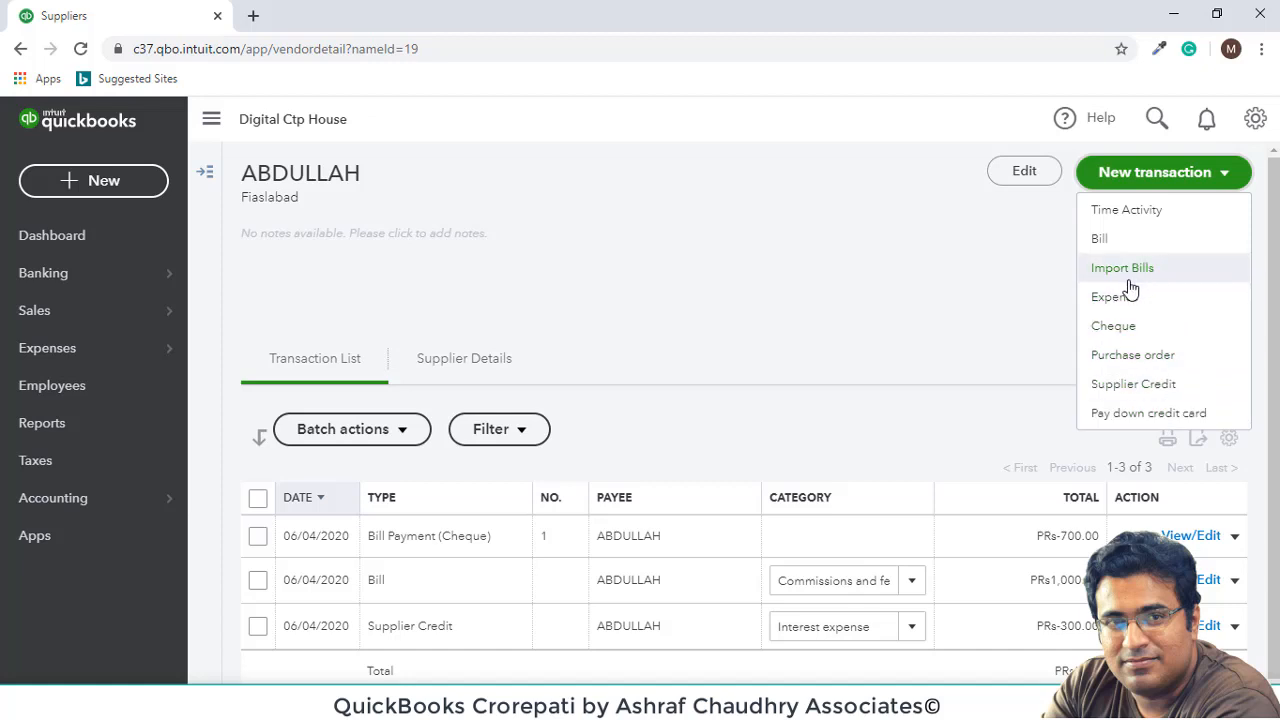
pyautogui.click(895, 344)
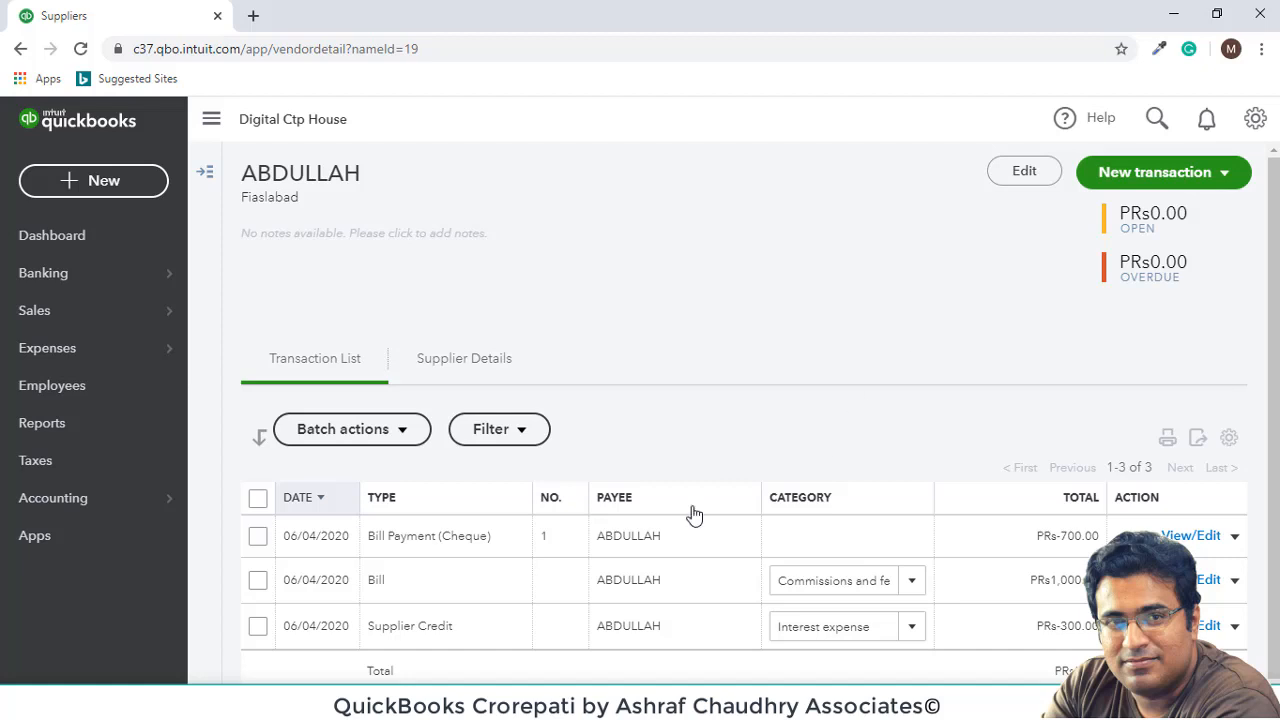
pyautogui.click(1105, 193)
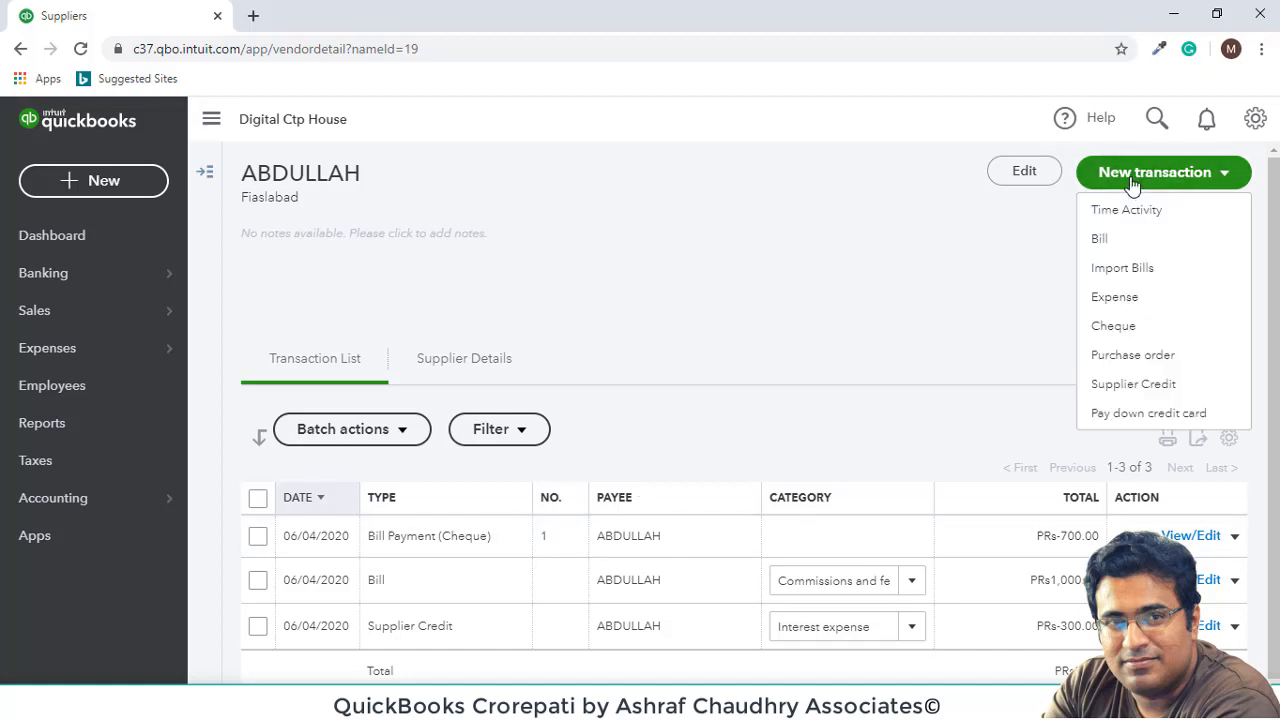
pyautogui.click(777, 314)
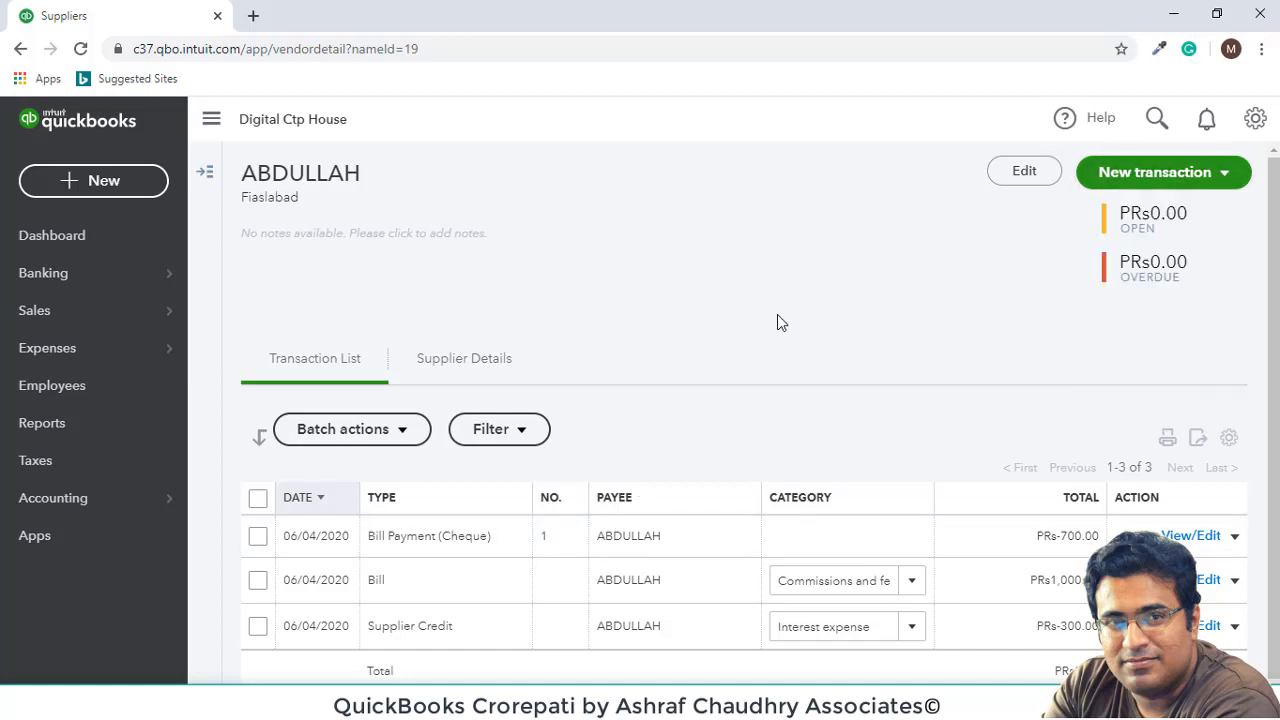
# - Return to the suppliers list and open the third supplier's record
pyautogui.click(20, 48)
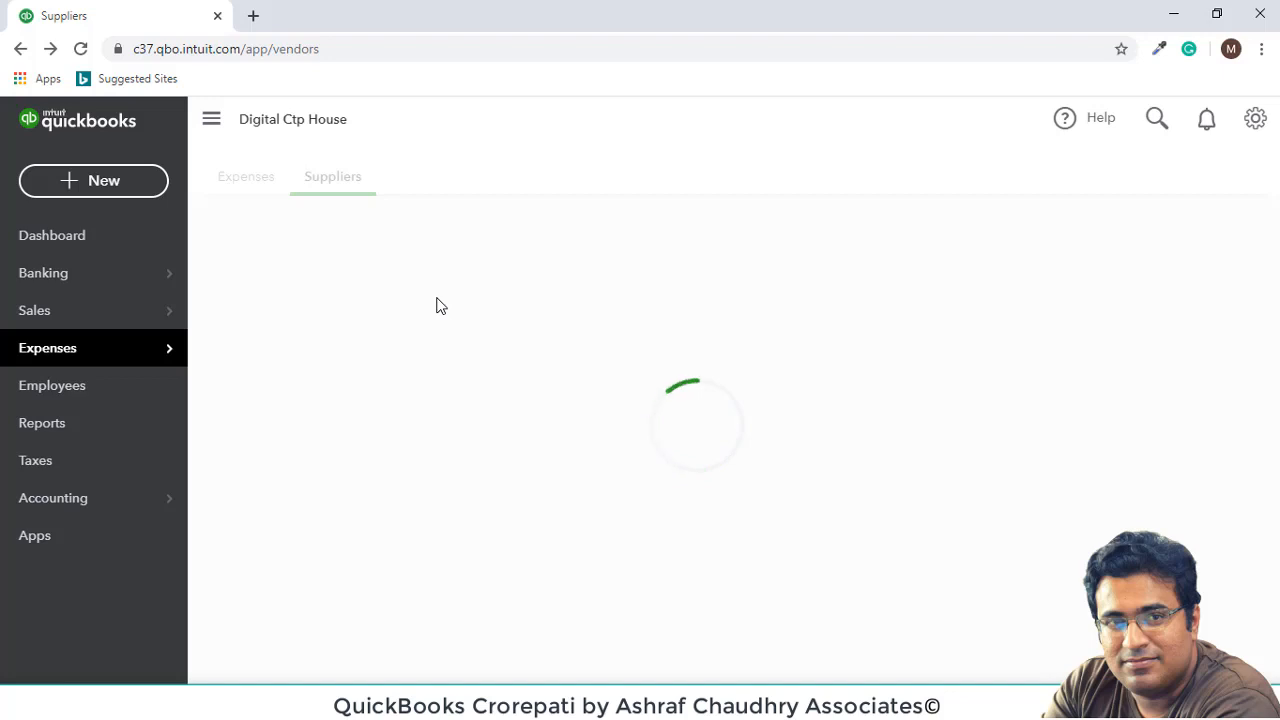
pyautogui.scroll(-1, 436, 305)
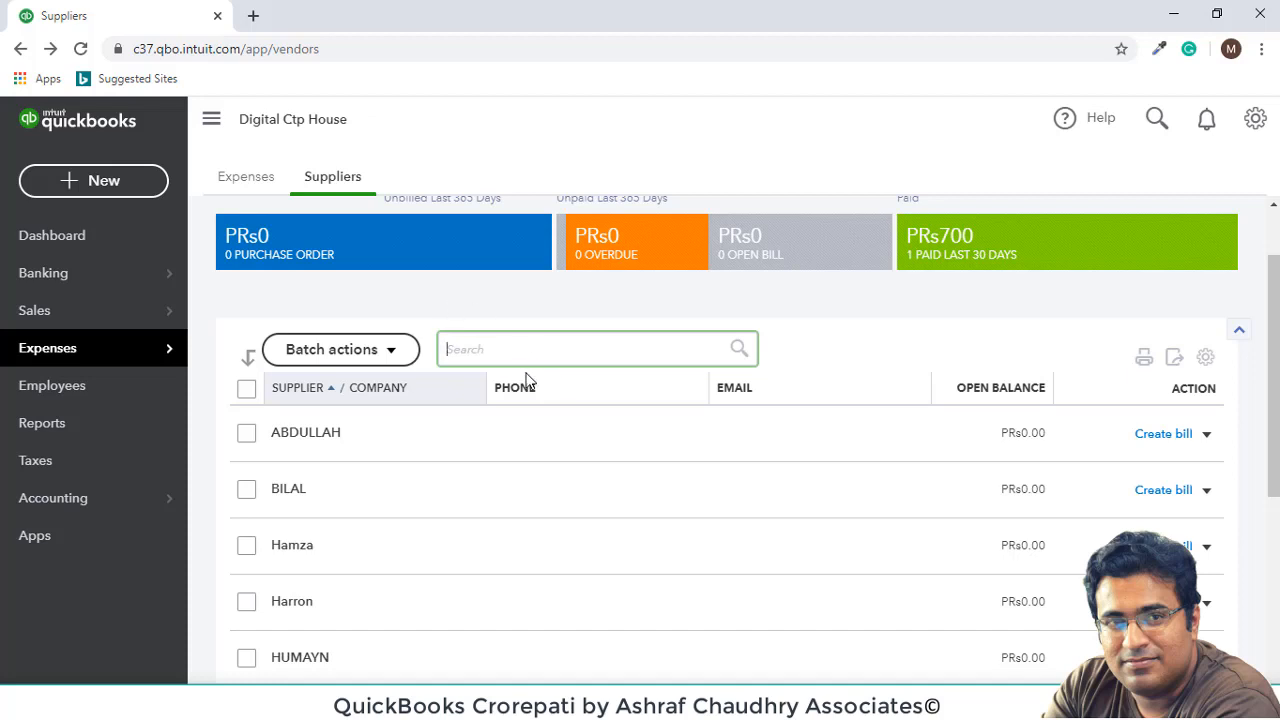
pyautogui.scroll(-2, 443, 421)
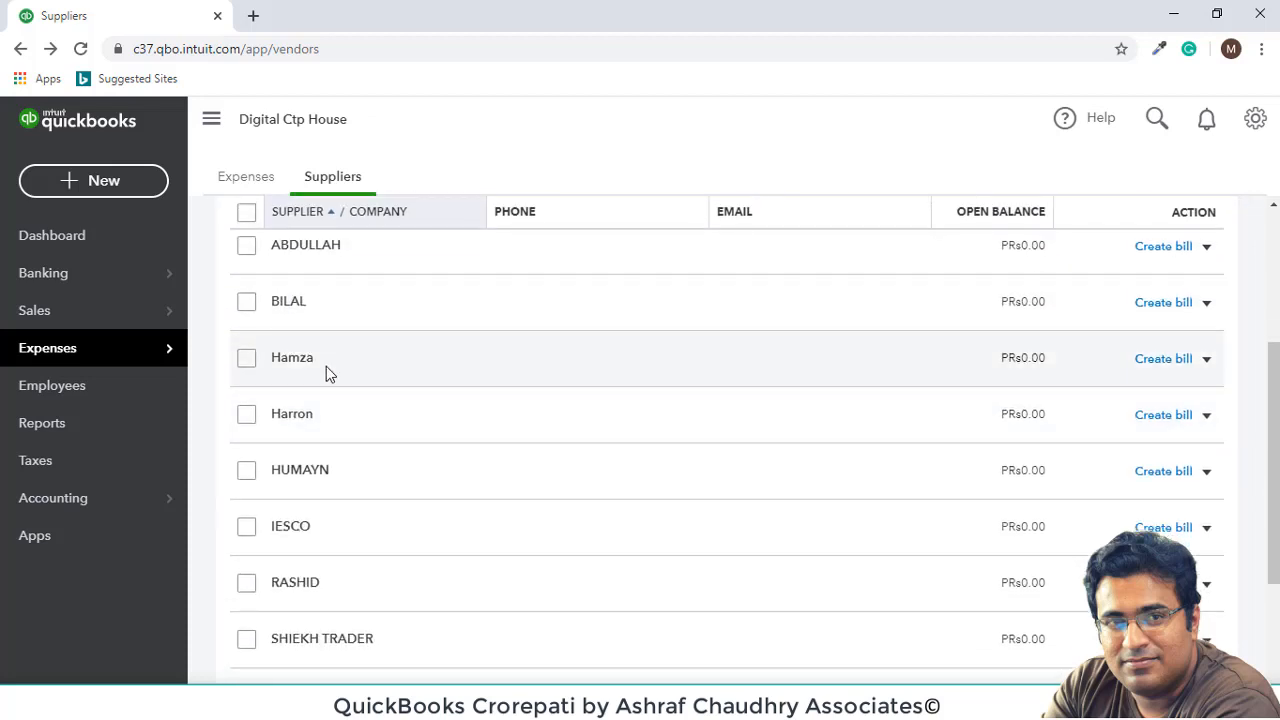
pyautogui.click(326, 366)
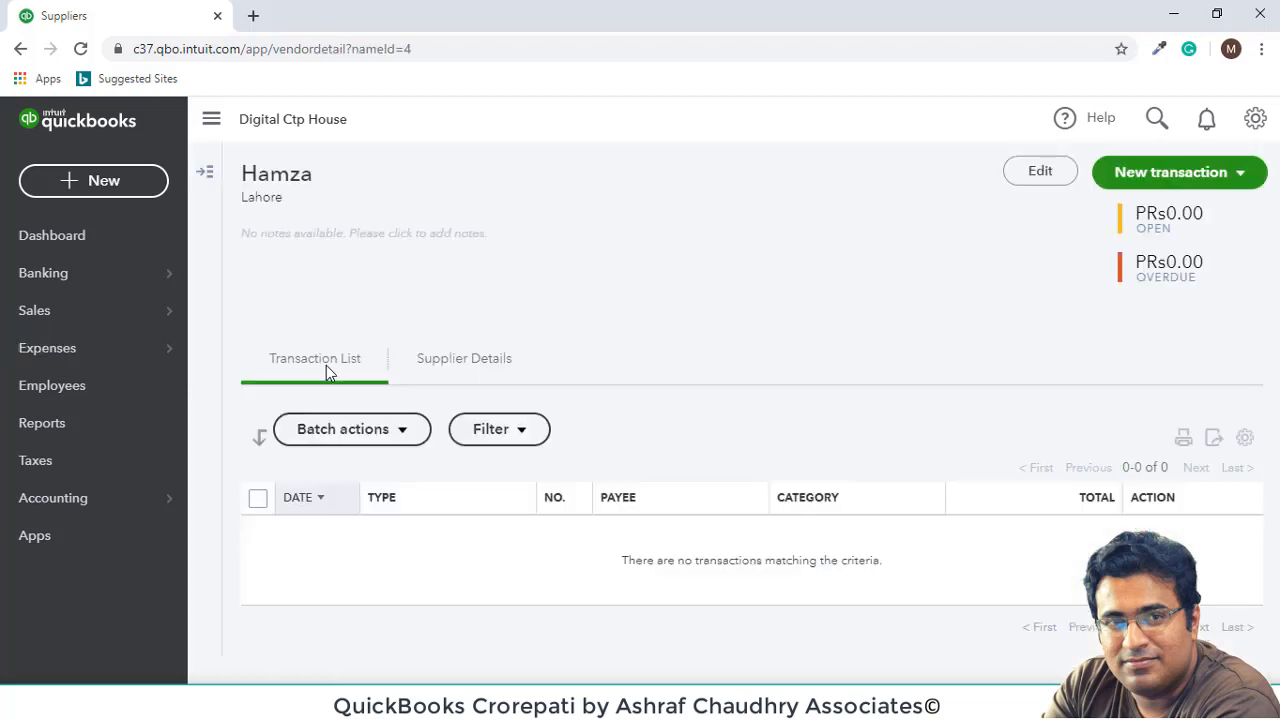
pyautogui.click(1166, 172)
pyautogui.click(1158, 250)
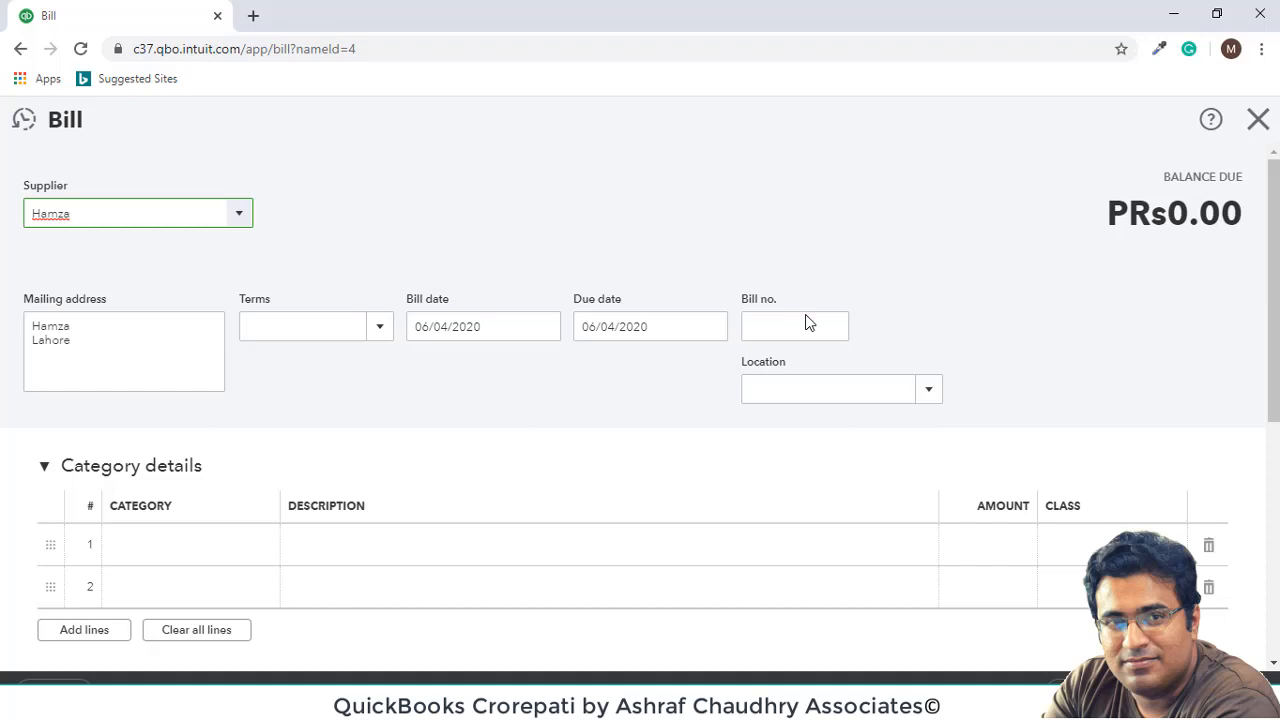
pyautogui.click(1258, 119)
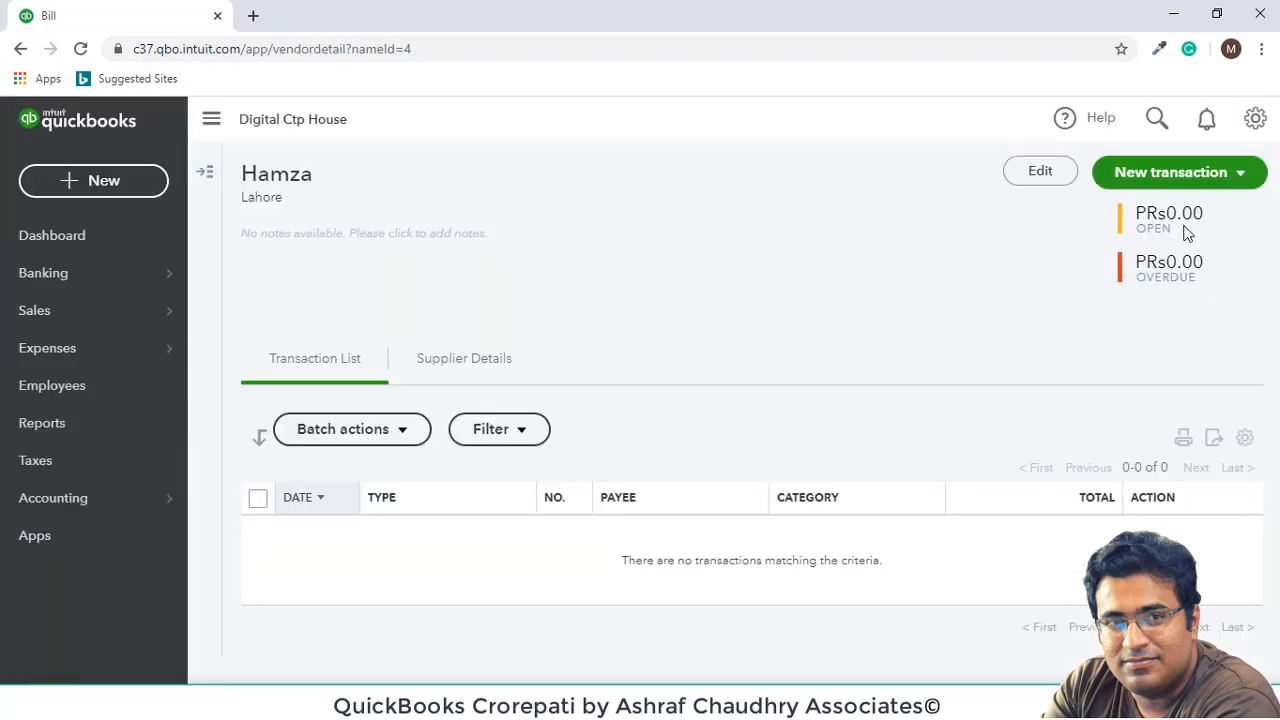
# - Start a new purchase order for this supplier and check its status setting, leaving the status as Open
pyautogui.click(1187, 188)
pyautogui.click(1180, 354)
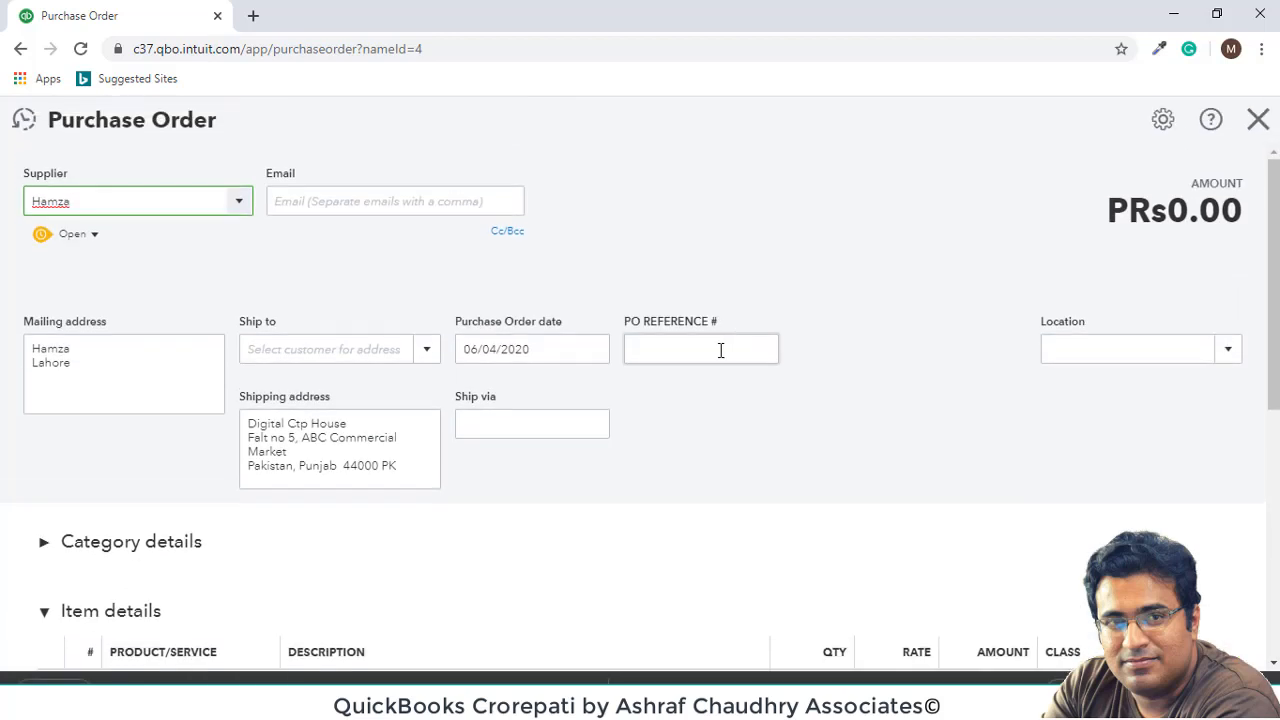
pyautogui.click(331, 204)
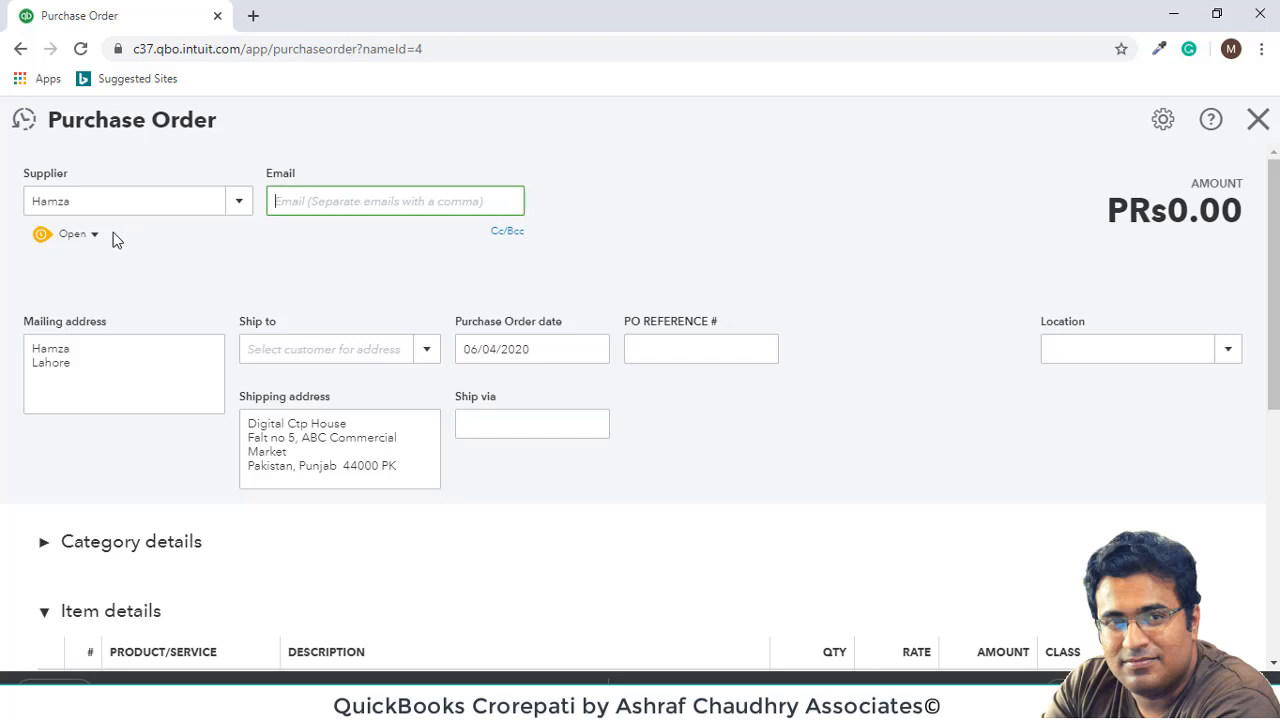
pyautogui.click(88, 236)
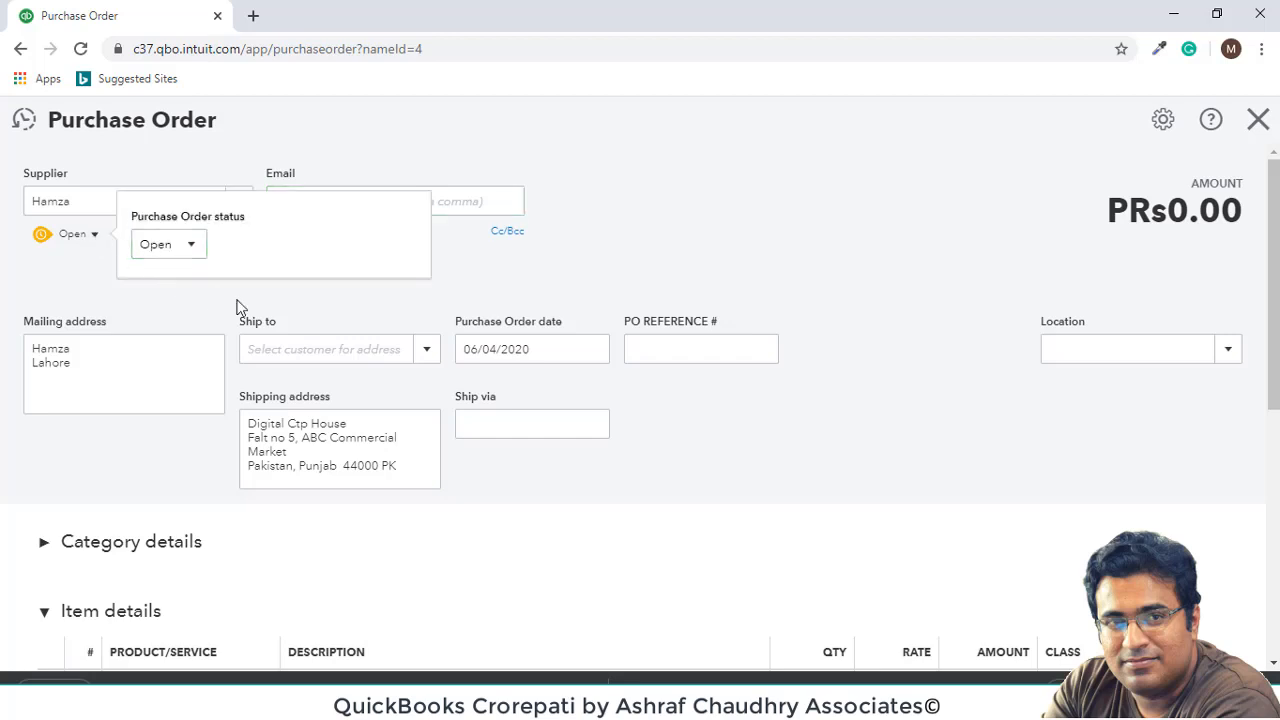
pyautogui.click(453, 197)
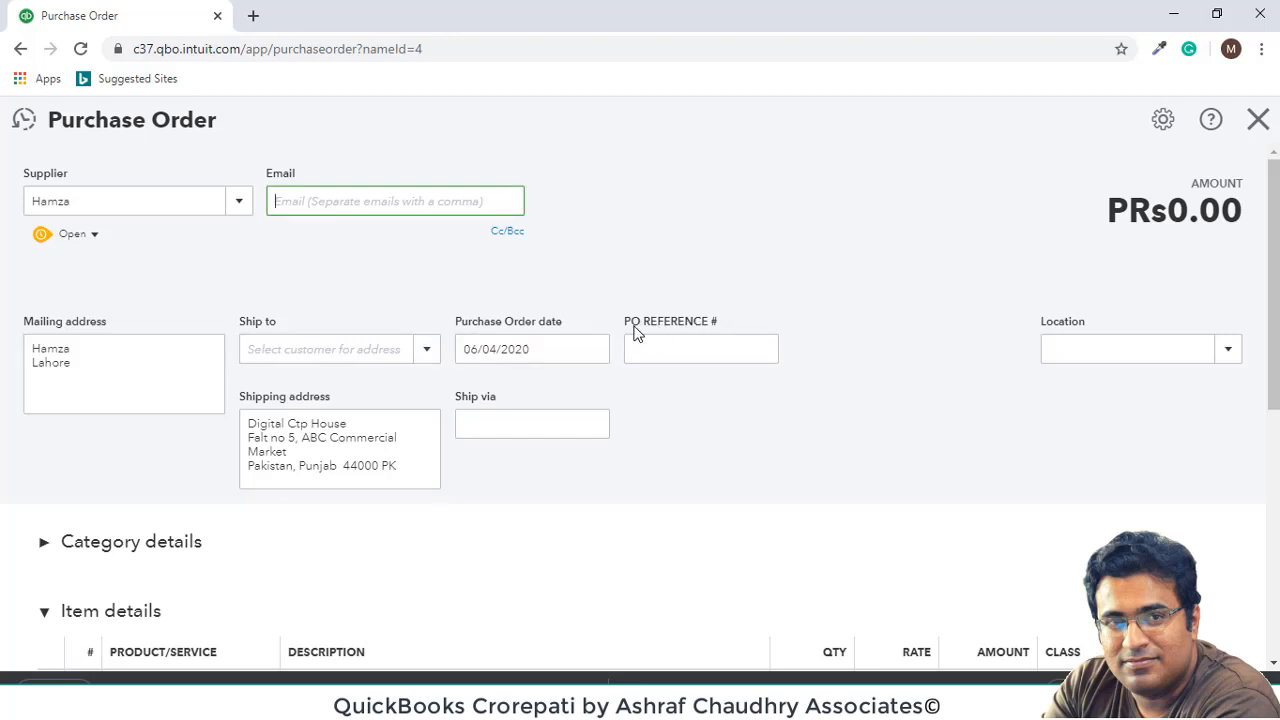
# - Fill in the purchase order's reference number and check the location choices, leaving the location blank
pyautogui.click(702, 348)
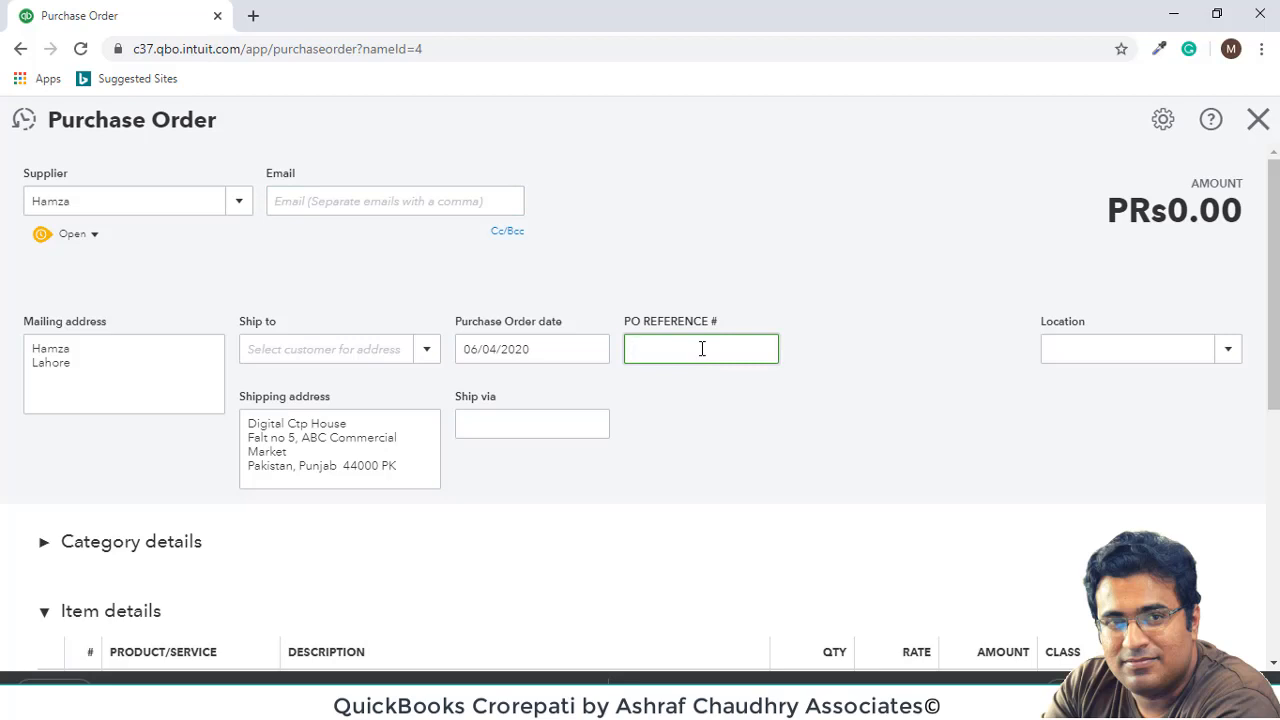
pyautogui.click(1234, 360)
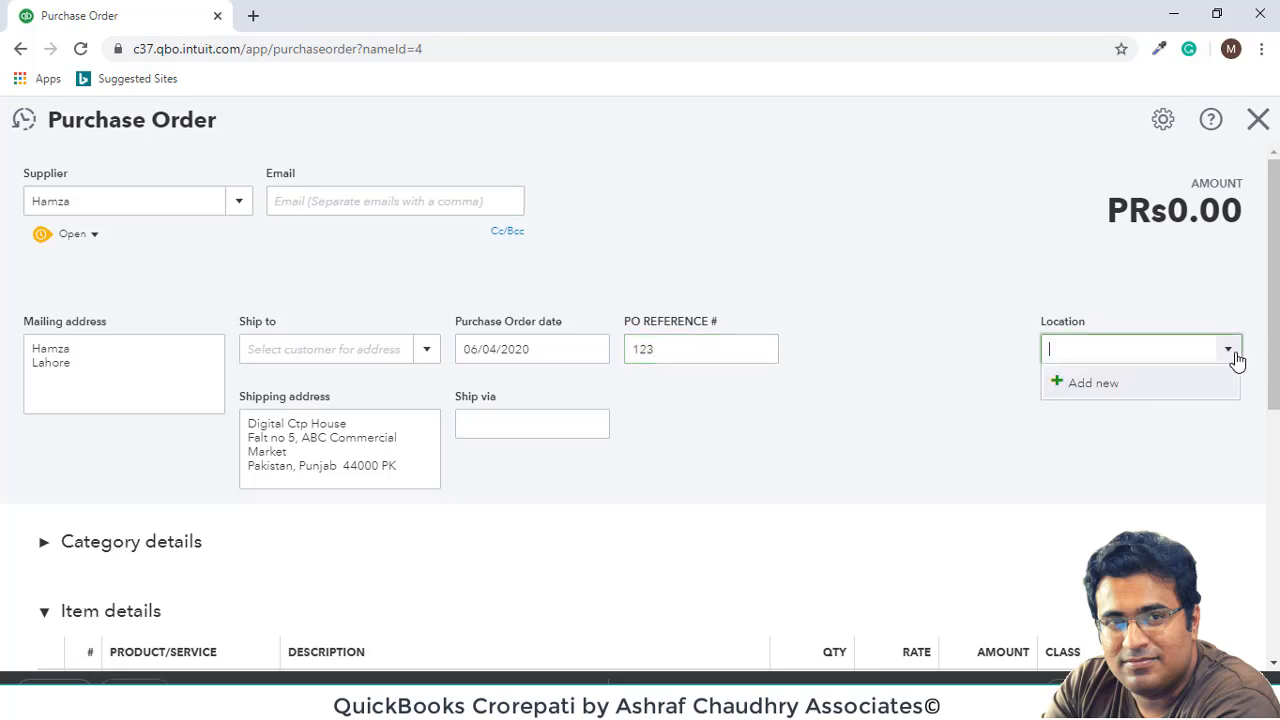
pyautogui.click(731, 434)
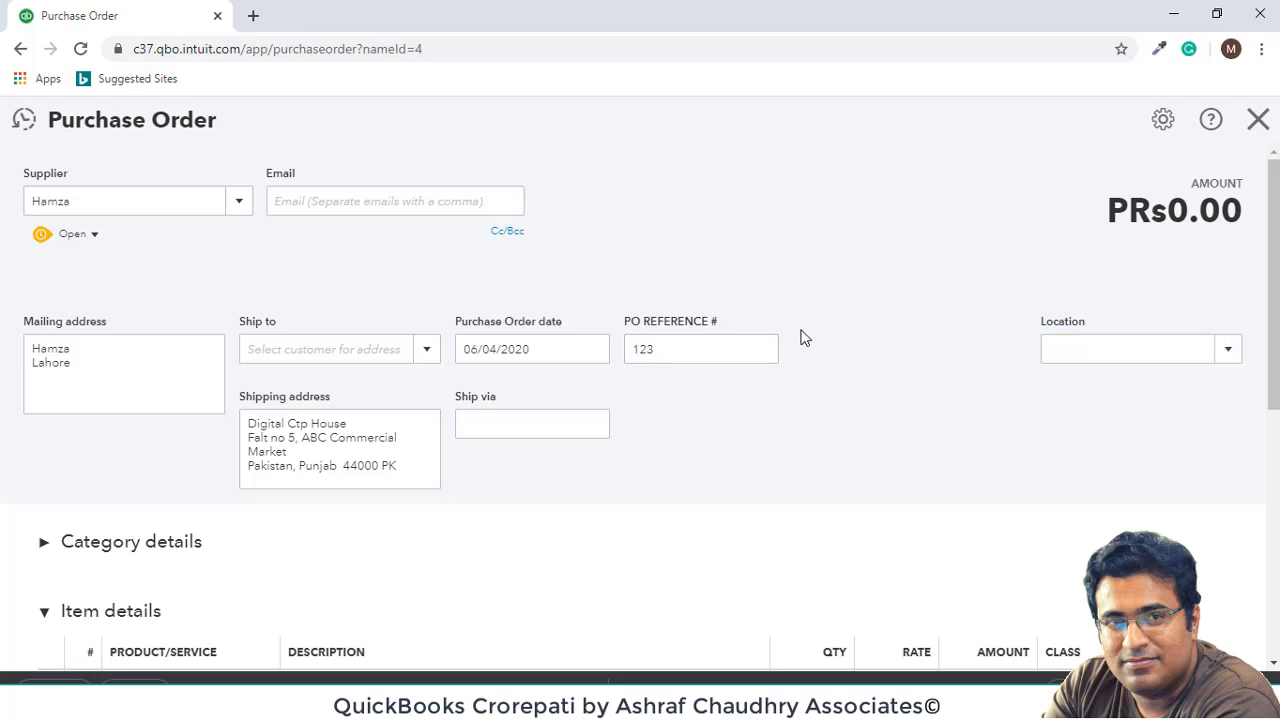
# - Expand the purchase order's category details and check the expense categories offered for the first line, leaving it blank
pyautogui.scroll(-3, 790, 345)
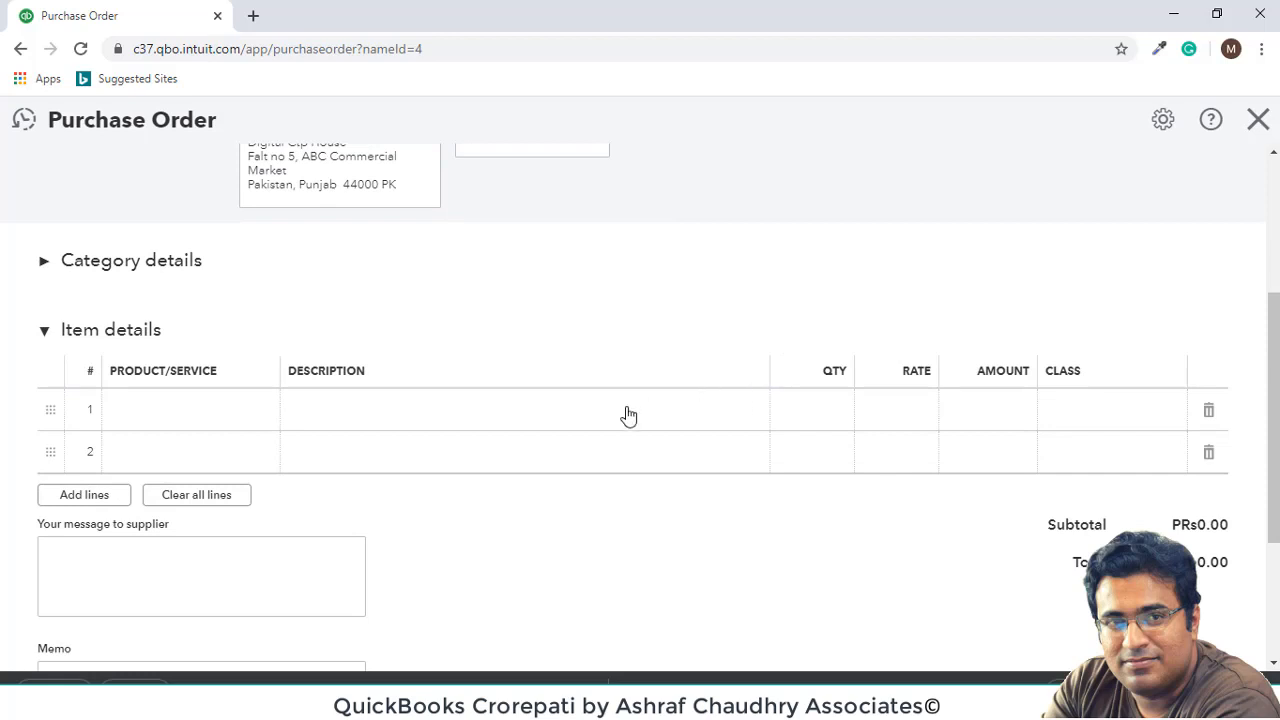
pyautogui.scroll(3, 383, 455)
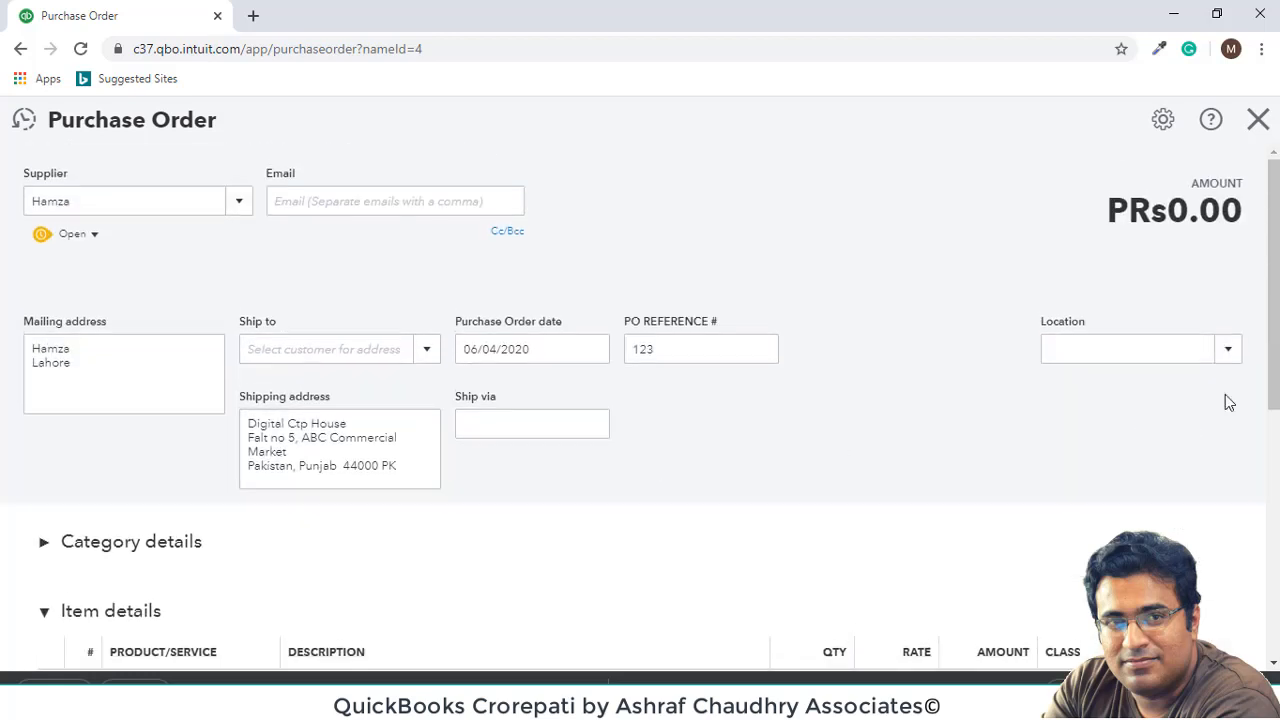
pyautogui.scroll(-1, 390, 307)
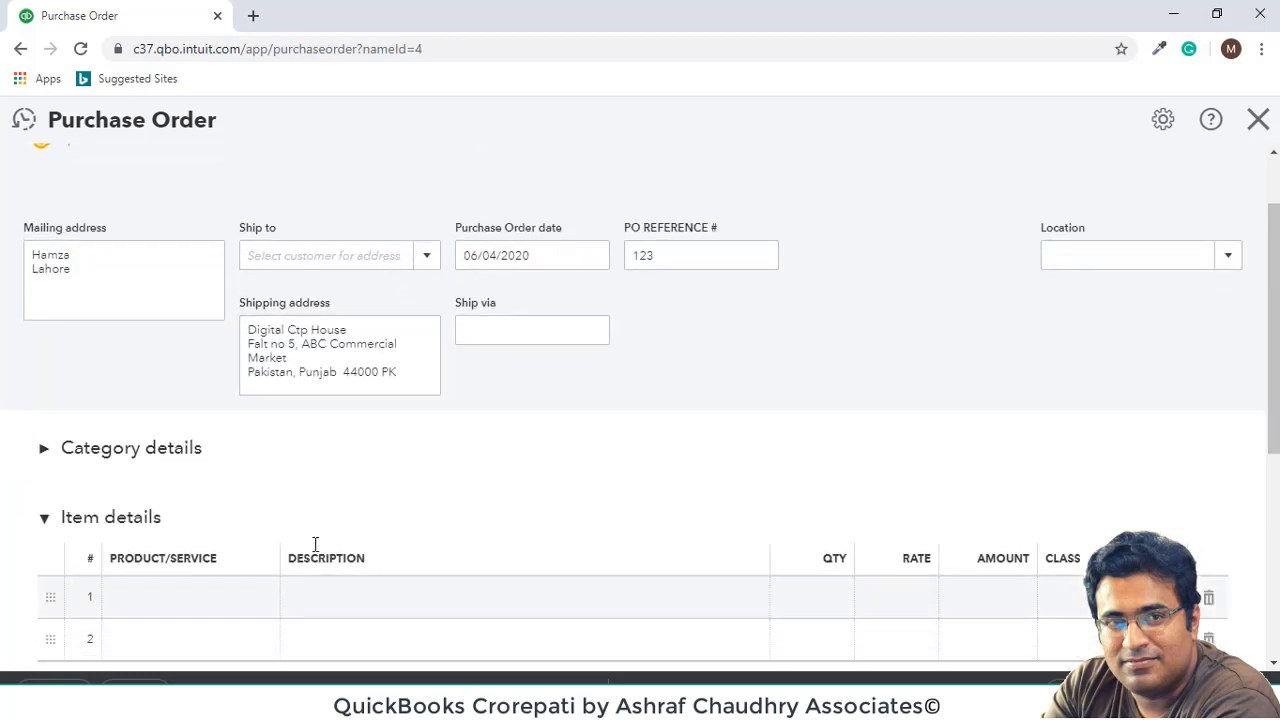
pyautogui.scroll(-1, 700, 535)
pyautogui.scroll(-2, 658, 523)
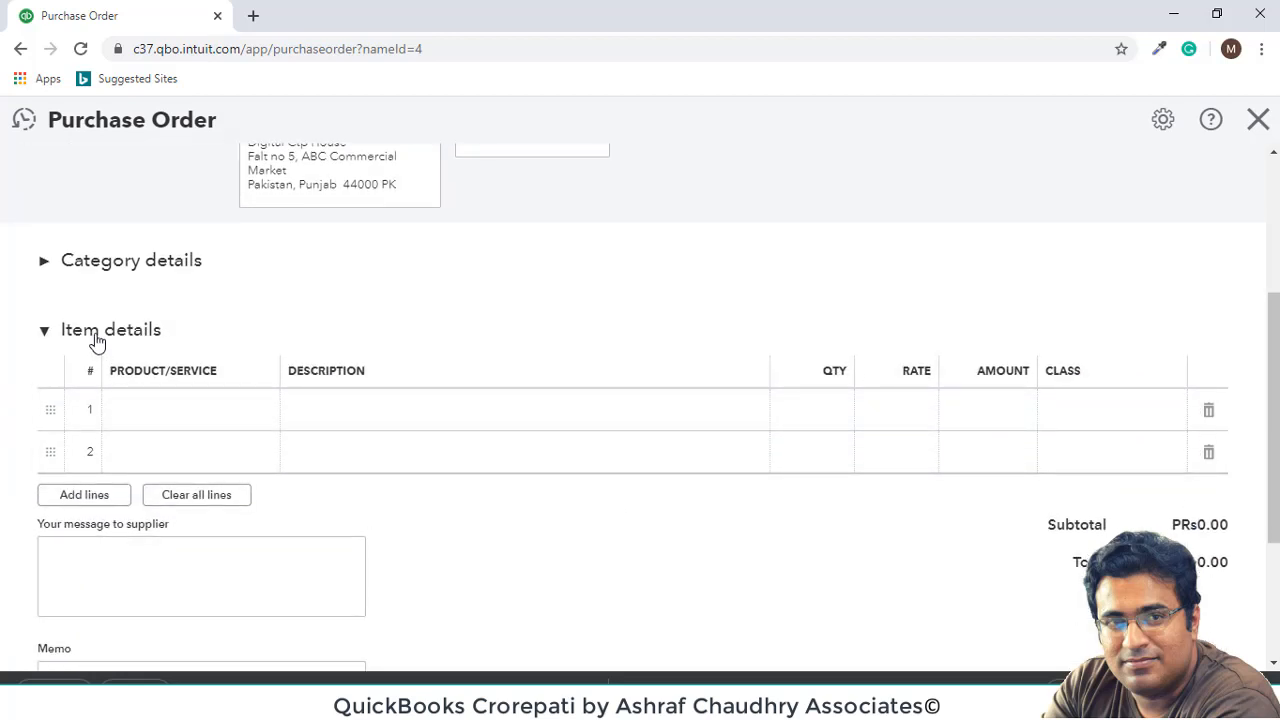
pyautogui.click(115, 268)
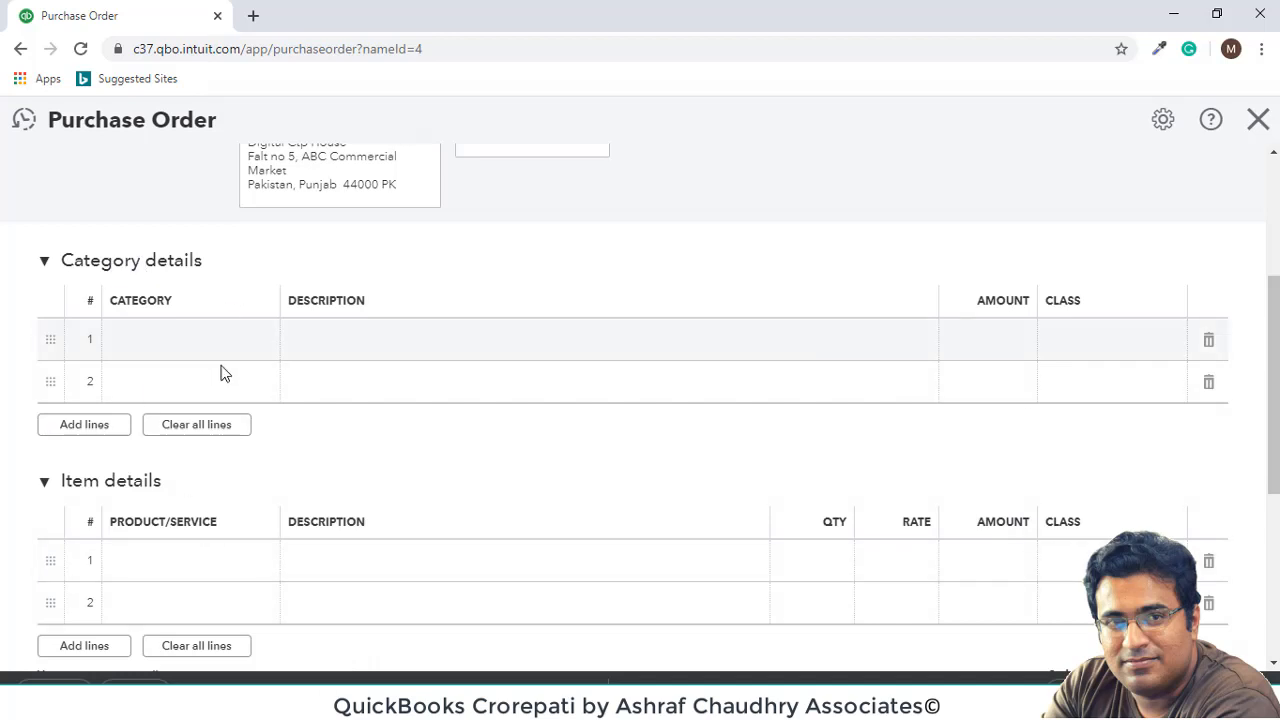
pyautogui.click(220, 338)
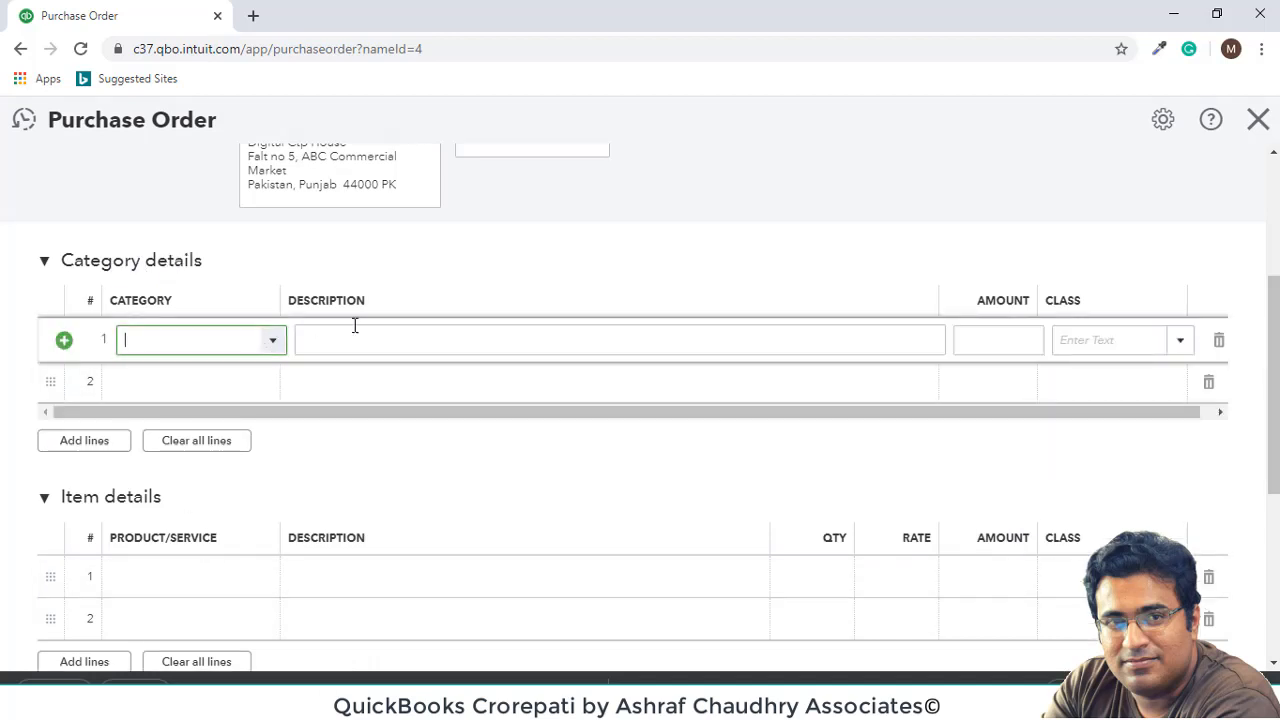
pyautogui.click(280, 345)
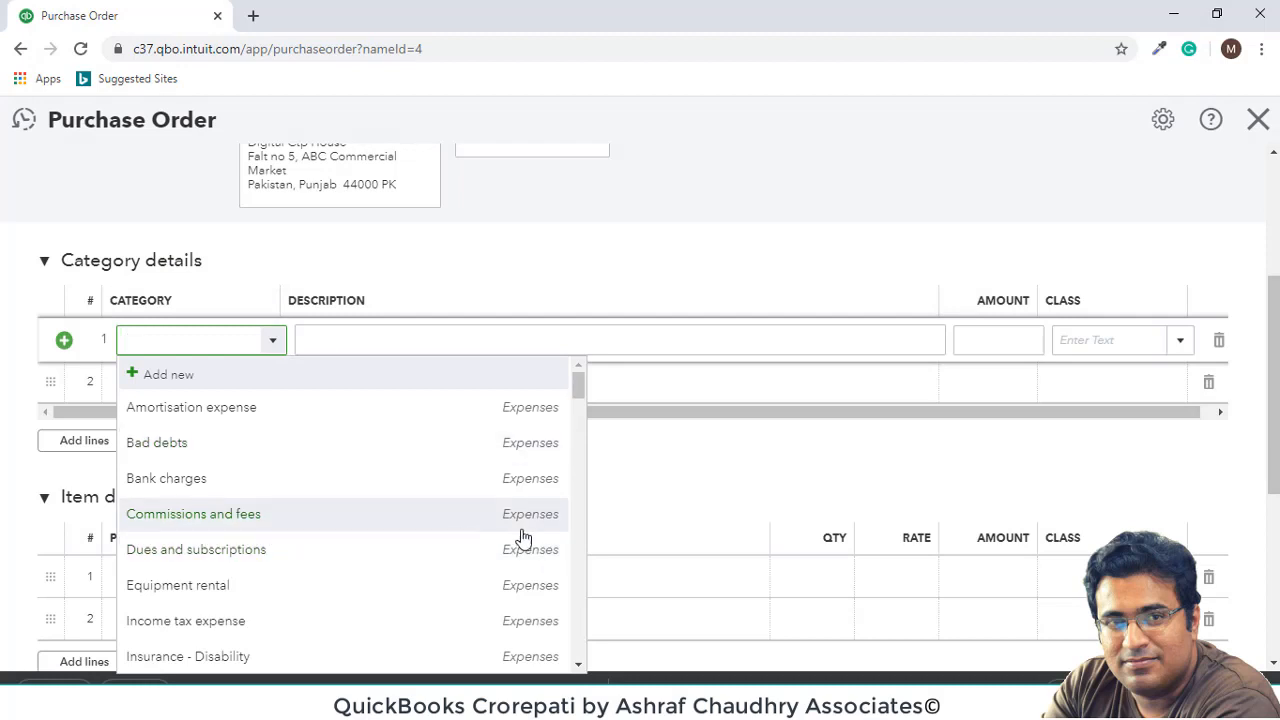
pyautogui.click(660, 485)
pyautogui.click(660, 485)
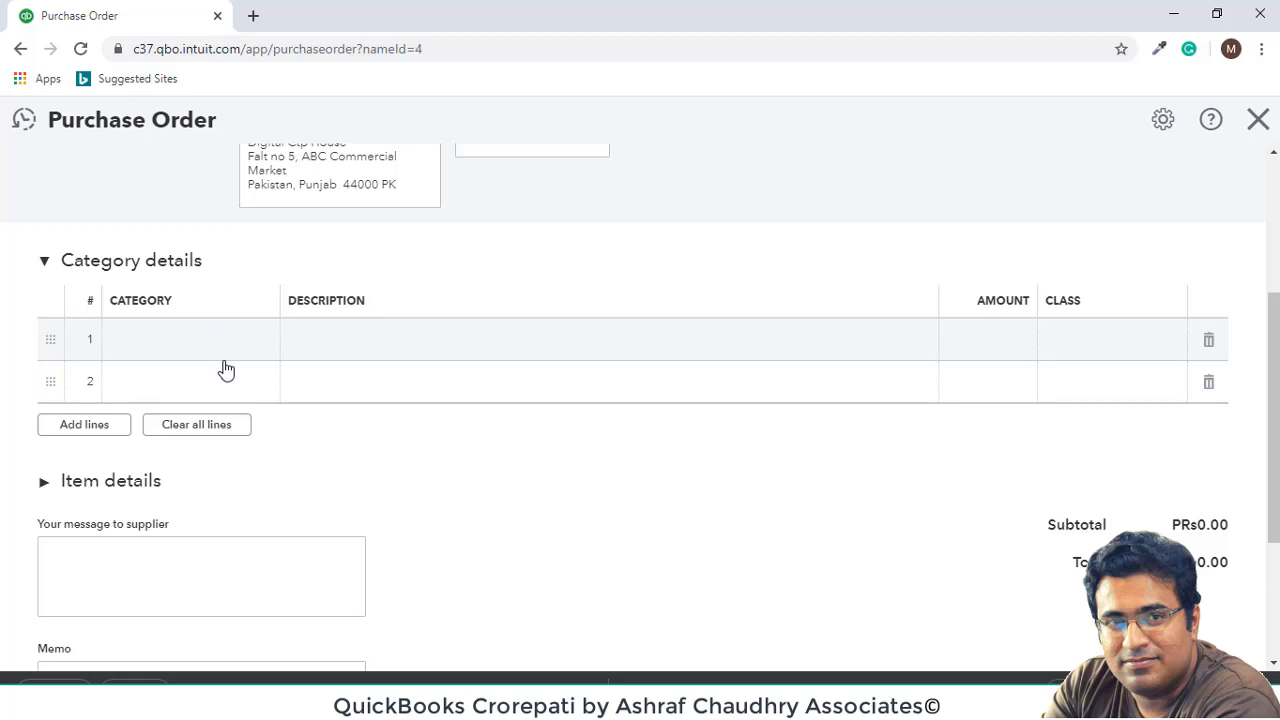
# - Compare the category details and item details sections by expanding each in turn, leaving both collapsed
pyautogui.scroll(3, 174, 334)
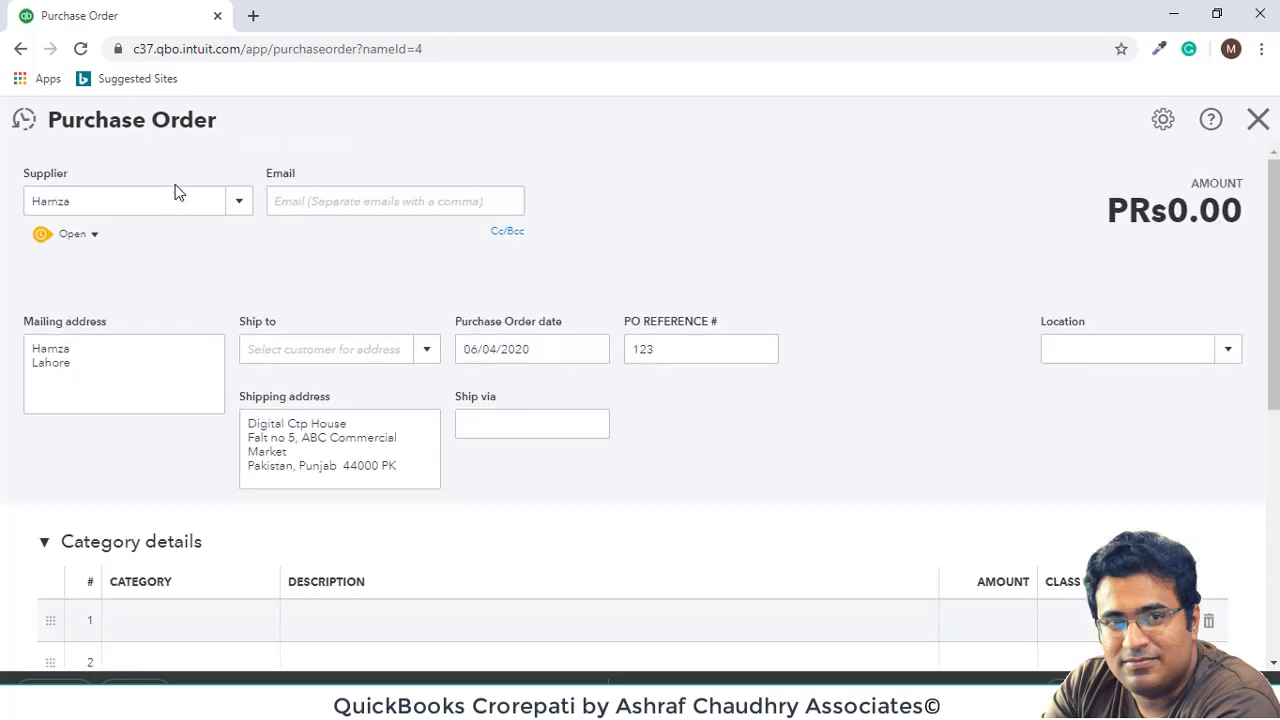
pyautogui.scroll(-1, 170, 186)
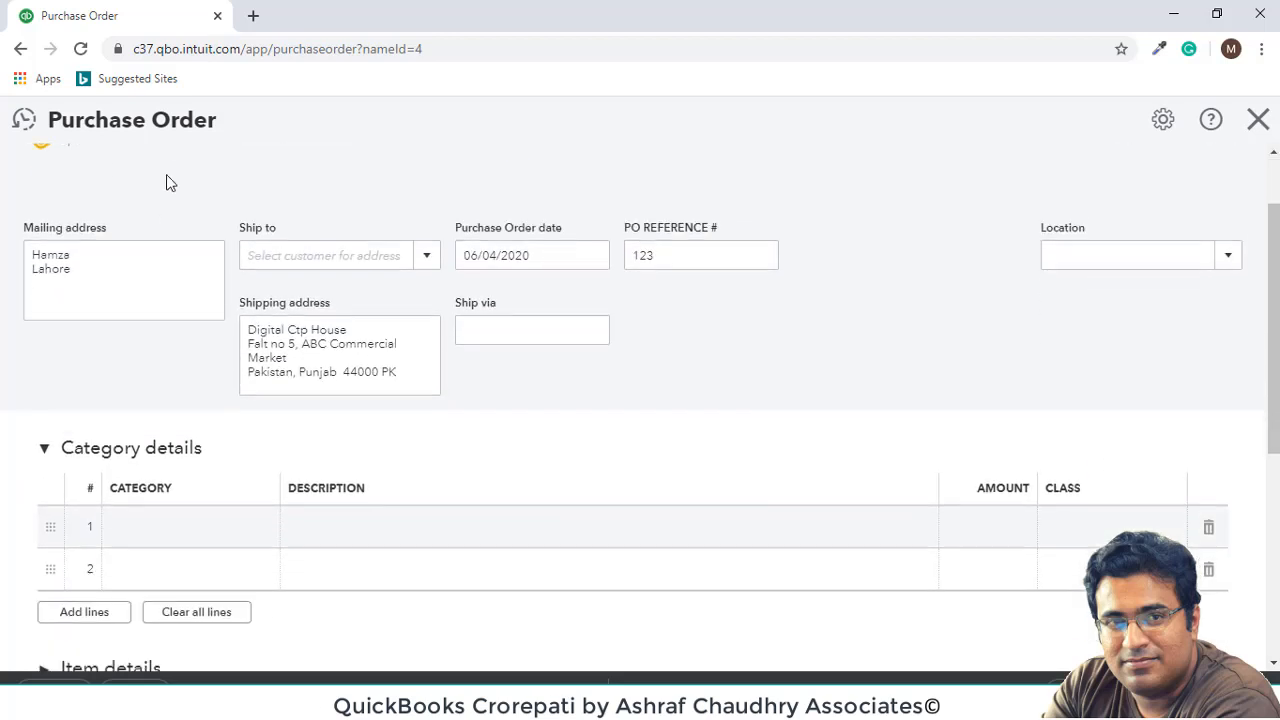
pyautogui.click(164, 459)
pyautogui.click(141, 528)
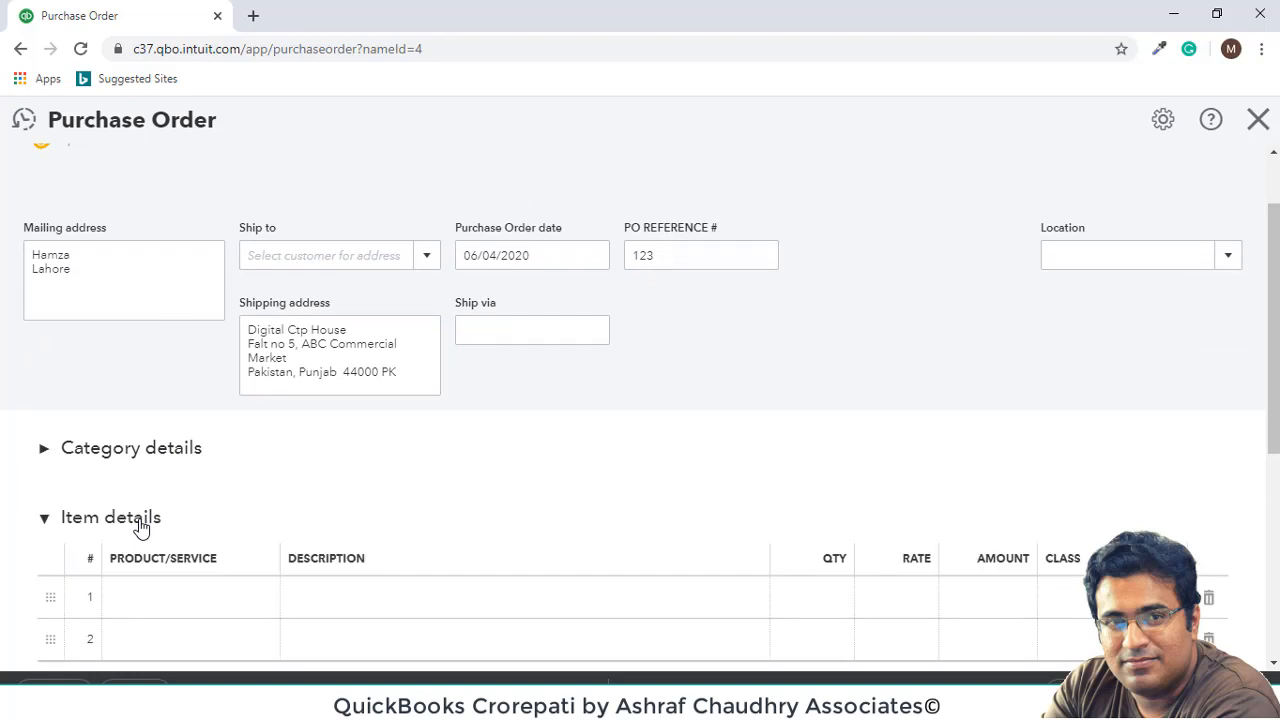
pyautogui.click(141, 528)
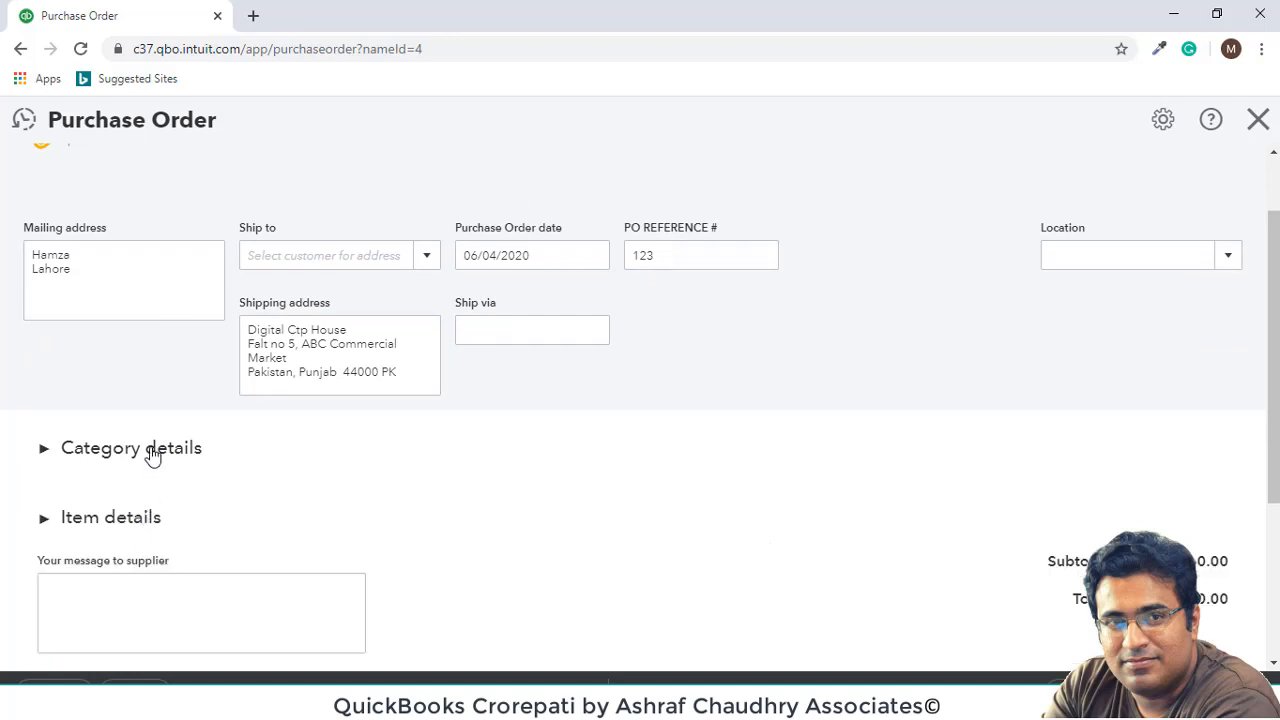
pyautogui.click(152, 456)
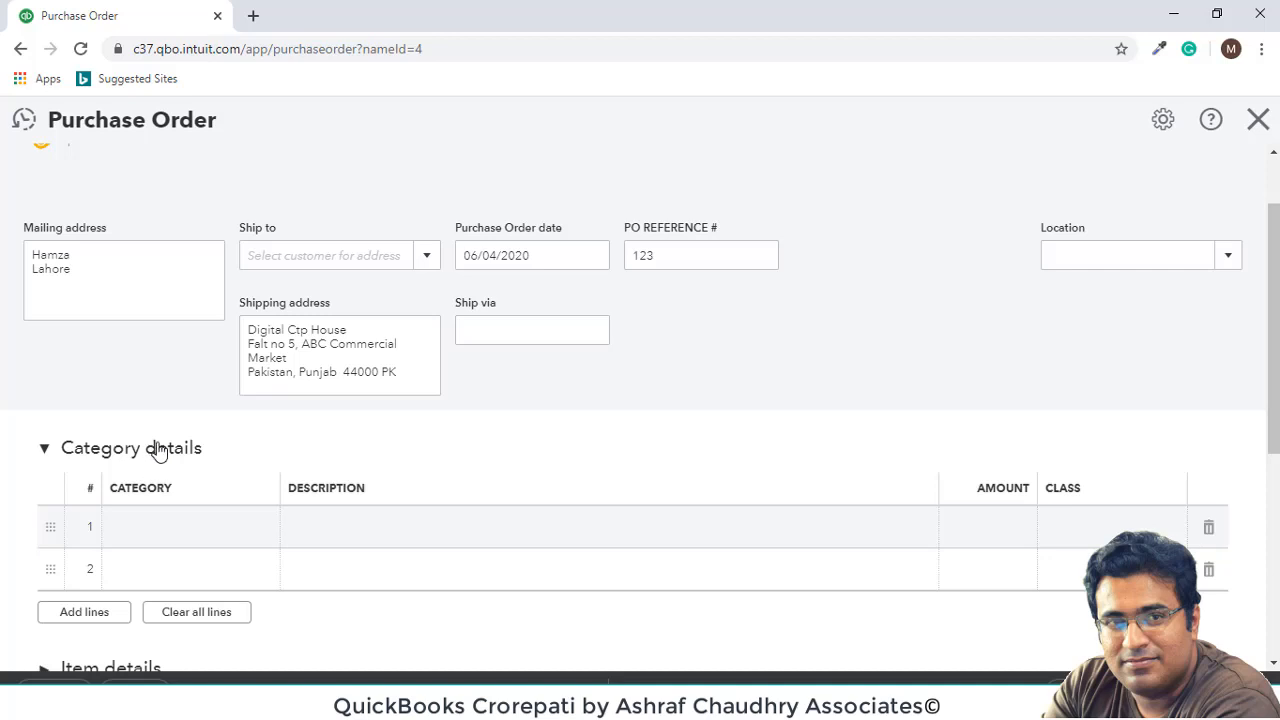
pyautogui.click(158, 450)
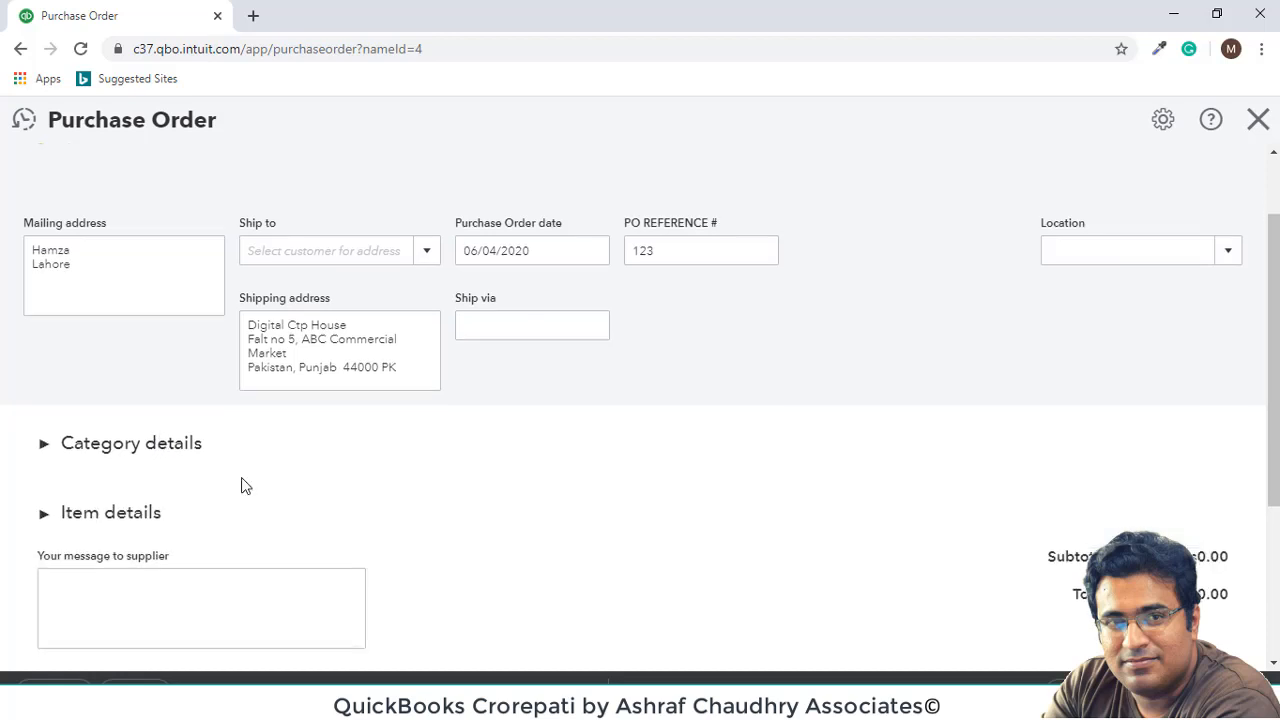
pyautogui.scroll(-2, 230, 470)
pyautogui.click(110, 335)
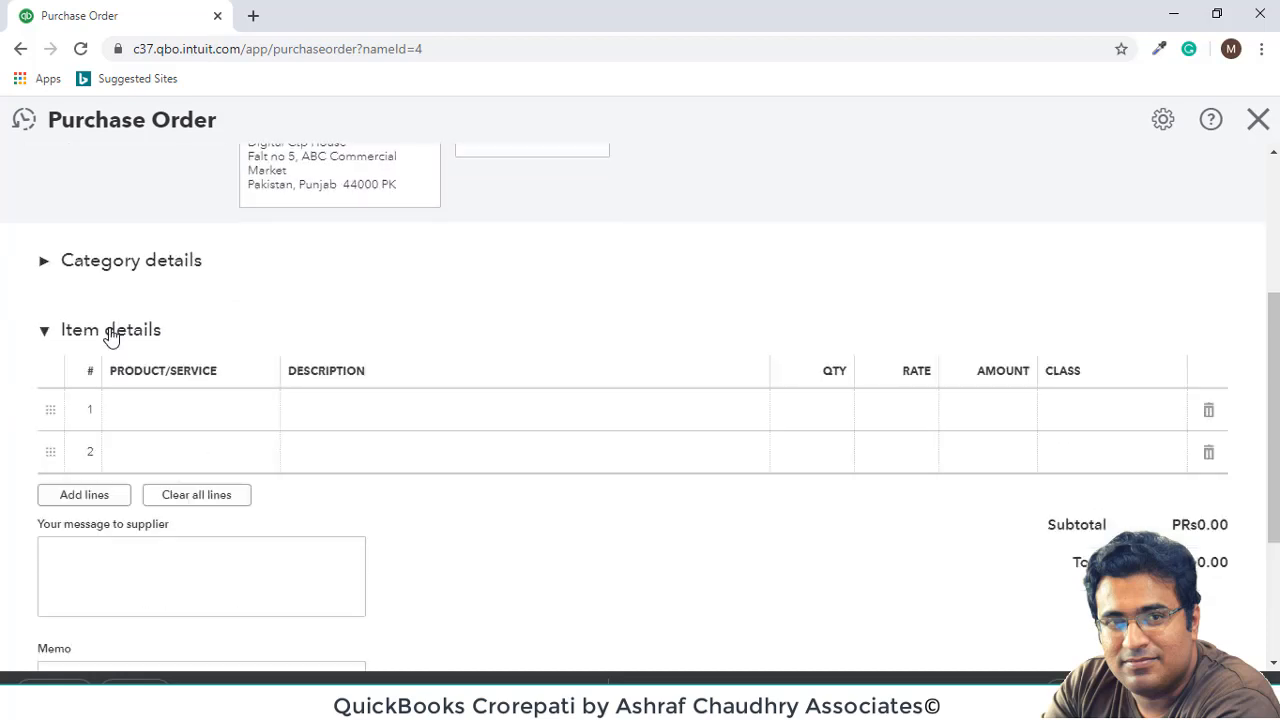
pyautogui.click(110, 335)
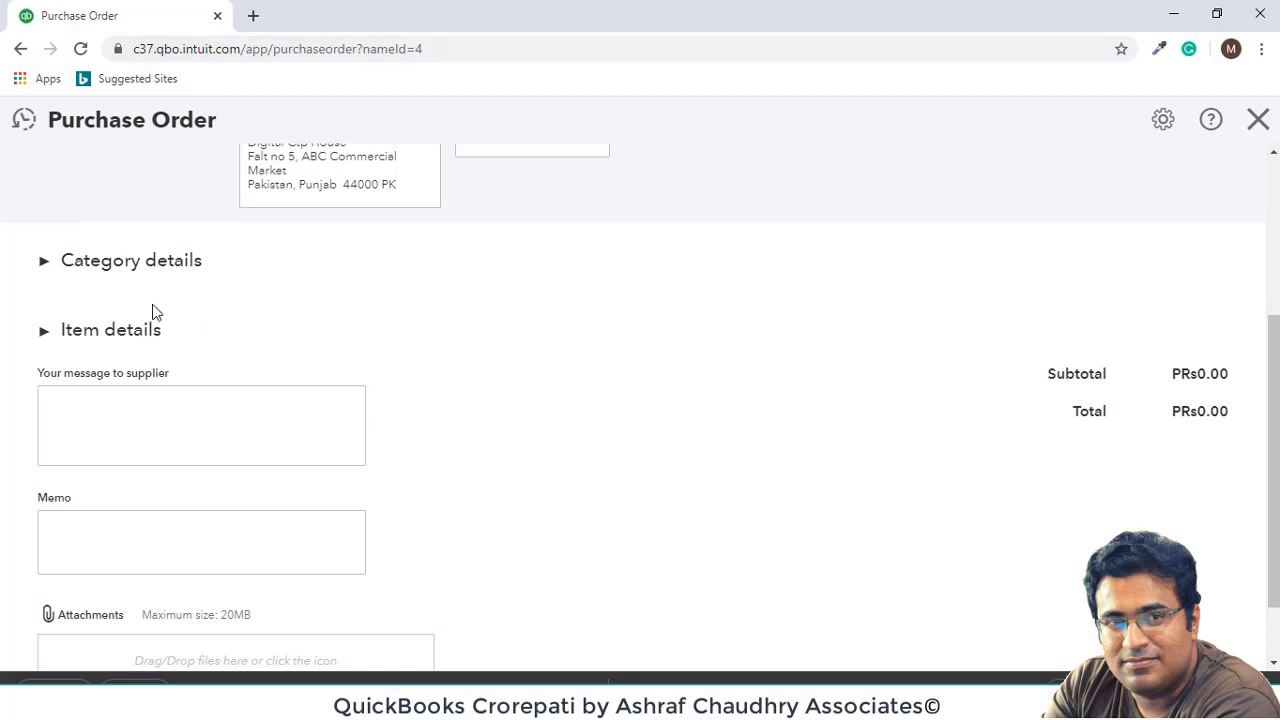
# - Fill in the first item line with product 001R00586, a rate of 500 and the class SALE OF PRODUCT
pyautogui.click(151, 331)
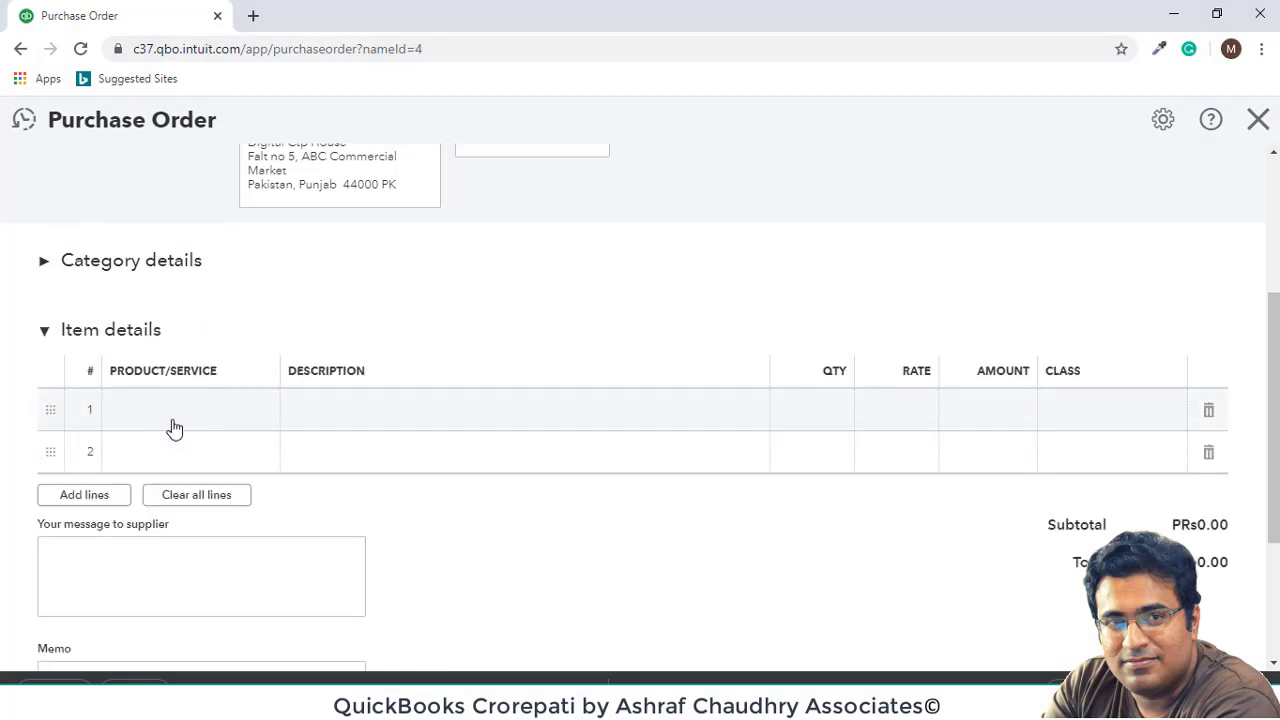
pyautogui.click(236, 412)
pyautogui.click(273, 414)
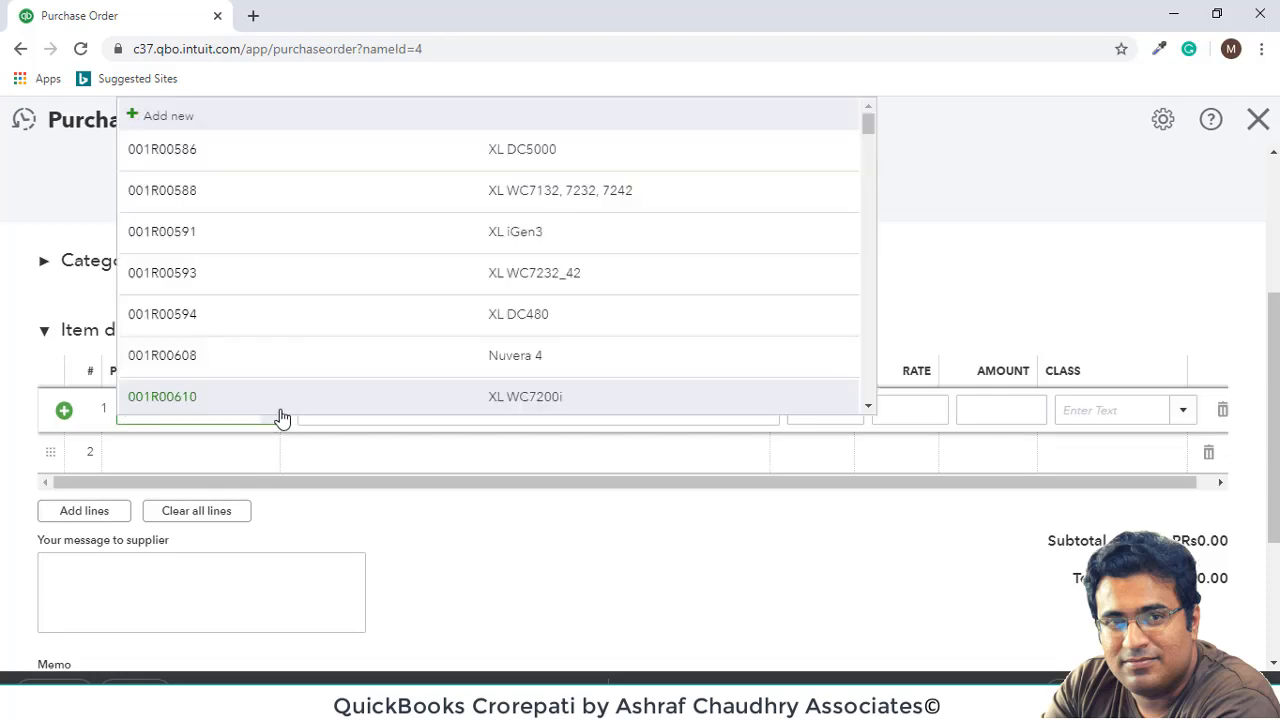
pyautogui.click(250, 154)
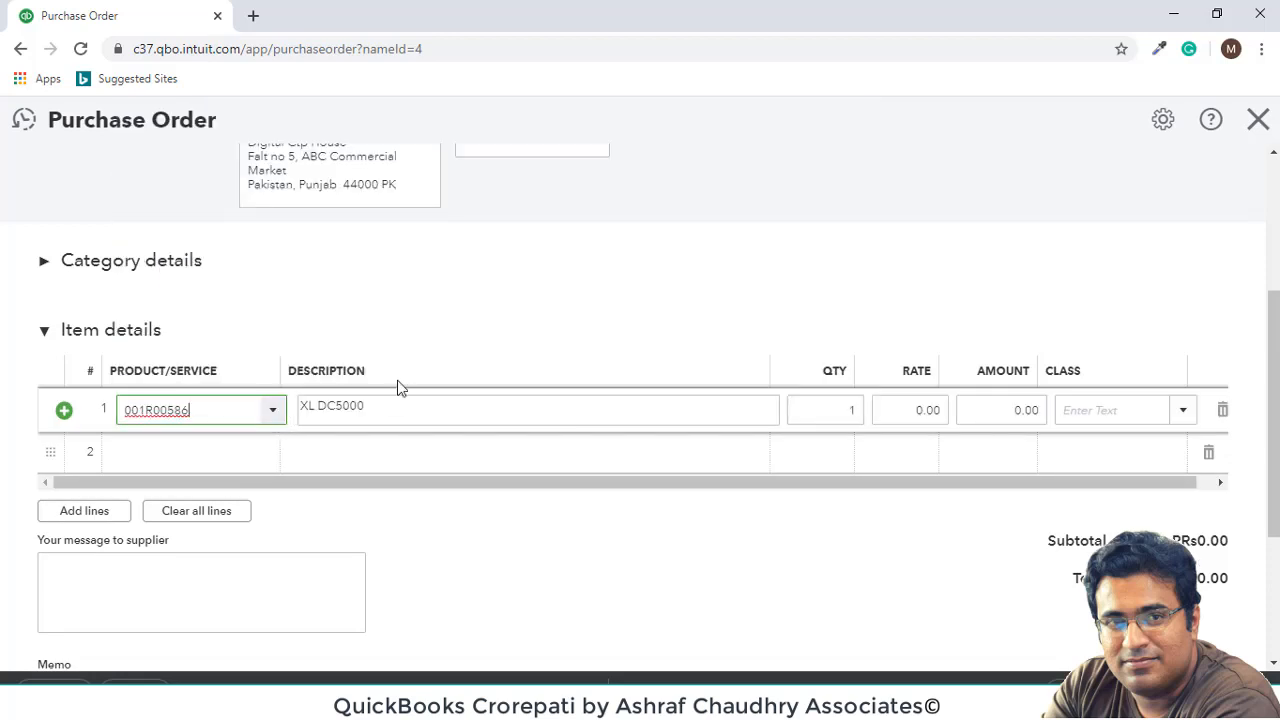
pyautogui.click(932, 410)
pyautogui.write('5')
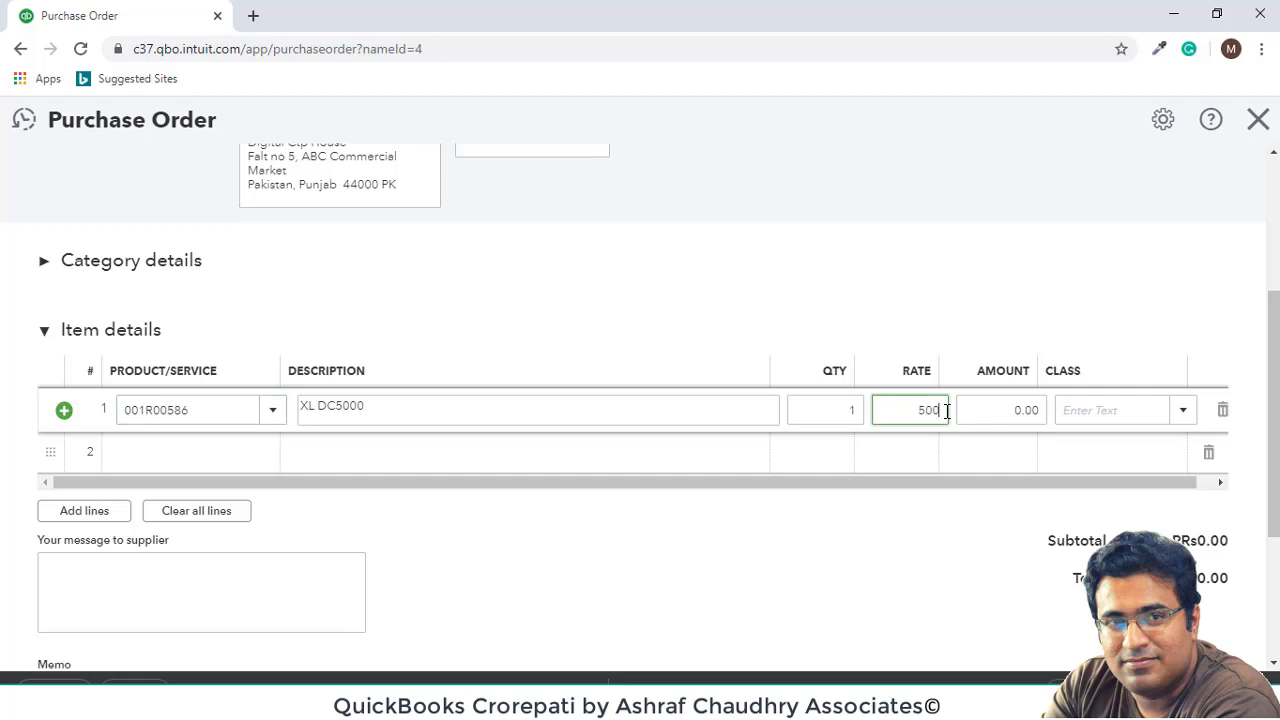
pyautogui.write('00')
pyautogui.click(1023, 409)
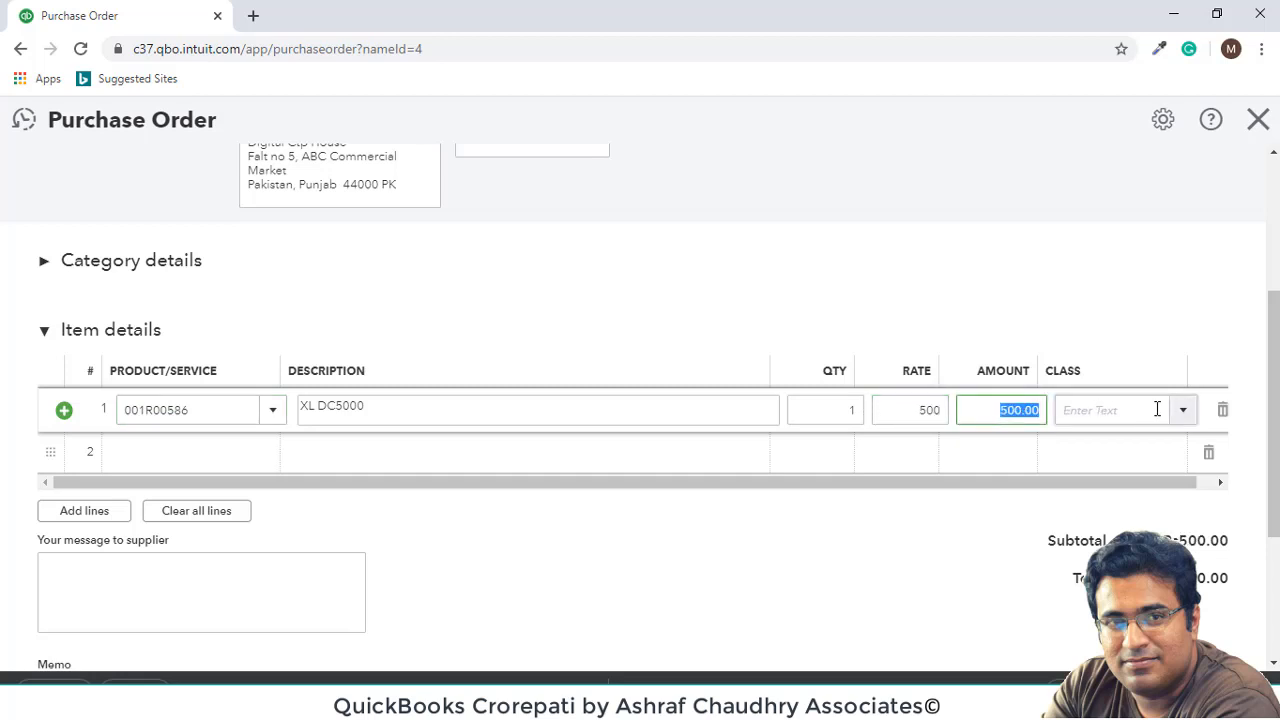
pyautogui.click(1175, 411)
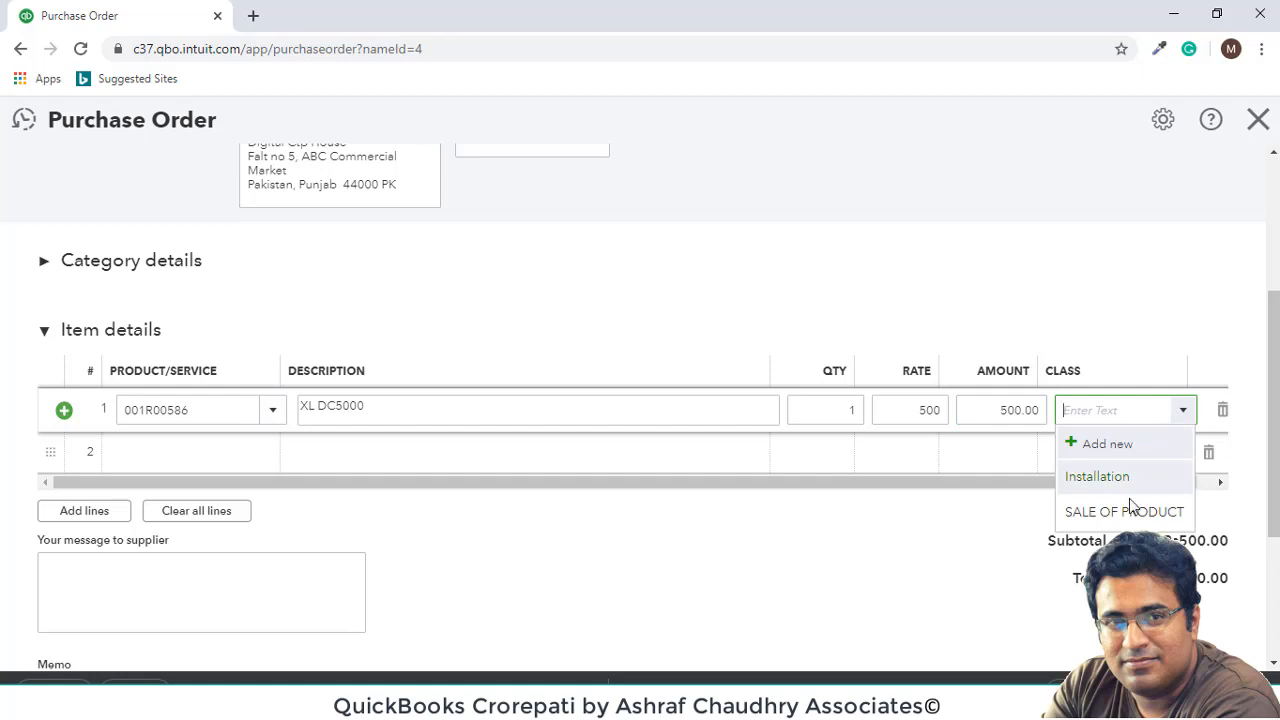
pyautogui.click(1128, 512)
# - Fill in the second item line with product 001R00594, quantity 3, rate 500 and the class SALE OF PRODUCT
pyautogui.click(258, 465)
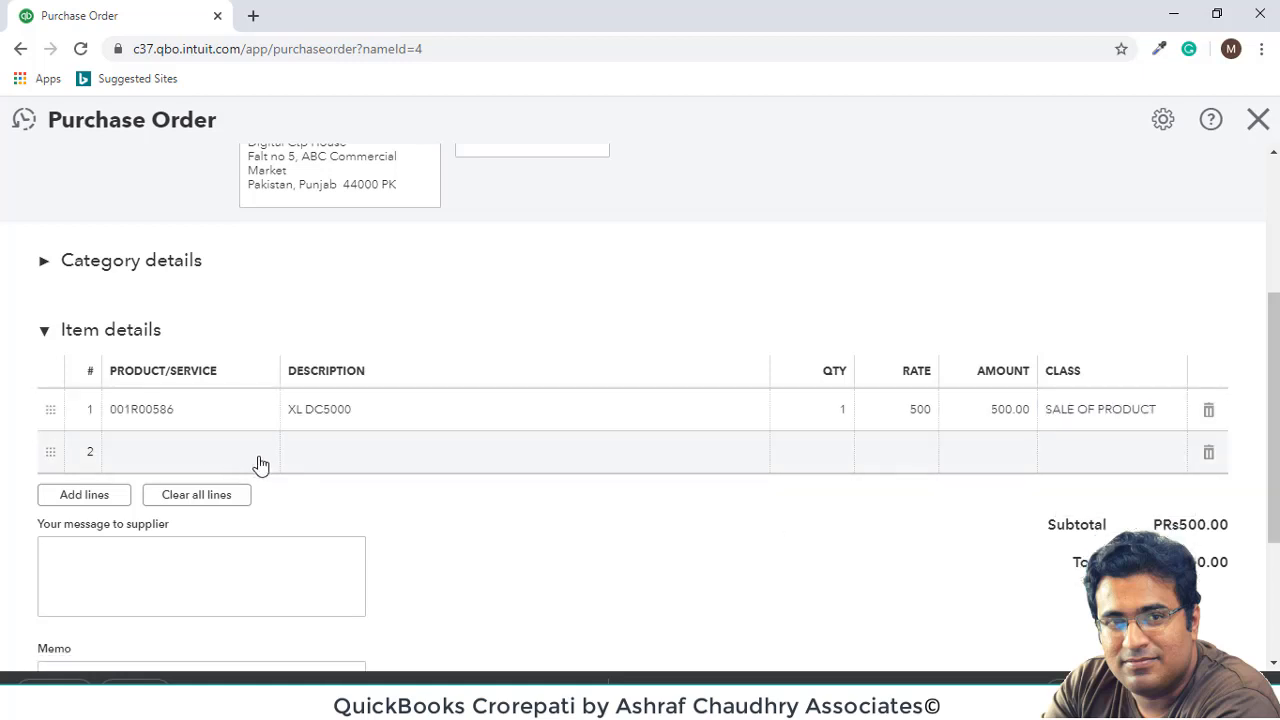
pyautogui.click(268, 455)
pyautogui.click(204, 340)
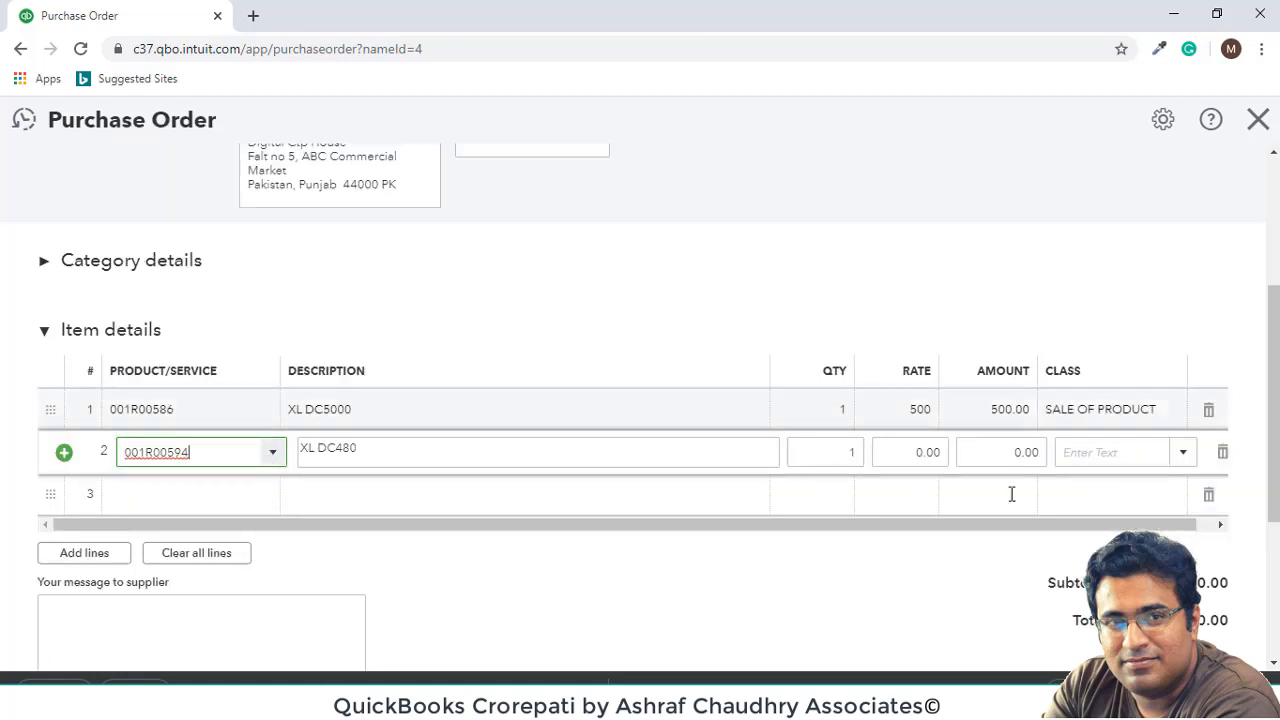
pyautogui.click(820, 452)
pyautogui.write('3')
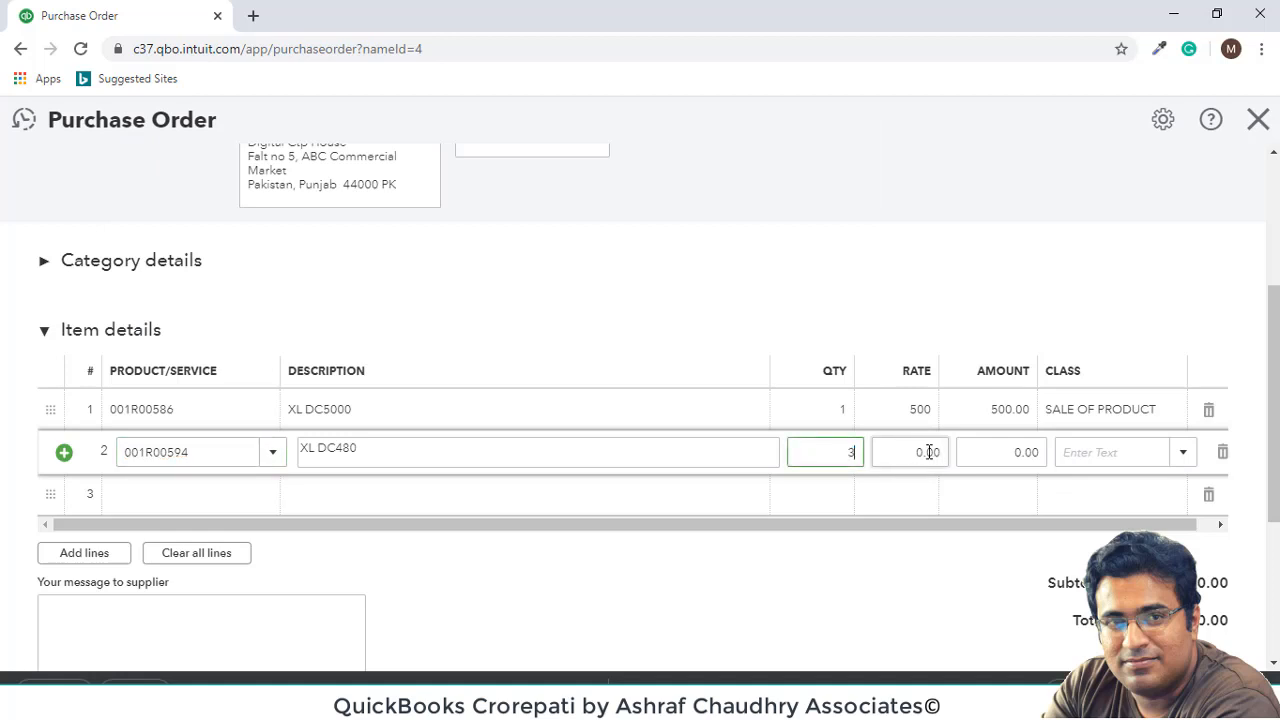
pyautogui.click(934, 450)
pyautogui.write('50')
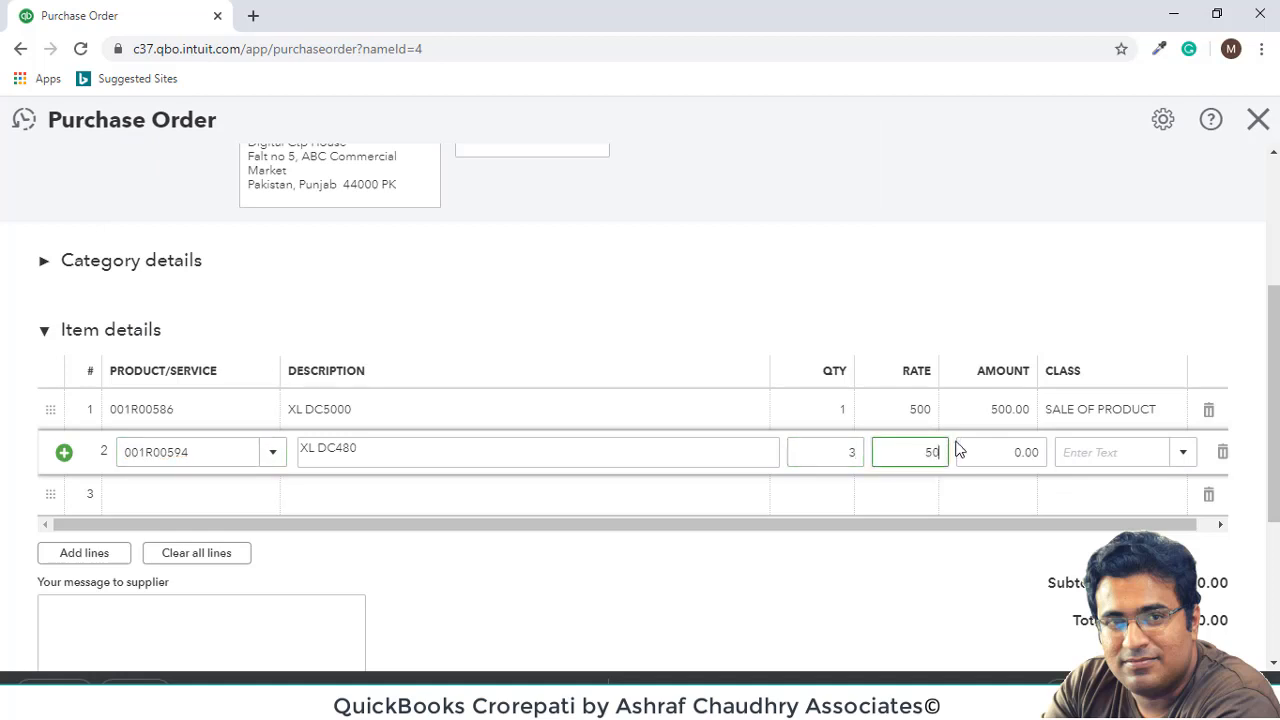
pyautogui.write('0')
pyautogui.click(1000, 454)
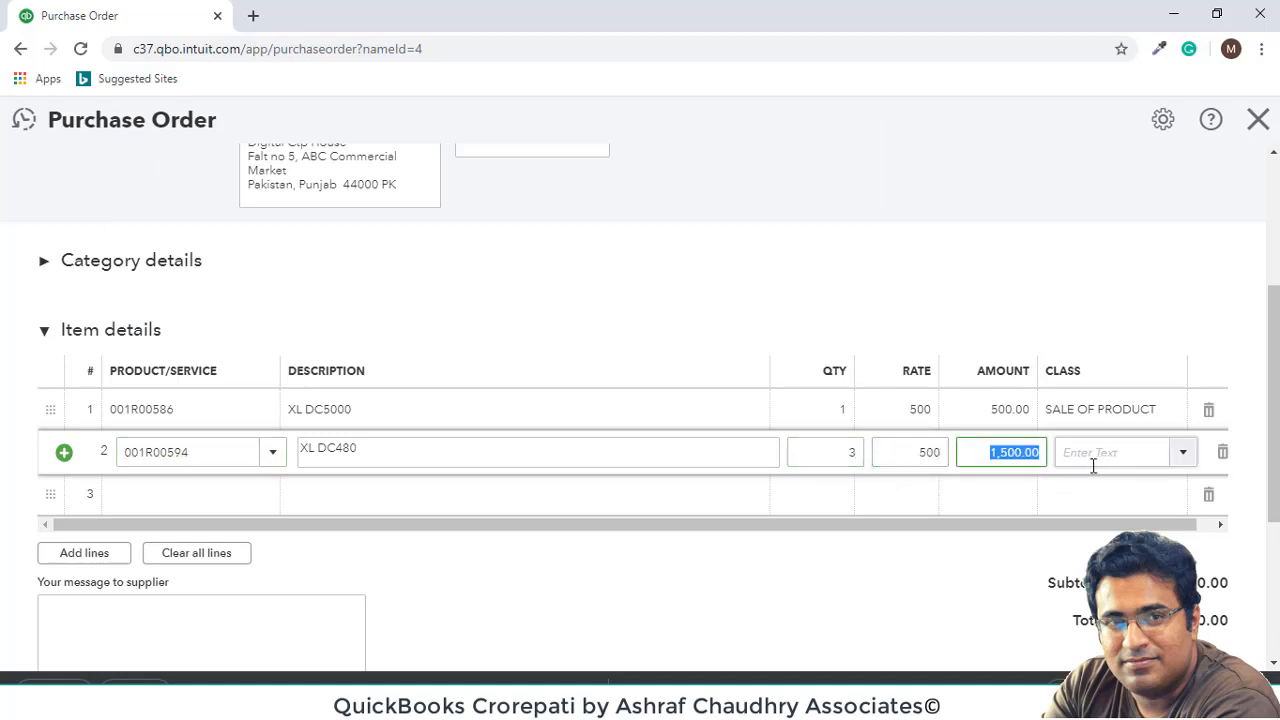
pyautogui.click(1180, 455)
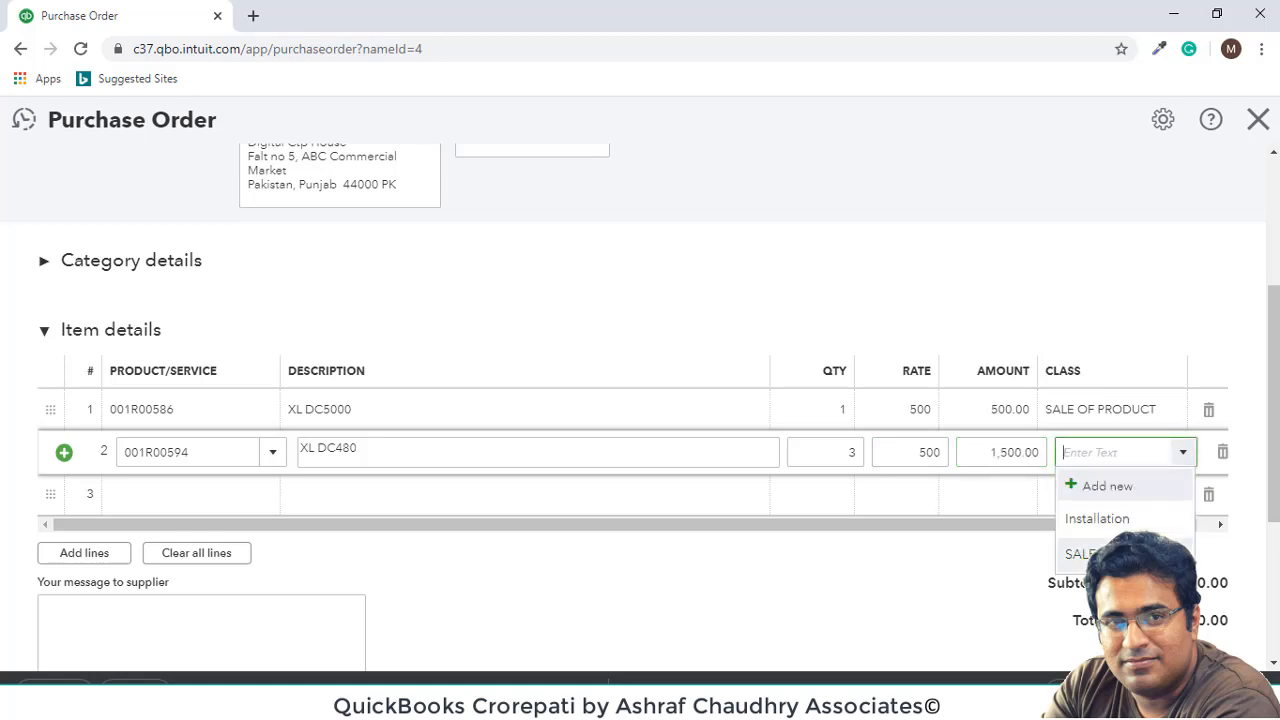
pyautogui.click(1085, 553)
# - Look over the supplier message, memo and attachments areas without filling them in, and dismiss the Grammarly sign-in notice
pyautogui.scroll(-1, 411, 431)
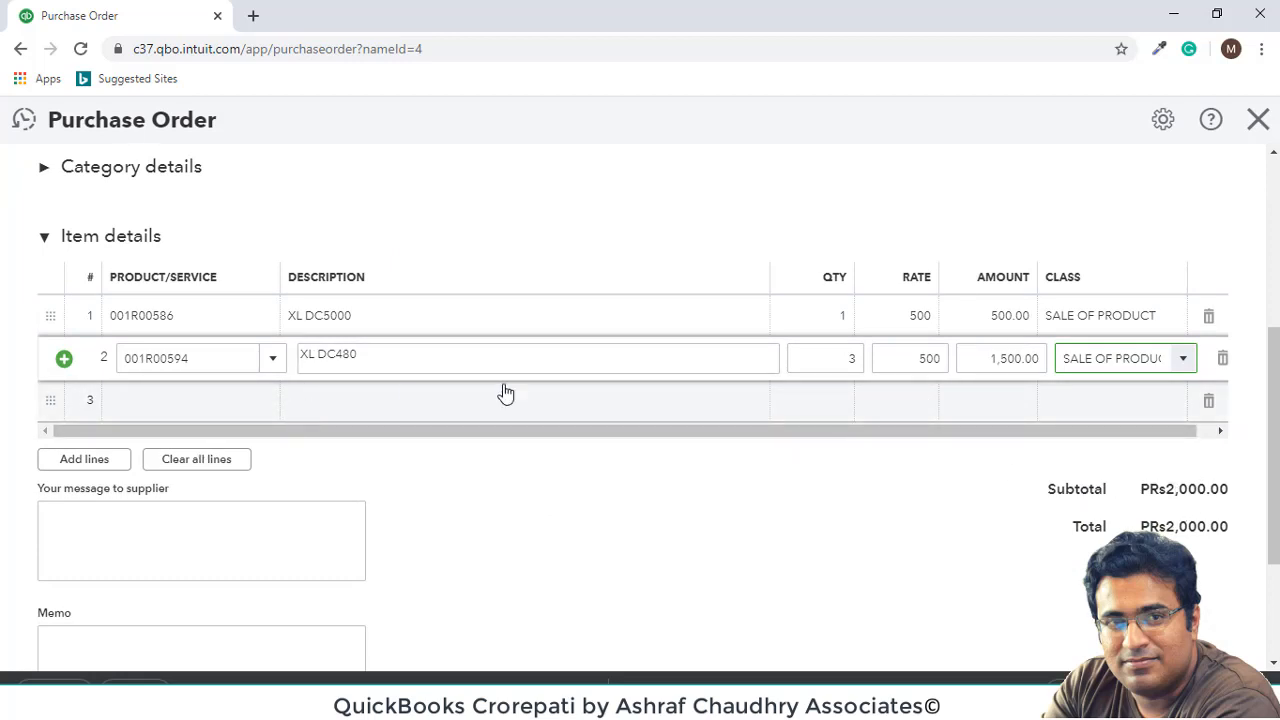
pyautogui.scroll(-1, 334, 457)
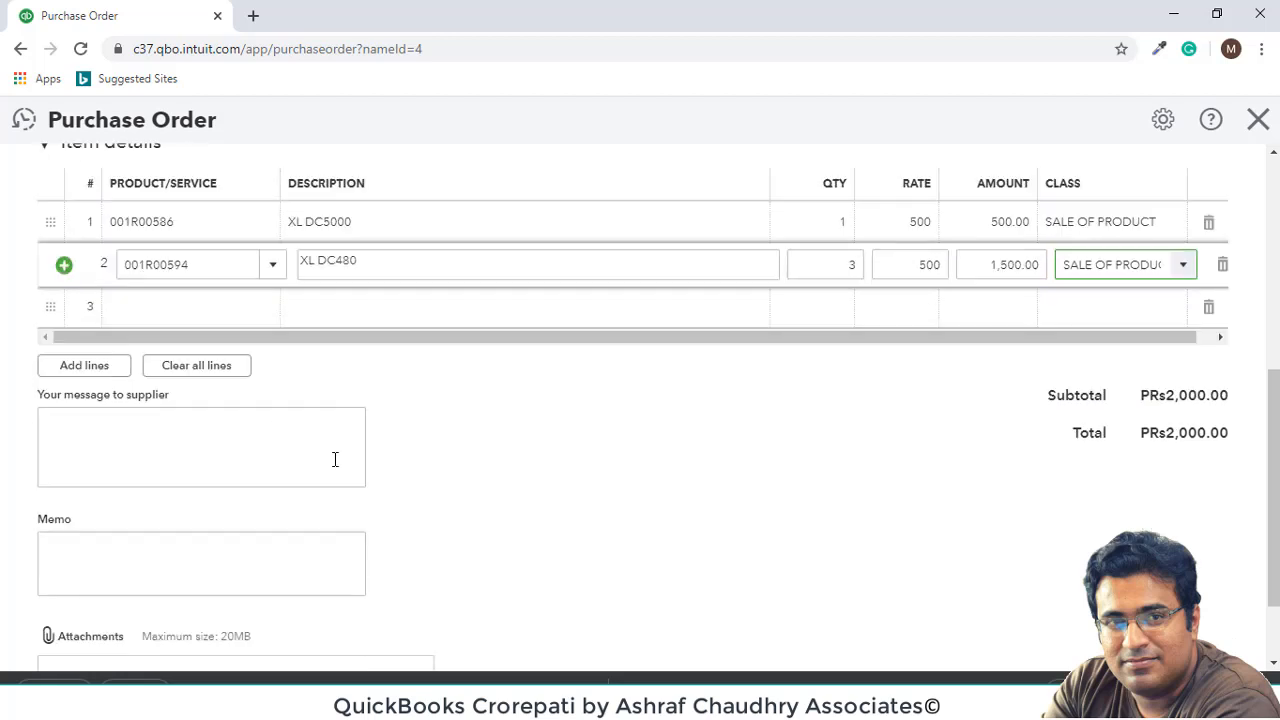
pyautogui.click(234, 431)
pyautogui.click(293, 530)
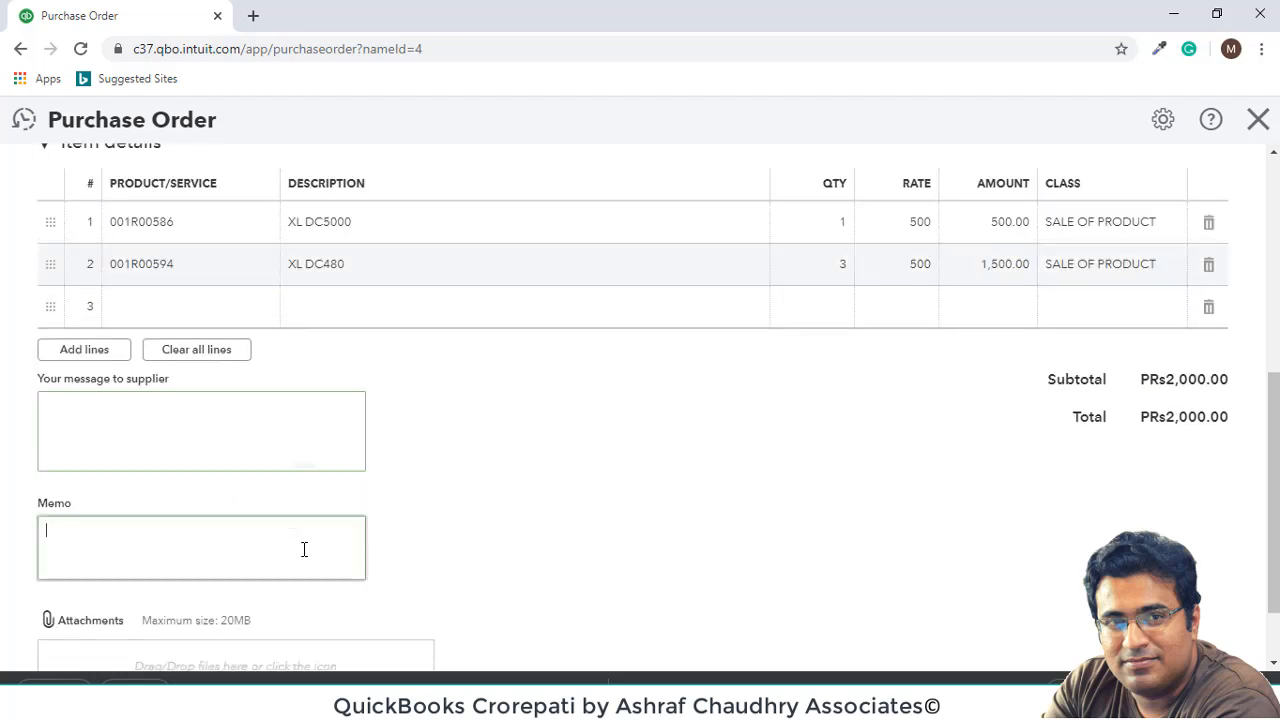
pyautogui.scroll(-1, 274, 580)
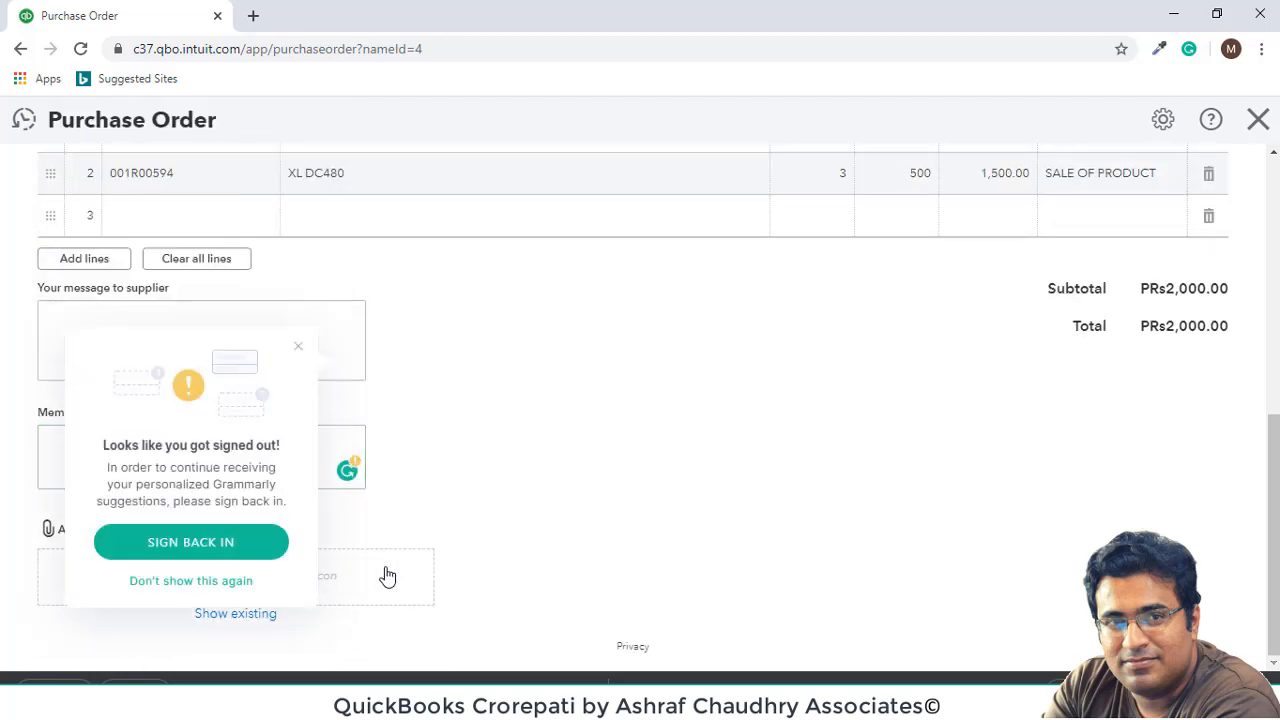
pyautogui.click(298, 346)
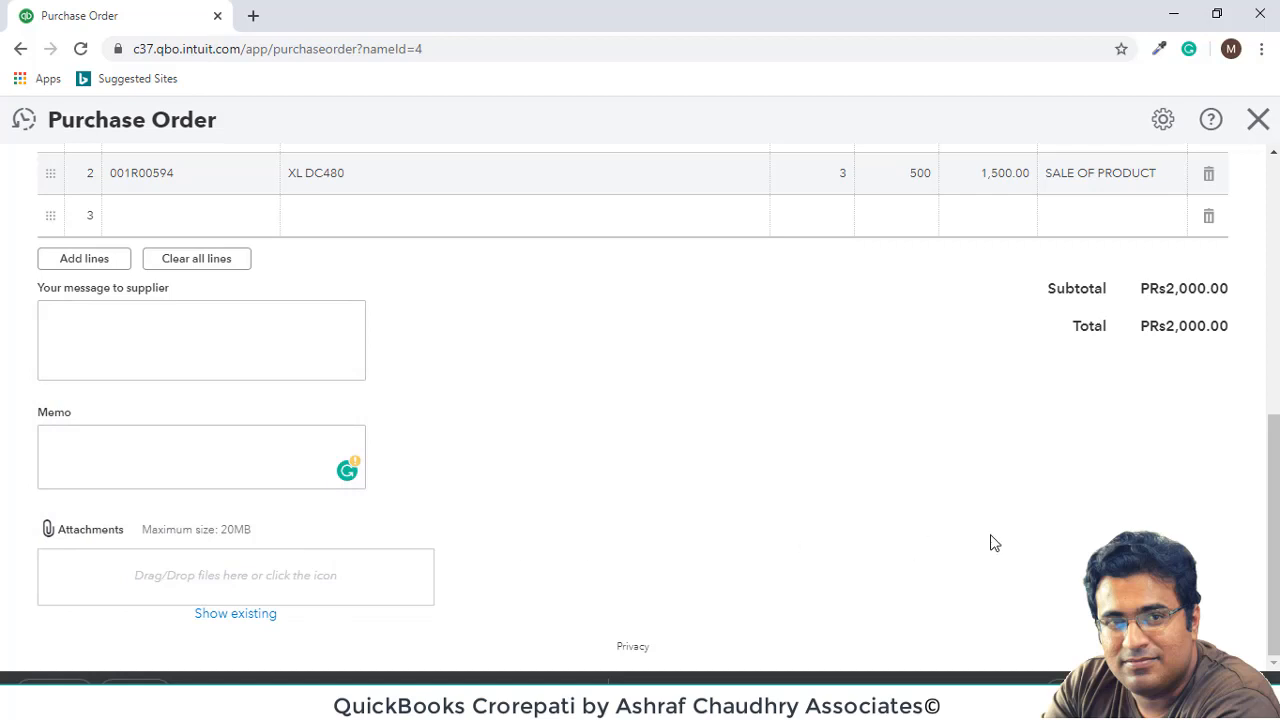
# - Review the filled-in purchase order from its supplier details and reference number down to the item lines
pyautogui.scroll(1, 1120, 365)
pyautogui.scroll(4, 1120, 358)
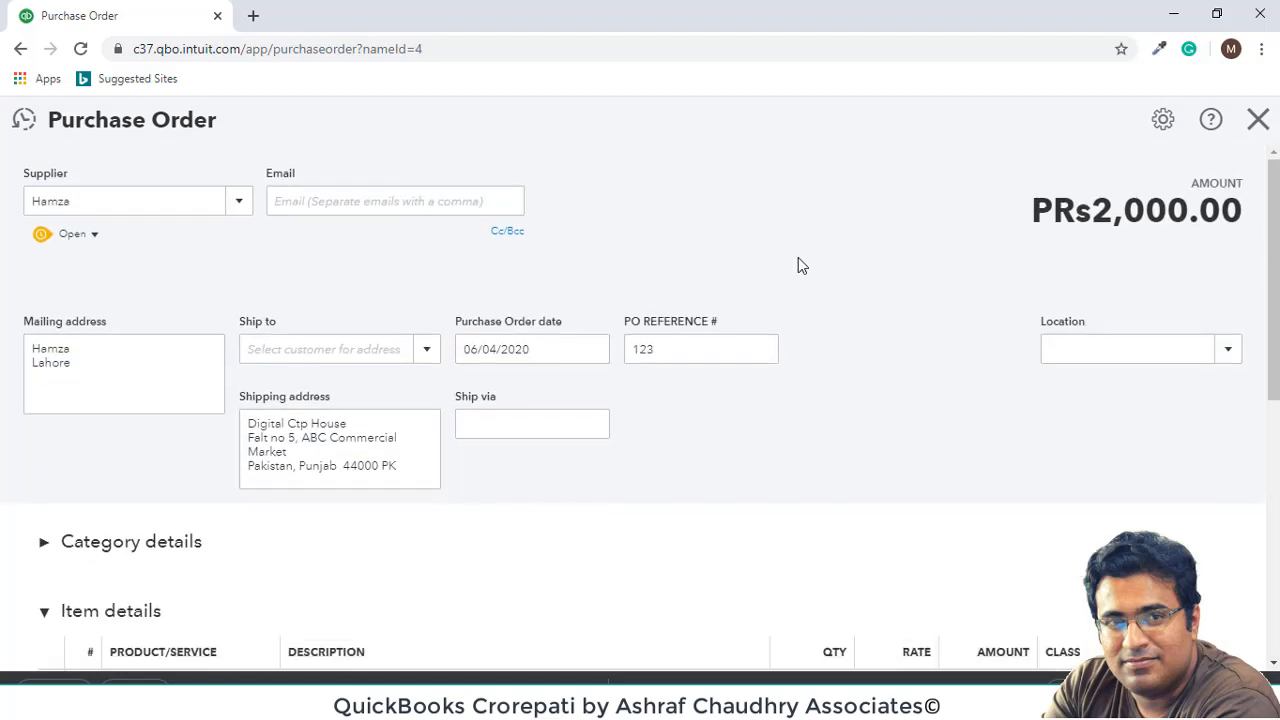
pyautogui.scroll(-1, 687, 290)
pyautogui.scroll(1, 687, 290)
pyautogui.click(645, 352)
pyautogui.scroll(-3, 813, 372)
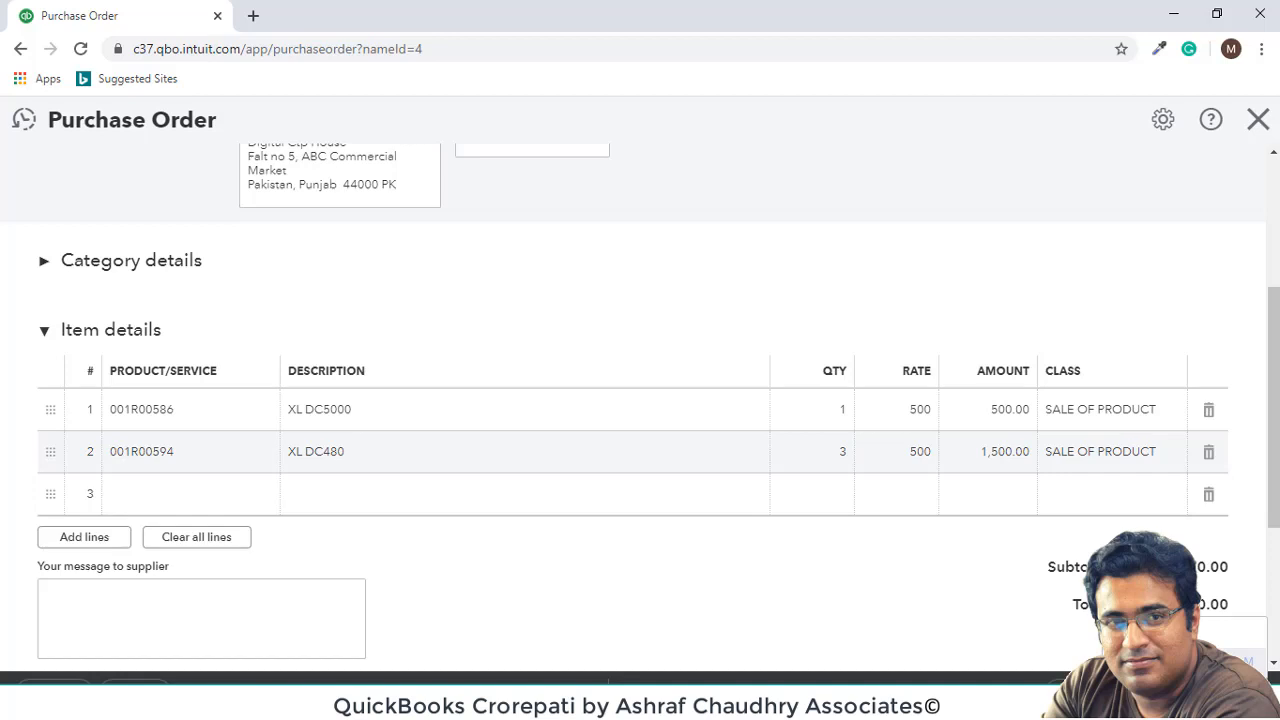
# - Check the supplier e-mail field and the rest of the purchase order without changing anything, and save and close it
pyautogui.scroll(3, 620, 477)
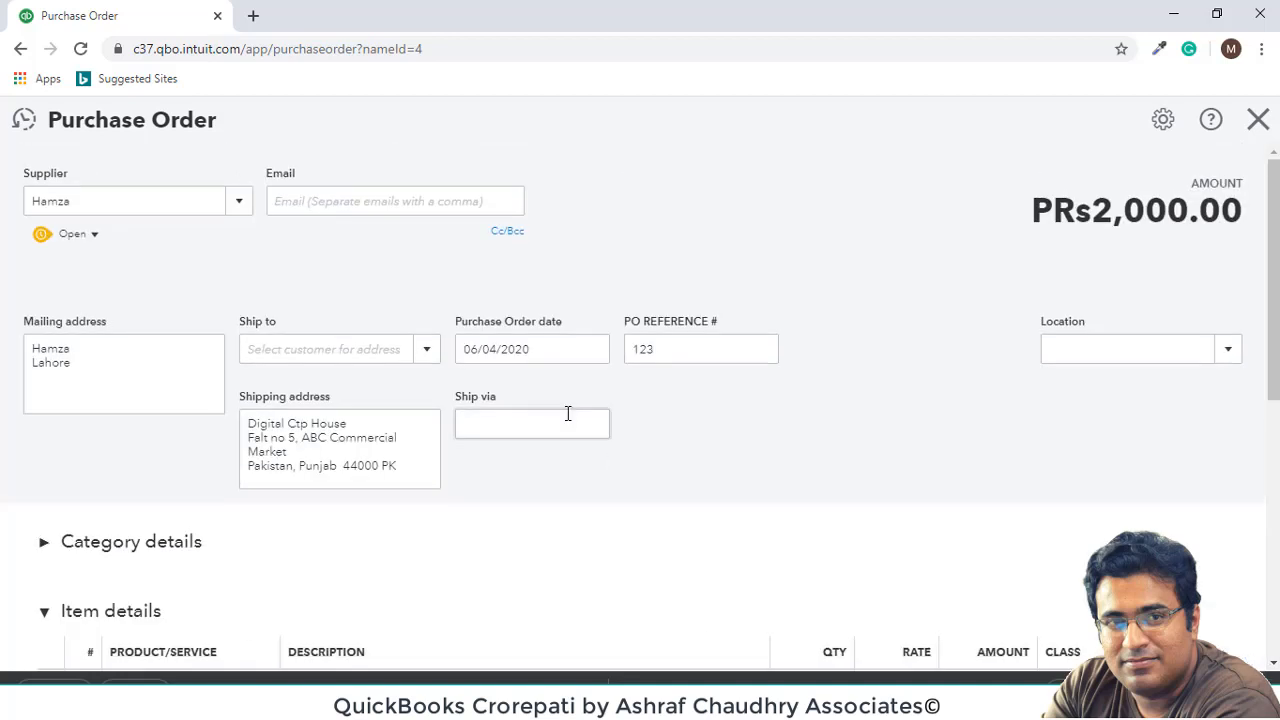
pyautogui.click(379, 204)
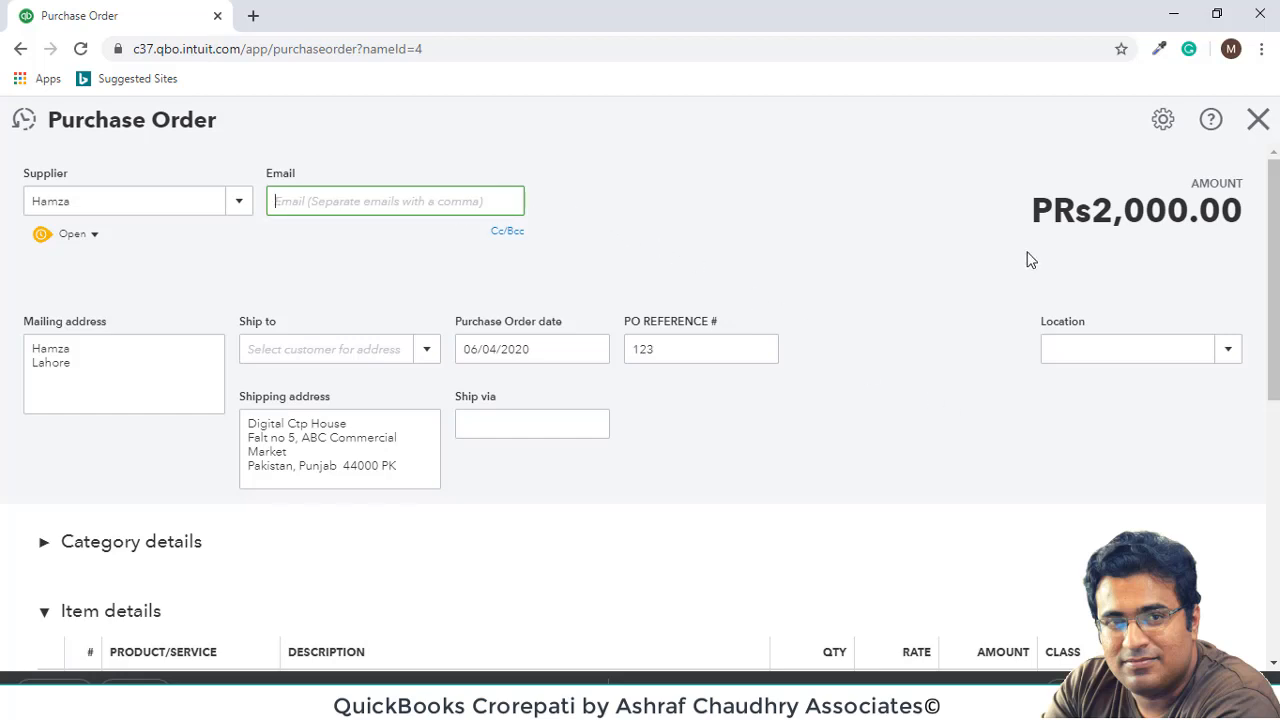
pyautogui.scroll(-5, 958, 263)
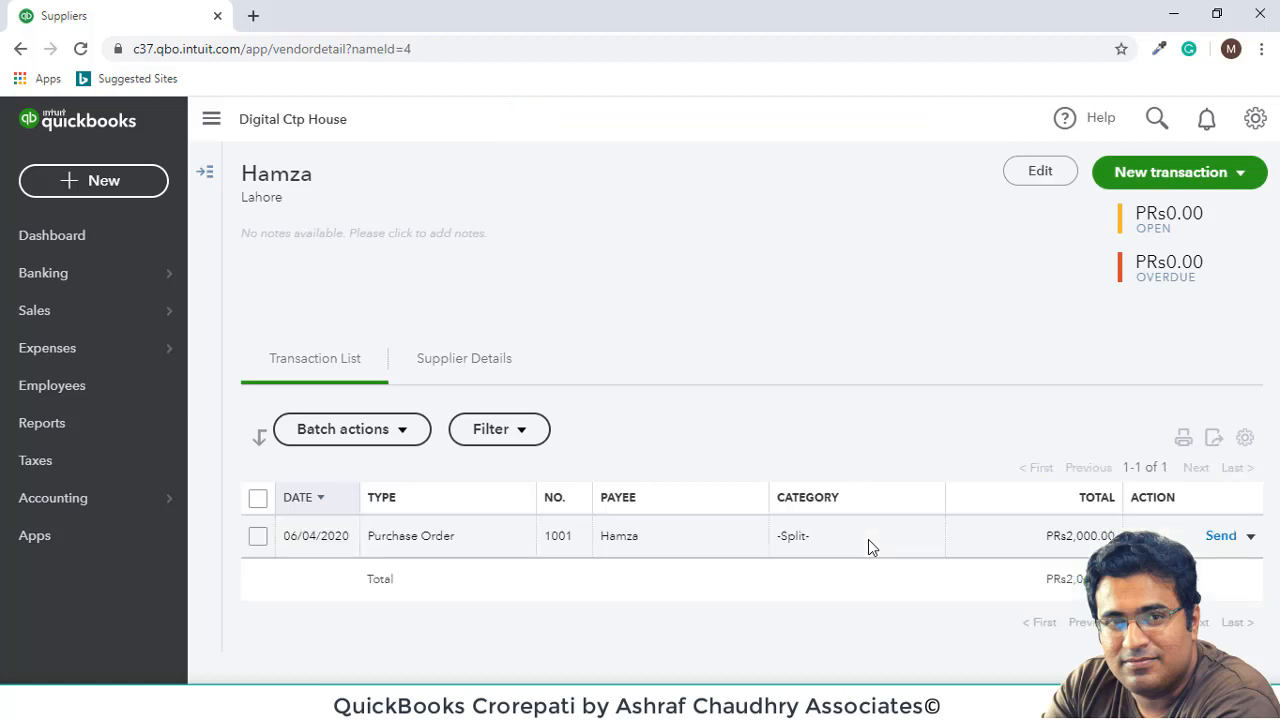
# - Look through the actions offered for the saved purchase order and the transaction types available for the supplier
pyautogui.click(1250, 540)
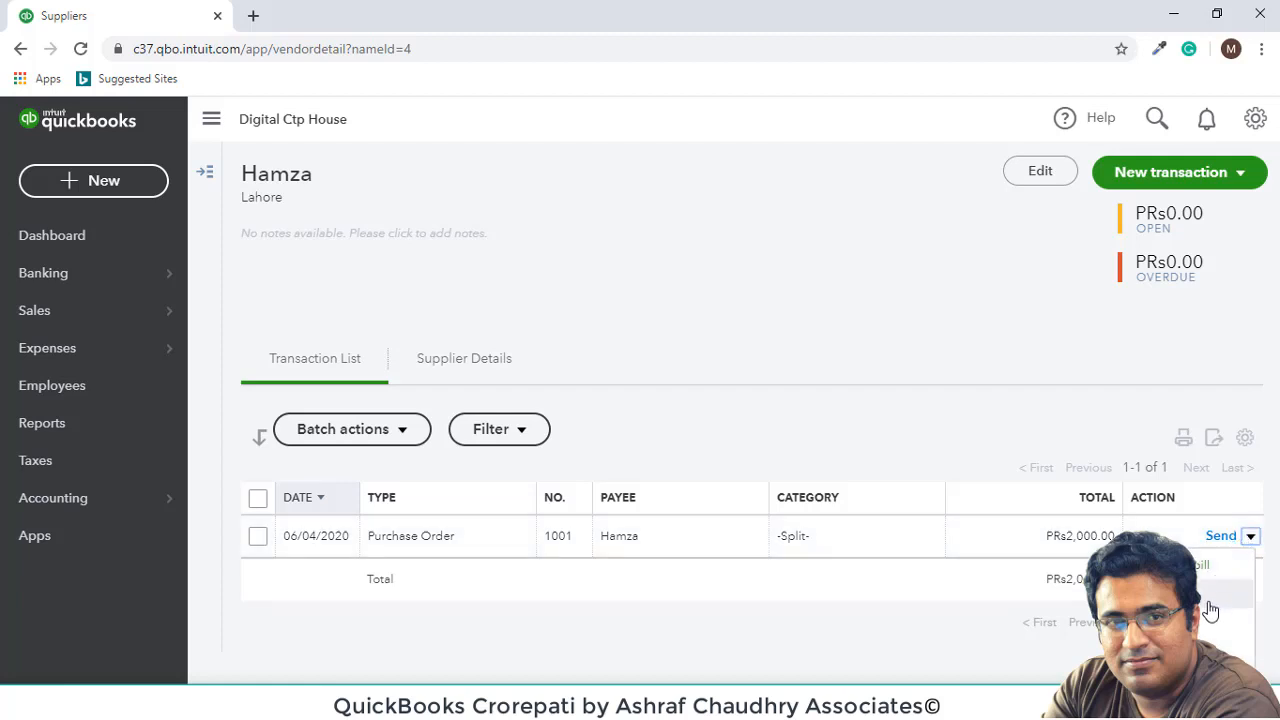
pyautogui.click(891, 645)
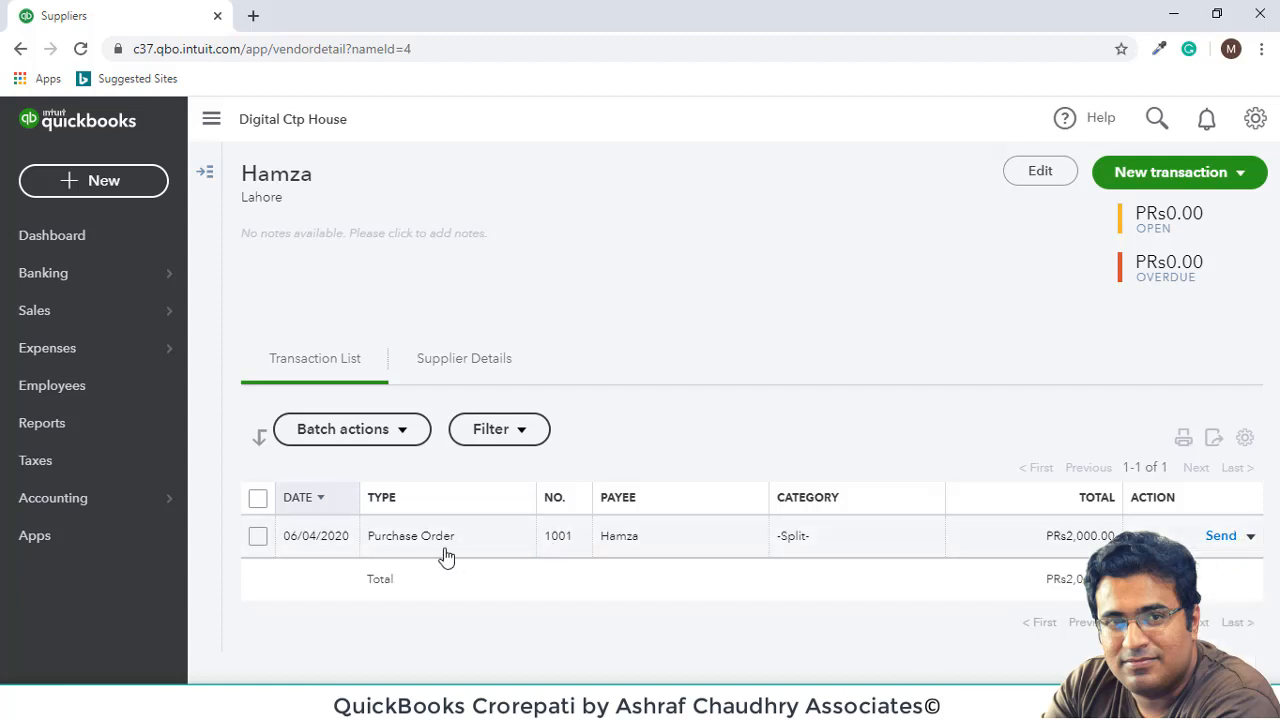
pyautogui.click(1250, 538)
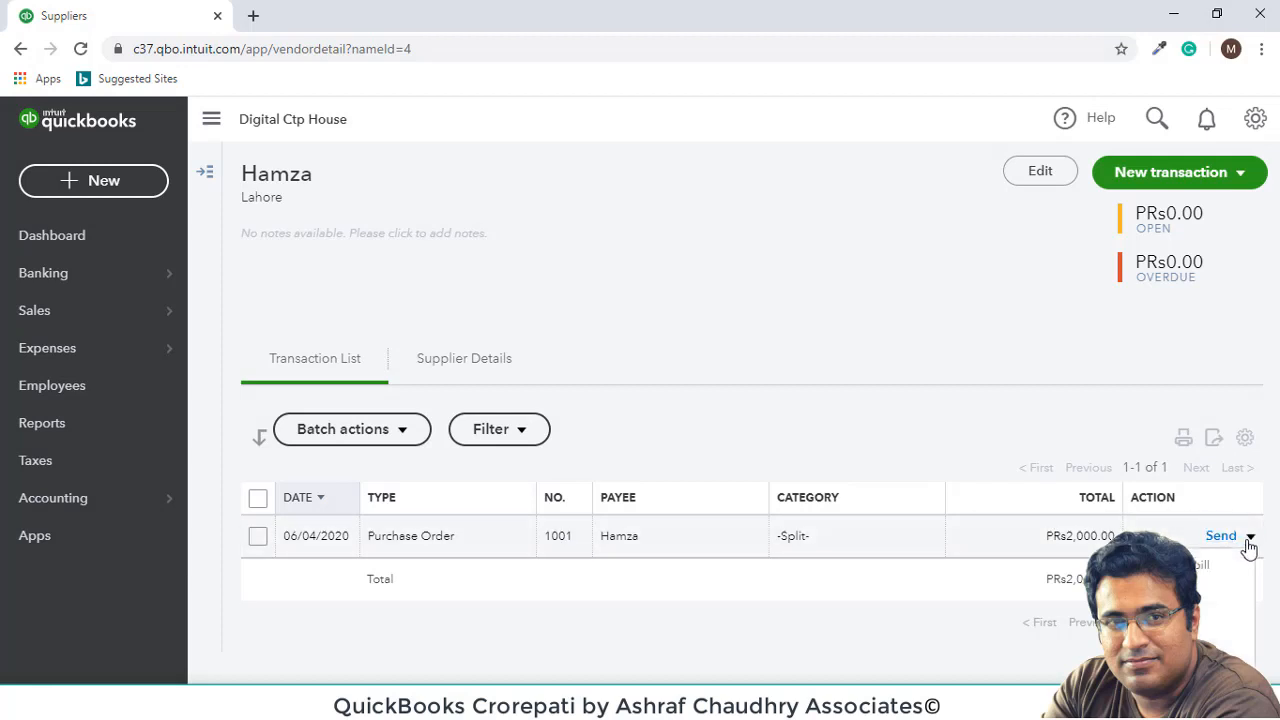
pyautogui.click(1170, 172)
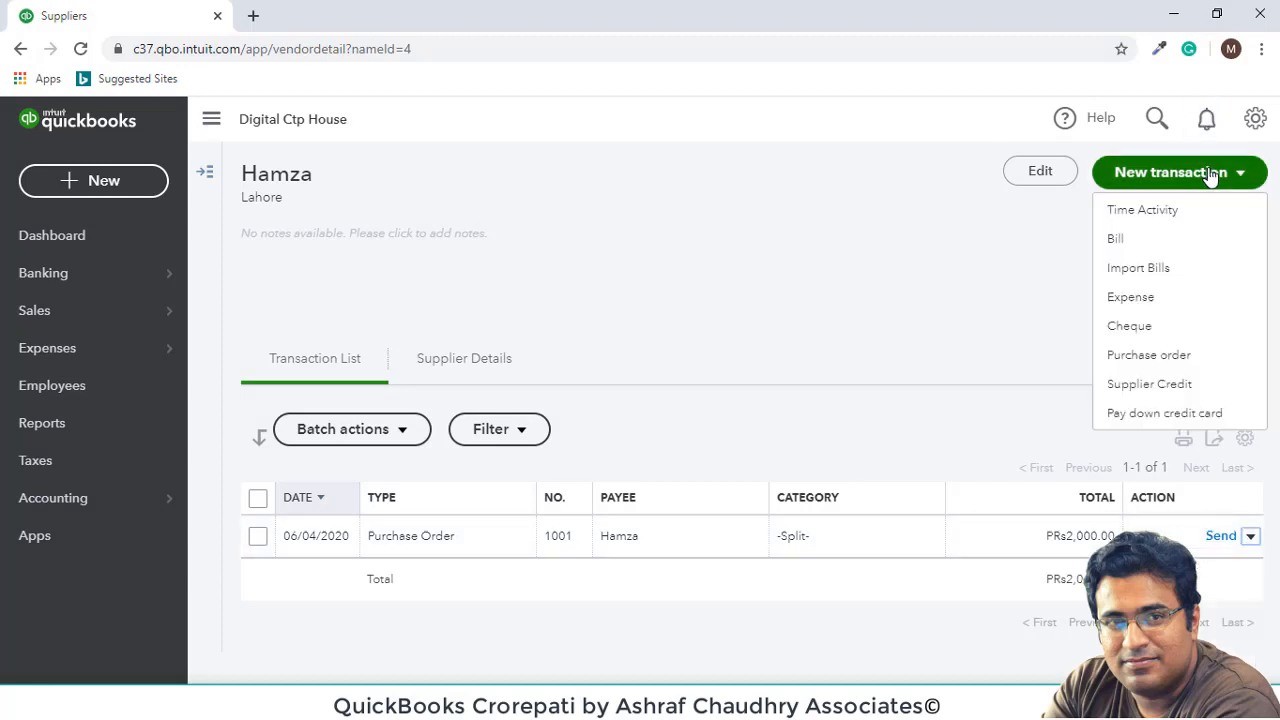
# - Create a bill from the purchase order, collapse its category details to check the copied item lines, and save it
pyautogui.click(1250, 537)
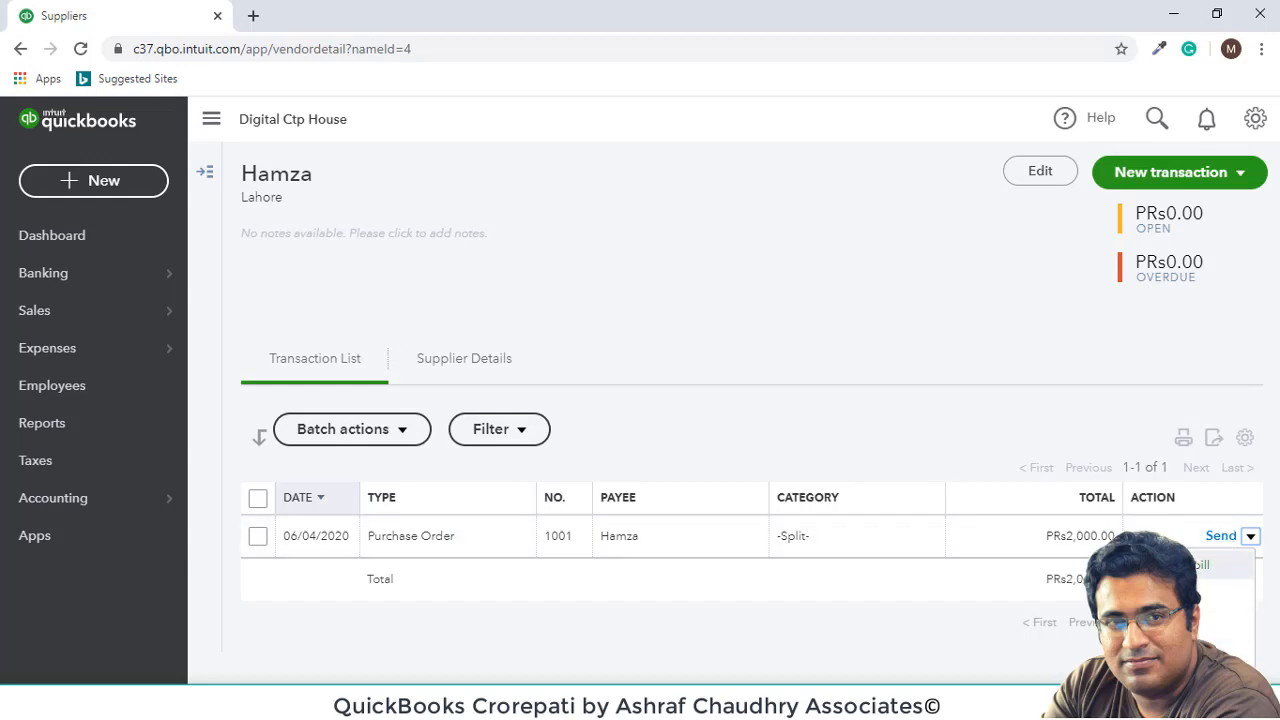
pyautogui.click(1195, 565)
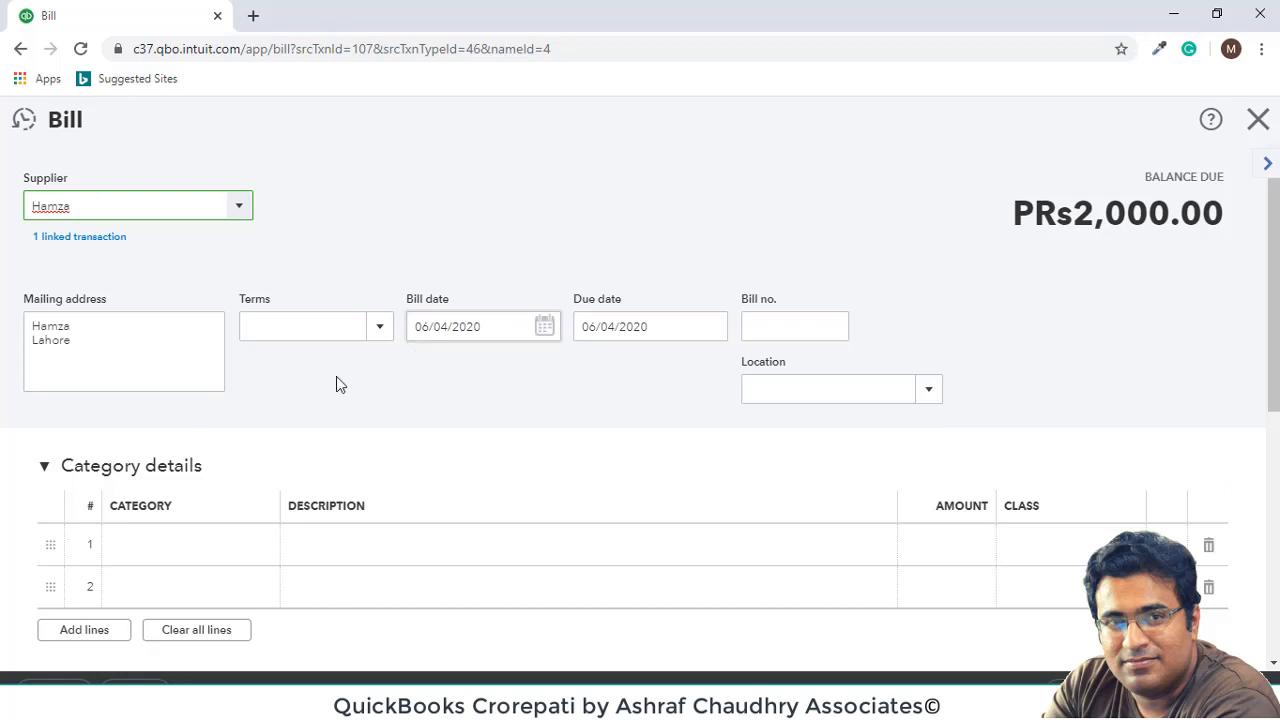
pyautogui.scroll(-2, 334, 383)
pyautogui.click(155, 287)
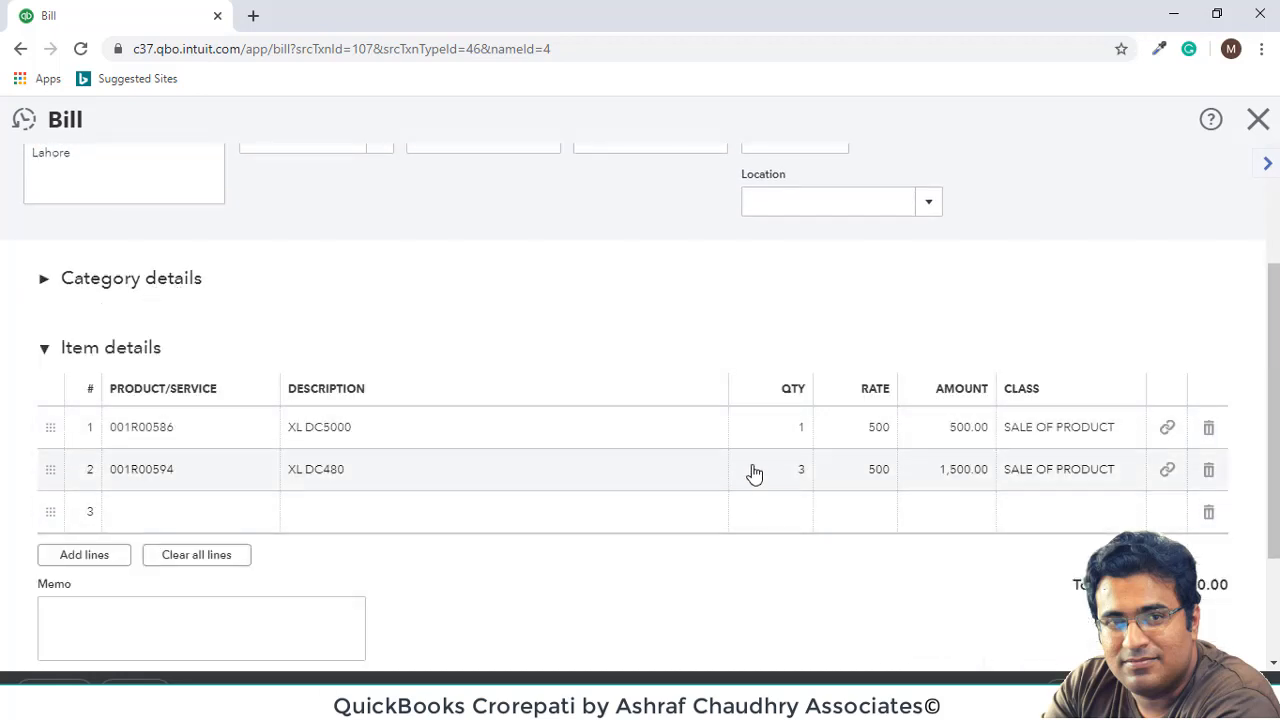
pyautogui.scroll(-2, 857, 428)
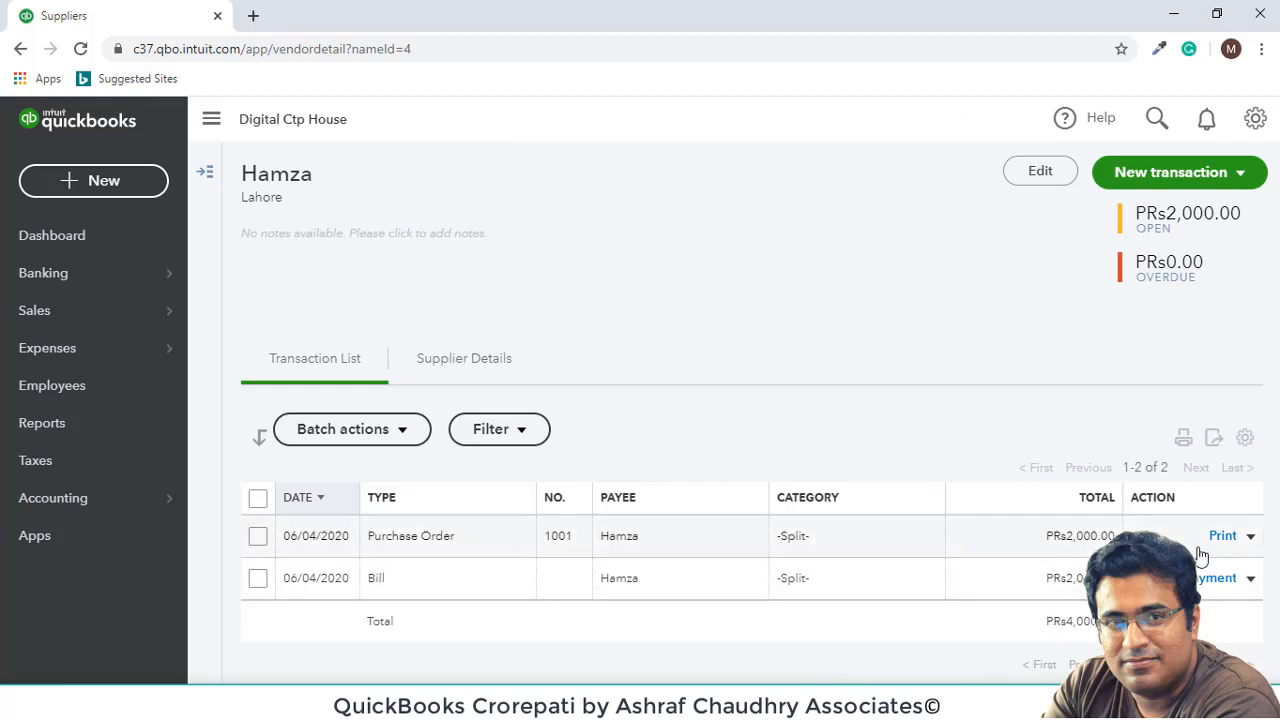
# - Check the purchase order's available actions, and review the quantities on hand in the Products and Services list
pyautogui.click(1250, 538)
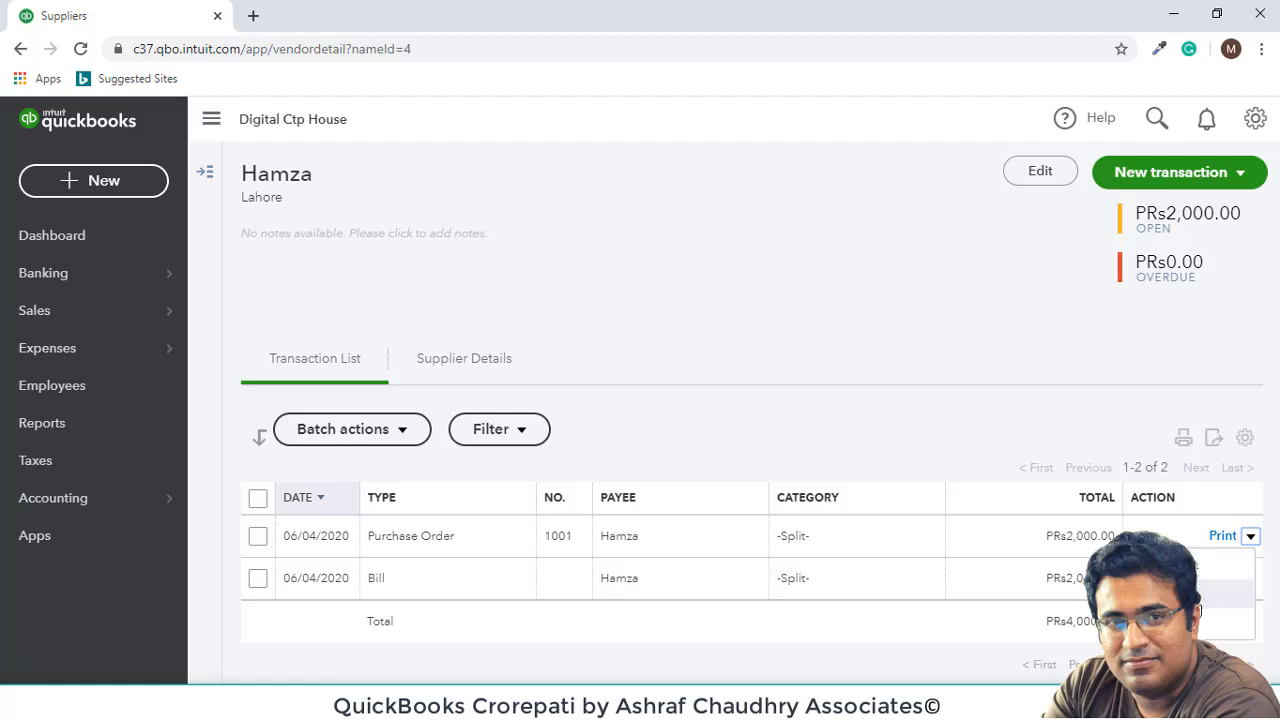
pyautogui.click(885, 650)
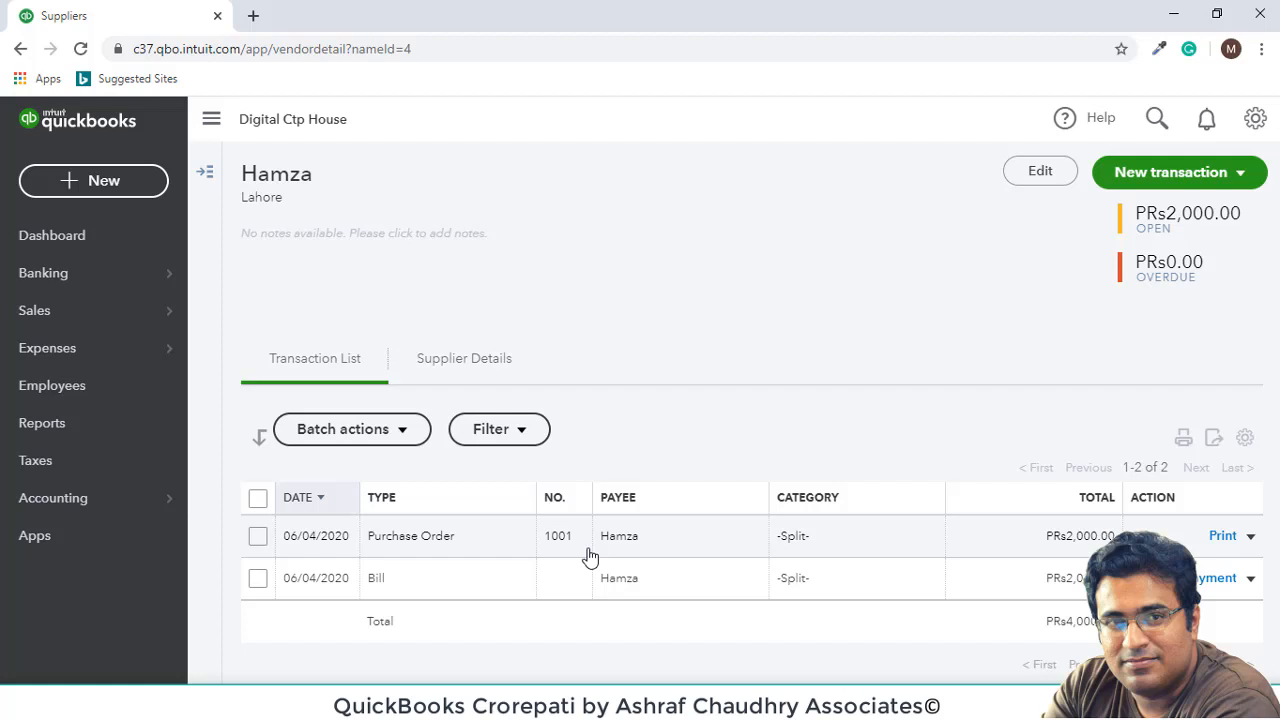
pyautogui.moveTo(162, 320)
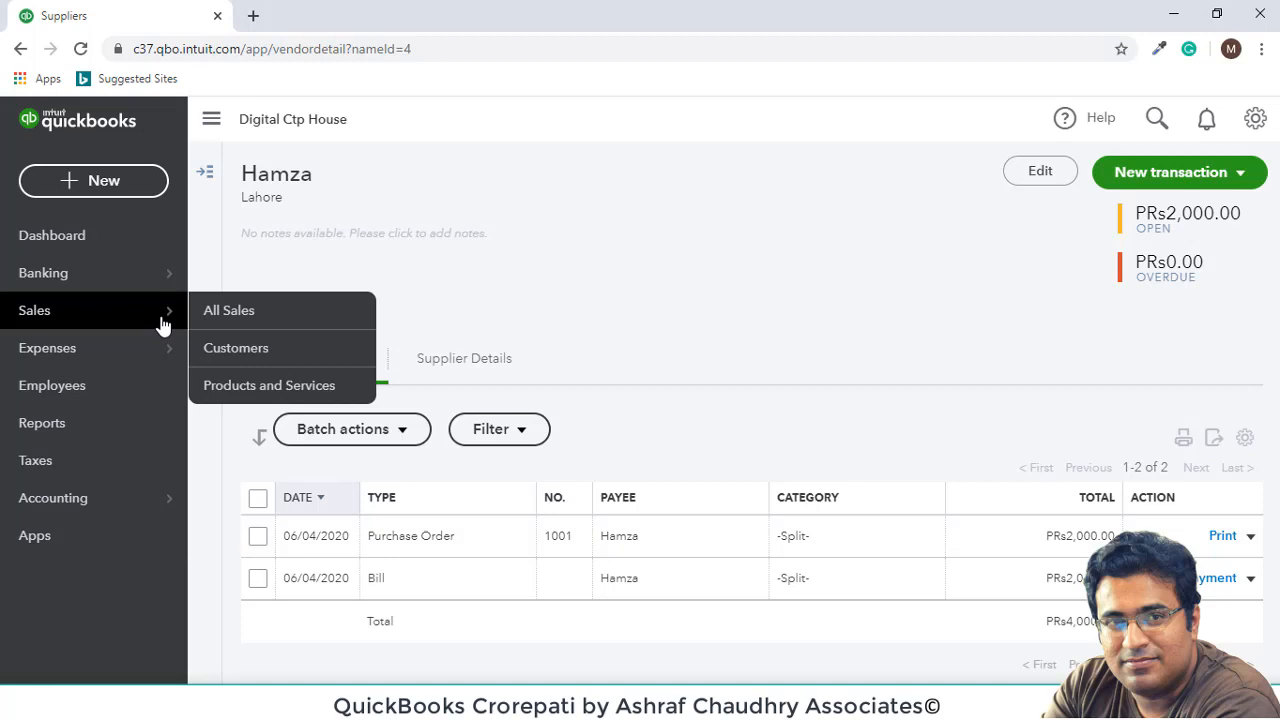
pyautogui.click(212, 385)
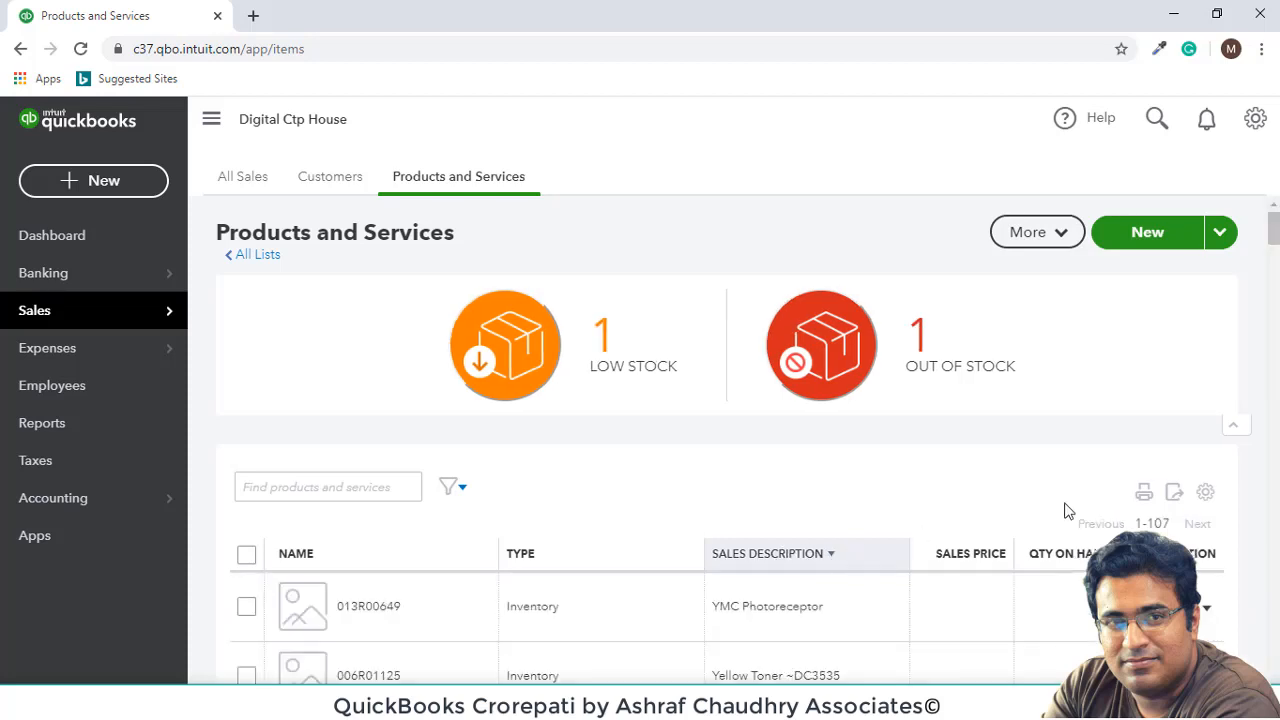
pyautogui.scroll(-3, 1008, 458)
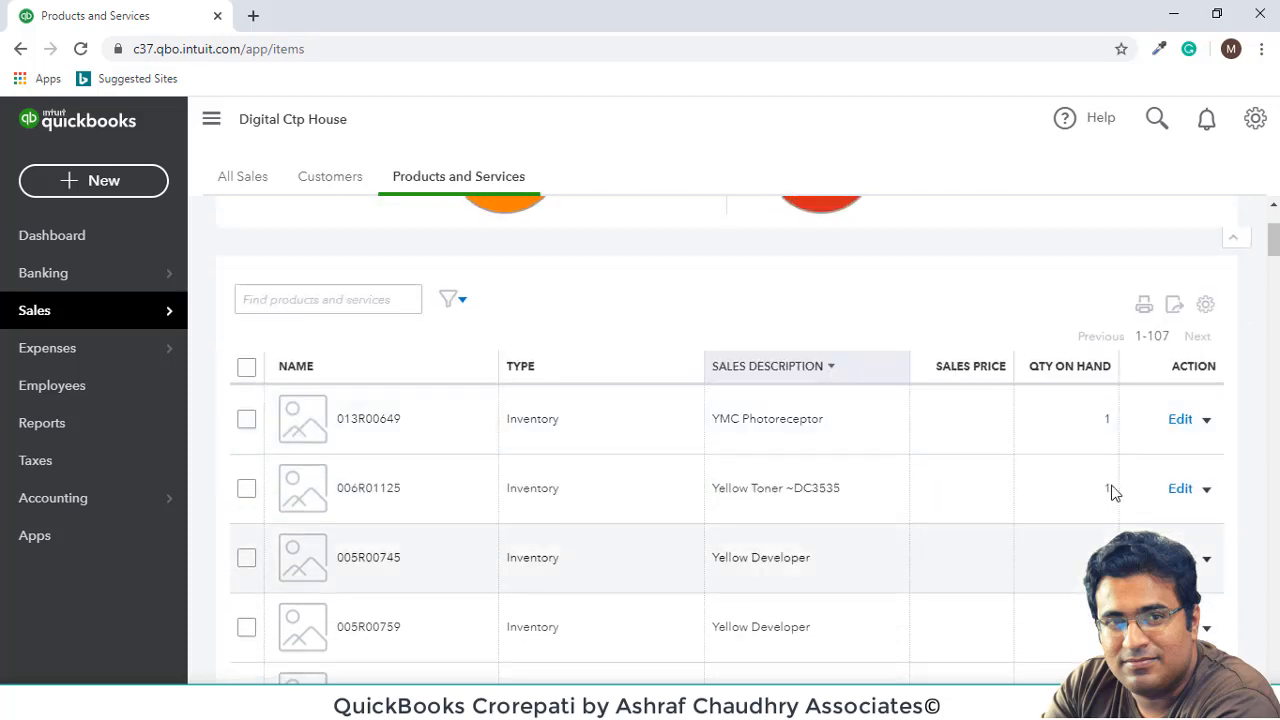
pyautogui.scroll(3, 1090, 488)
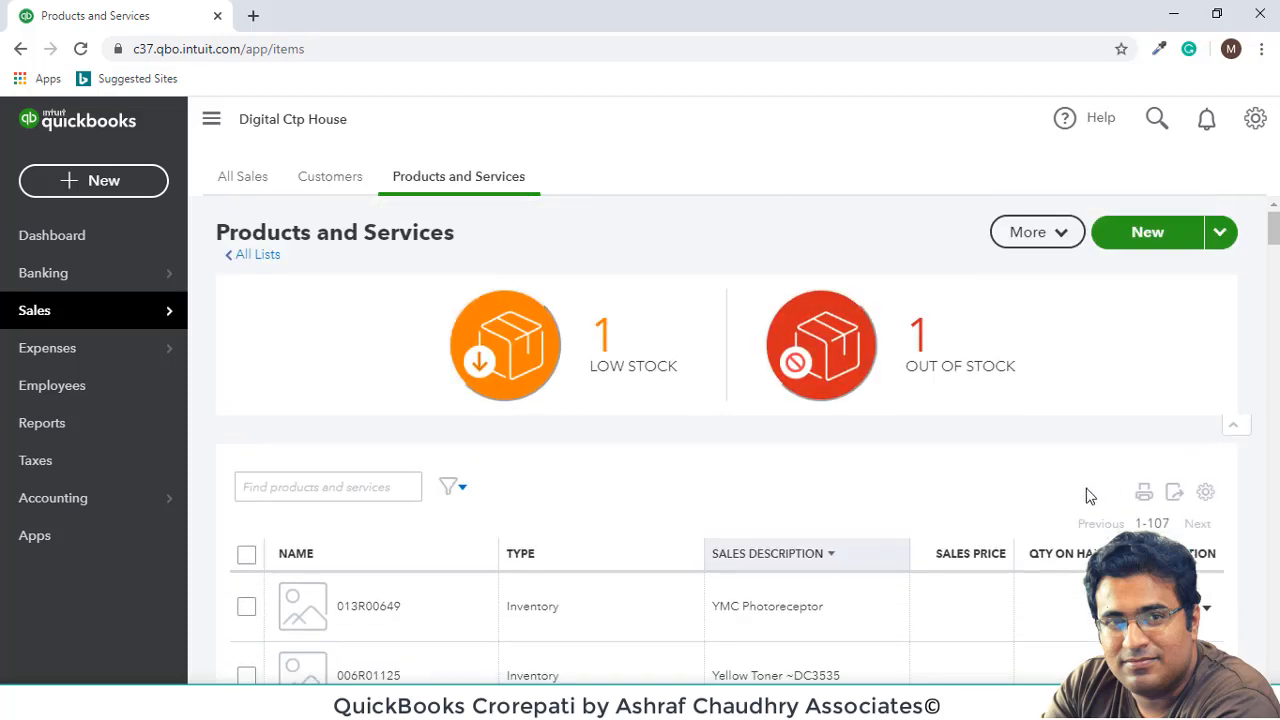
# - Filter the product list alternately by out-of-stock and low-stock items to examine them
pyautogui.click(910, 367)
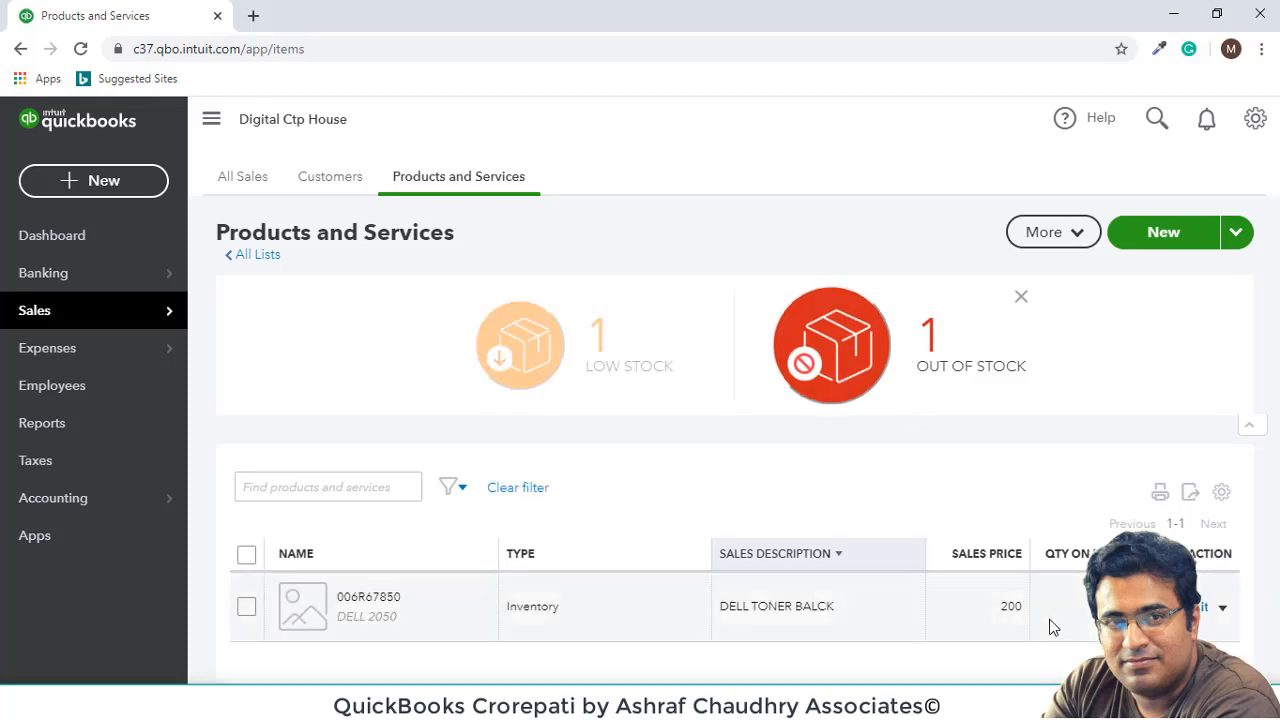
pyautogui.click(566, 363)
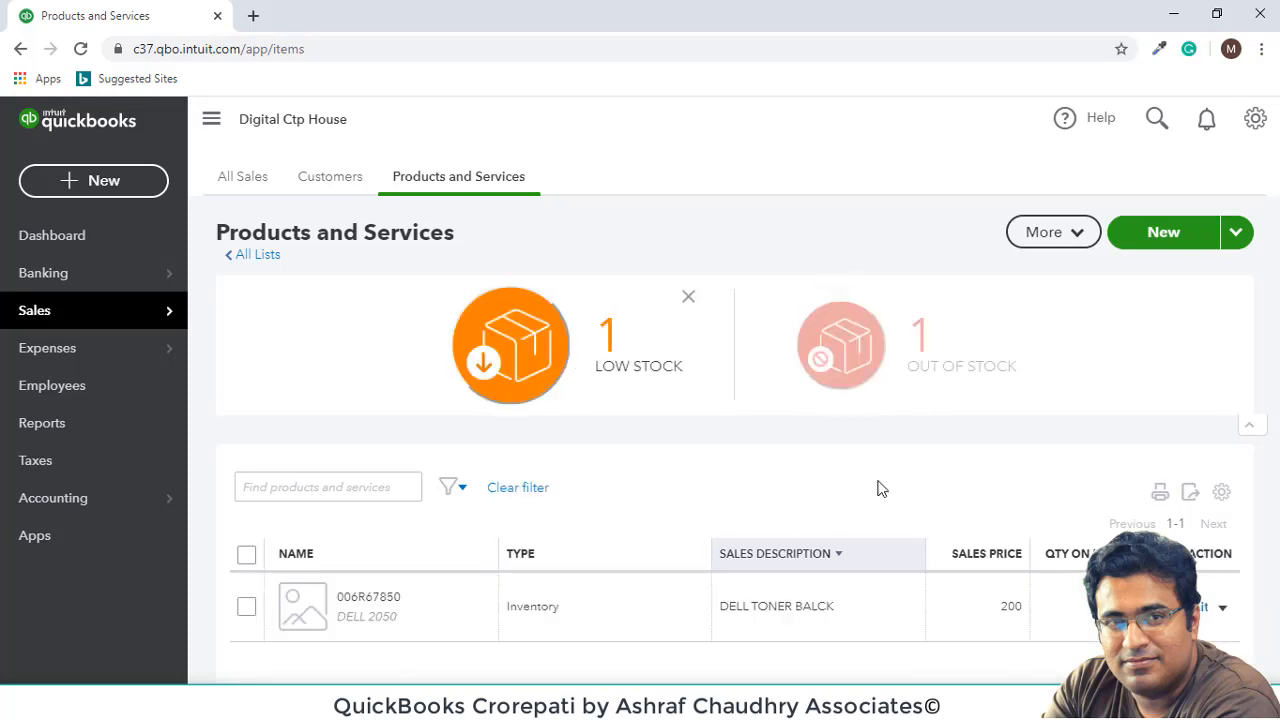
pyautogui.click(904, 362)
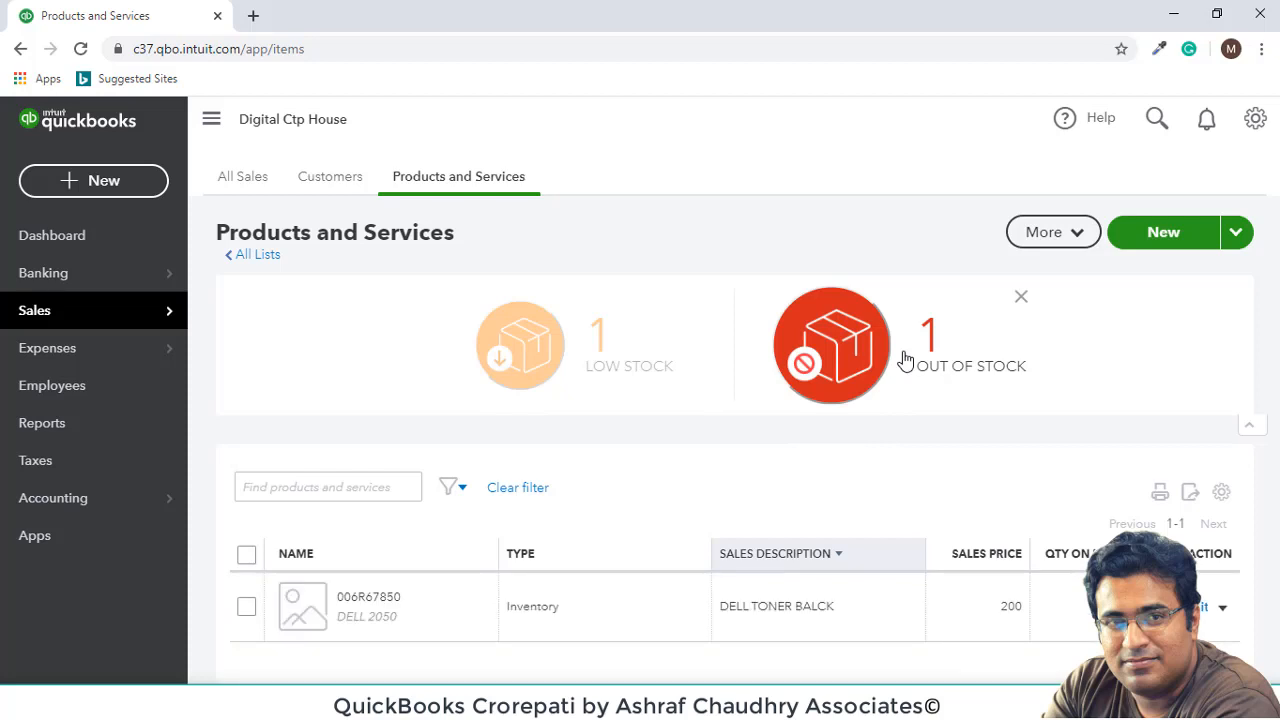
pyautogui.click(584, 361)
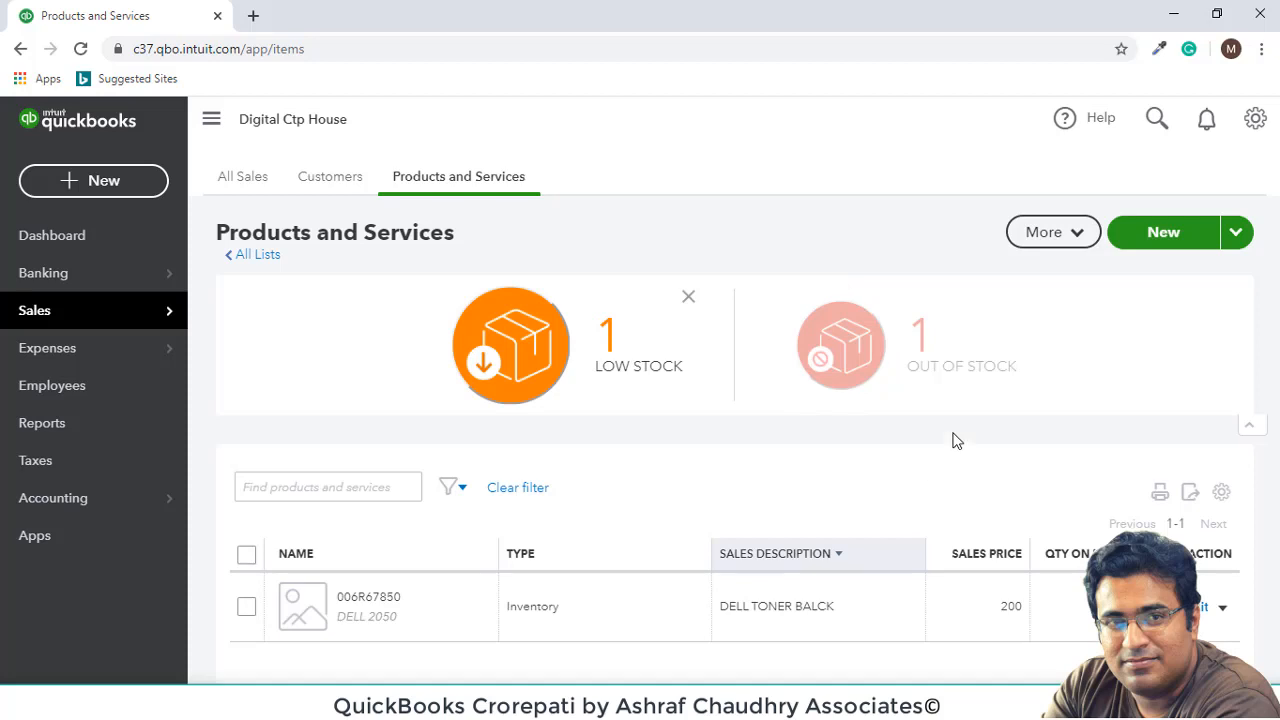
# - Search all records for the supplier's name, look over the matches and close the search
pyautogui.click(1162, 136)
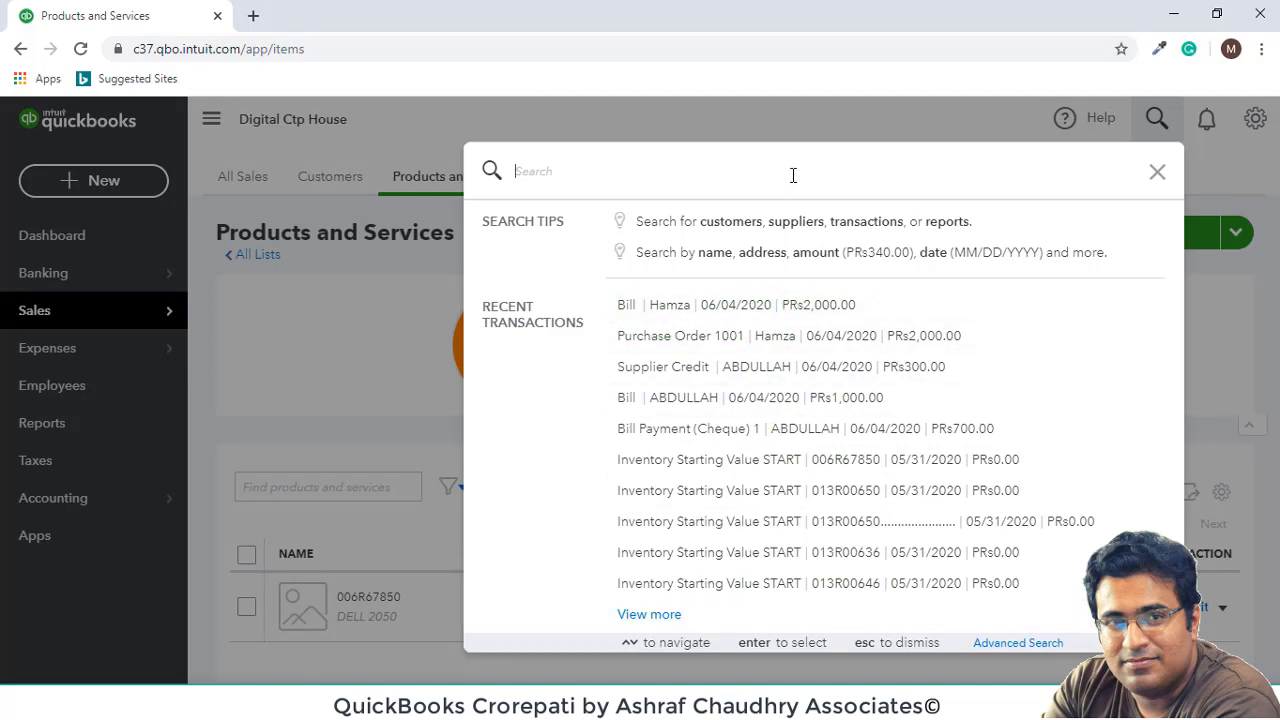
pyautogui.write('HAMZA')
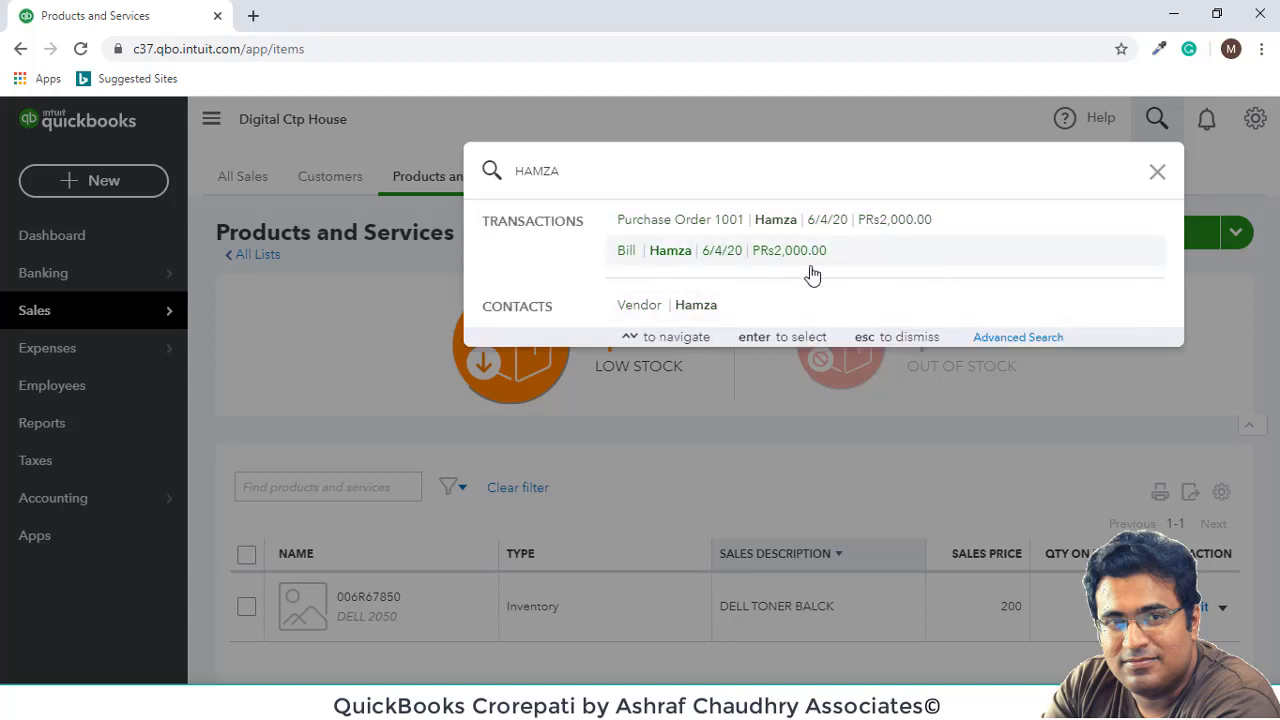
pyautogui.click(1158, 172)
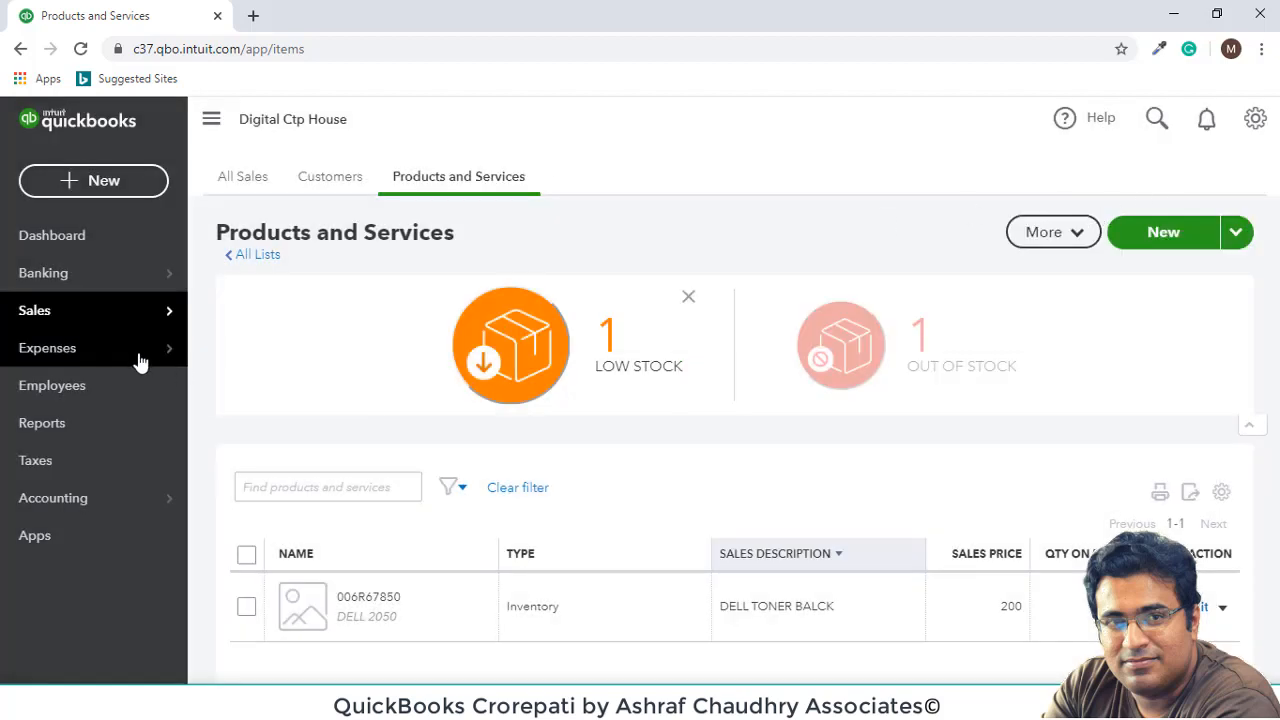
# - Open the Suppliers list and go to the record of the supplier with the PRs2,000.00 open balance
pyautogui.moveTo(171, 357)
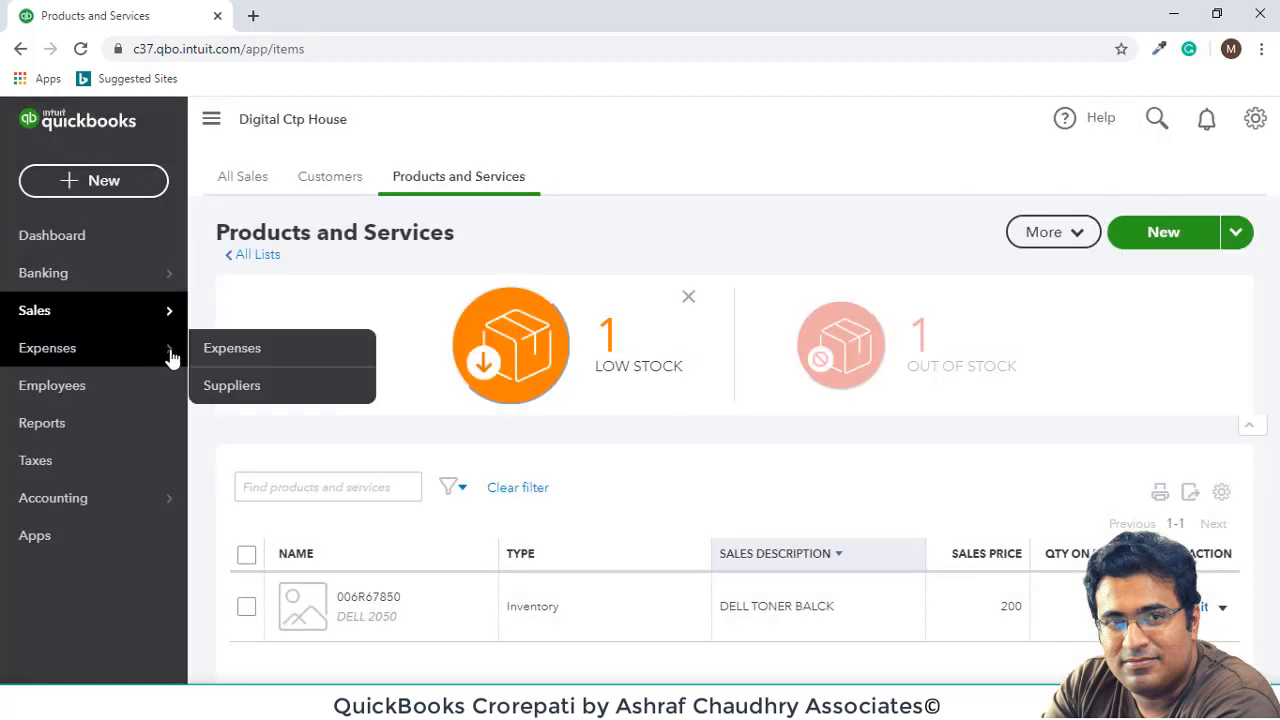
pyautogui.click(229, 390)
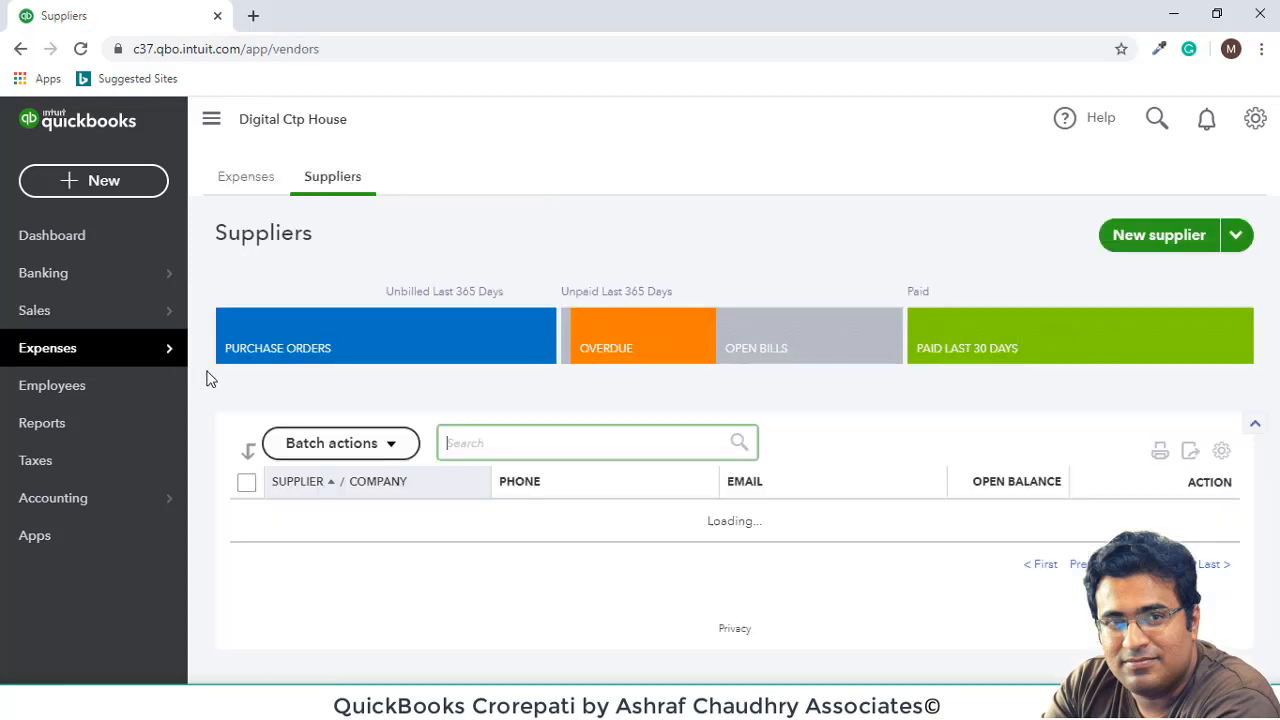
pyautogui.scroll(-3, 206, 378)
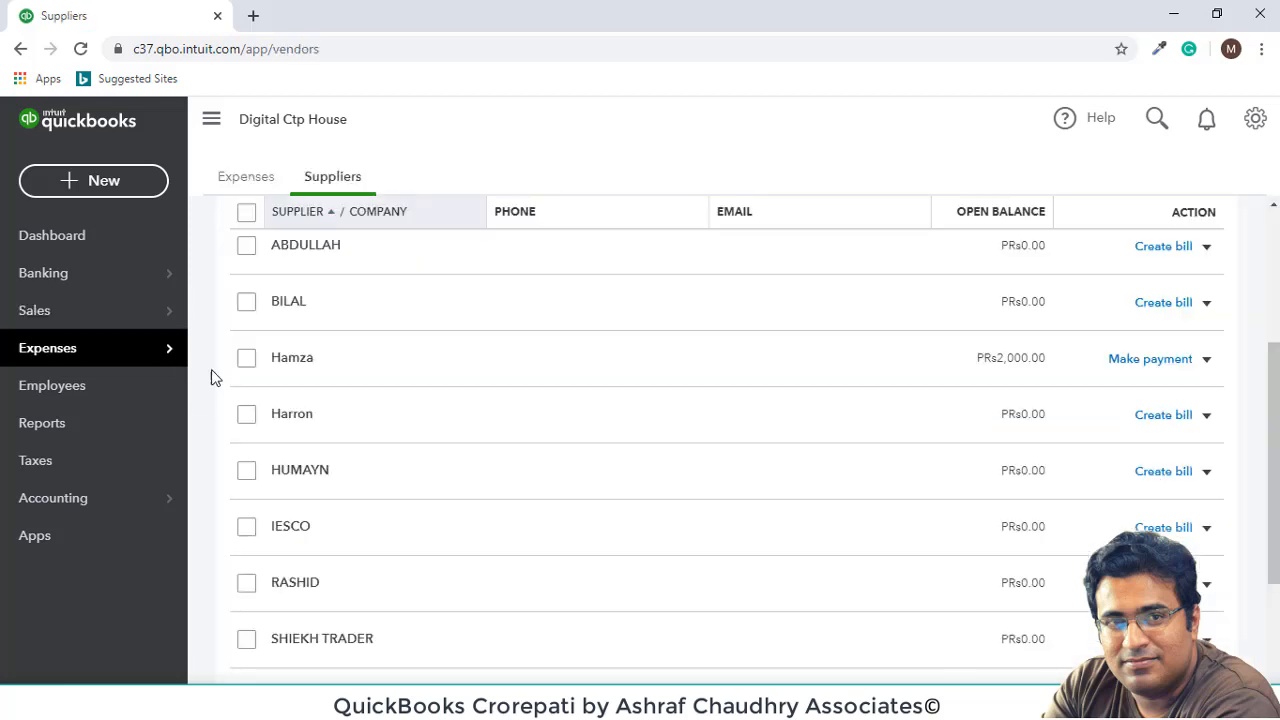
pyautogui.moveTo(171, 355)
pyautogui.click(336, 363)
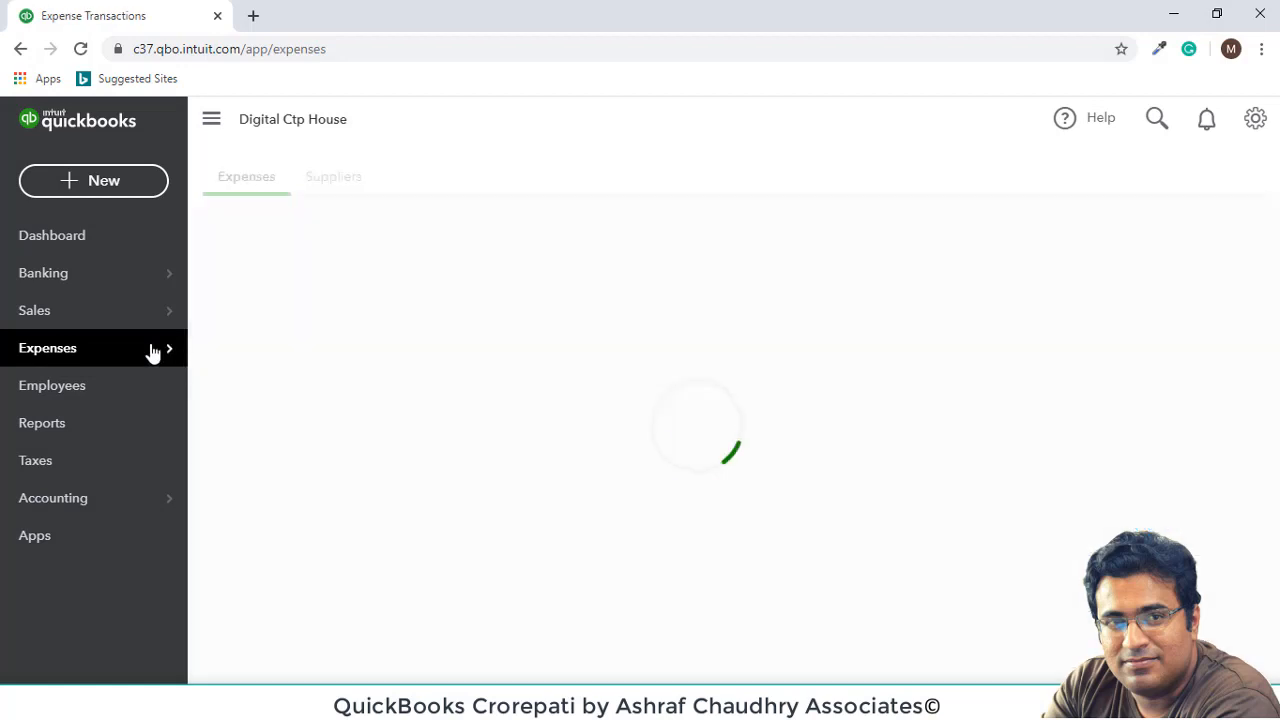
pyautogui.click(257, 386)
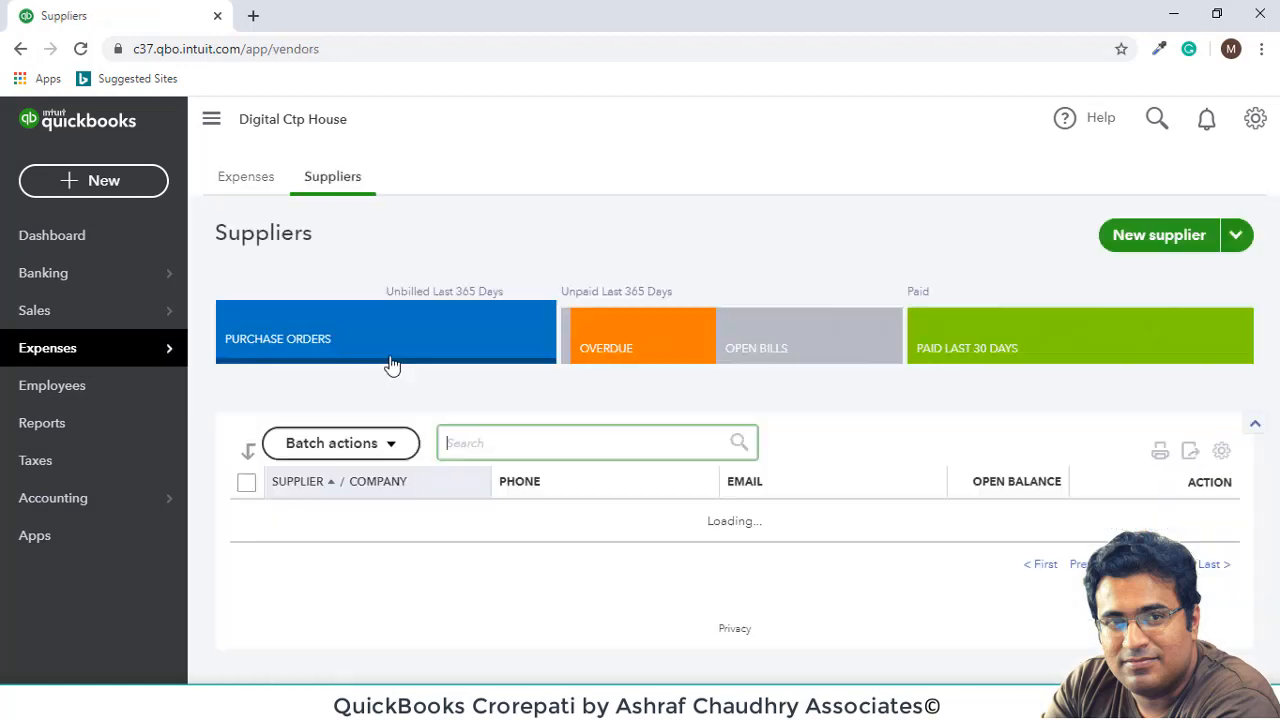
pyautogui.scroll(-2, 385, 575)
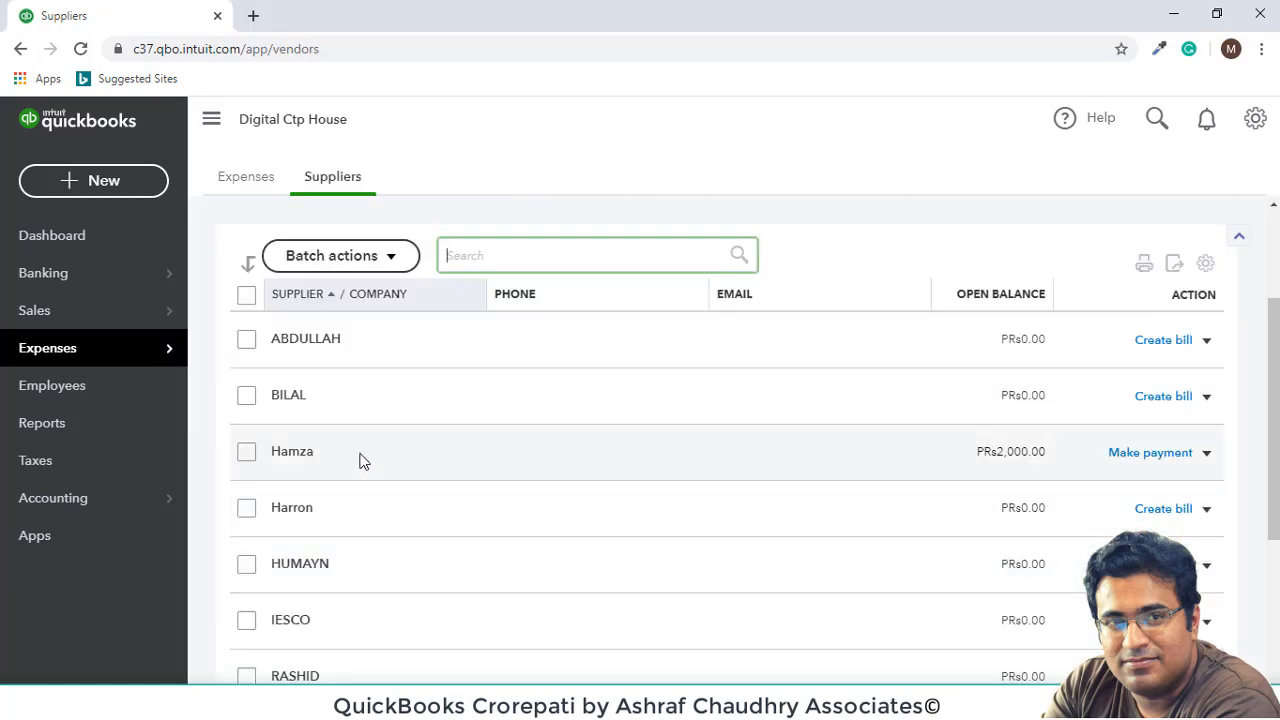
pyautogui.click(300, 453)
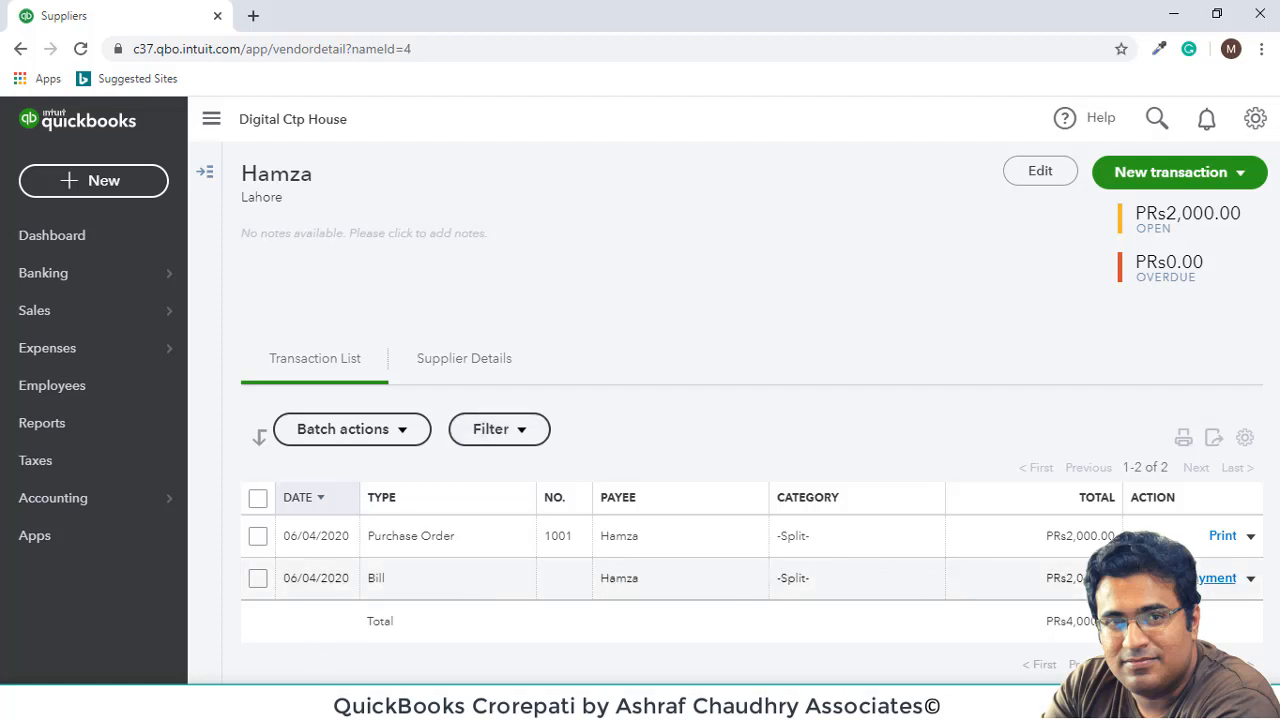
# - Start a payment for the supplier's bill, set the bank account to MCB and check the outstanding transaction
pyautogui.click(1216, 578)
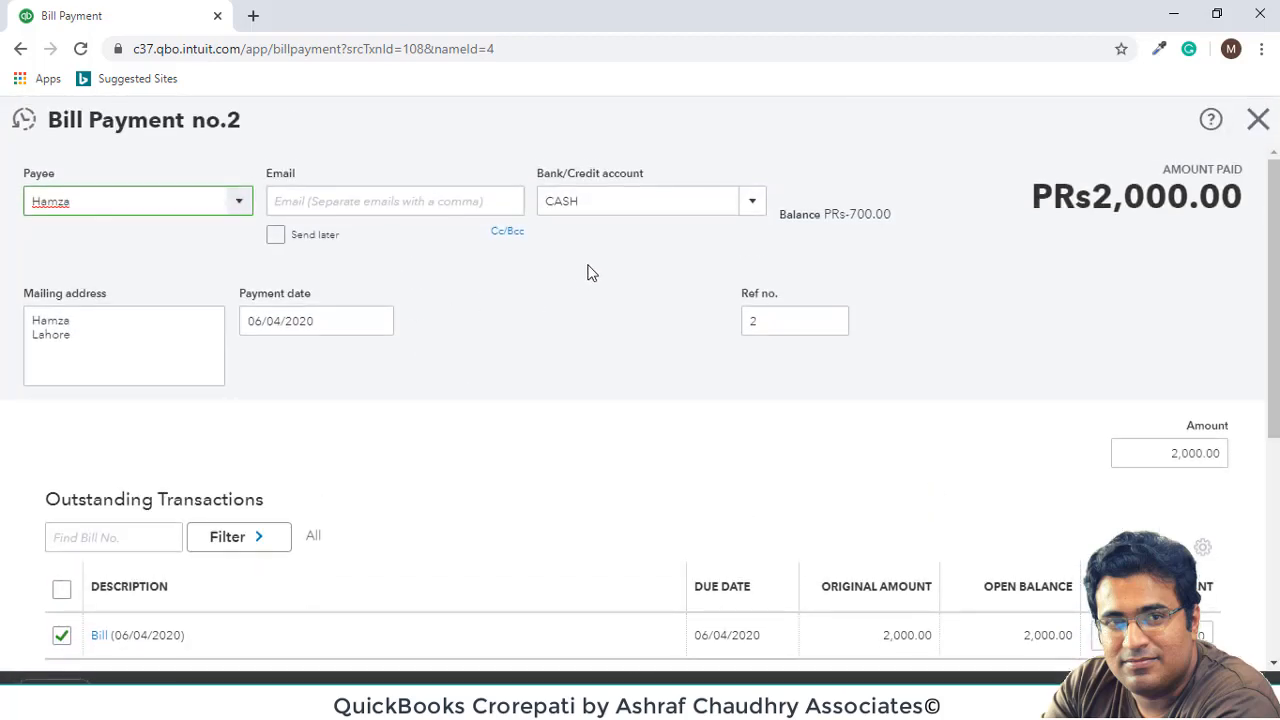
pyautogui.click(755, 206)
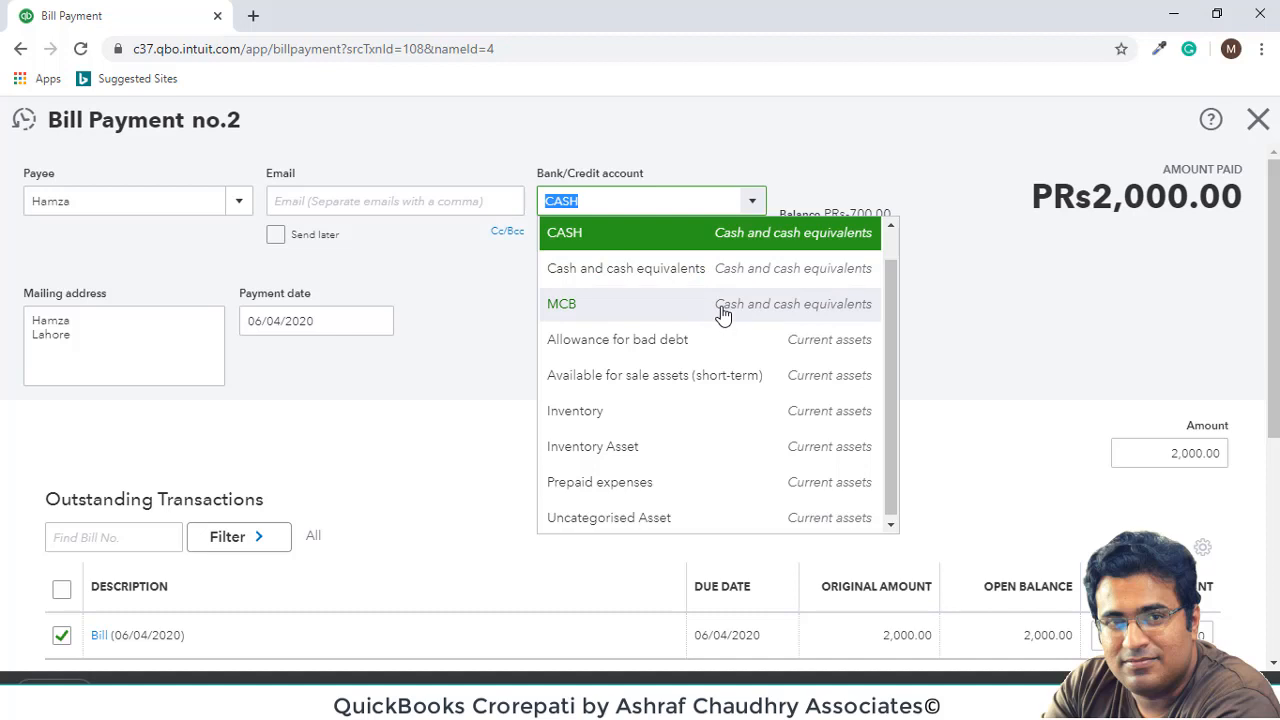
pyautogui.click(654, 306)
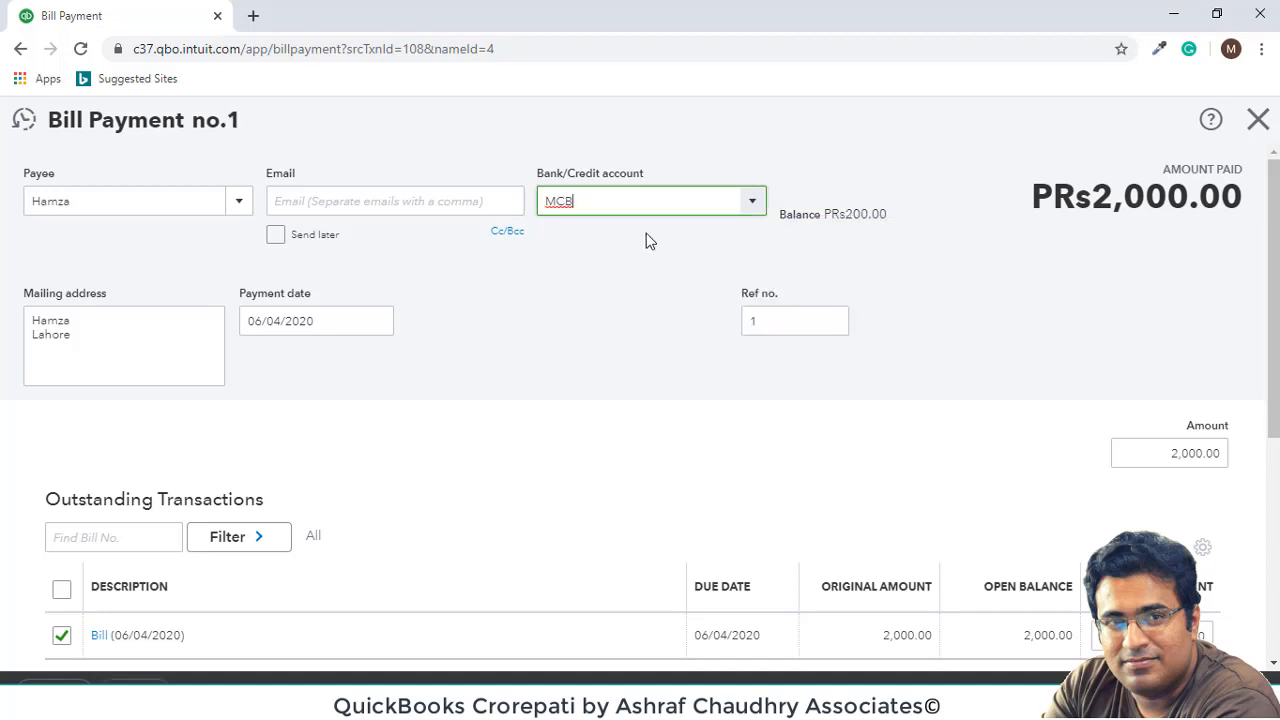
pyautogui.scroll(-1, 646, 236)
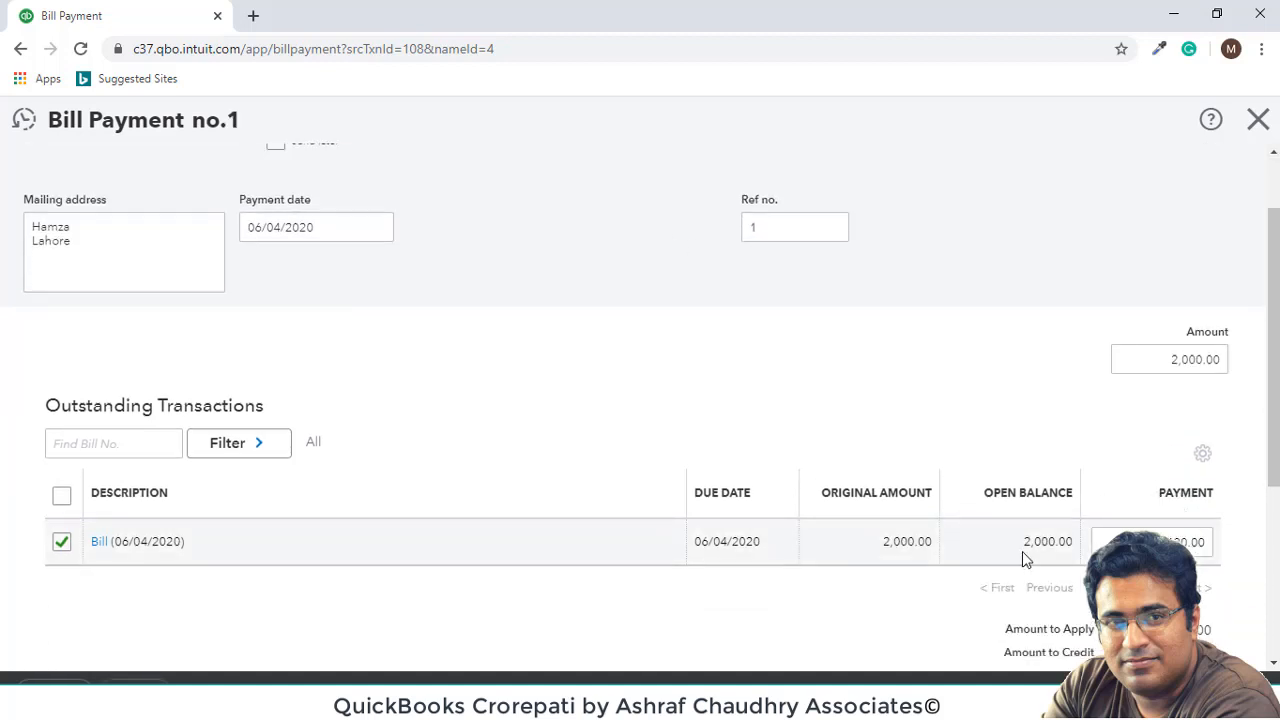
# - Set the payment for the 06/04/2020 bill to 100.00
pyautogui.scroll(1, 360, 448)
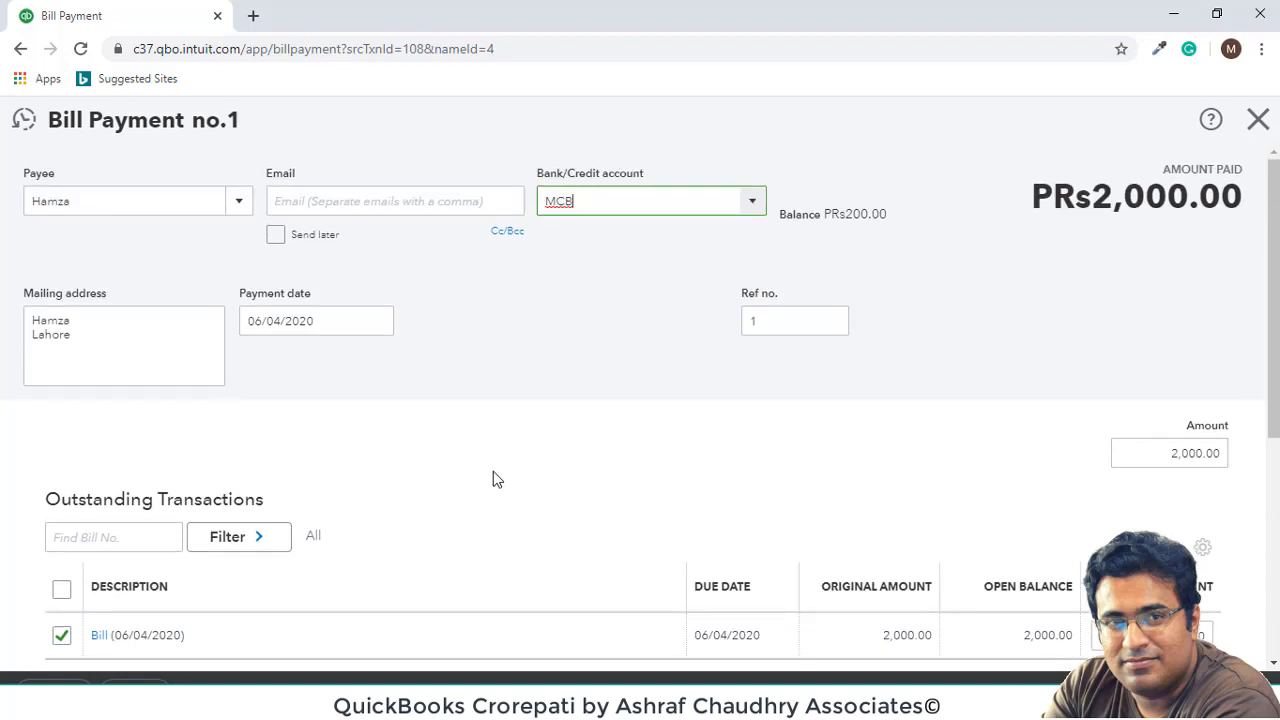
pyautogui.scroll(-1, 643, 514)
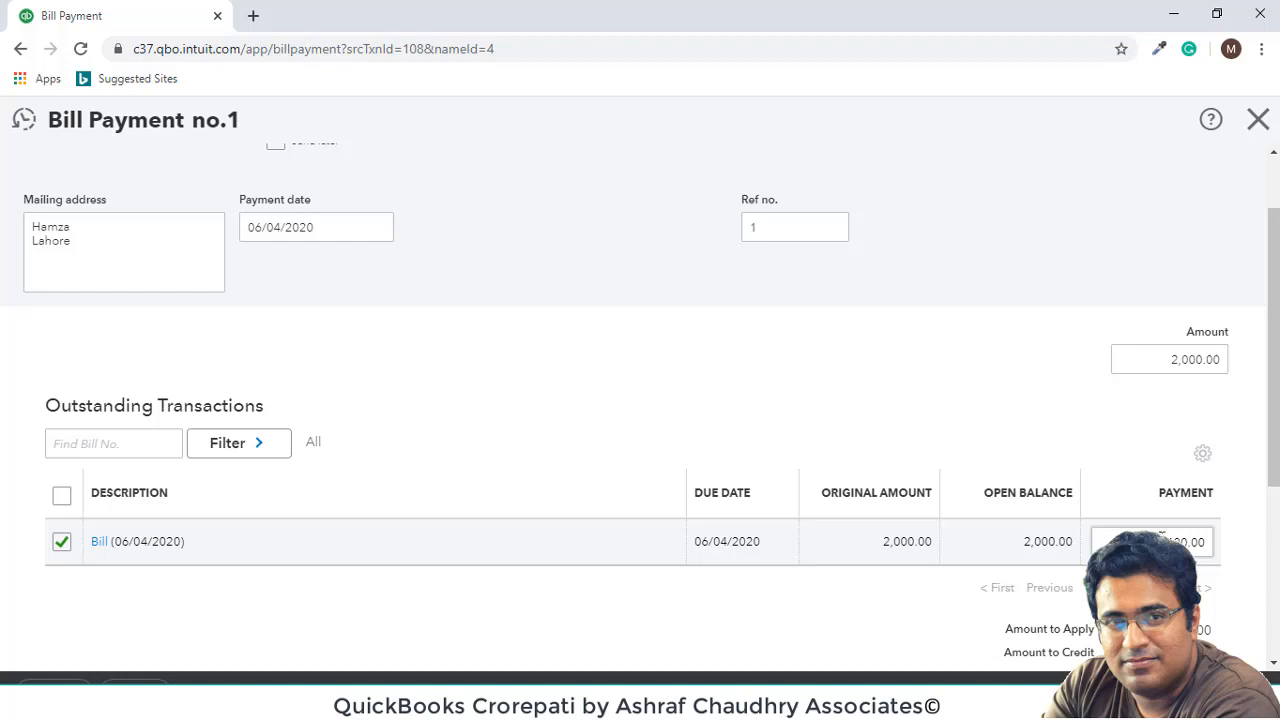
pyautogui.click(1173, 540)
pyautogui.click(1165, 602)
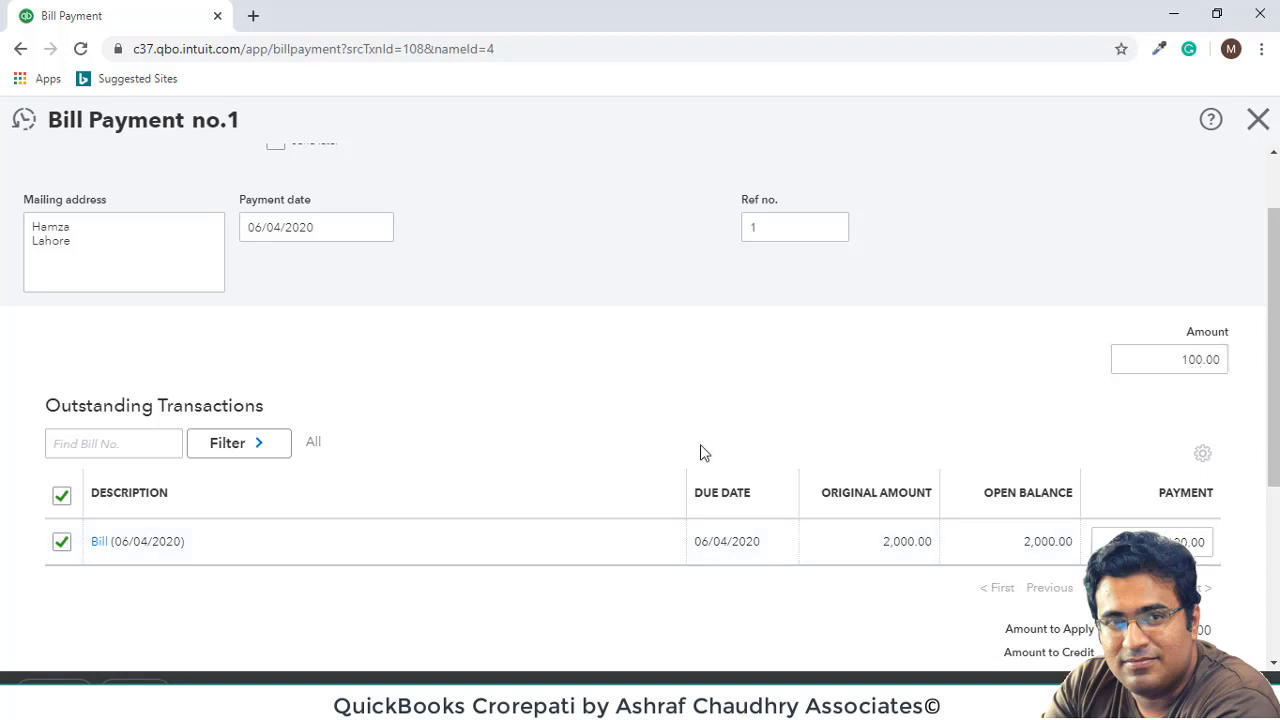
# - Examine the bill number search and the date and overdue filters for outstanding transactions, without applying a filter
pyautogui.click(113, 443)
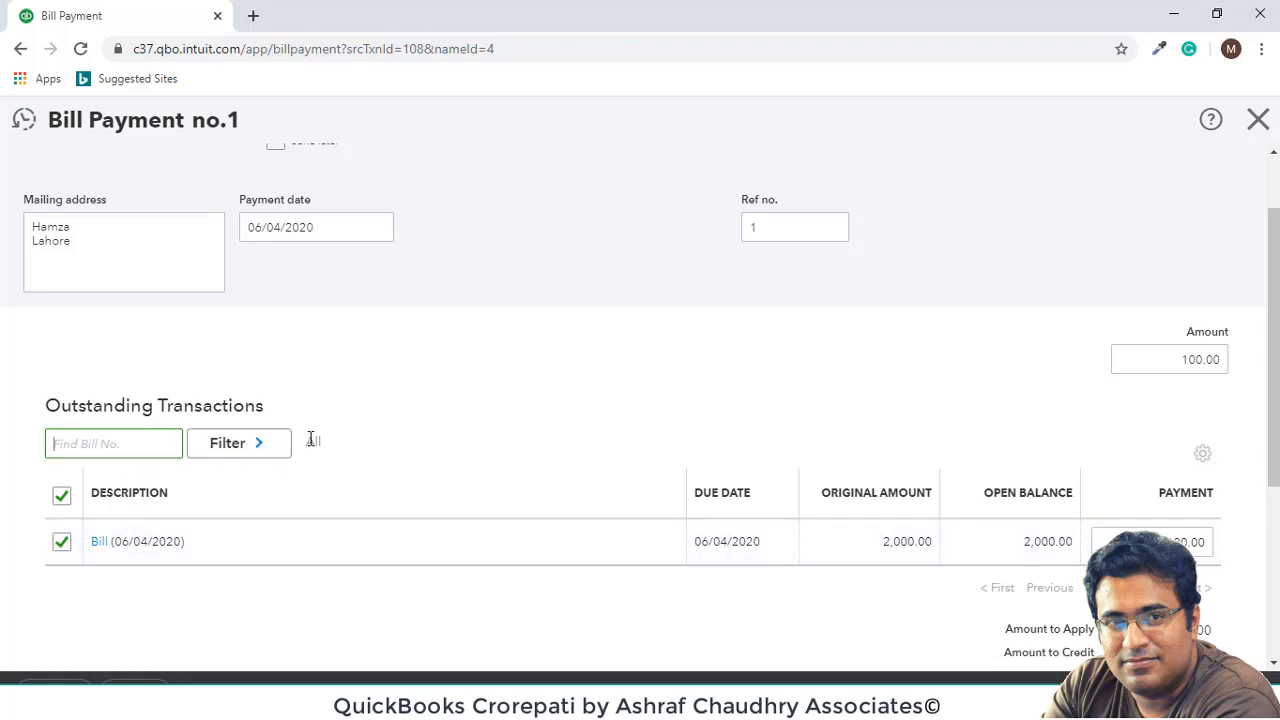
pyautogui.click(274, 443)
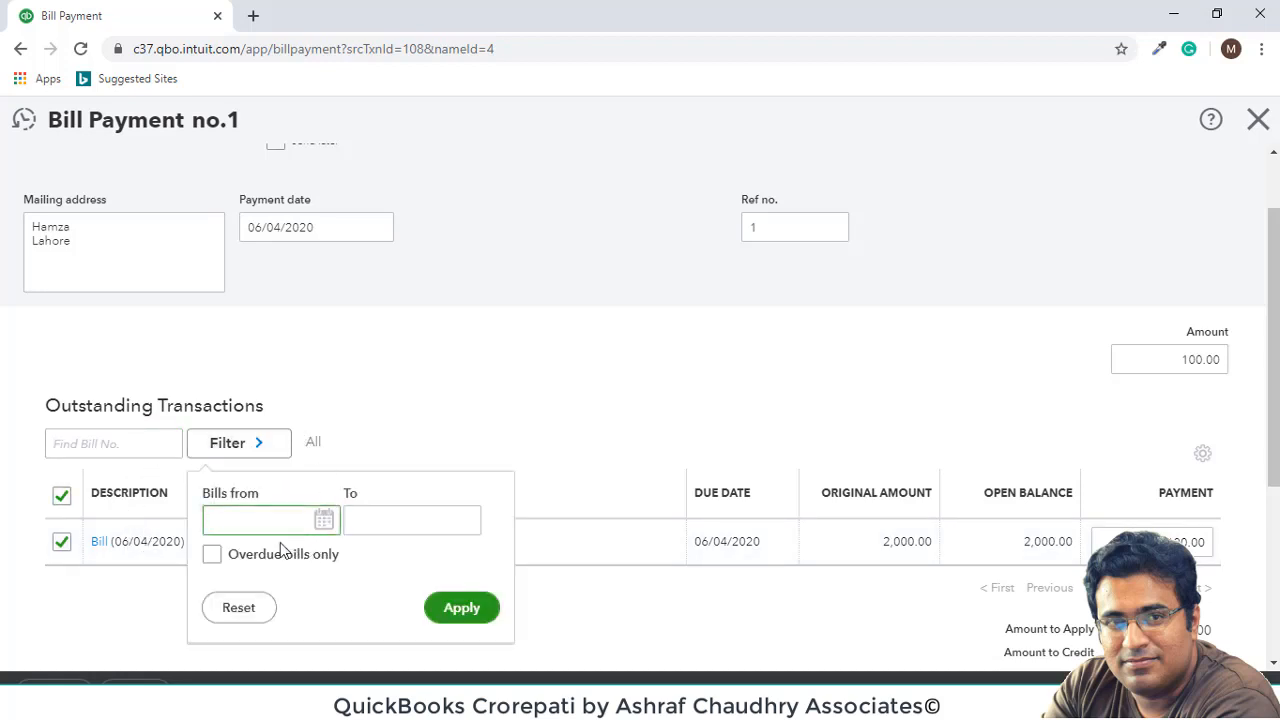
pyautogui.click(250, 553)
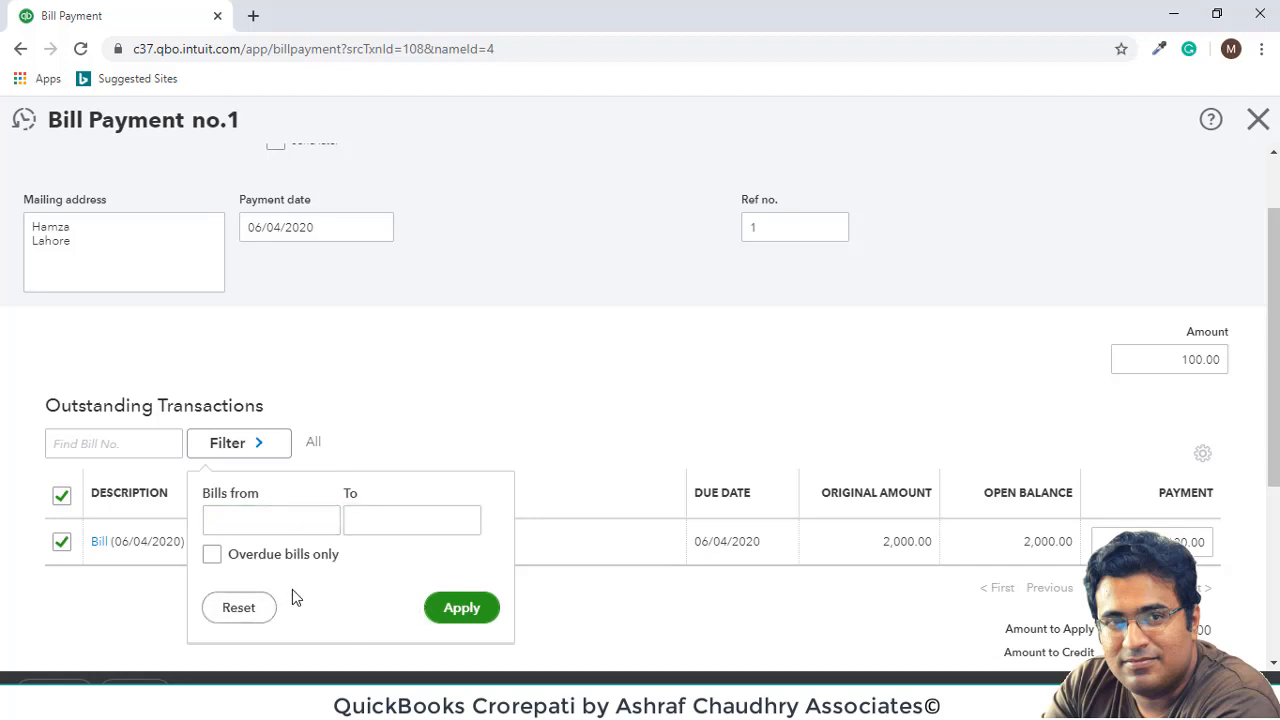
pyautogui.click(383, 522)
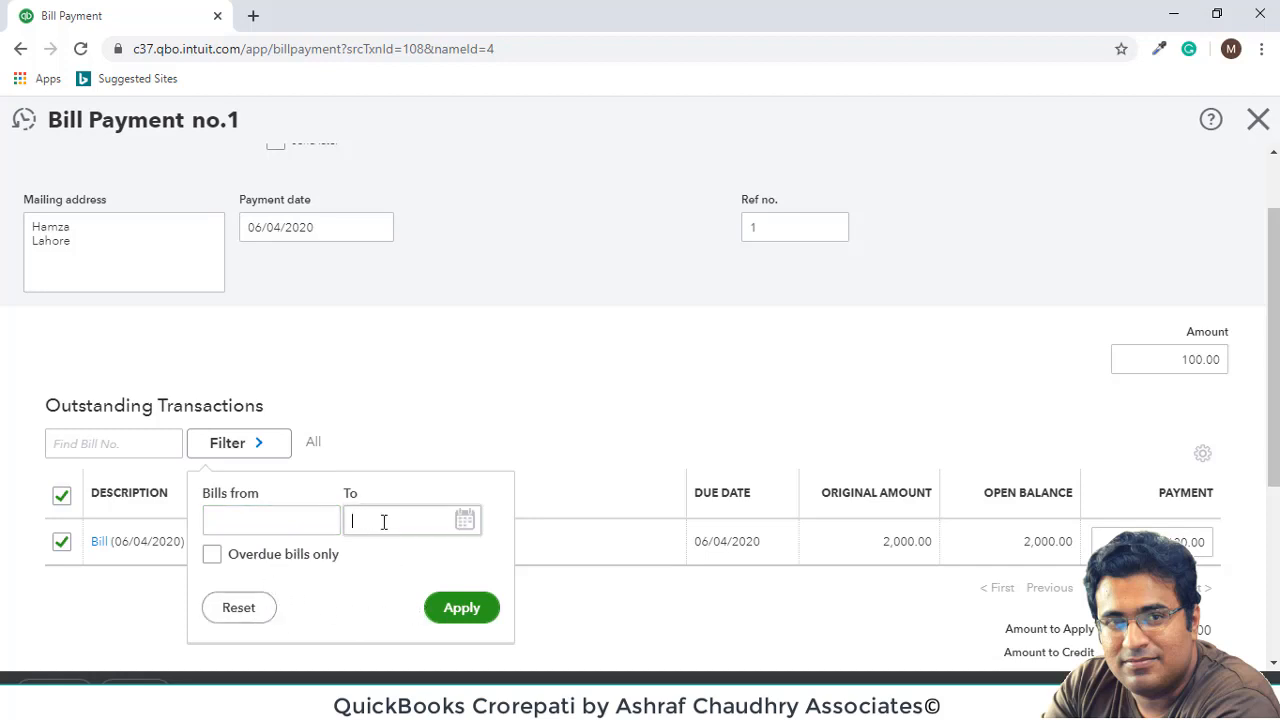
pyautogui.click(462, 528)
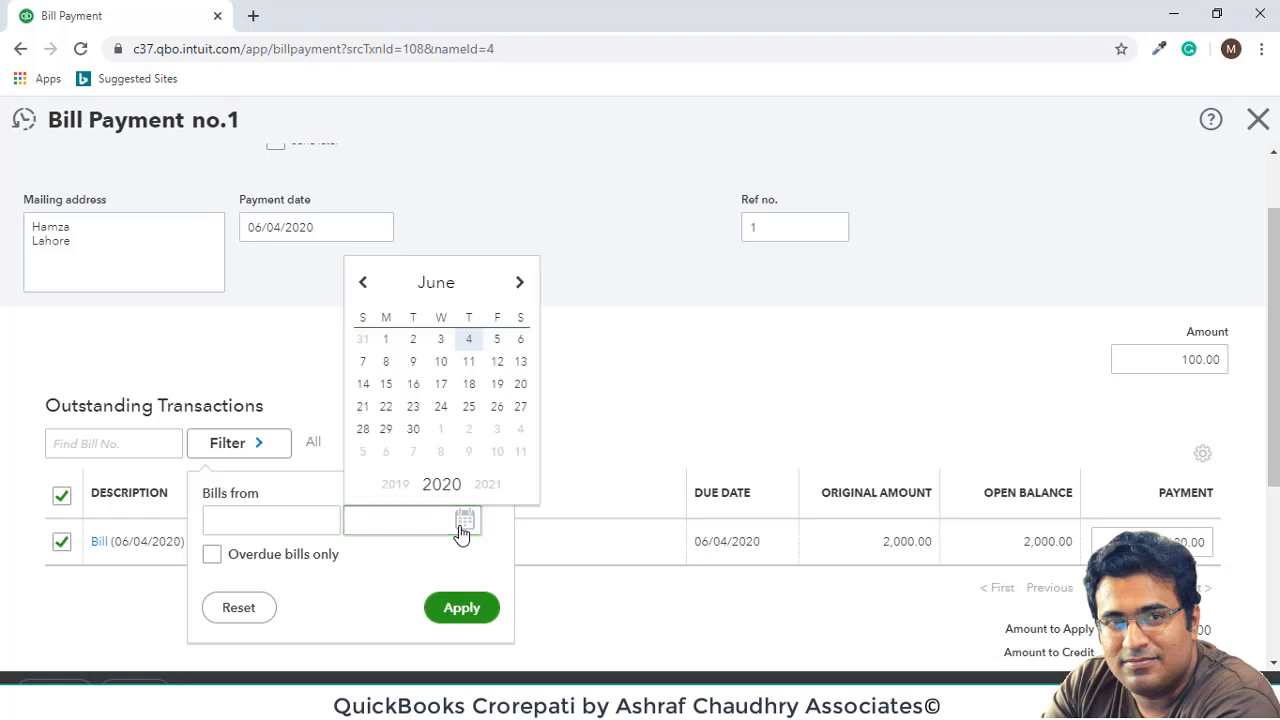
pyautogui.click(632, 400)
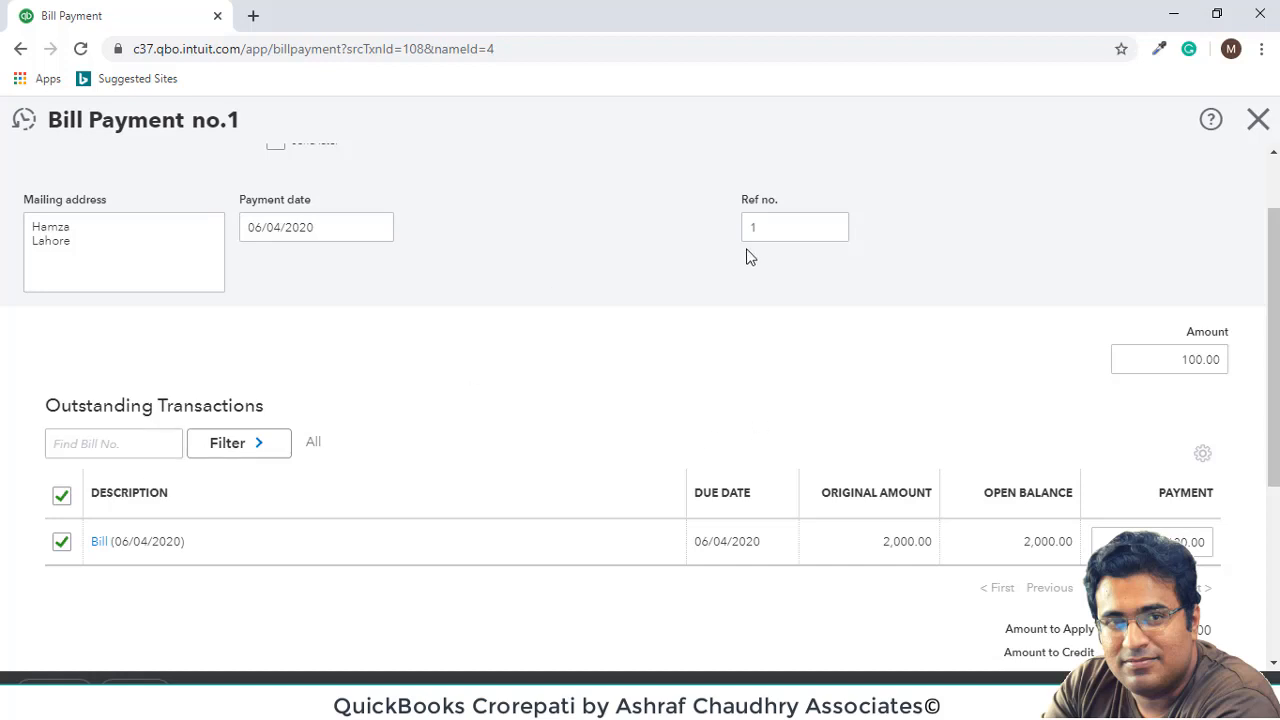
# - Check the amount to credit and the row display setting, save the bill payment and dismiss the notification
pyautogui.scroll(-3, 1046, 403)
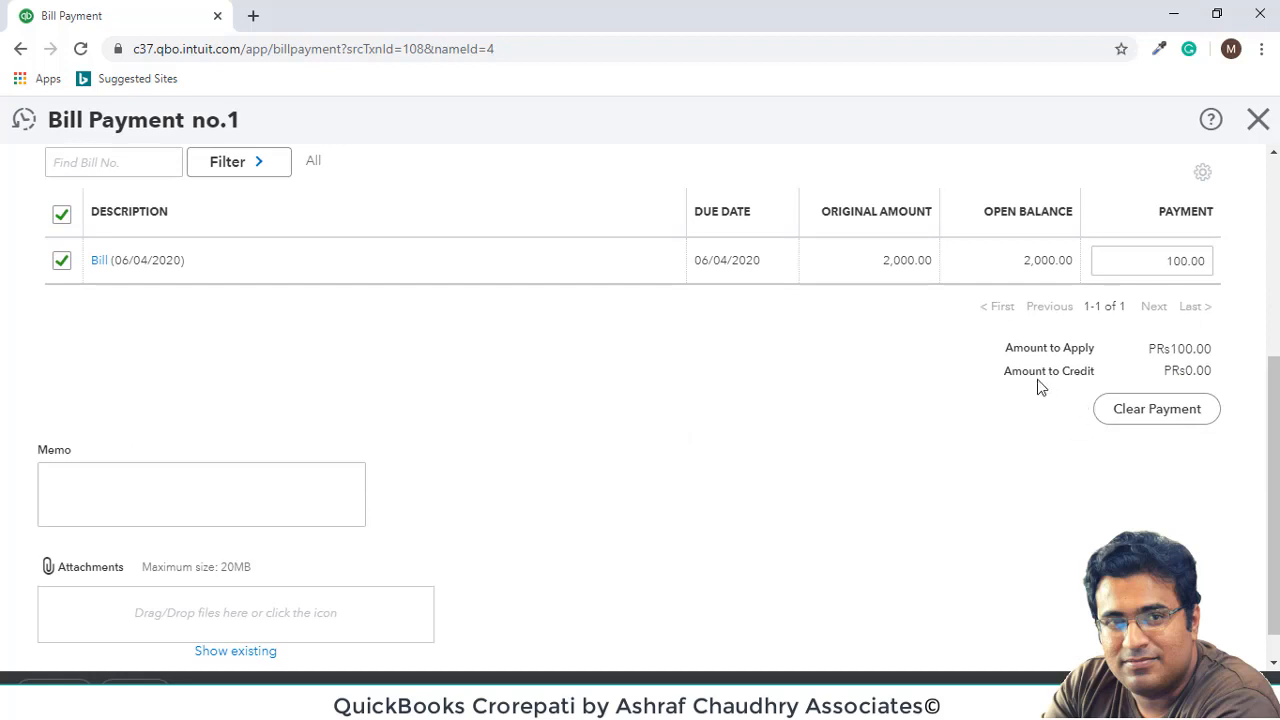
pyautogui.moveTo(1005, 372); pyautogui.dragTo(1170, 374)
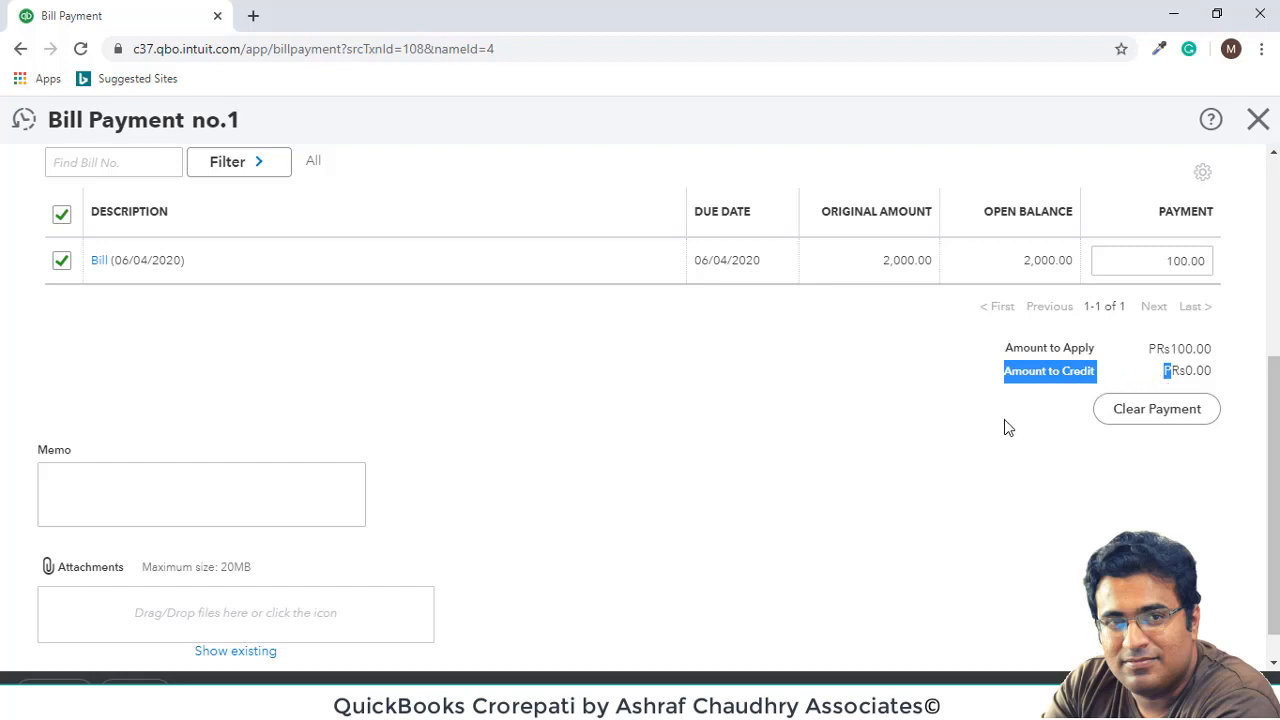
pyautogui.click(1201, 173)
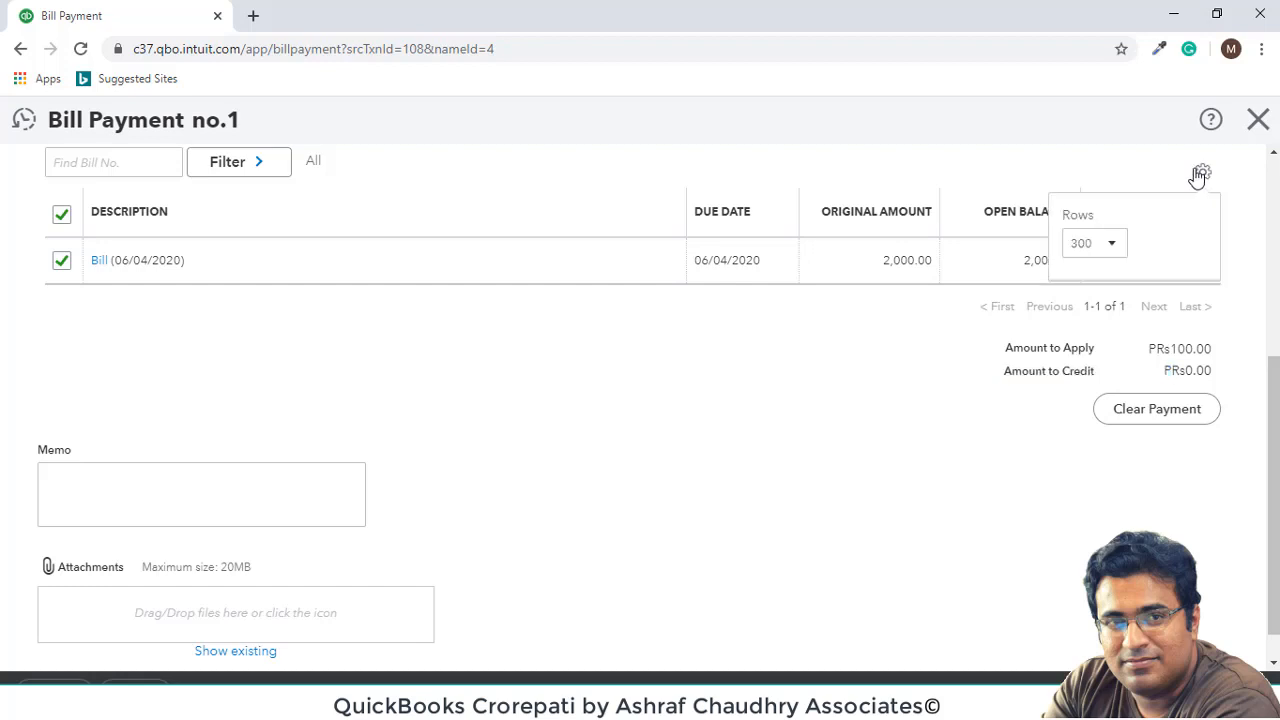
pyautogui.click(931, 373)
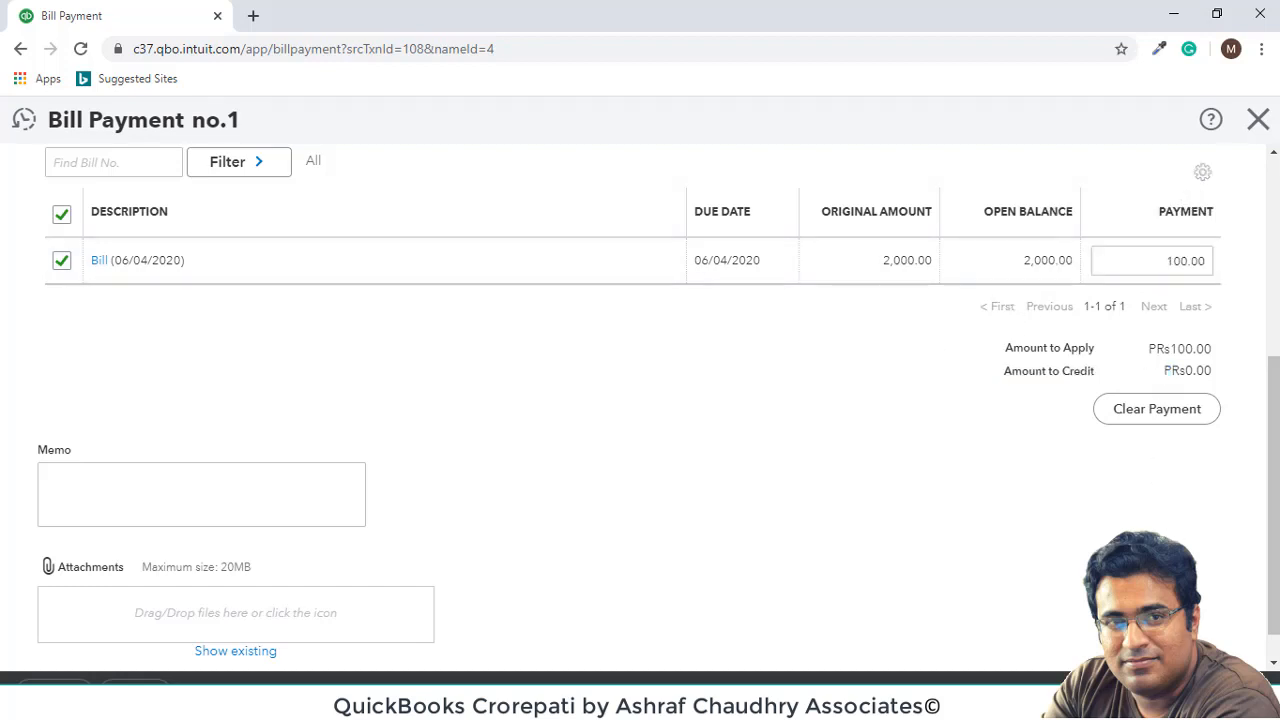
pyautogui.click(1180, 697)
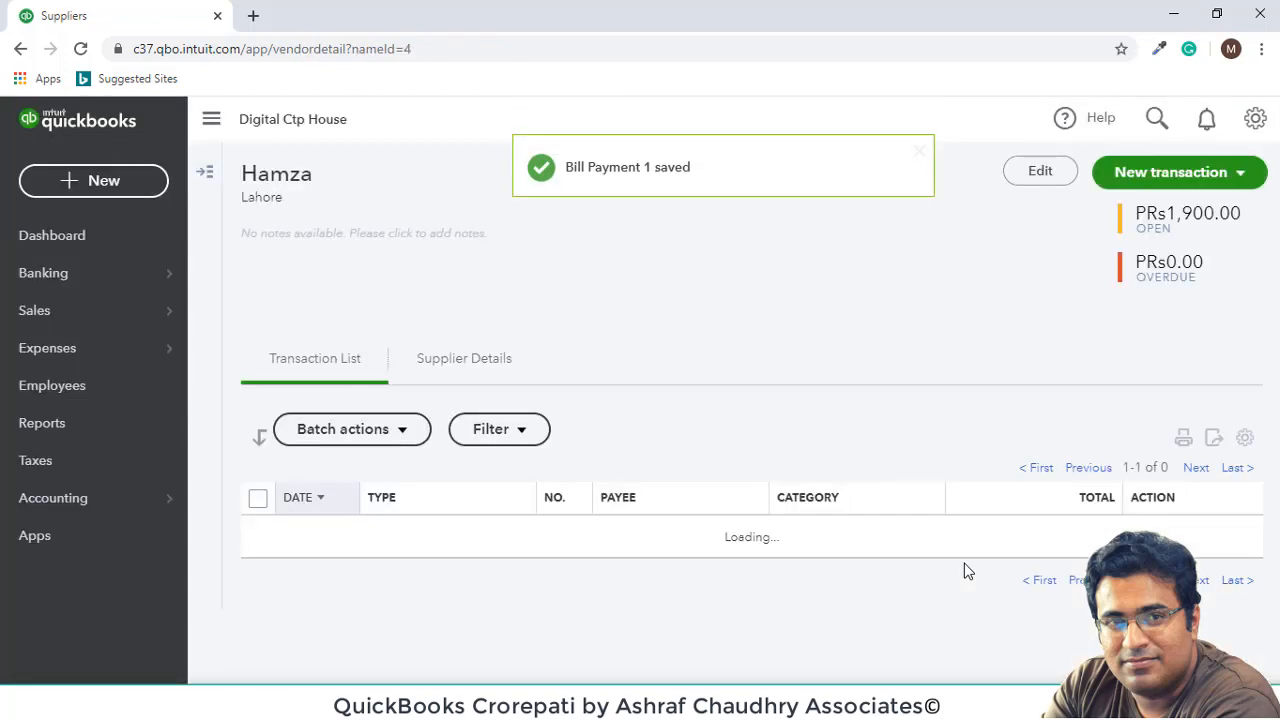
pyautogui.click(918, 151)
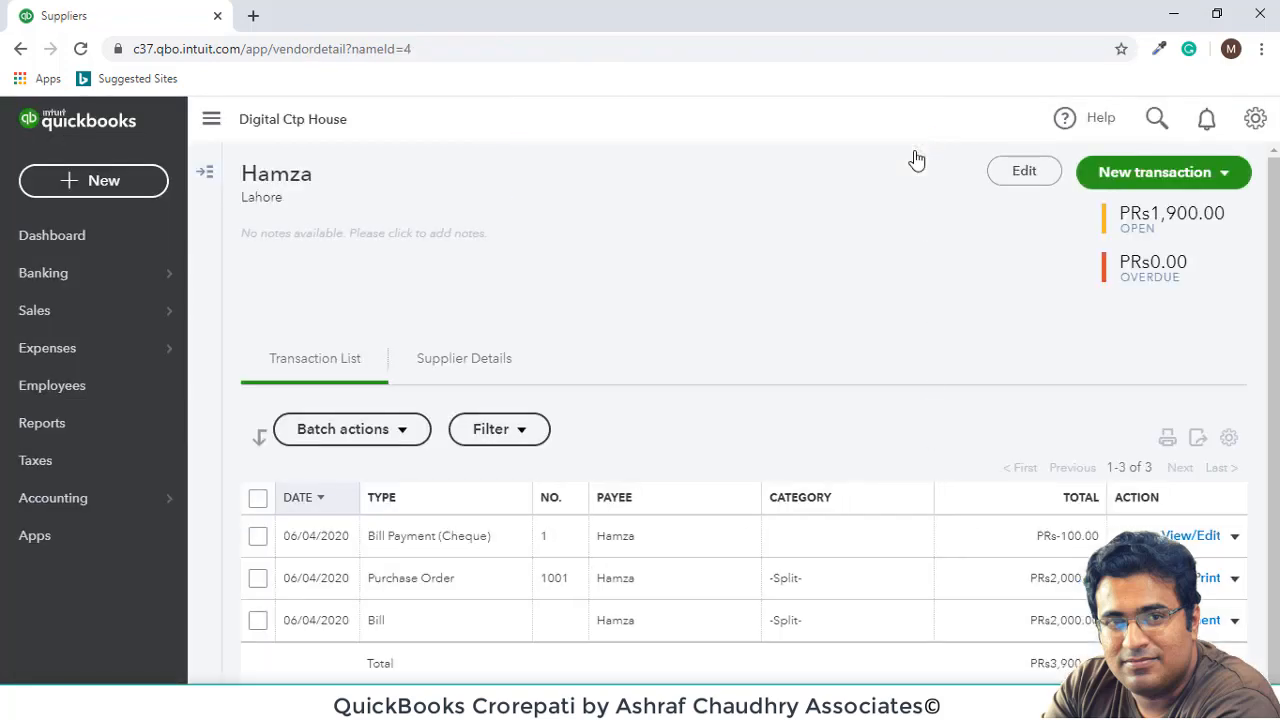
# - Review the supplier's transaction list, open balance and the available new transaction types
pyautogui.scroll(-1, 1034, 594)
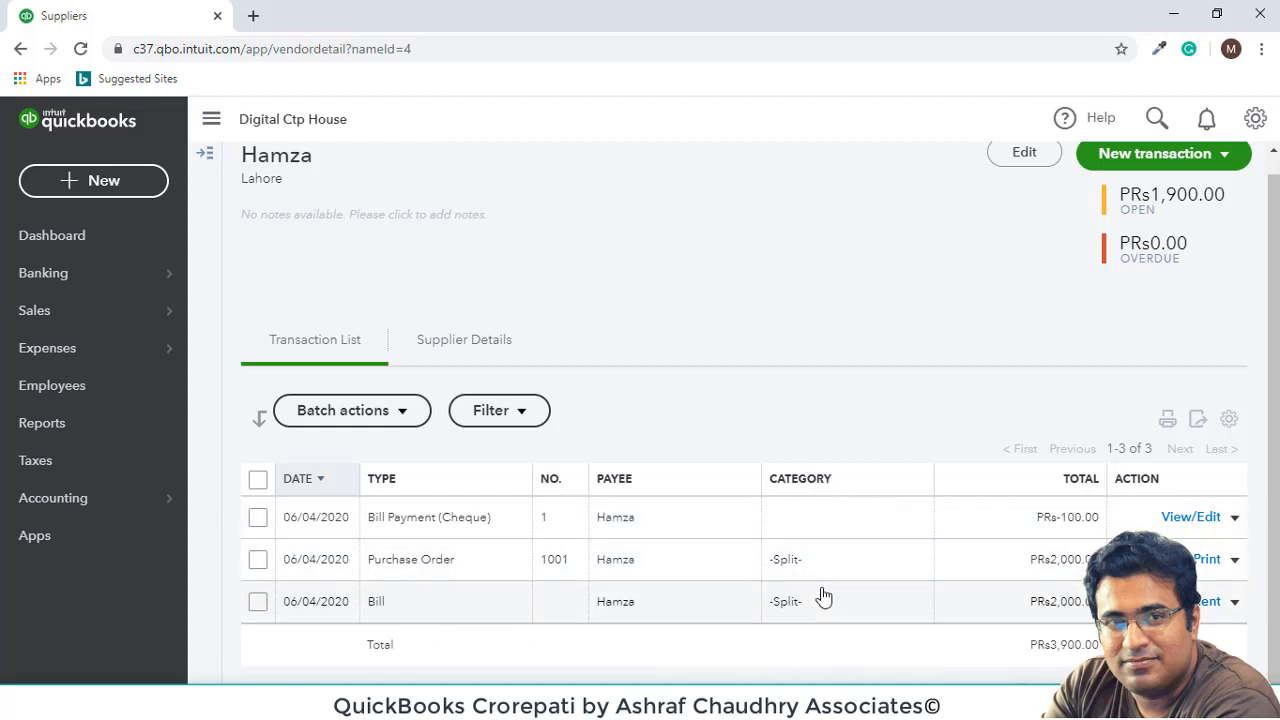
pyautogui.scroll(1, 1150, 325)
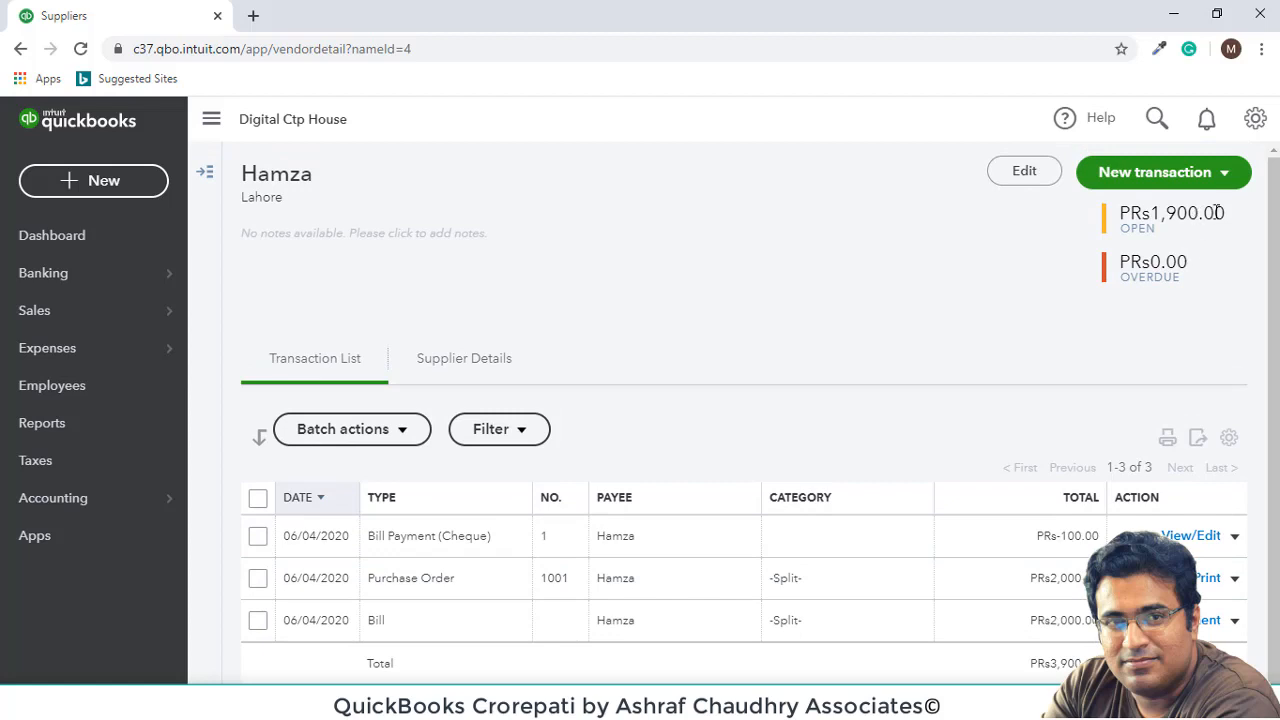
pyautogui.moveTo(1217, 210); pyautogui.dragTo(1120, 212)
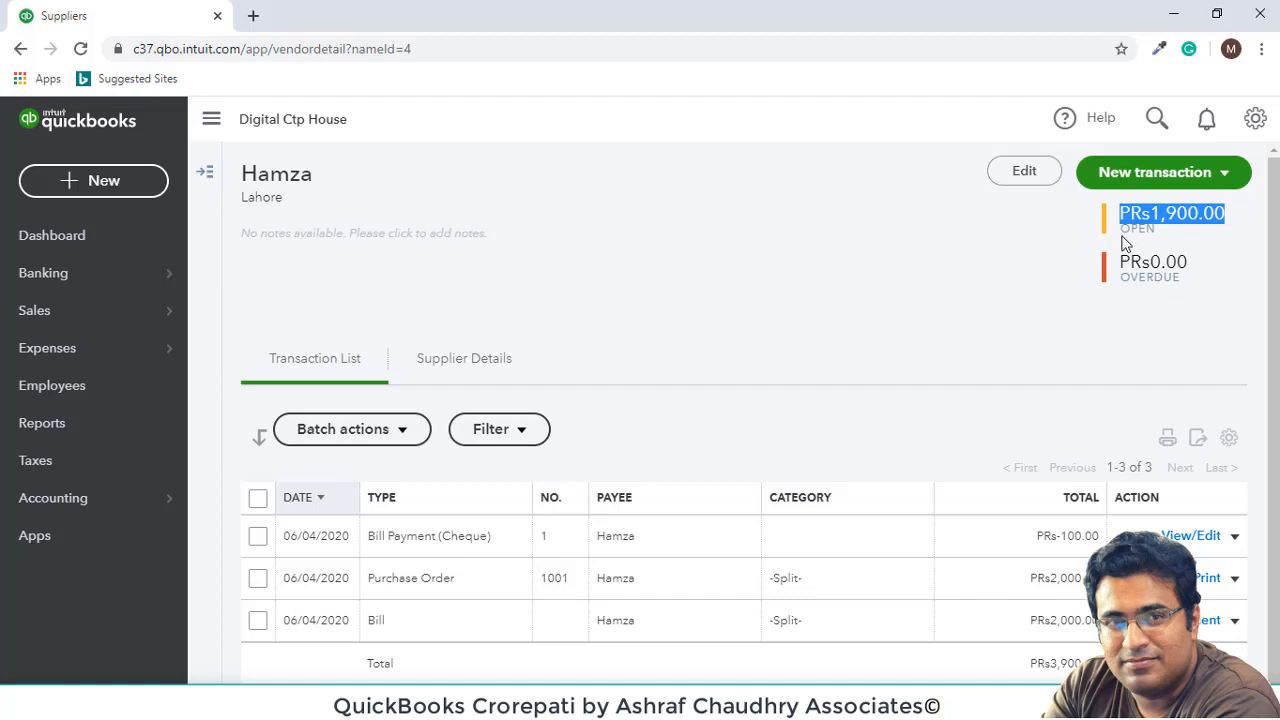
pyautogui.click(1158, 178)
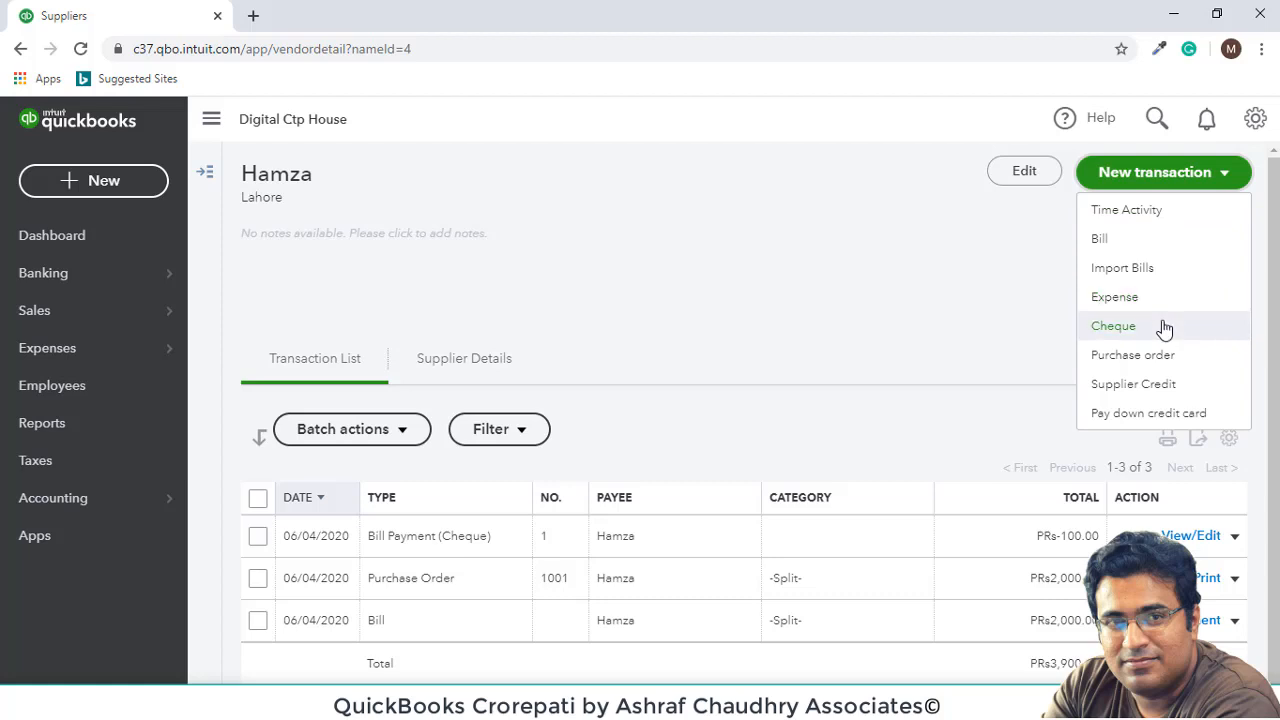
pyautogui.click(876, 270)
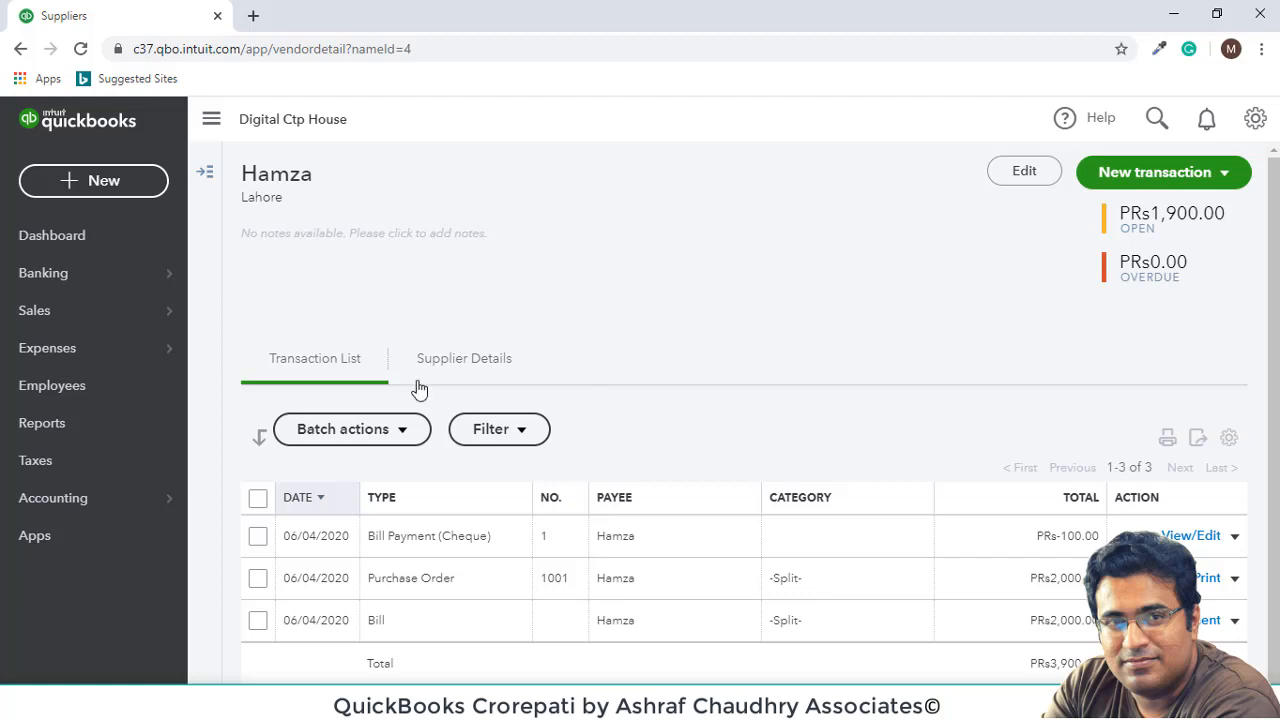
# - Go to the reports, dismiss the introduction banner and open the Supplier Balance Summary report under What you owe
pyautogui.click(92, 426)
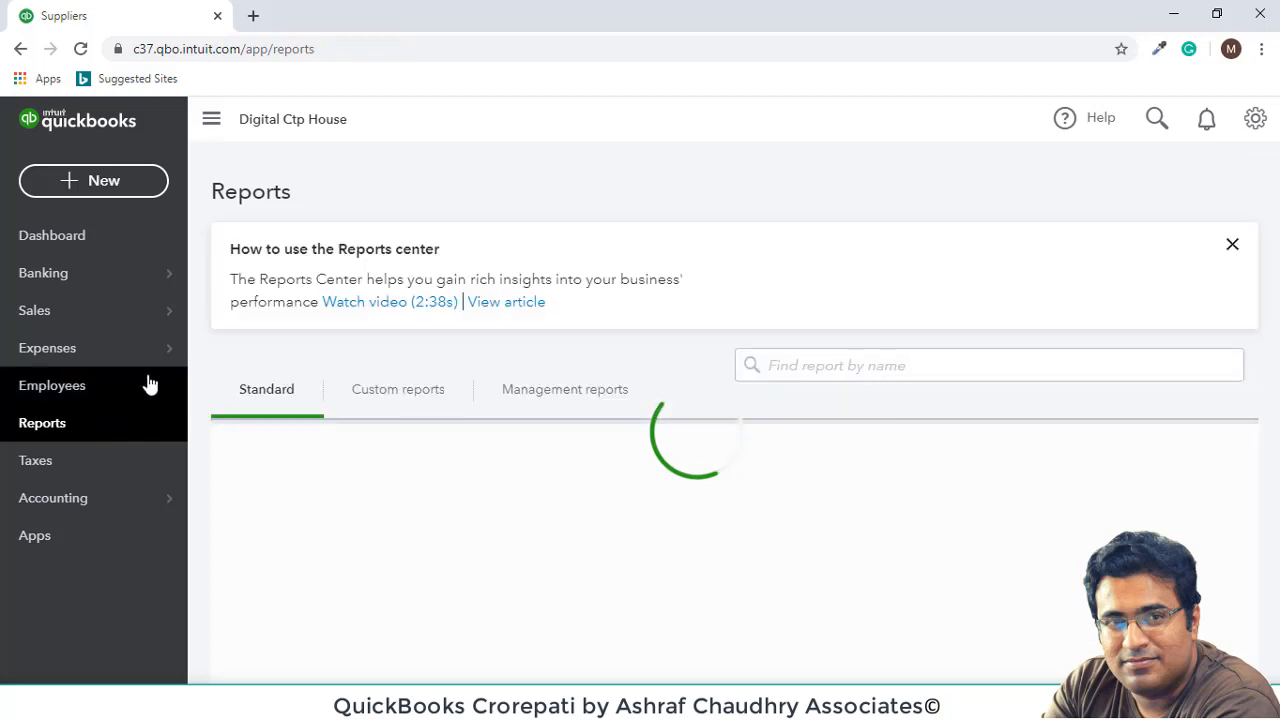
pyautogui.moveTo(171, 368)
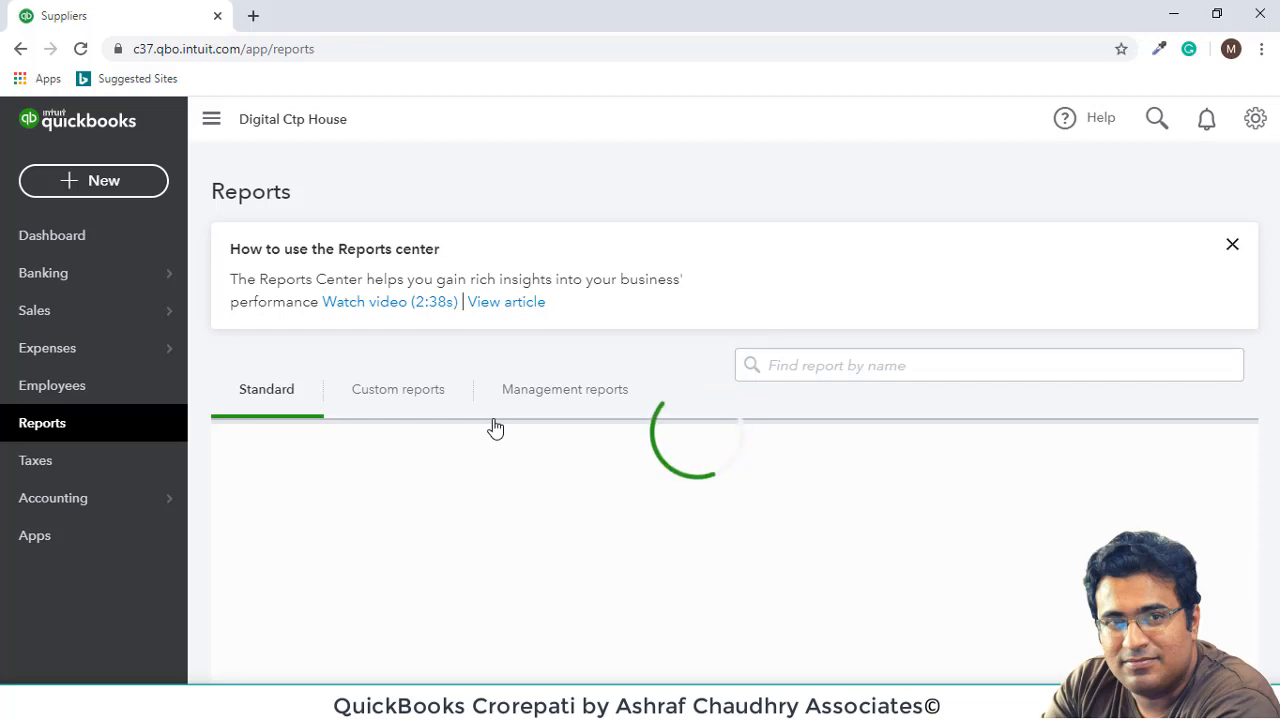
pyautogui.click(1232, 244)
pyautogui.scroll(-2, 376, 358)
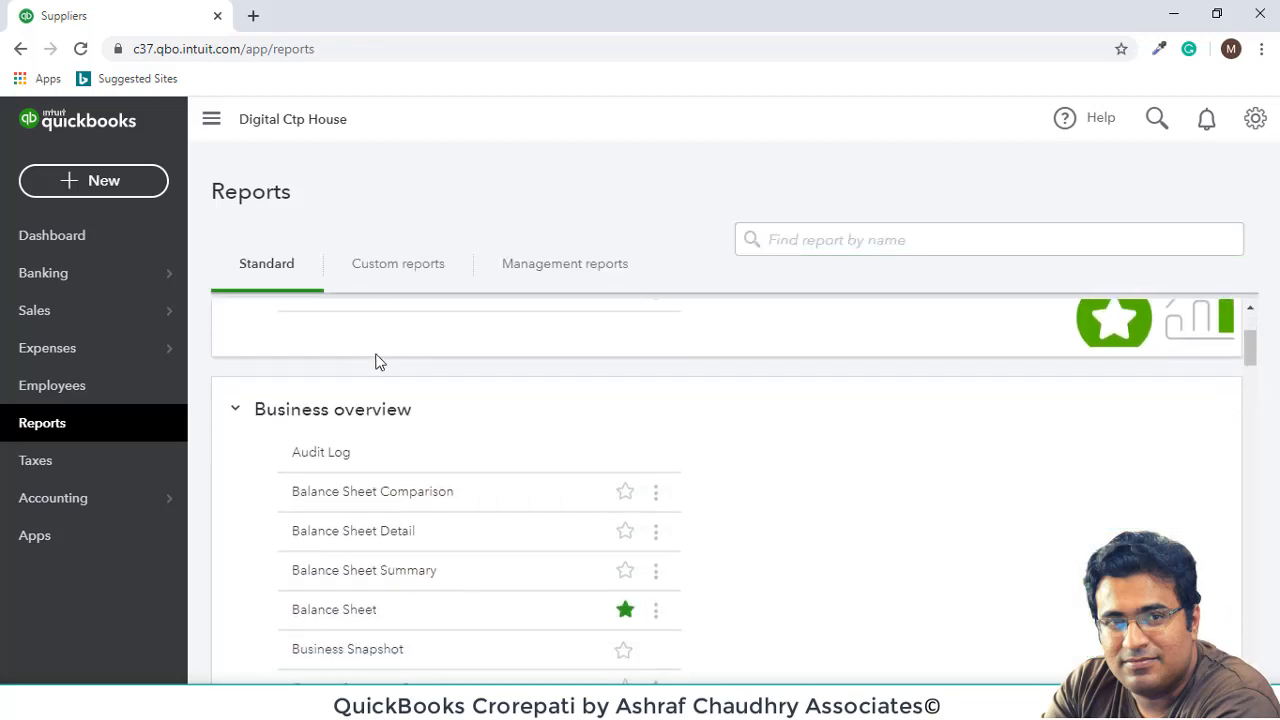
pyautogui.scroll(-1, 400, 382)
pyautogui.scroll(3, 402, 386)
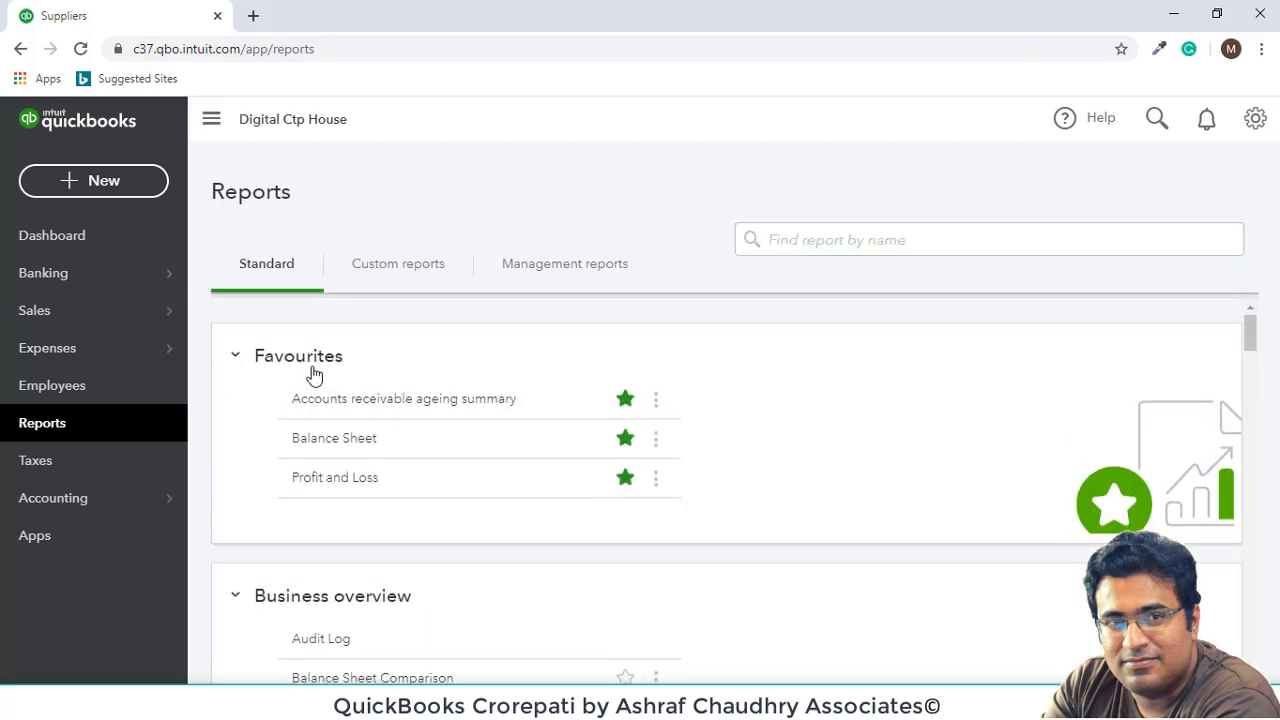
pyautogui.scroll(-2, 417, 380)
pyautogui.scroll(-10, 472, 419)
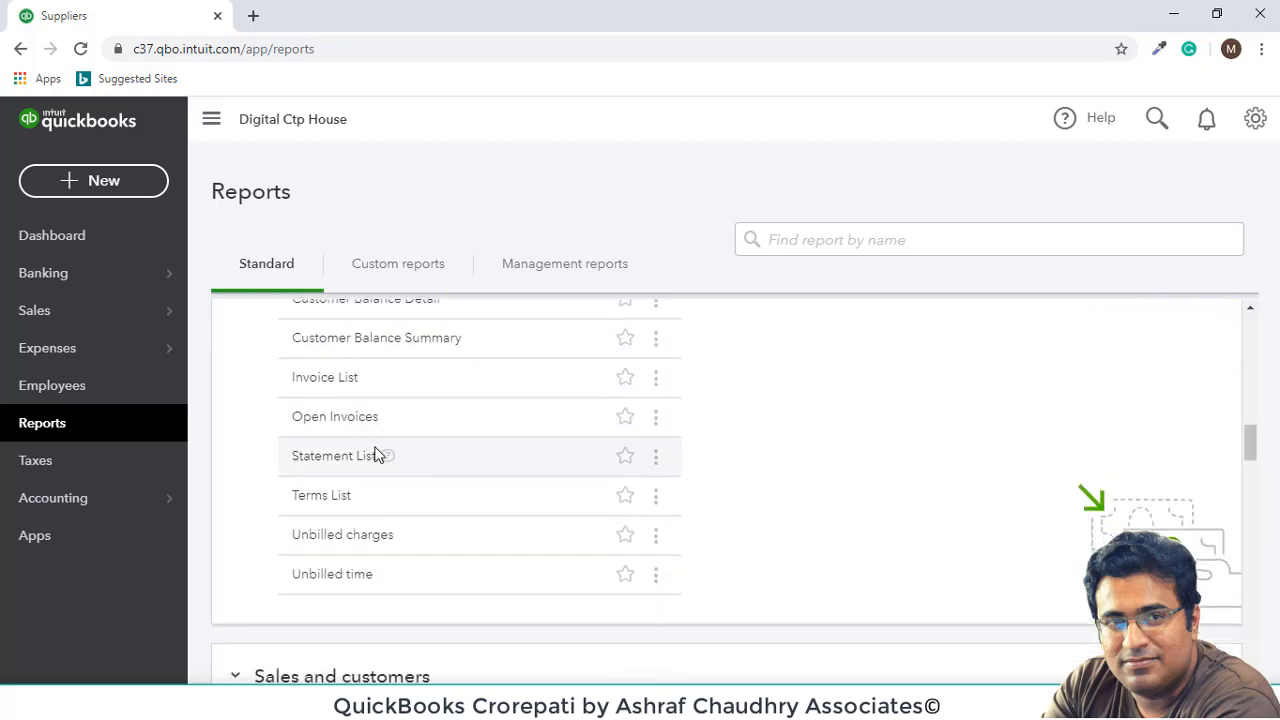
pyautogui.scroll(3, 400, 452)
pyautogui.scroll(-10, 410, 456)
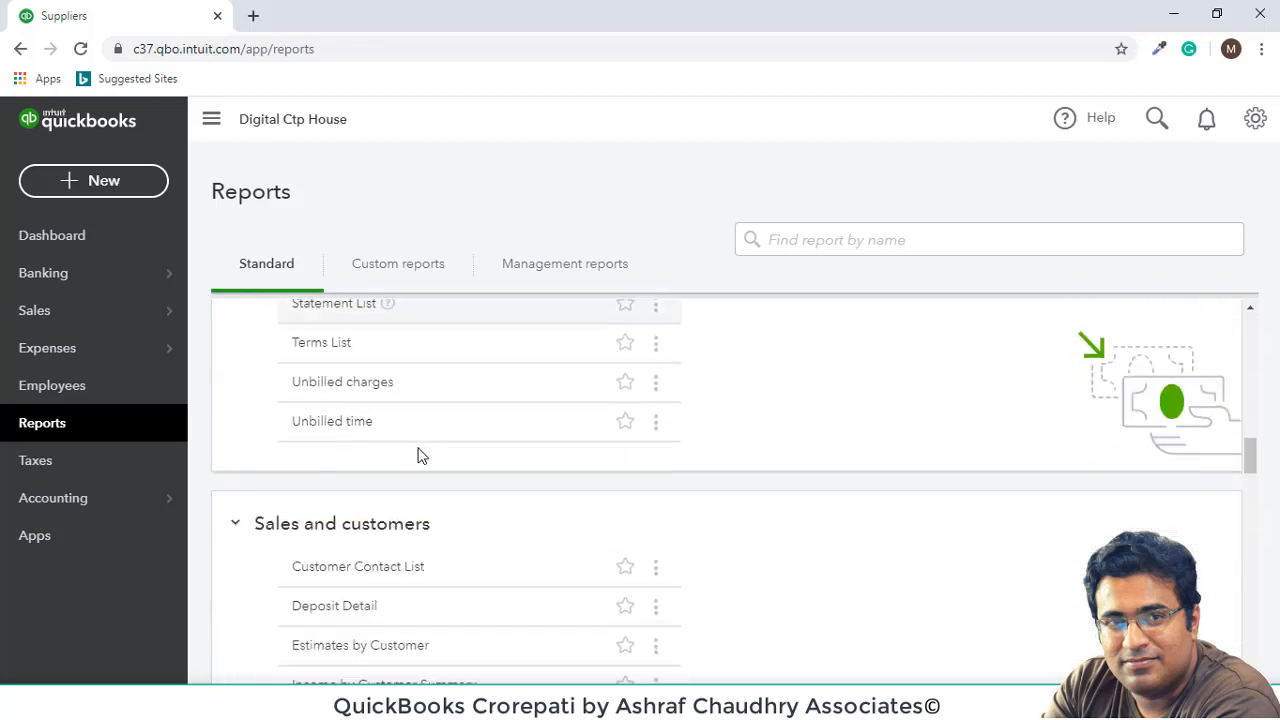
pyautogui.scroll(-5, 416, 457)
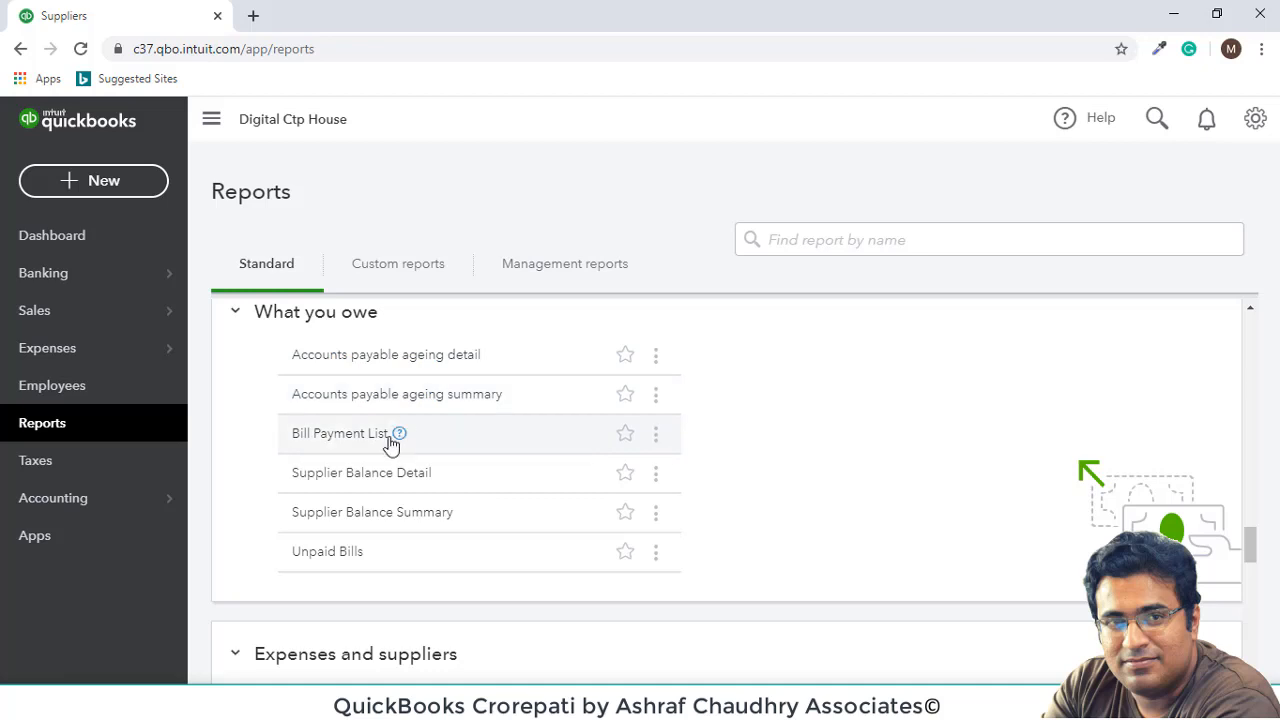
pyautogui.click(427, 514)
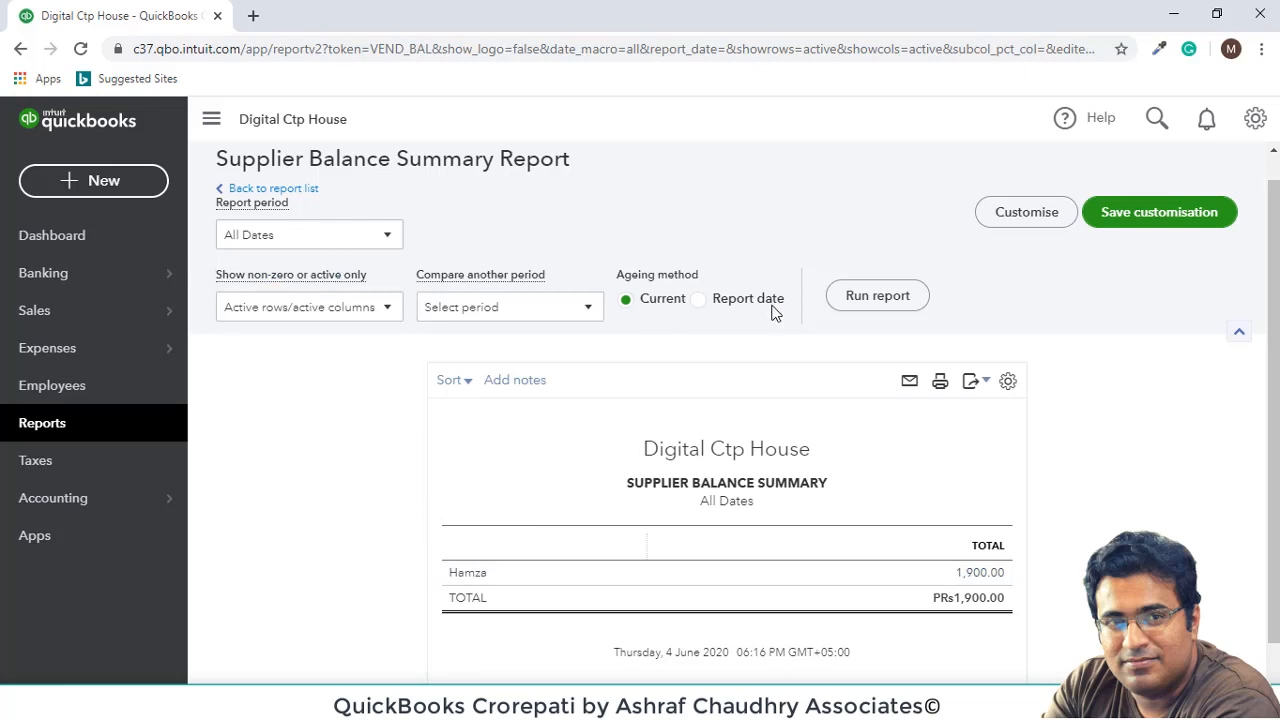
# - Look over the Supplier Balance Summary's period comparison, display density, export and customisation options, leaving them as they are
pyautogui.click(576, 312)
pyautogui.click(338, 401)
pyautogui.click(1009, 383)
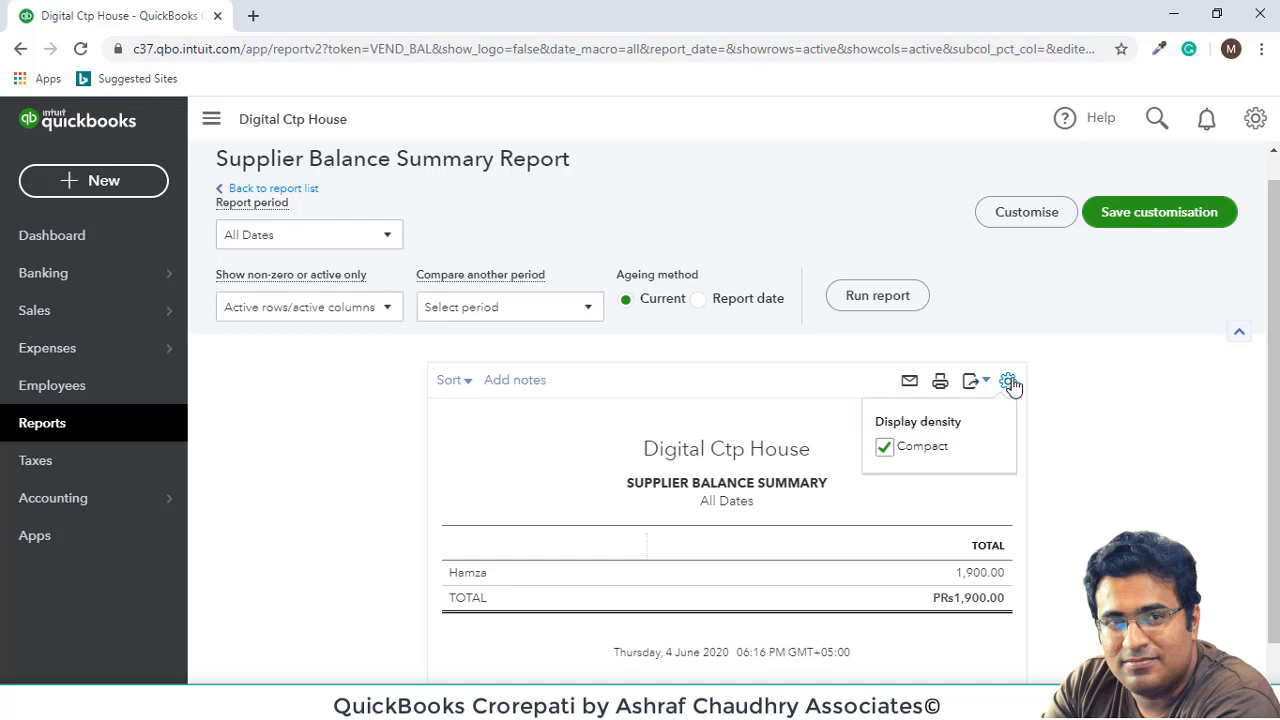
pyautogui.click(986, 381)
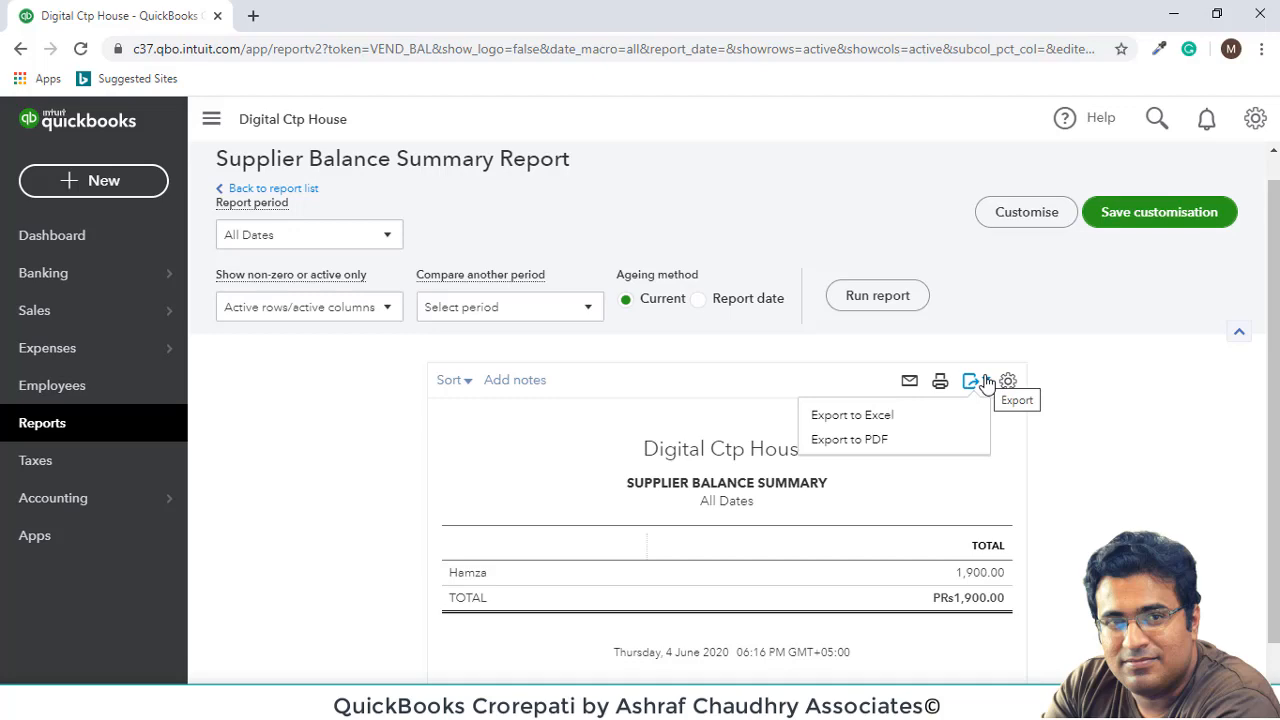
pyautogui.click(827, 367)
pyautogui.click(1034, 221)
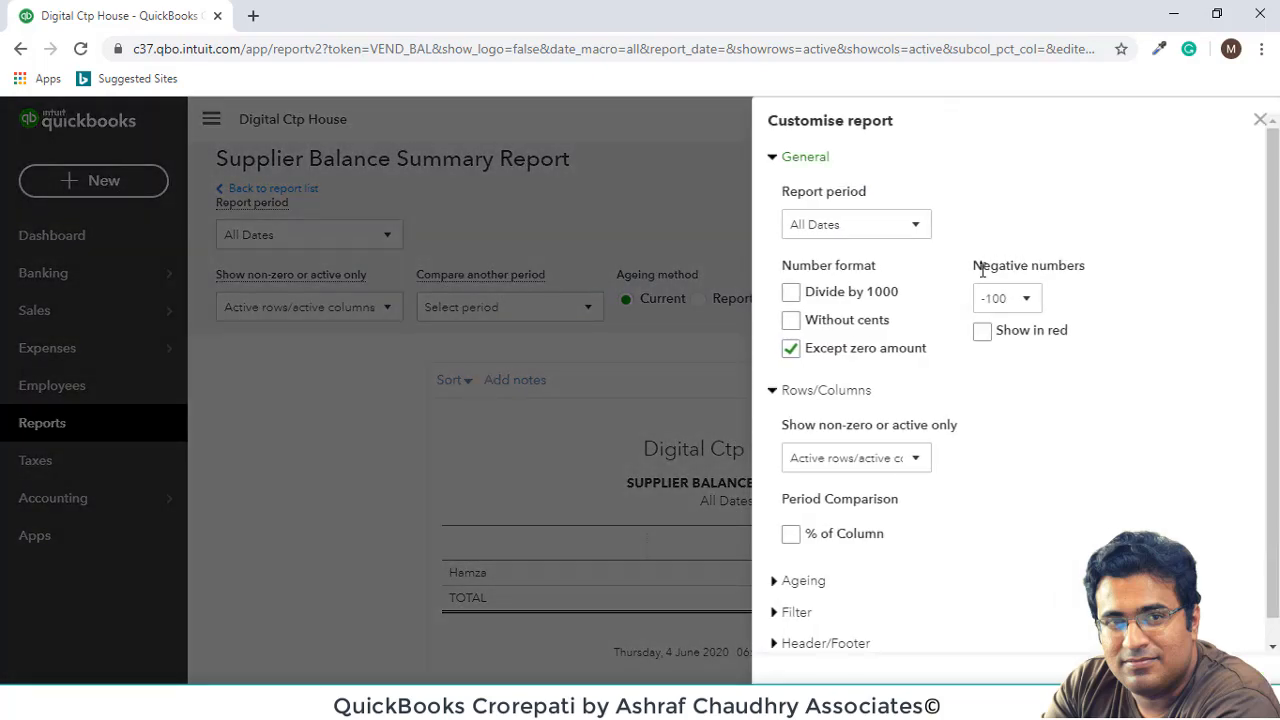
pyautogui.scroll(-1, 860, 320)
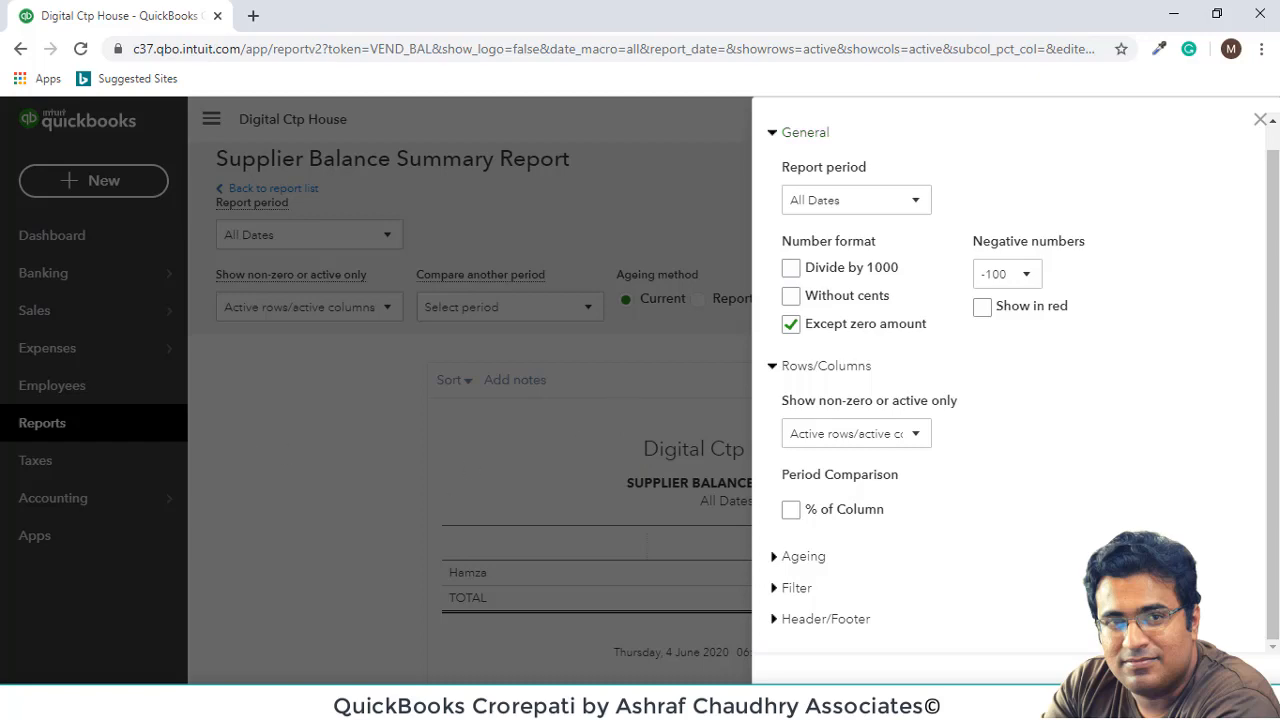
pyautogui.click(1260, 119)
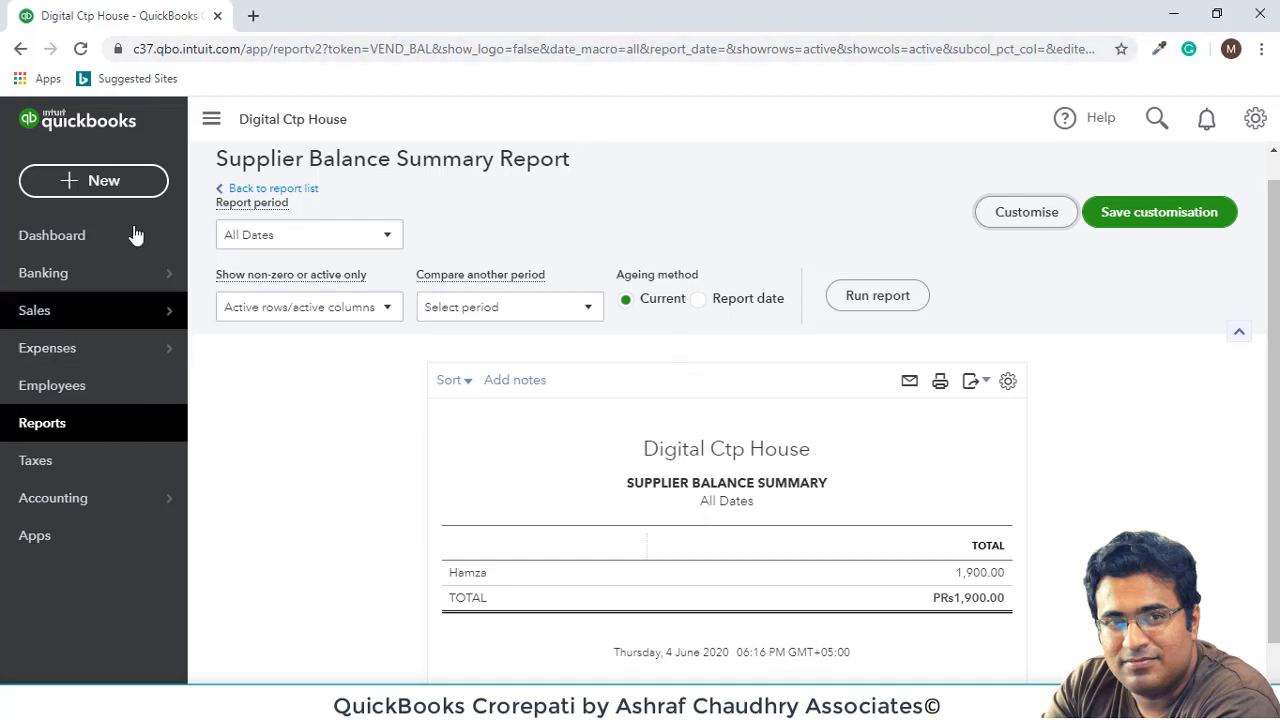
# - Return to the report list and open the Accounts payable ageing summary under What you owe
pyautogui.click(260, 189)
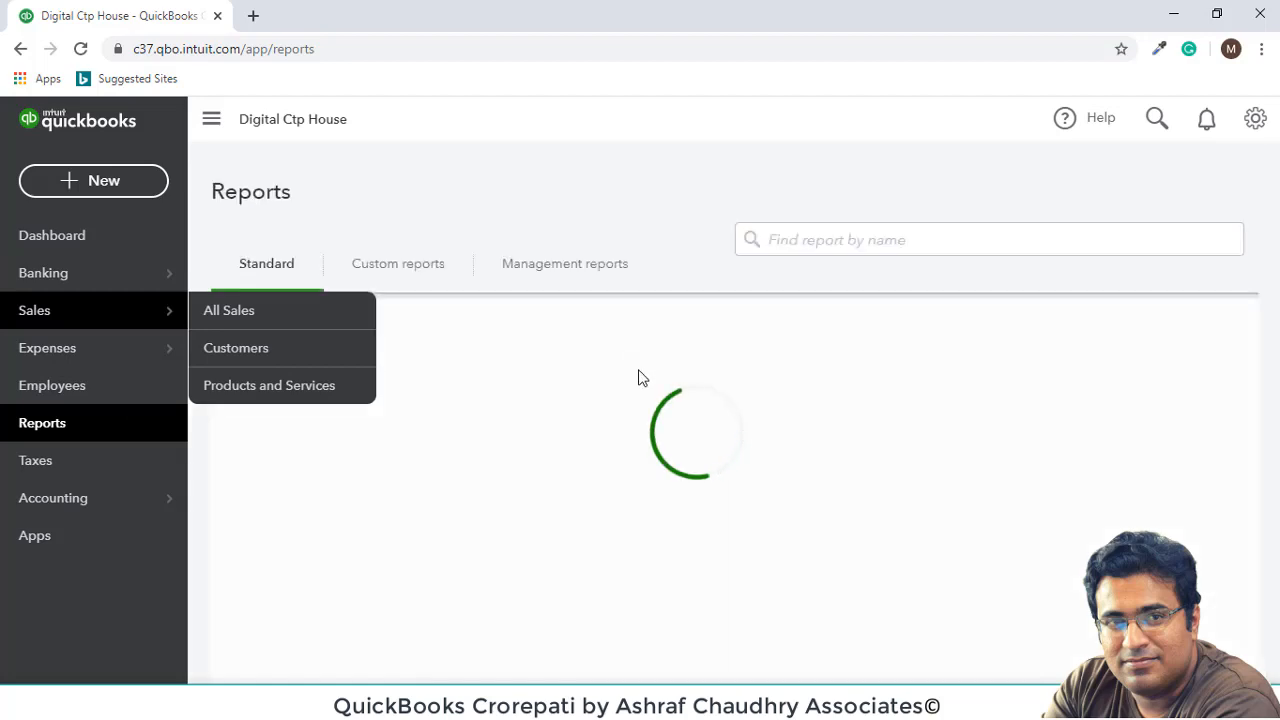
pyautogui.scroll(-15, 611, 449)
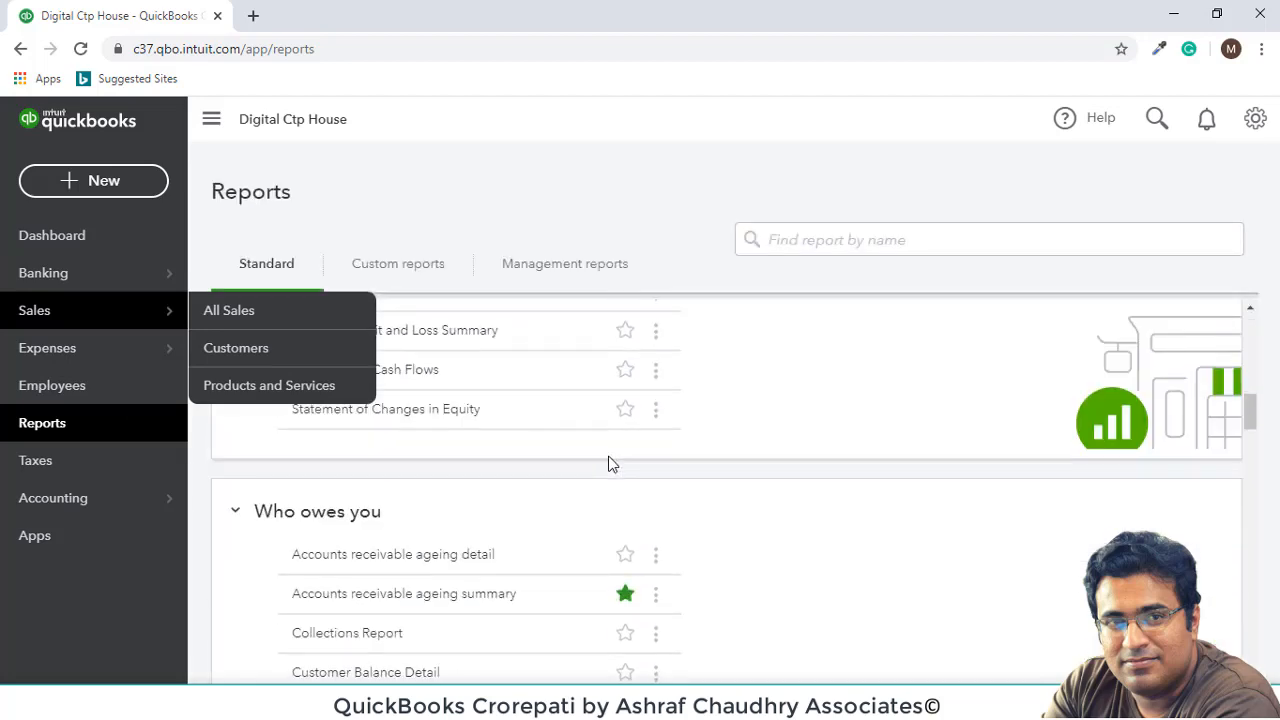
pyautogui.scroll(-15, 604, 467)
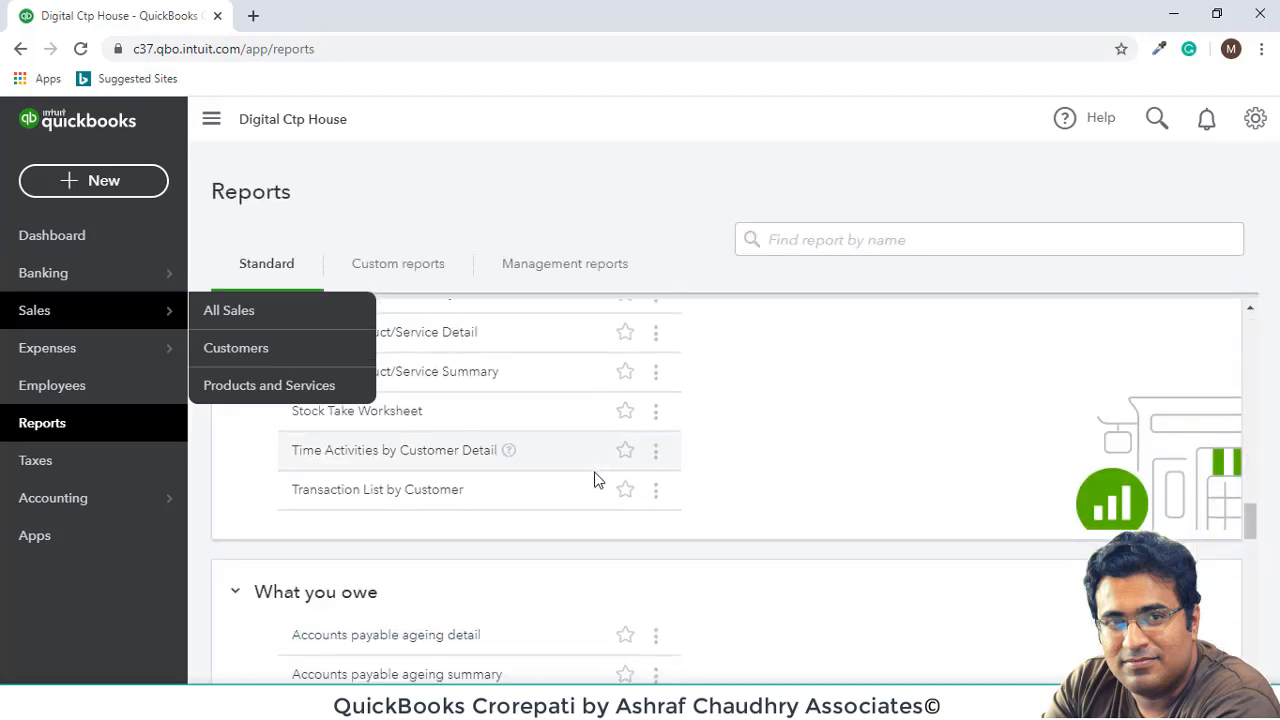
pyautogui.scroll(2, 500, 500)
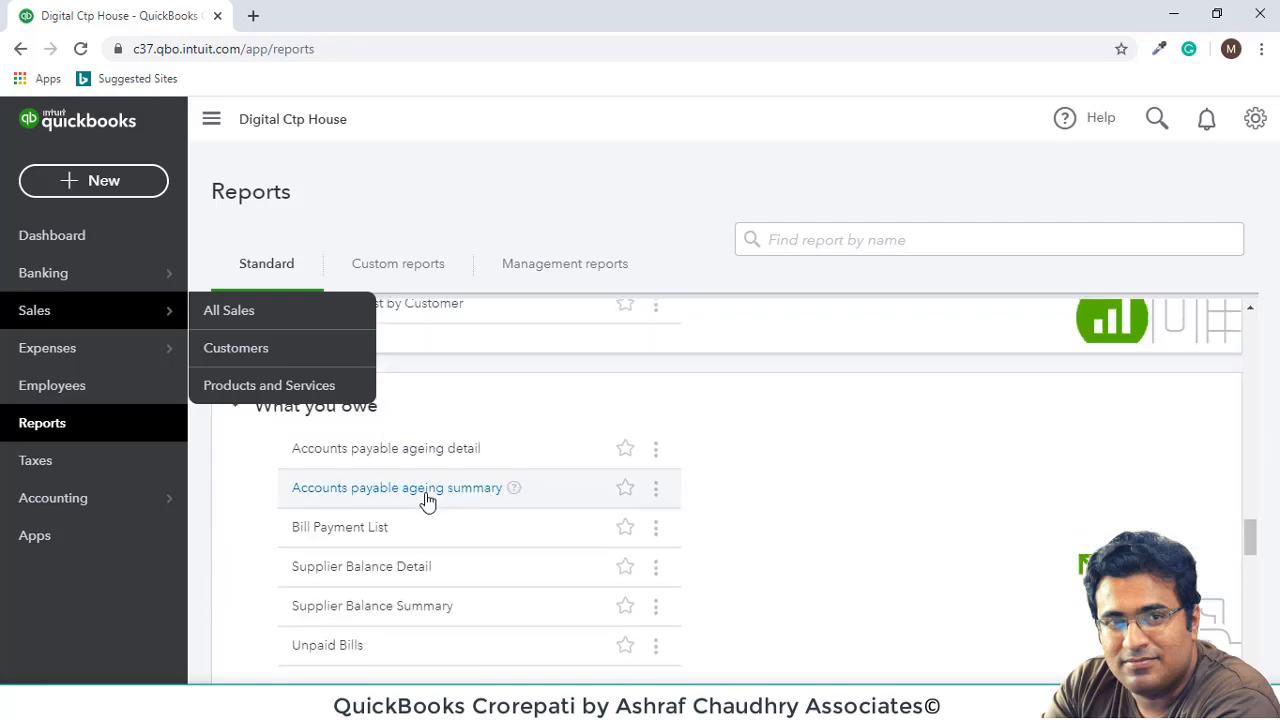
pyautogui.click(427, 490)
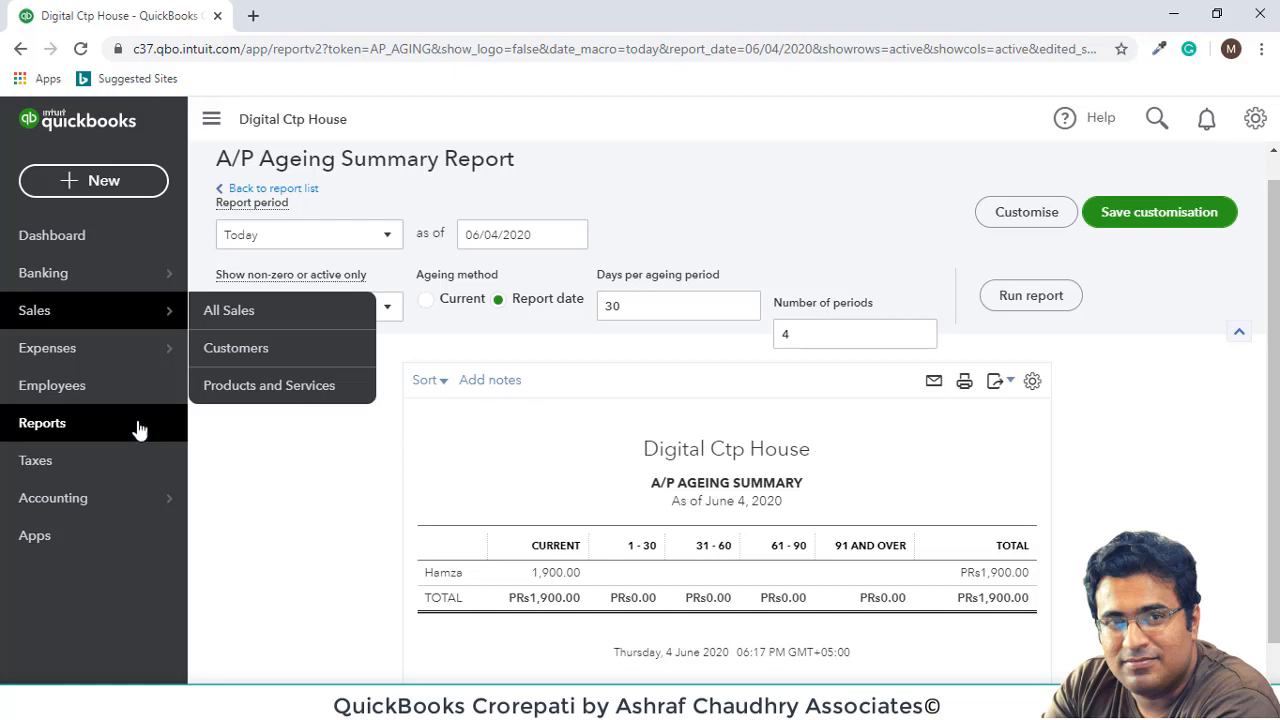
# - From the suppliers list, check the actions for the supplier with an open balance, then open that supplier's record and review its new transaction types
pyautogui.moveTo(115, 345)
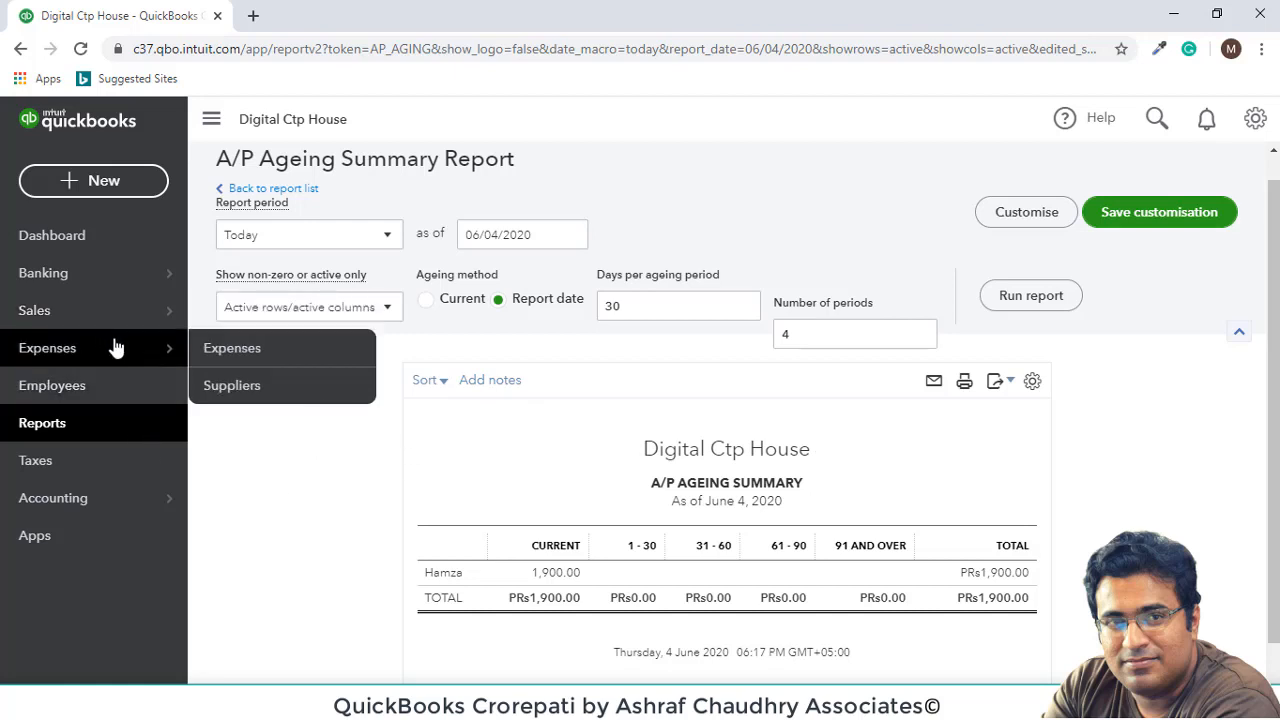
pyautogui.click(301, 385)
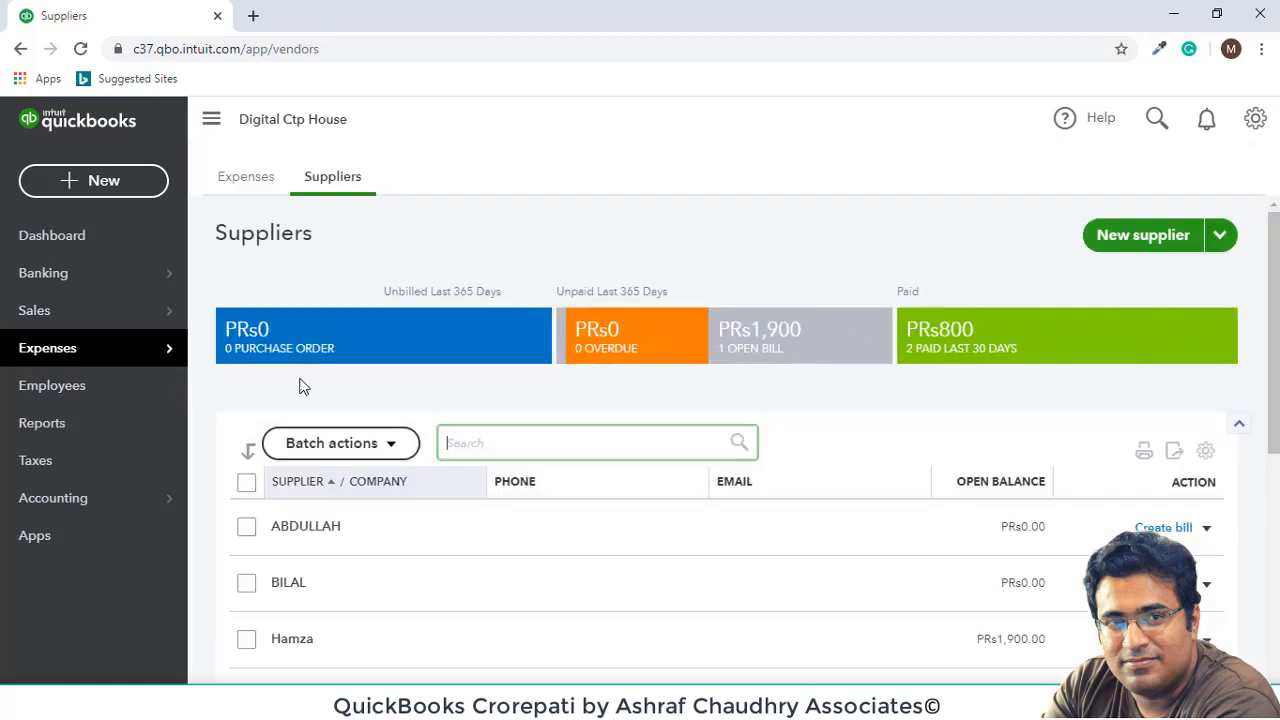
pyautogui.scroll(-2, 301, 385)
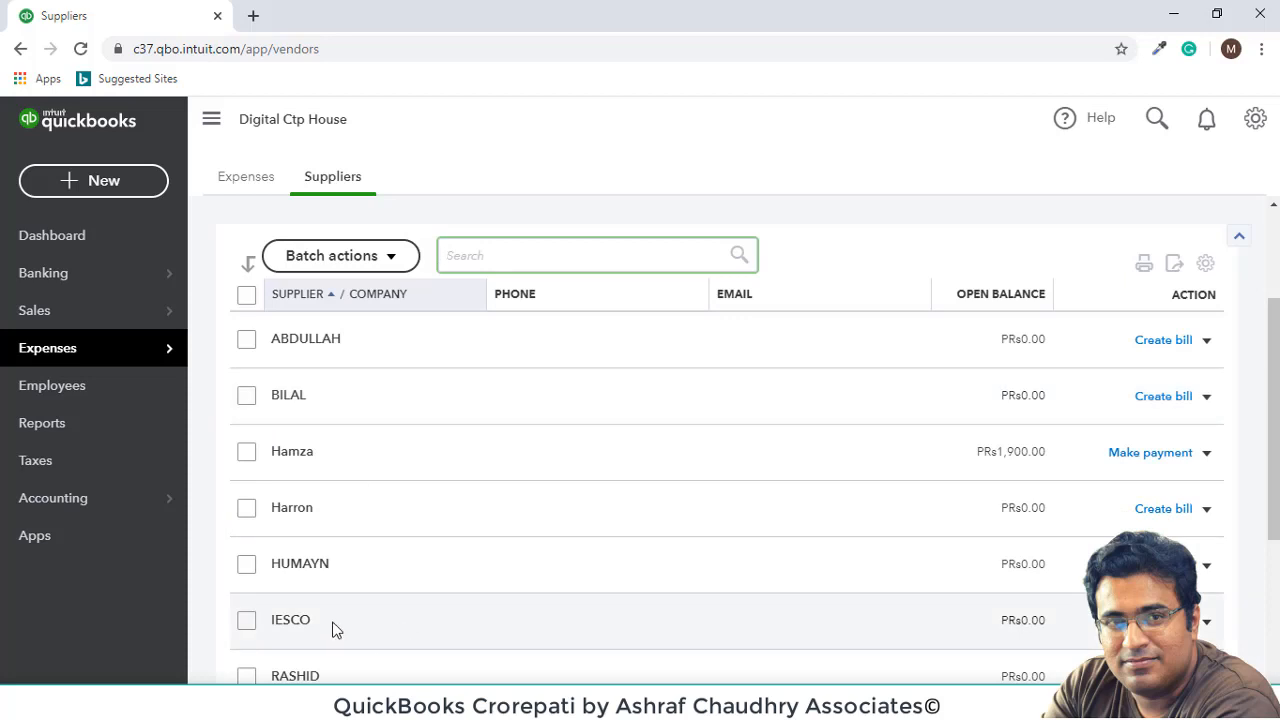
pyautogui.click(1206, 456)
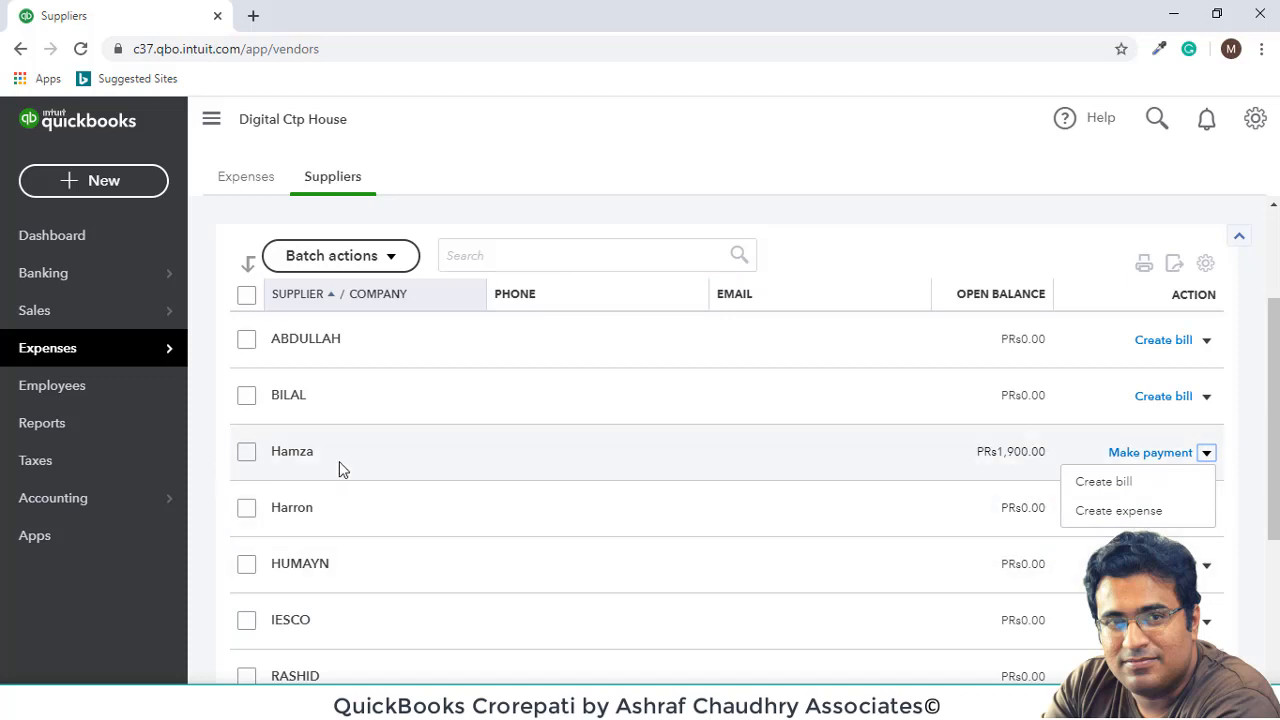
pyautogui.click(339, 461)
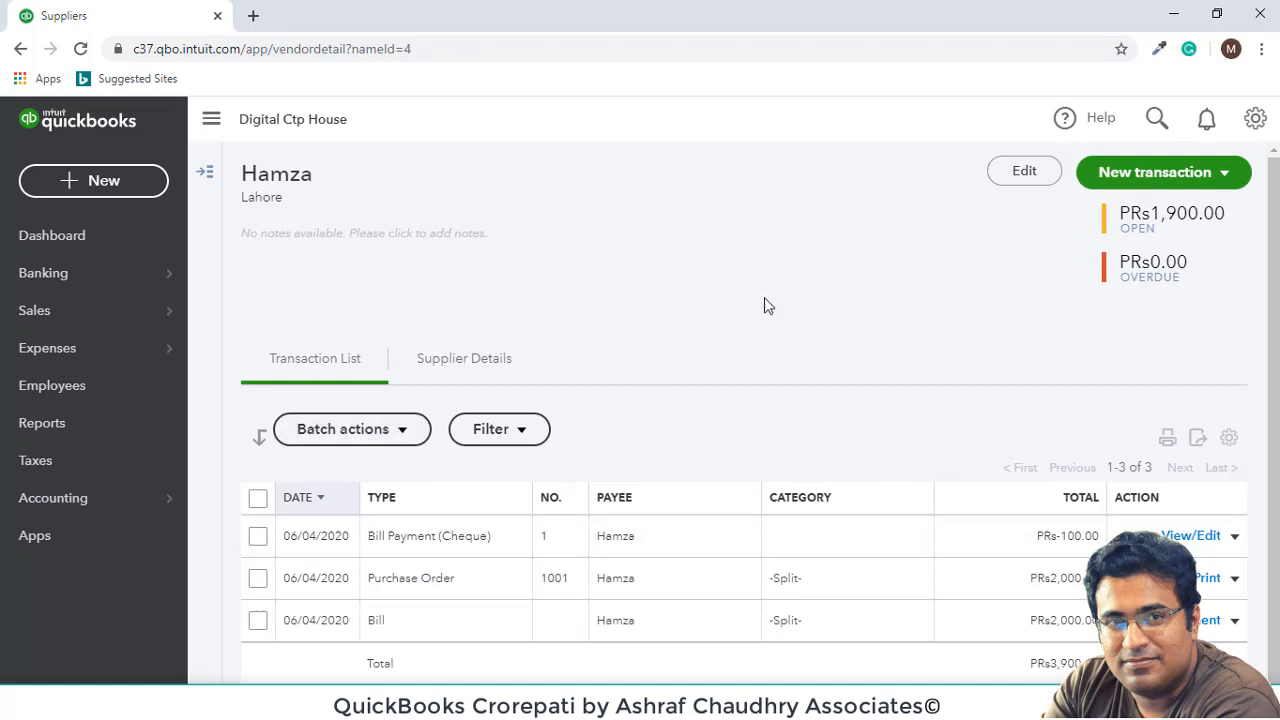
pyautogui.click(1230, 177)
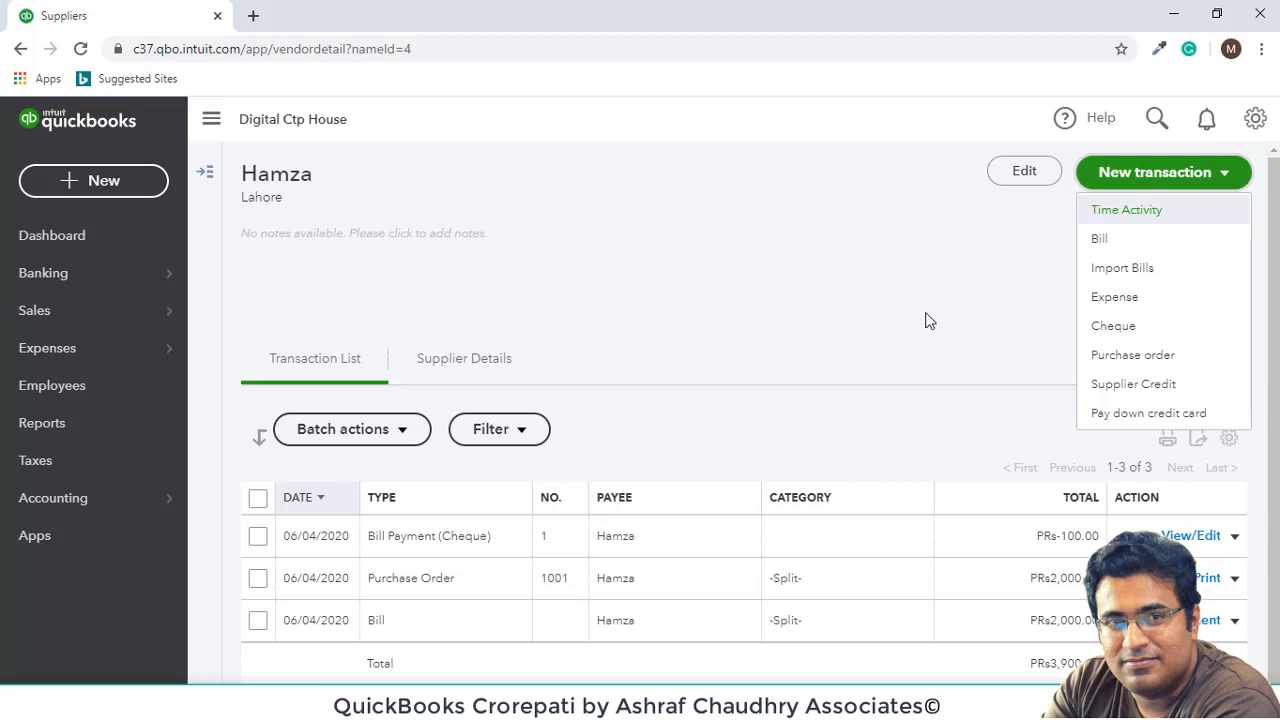
# - Open the IESCO supplier record from the suppliers list and start a new bill for it
pyautogui.moveTo(70, 352)
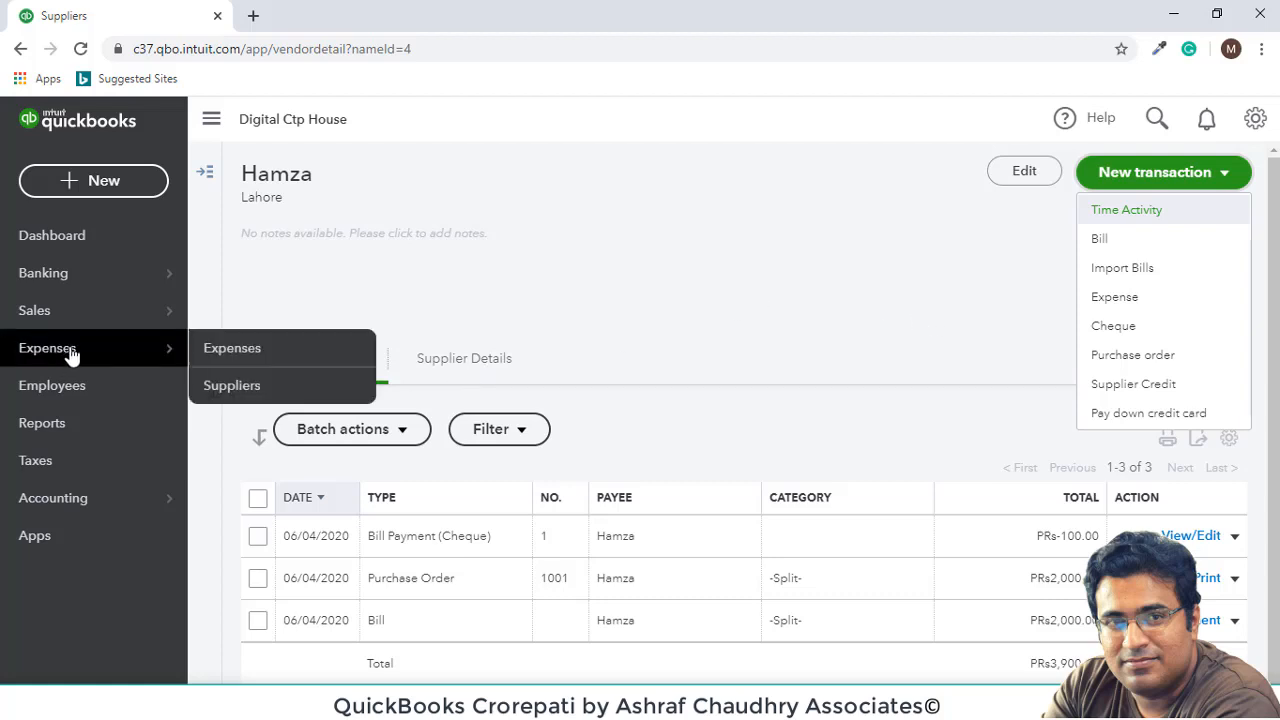
pyautogui.click(262, 388)
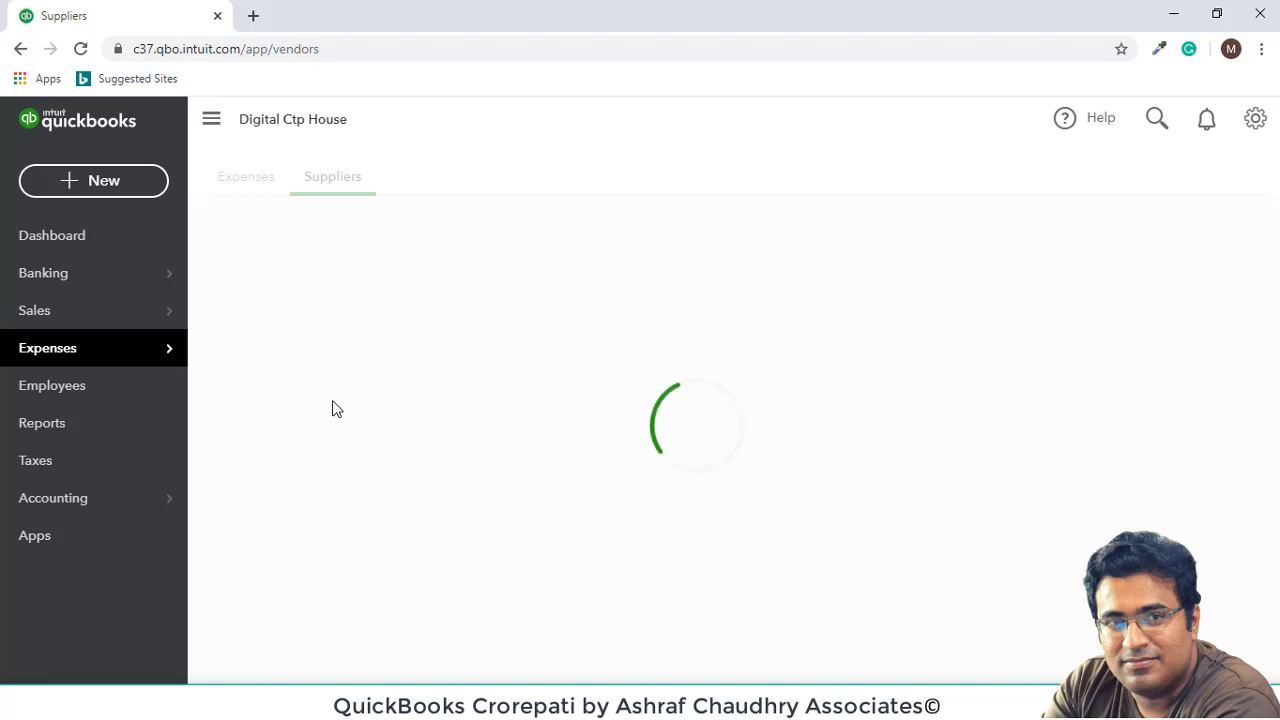
pyautogui.scroll(-5, 332, 408)
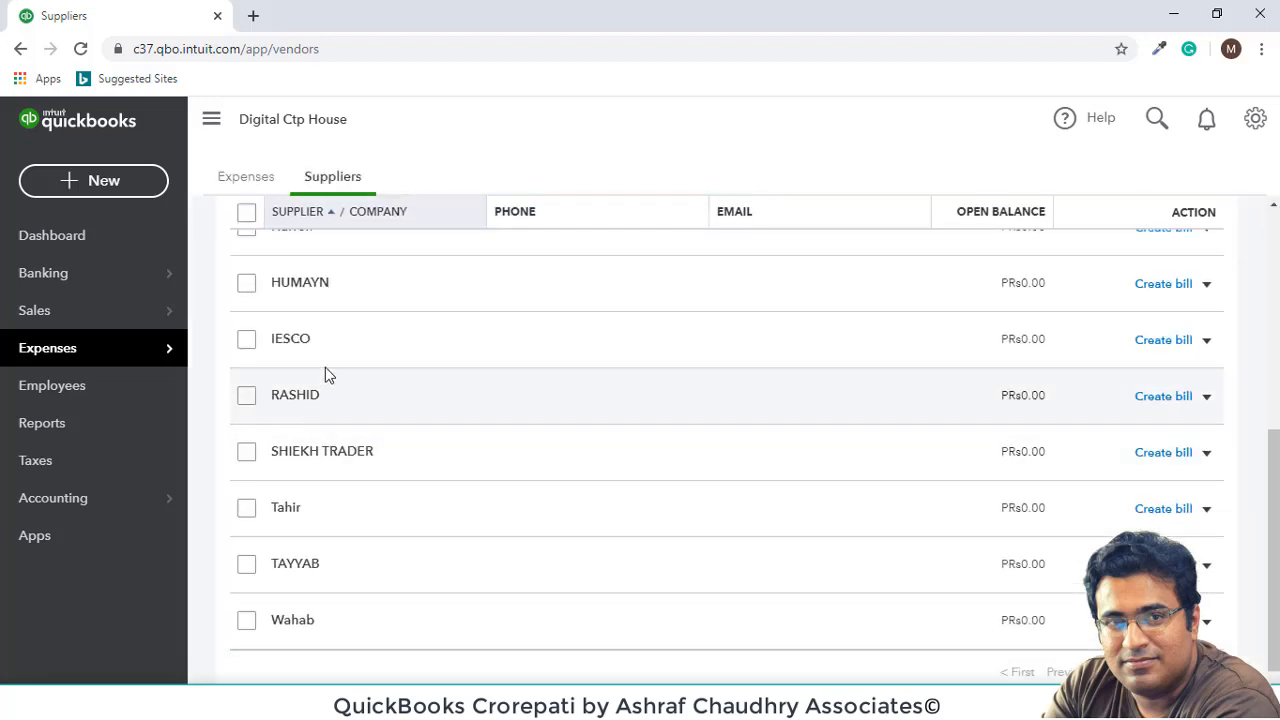
pyautogui.click(345, 346)
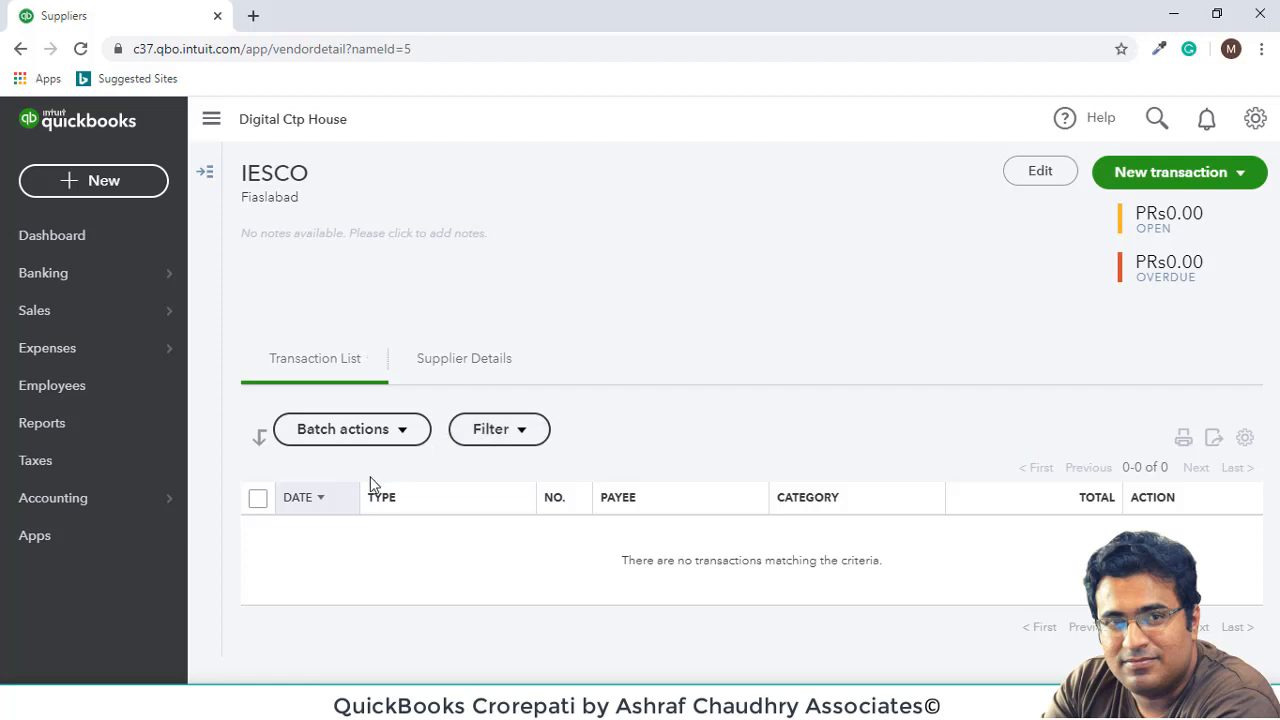
pyautogui.click(1184, 178)
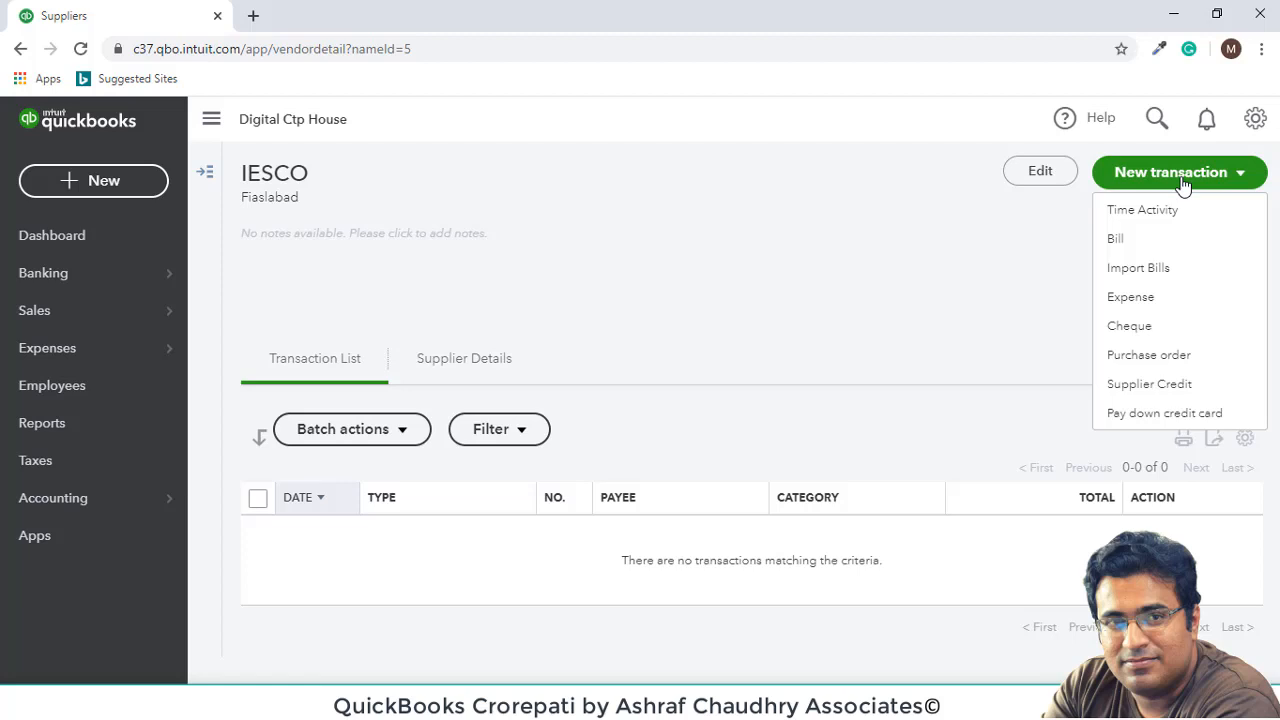
pyautogui.click(1138, 248)
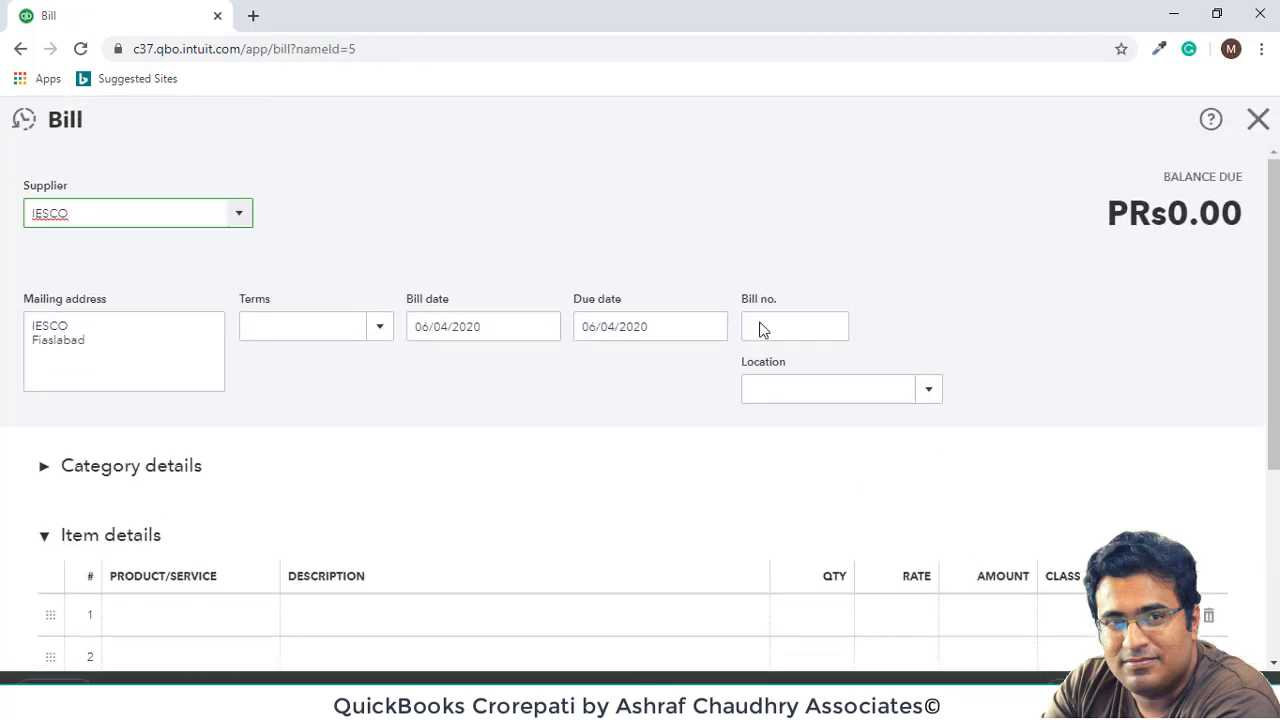
# - Collapse the bill's item details and expand its category details
pyautogui.scroll(-3, 95, 540)
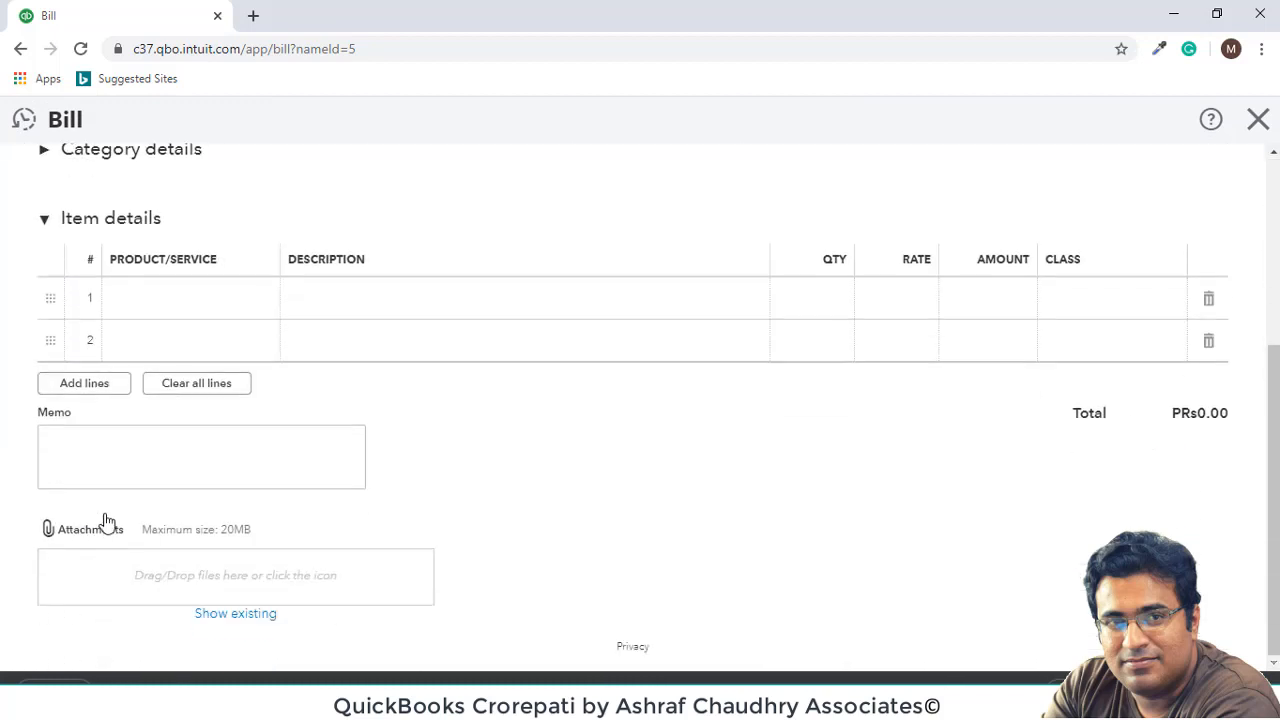
pyautogui.click(106, 226)
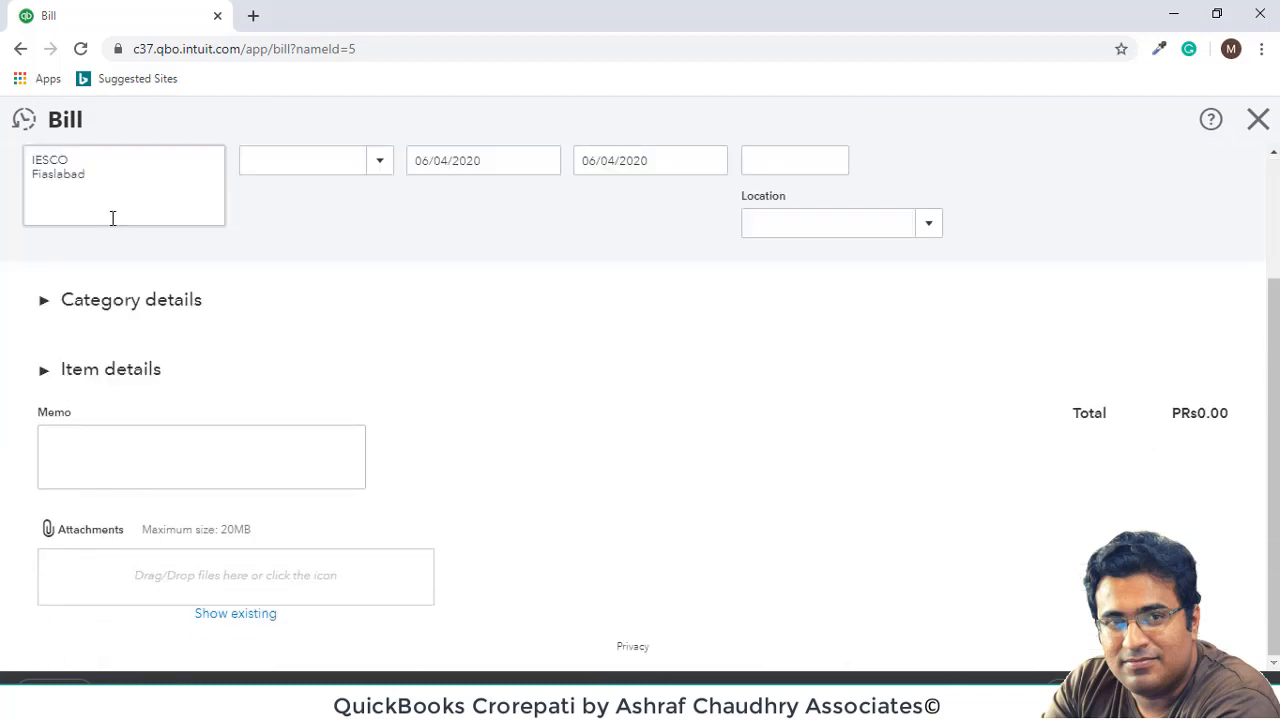
pyautogui.click(115, 306)
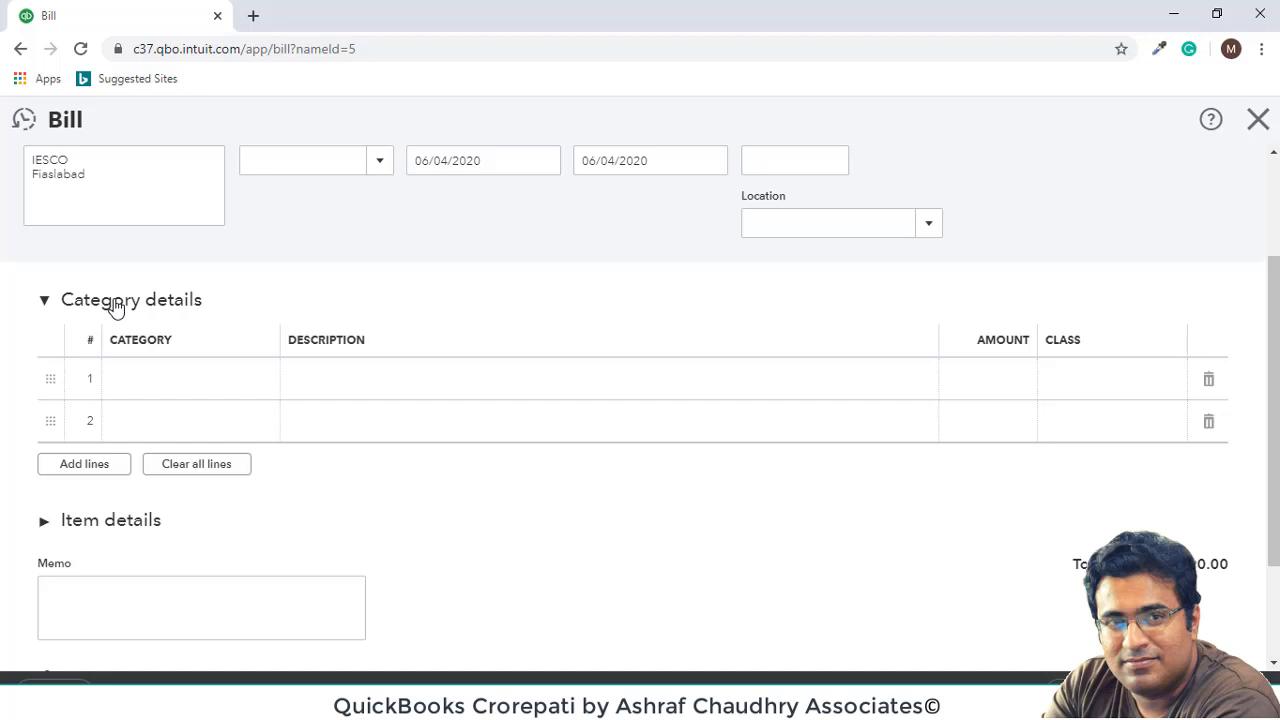
# - Look for an electricity account in the first category line's list and start adding a new account
pyautogui.click(250, 376)
pyautogui.click(276, 383)
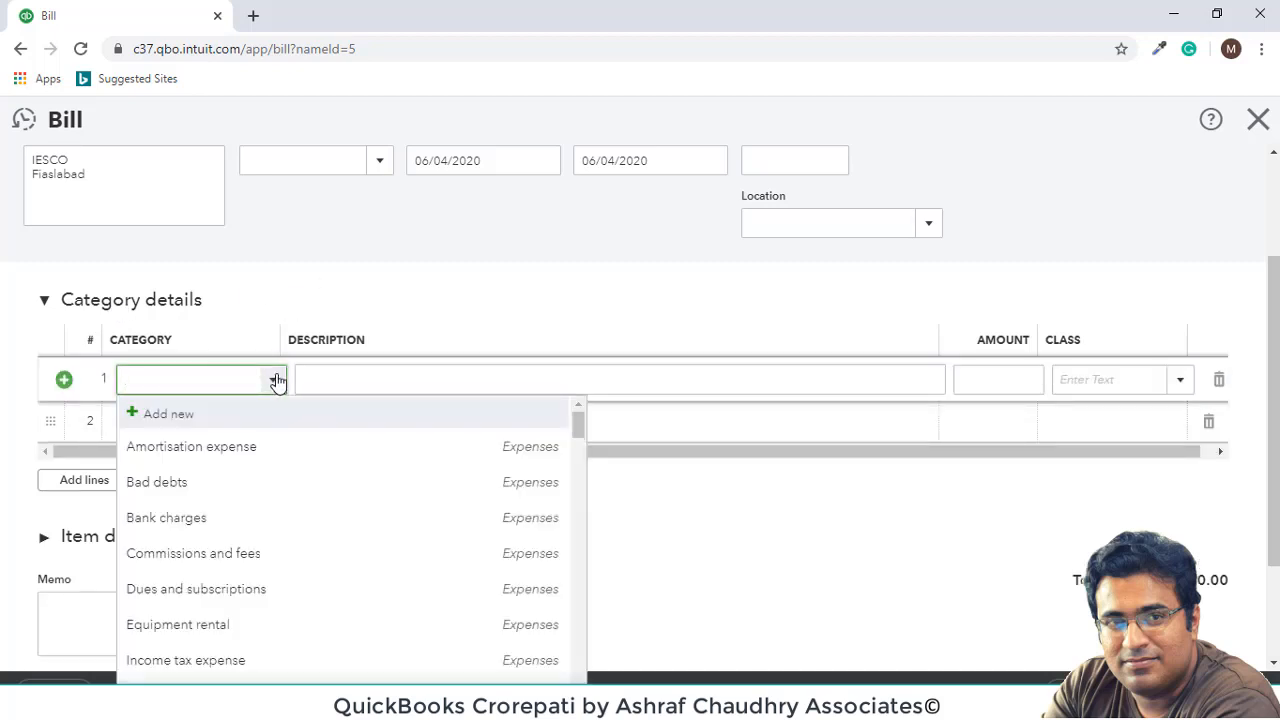
pyautogui.write('ELC')
pyautogui.press('BackSpace')
pyautogui.press('BackSpace')
pyautogui.press('BackSpace')
pyautogui.scroll(-3, 214, 491)
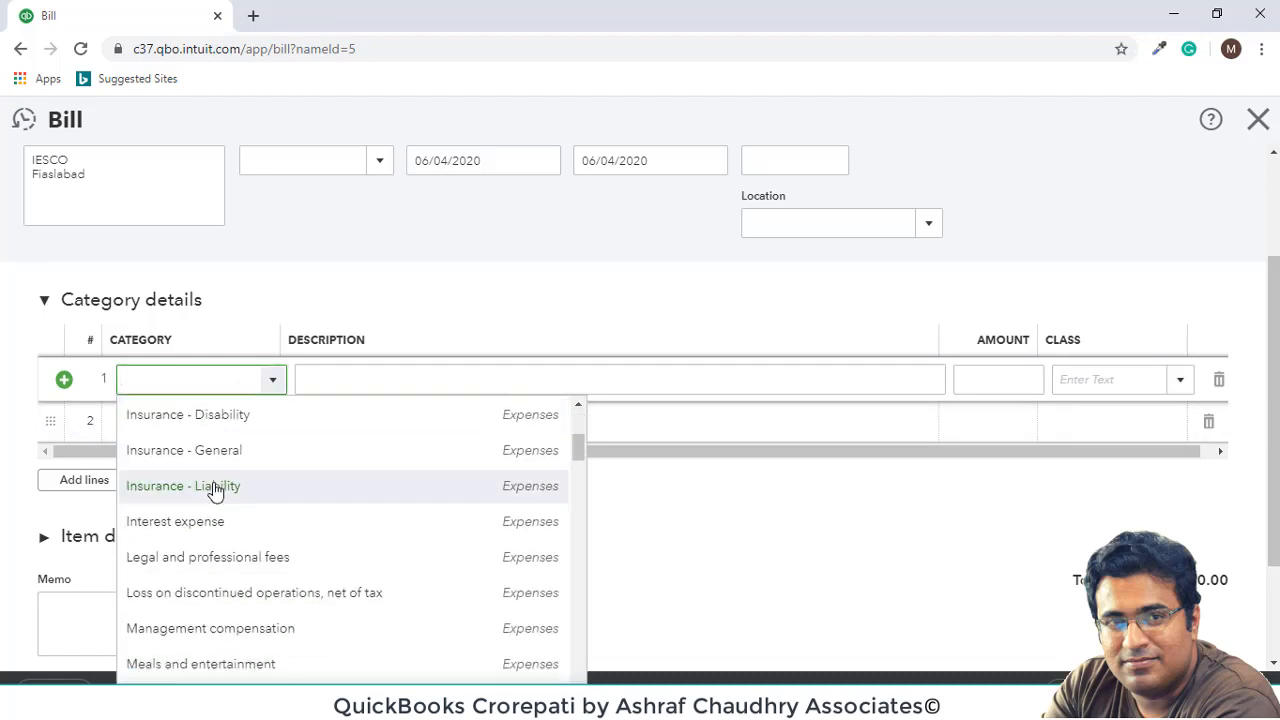
pyautogui.scroll(-3, 206, 493)
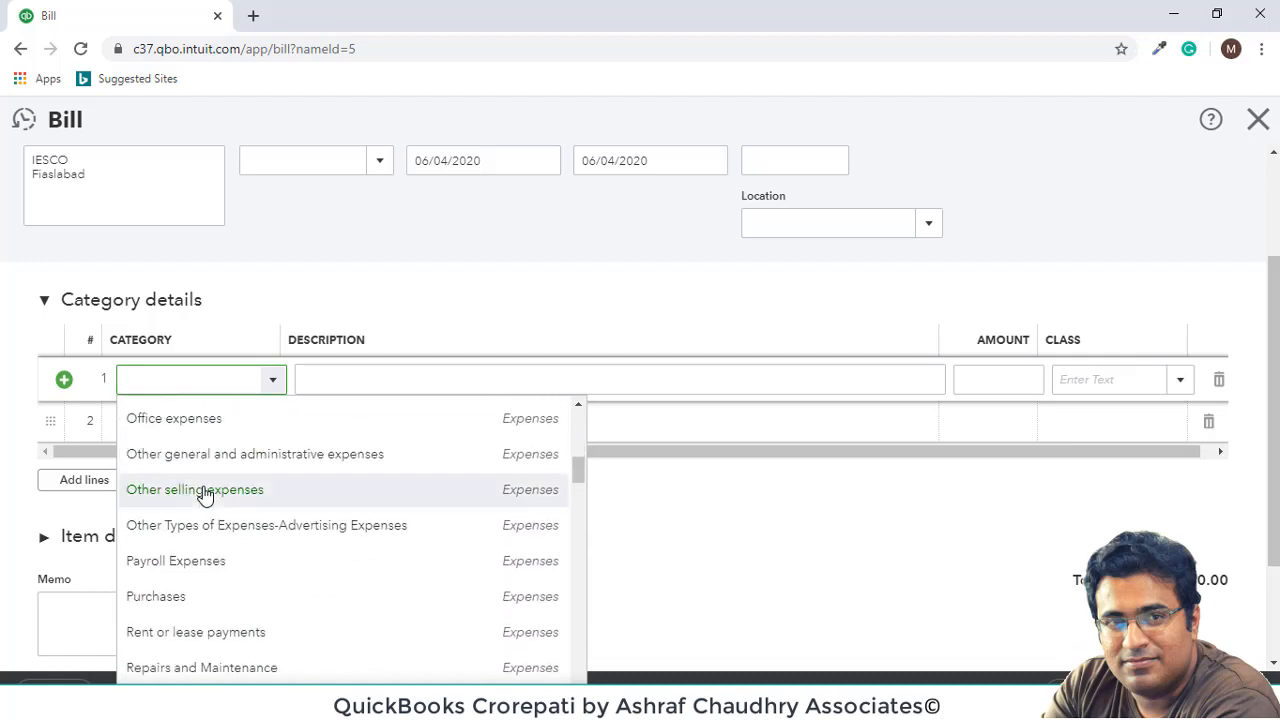
pyautogui.scroll(6, 202, 493)
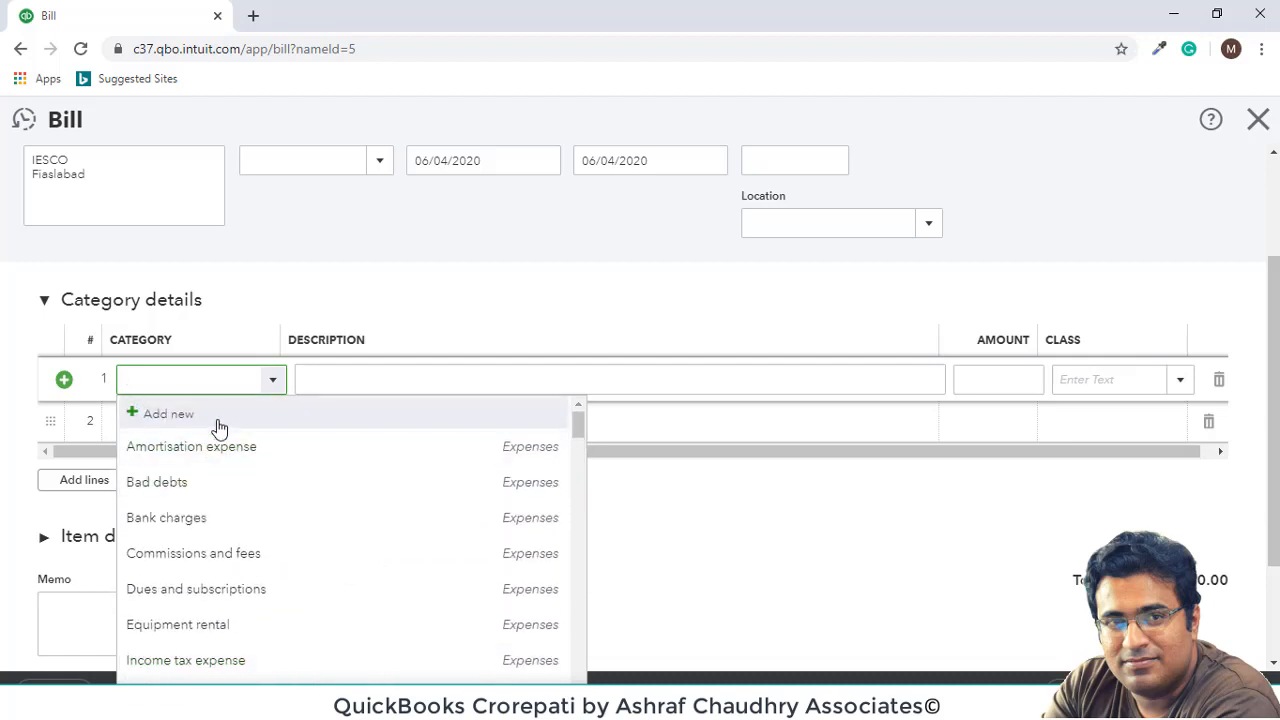
pyautogui.click(221, 416)
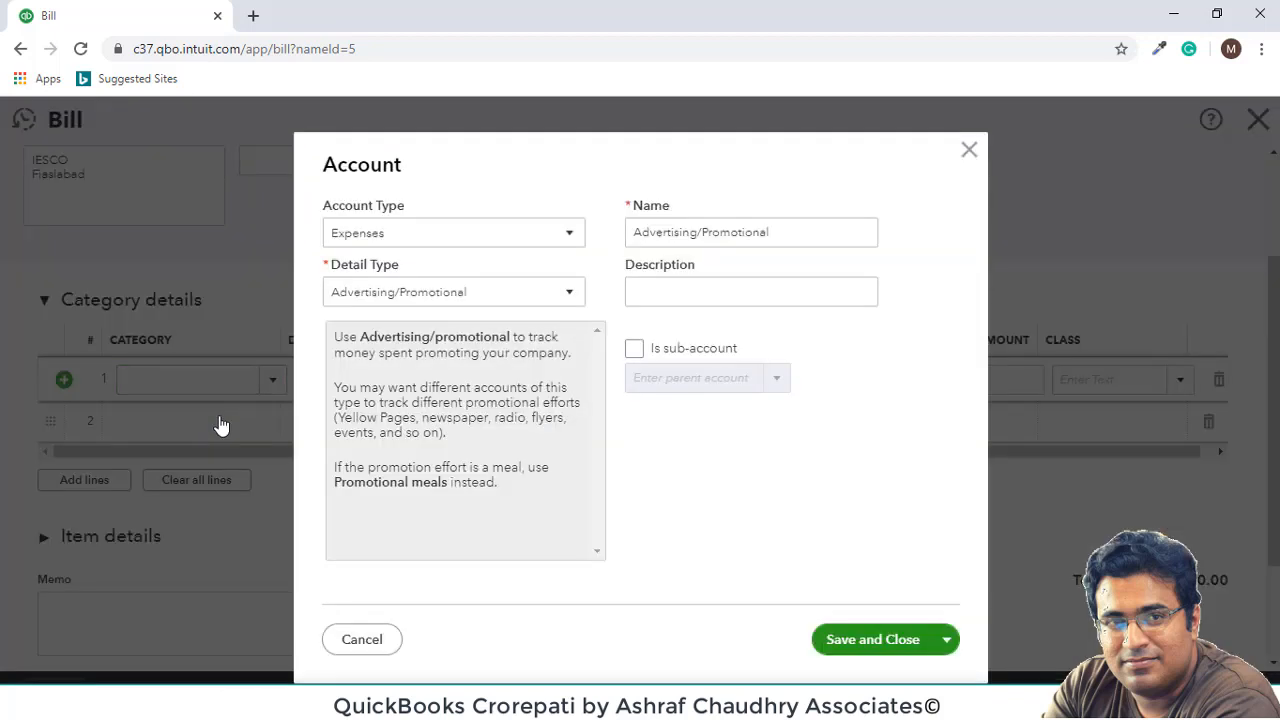
# - Set the new expense account's detail type to Utilities
pyautogui.click(569, 295)
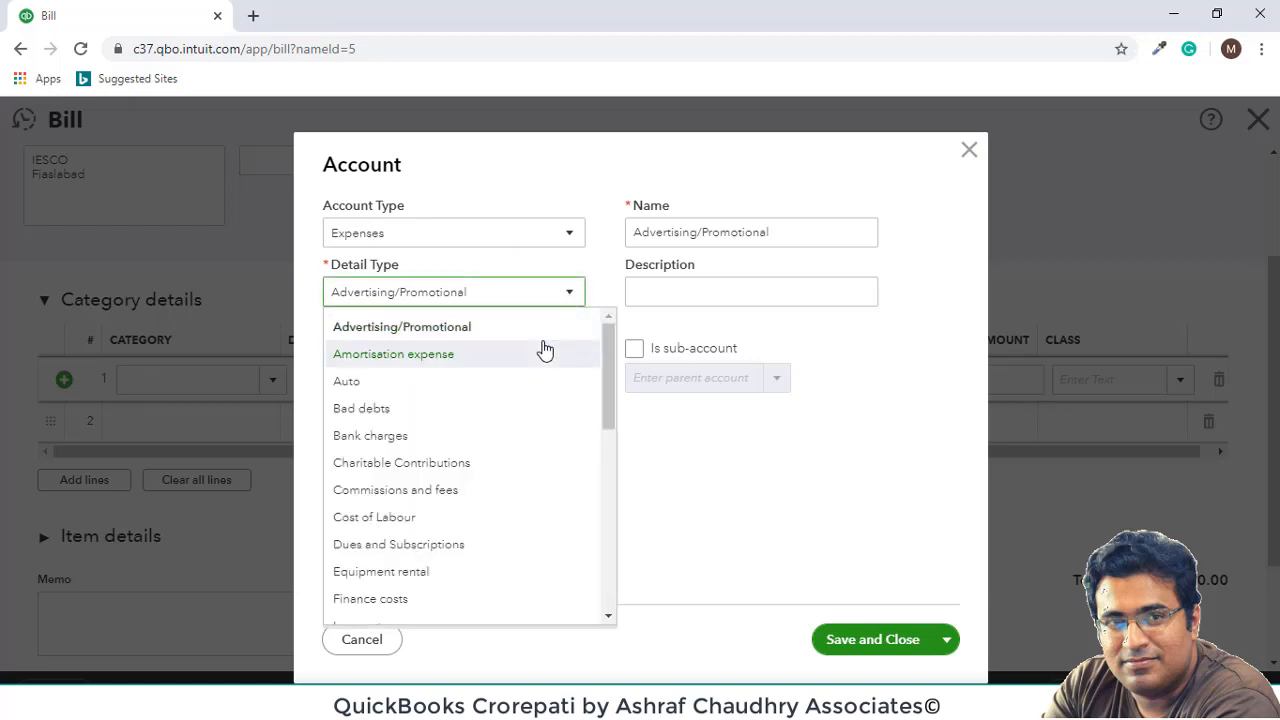
pyautogui.scroll(-1, 543, 348)
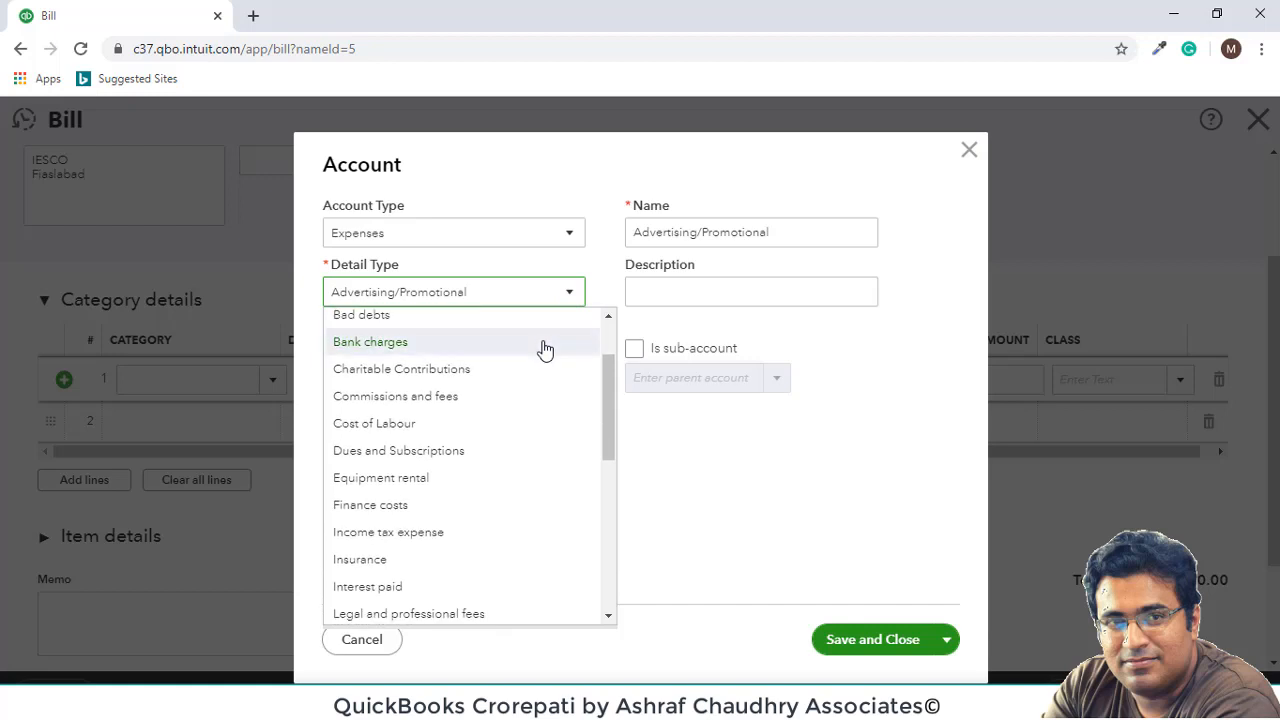
pyautogui.scroll(-2, 543, 348)
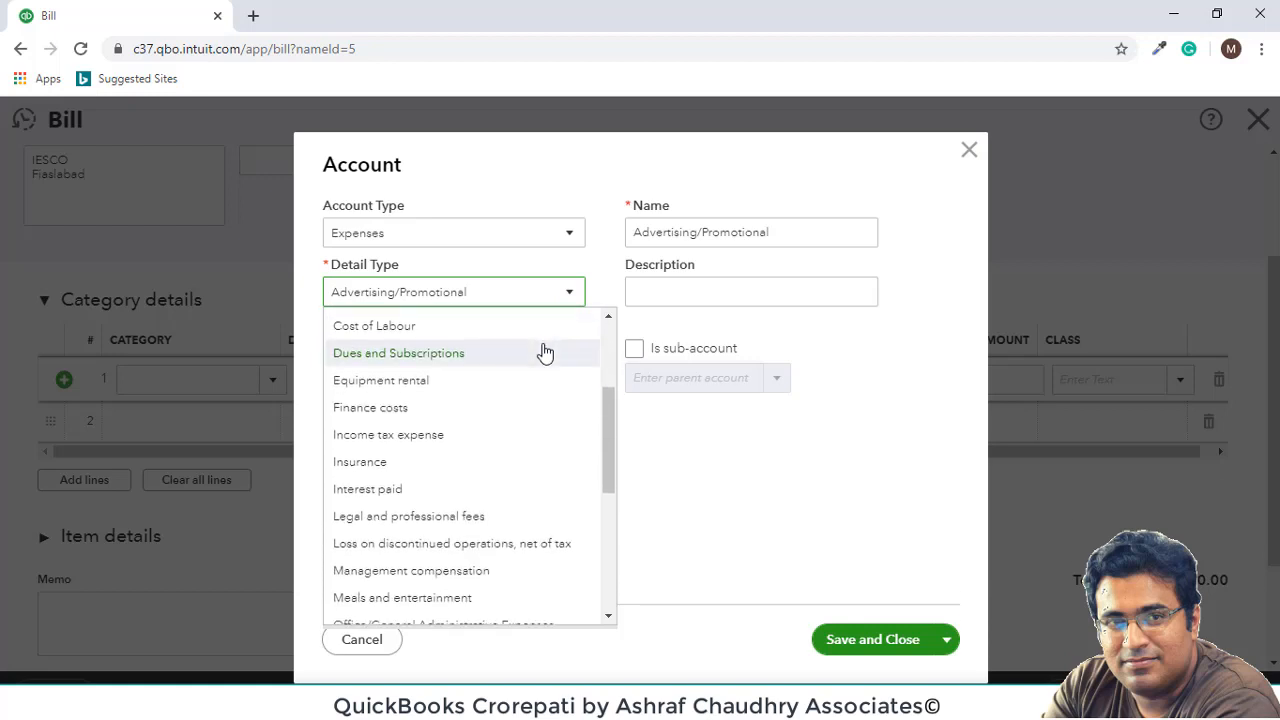
pyautogui.scroll(-1, 543, 350)
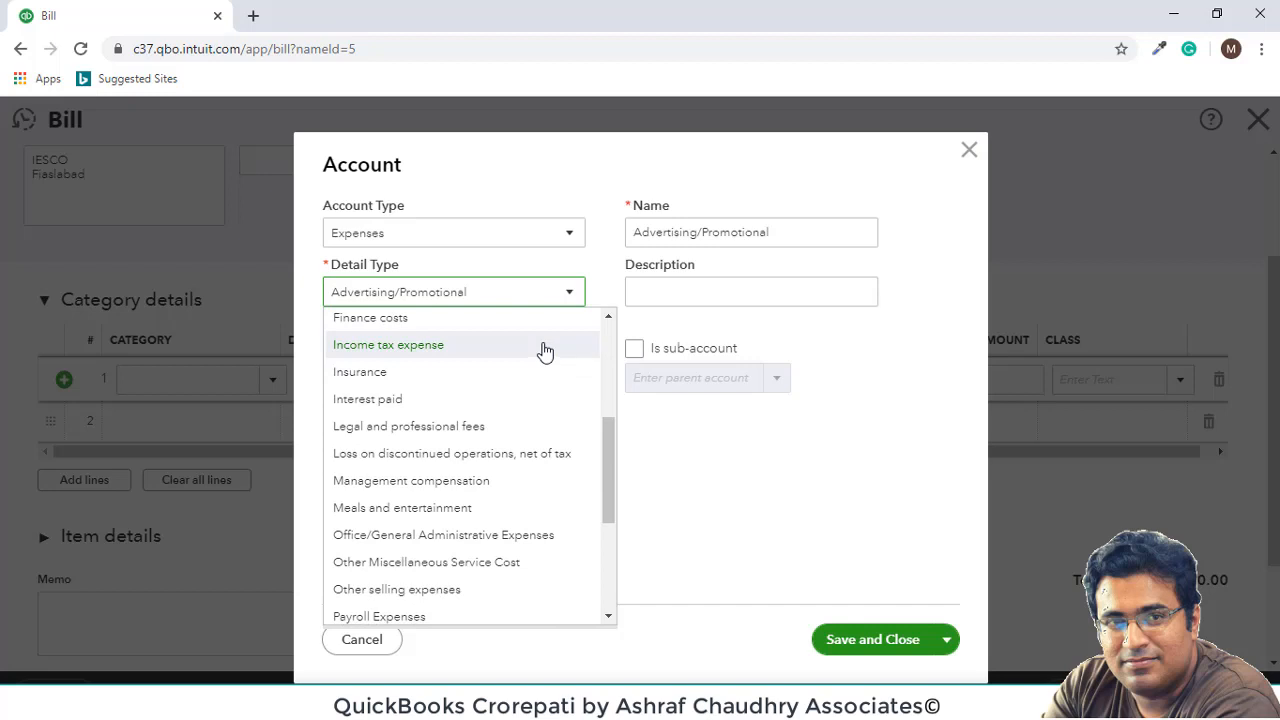
pyautogui.scroll(-3, 543, 358)
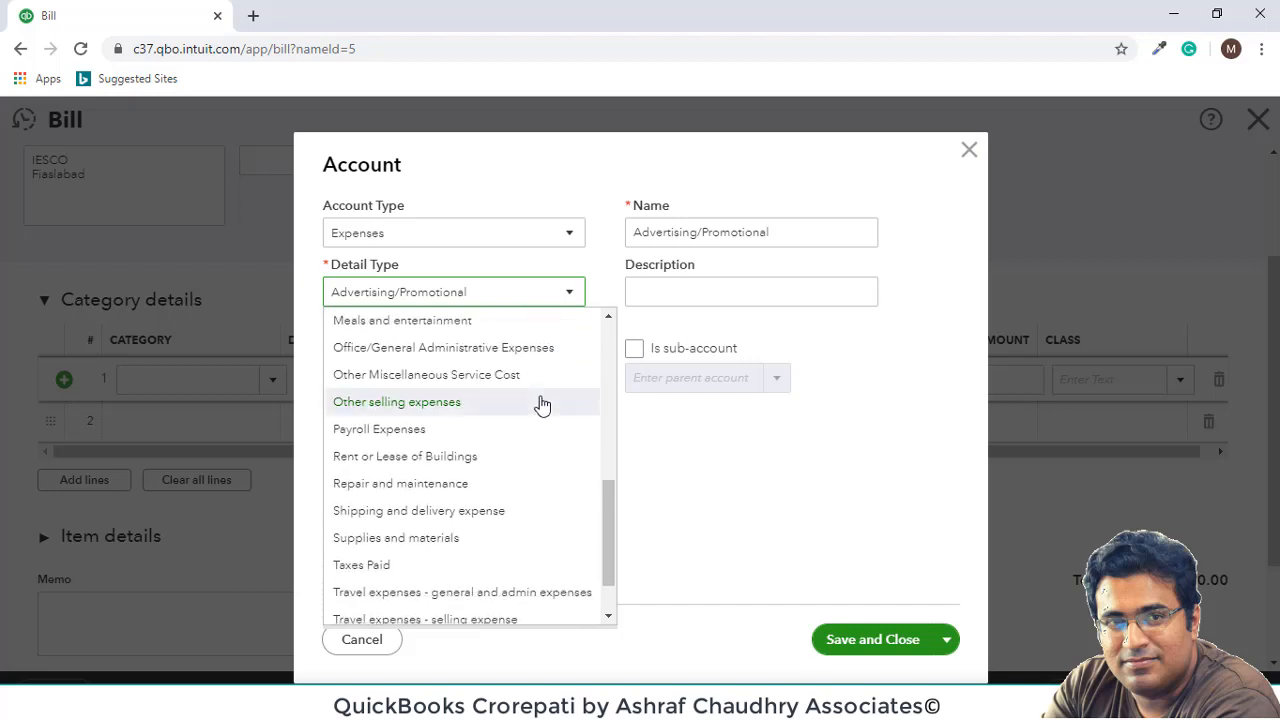
pyautogui.scroll(-1, 488, 470)
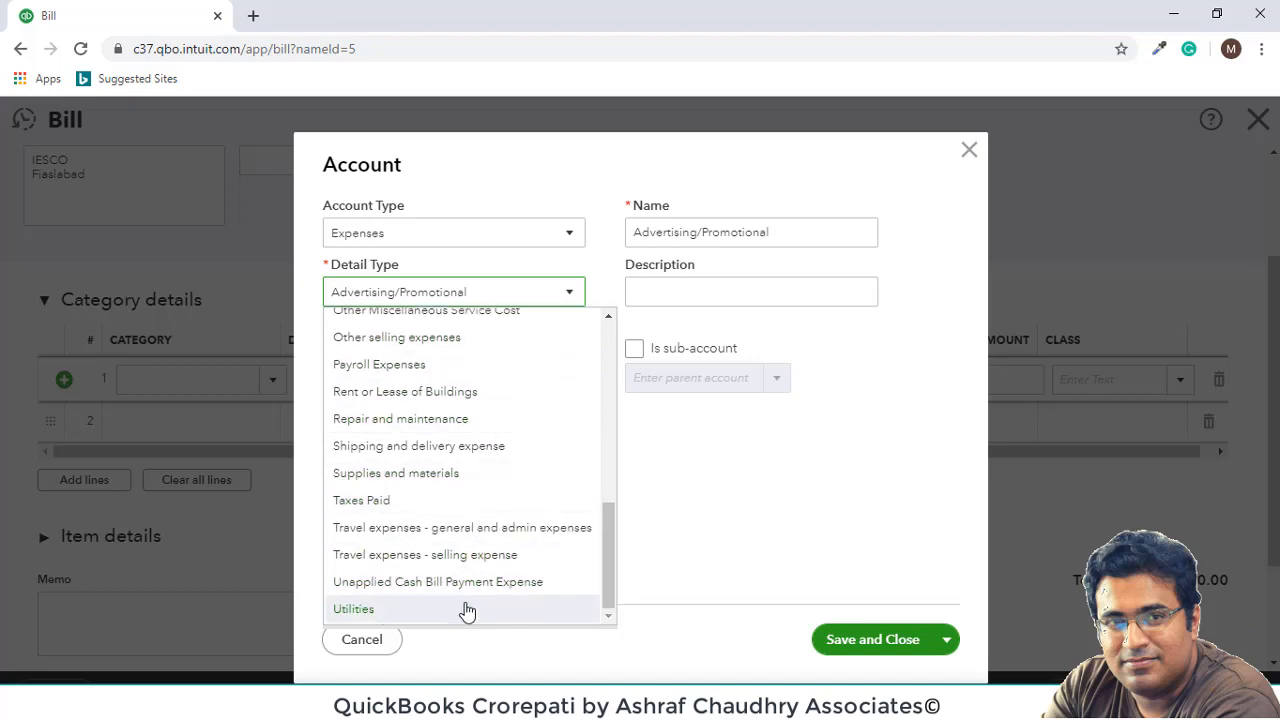
pyautogui.click(467, 610)
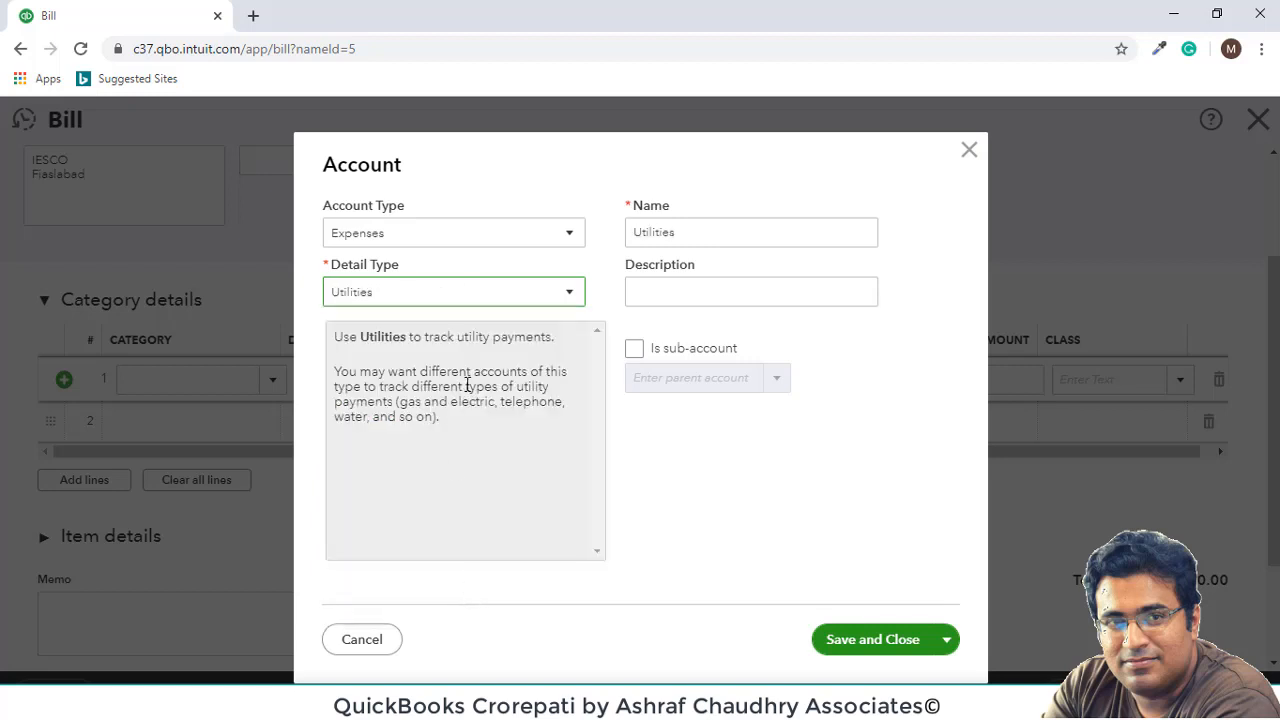
# - Describe the new Utilities account as "Electricity Expenses and Telephone" and try to save it
pyautogui.click(738, 233)
pyautogui.doubleClick(738, 233)
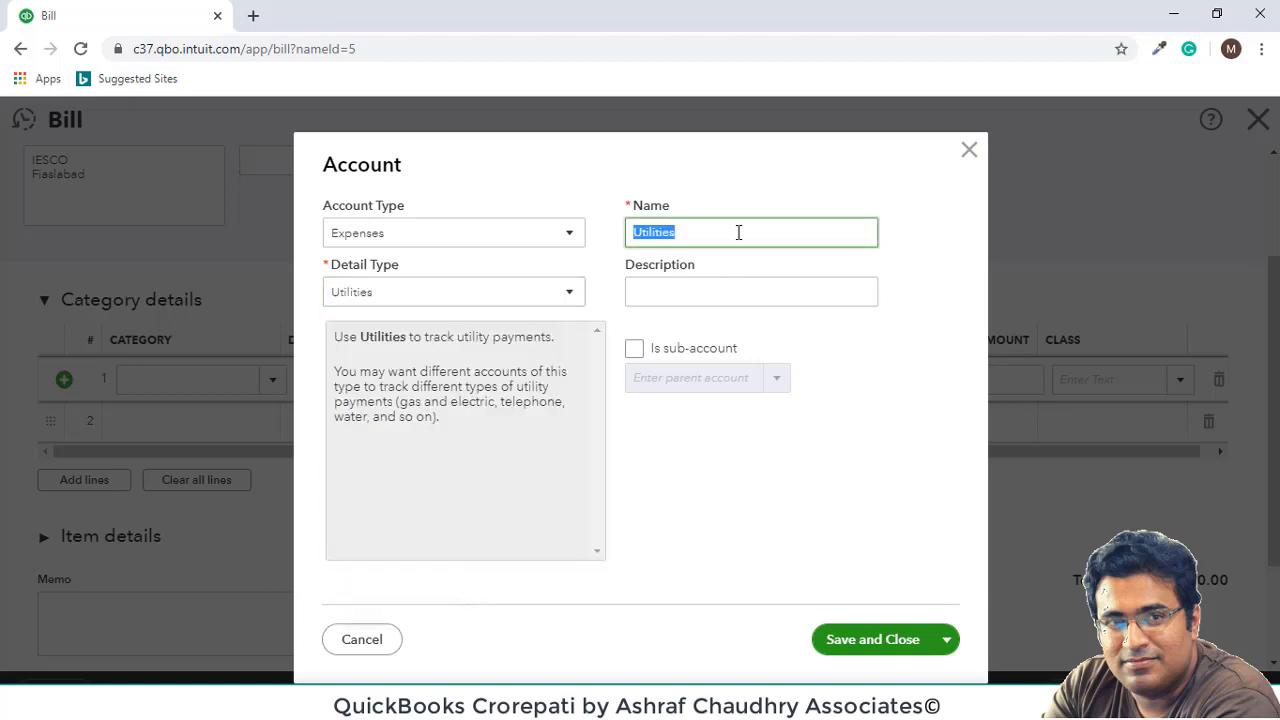
pyautogui.click(737, 232)
pyautogui.click(720, 287)
pyautogui.write('El')
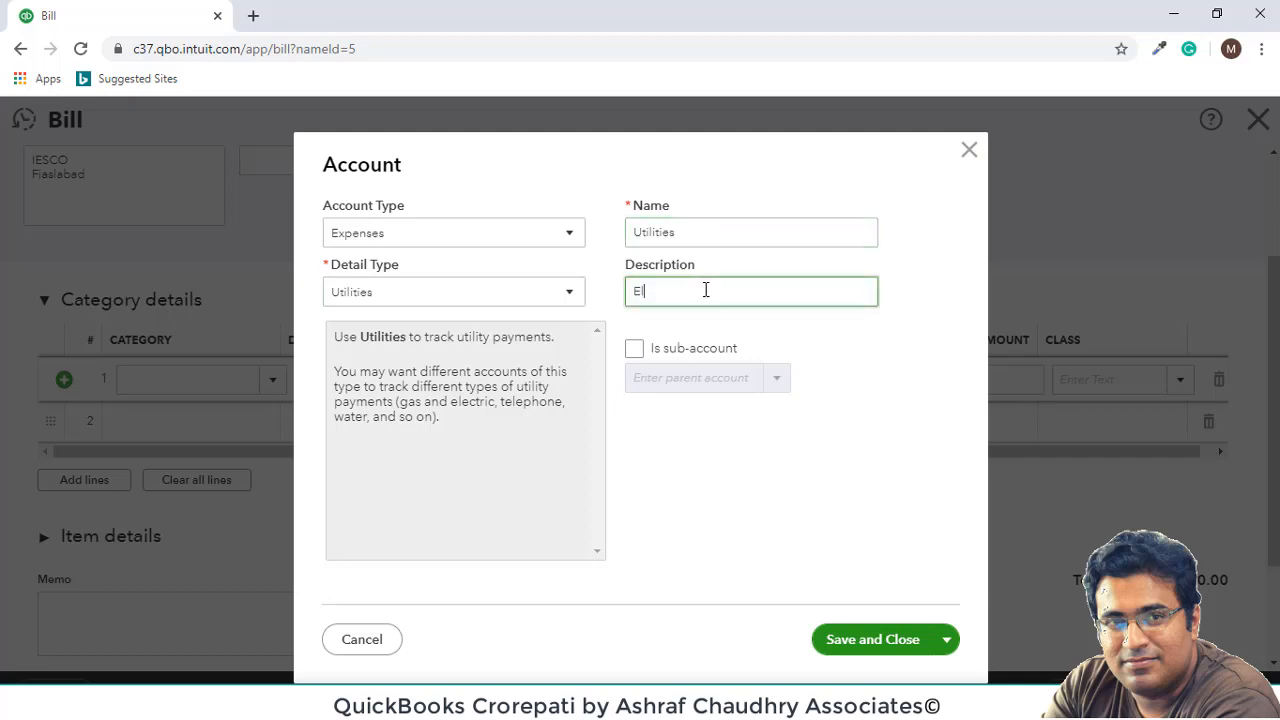
pyautogui.write('e')
pyautogui.press('BackSpace')
pyautogui.write('ctri')
pyautogui.press('BackSpace')
pyautogui.press('BackSpace')
pyautogui.press('BackSpace')
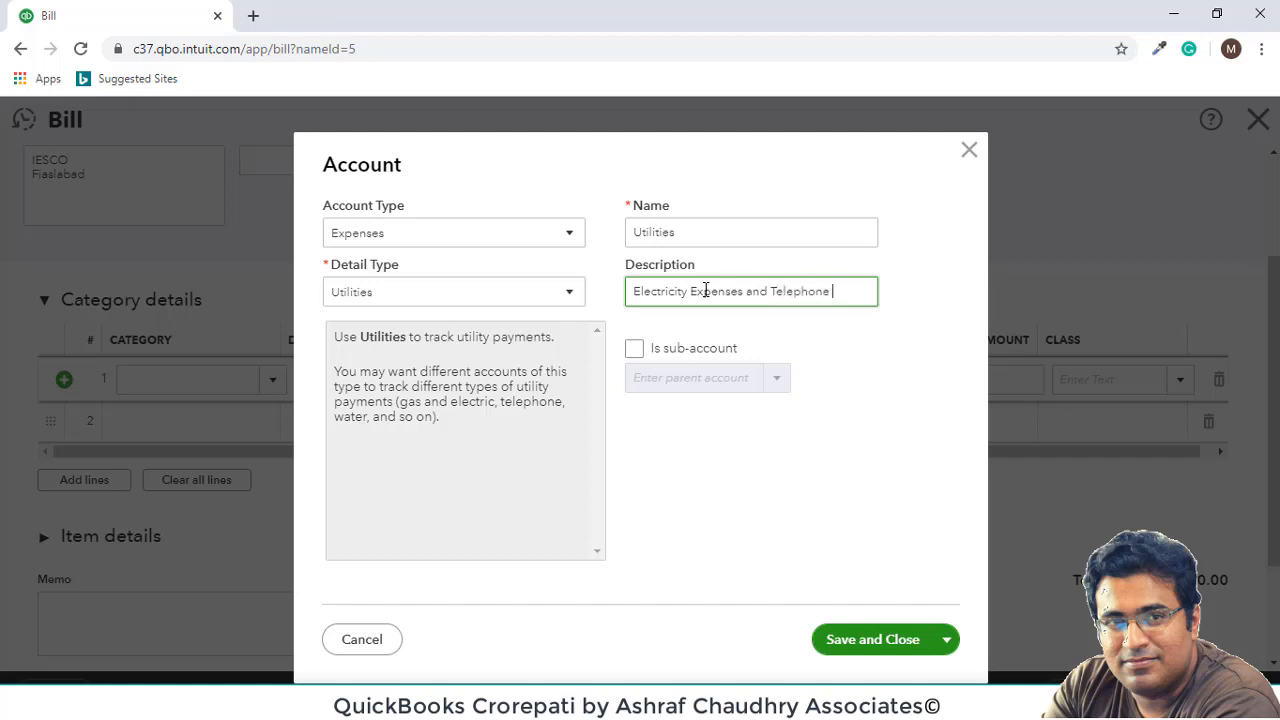
pyautogui.click(880, 641)
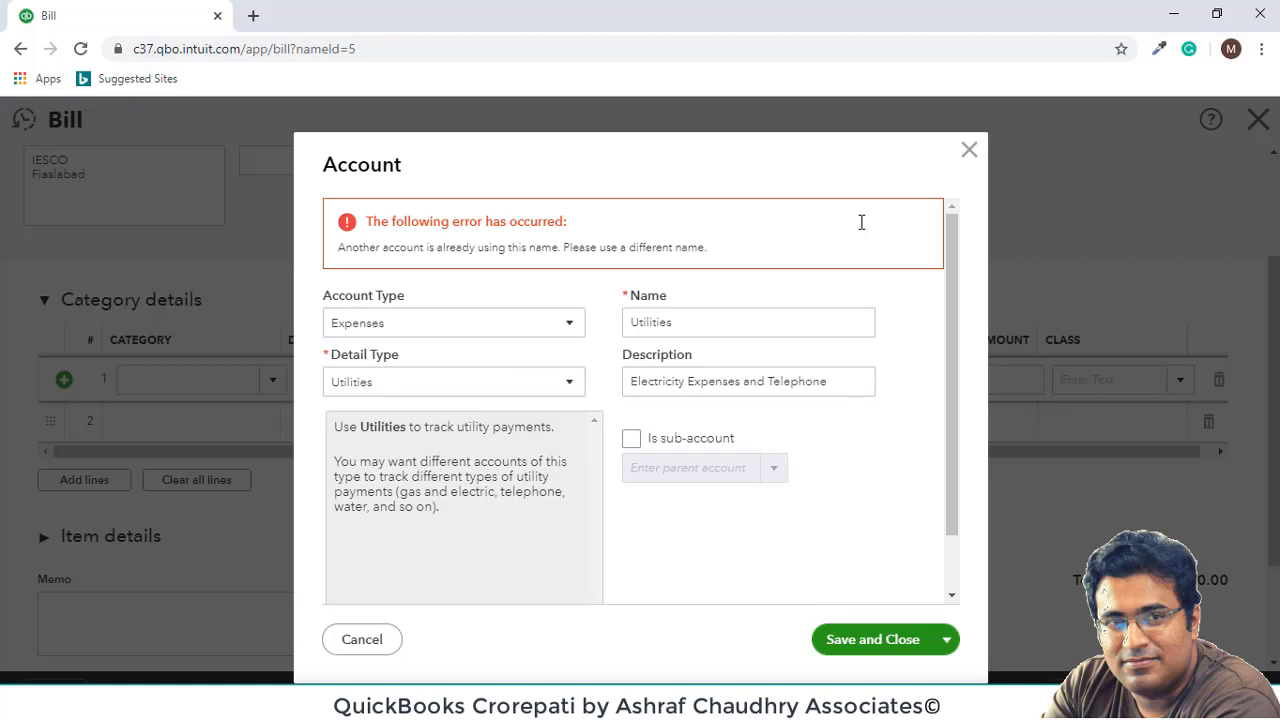
# - Rename the new account "Electricity Expenses and Telephone" by reusing its description, and save it to the bill's first category line
pyautogui.moveTo(840, 380); pyautogui.dragTo(406, 411)
pyautogui.hotkey('ctrl', 'c')
pyautogui.moveTo(684, 323); pyautogui.dragTo(371, 322)
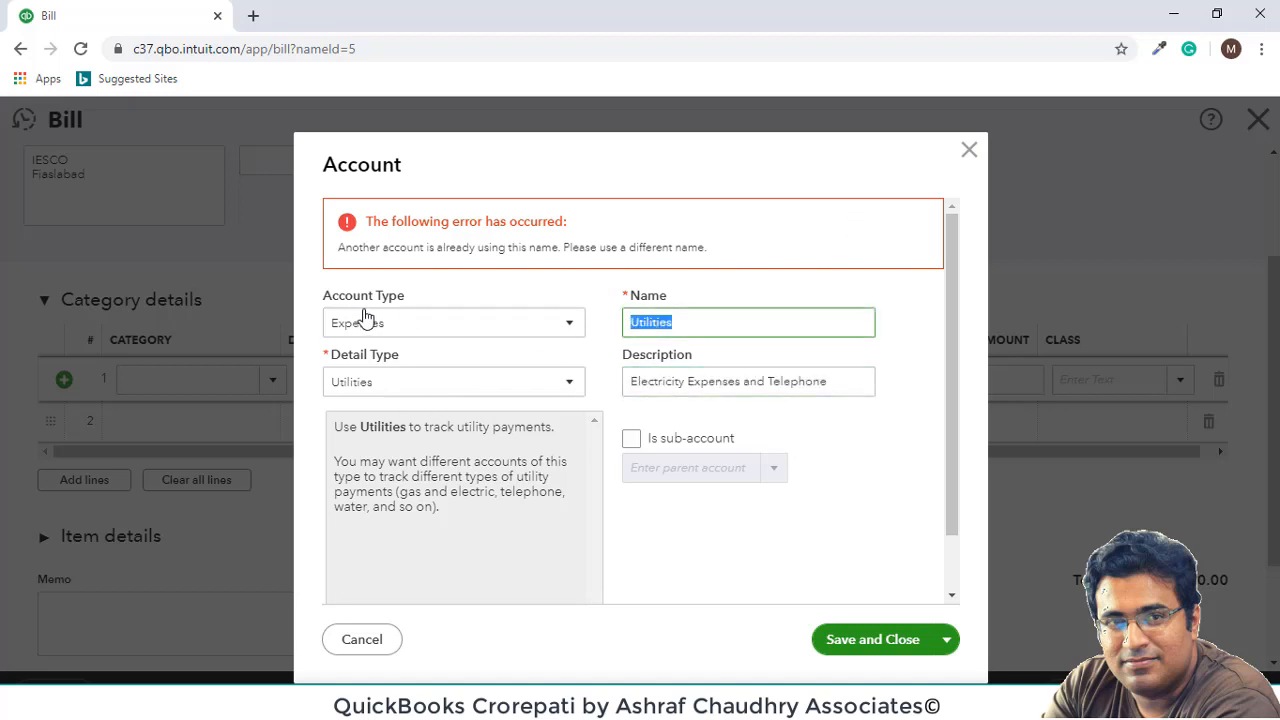
pyautogui.hotkey('ctrl', 'v')
pyautogui.click(900, 642)
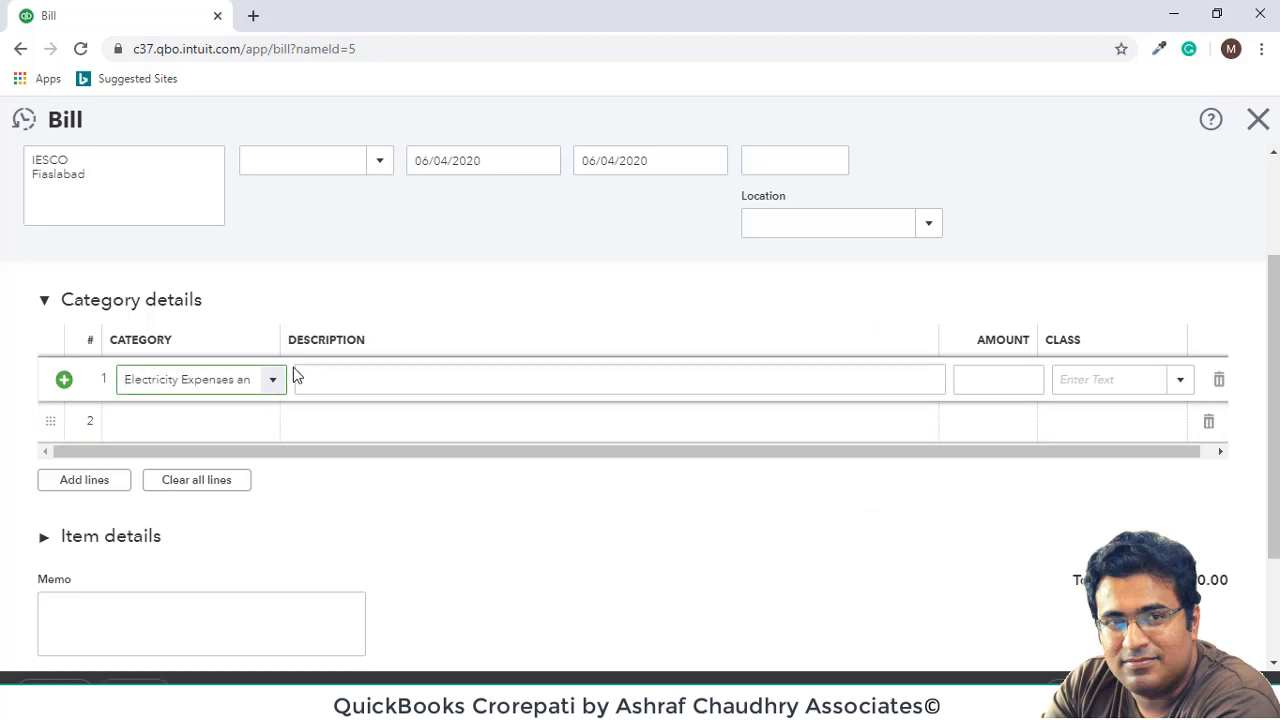
# - Set the amount of the bill's first category line to 700 and leave its class blank
pyautogui.click(270, 389)
pyautogui.click(270, 389)
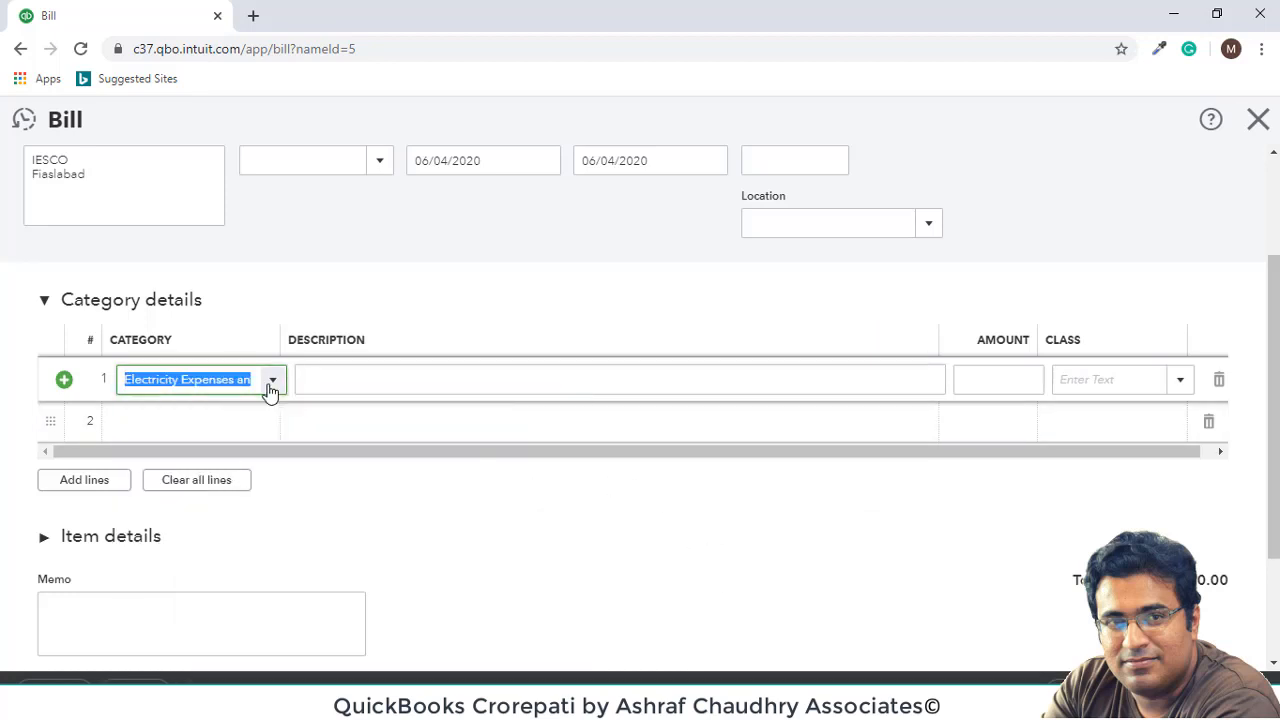
pyautogui.click(985, 381)
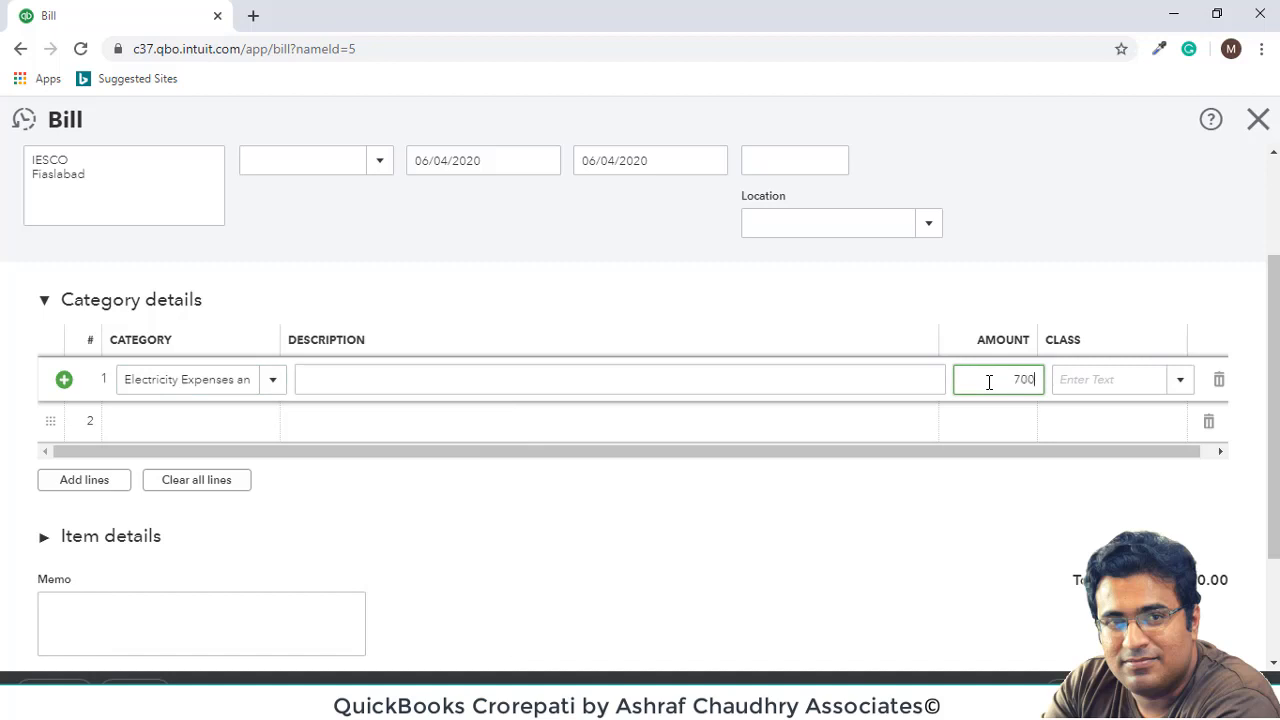
pyautogui.press('Tab')
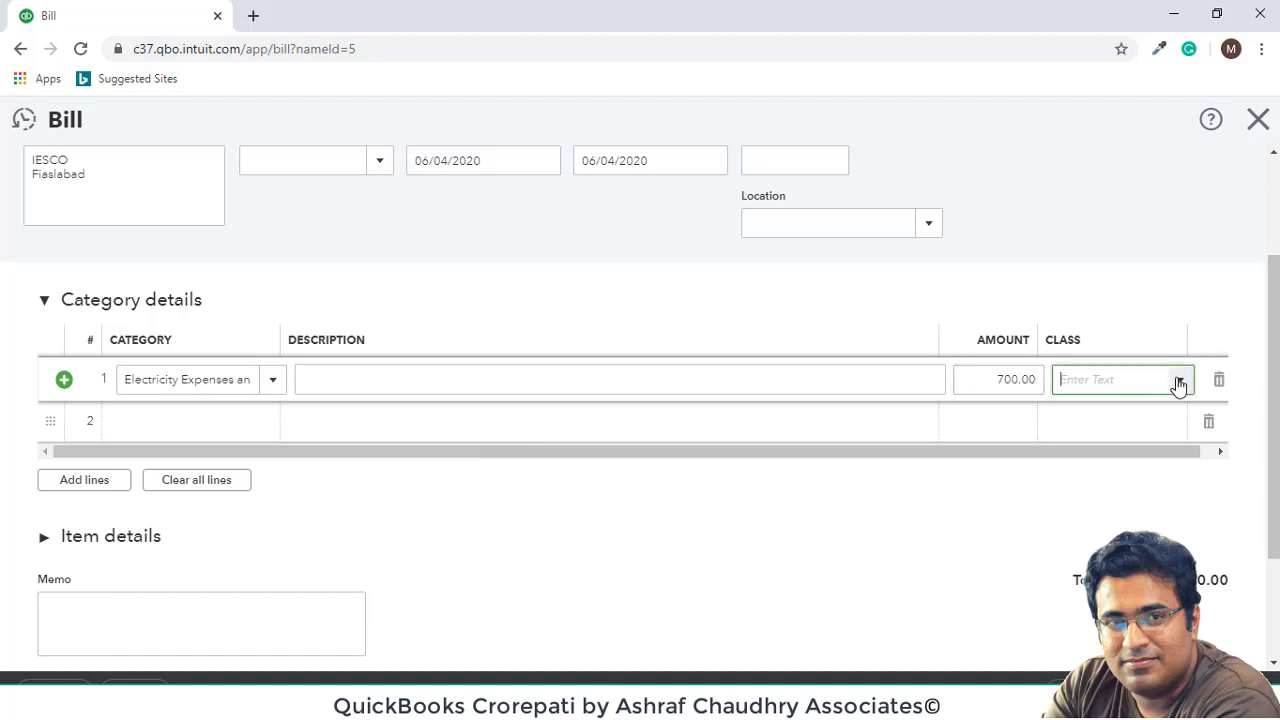
pyautogui.click(1179, 384)
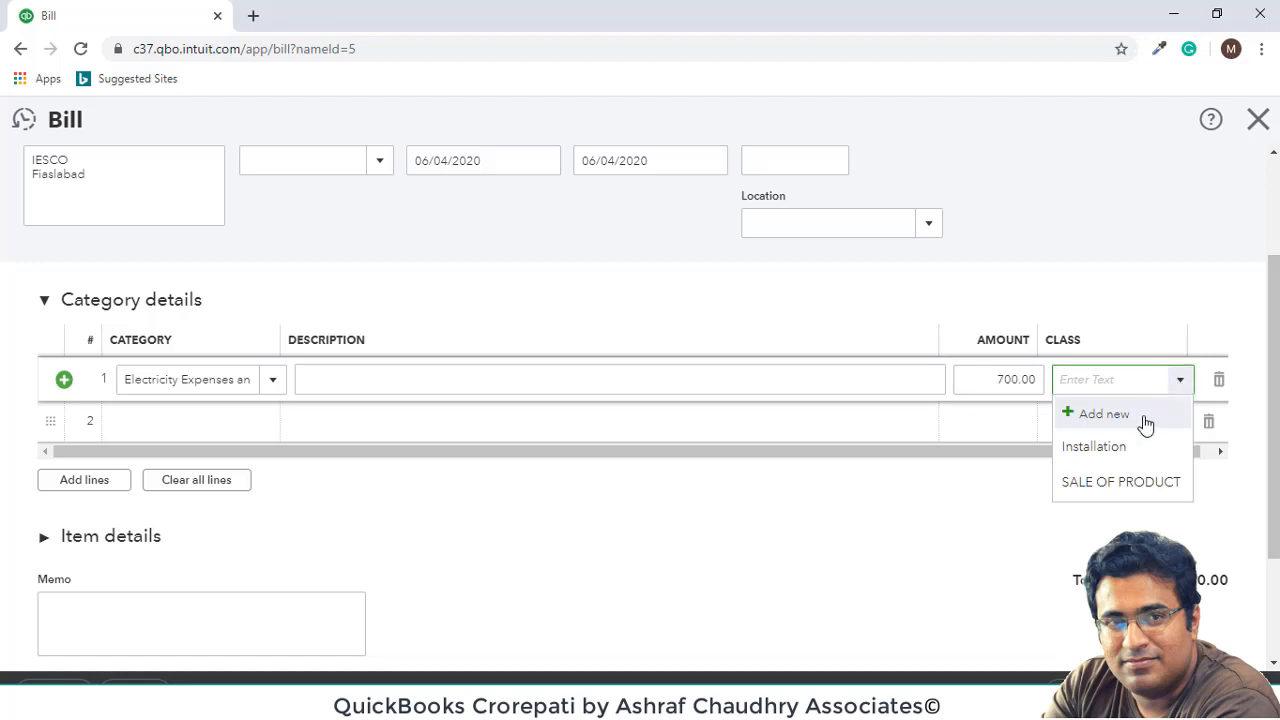
pyautogui.click(928, 464)
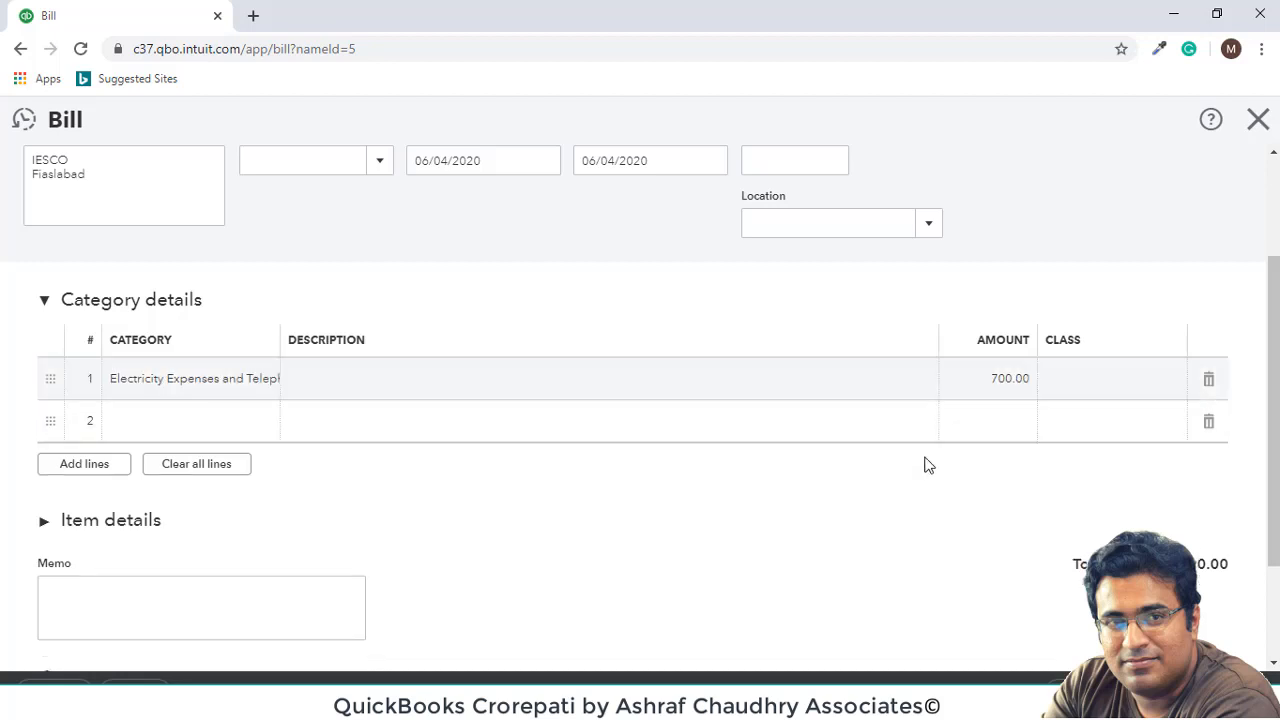
pyautogui.scroll(2, 894, 429)
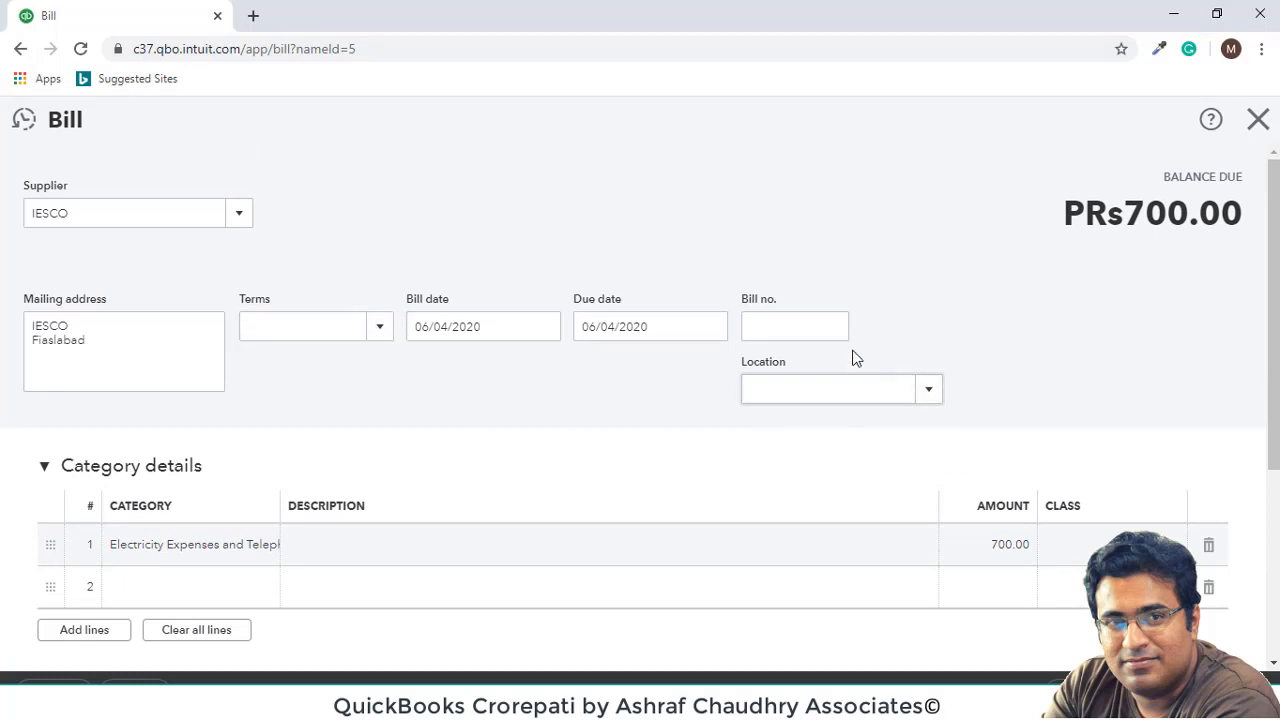
# - Enter bill number 438903u5 on the IESCO bill and save it without assigning a class
pyautogui.click(790, 329)
pyautogui.write('43890315')
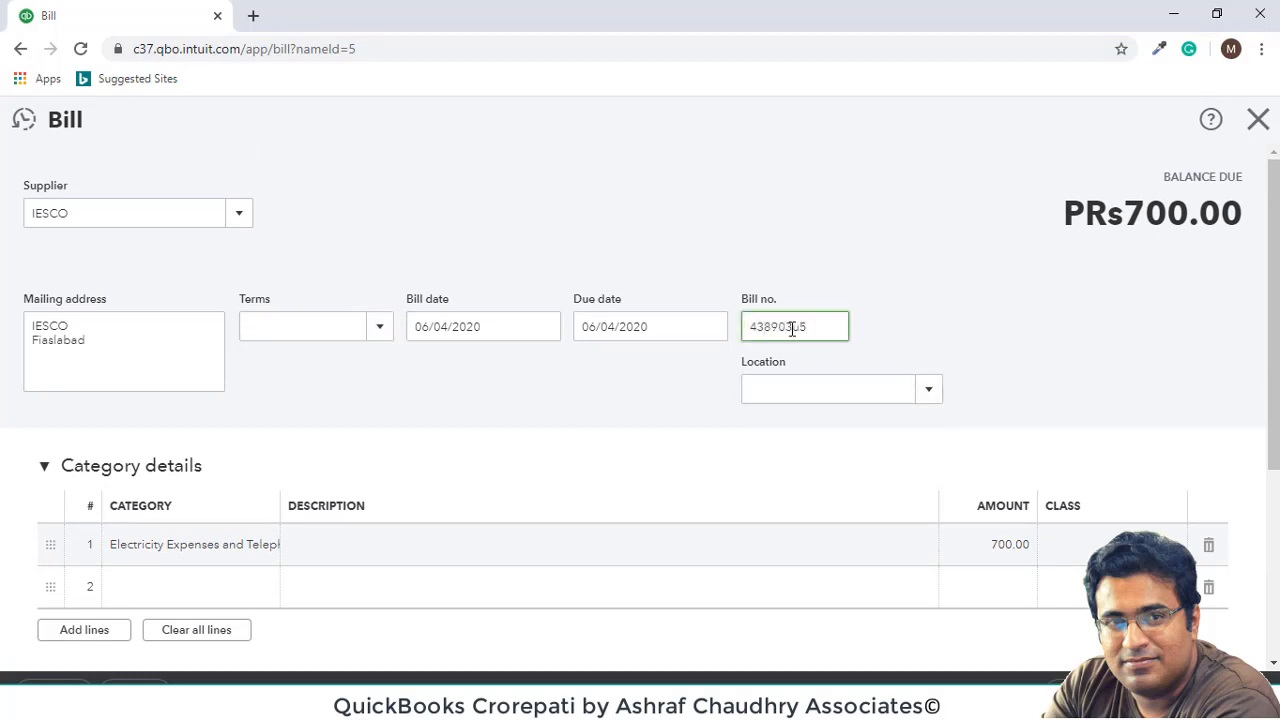
pyautogui.scroll(-3, 963, 409)
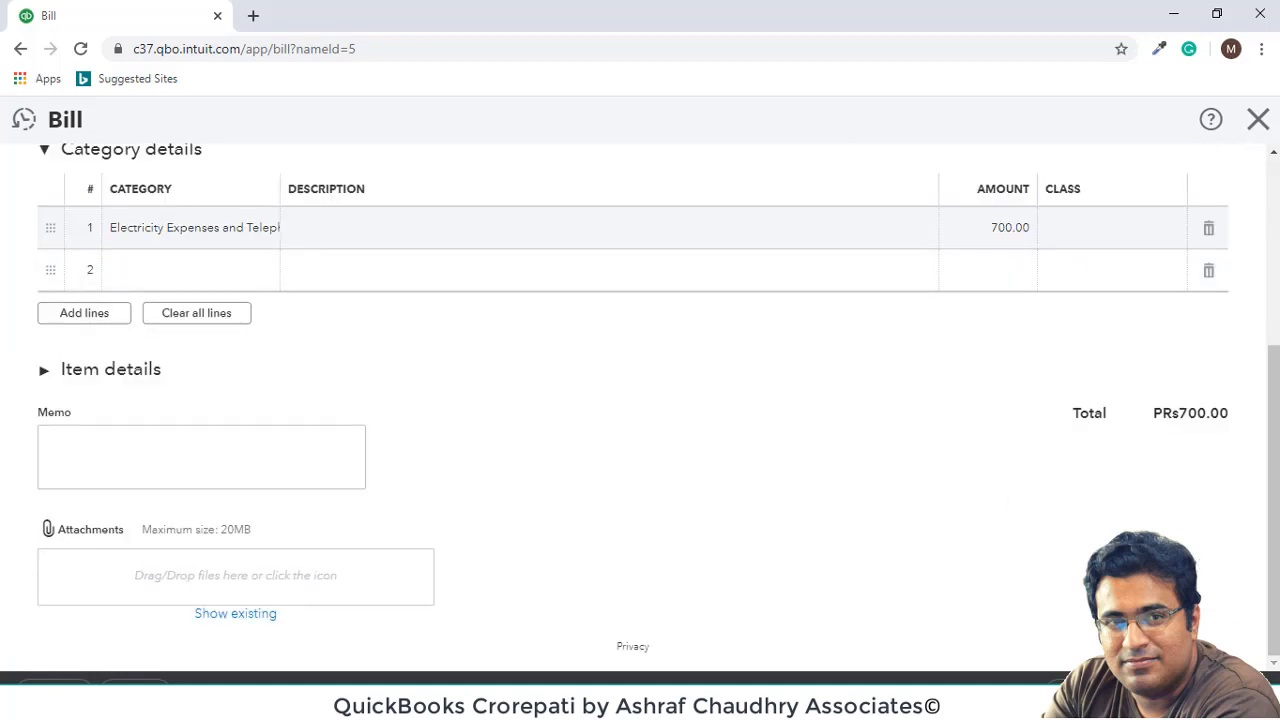
pyautogui.click(1165, 697)
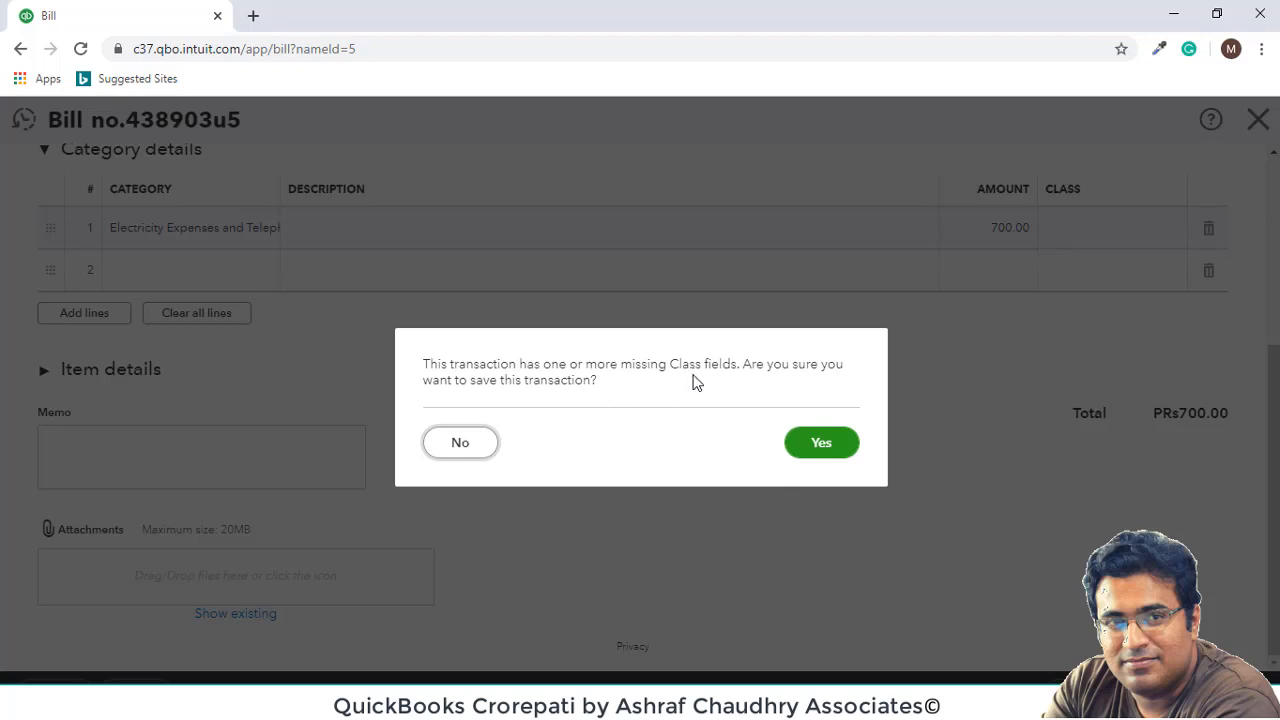
pyautogui.click(818, 441)
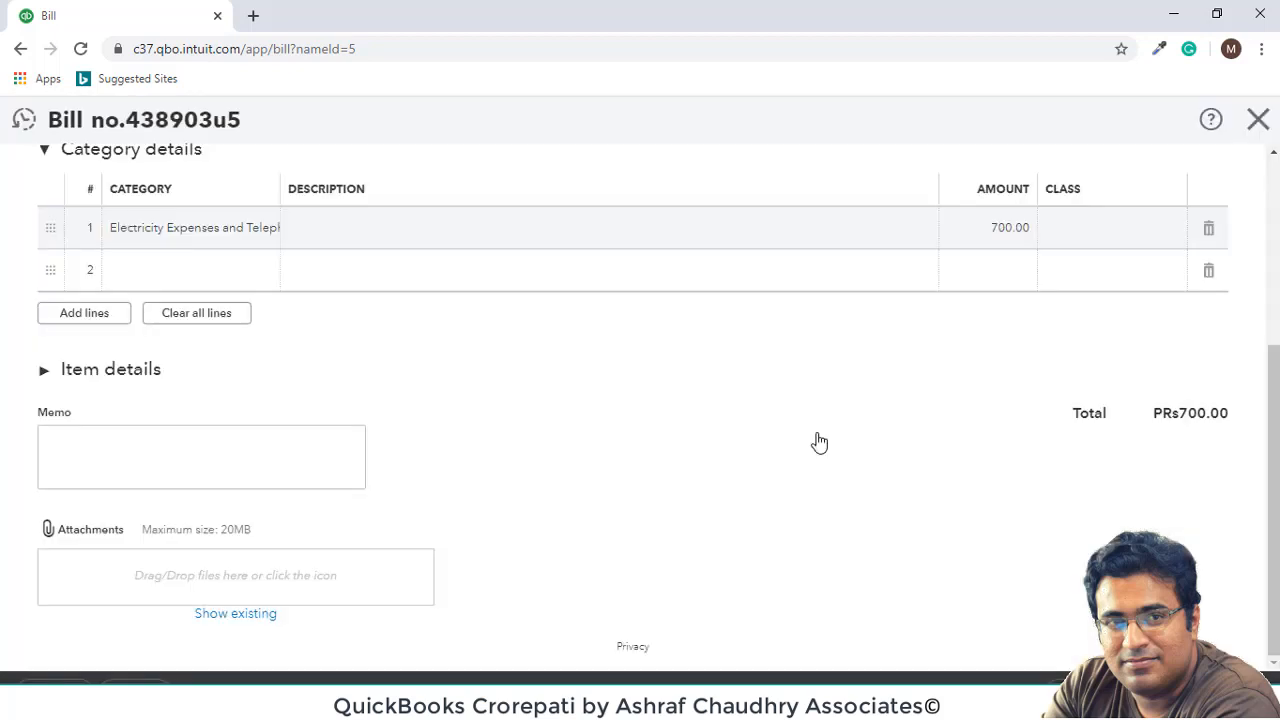
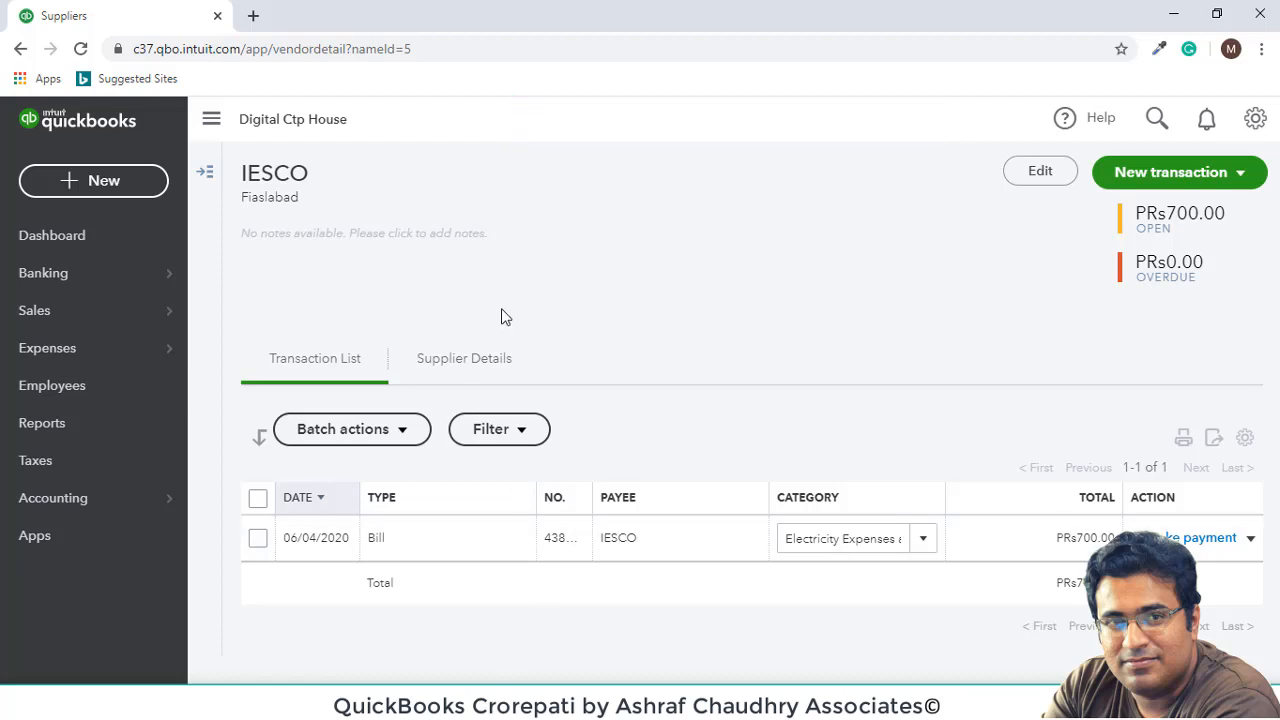
# - Open the company's chart of accounts
pyautogui.click(1256, 120)
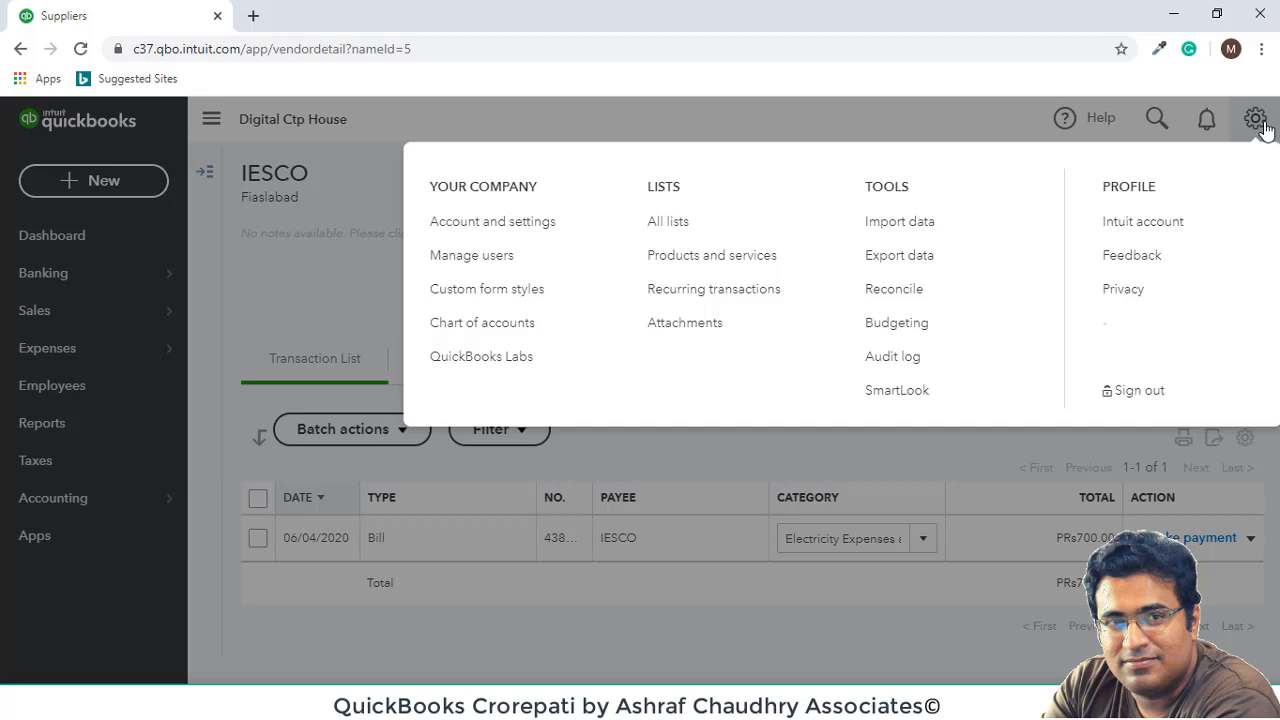
pyautogui.click(484, 328)
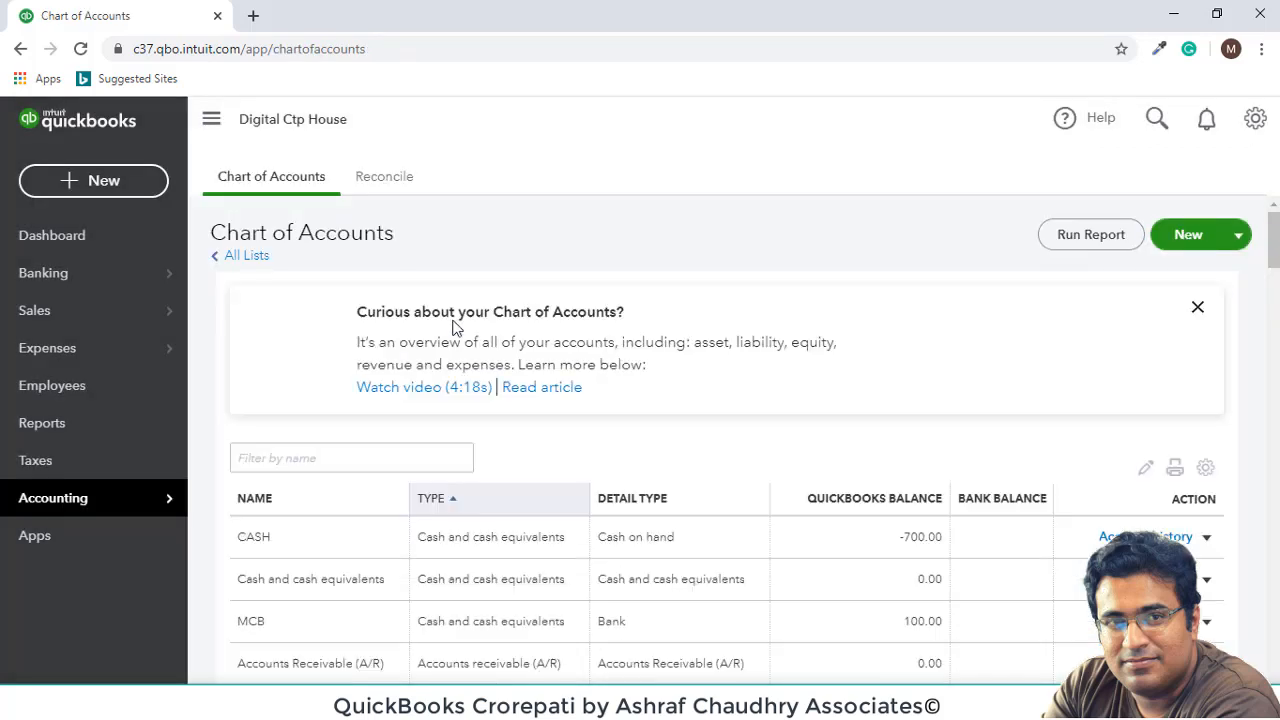
pyautogui.scroll(-2, 355, 440)
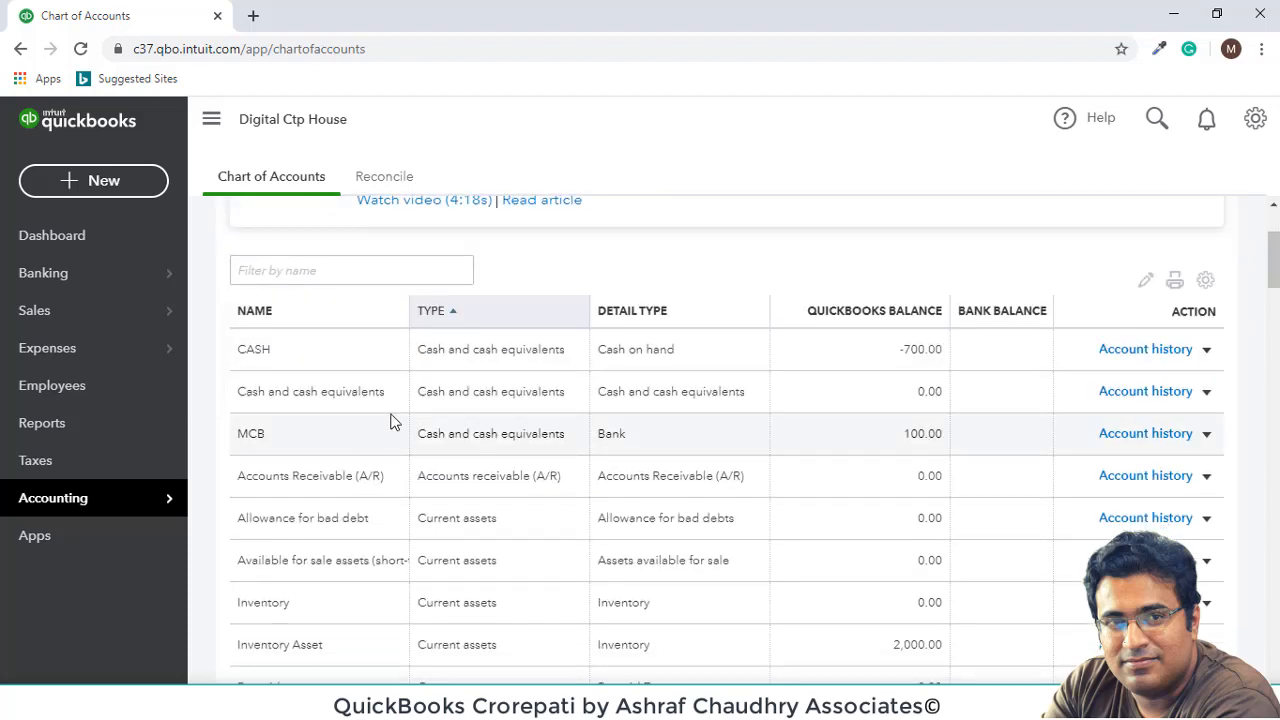
pyautogui.scroll(2, 392, 420)
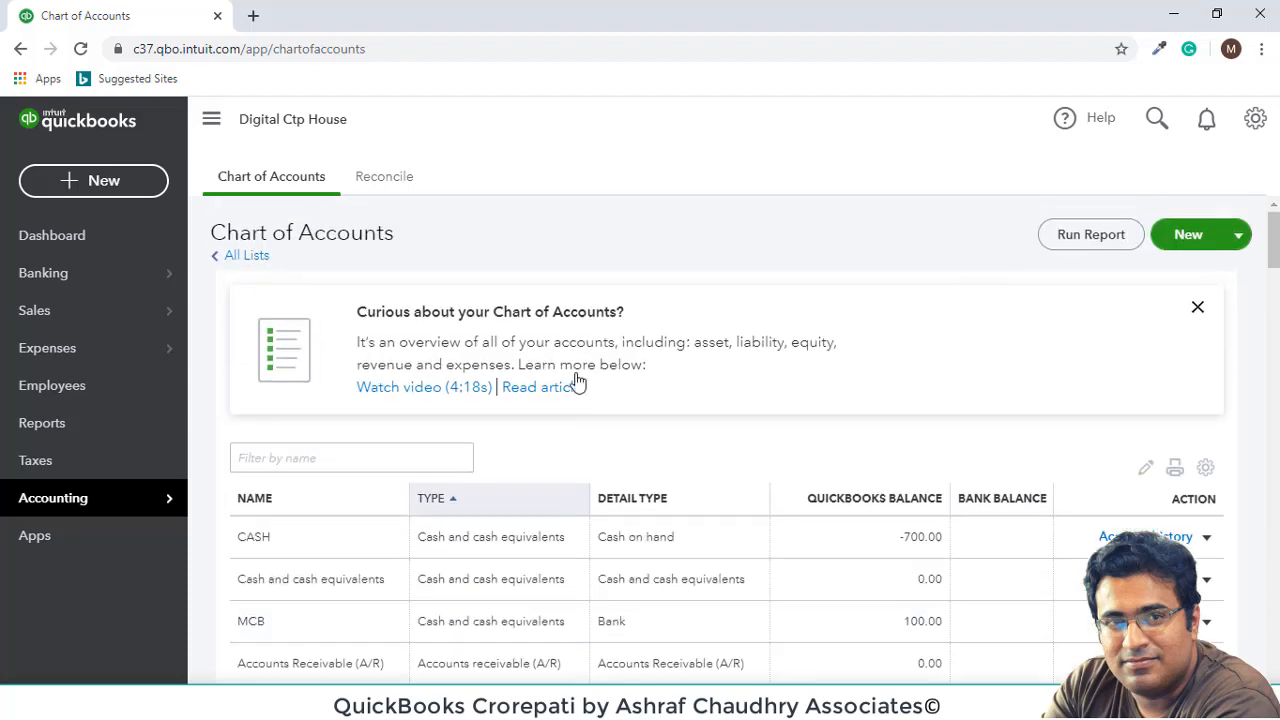
pyautogui.click(1160, 122)
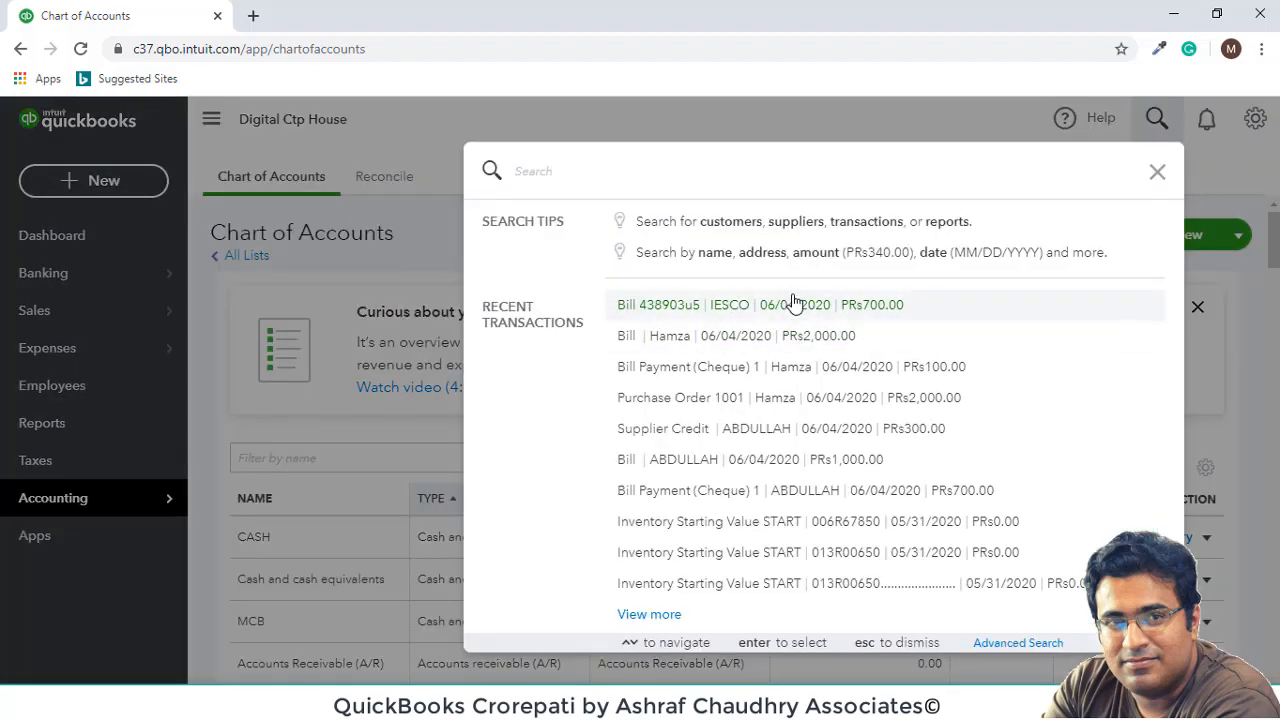
pyautogui.click(419, 244)
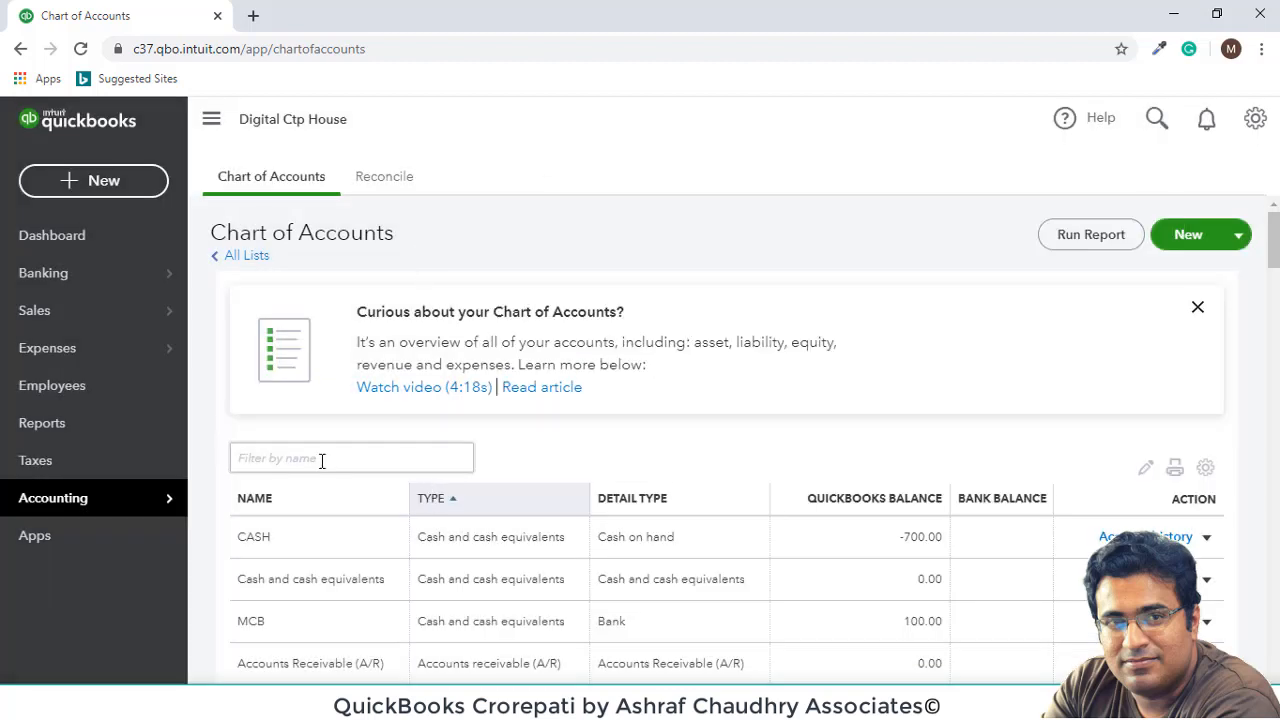
# - Filter the accounts by "El" and run the report for Electricity Expenses and Telephone
pyautogui.click(359, 451)
pyautogui.write('El')
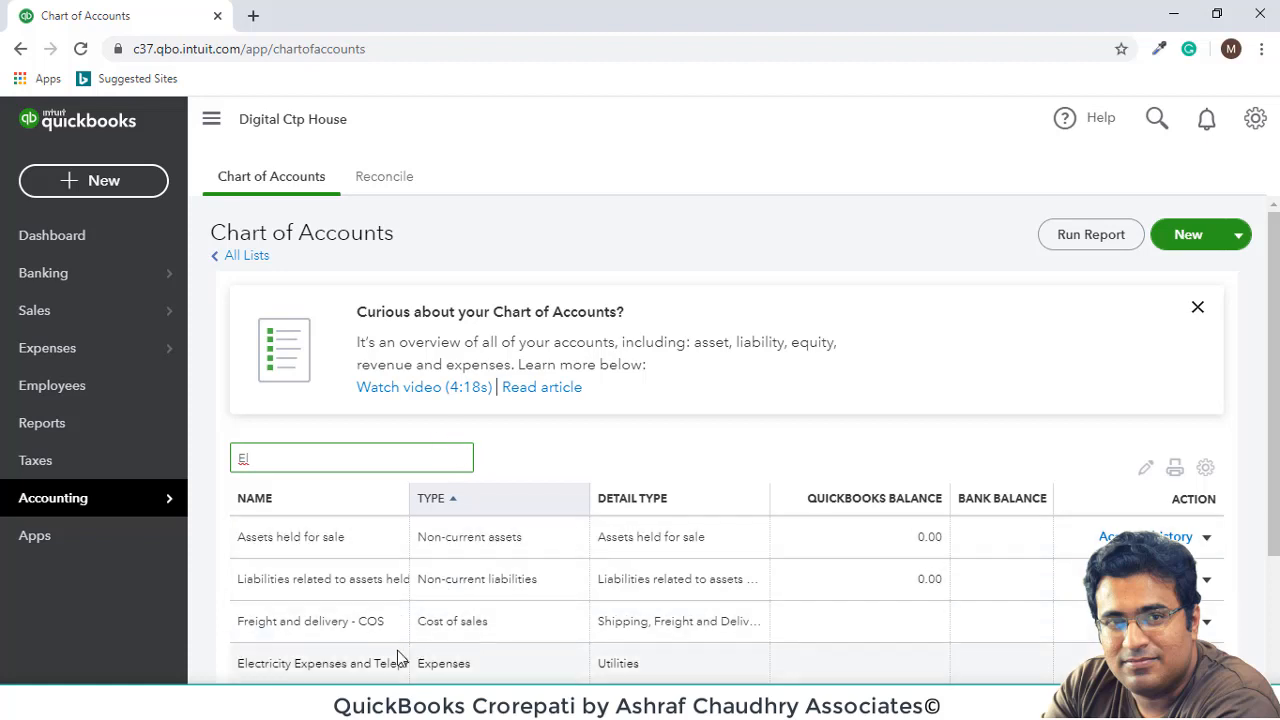
pyautogui.click(406, 515)
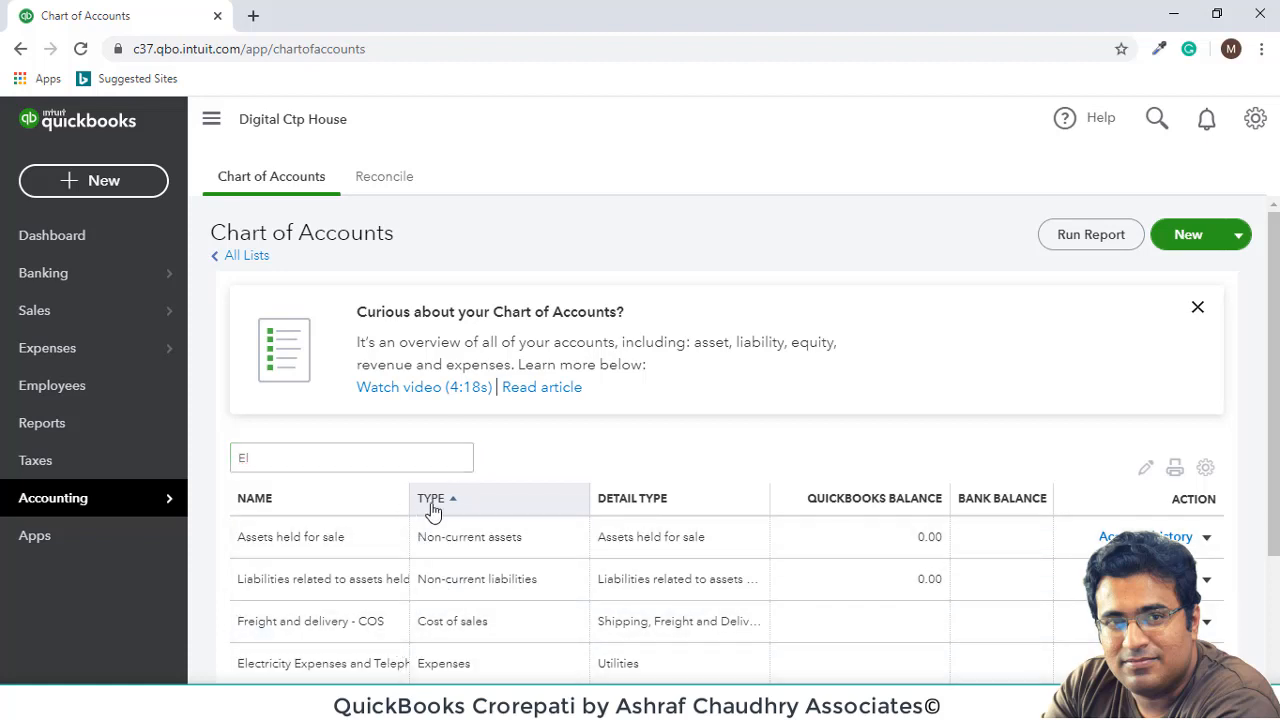
pyautogui.doubleClick(432, 498)
pyautogui.doubleClick(367, 663)
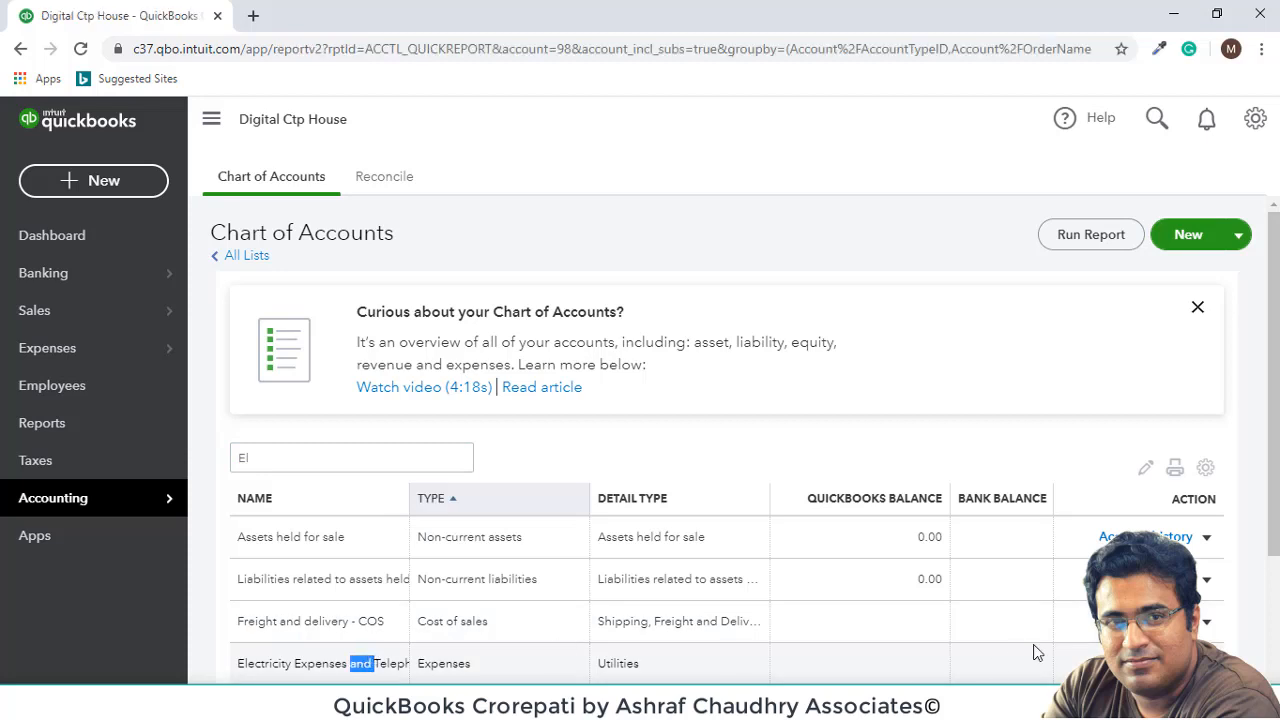
pyautogui.scroll(-1, 1050, 597)
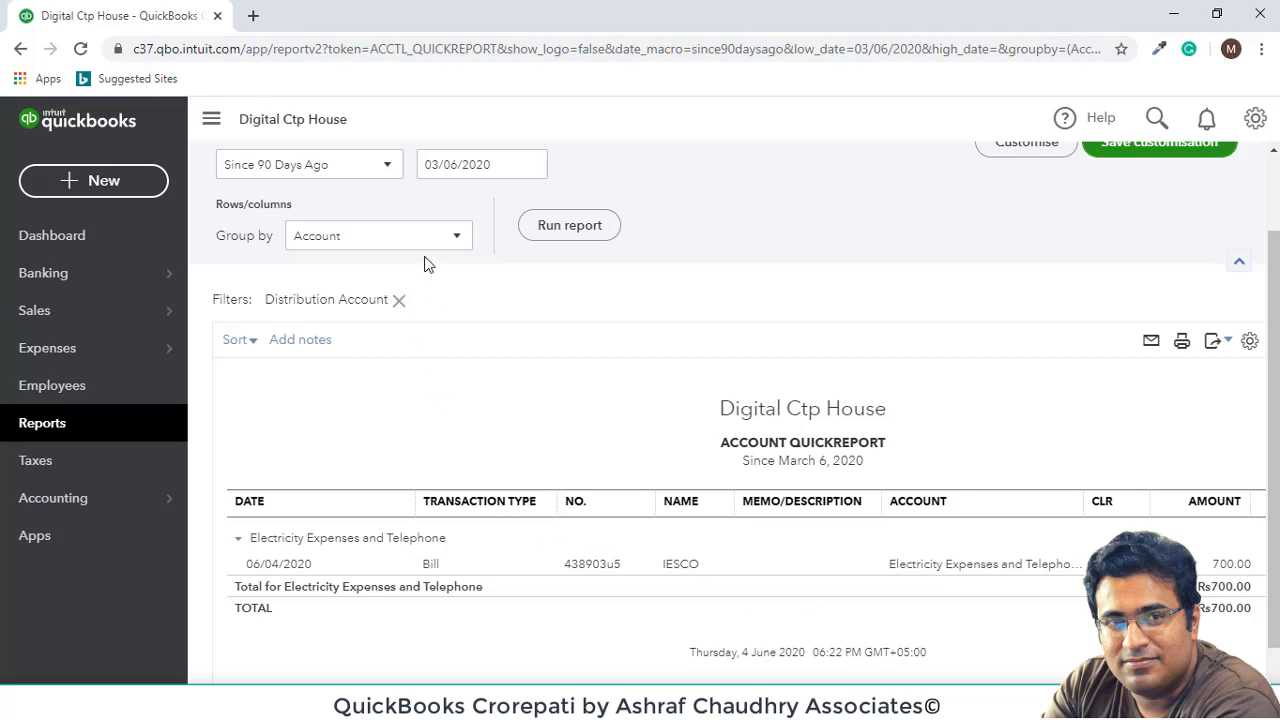
# - Review the IESCO bill behind the Electricity Expenses and Telephone entry, and return to the account report
pyautogui.click(451, 242)
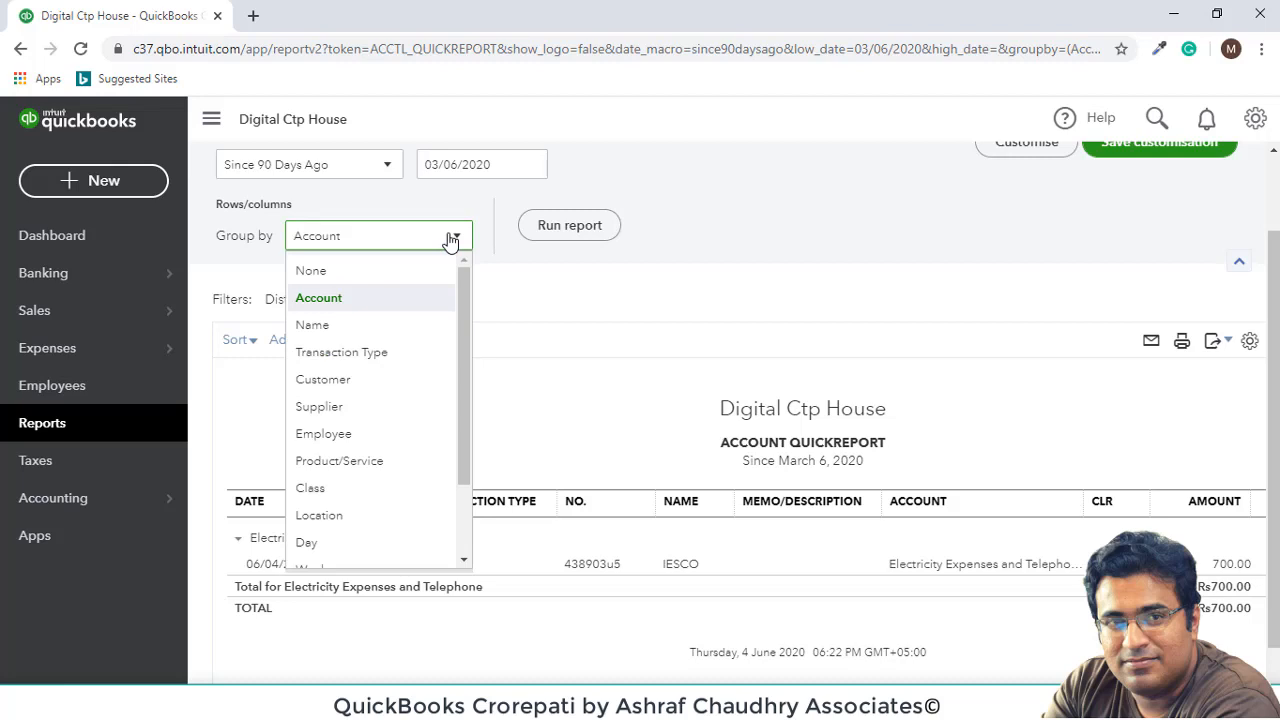
pyautogui.click(451, 240)
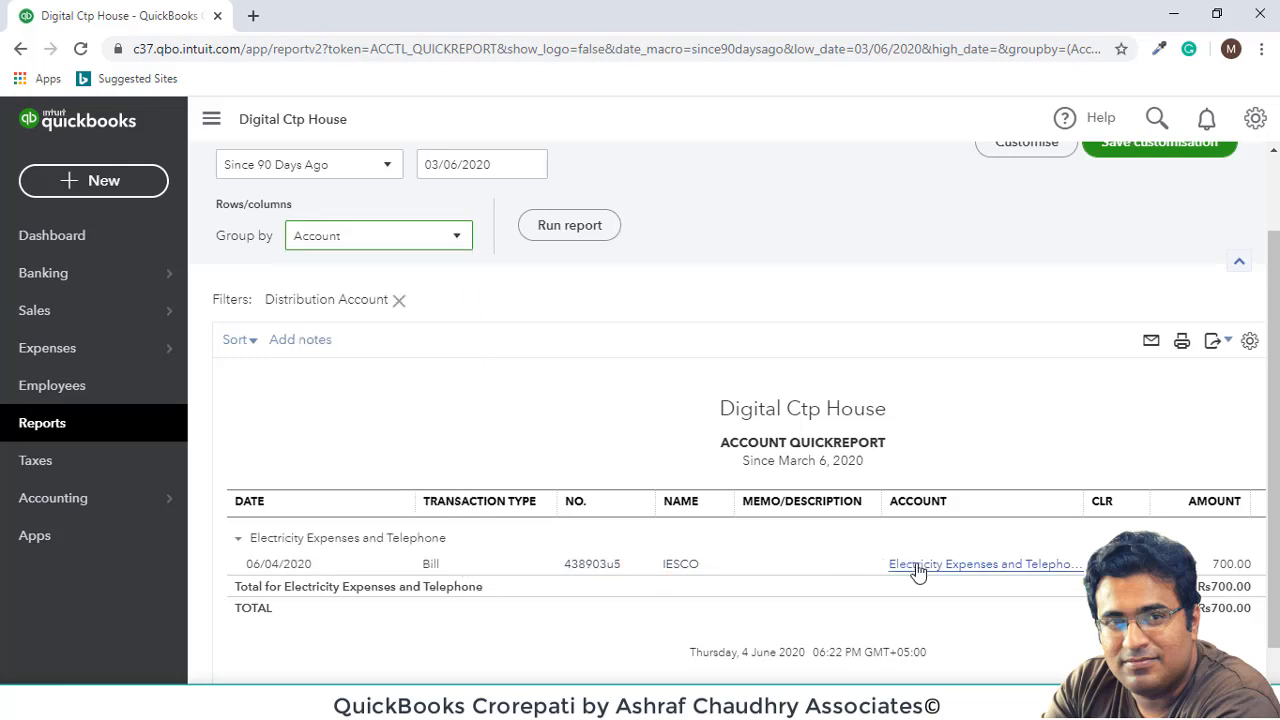
pyautogui.click(988, 573)
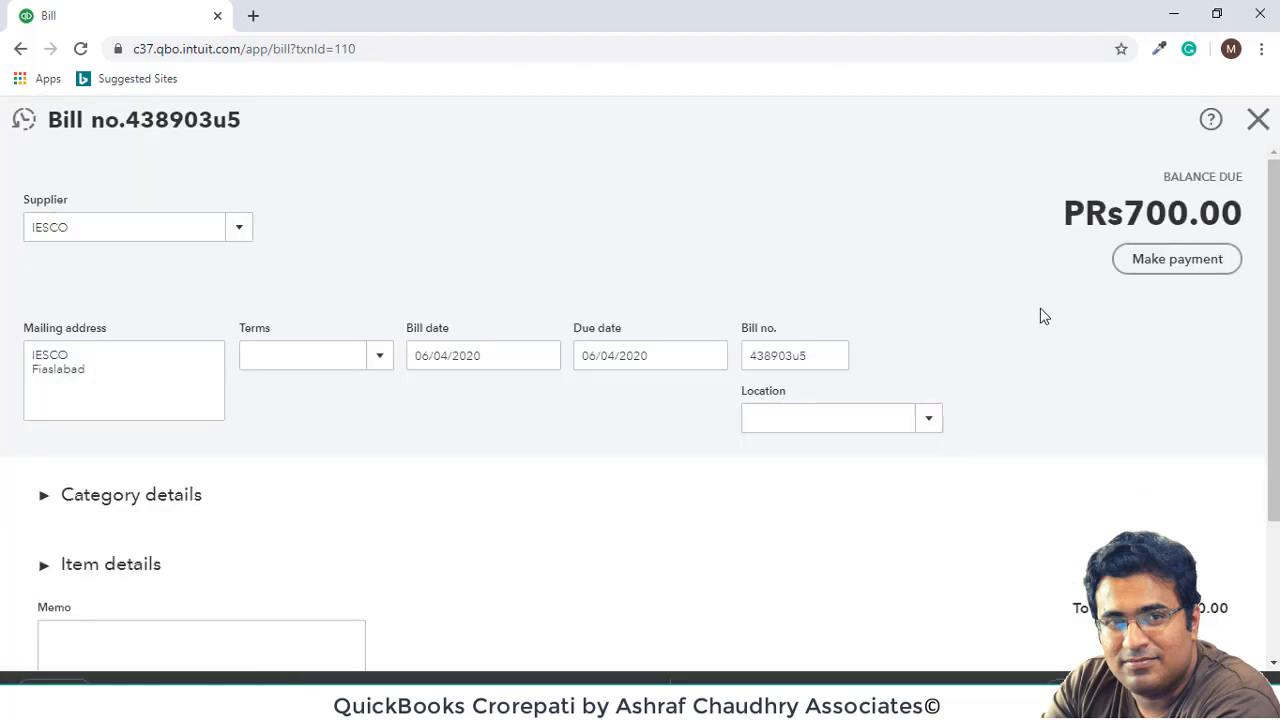
pyautogui.click(1262, 120)
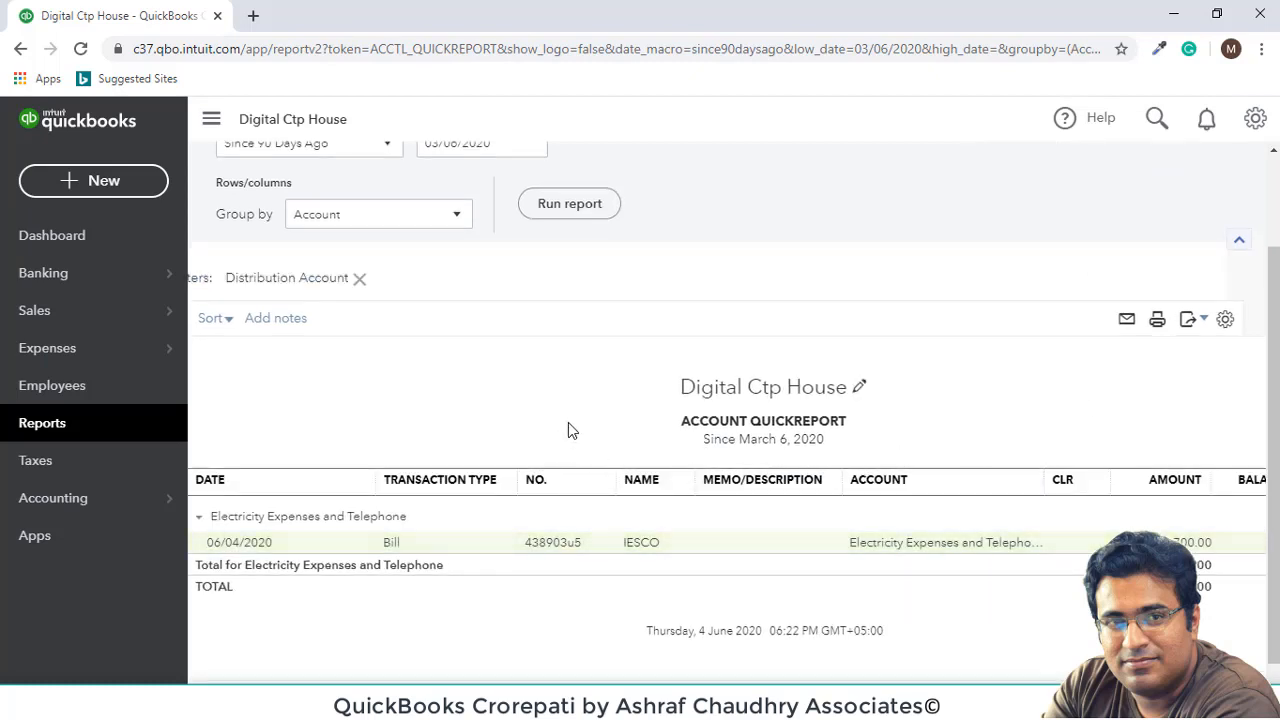
pyautogui.scroll(-1, 568, 424)
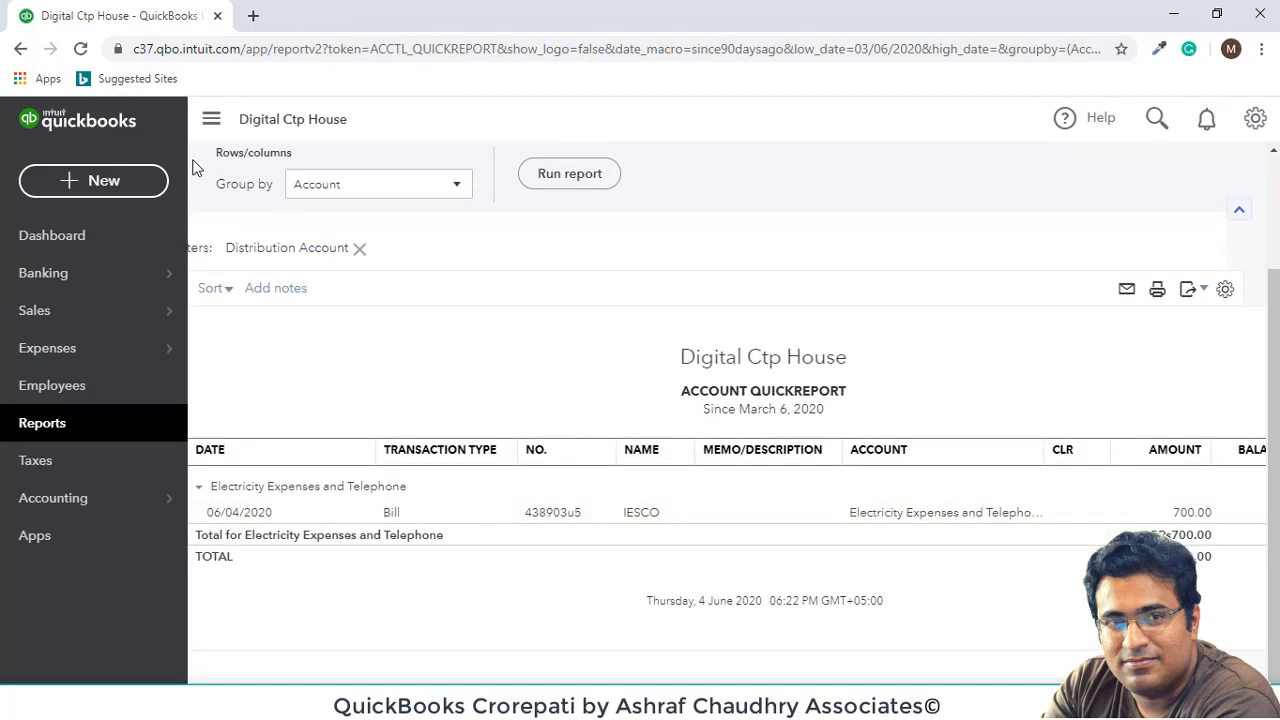
pyautogui.click(17, 50)
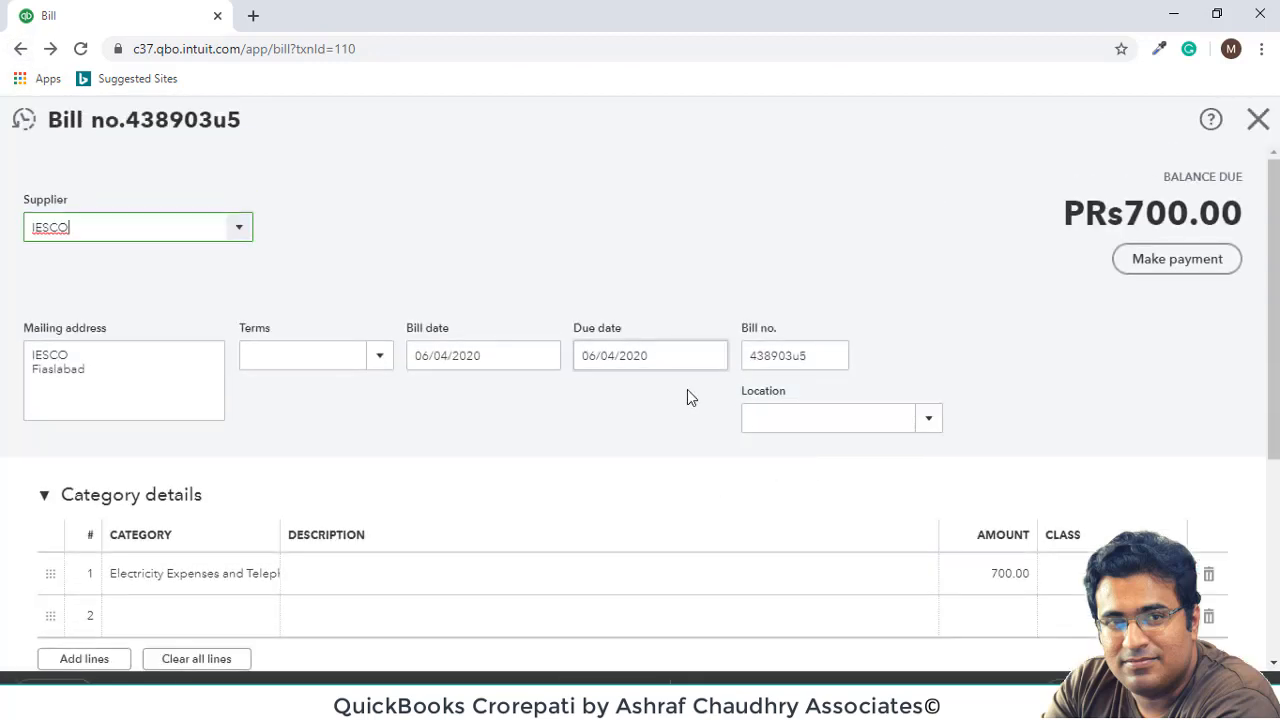
pyautogui.click(1257, 122)
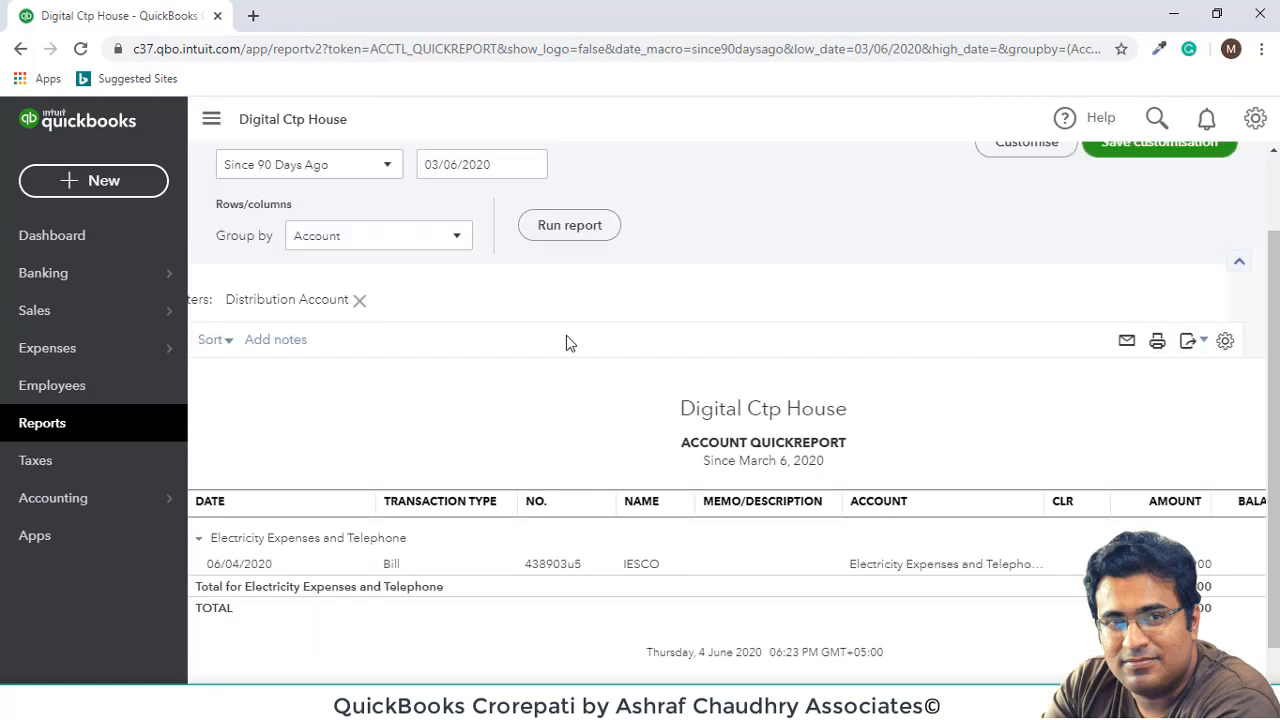
# - Remove the Distribution Account filter from the report and look through the transactions of all accounts
pyautogui.click(359, 303)
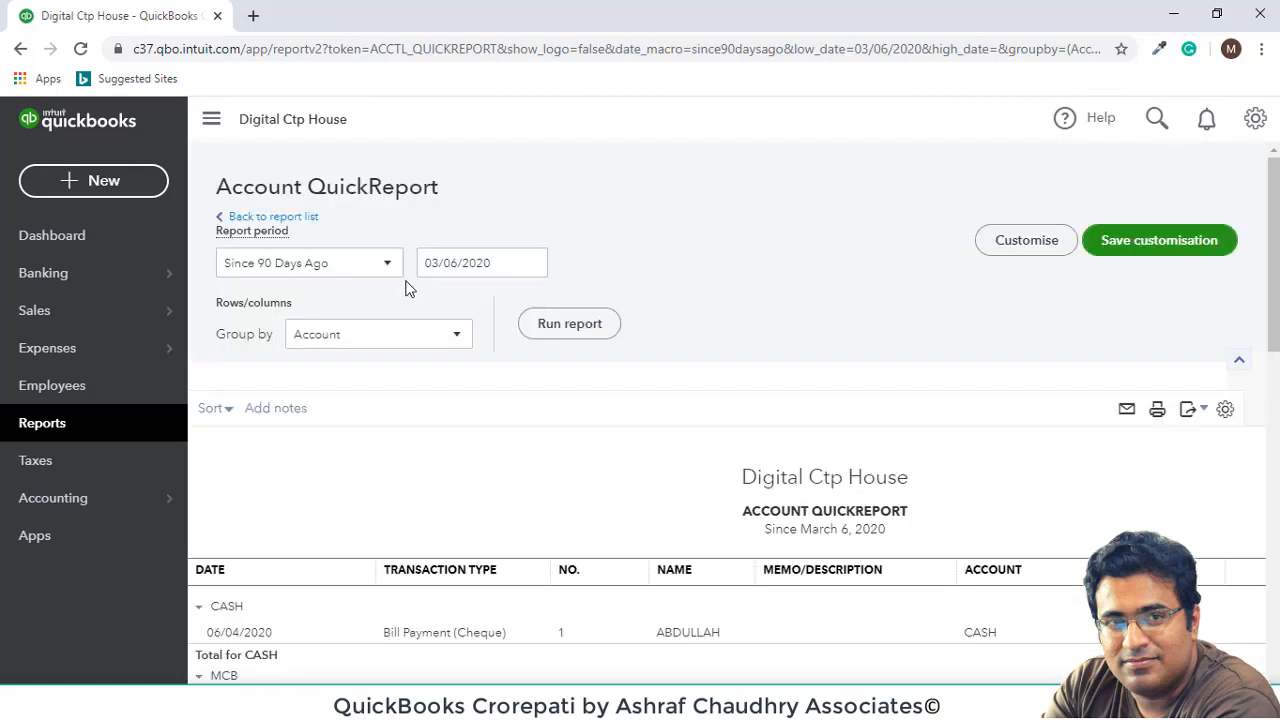
pyautogui.scroll(-5, 405, 288)
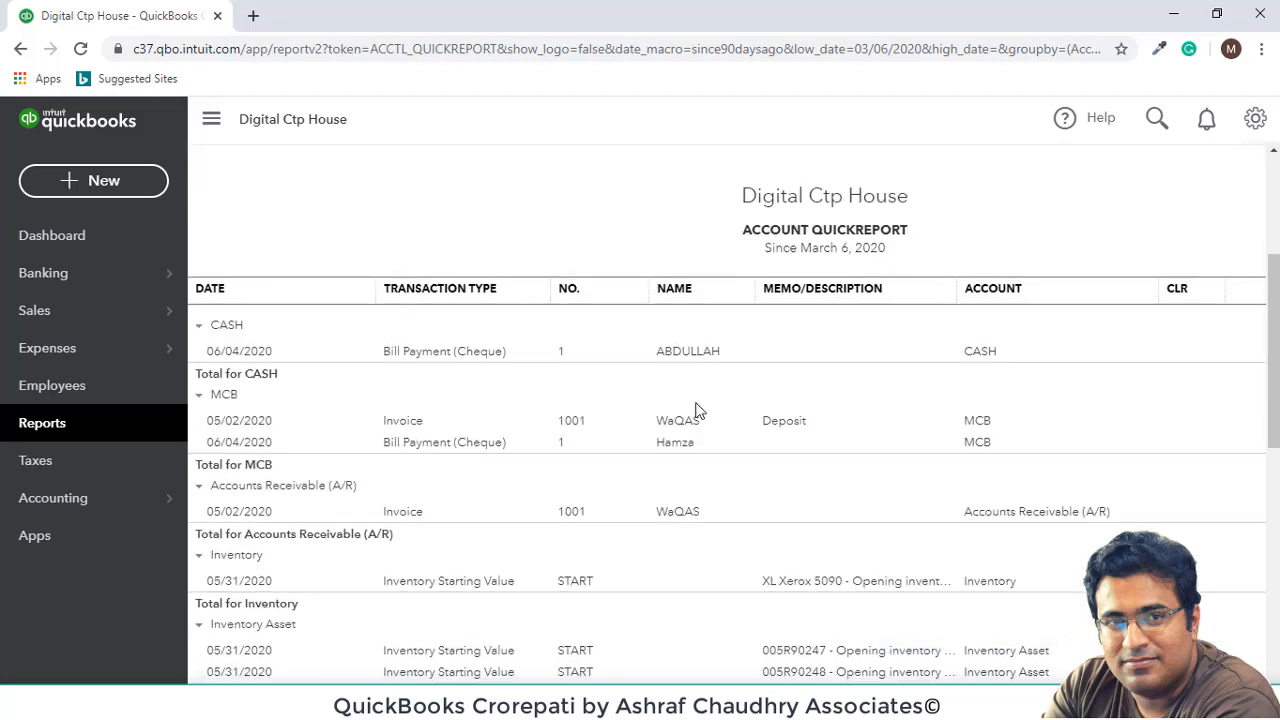
pyautogui.scroll(-10, 501, 334)
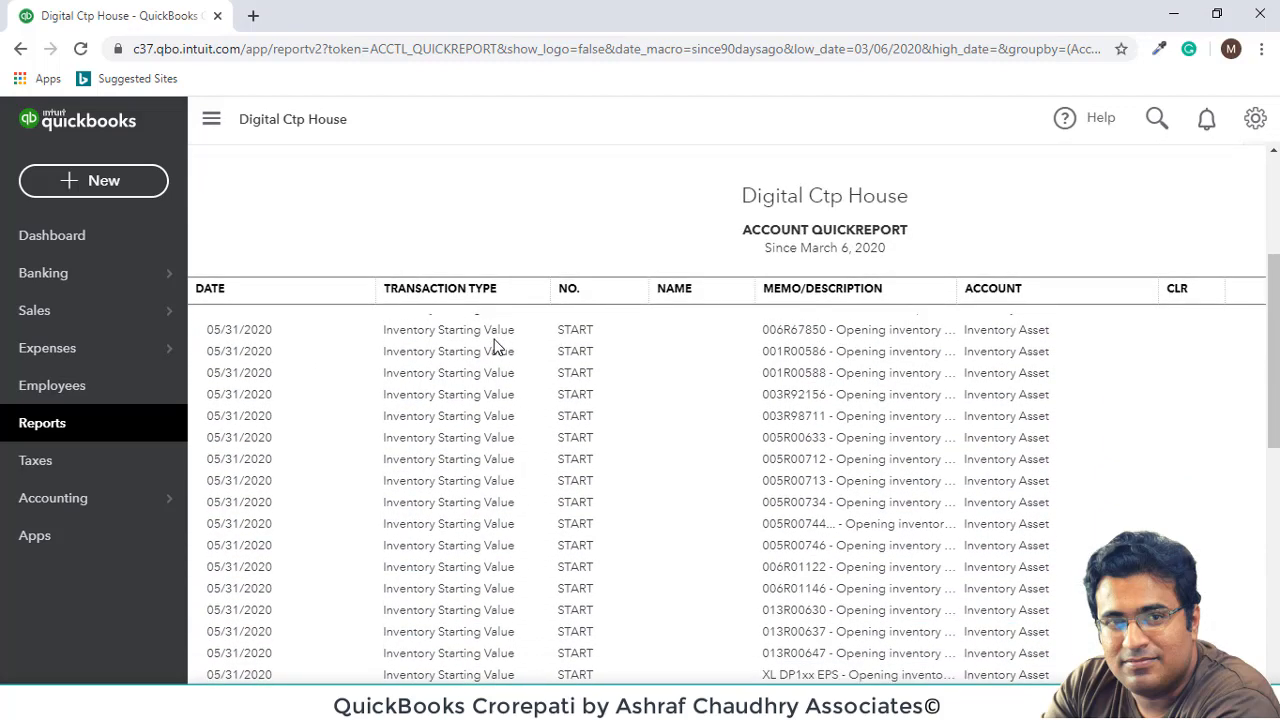
pyautogui.scroll(10, 1092, 495)
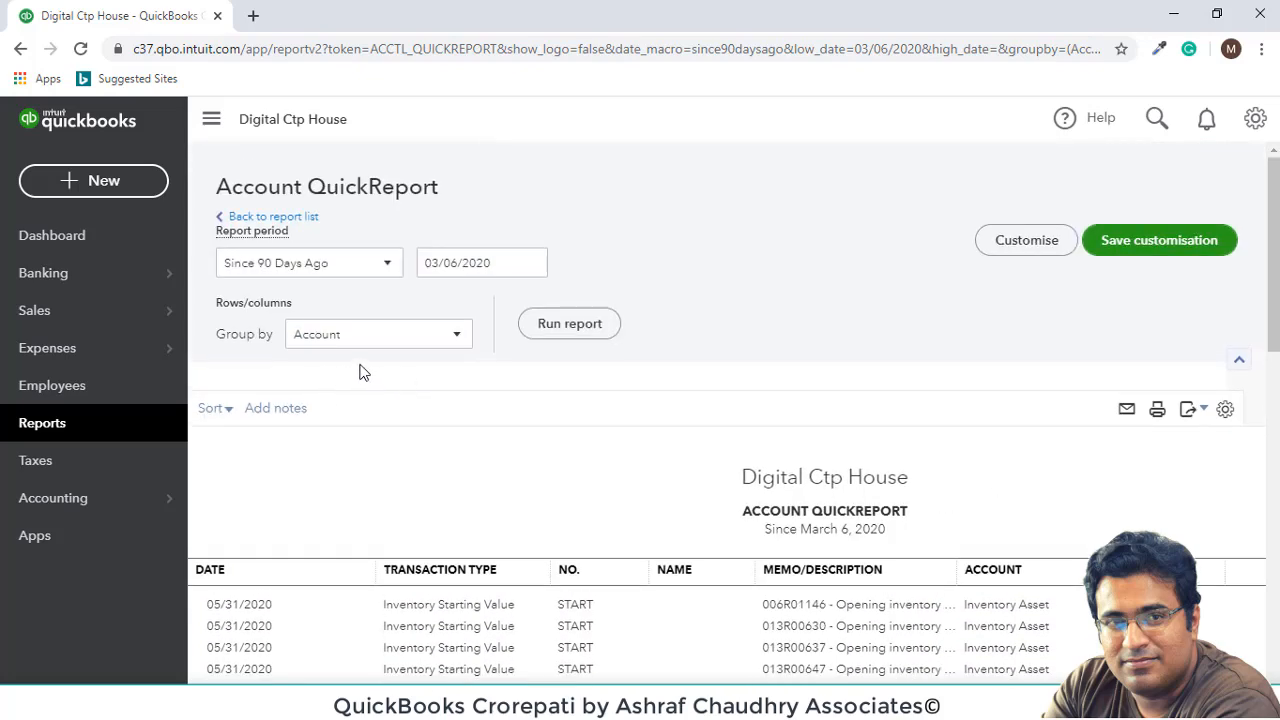
# - Return to the chart of accounts, filter it by "El" and run the Electricity Expenses and Telephone report again
pyautogui.click(1250, 122)
pyautogui.click(526, 331)
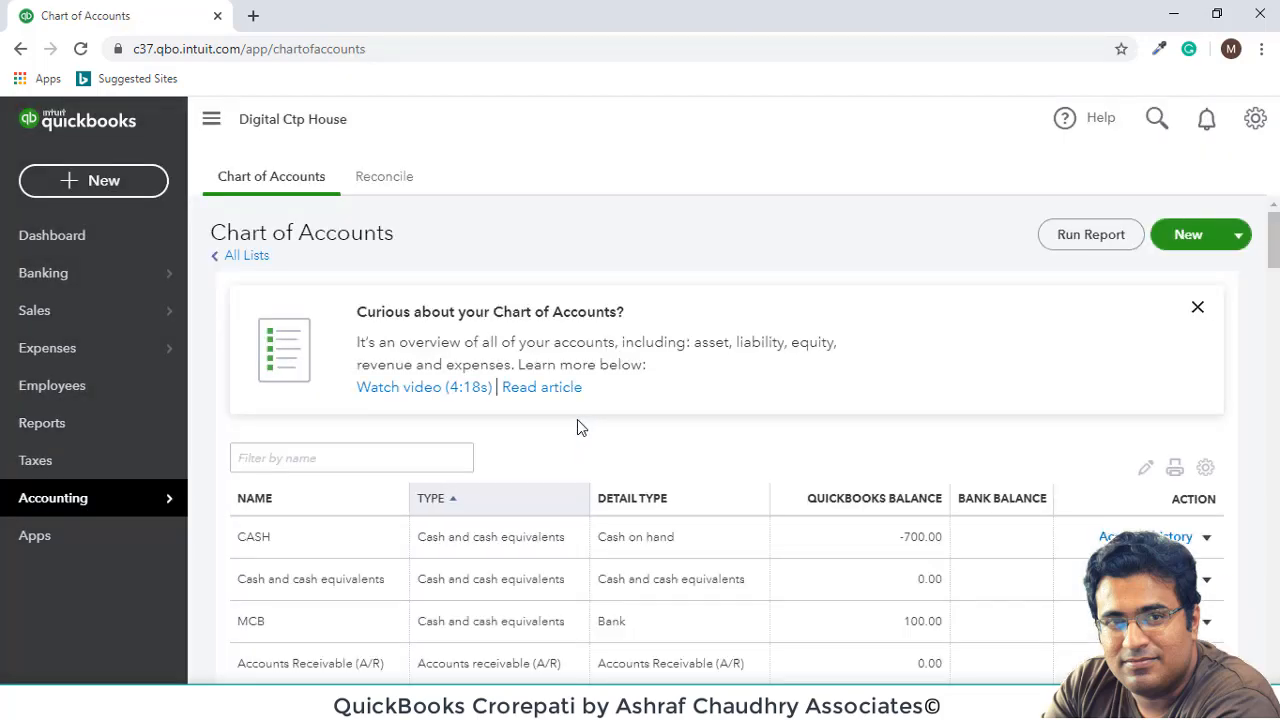
pyautogui.write('El')
pyautogui.scroll(-1, 367, 454)
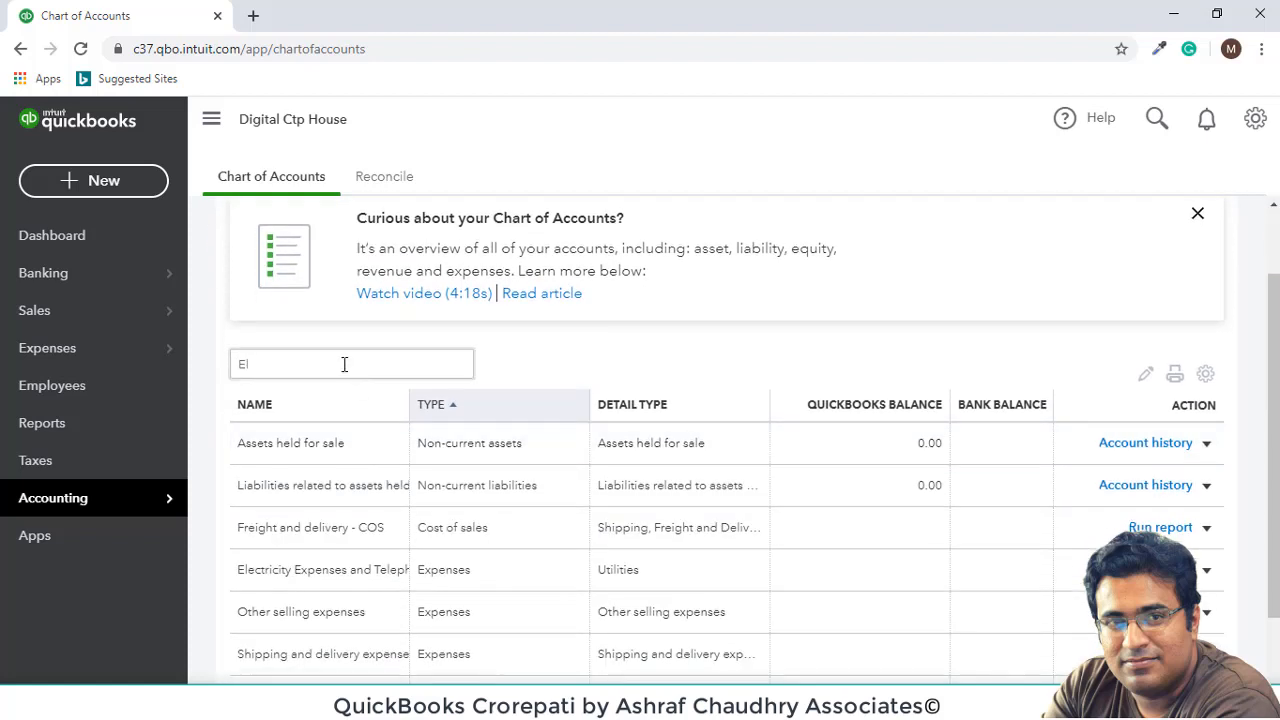
pyautogui.click(1206, 569)
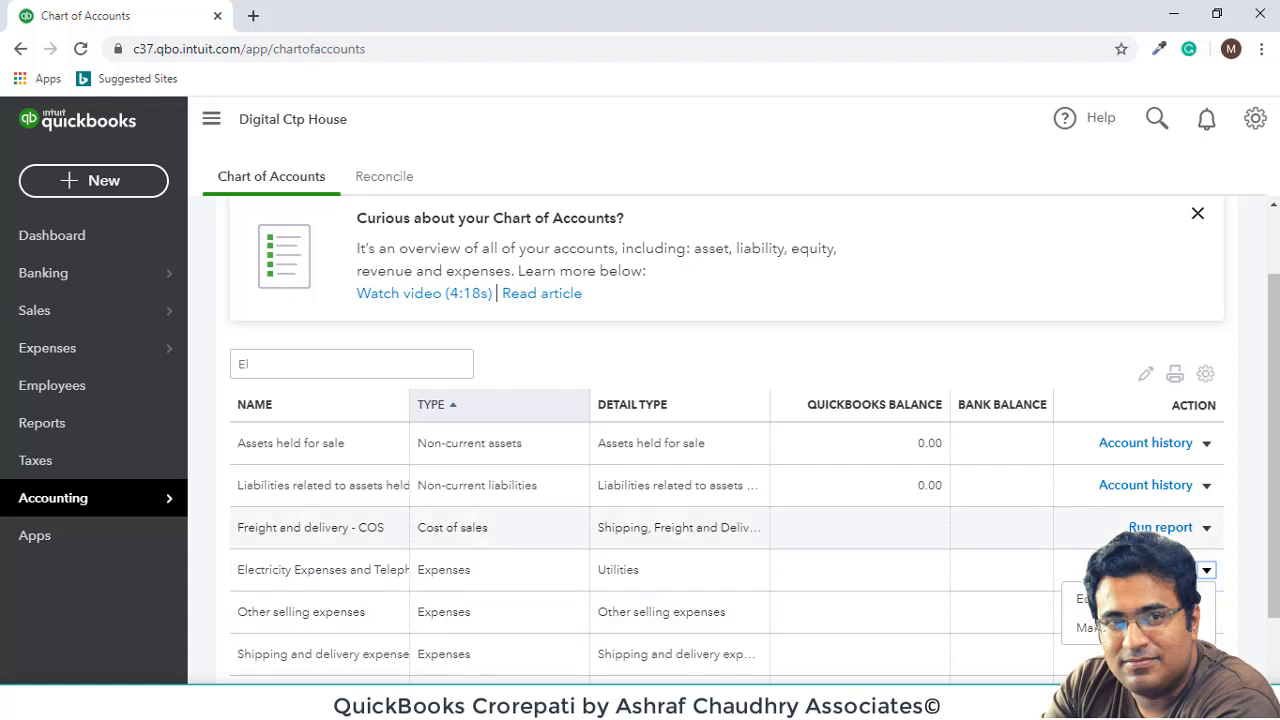
pyautogui.click(1160, 569)
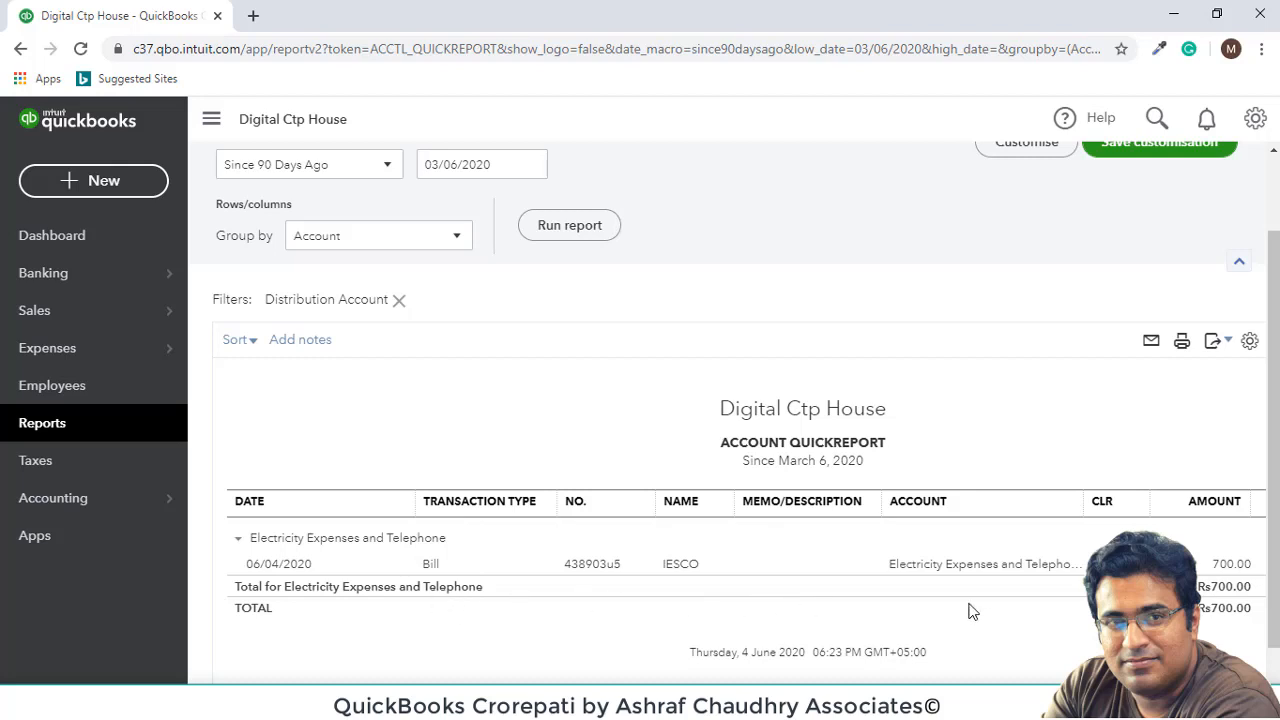
# - Refresh the account QuickReport and examine its display density and column options
pyautogui.click(600, 226)
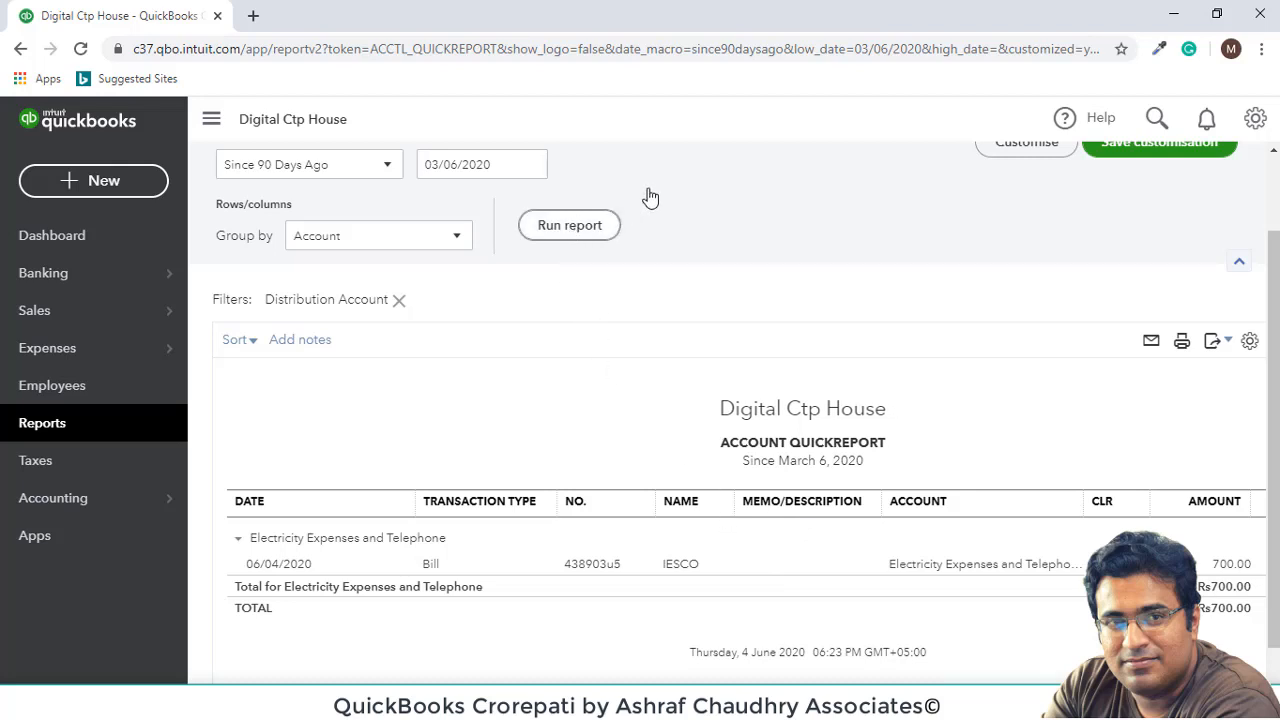
pyautogui.scroll(1, 1218, 532)
pyautogui.scroll(1, 1218, 532)
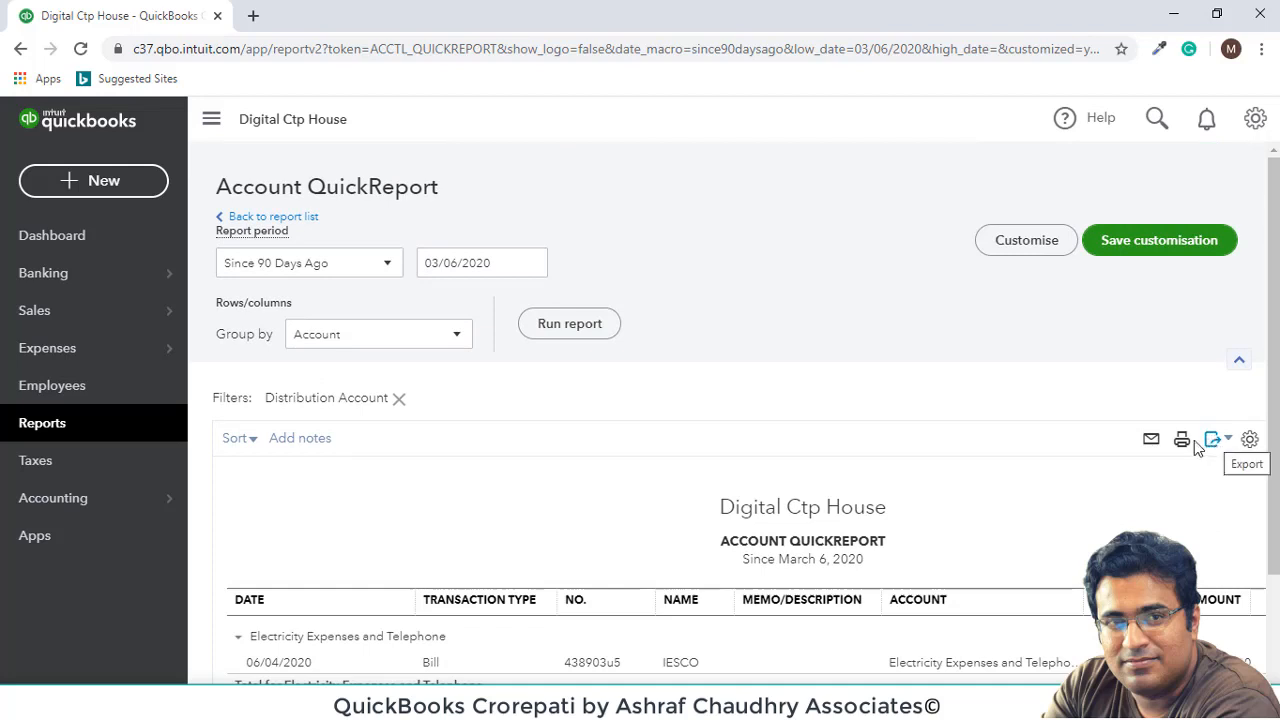
pyautogui.click(1243, 443)
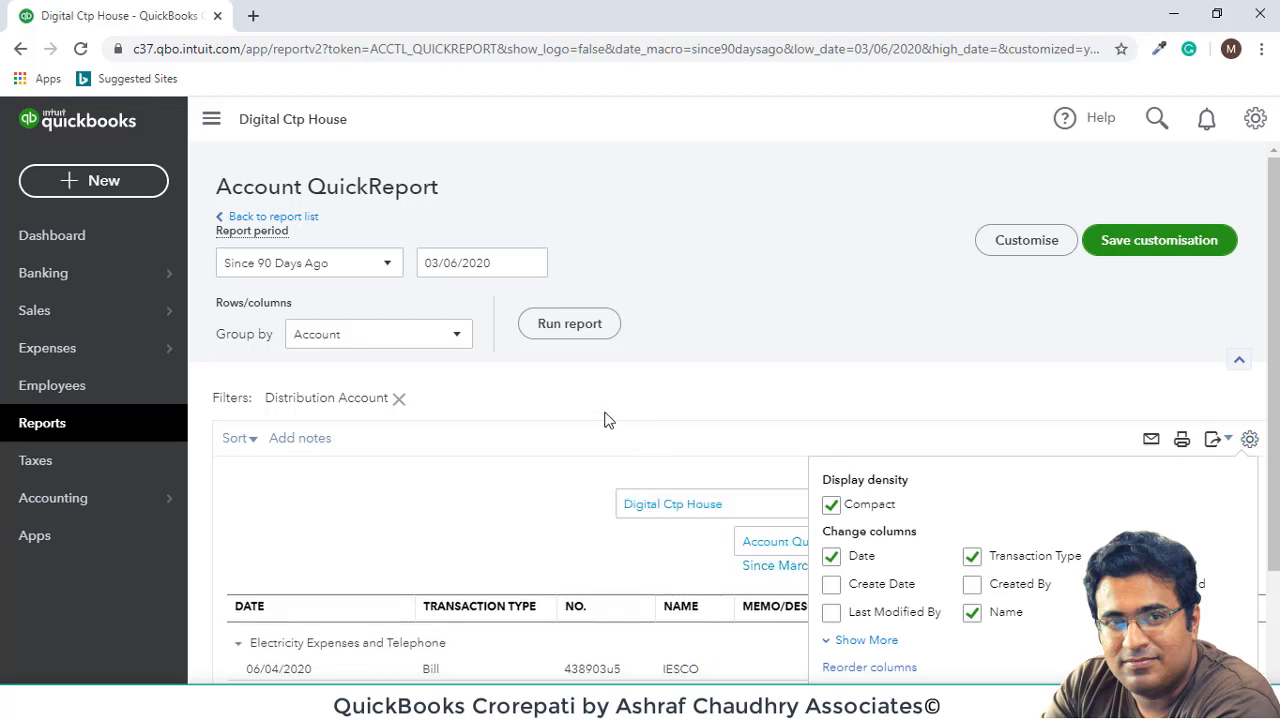
pyautogui.scroll(-2, 497, 445)
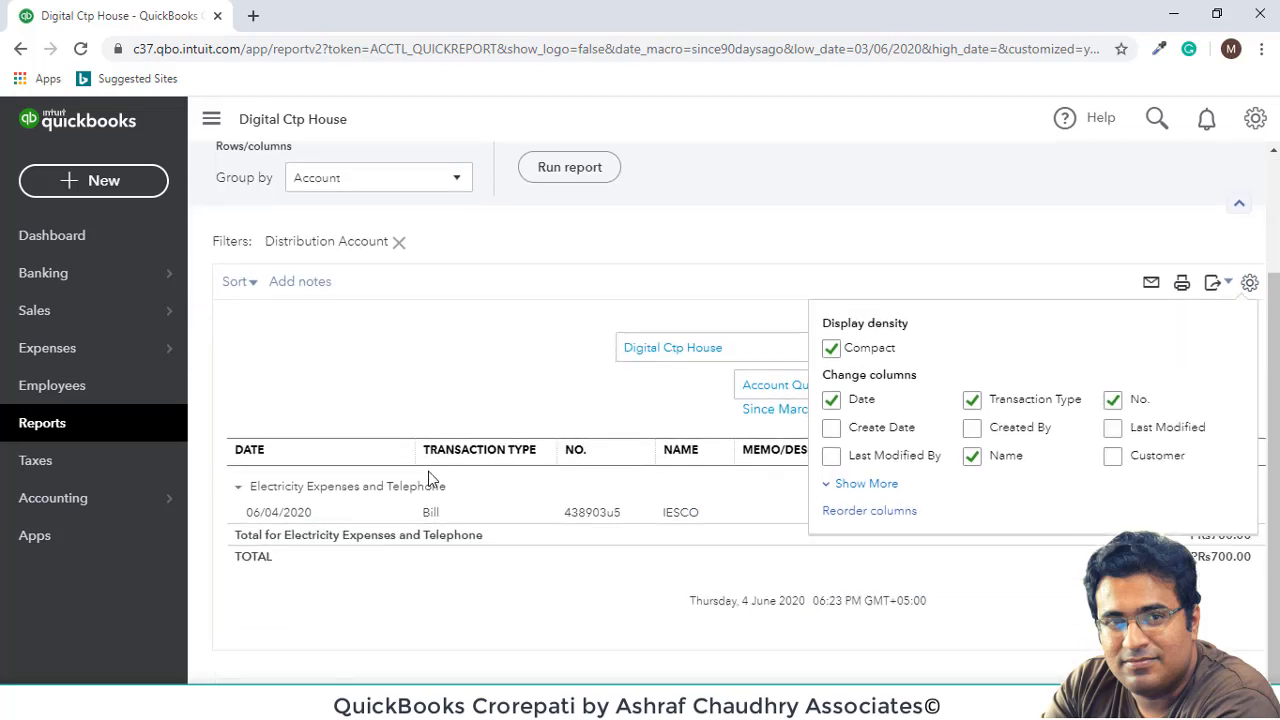
# - Return from the account report to the chart of accounts and filter the accounts by "ele"
pyautogui.click(1254, 119)
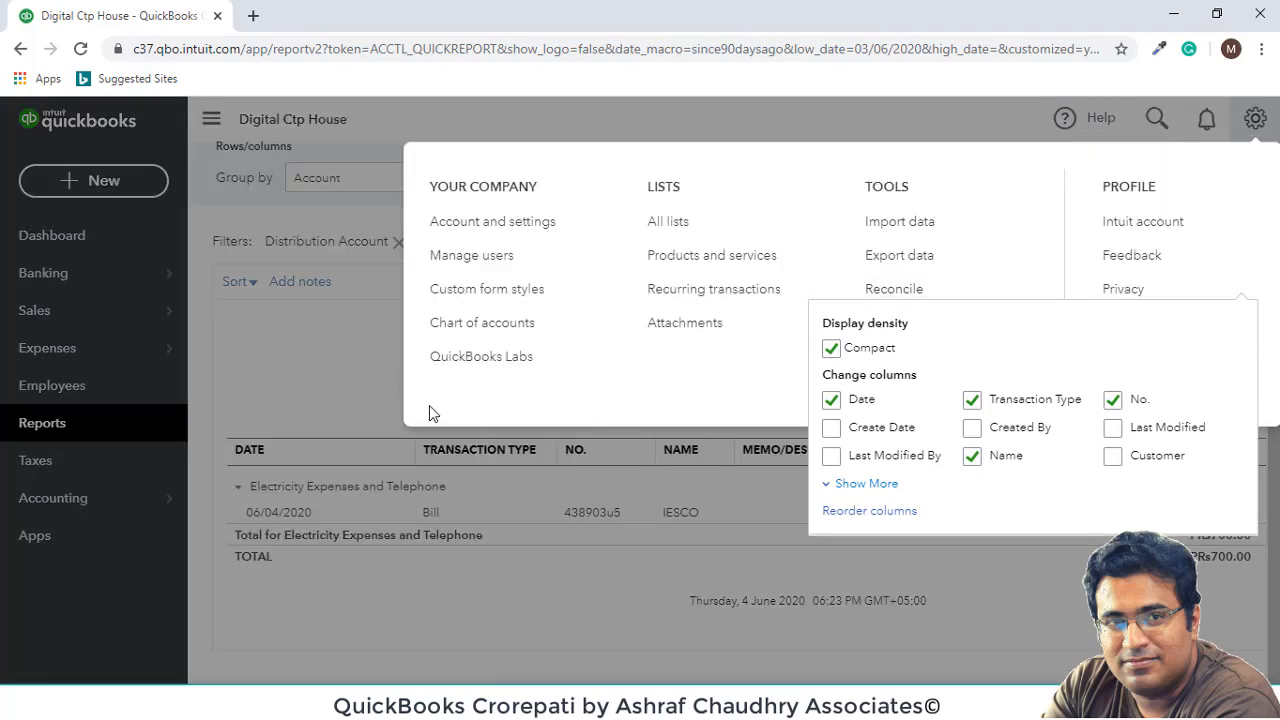
pyautogui.click(320, 360)
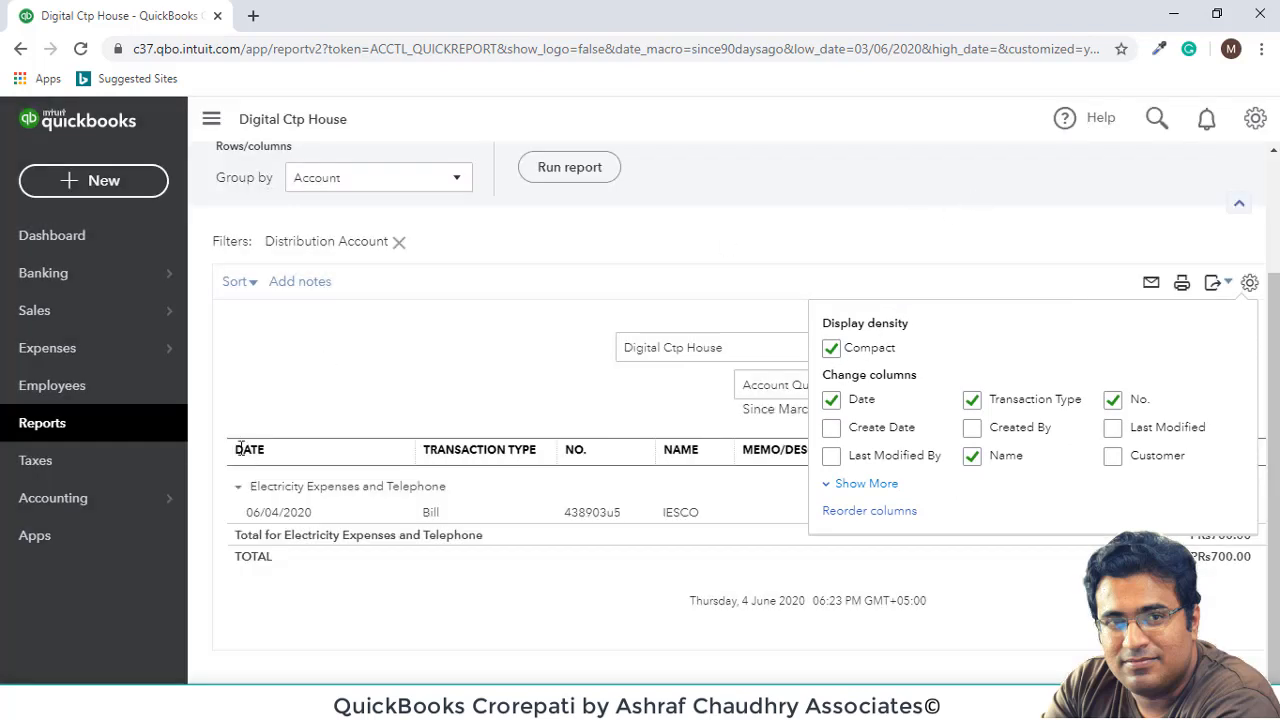
pyautogui.click(86, 498)
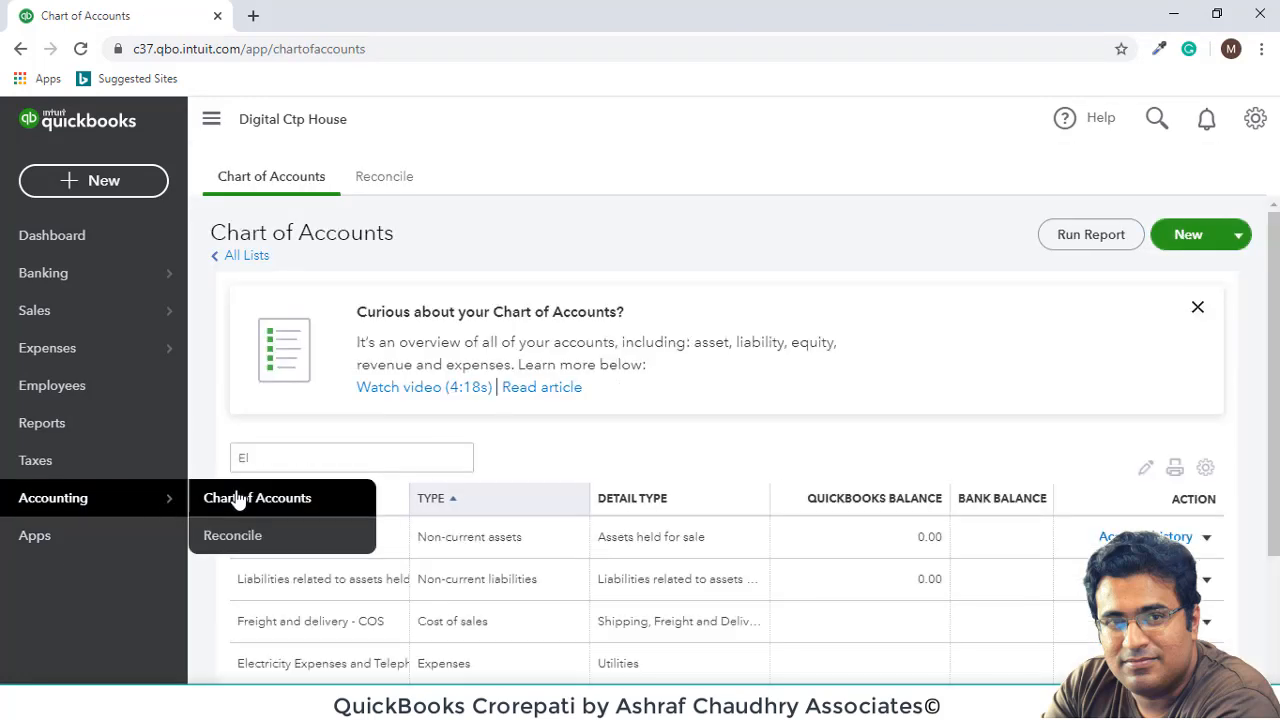
pyautogui.click(238, 500)
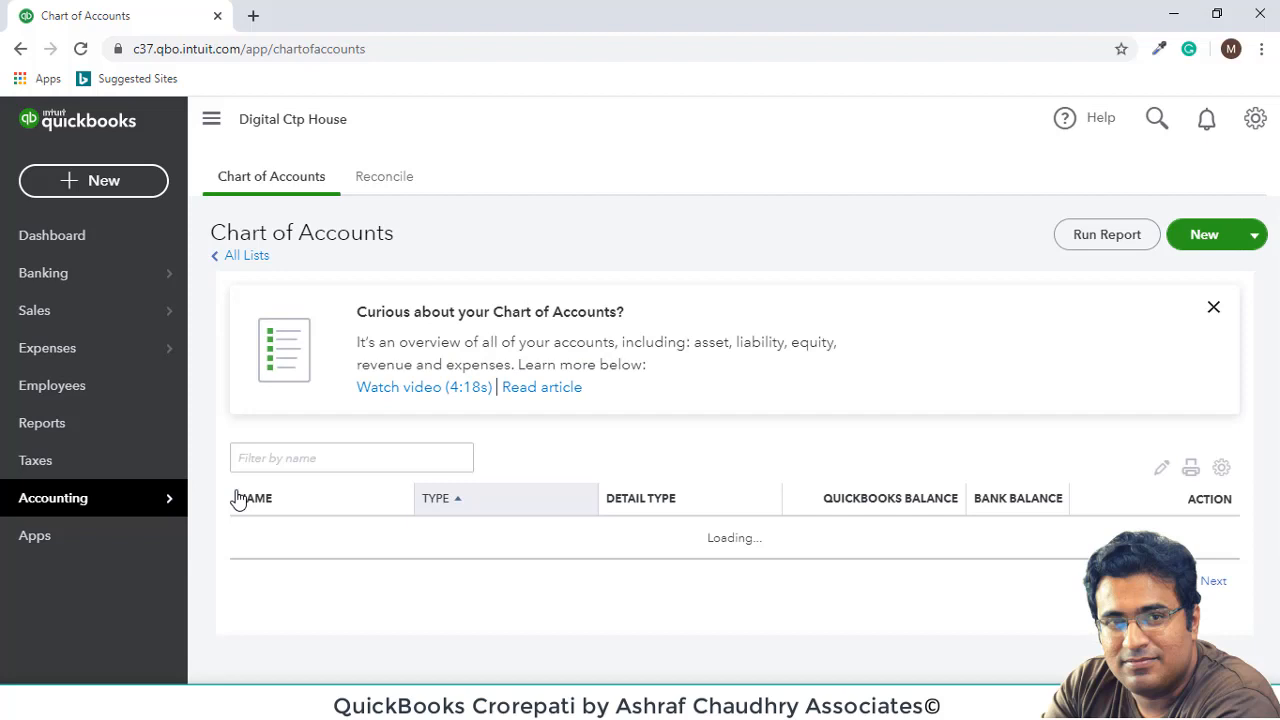
pyautogui.scroll(-2, 616, 415)
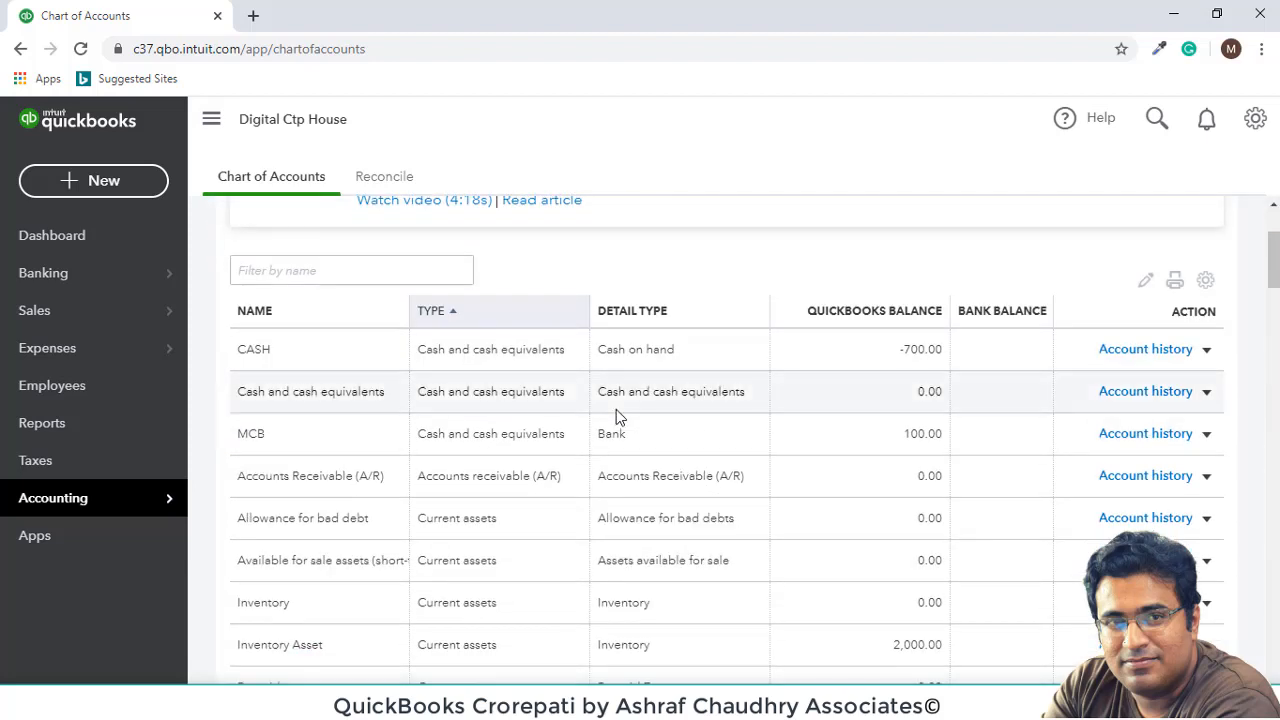
pyautogui.click(376, 272)
pyautogui.write('ele')
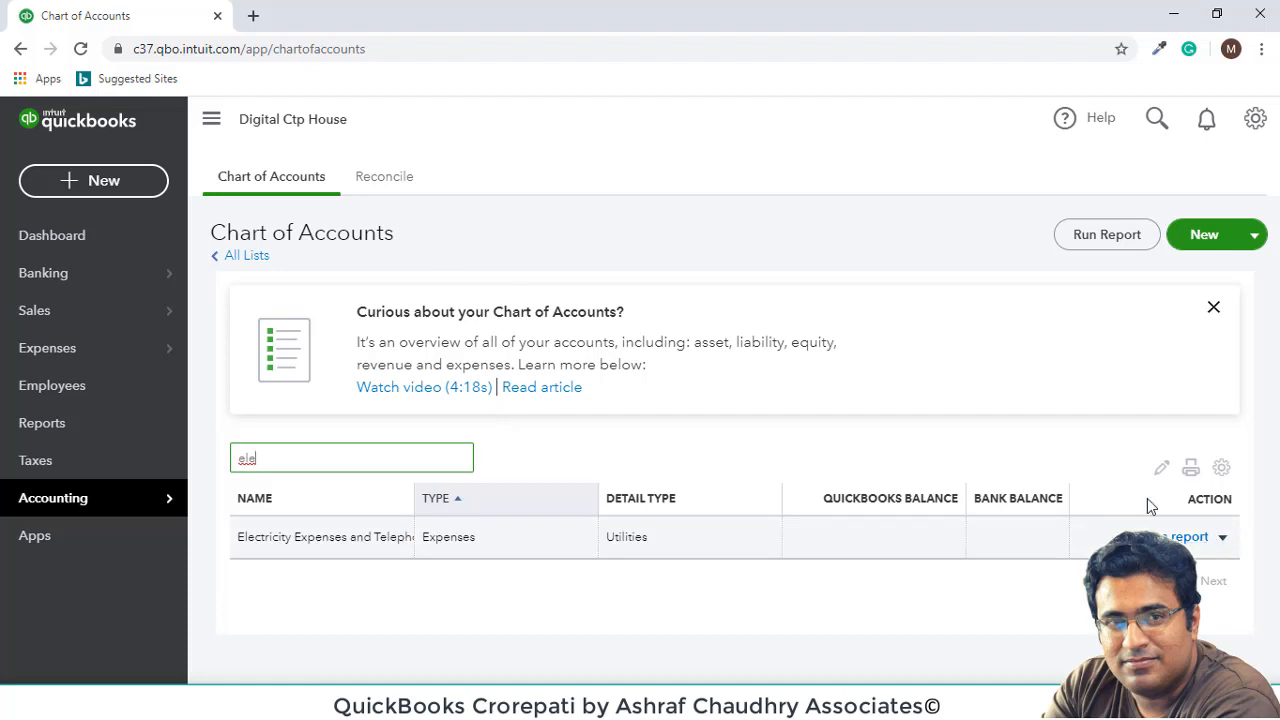
# - Clear the name filter in the chart of accounts and view the account history of the CASH account
pyautogui.press('BackSpace')
pyautogui.press('BackSpace')
pyautogui.press('BackSpace')
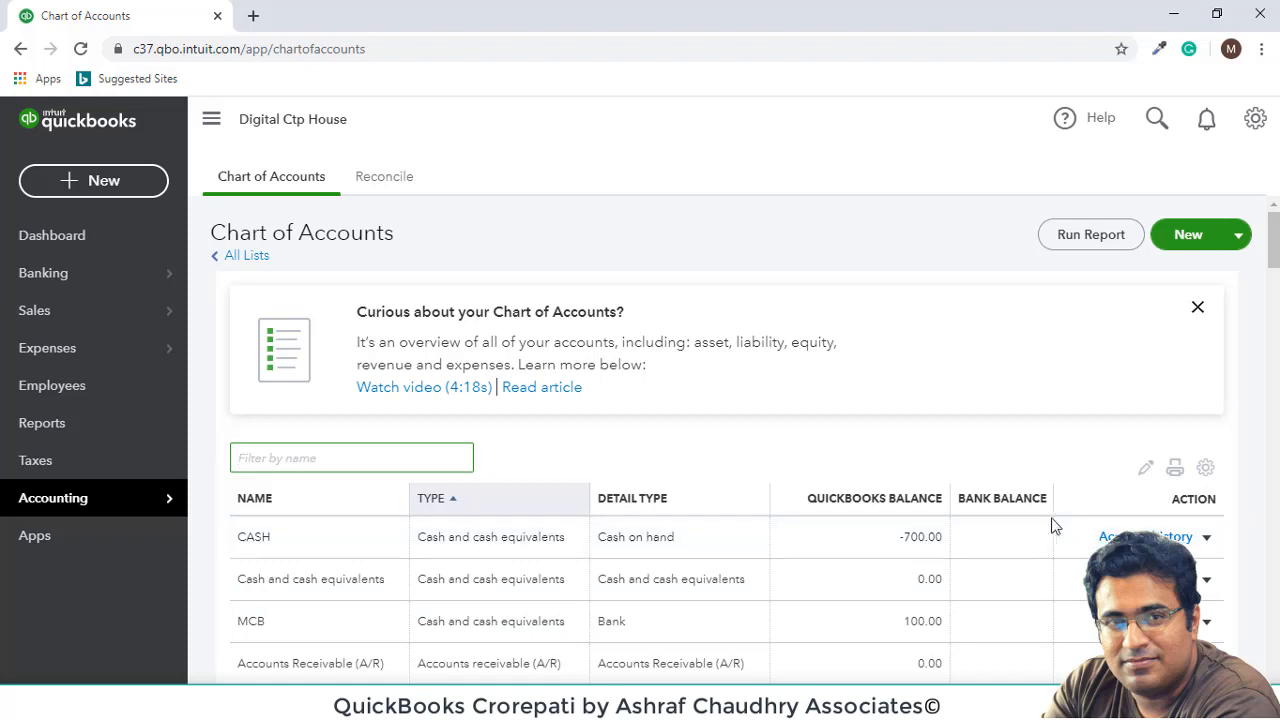
pyautogui.scroll(-2, 1052, 526)
pyautogui.click(1205, 352)
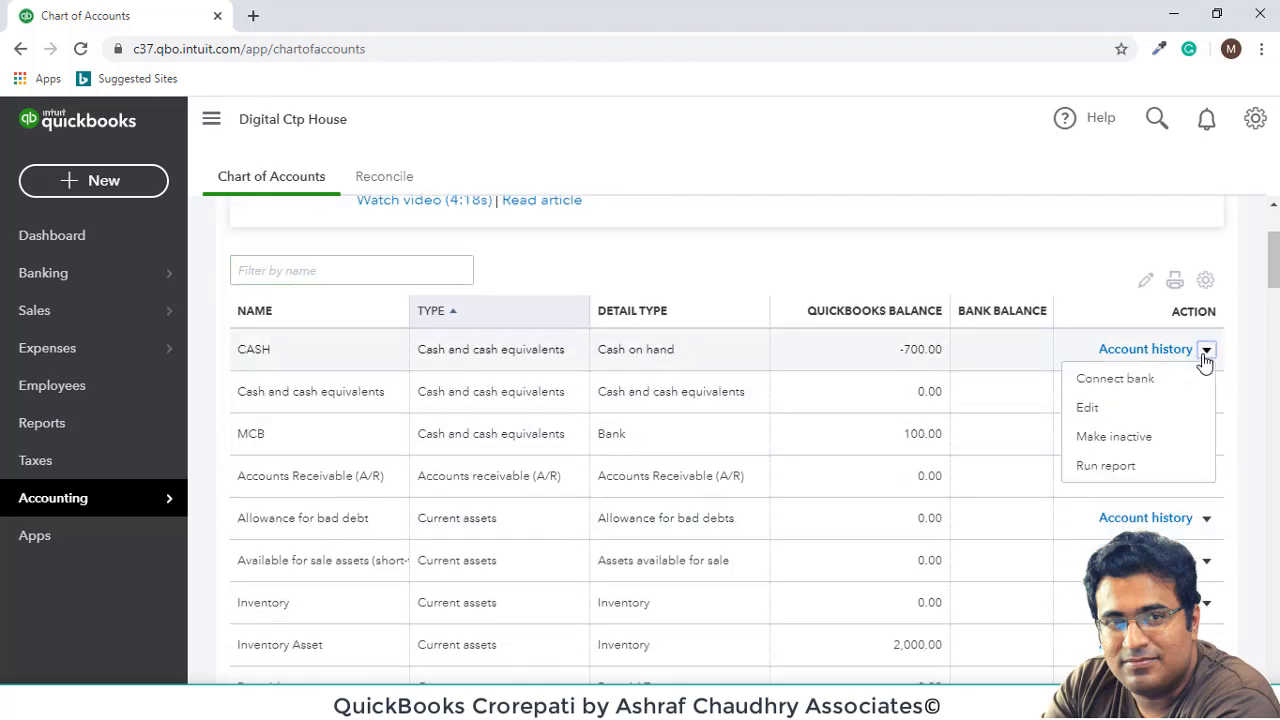
pyautogui.click(1155, 349)
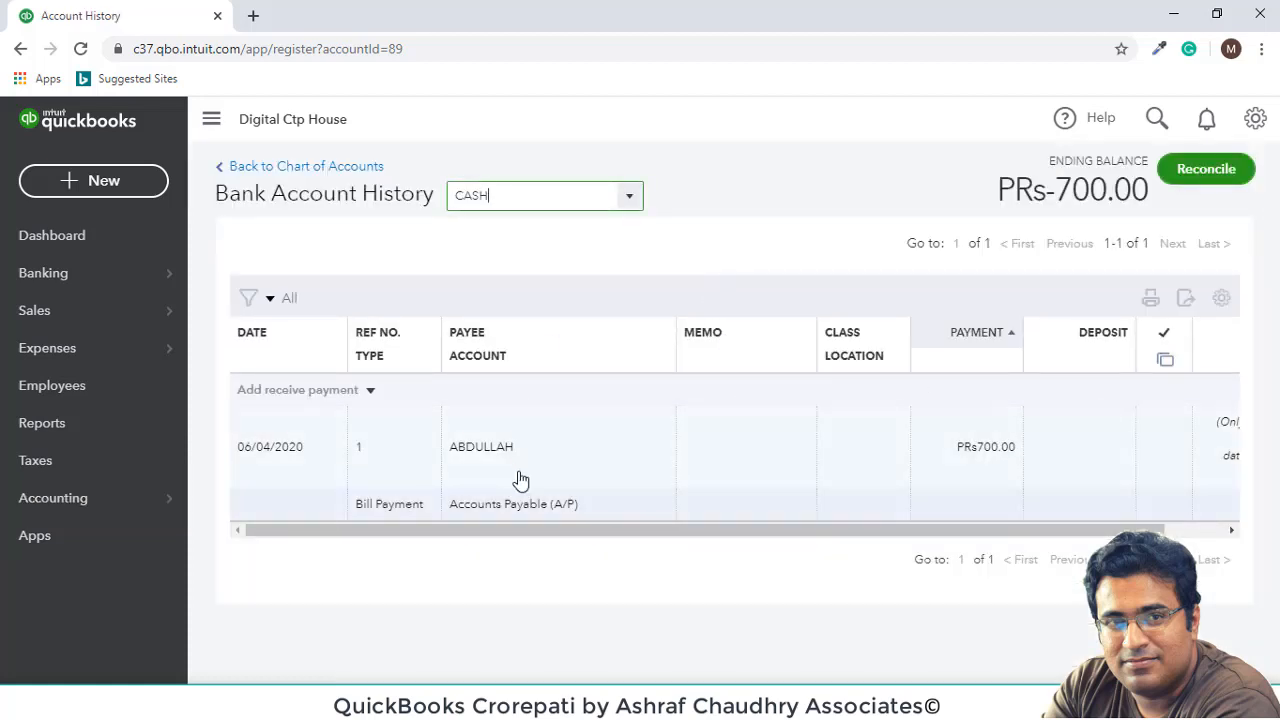
pyautogui.moveTo(588, 531)
pyautogui.mouseDown()
pyautogui.moveTo(966, 529)
pyautogui.moveTo(583, 517)
pyautogui.mouseUp()
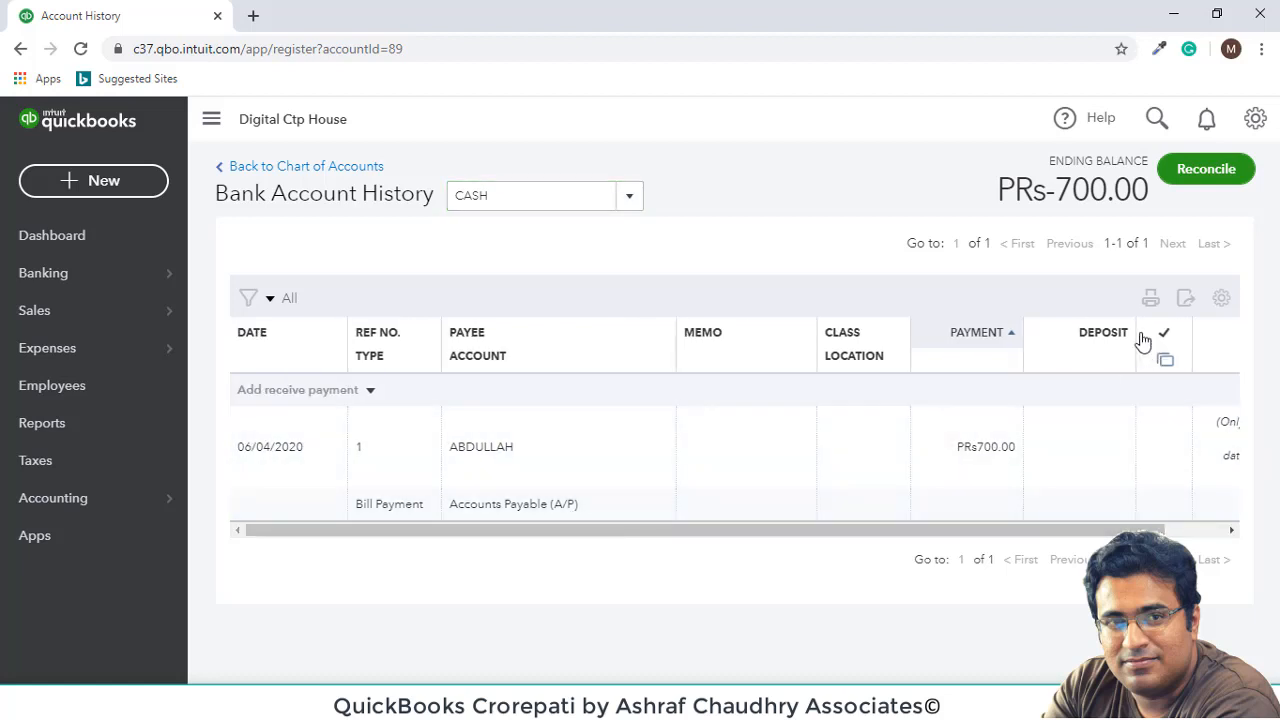
# - Search the account selector of the Bank Account History for "el" and clear the search text
pyautogui.click(640, 200)
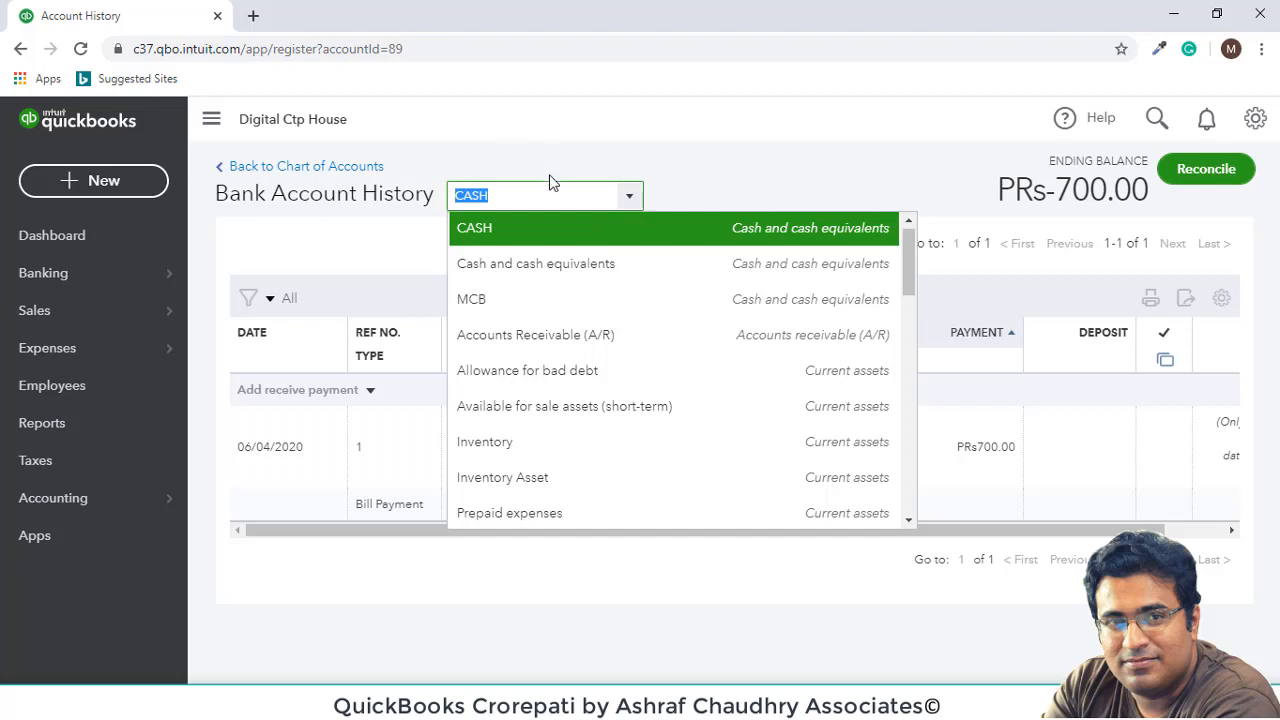
pyautogui.press('BackSpace')
pyautogui.write('e')
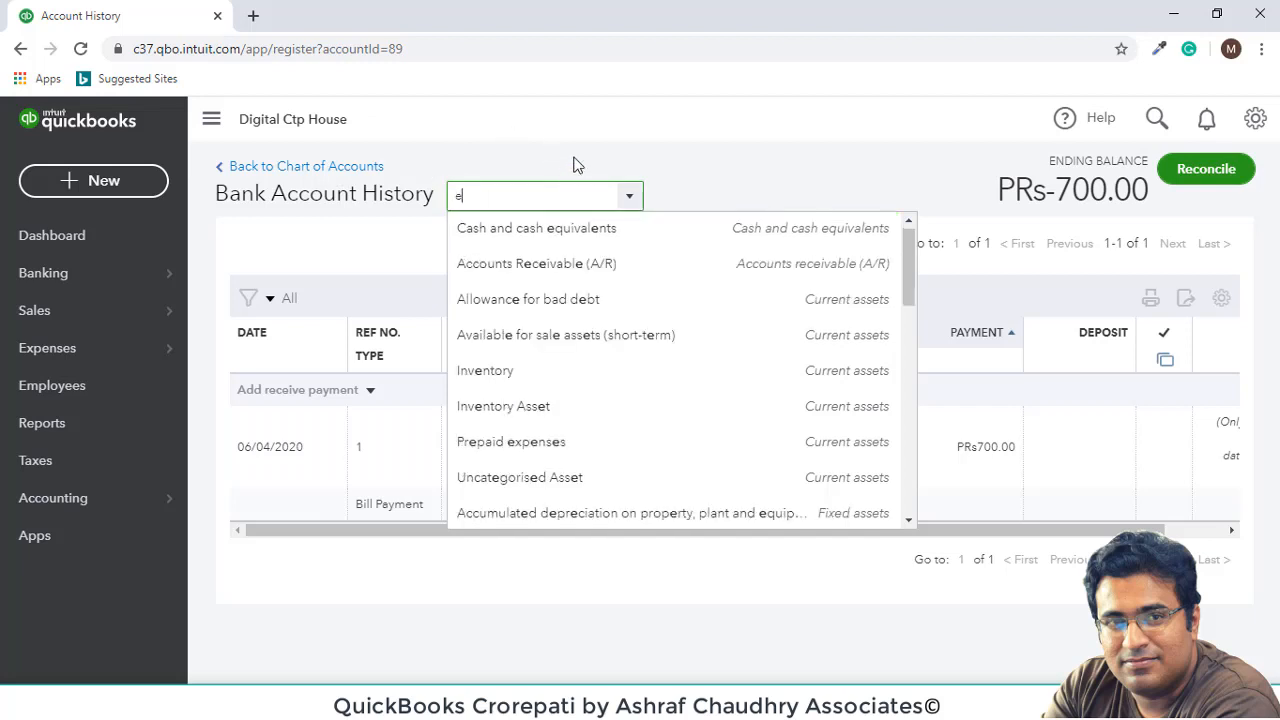
pyautogui.write('l')
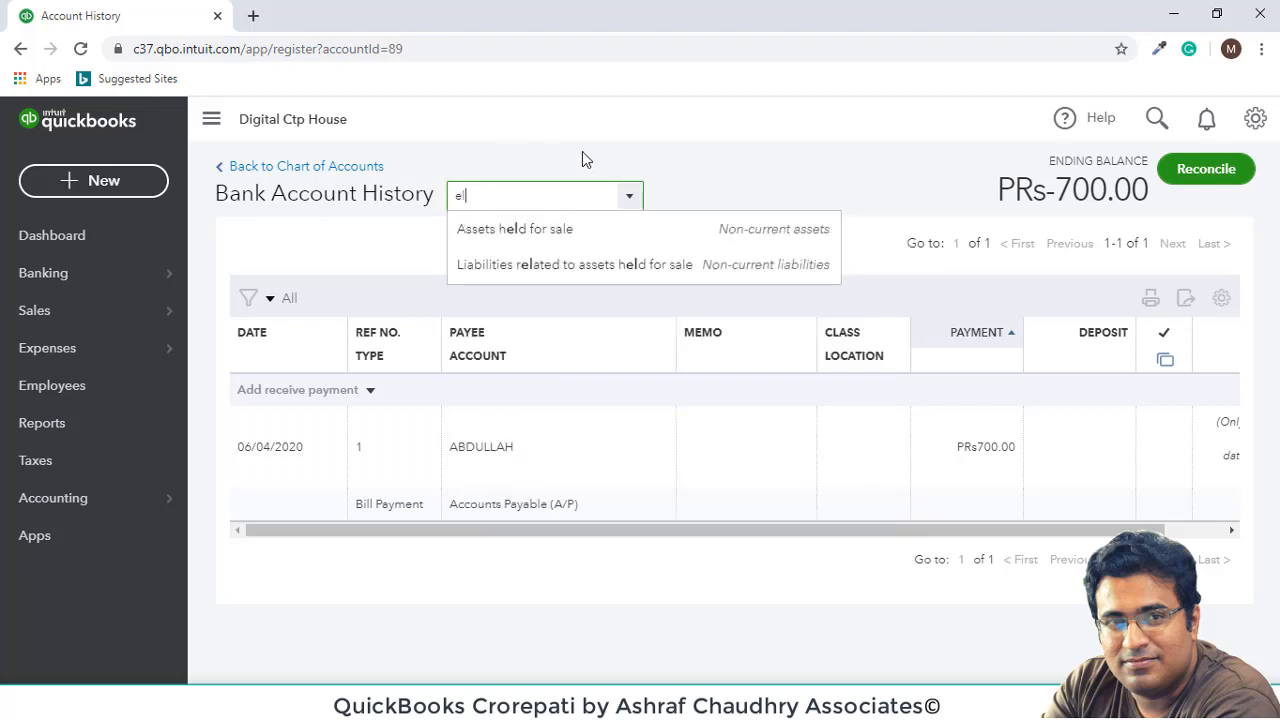
pyautogui.press('BackSpace')
pyautogui.press('BackSpace')
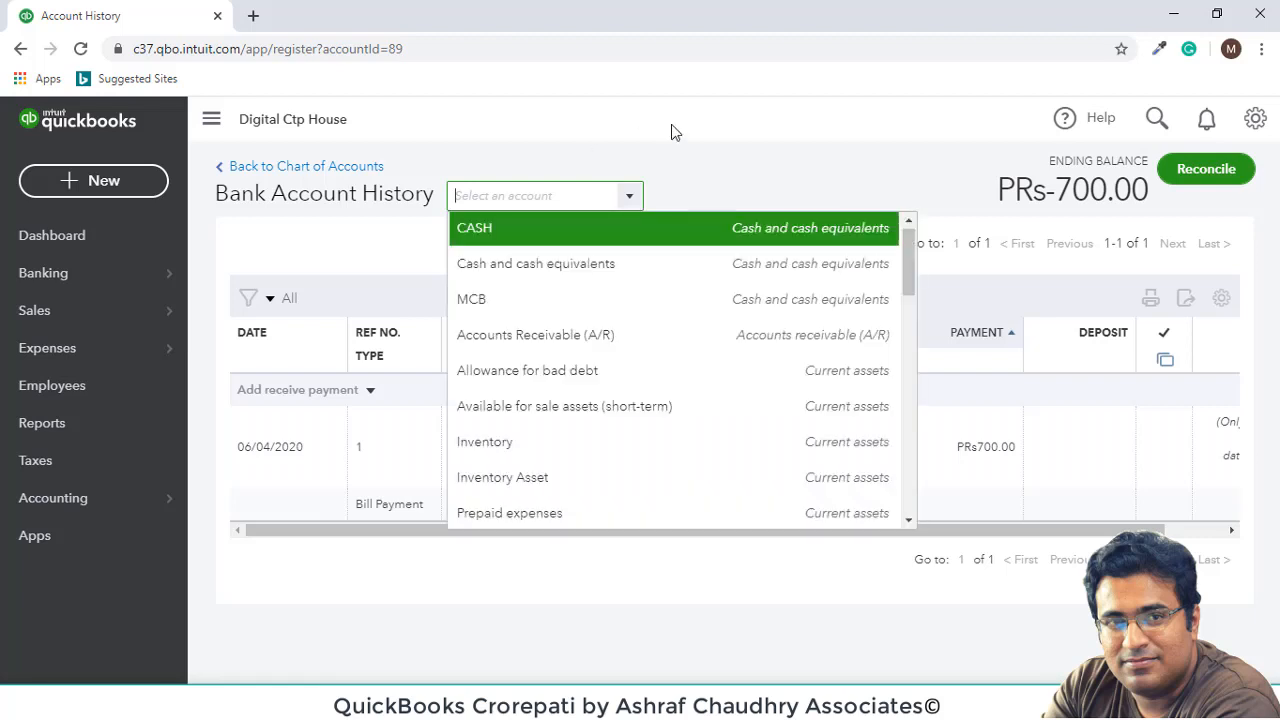
# - Go back from the Bank Account History to the chart of accounts and filter it by "ele"
pyautogui.click(246, 174)
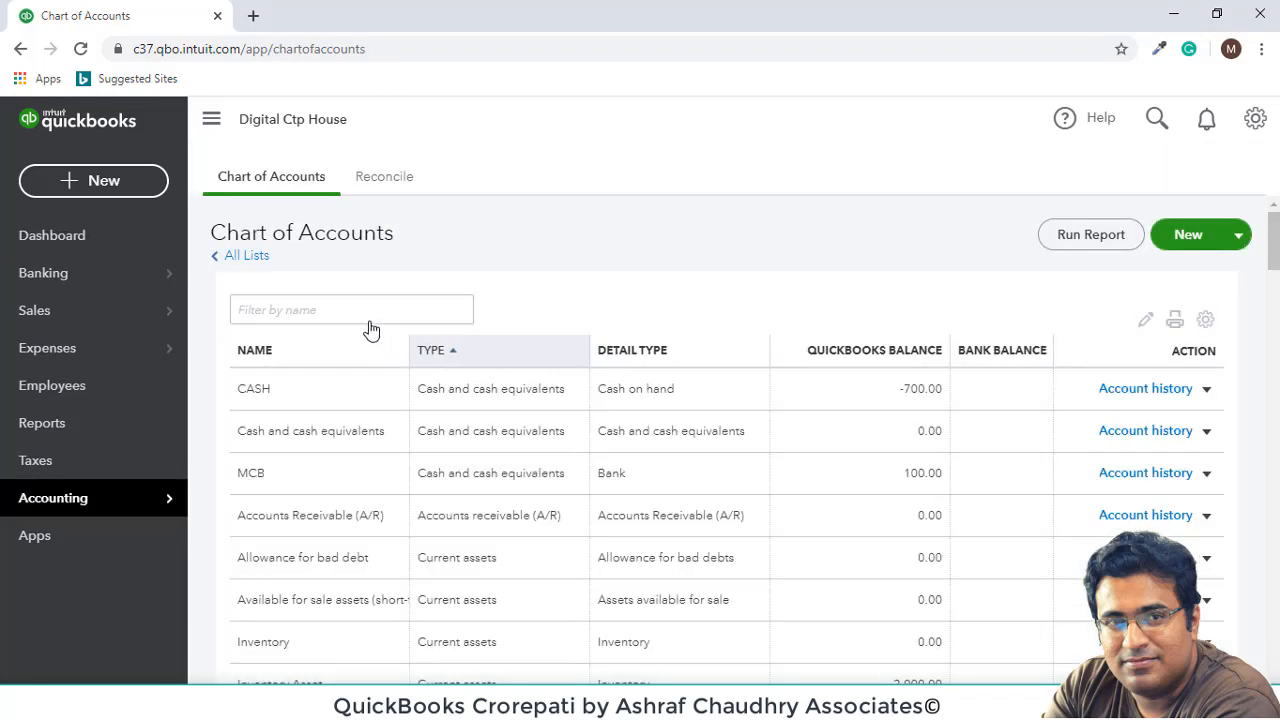
pyautogui.scroll(-2, 367, 318)
pyautogui.click(338, 270)
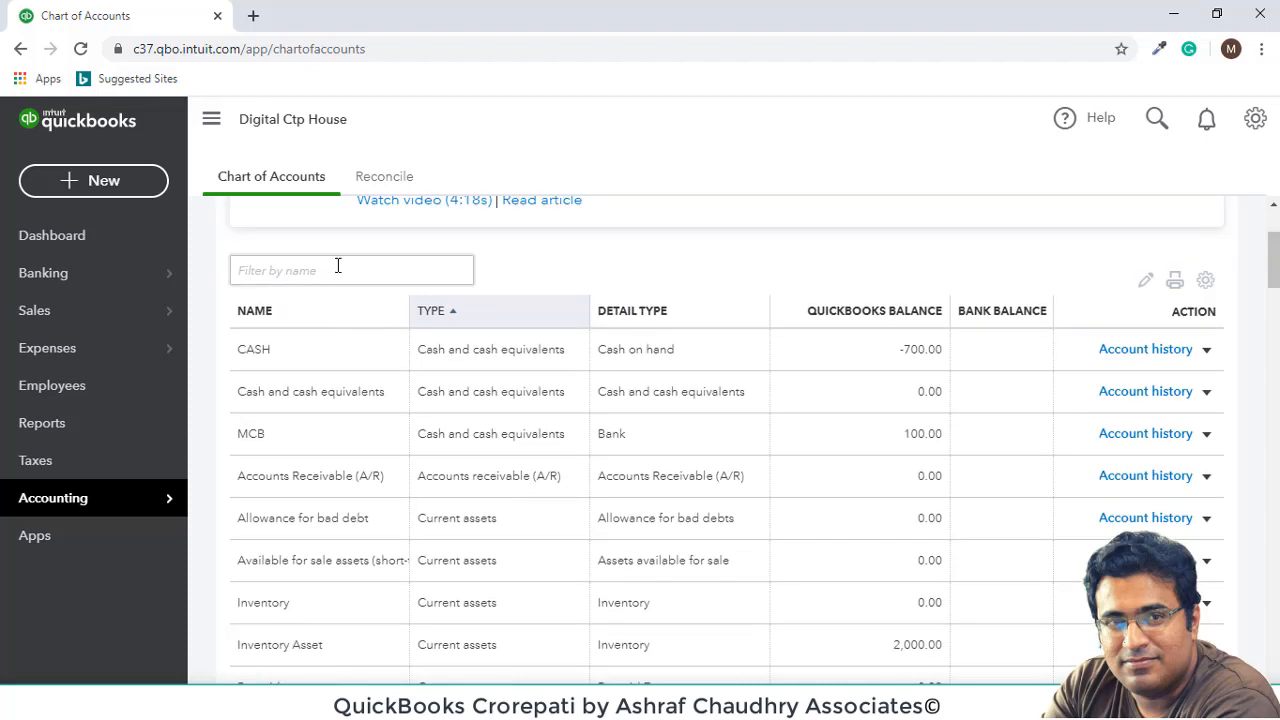
pyautogui.write('el')
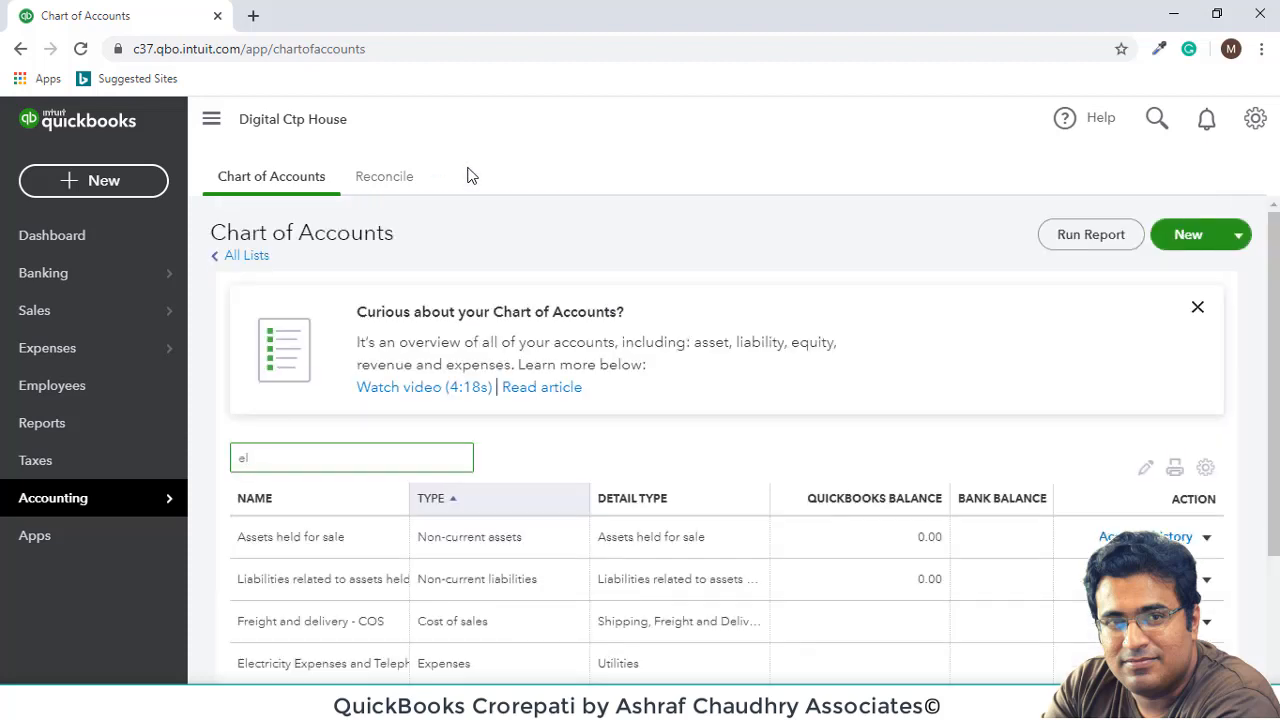
pyautogui.write('e')
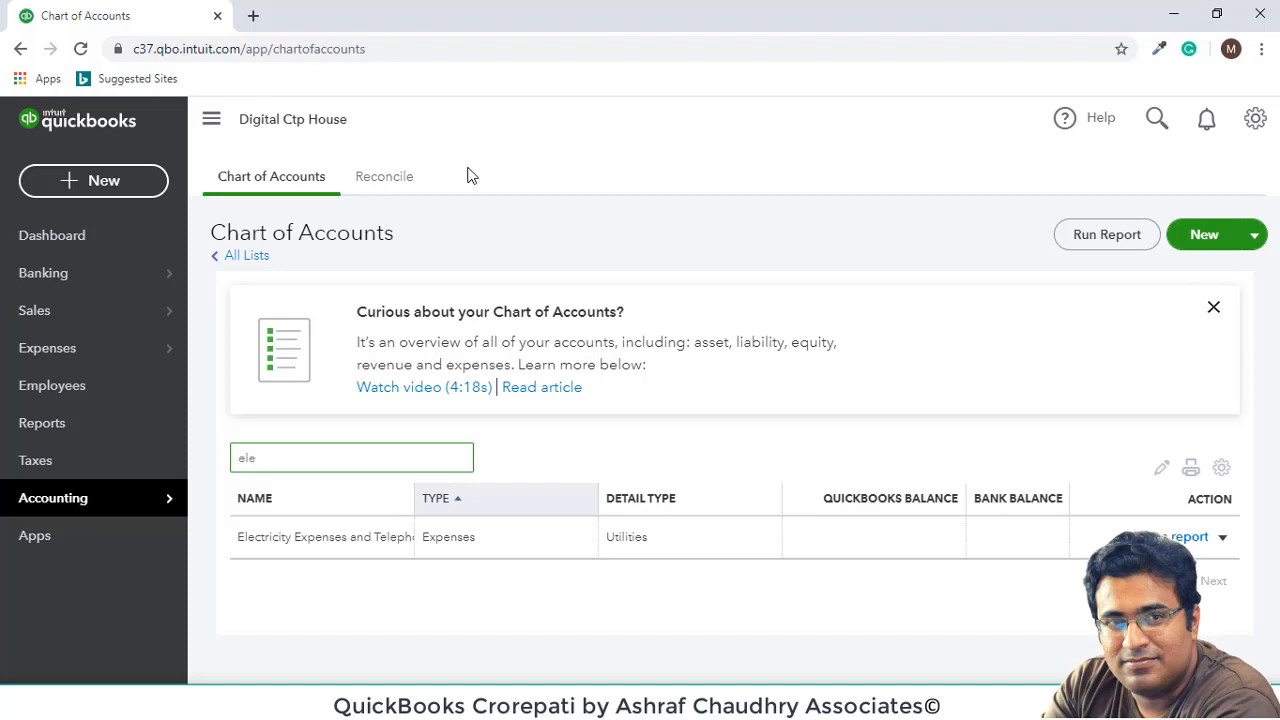
# - Run the report for Electricity Expenses and Telephone and remove its Distribution Account filter
pyautogui.click(1225, 544)
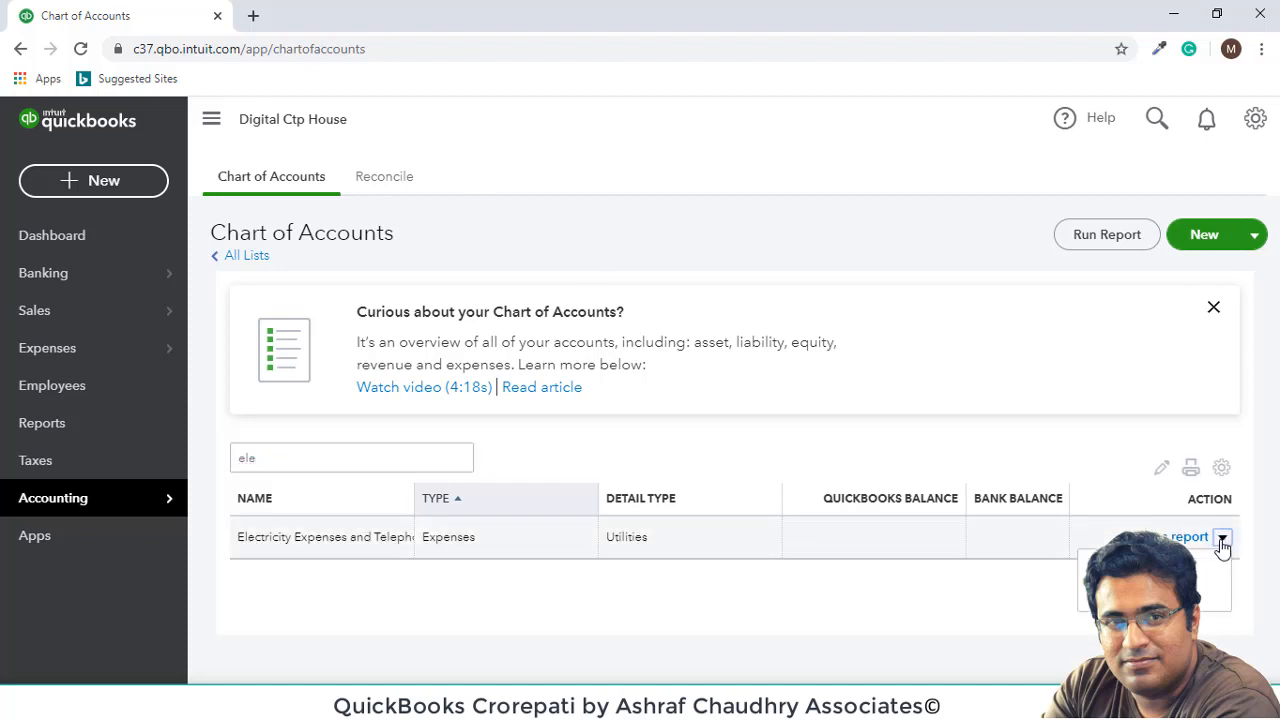
pyautogui.click(1223, 541)
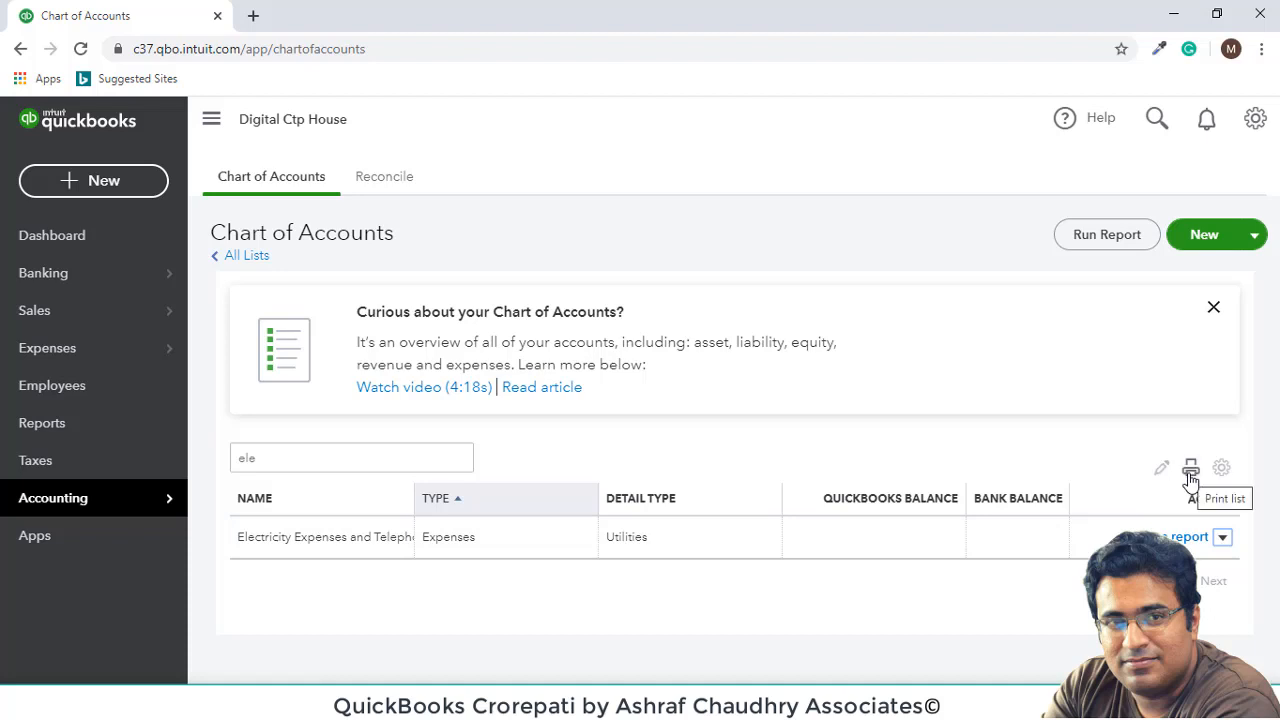
pyautogui.click(1190, 537)
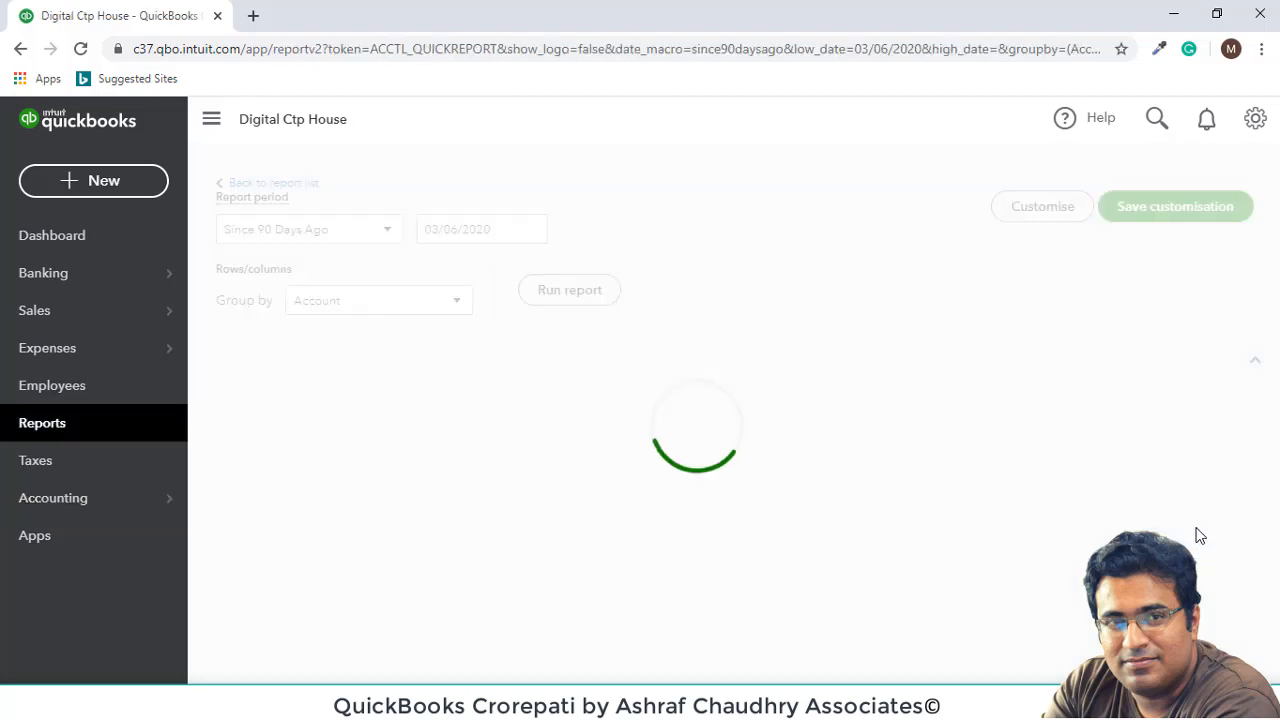
pyautogui.scroll(-1, 1195, 534)
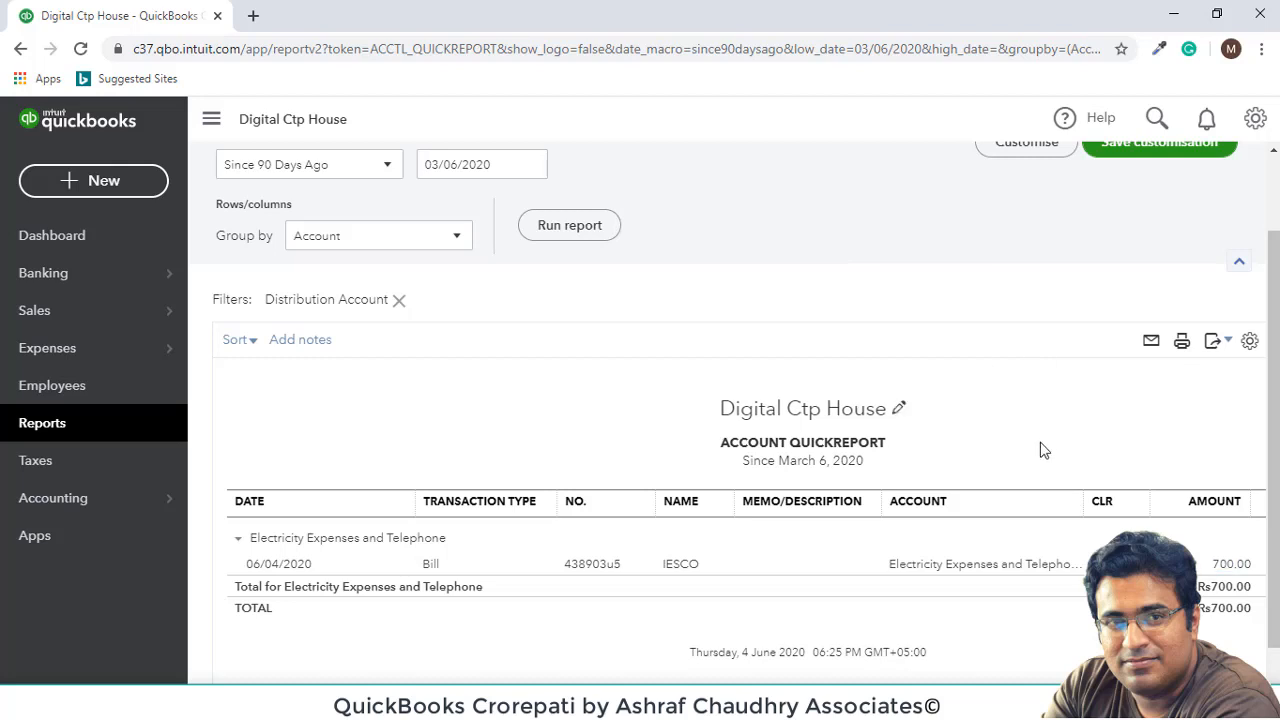
pyautogui.click(398, 299)
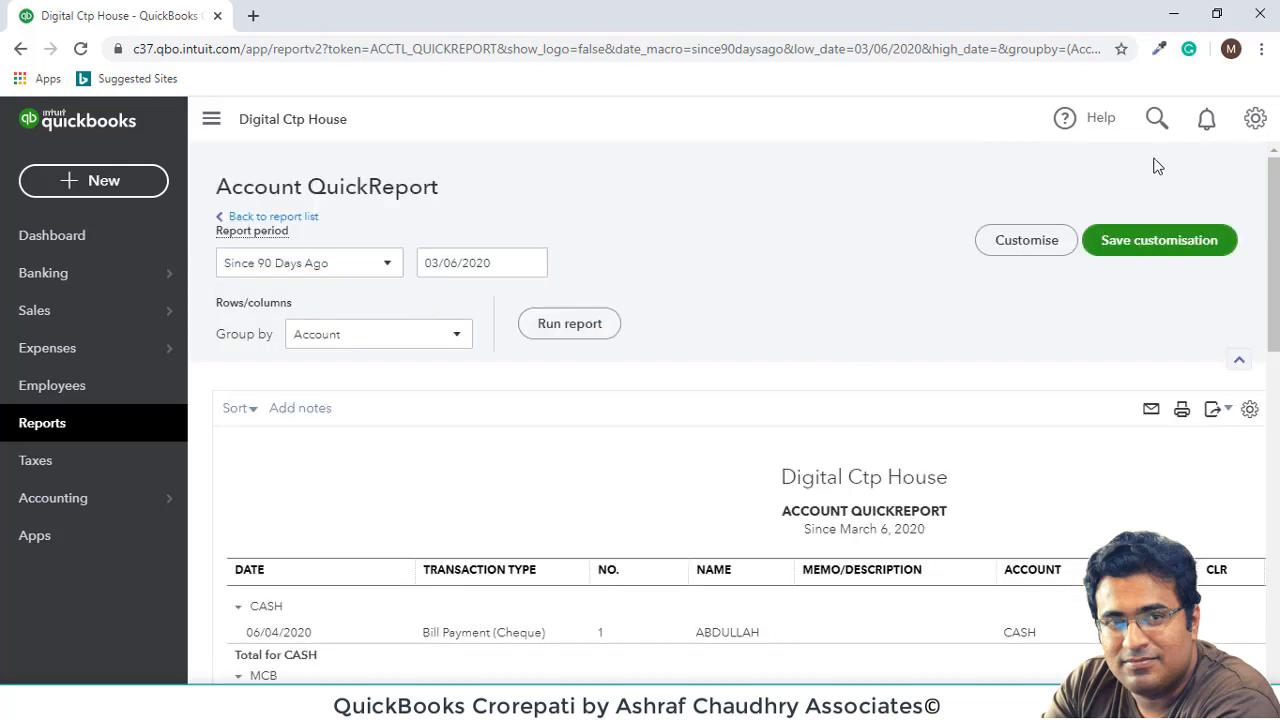
# - Go back to the report list and view the Supplier Balance Summary from the What you owe group
pyautogui.click(248, 218)
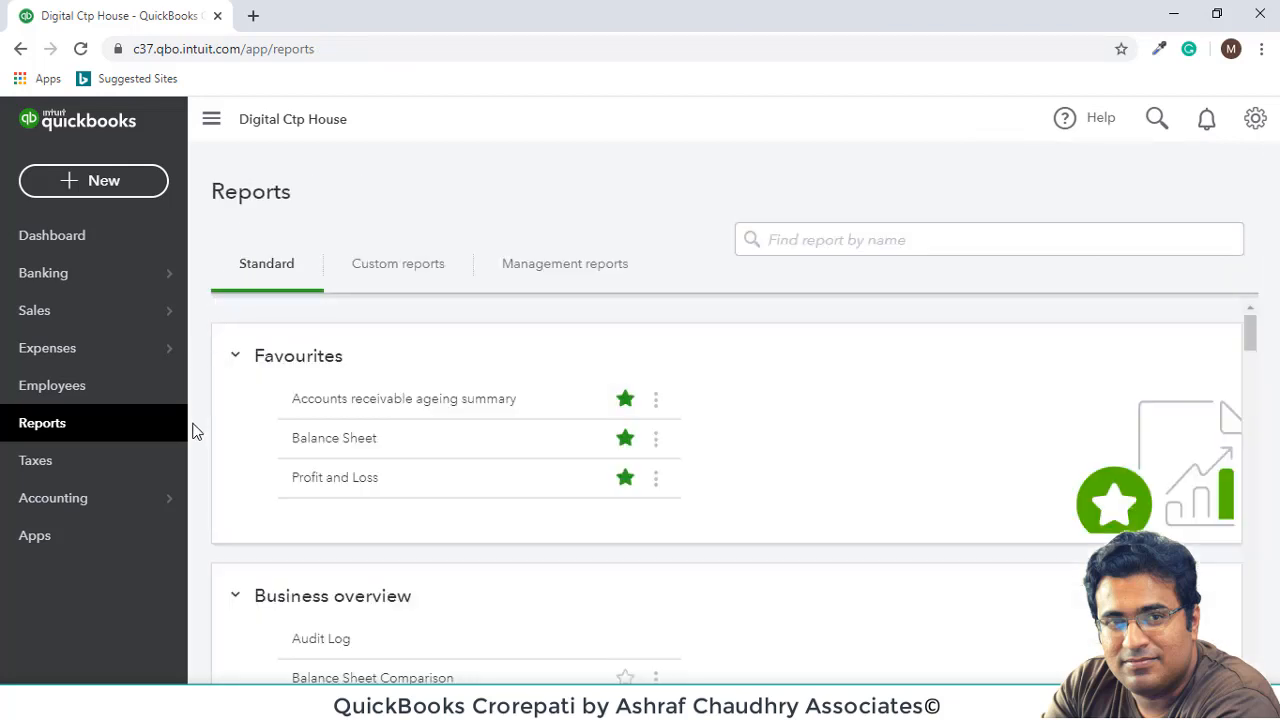
pyautogui.scroll(-15, 267, 470)
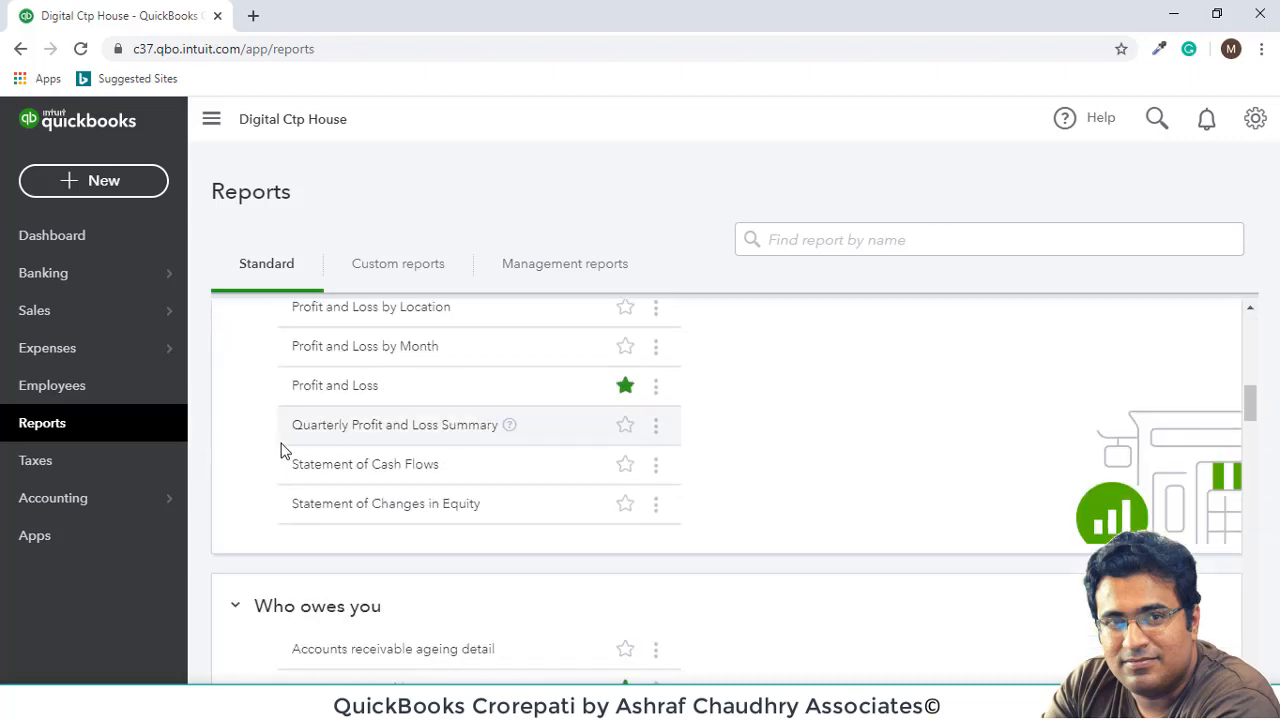
pyautogui.scroll(-10, 281, 451)
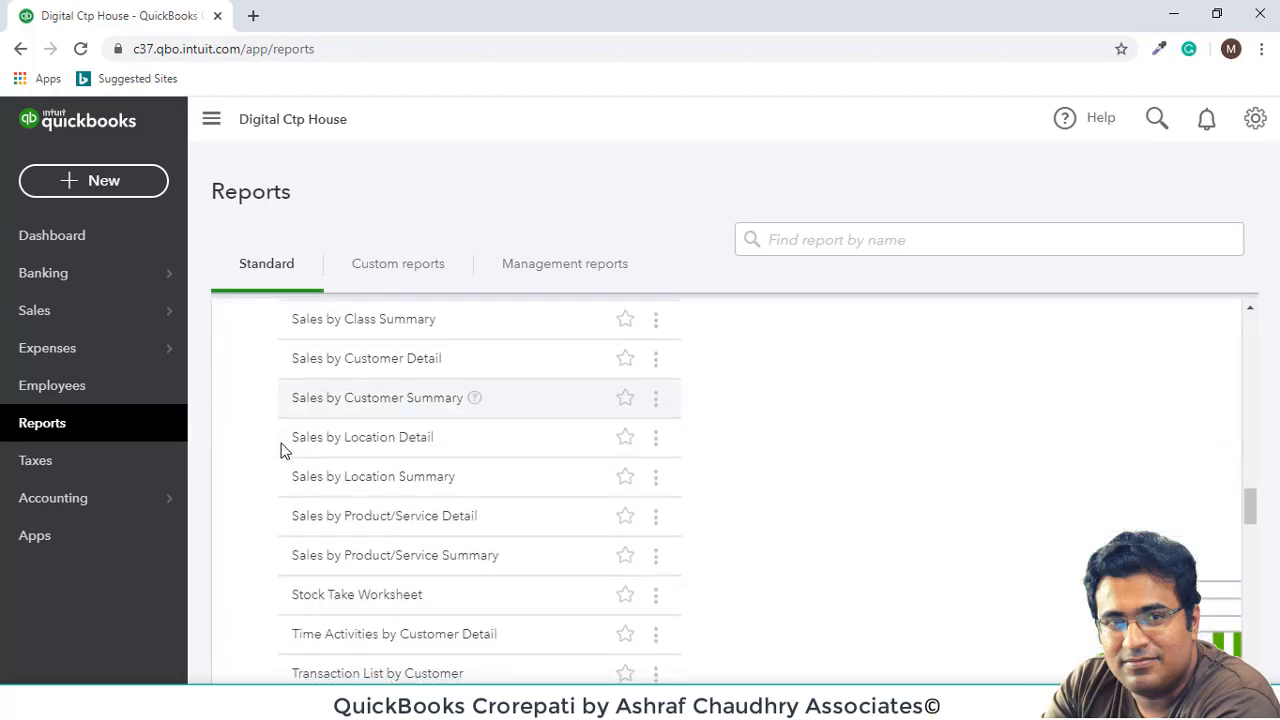
pyautogui.scroll(-2, 281, 451)
pyautogui.scroll(2, 303, 451)
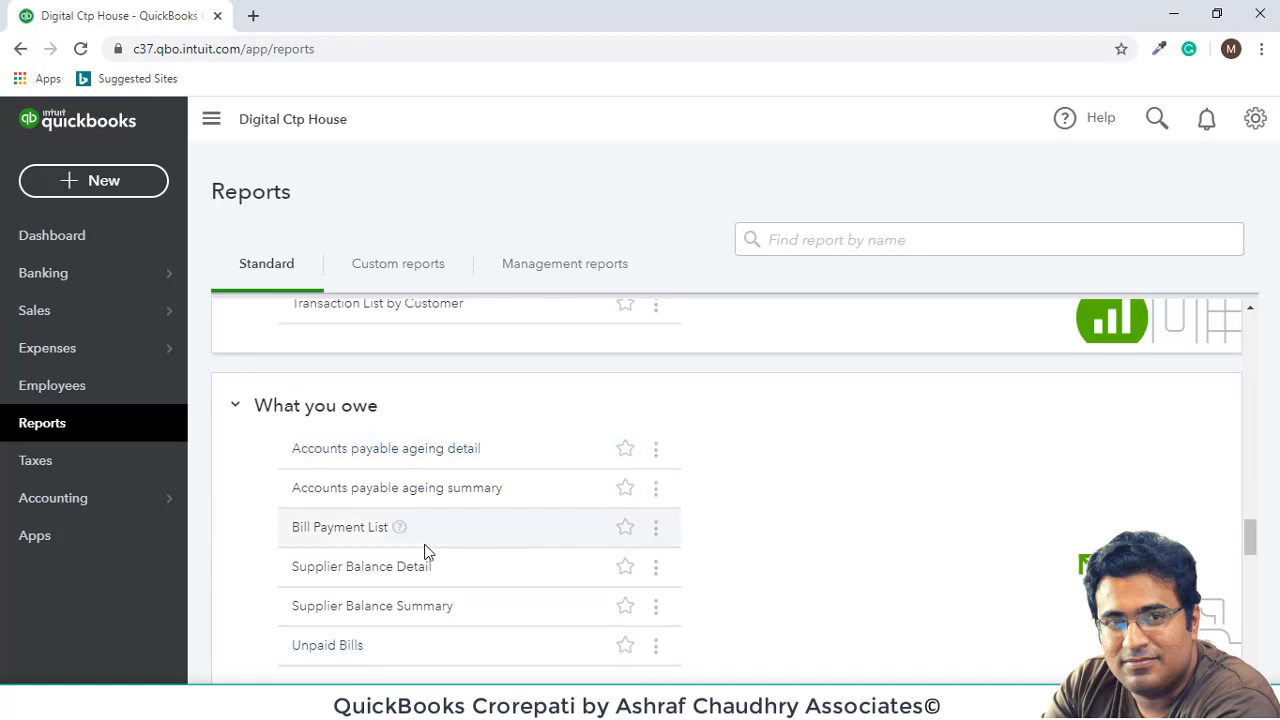
pyautogui.click(400, 606)
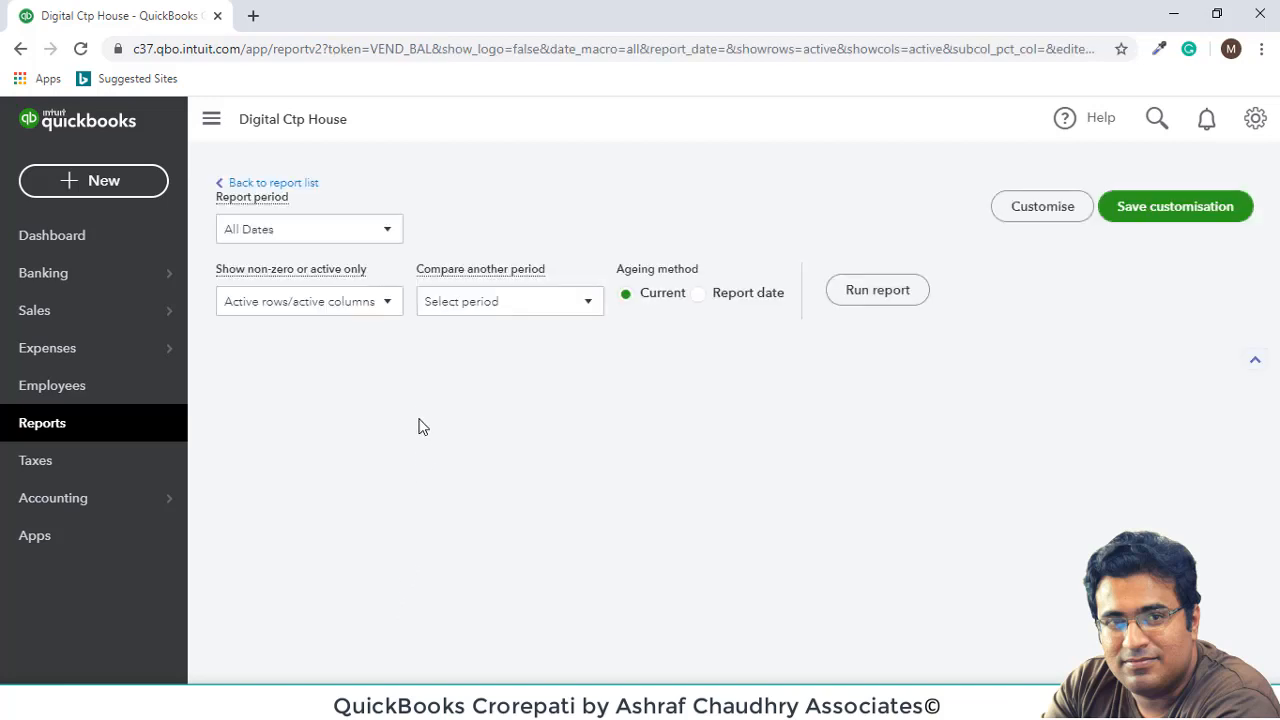
pyautogui.scroll(-1, 957, 585)
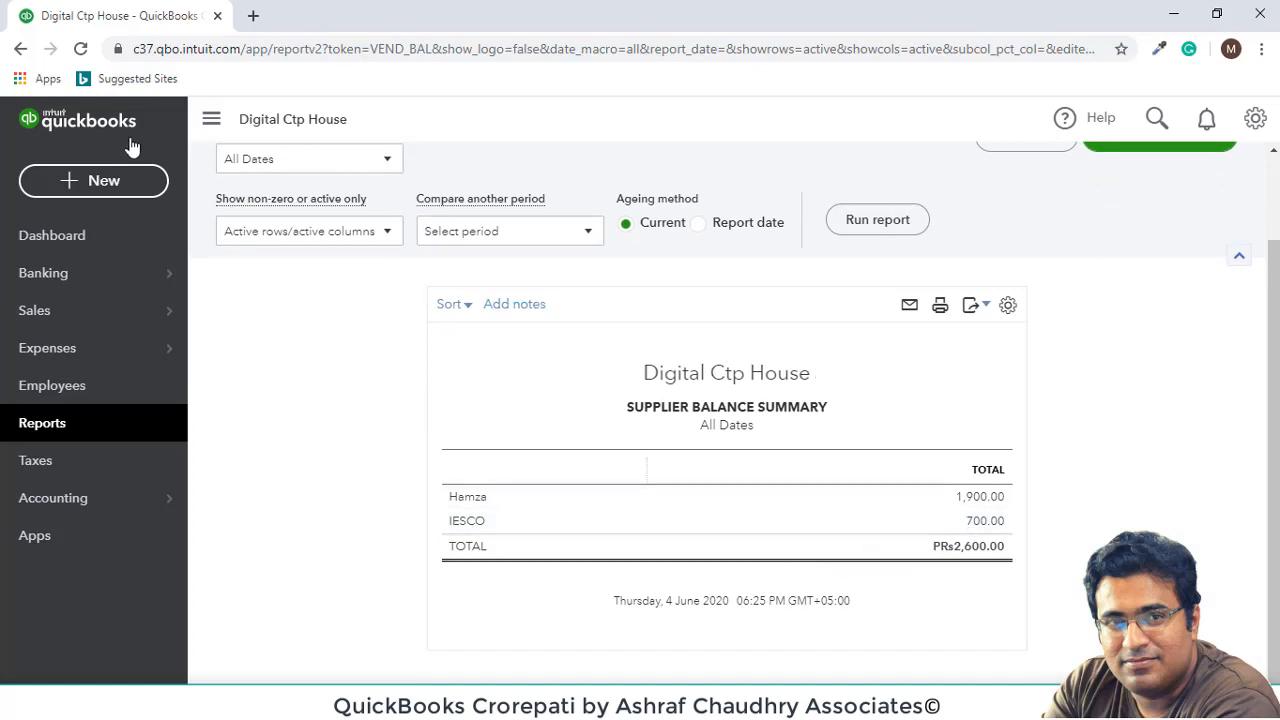
# - Return to the report list, open the Unpaid Bills report and examine the open bills of each supplier
pyautogui.click(22, 48)
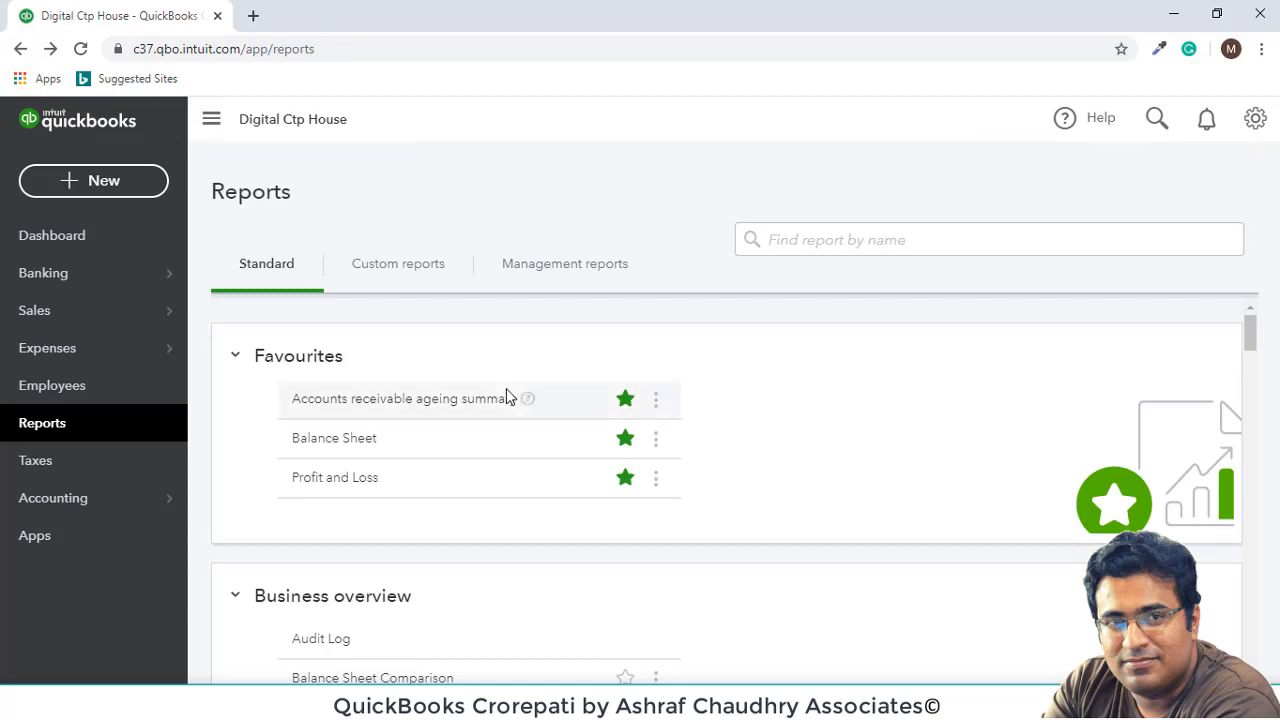
pyautogui.scroll(-12, 506, 394)
pyautogui.scroll(-15, 507, 394)
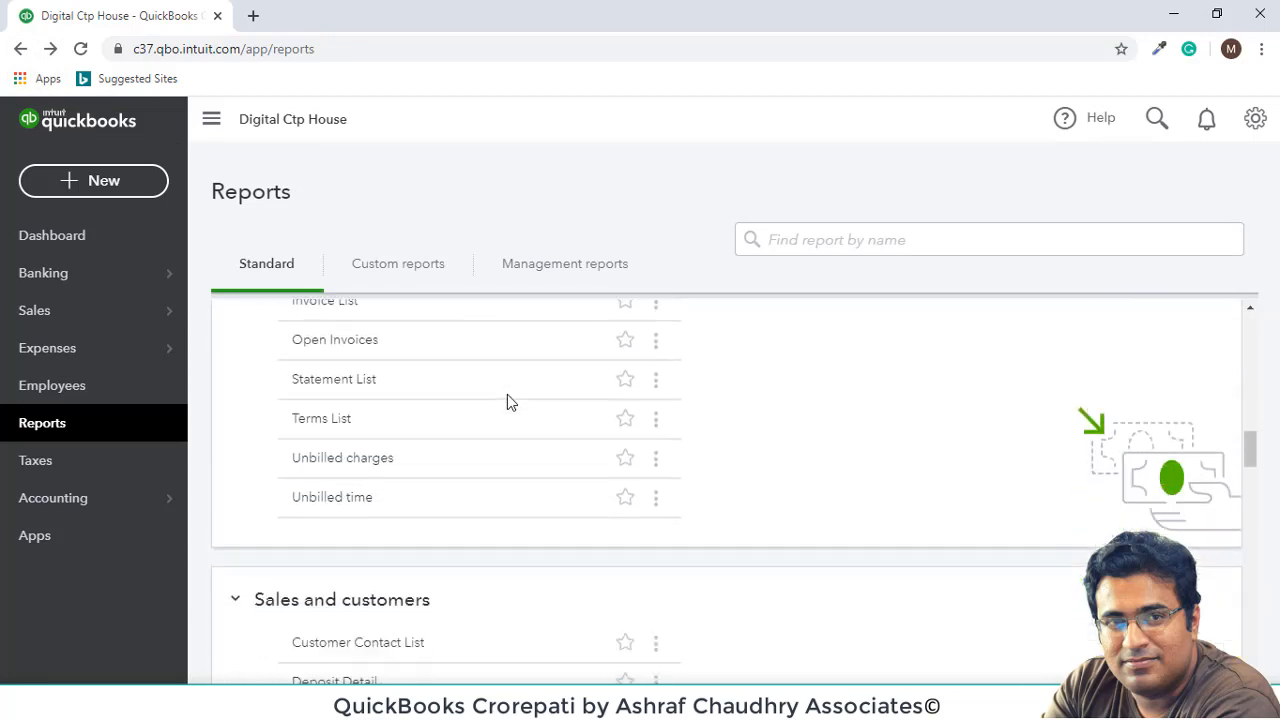
pyautogui.scroll(-2, 508, 395)
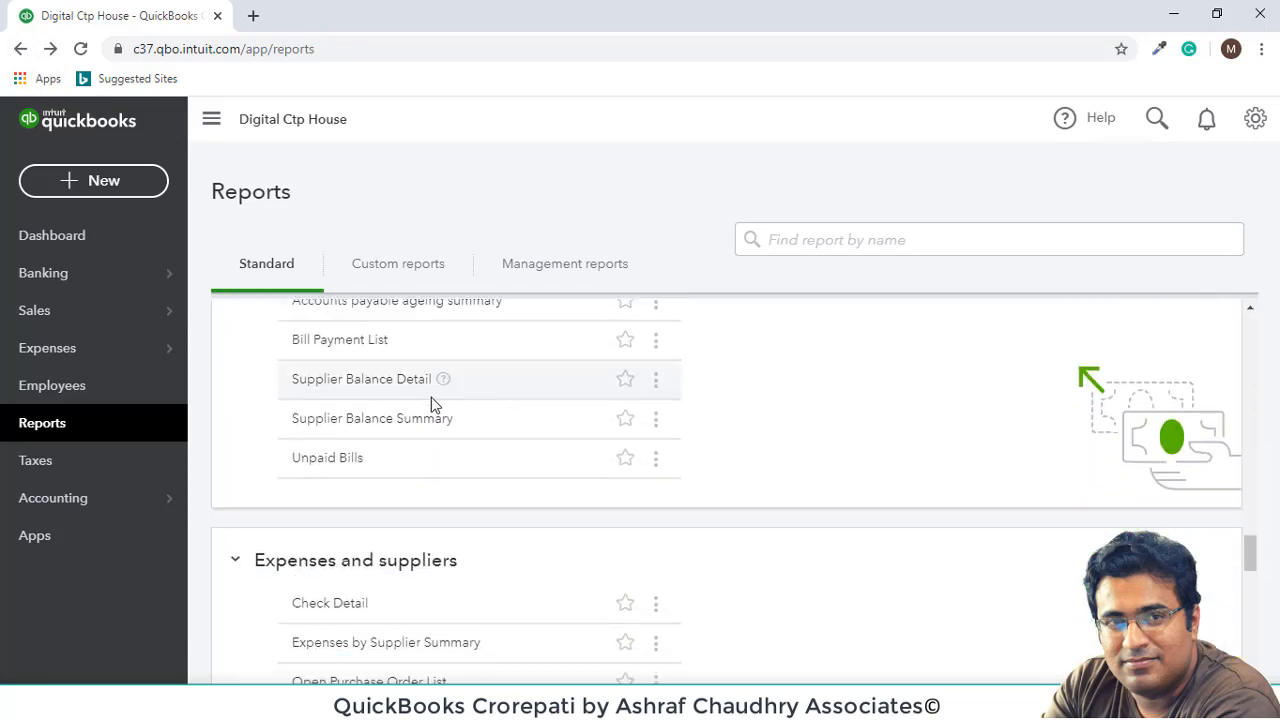
pyautogui.click(357, 462)
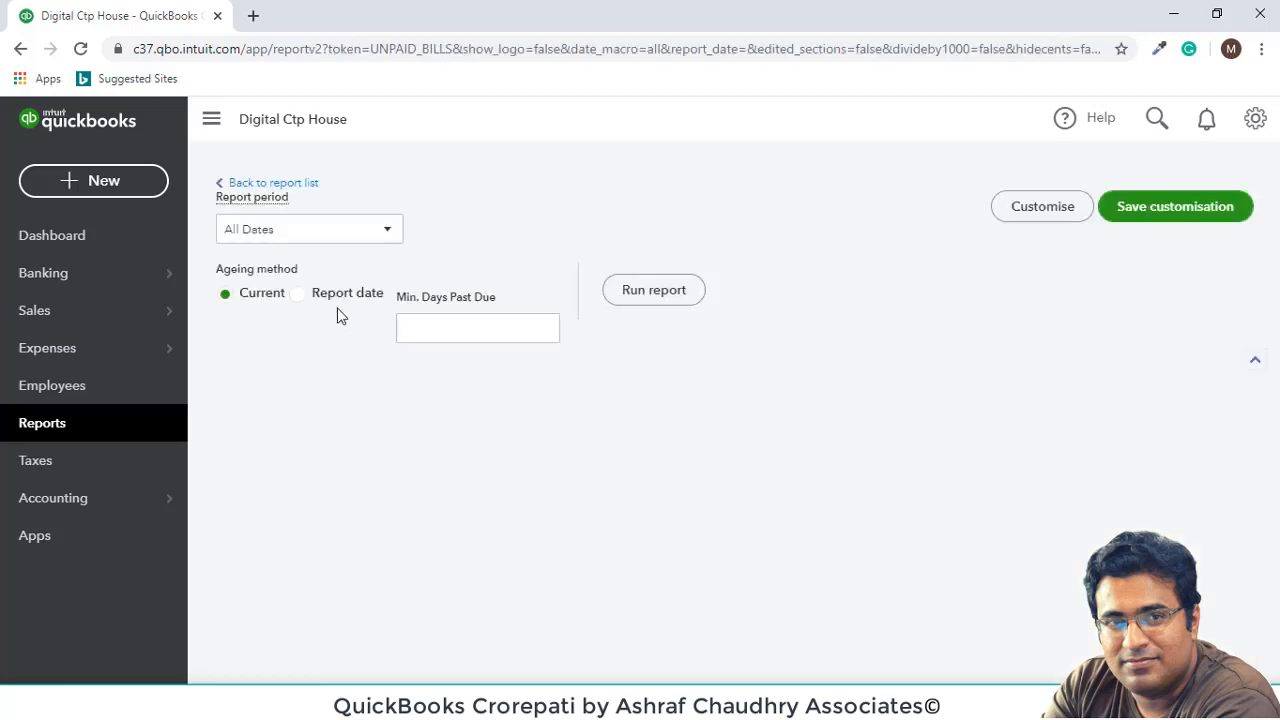
pyautogui.scroll(-2, 337, 314)
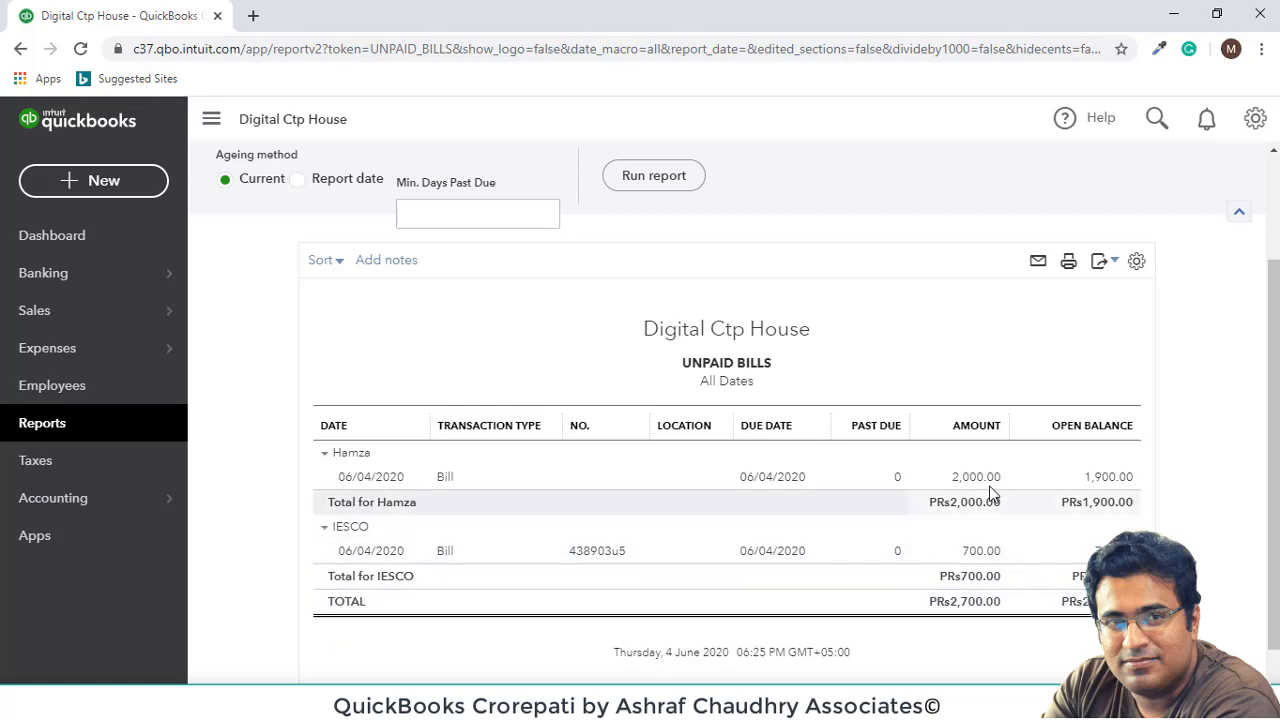
pyautogui.click(460, 214)
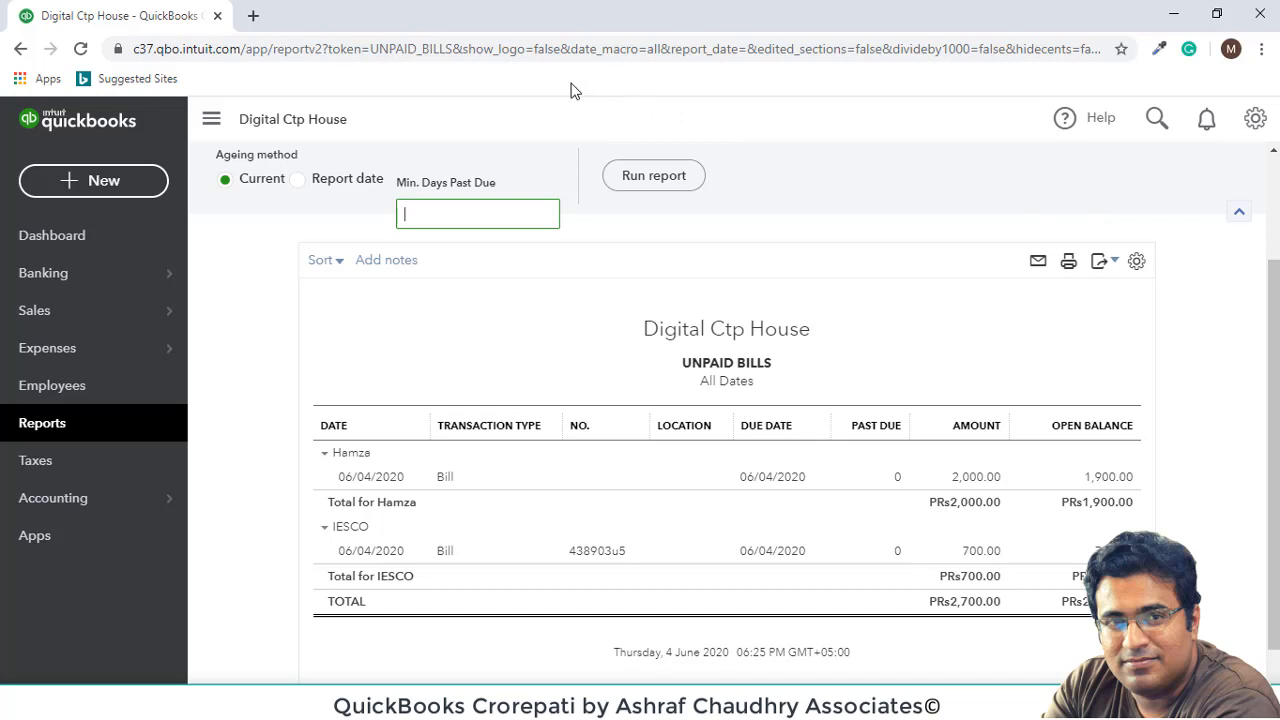
# - Open the expense transactions and examine the new transaction types, the listed bills and their available actions
pyautogui.moveTo(138, 353)
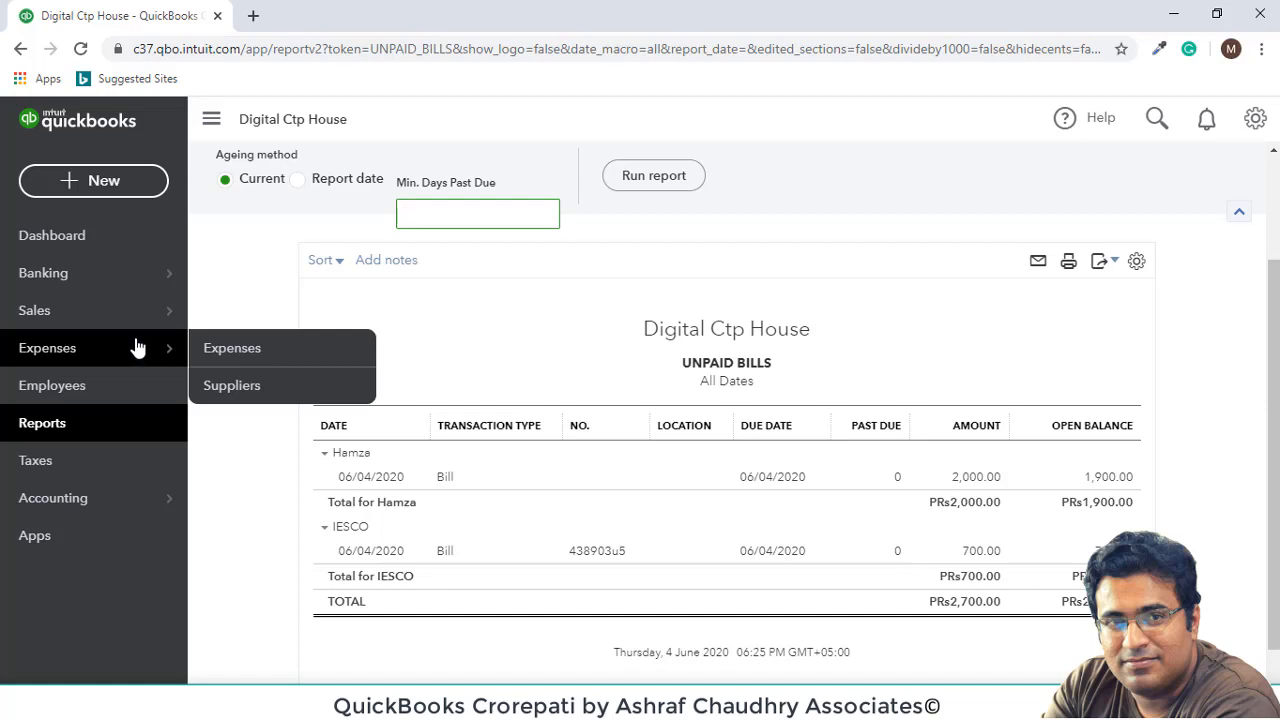
pyautogui.click(205, 352)
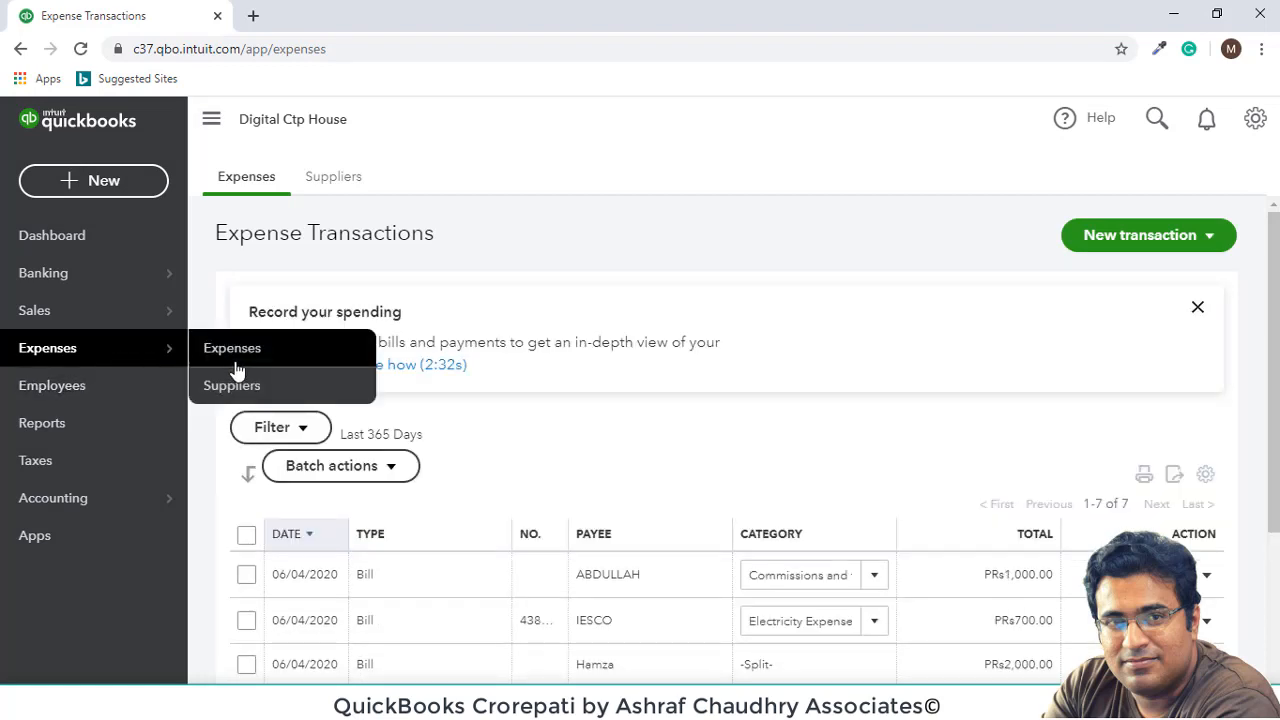
pyautogui.click(1210, 238)
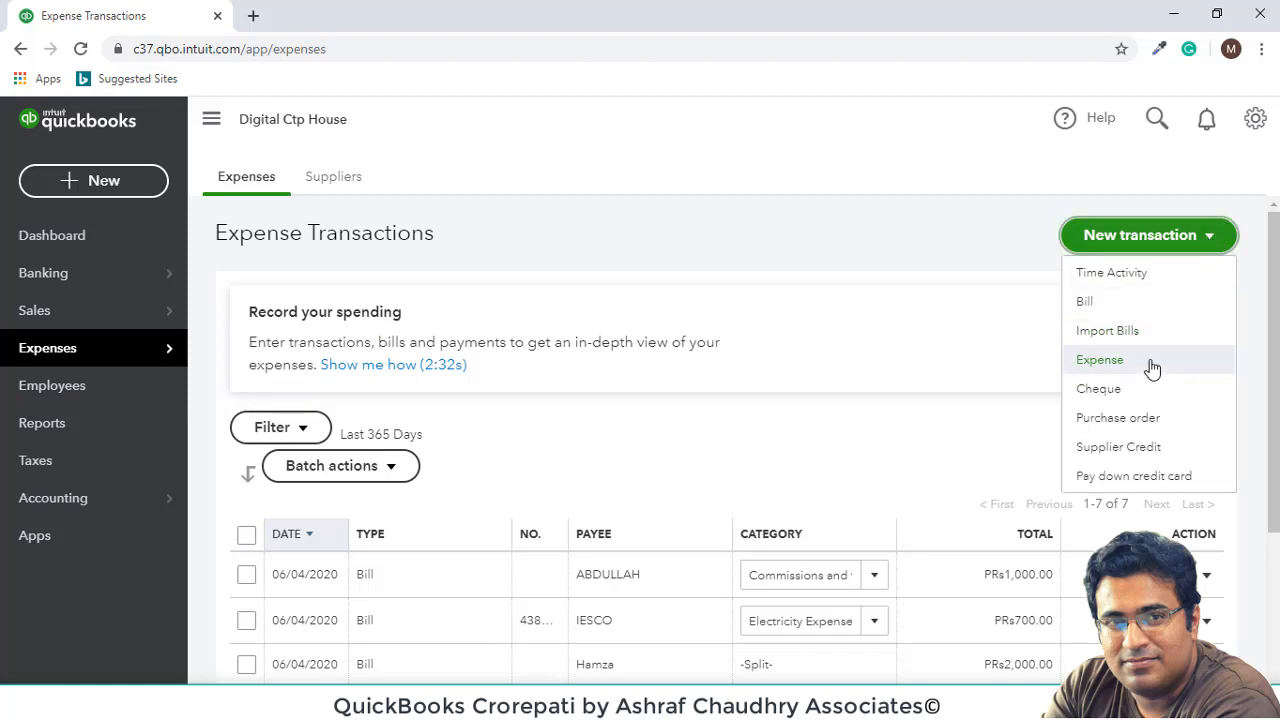
pyautogui.click(821, 458)
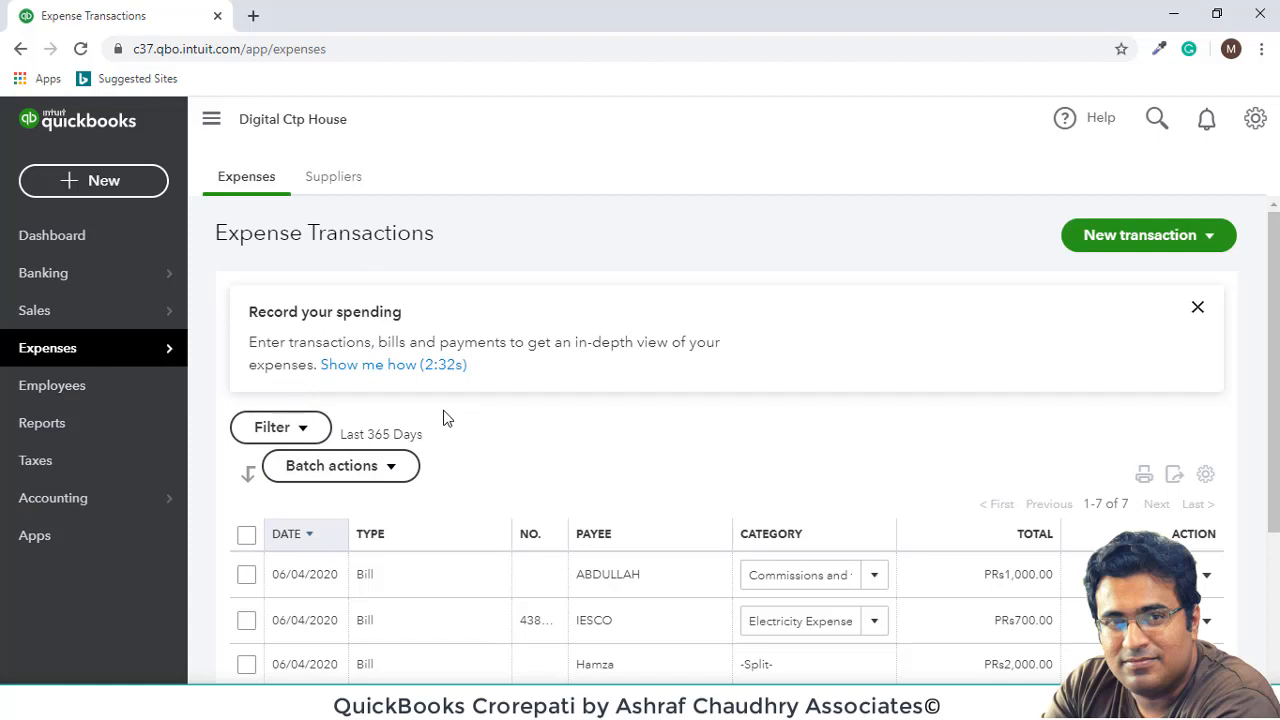
pyautogui.scroll(-2, 447, 418)
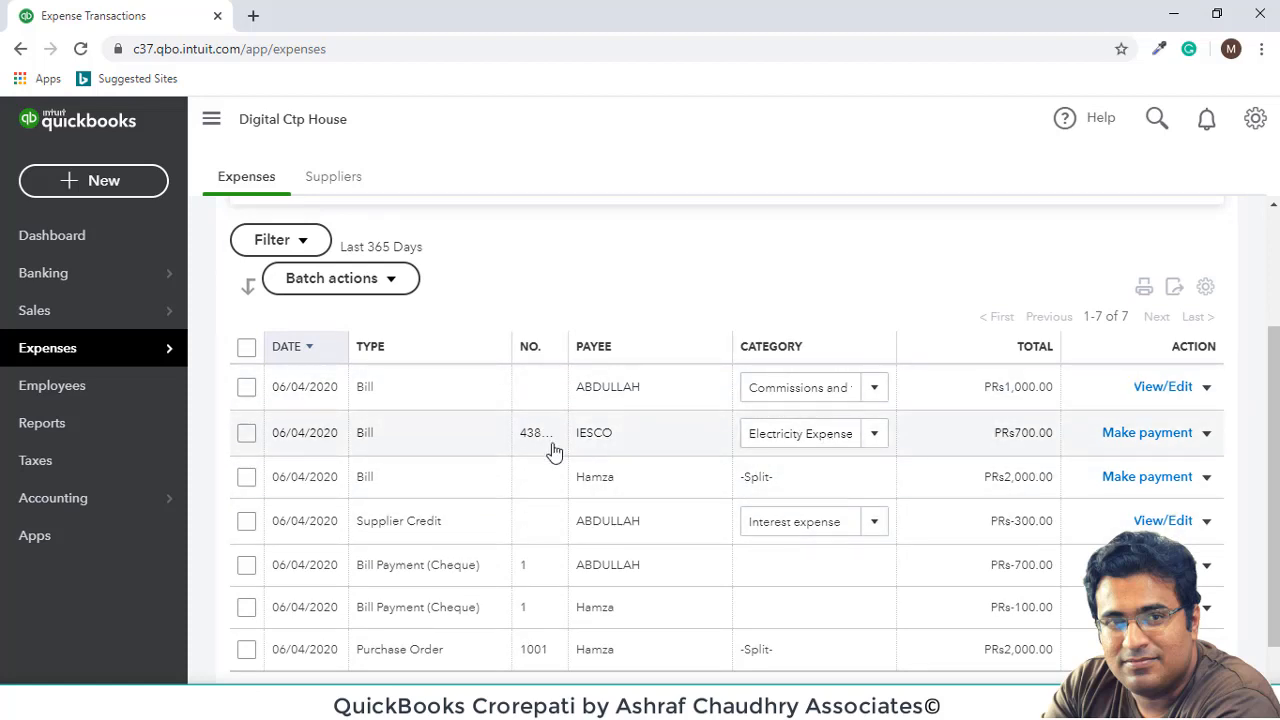
pyautogui.scroll(2, 430, 284)
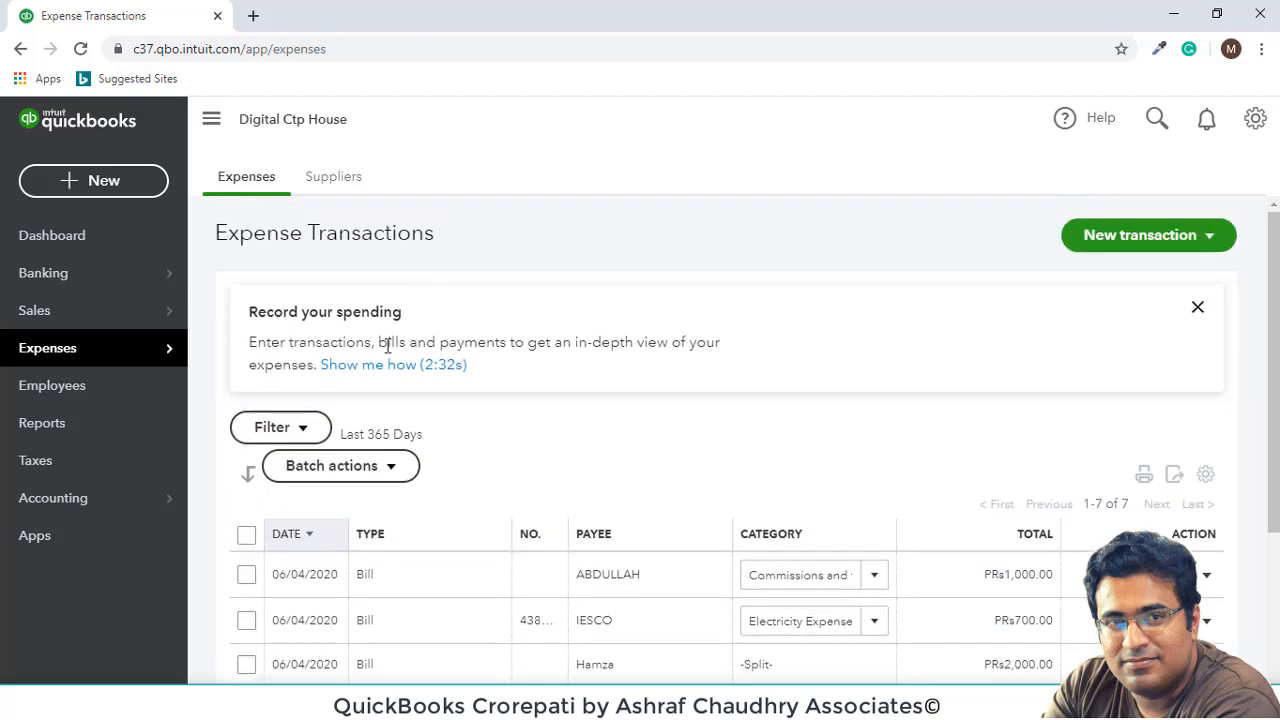
pyautogui.scroll(-3, 408, 415)
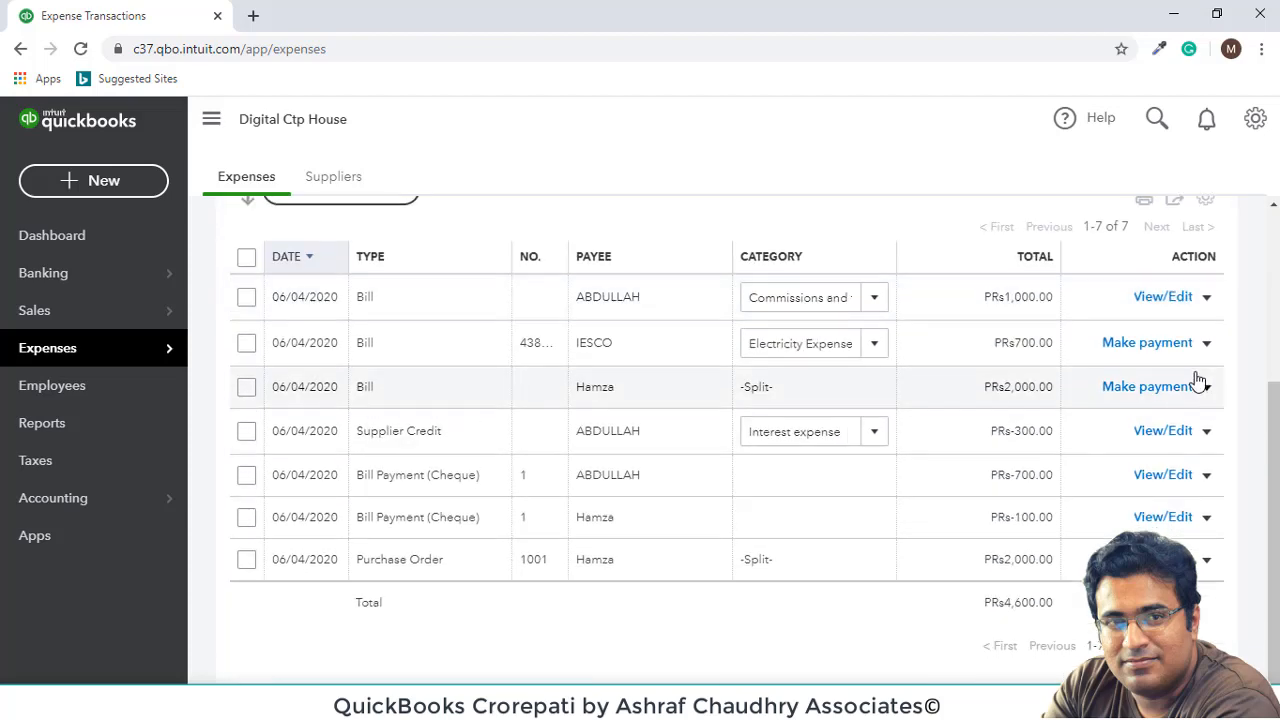
pyautogui.scroll(3, 646, 266)
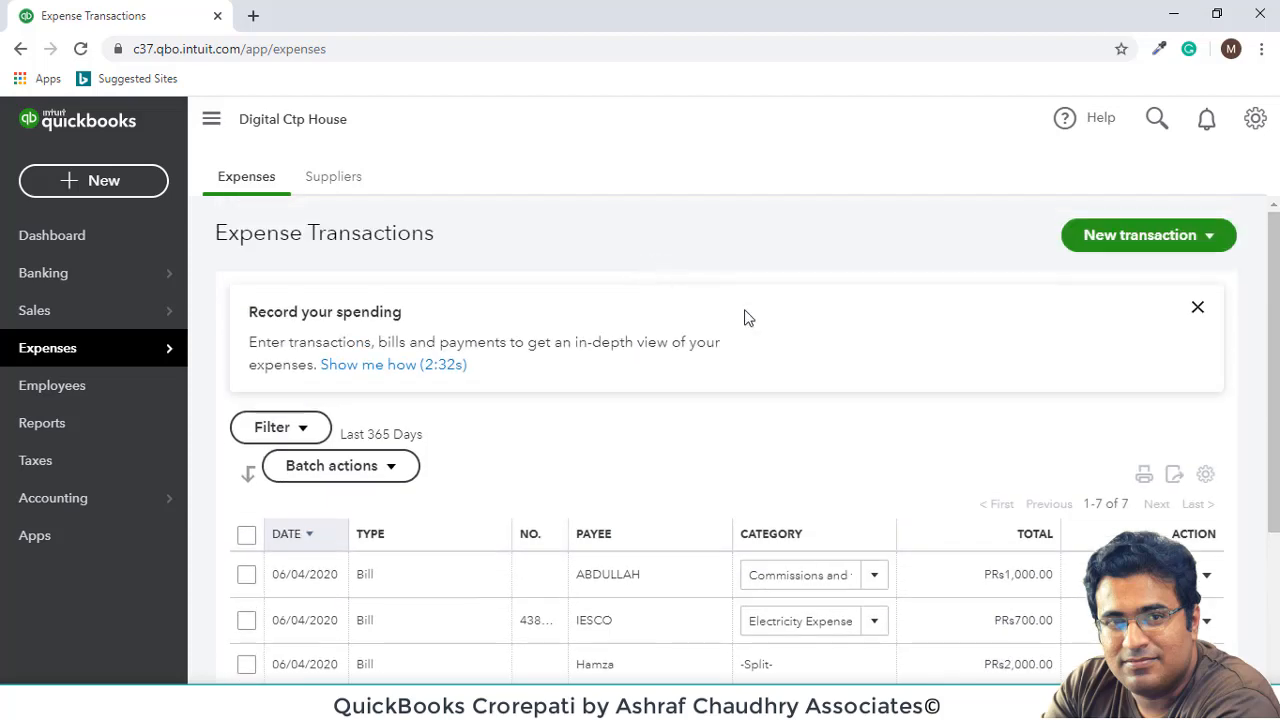
pyautogui.scroll(-3, 746, 317)
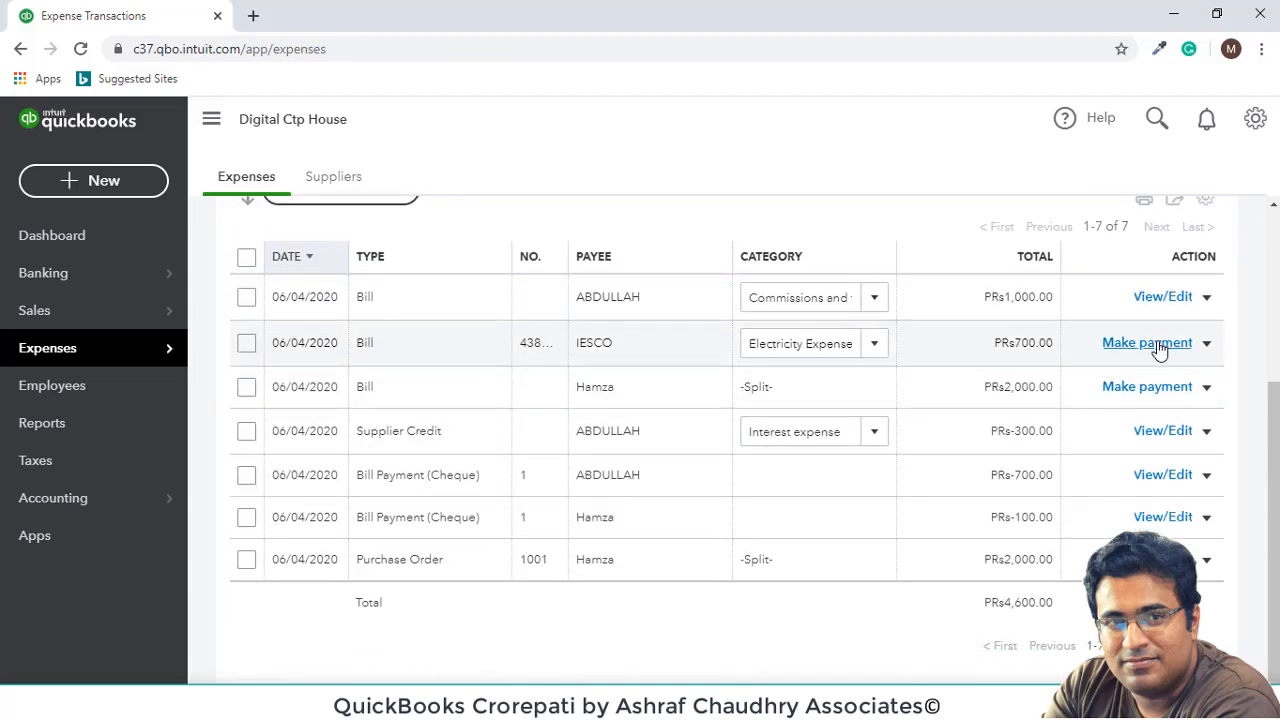
# - Start a new expense transaction and dismiss the guided tour offer
pyautogui.scroll(3, 1057, 286)
pyautogui.click(1135, 237)
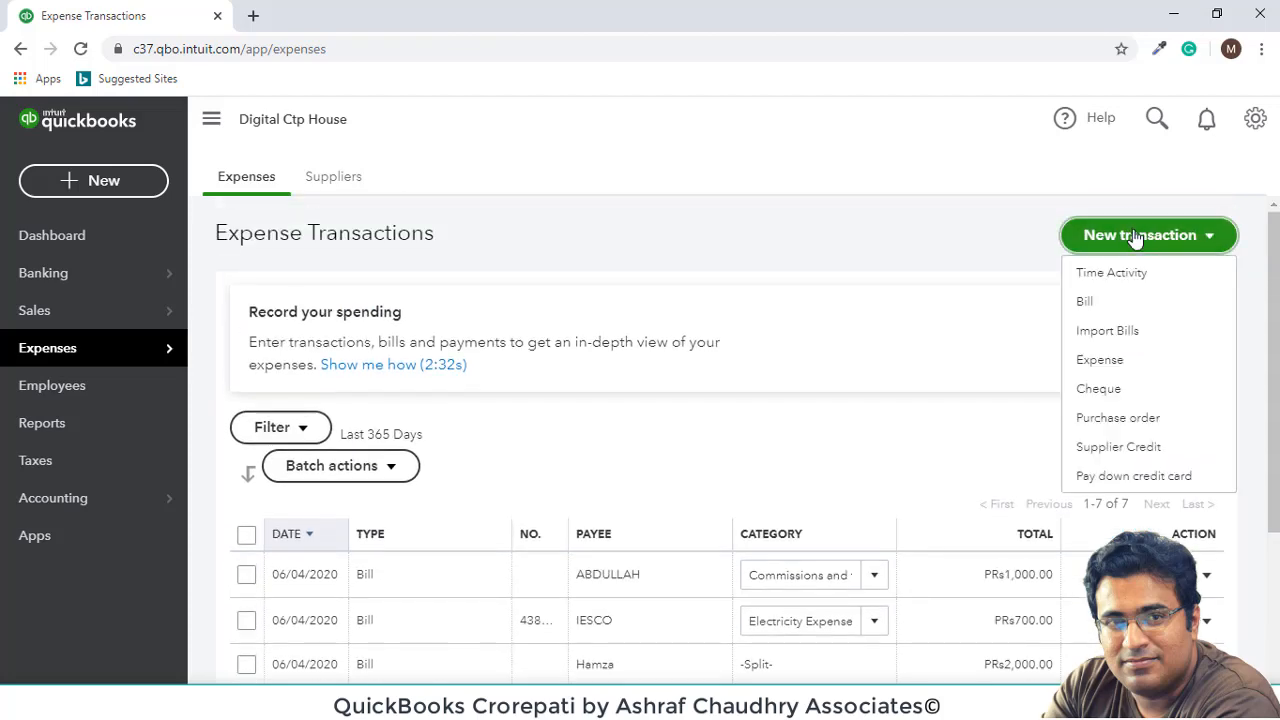
pyautogui.click(1130, 365)
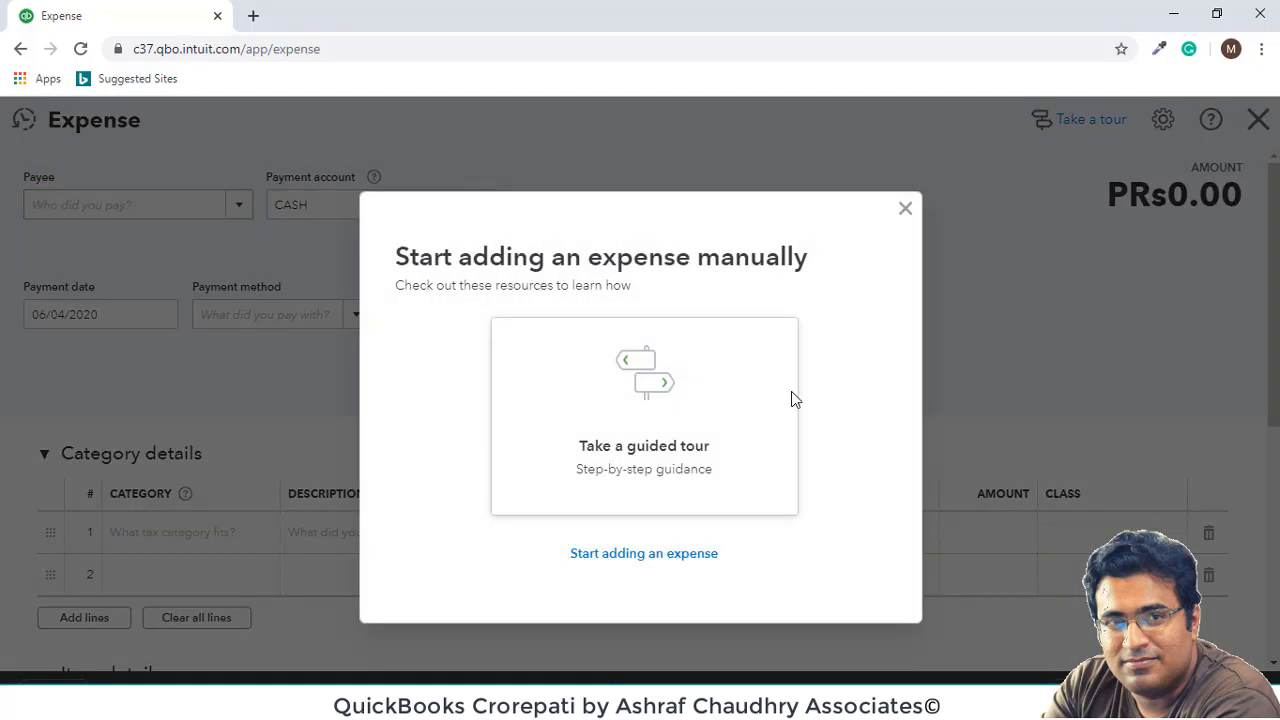
pyautogui.click(904, 212)
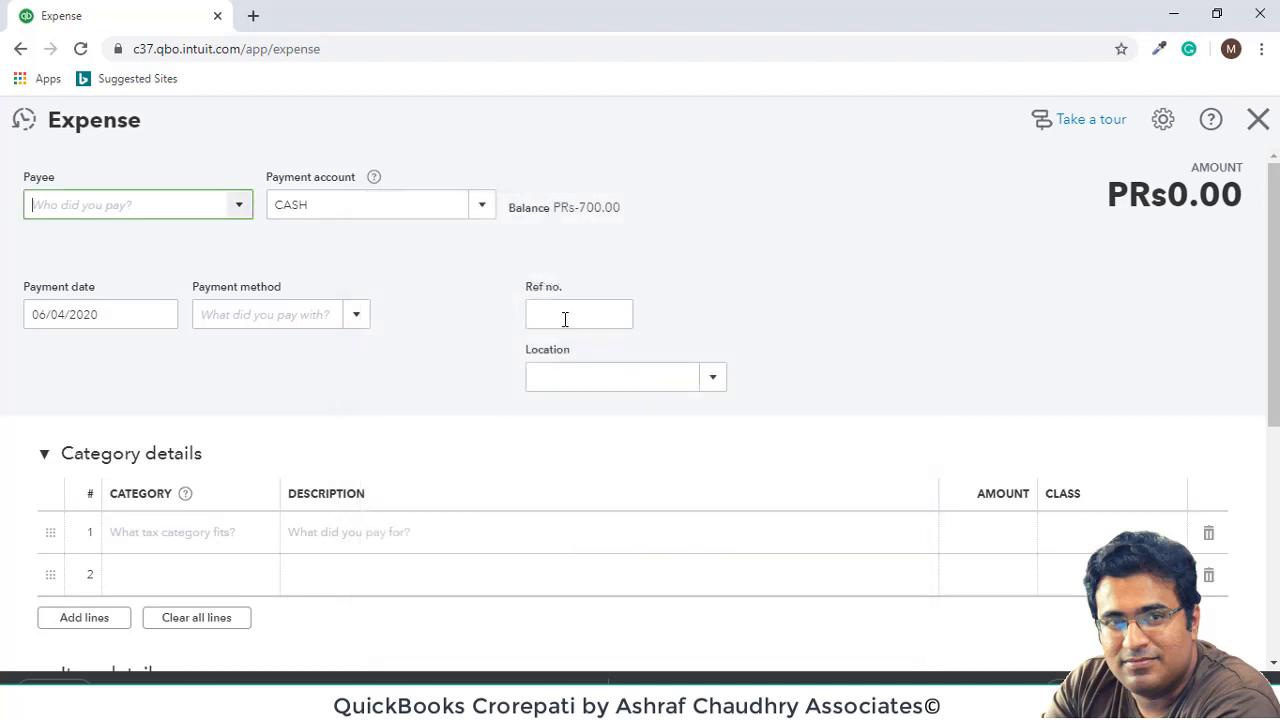
# - Collapse the Item details section of the expense form and look over its remaining fields
pyautogui.scroll(-2, 170, 404)
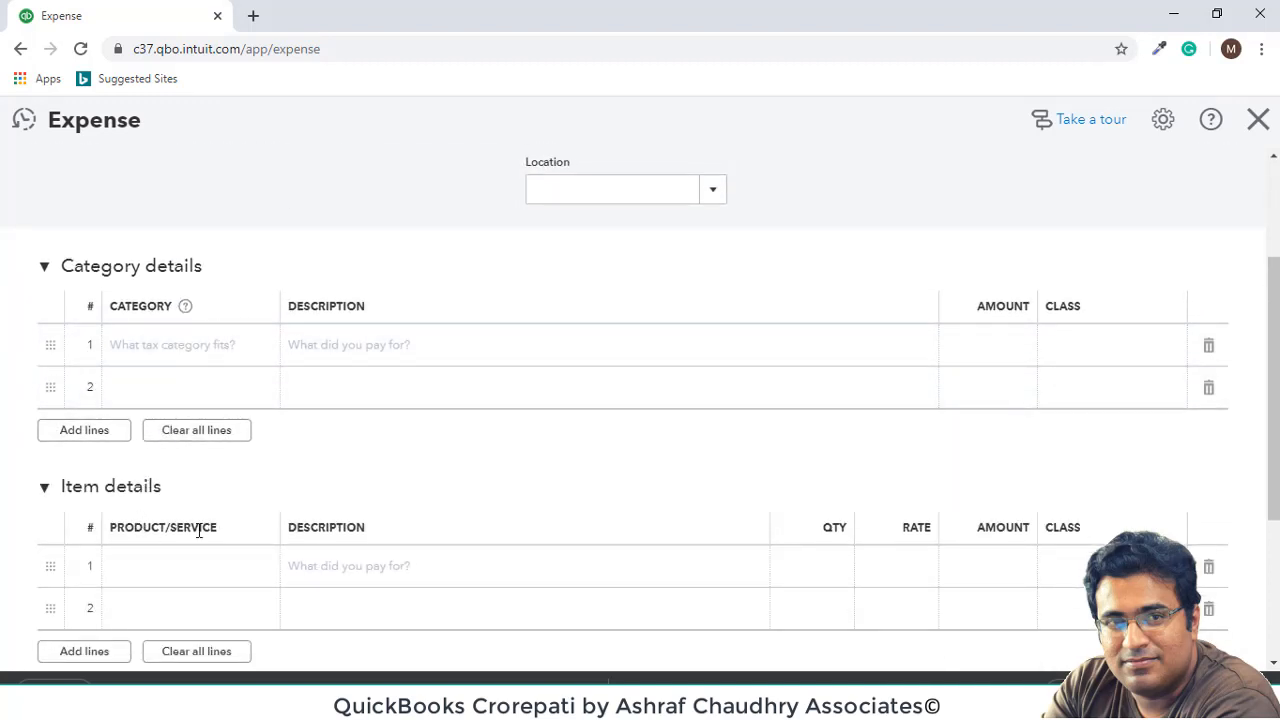
pyautogui.scroll(-1, 130, 408)
pyautogui.click(130, 398)
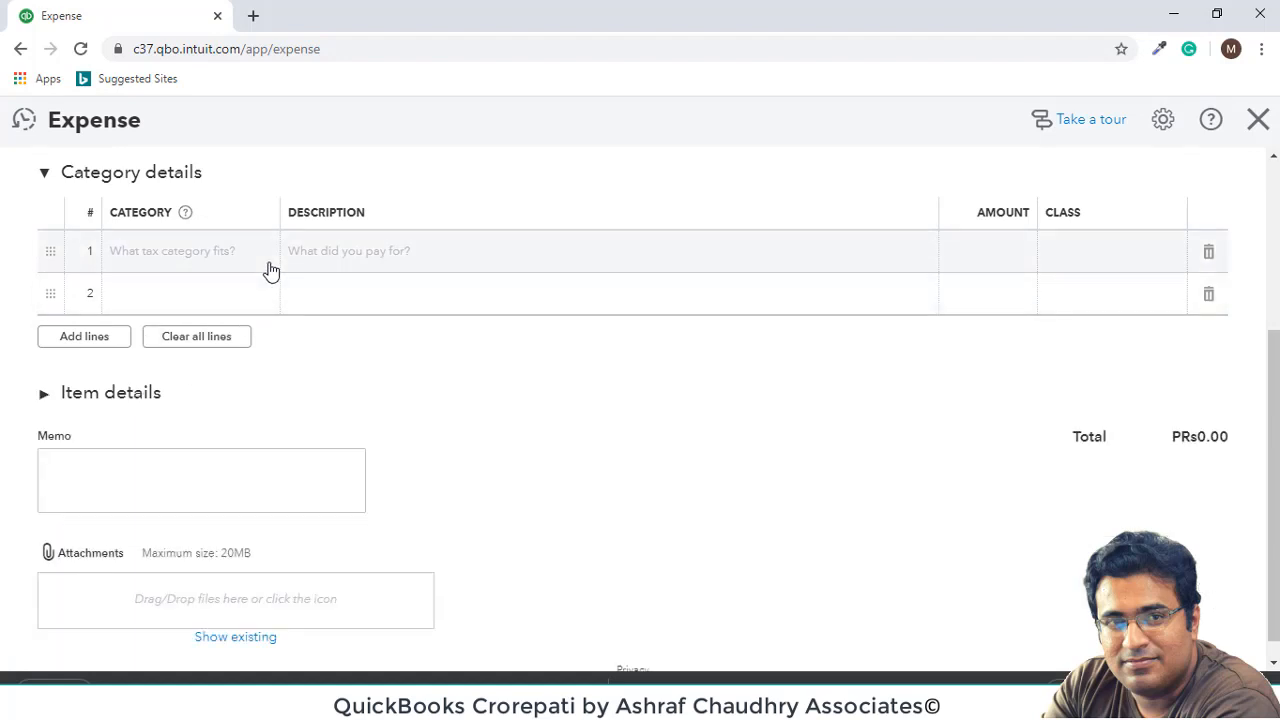
pyautogui.scroll(-1, 466, 366)
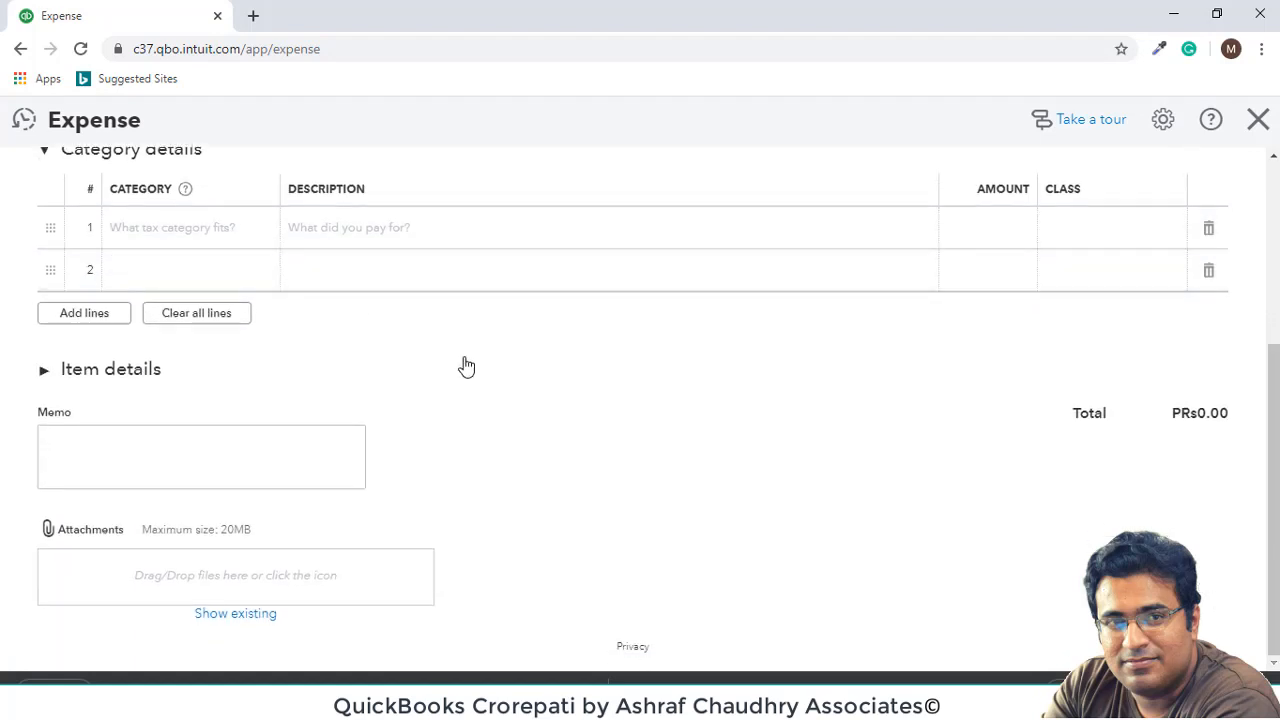
pyautogui.scroll(5, 466, 366)
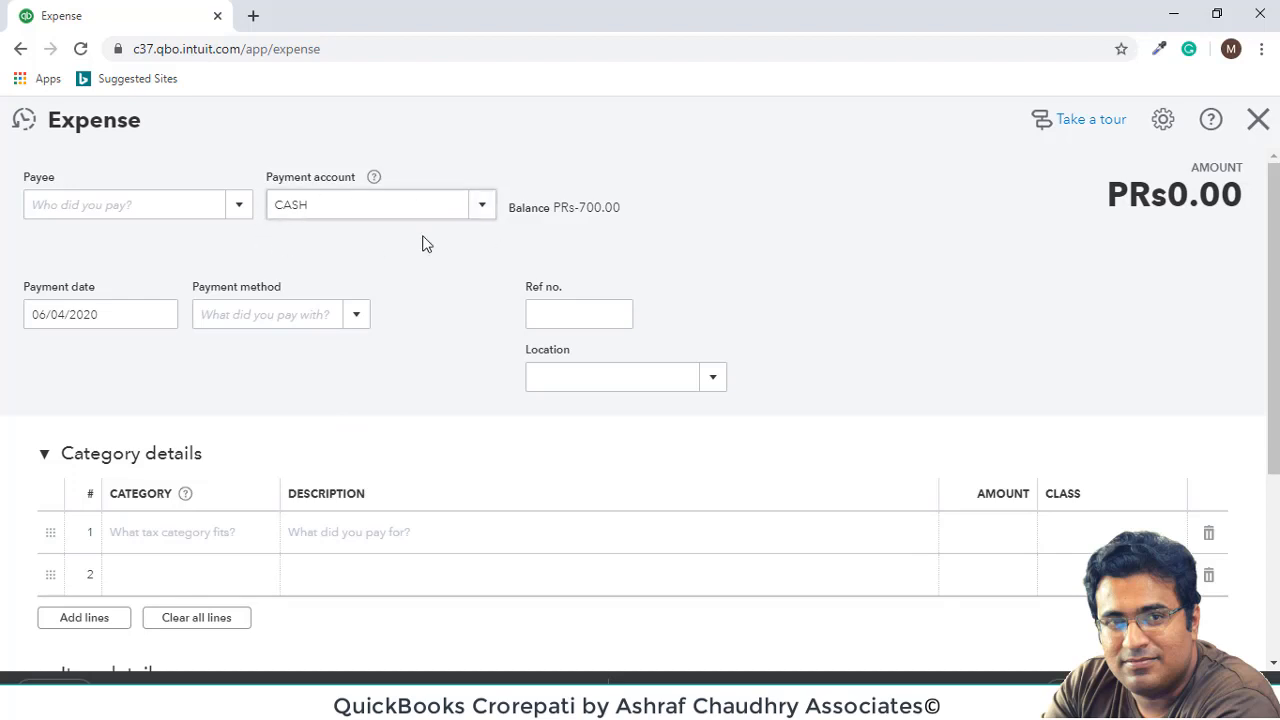
# - Choose IESCO as the payee and add its open electricity bill to the expense
pyautogui.click(237, 207)
pyautogui.click(126, 449)
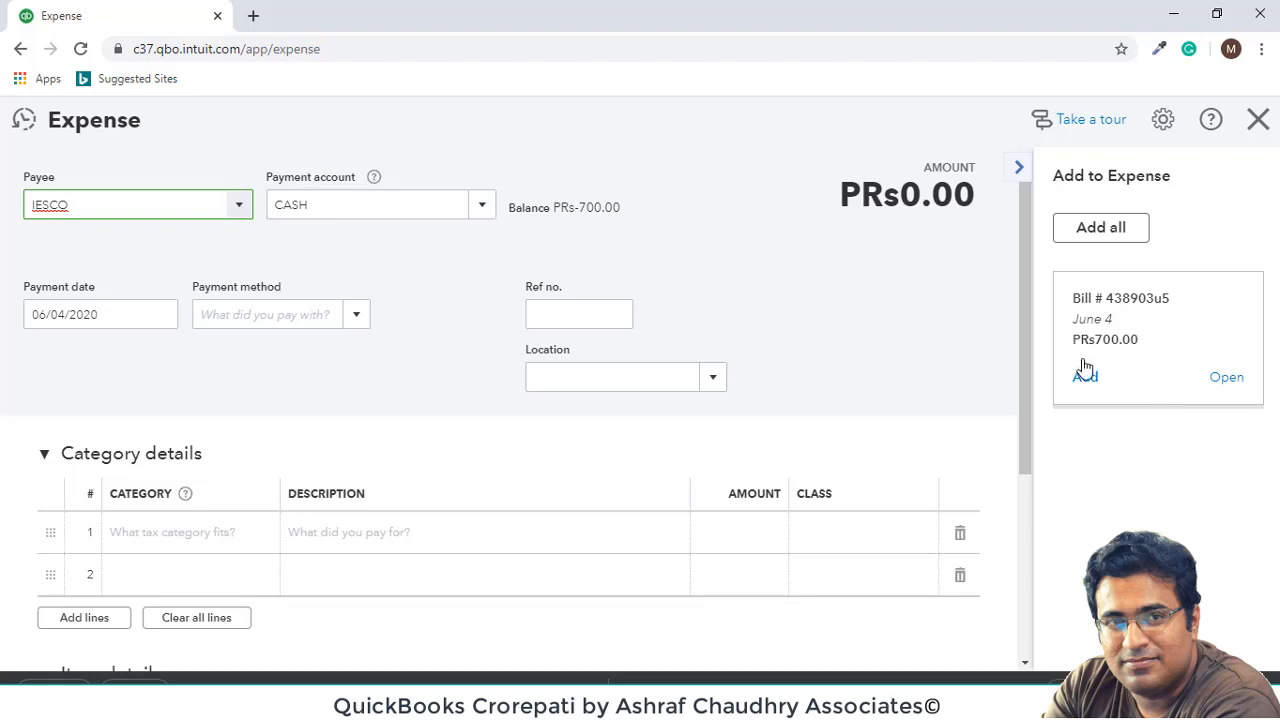
pyautogui.click(1093, 385)
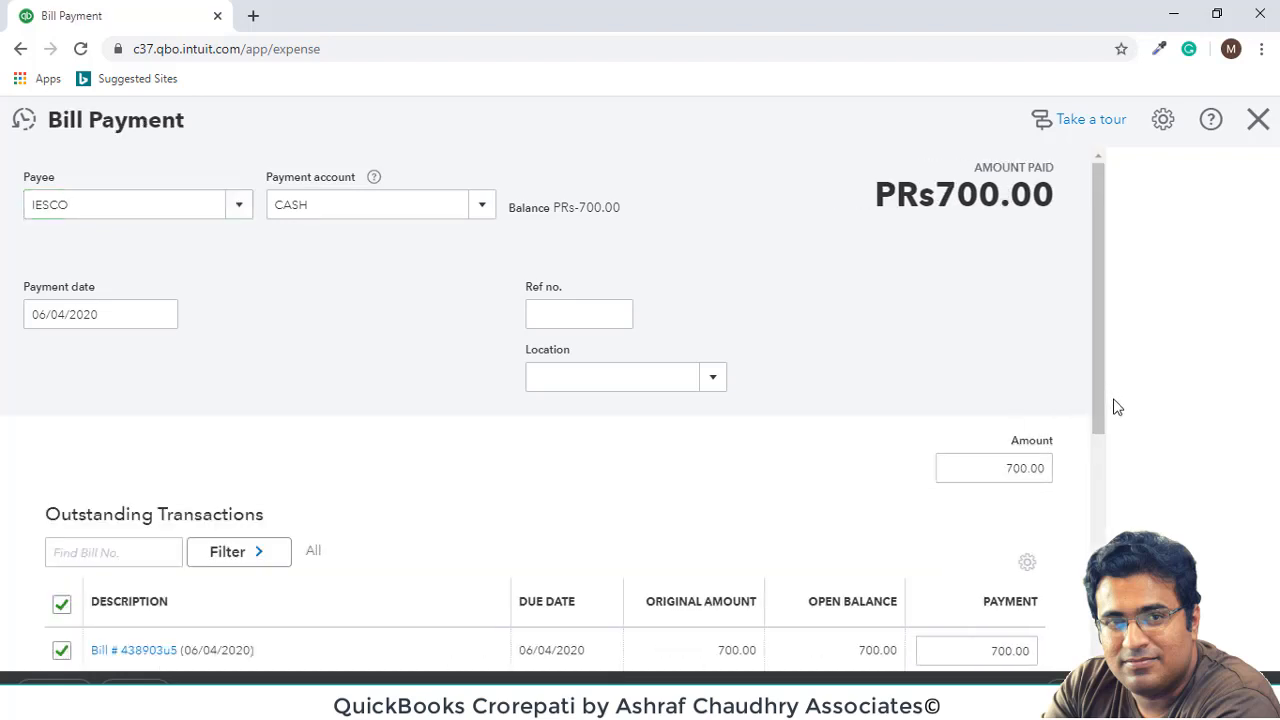
# - Set the payment for the outstanding IESCO bill to 100.00
pyautogui.scroll(-2, 700, 430)
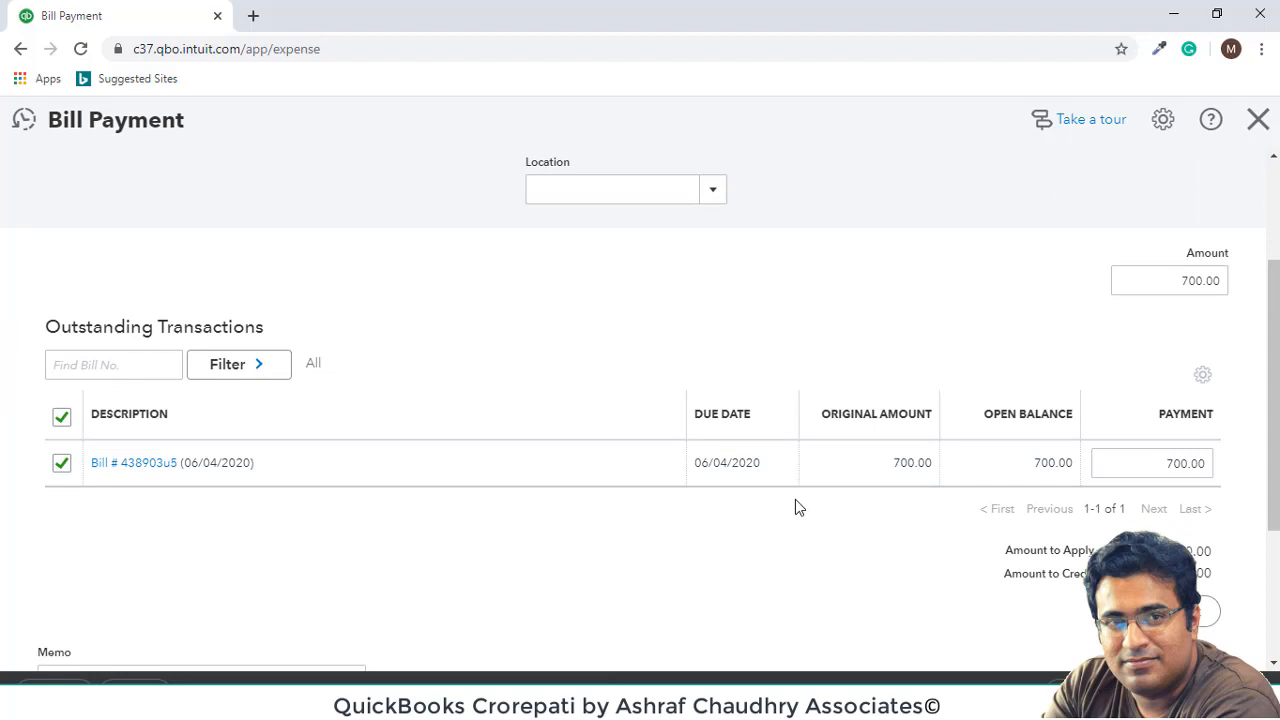
pyautogui.click(1155, 473)
pyautogui.moveTo(1164, 463); pyautogui.dragTo(1178, 461)
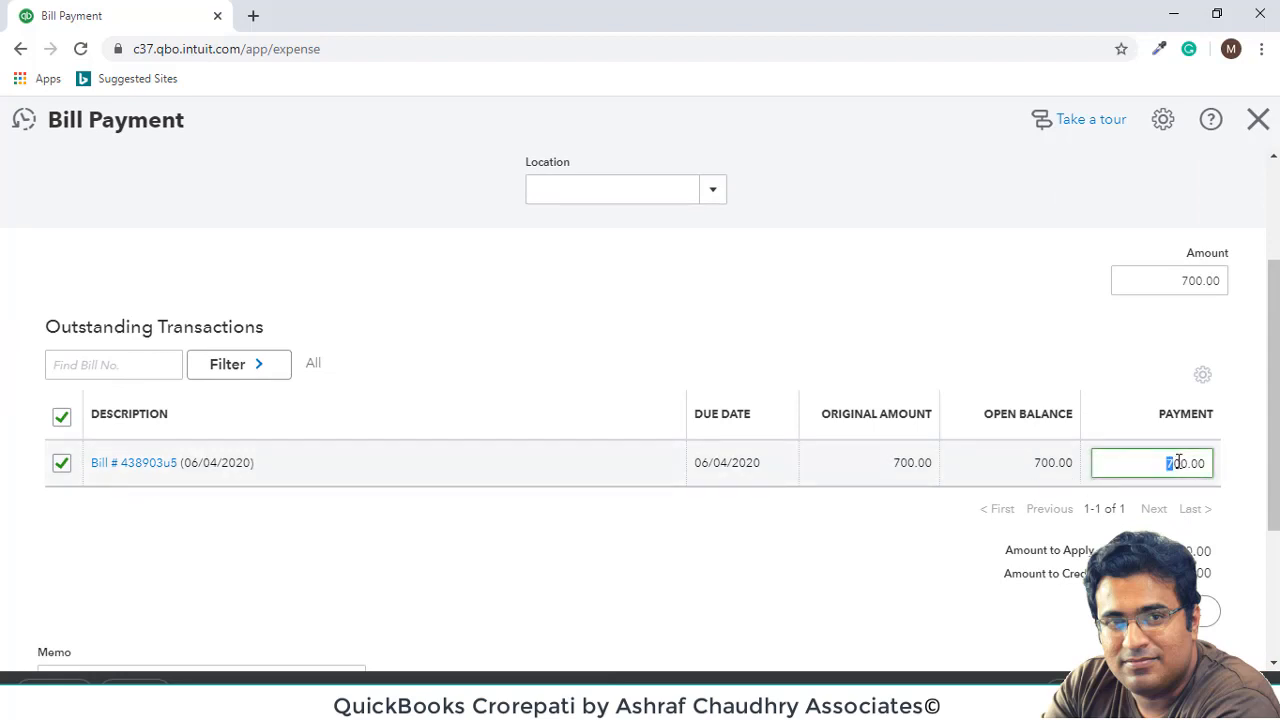
pyautogui.write('1')
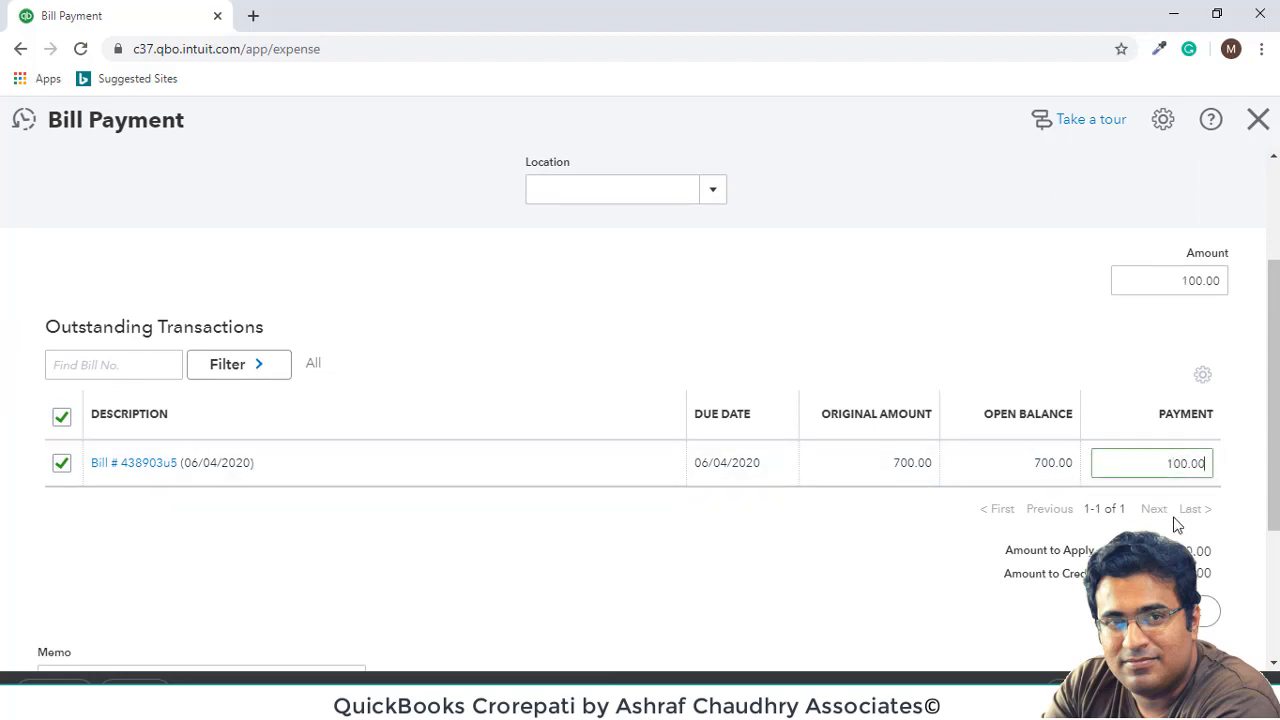
# - Choose MCB as the payment account and save the bill payment
pyautogui.scroll(3, 1094, 486)
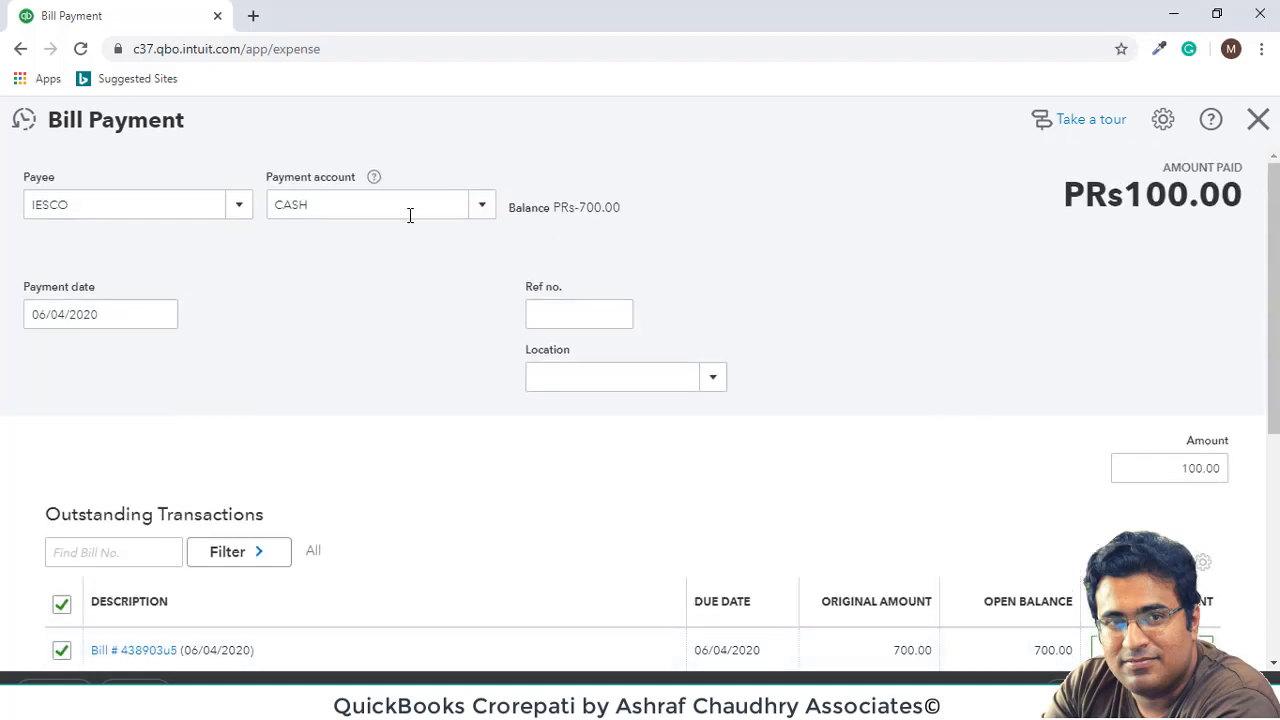
pyautogui.click(485, 212)
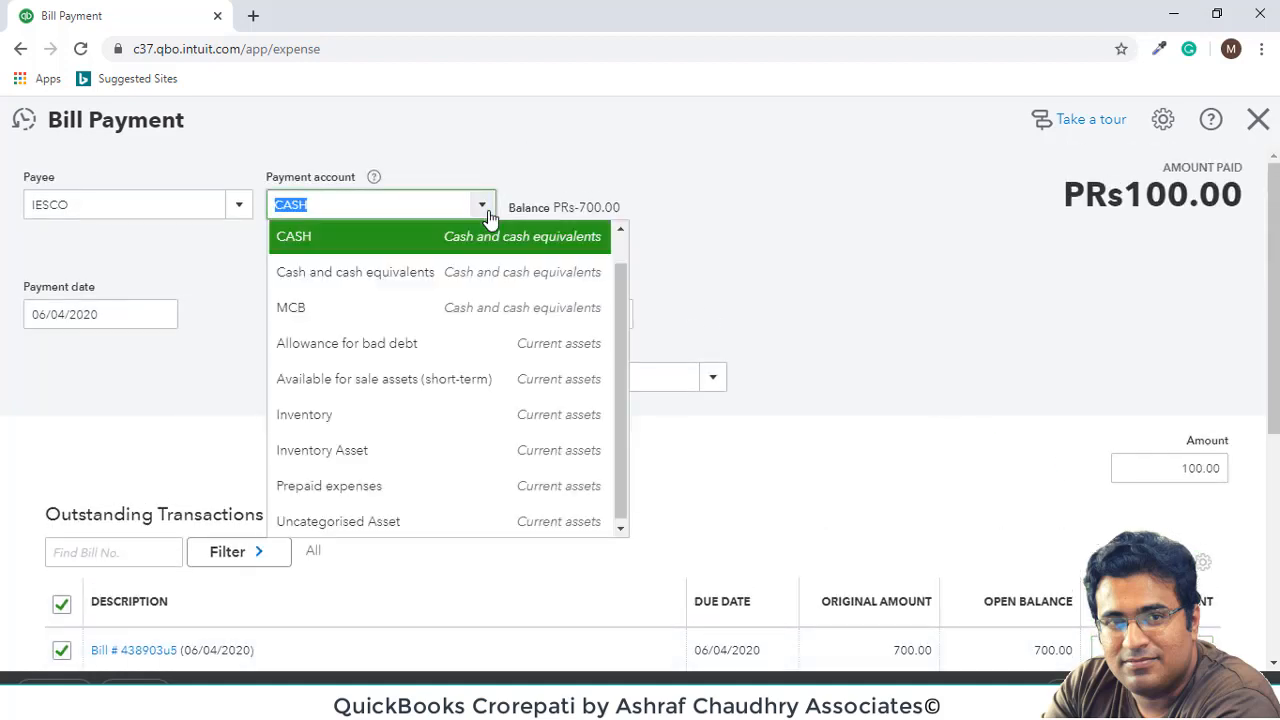
pyautogui.click(455, 310)
pyautogui.scroll(-4, 497, 323)
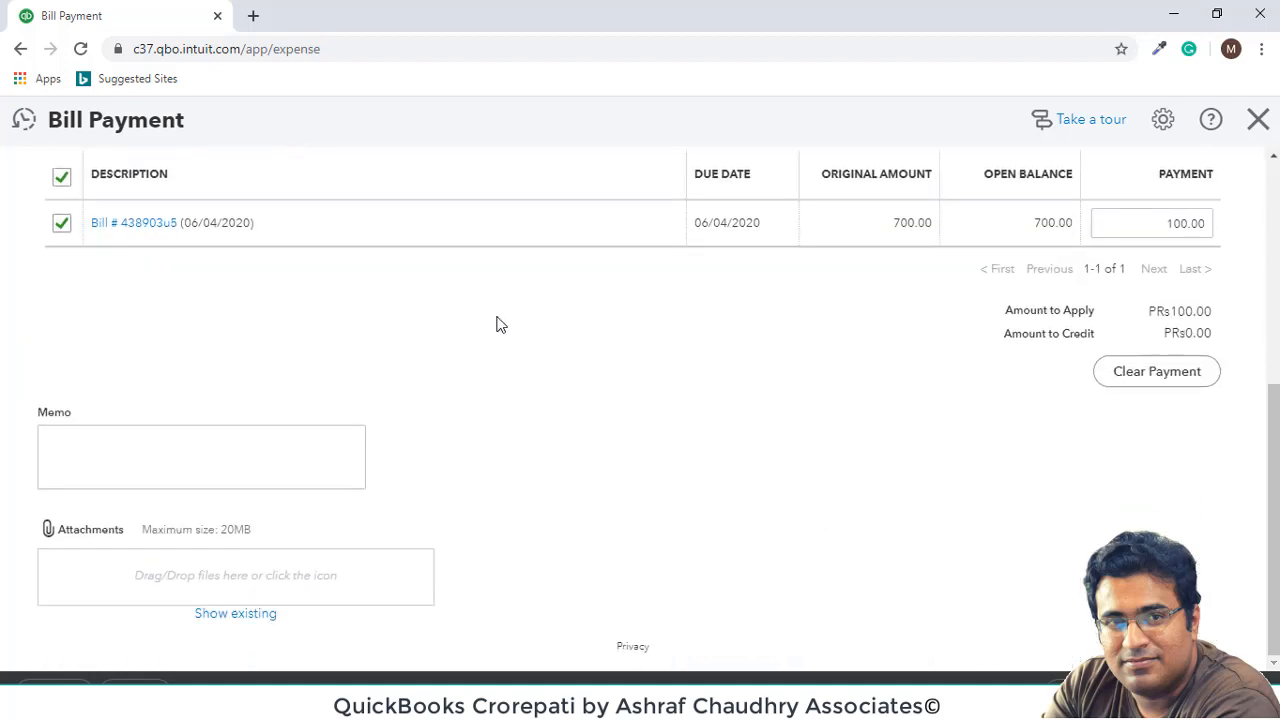
pyautogui.click(980, 668)
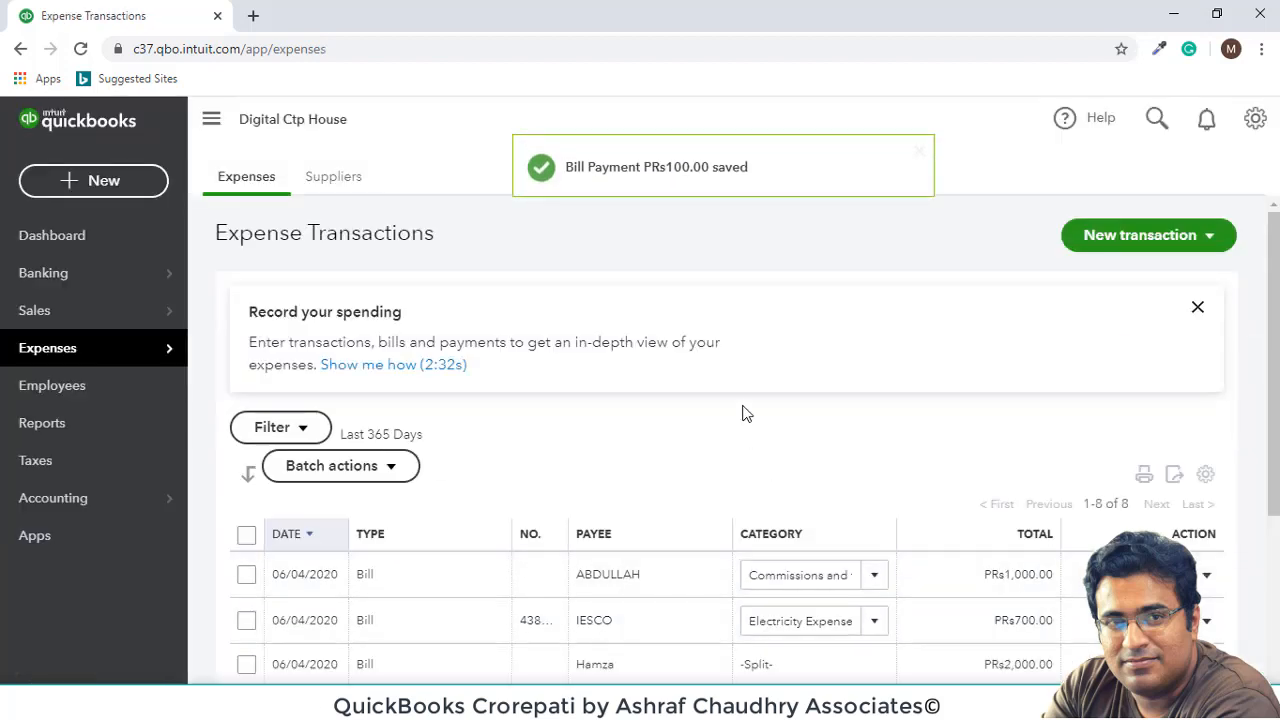
# - Review the expense list and the dashboard's expense, profit and loss and bank account summaries, toggling privacy on and back off
pyautogui.scroll(-3, 743, 412)
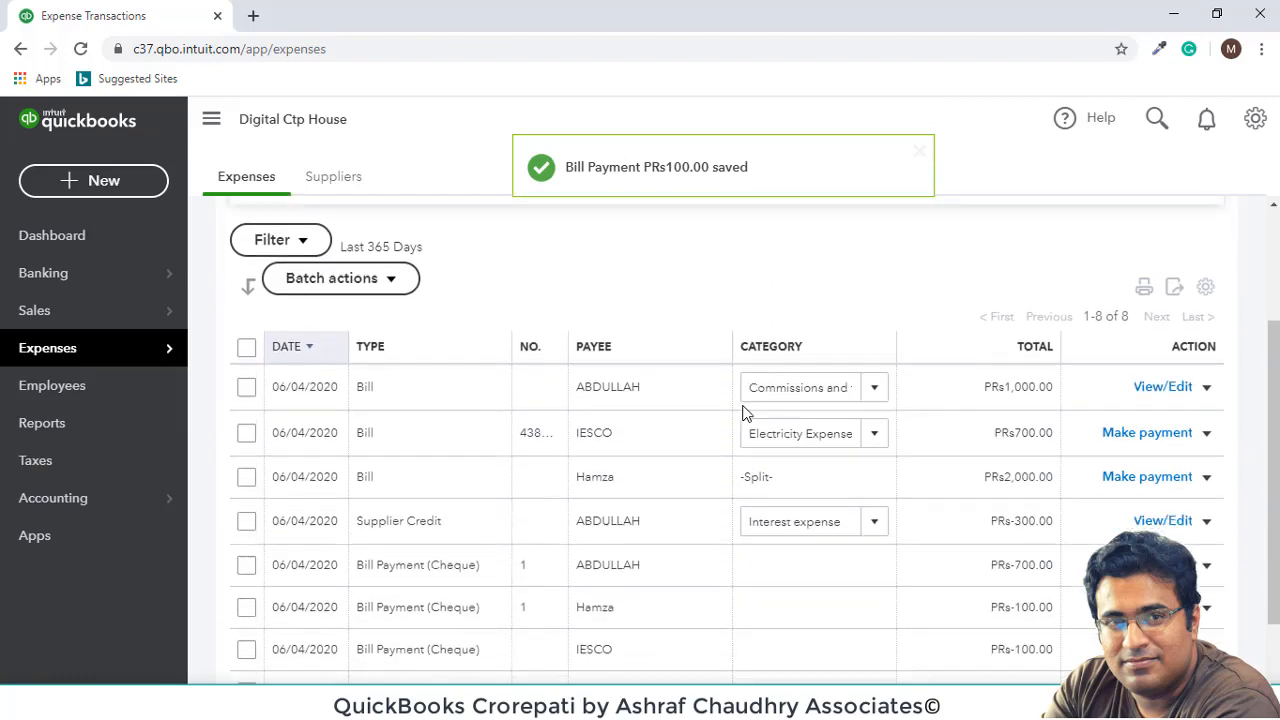
pyautogui.scroll(3, 745, 415)
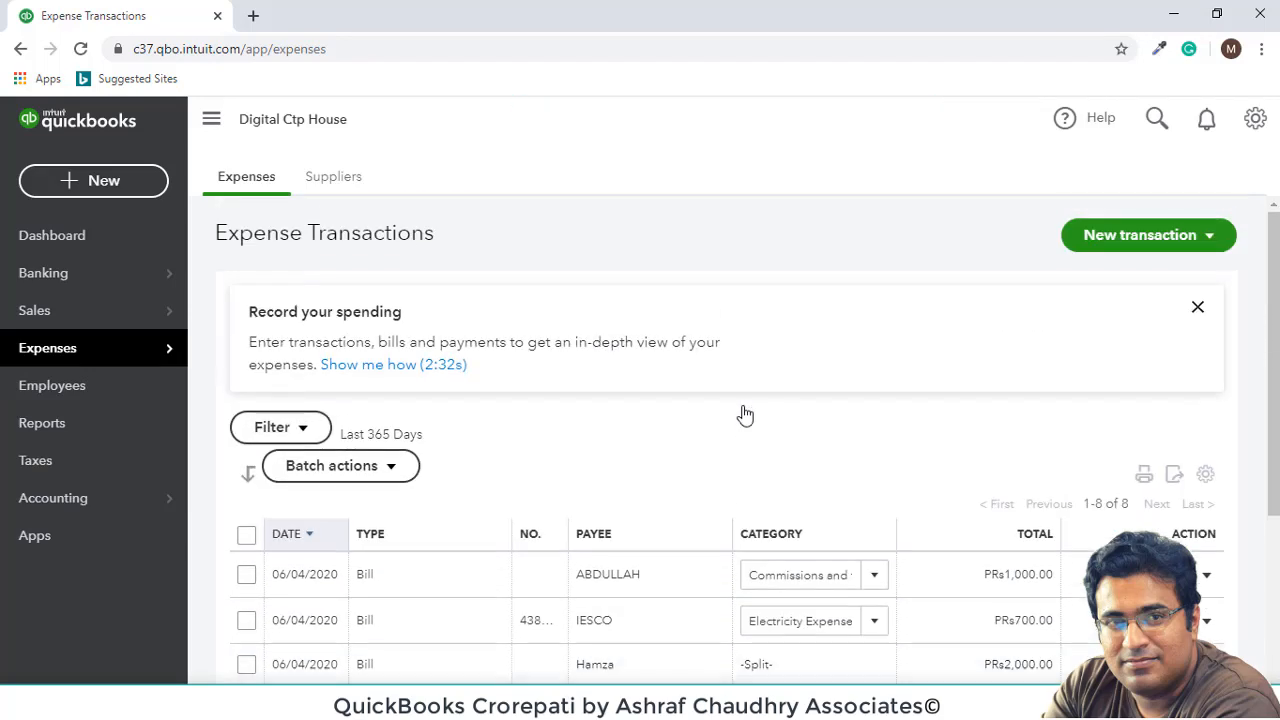
pyautogui.click(137, 243)
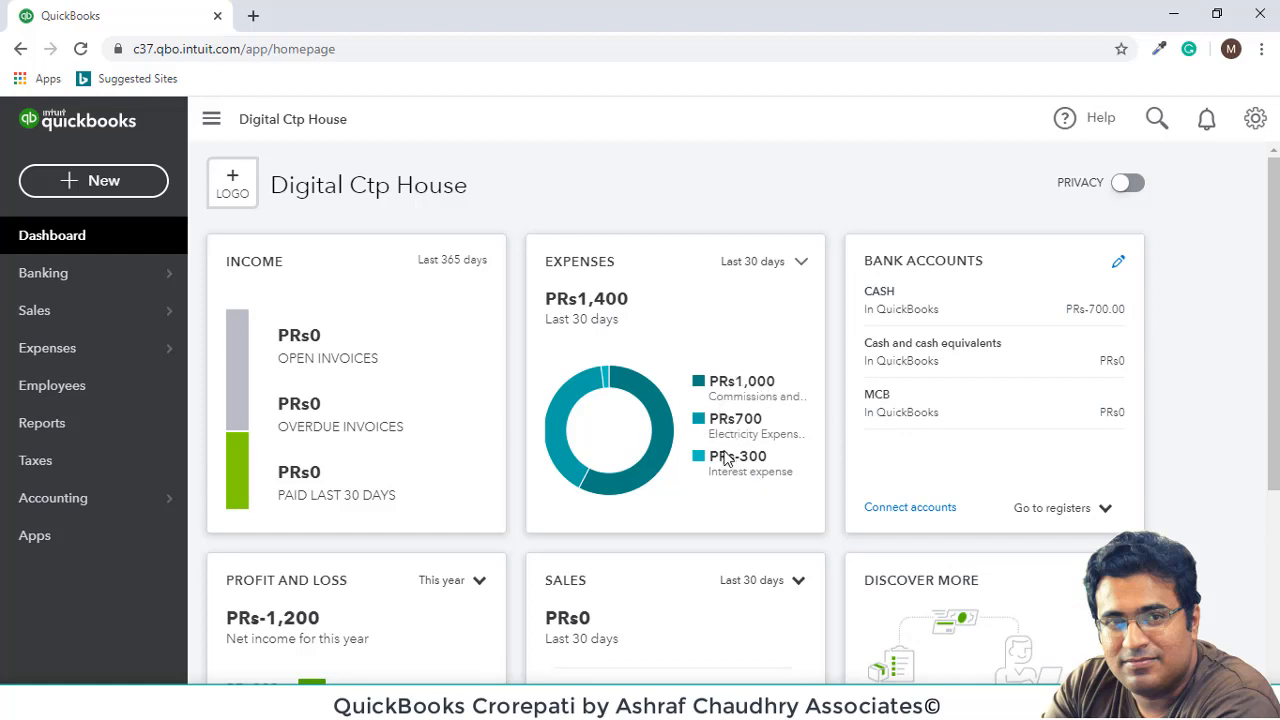
pyautogui.scroll(-2, 716, 354)
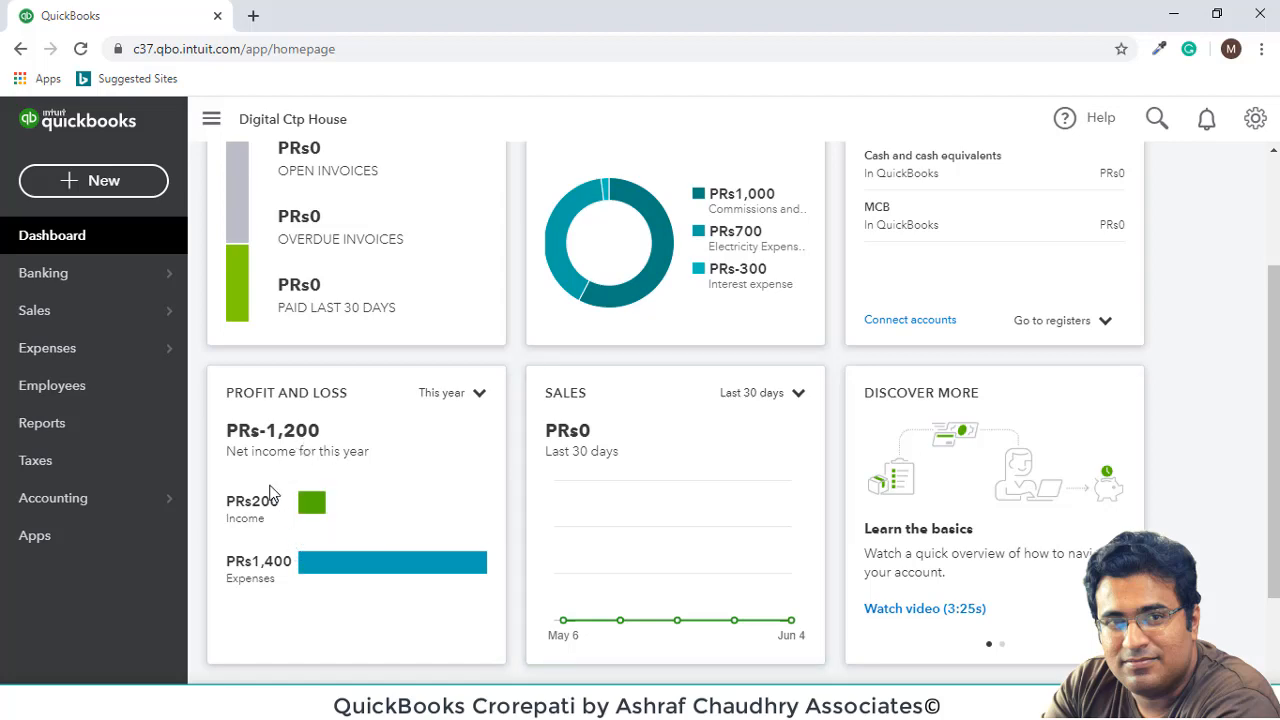
pyautogui.scroll(2, 277, 510)
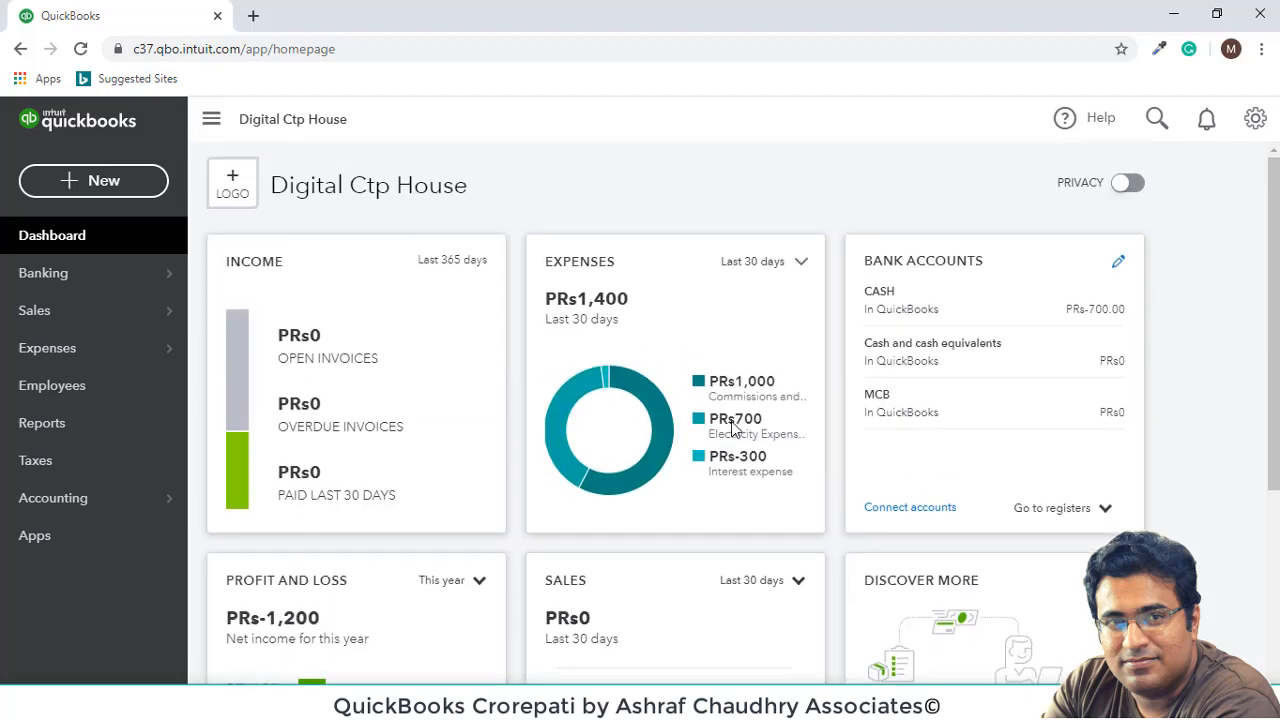
pyautogui.scroll(-2, 736, 430)
pyautogui.scroll(2, 723, 509)
pyautogui.moveTo(665, 455)
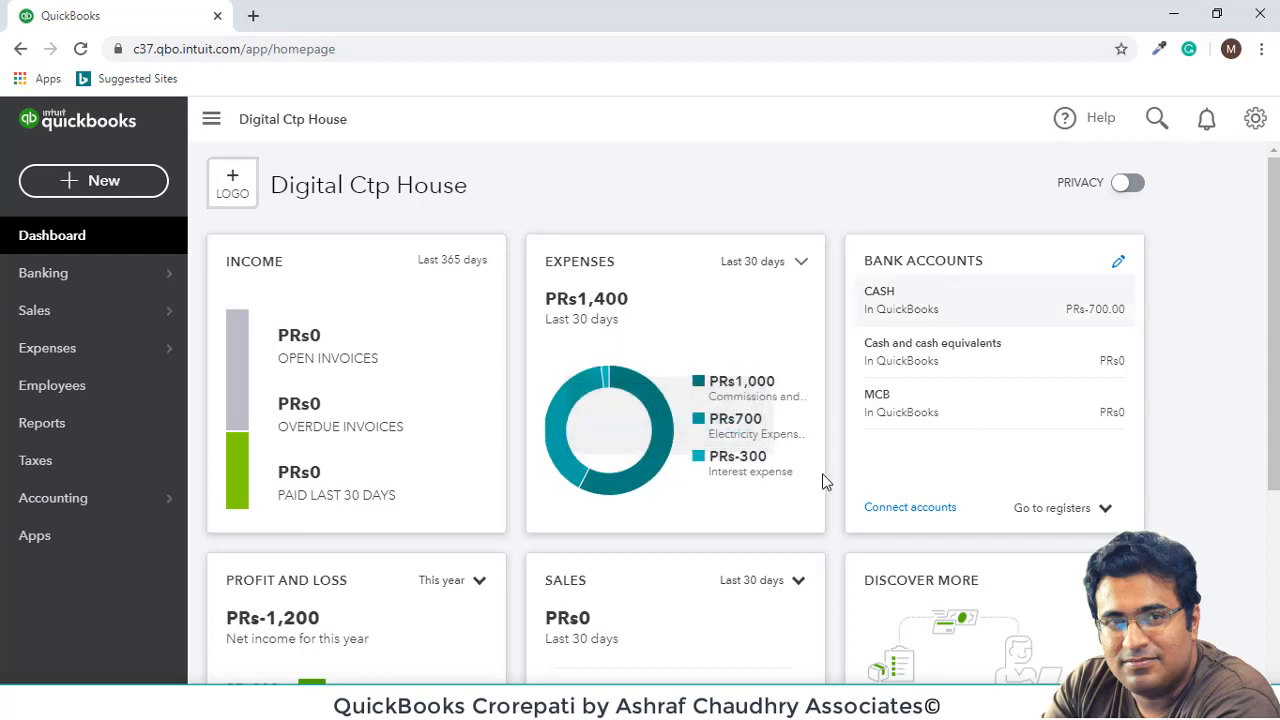
pyautogui.click(1134, 189)
pyautogui.click(1121, 187)
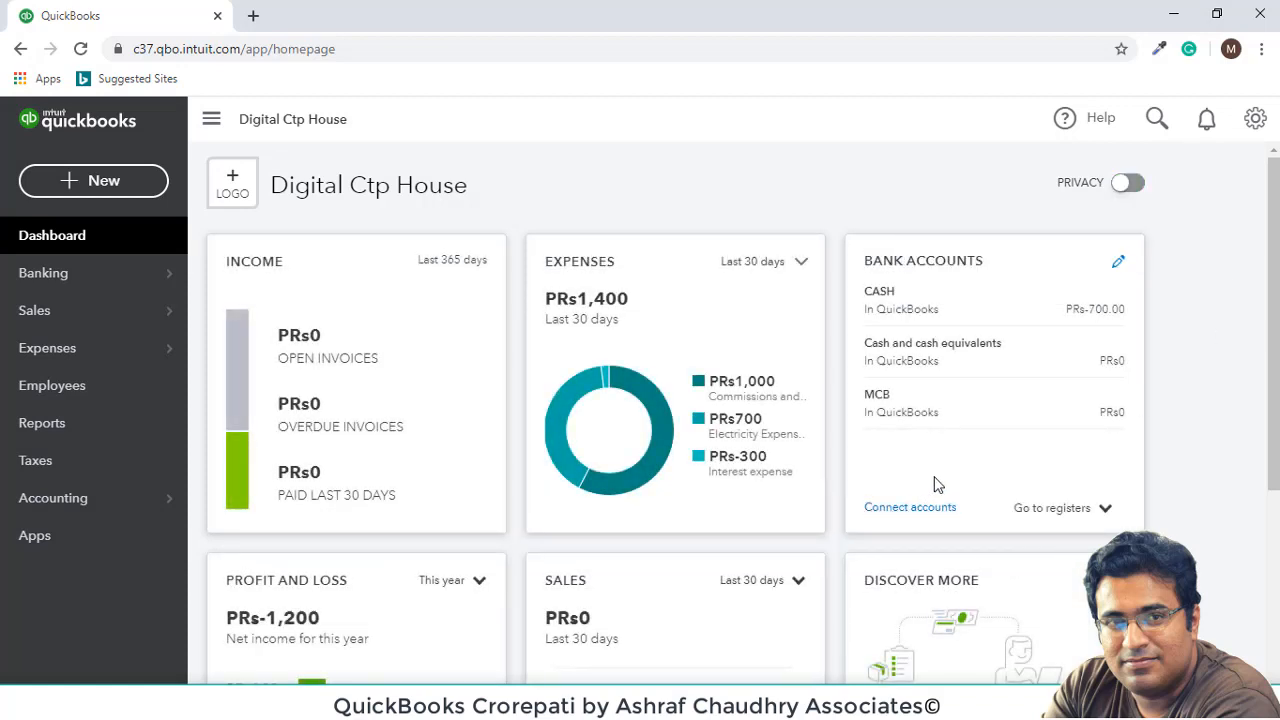
# - Open the MCB register from the dashboard's bank accounts and examine the IESCO bill payment entry
pyautogui.click(1040, 516)
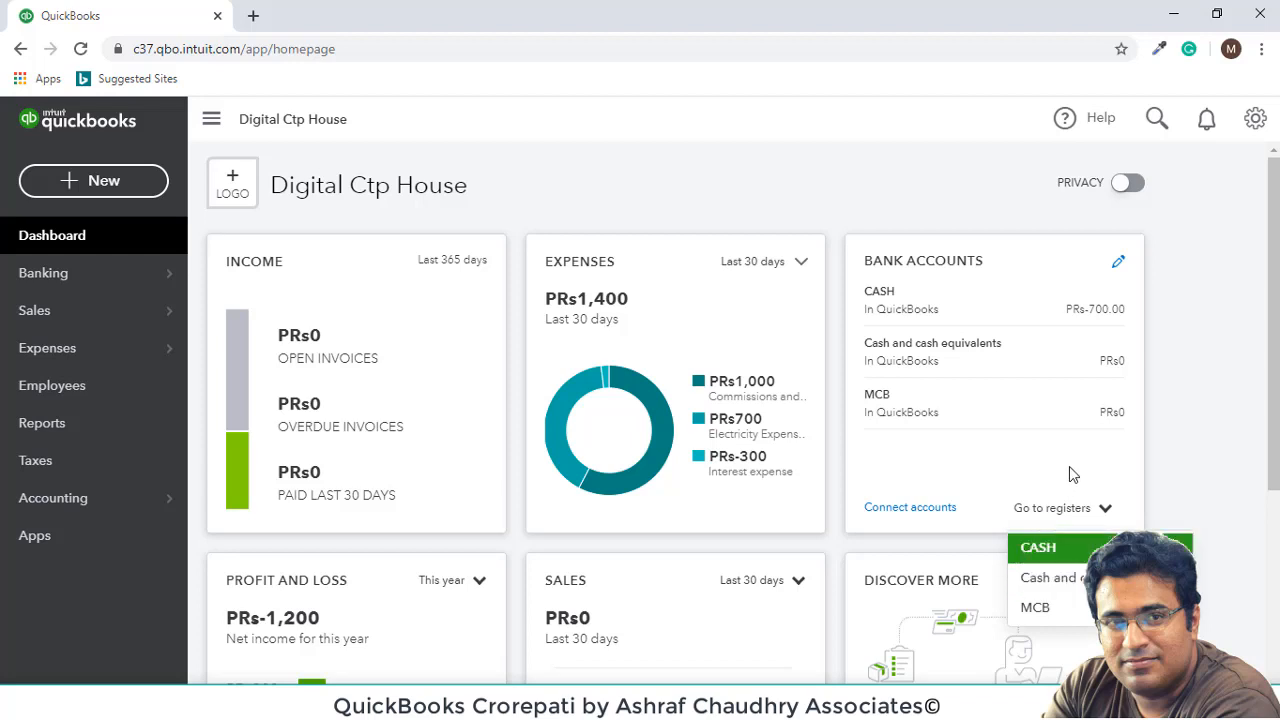
pyautogui.click(1035, 607)
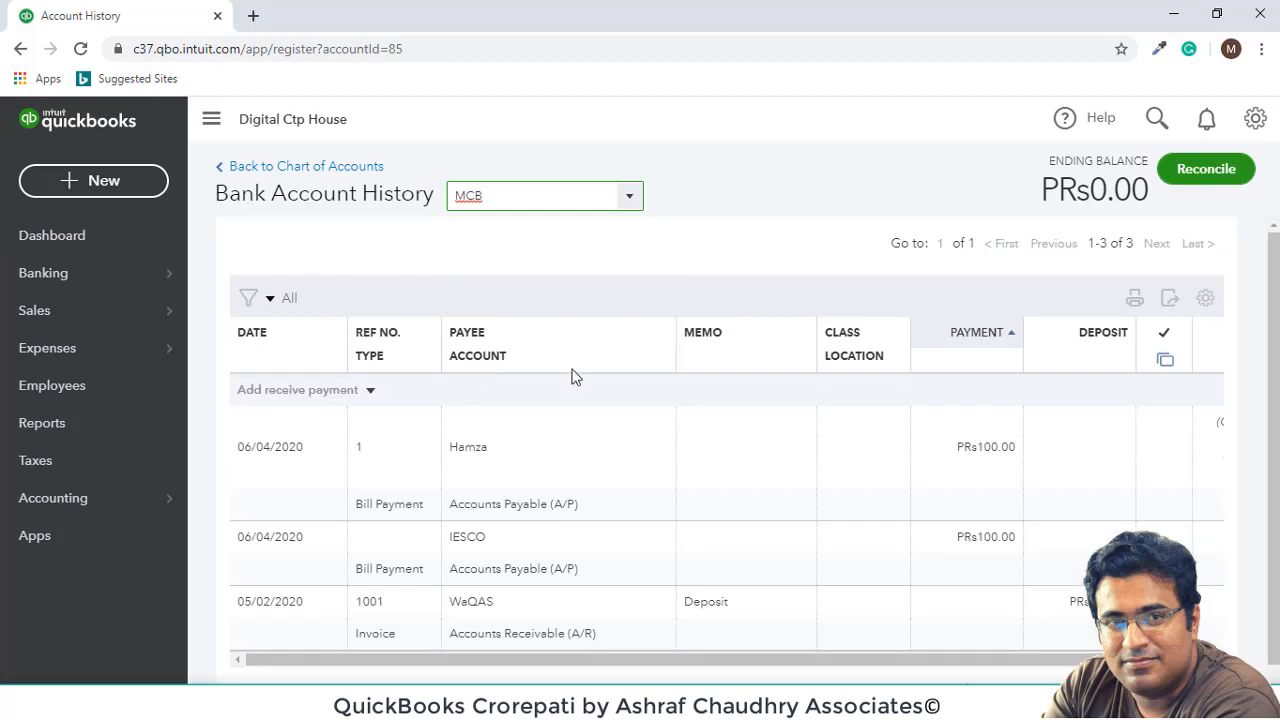
pyautogui.scroll(-1, 1071, 517)
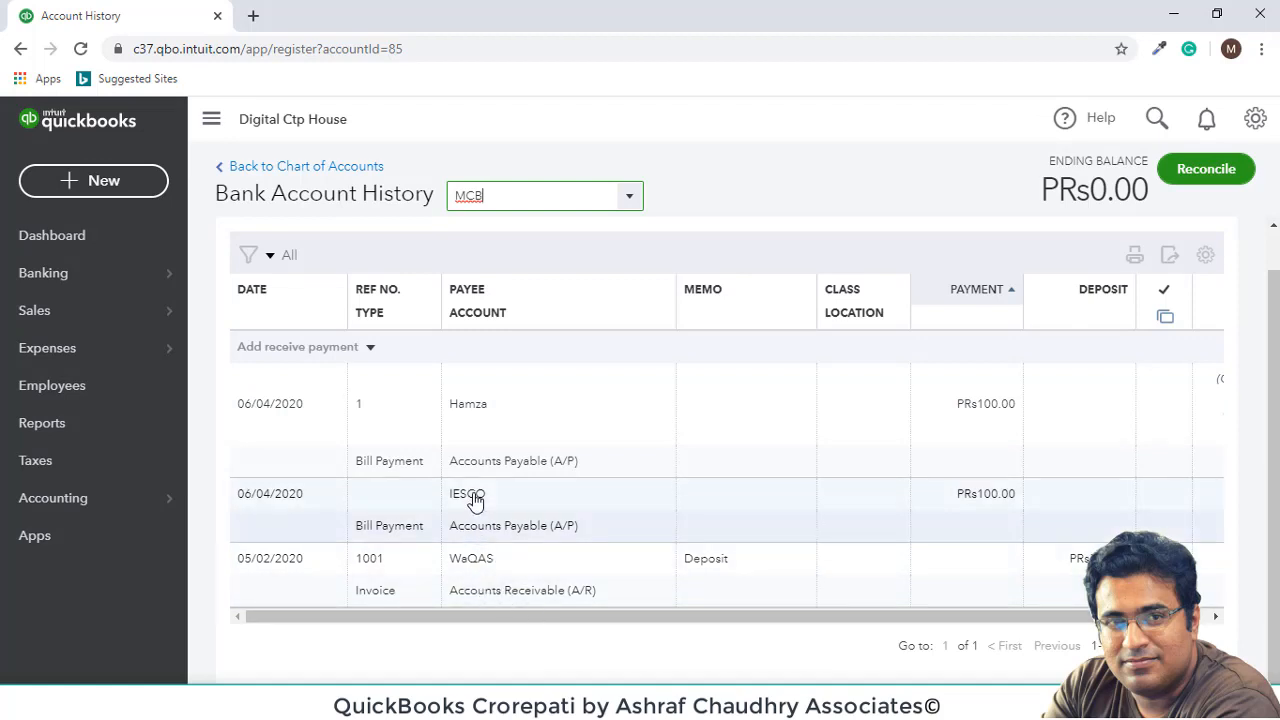
# - Examine the filter options of the MCB register and close them without applying a filter
pyautogui.scroll(1, 560, 400)
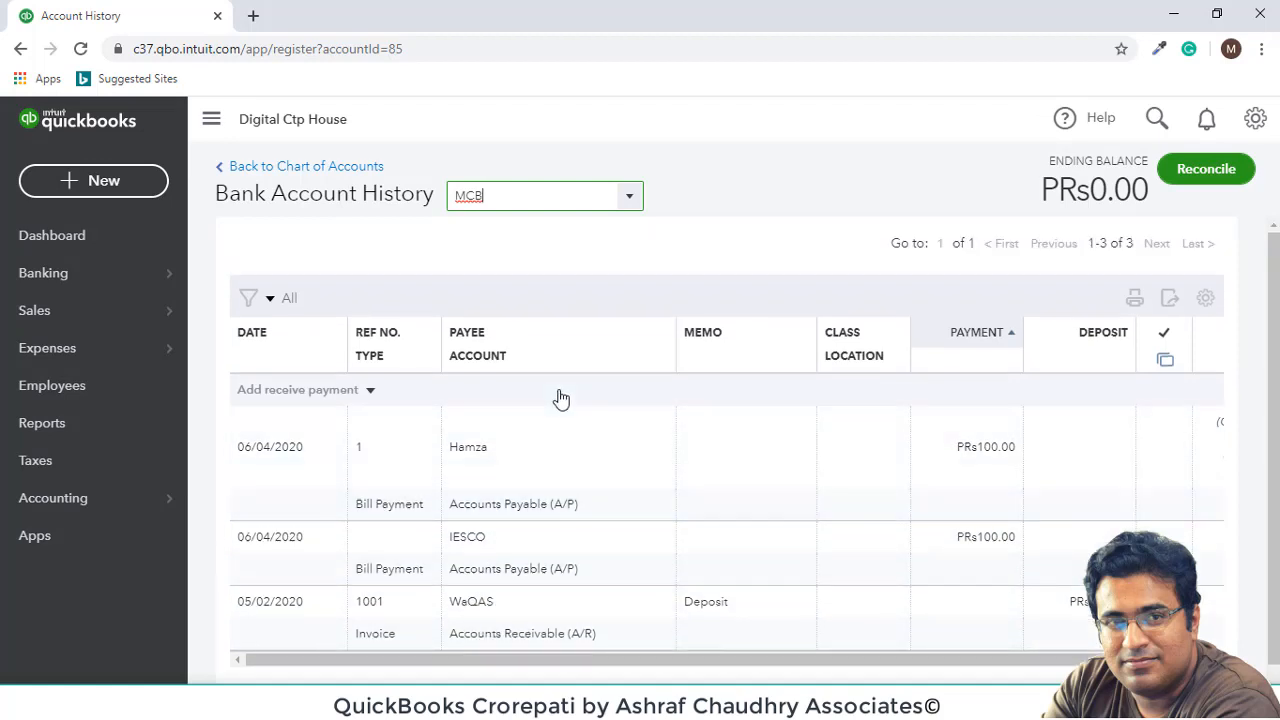
pyautogui.click(271, 298)
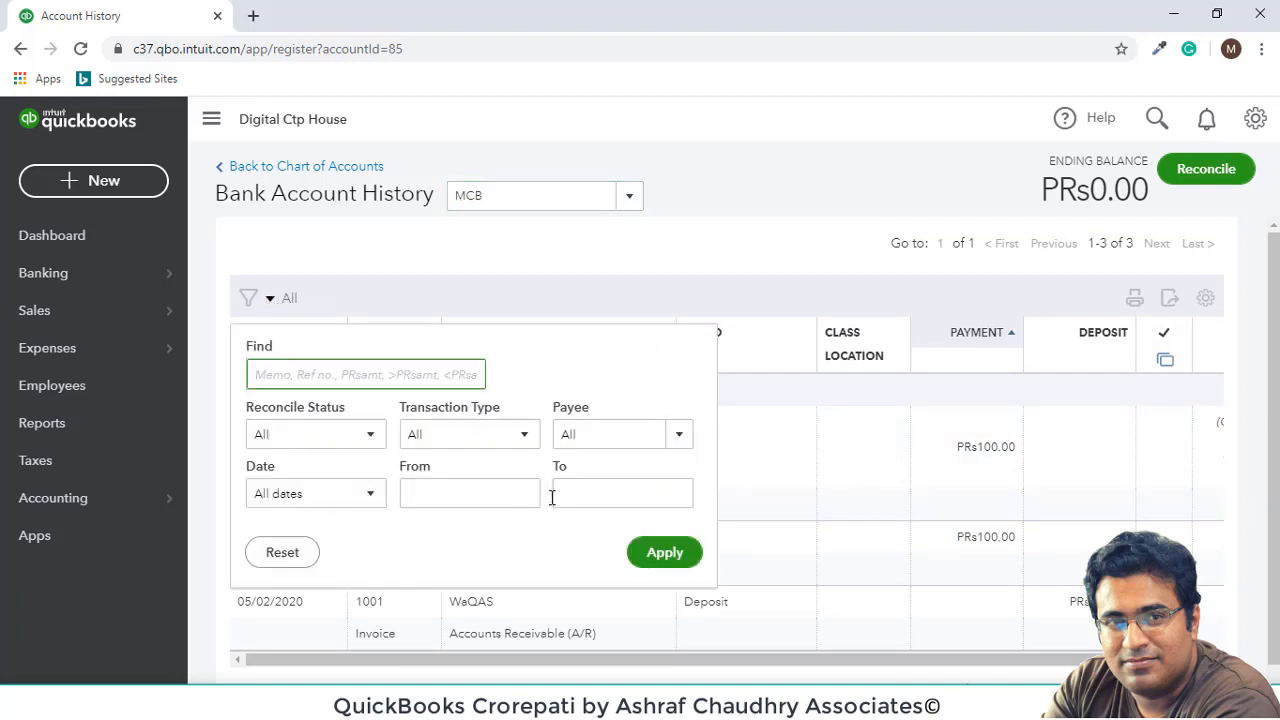
pyautogui.click(884, 281)
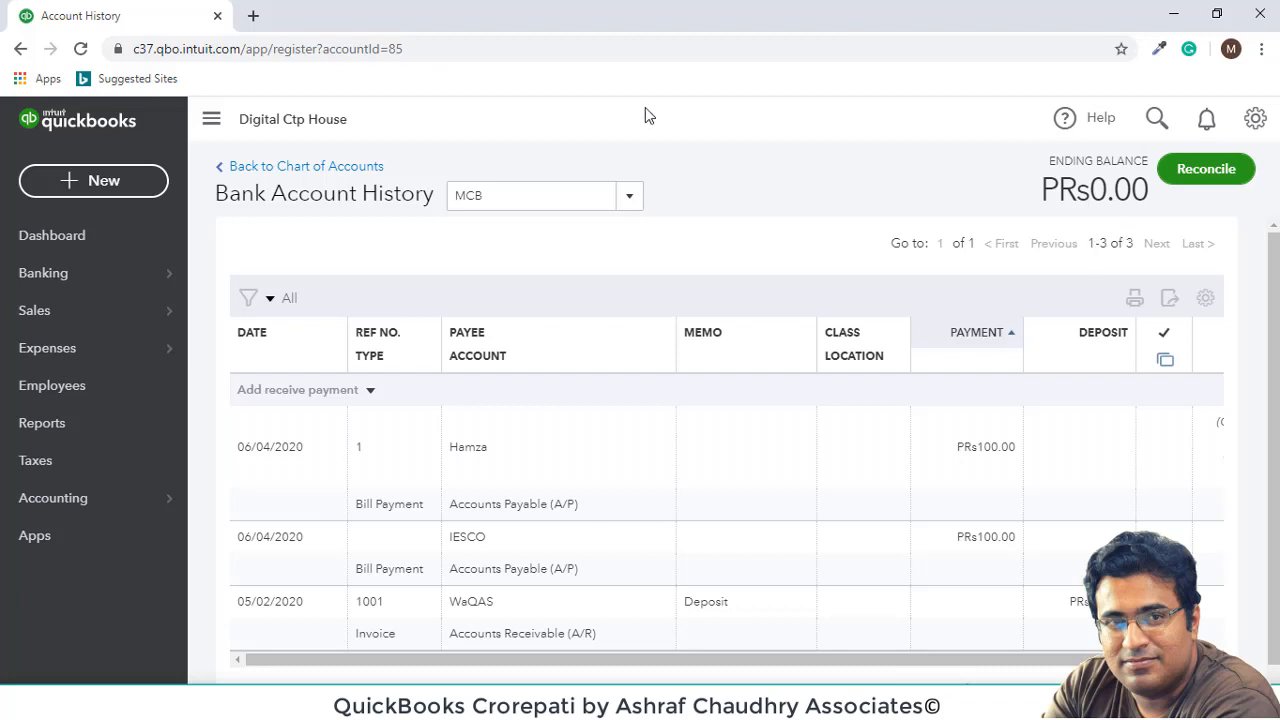
# - Start a new journal entry and assign the FURNITURE fixed asset account to its second line
pyautogui.click(108, 186)
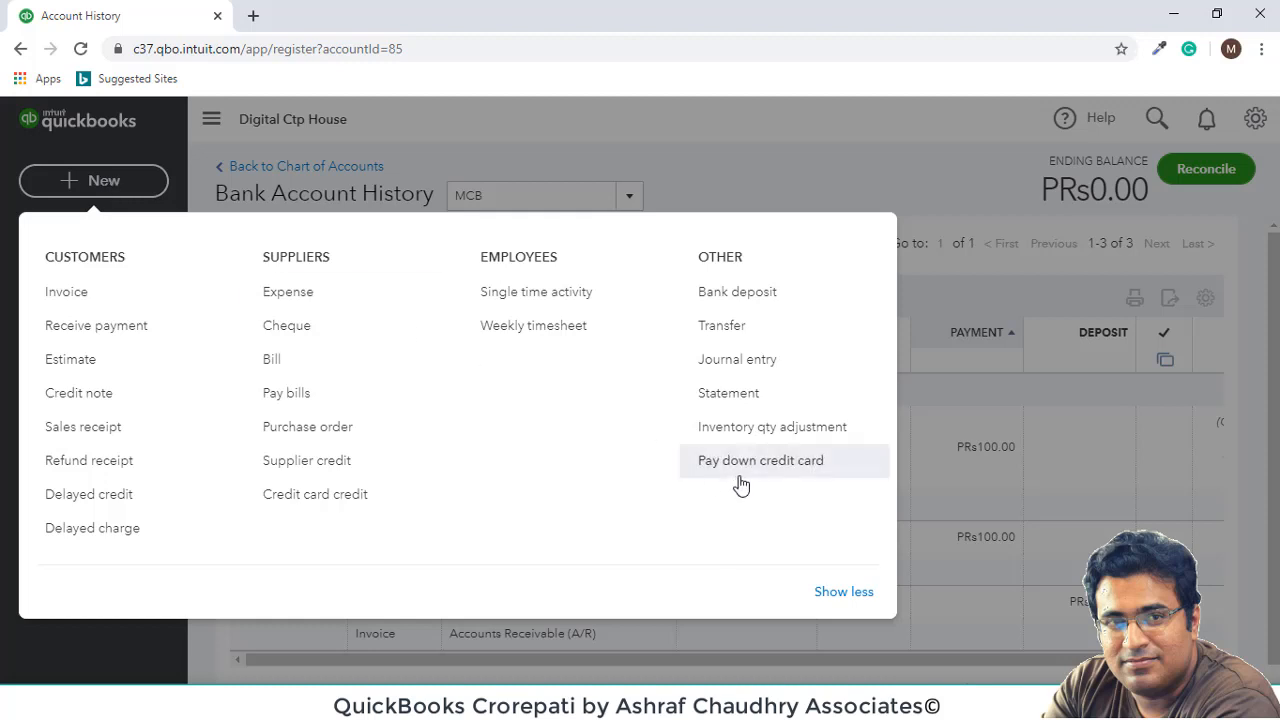
pyautogui.click(764, 375)
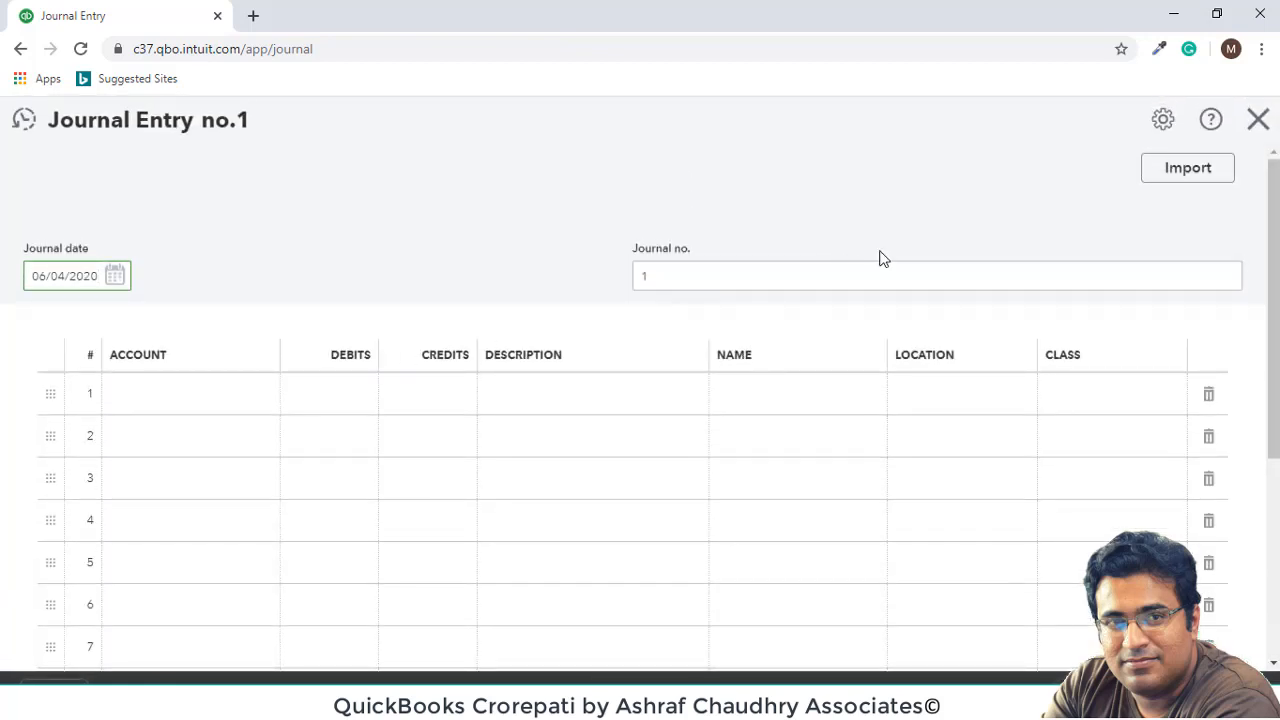
pyautogui.click(190, 395)
pyautogui.click(254, 447)
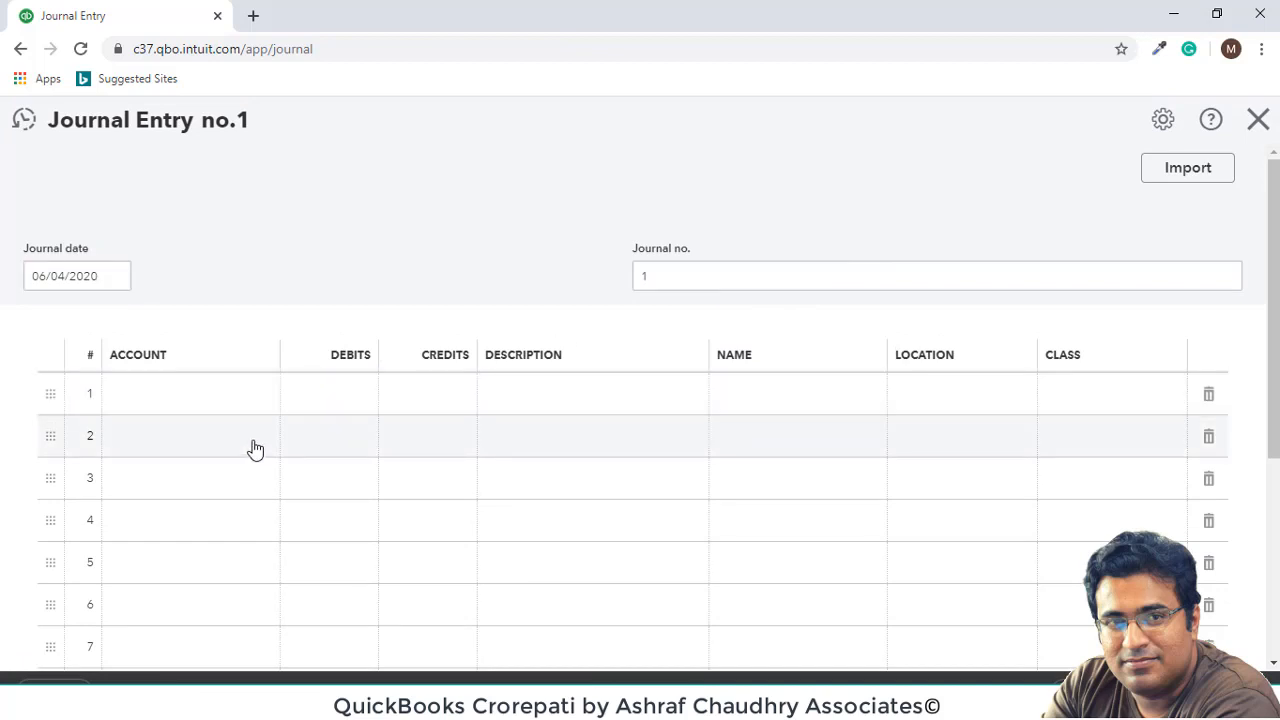
pyautogui.scroll(-10, 323, 391)
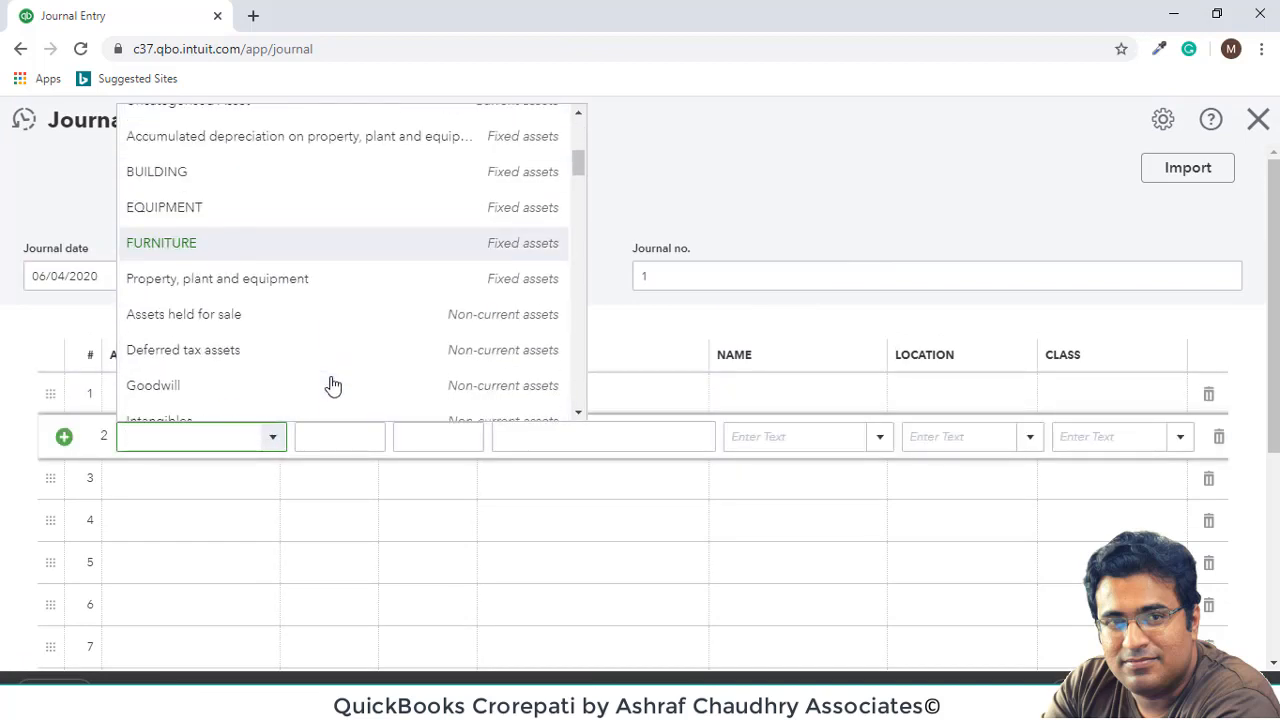
pyautogui.scroll(-15, 332, 388)
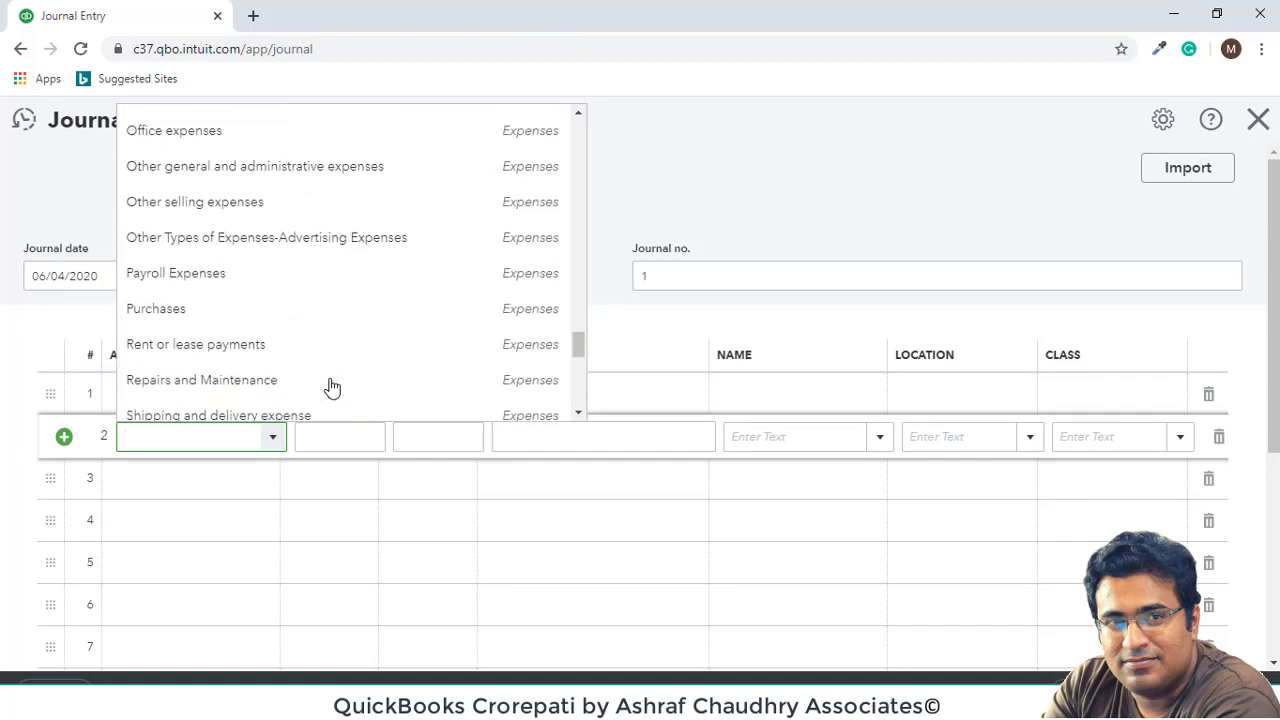
pyautogui.scroll(-2, 332, 388)
pyautogui.scroll(9, 332, 388)
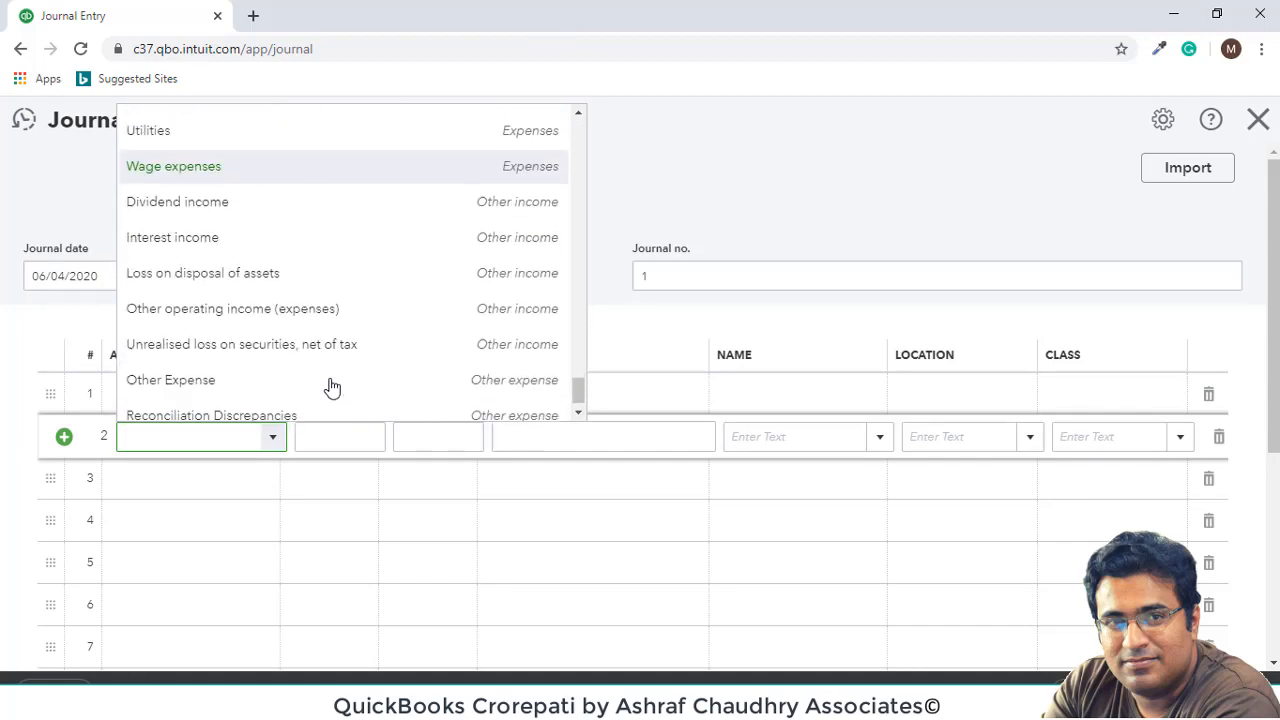
pyautogui.scroll(20, 332, 388)
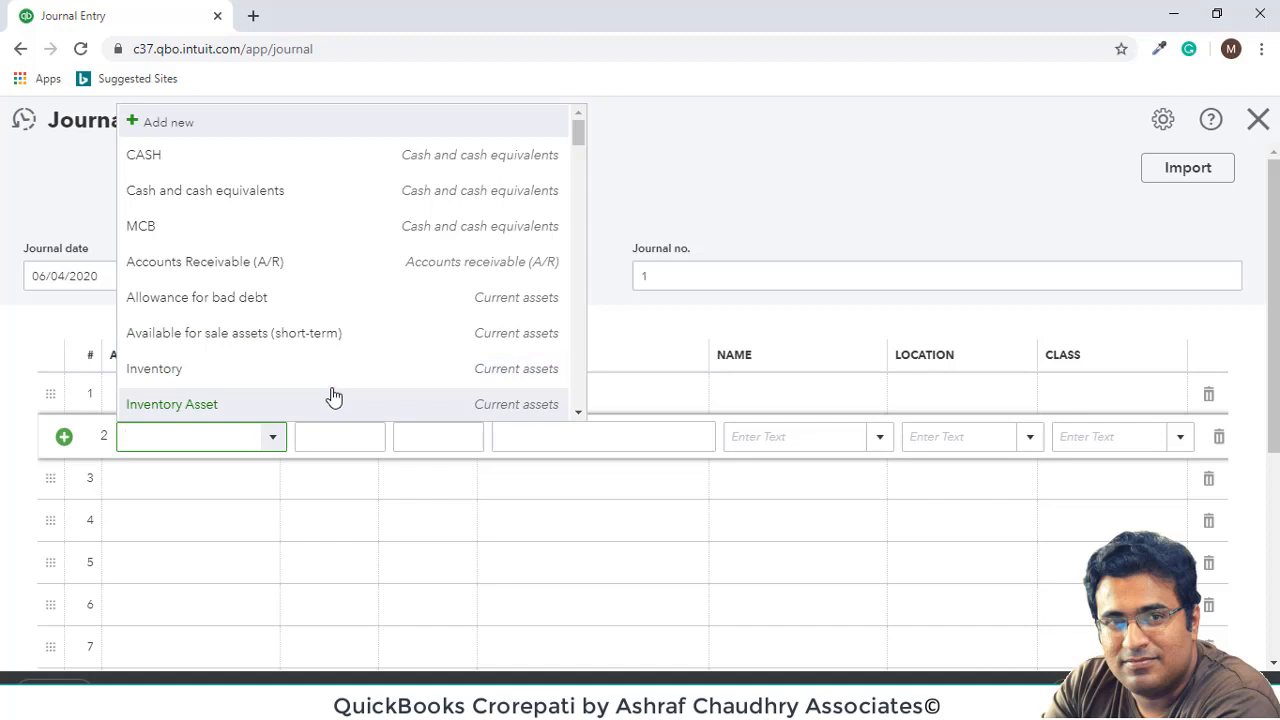
pyautogui.scroll(-5, 388, 281)
pyautogui.scroll(-2, 386, 277)
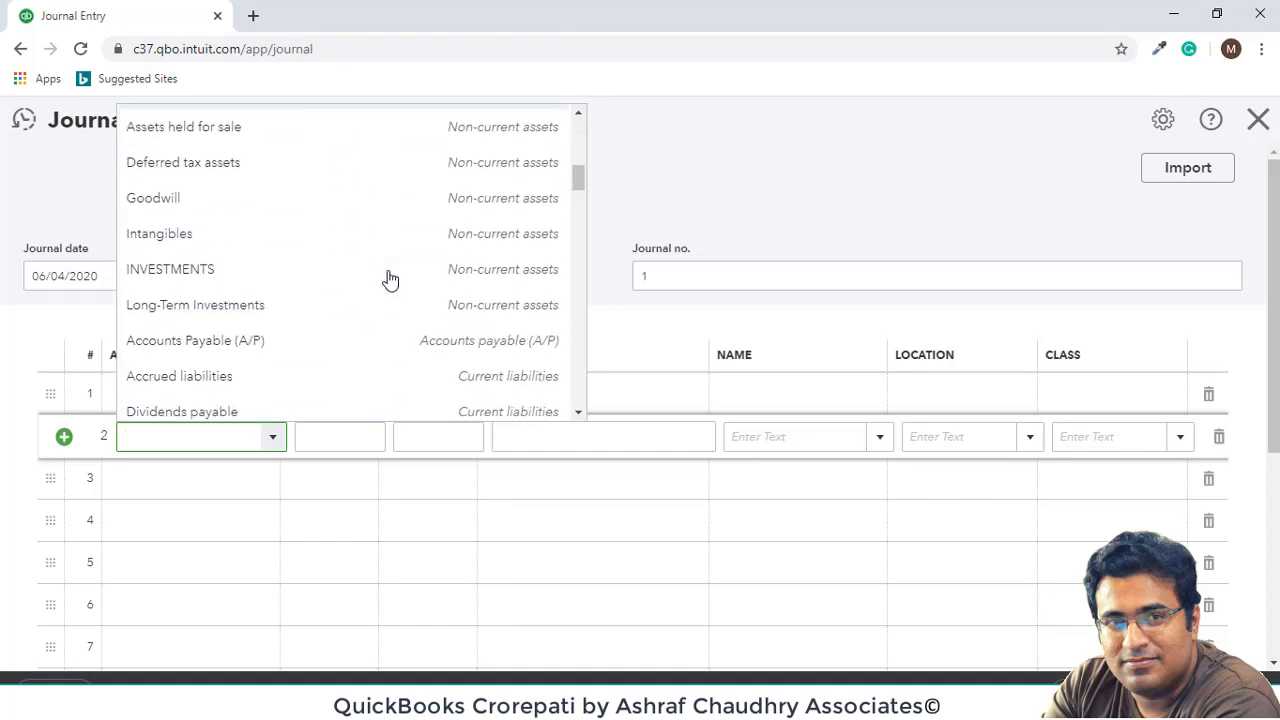
pyautogui.scroll(2, 270, 320)
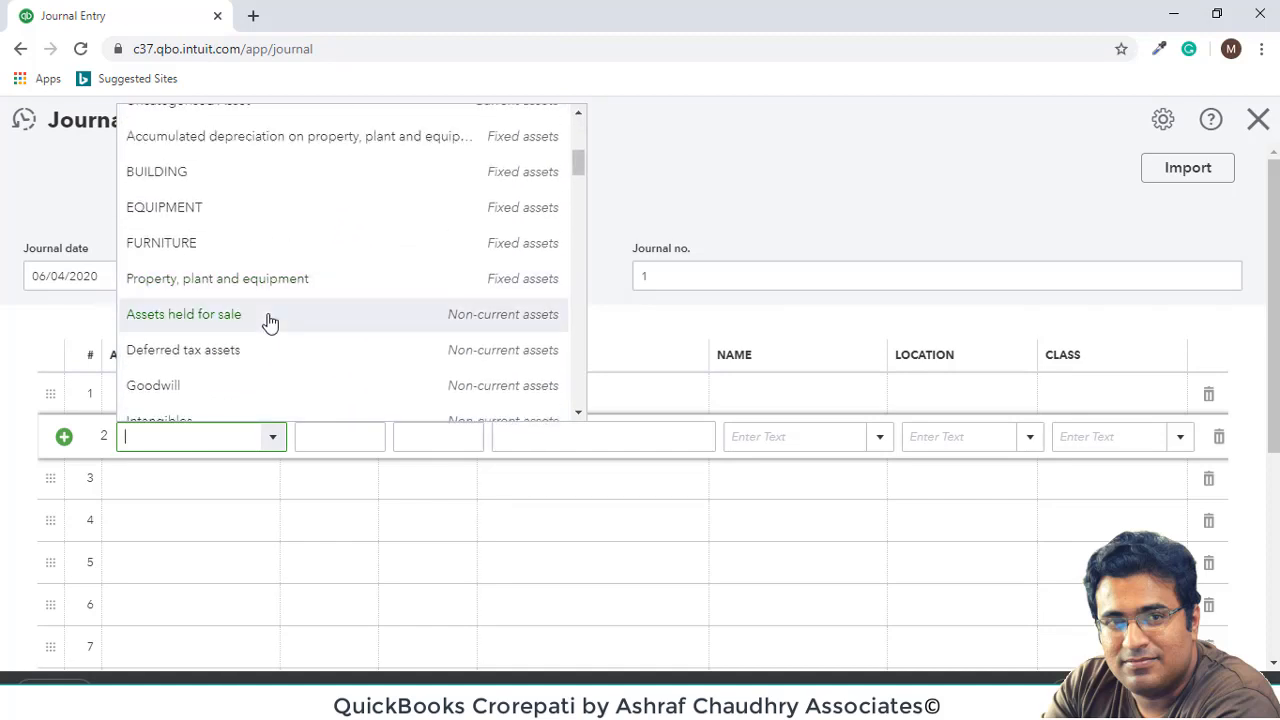
pyautogui.click(273, 257)
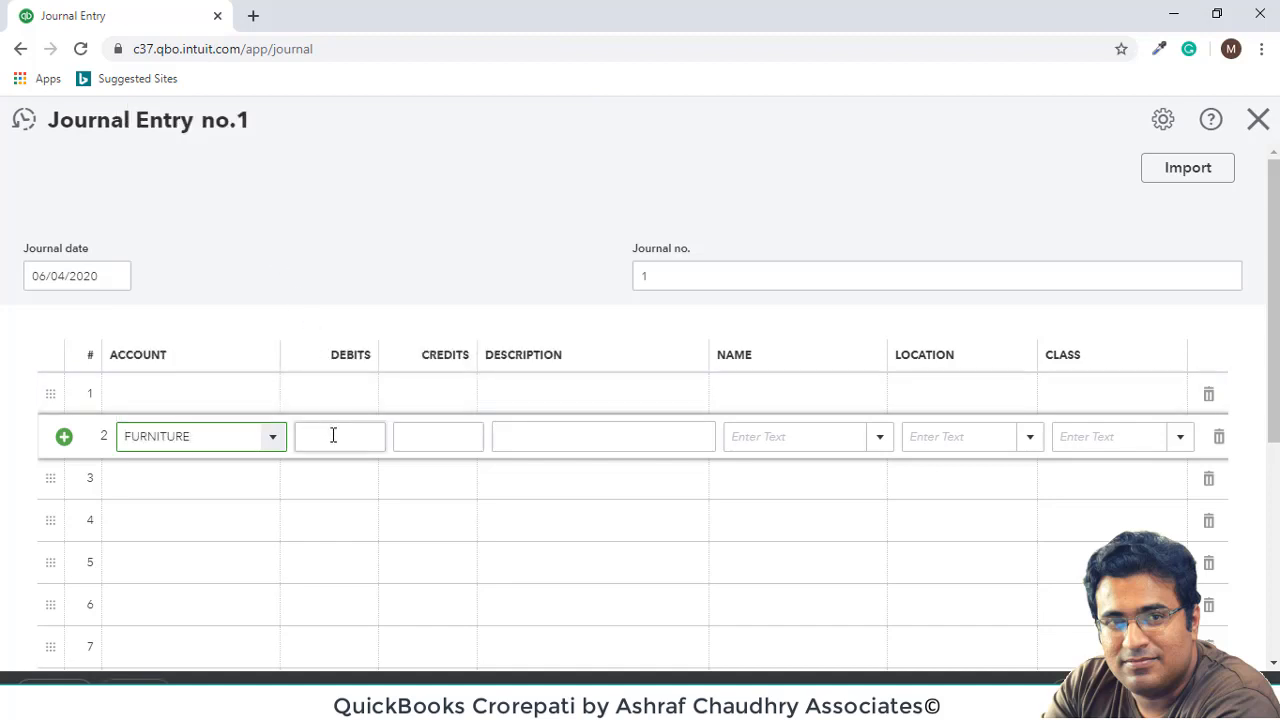
# - Enter a debit of 100,000 on the FURNITURE line
pyautogui.click(334, 434)
pyautogui.write('100,000')
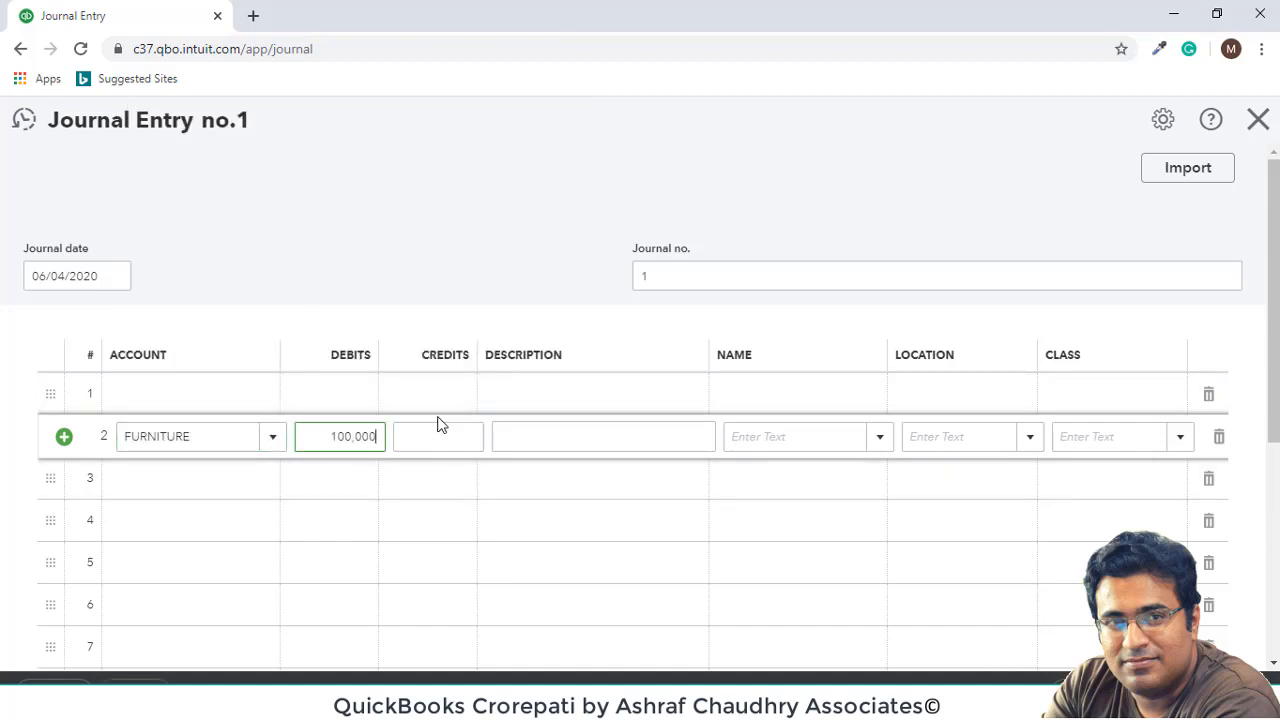
pyautogui.press('Tab')
# - Look through the customers and suppliers offered as the name for the FURNITURE line, leaving the name and description blank
pyautogui.click(576, 436)
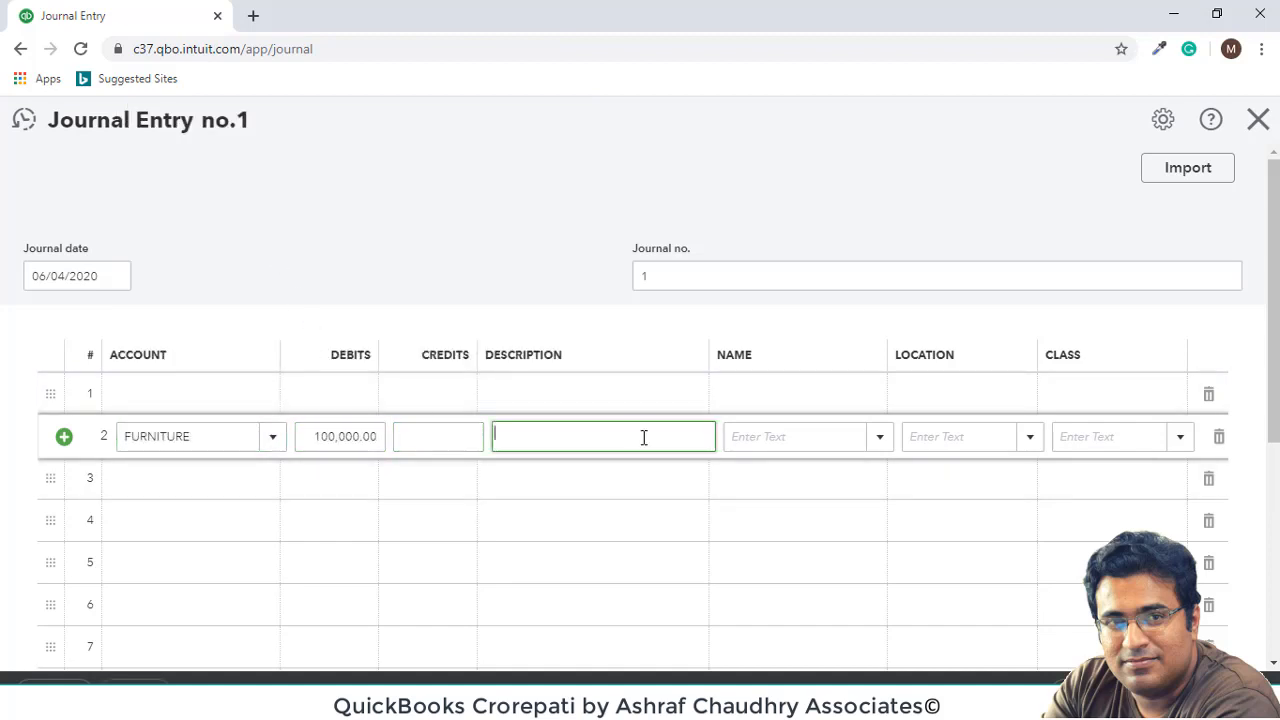
pyautogui.click(880, 440)
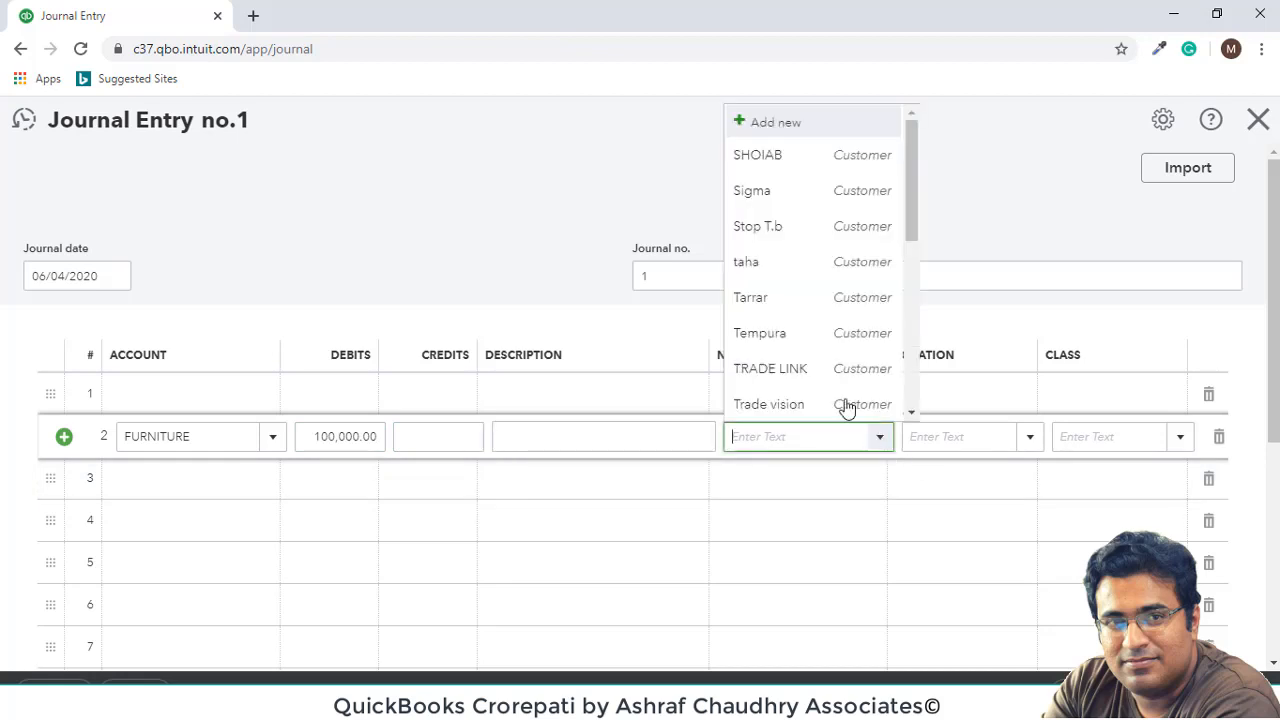
pyautogui.click(786, 479)
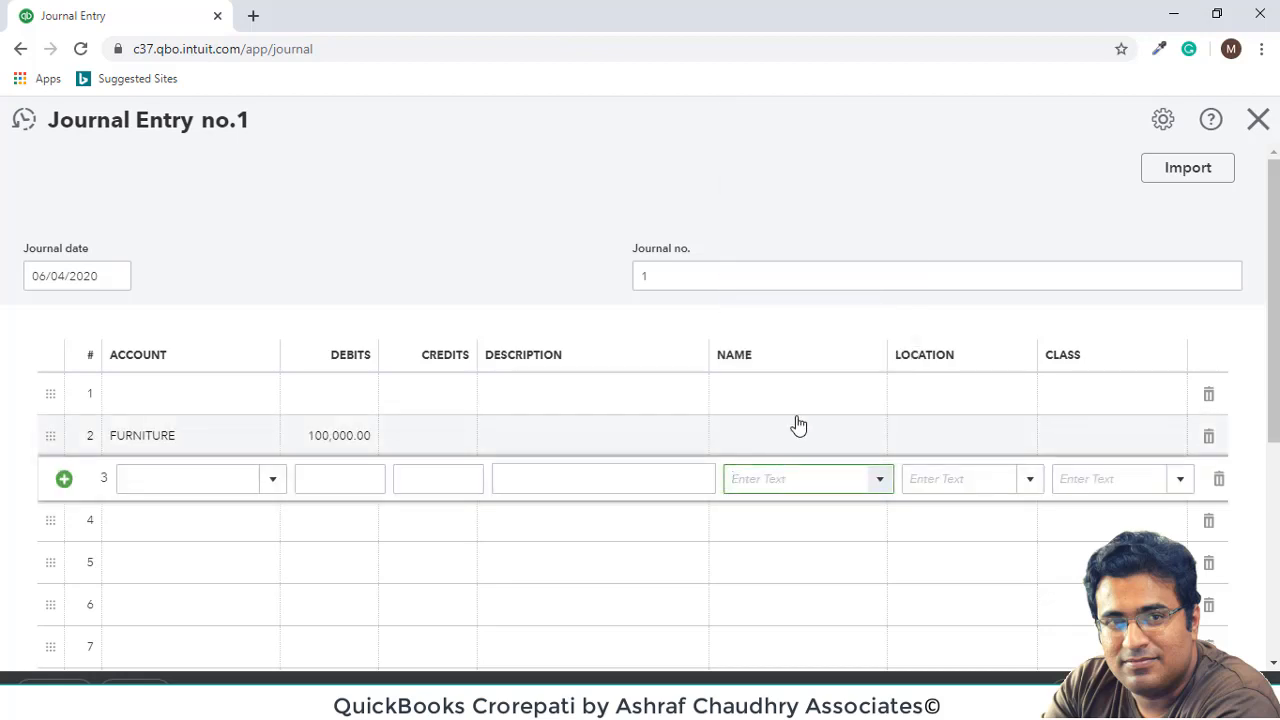
pyautogui.click(797, 430)
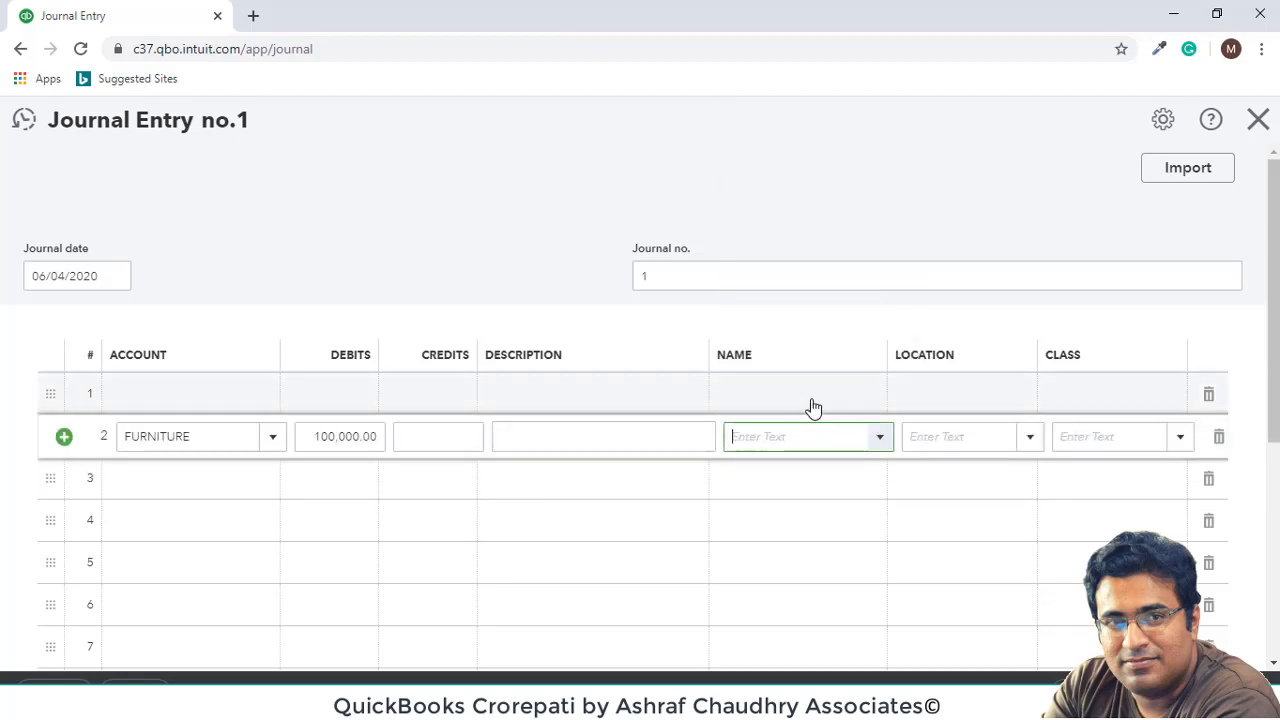
pyautogui.click(878, 443)
pyautogui.scroll(-5, 820, 300)
pyautogui.scroll(5, 836, 318)
pyautogui.scroll(2, 834, 314)
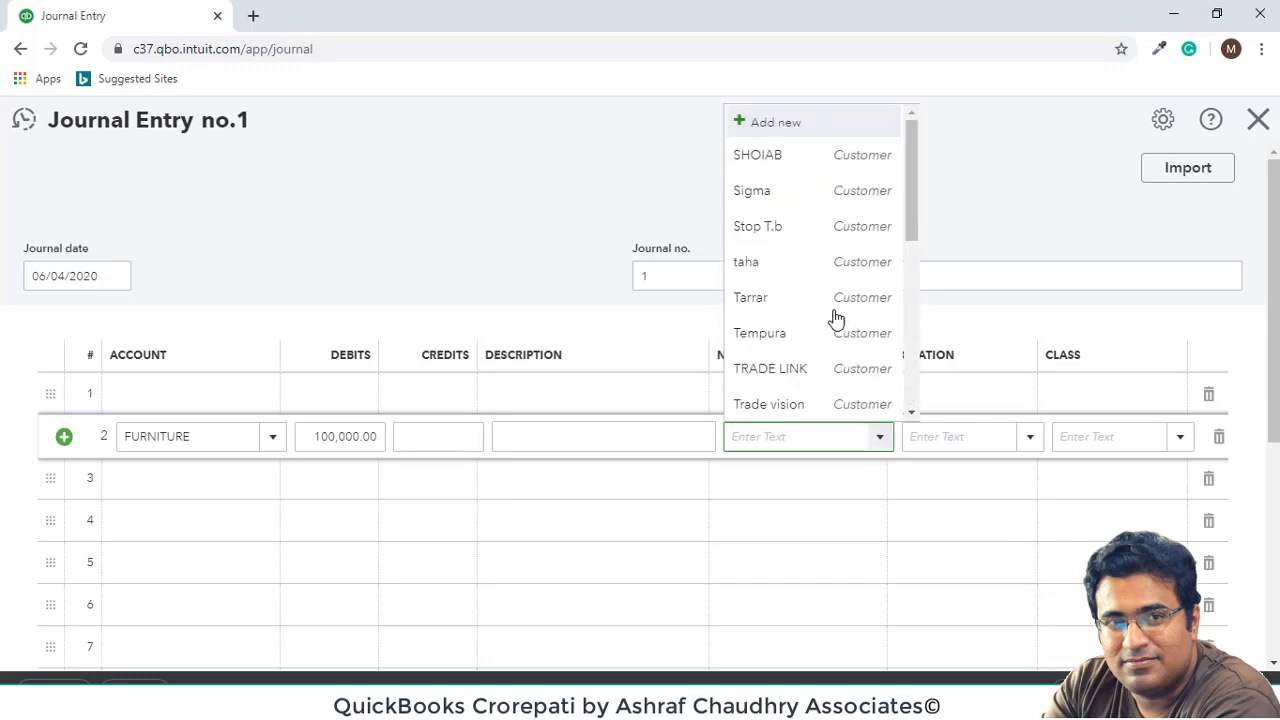
pyautogui.scroll(-6, 848, 240)
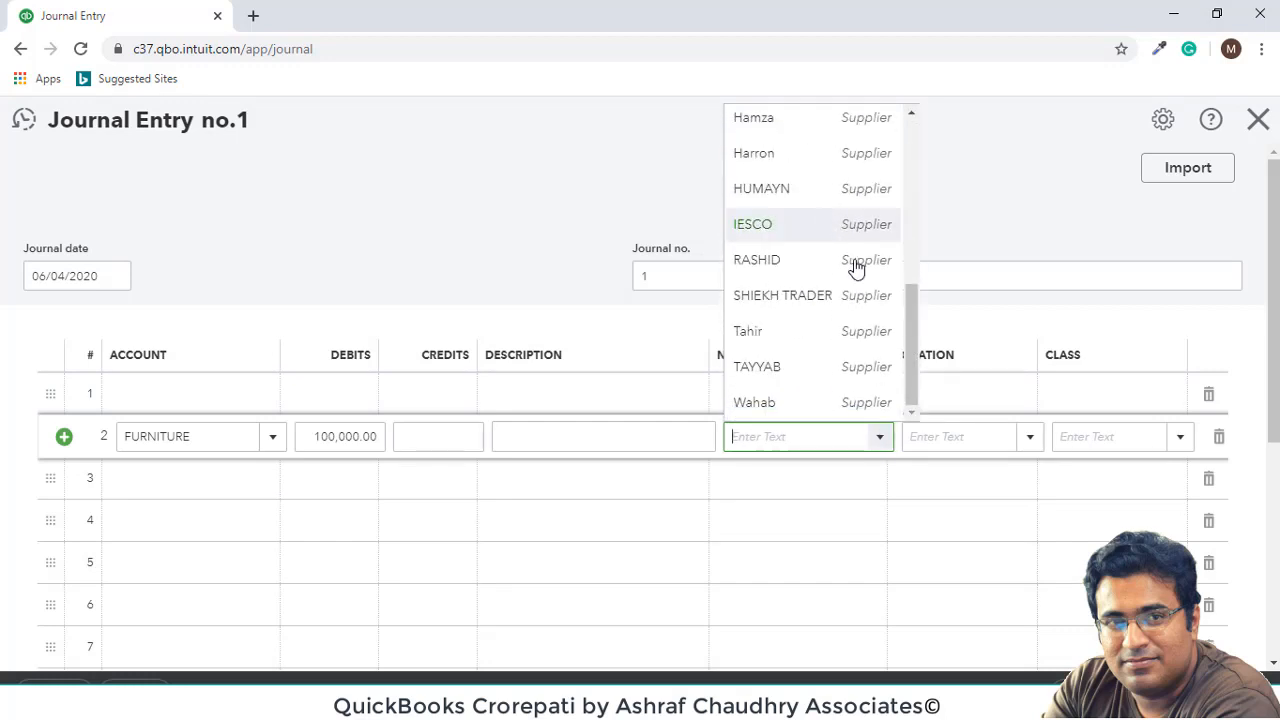
pyautogui.click(977, 401)
pyautogui.click(536, 441)
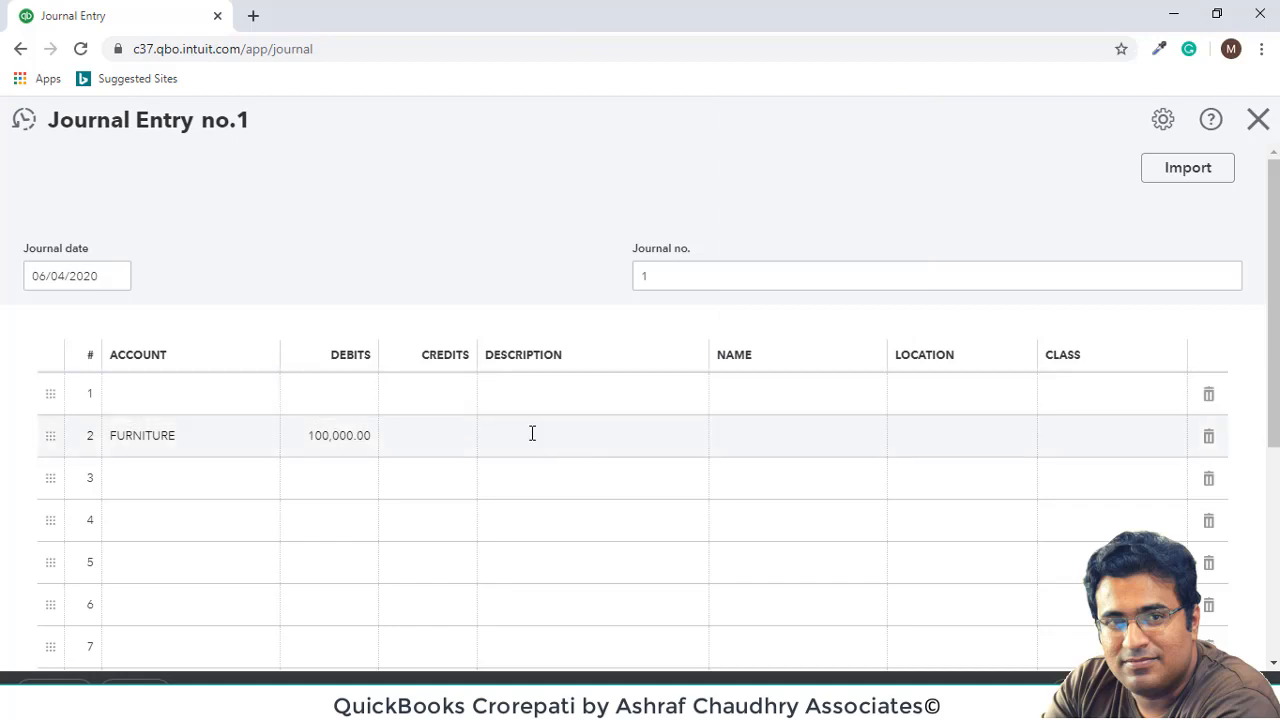
# - Check the location and class choices available on the journal entry's first line
pyautogui.click(240, 390)
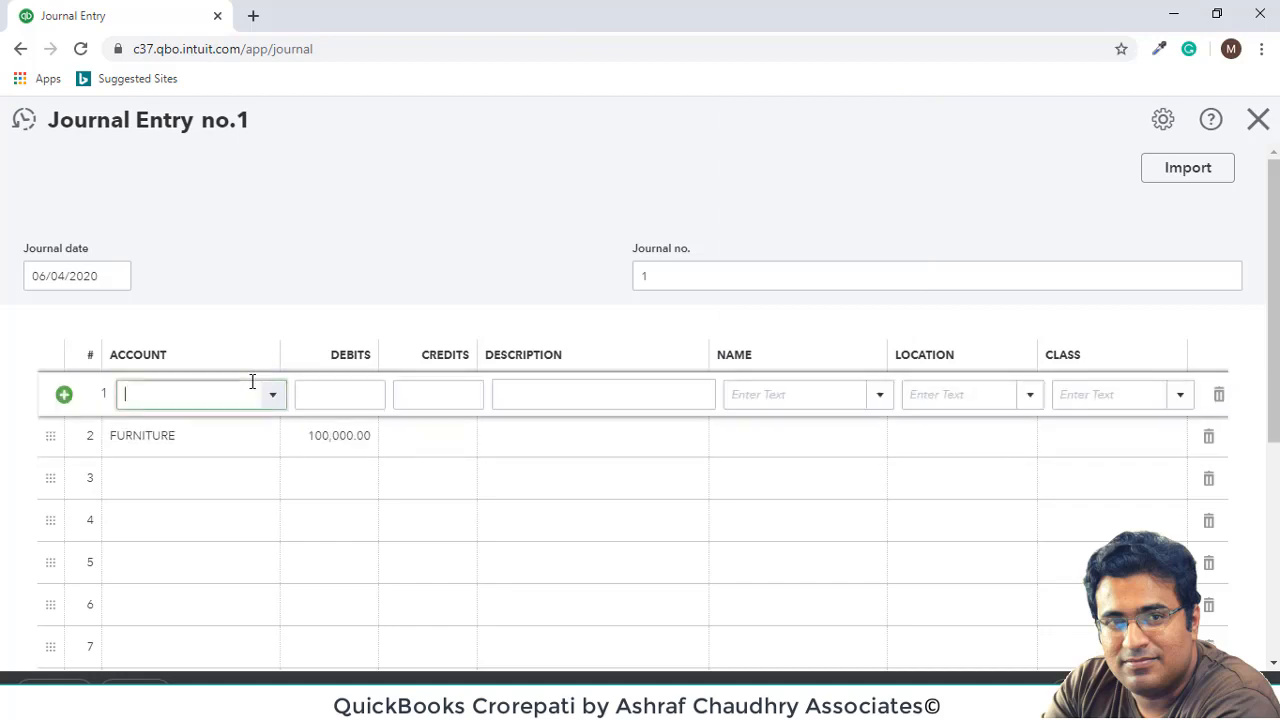
pyautogui.click(1035, 400)
pyautogui.click(1033, 400)
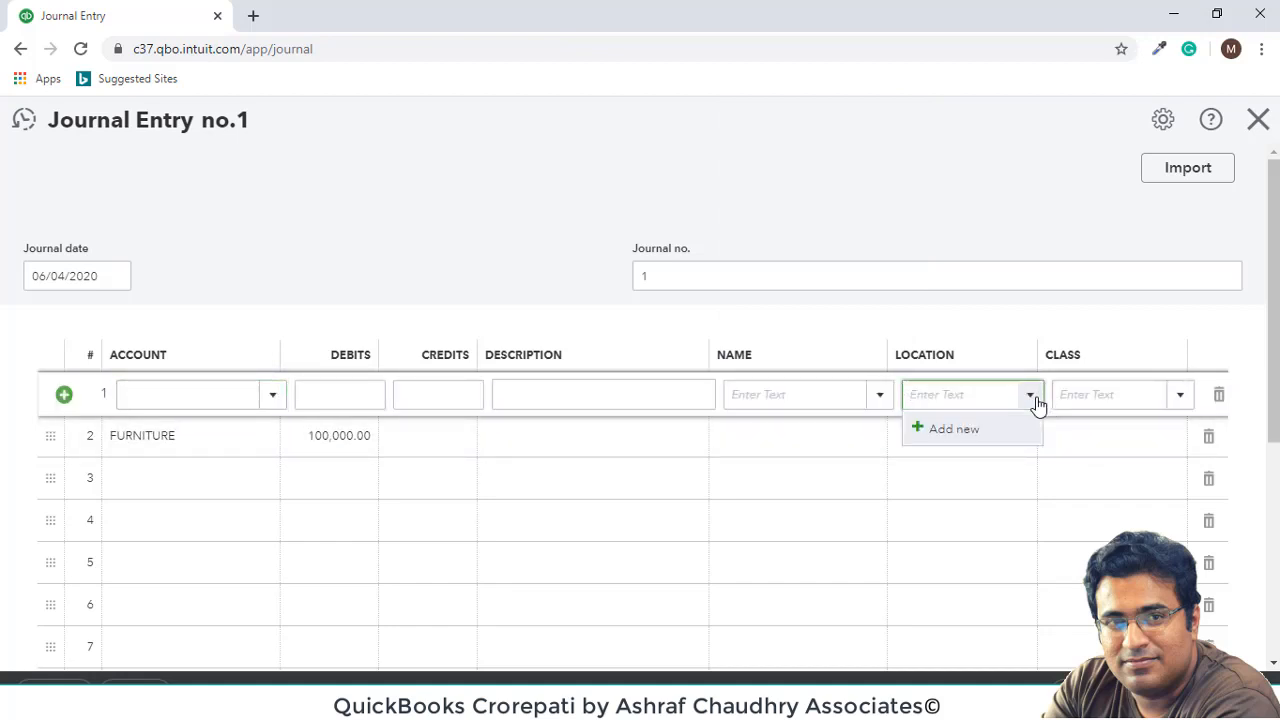
pyautogui.click(1181, 400)
pyautogui.click(1183, 403)
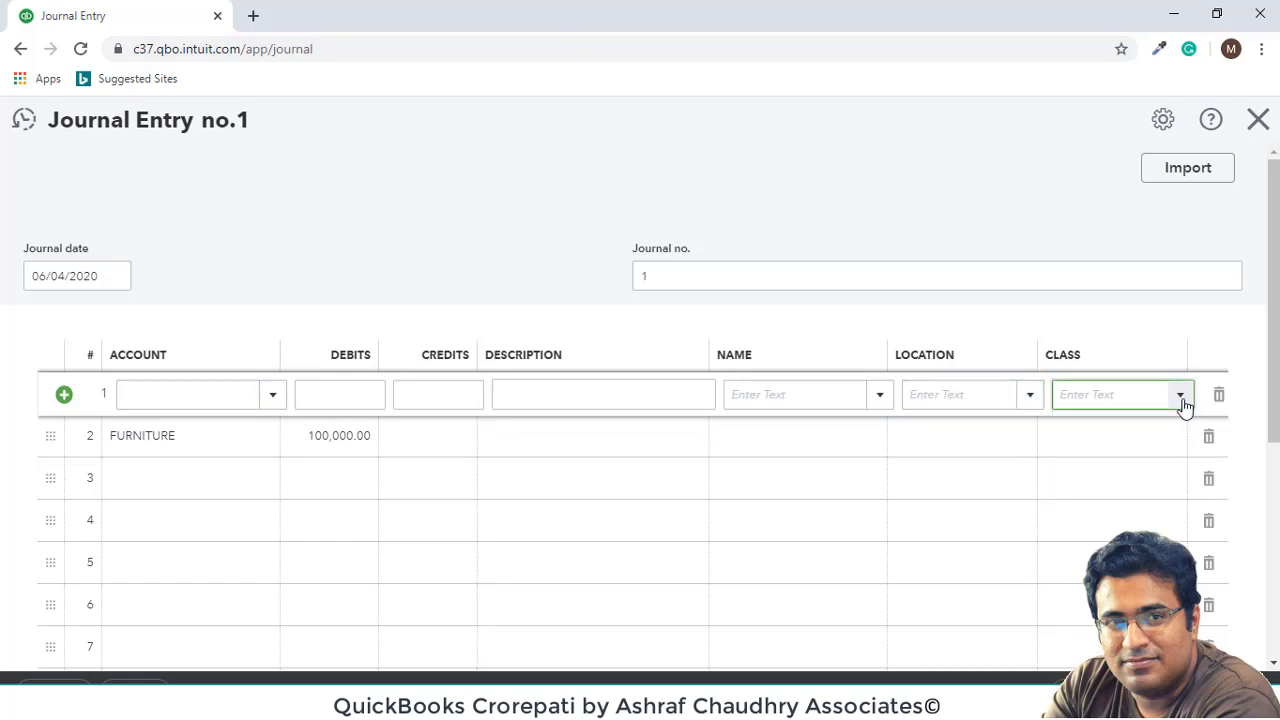
# - Look through the accounts available for the first line of the journal entry
pyautogui.click(283, 404)
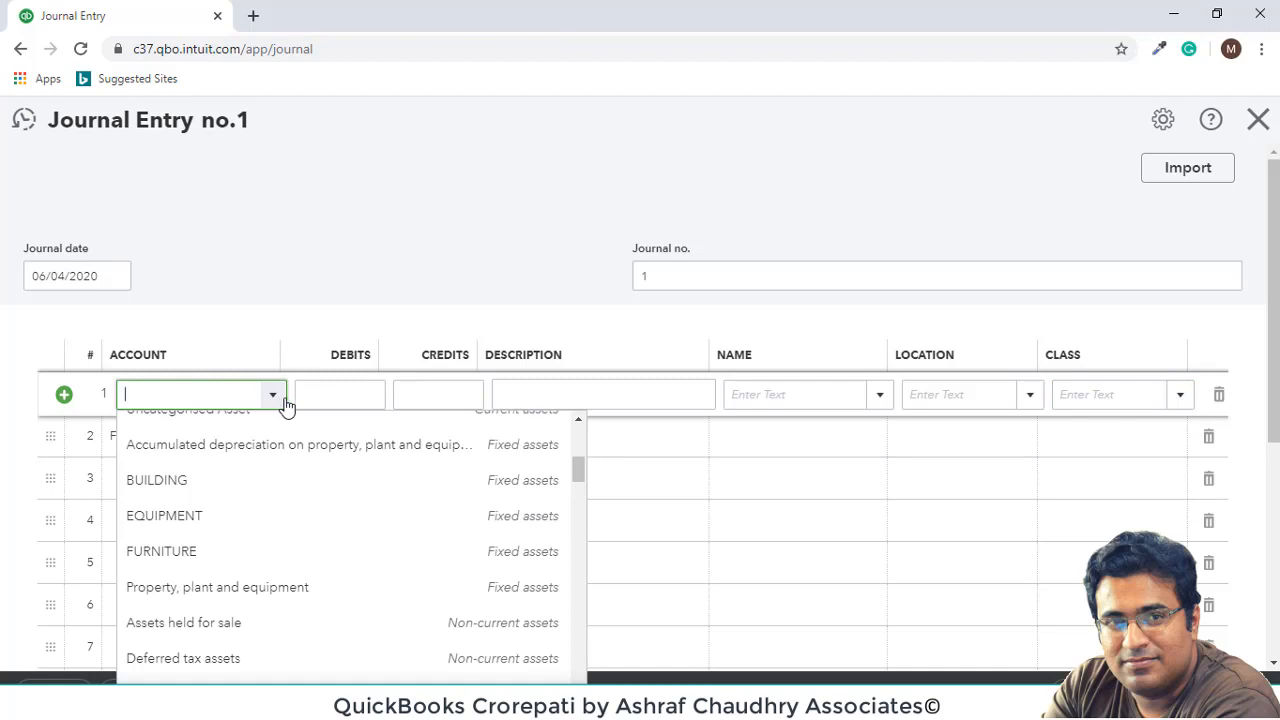
pyautogui.scroll(-10, 331, 524)
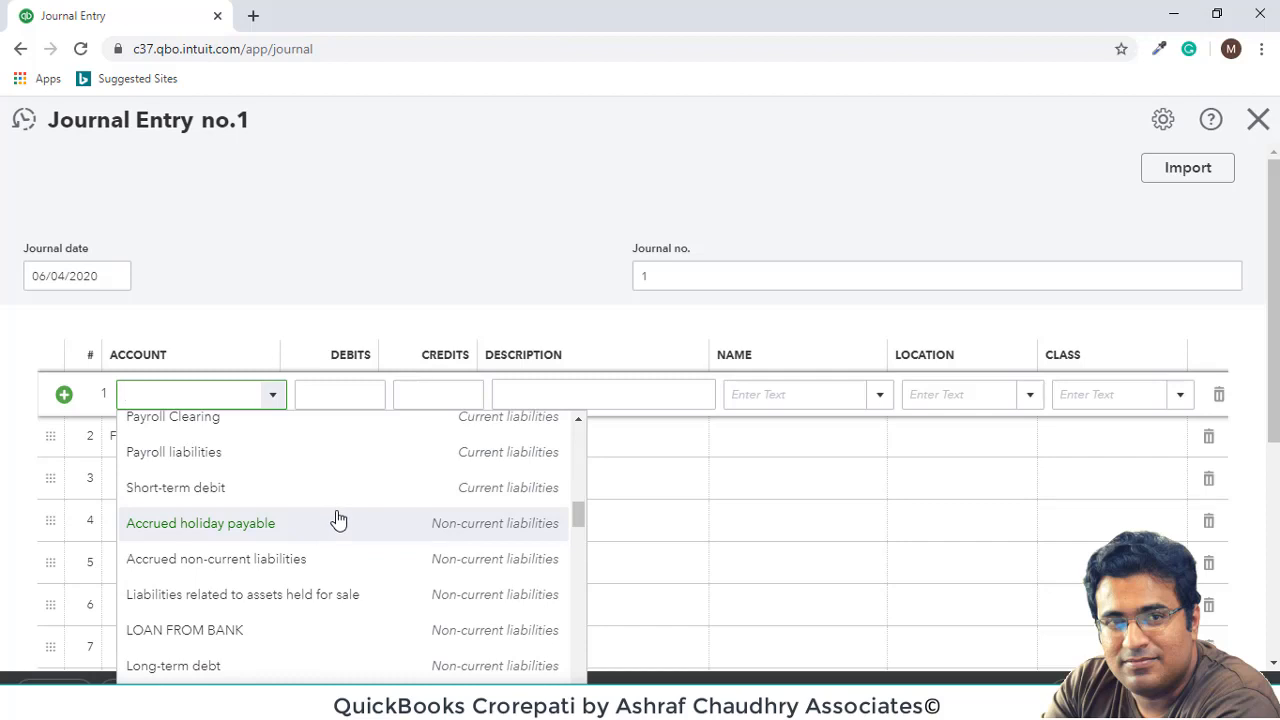
pyautogui.scroll(10, 337, 519)
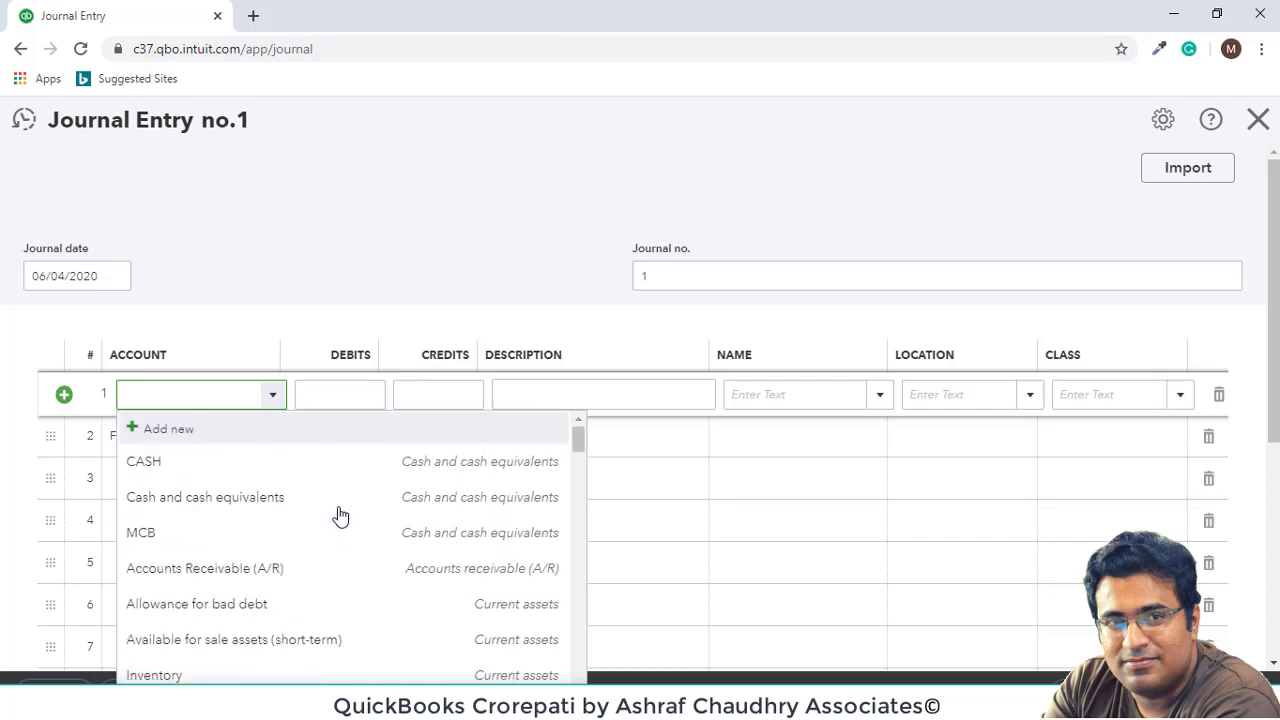
pyautogui.click(231, 439)
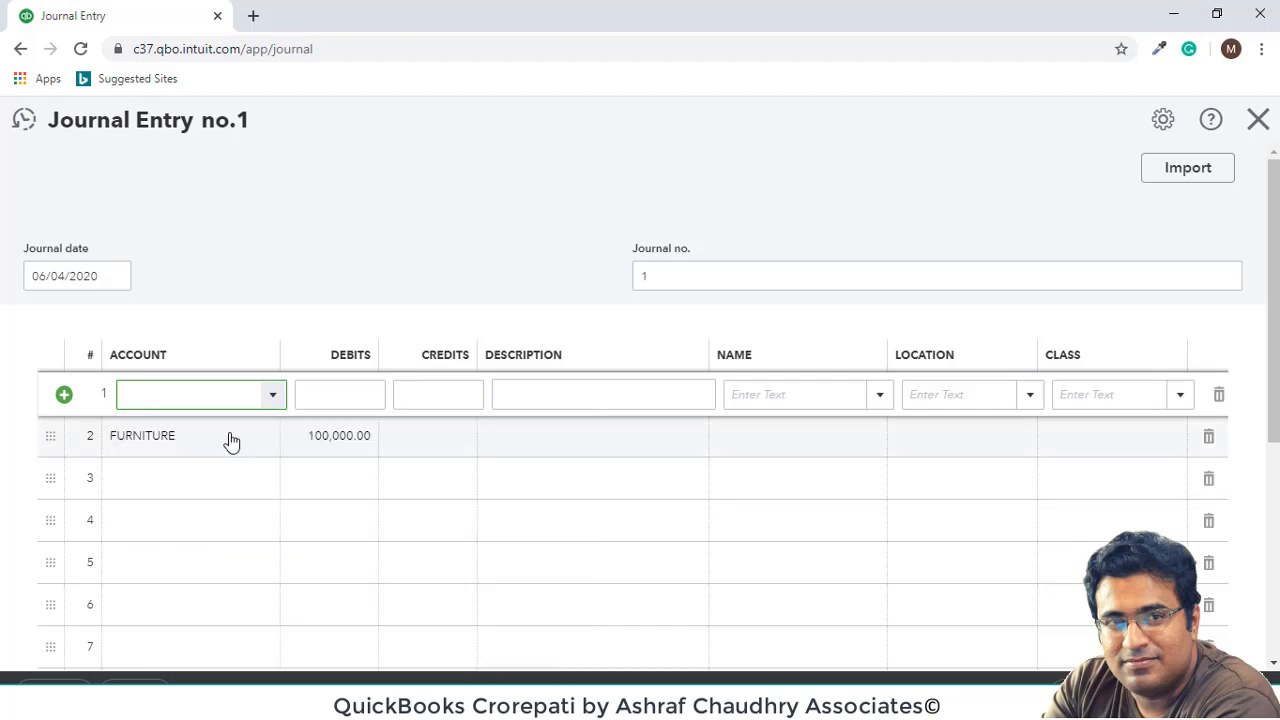
pyautogui.click(272, 396)
pyautogui.click(295, 421)
pyautogui.click(207, 437)
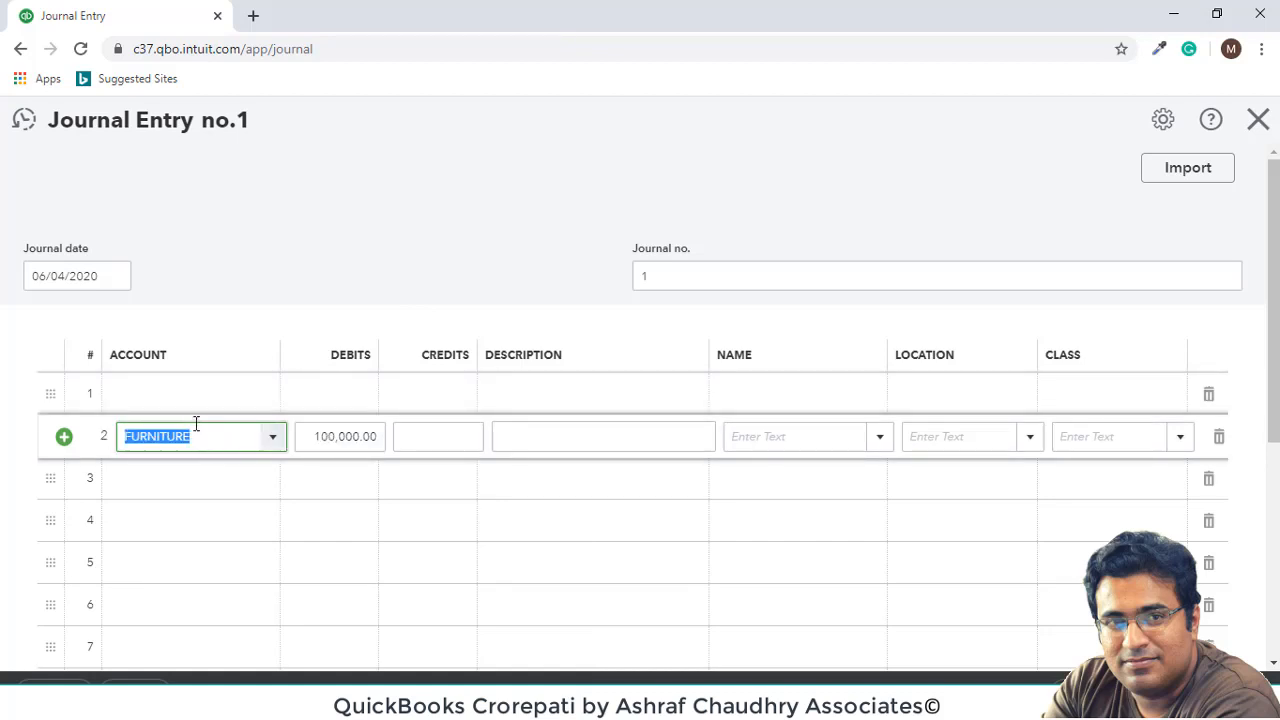
pyautogui.click(186, 401)
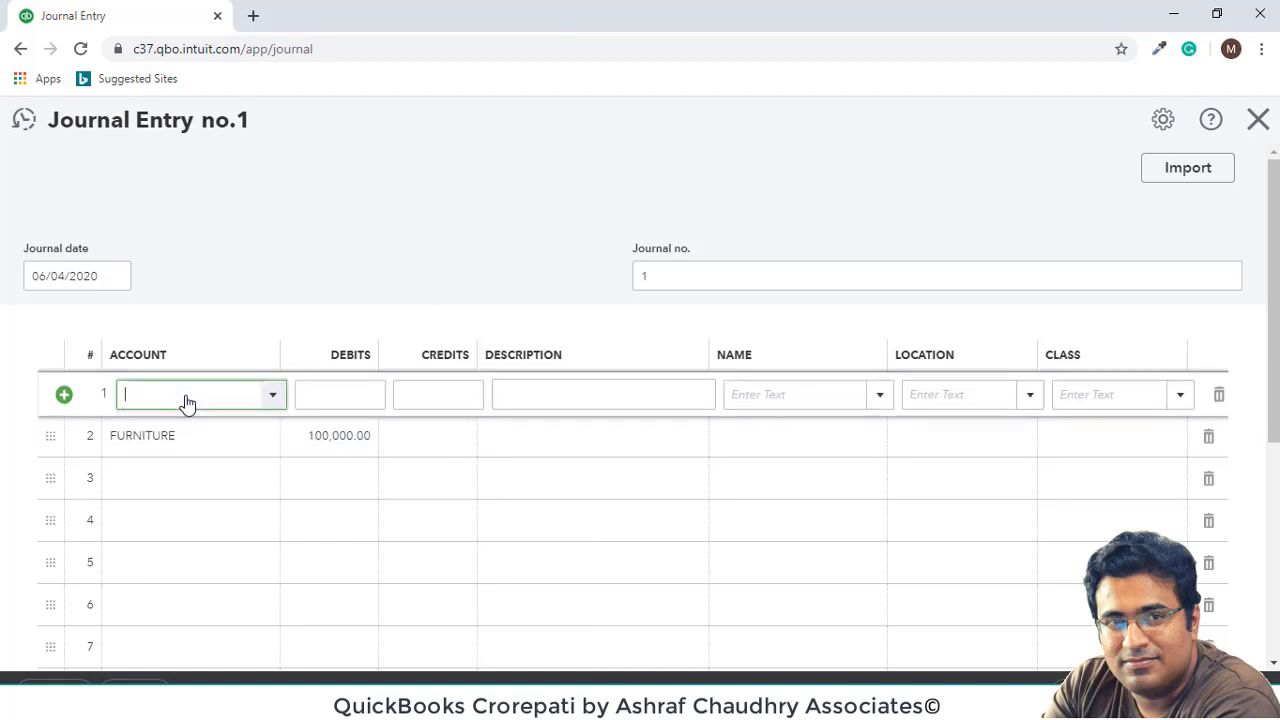
# - Start adding a new account from the journal entry, with account type Current liabilities and detail type Other current liabilities
pyautogui.click(273, 396)
pyautogui.click(238, 437)
pyautogui.click(238, 437)
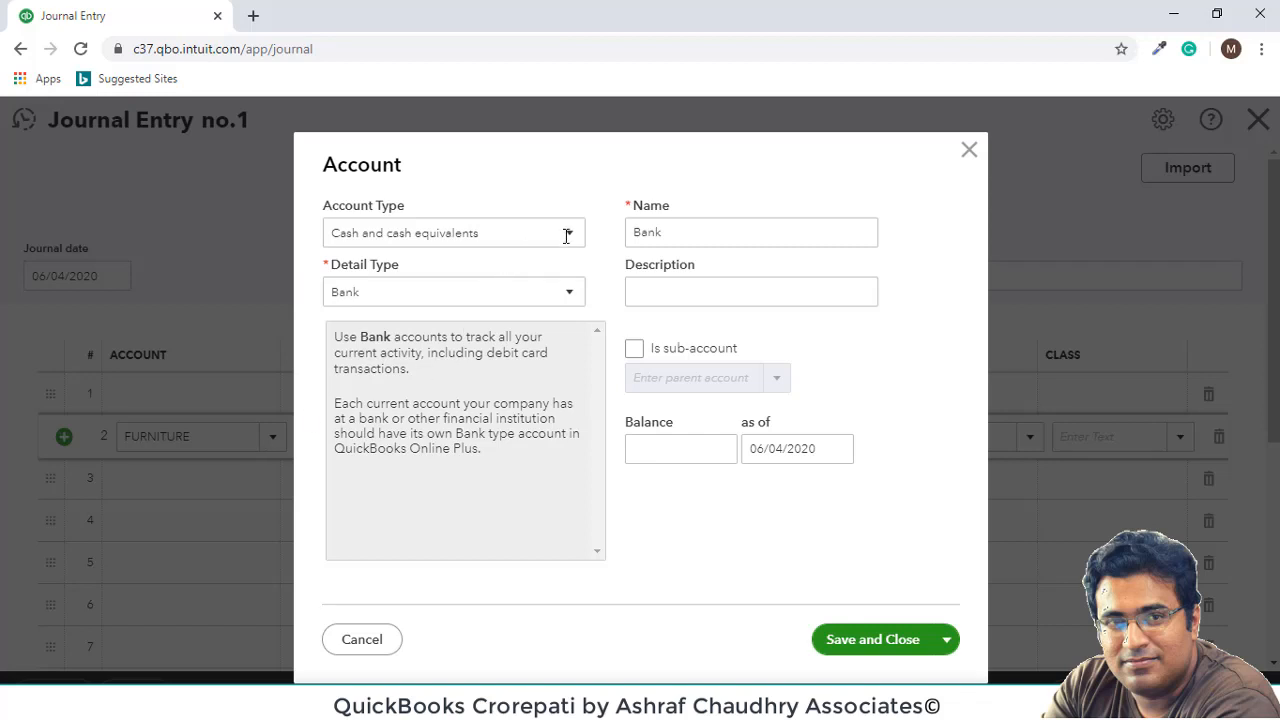
pyautogui.click(566, 234)
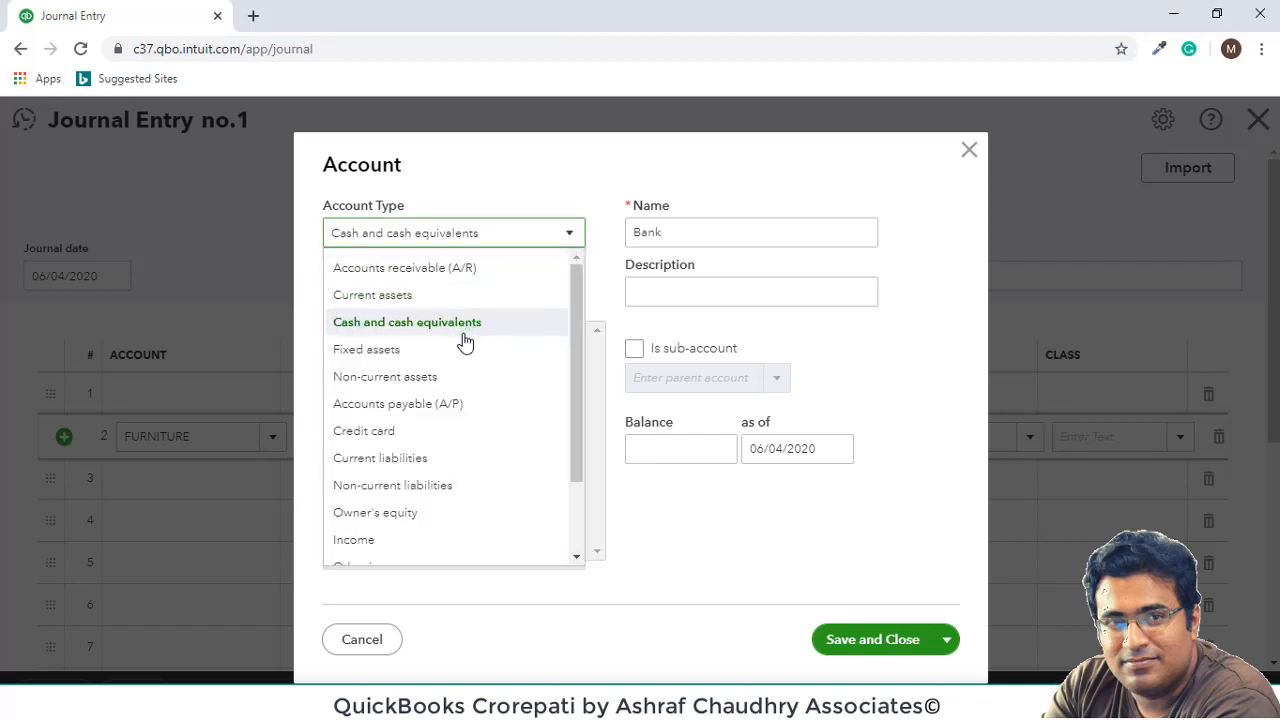
pyautogui.scroll(-2, 449, 361)
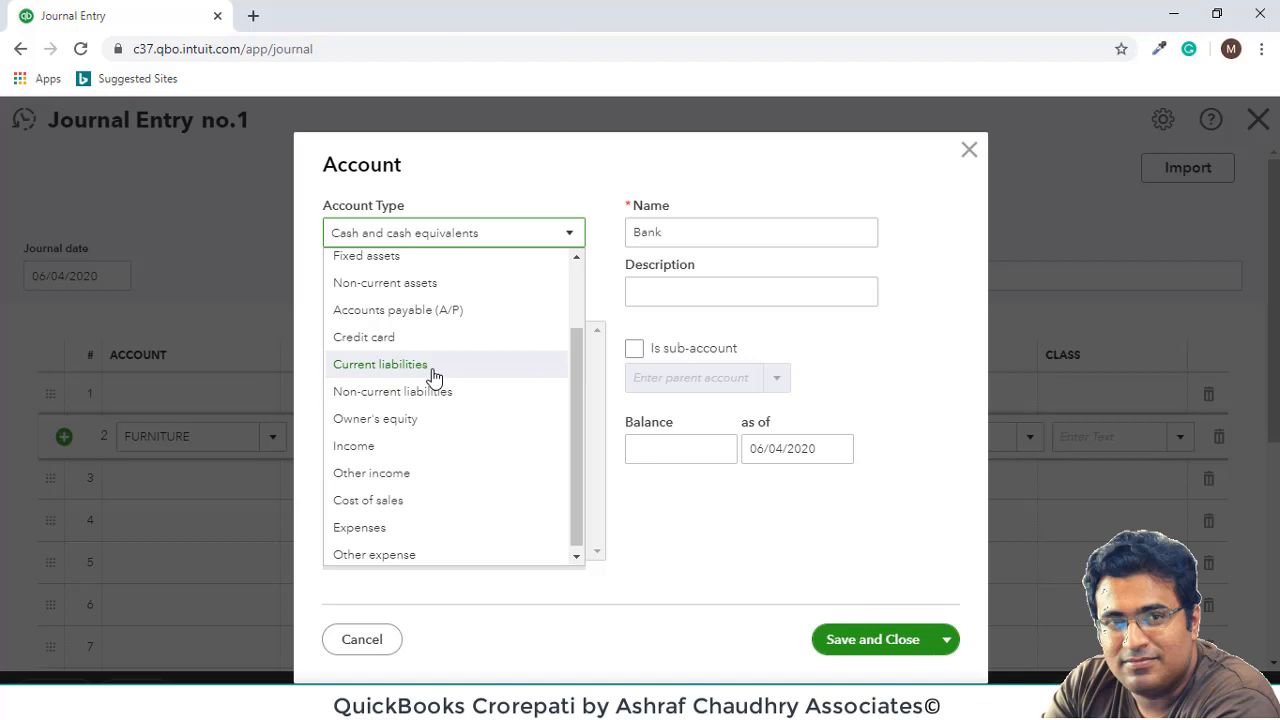
pyautogui.click(433, 374)
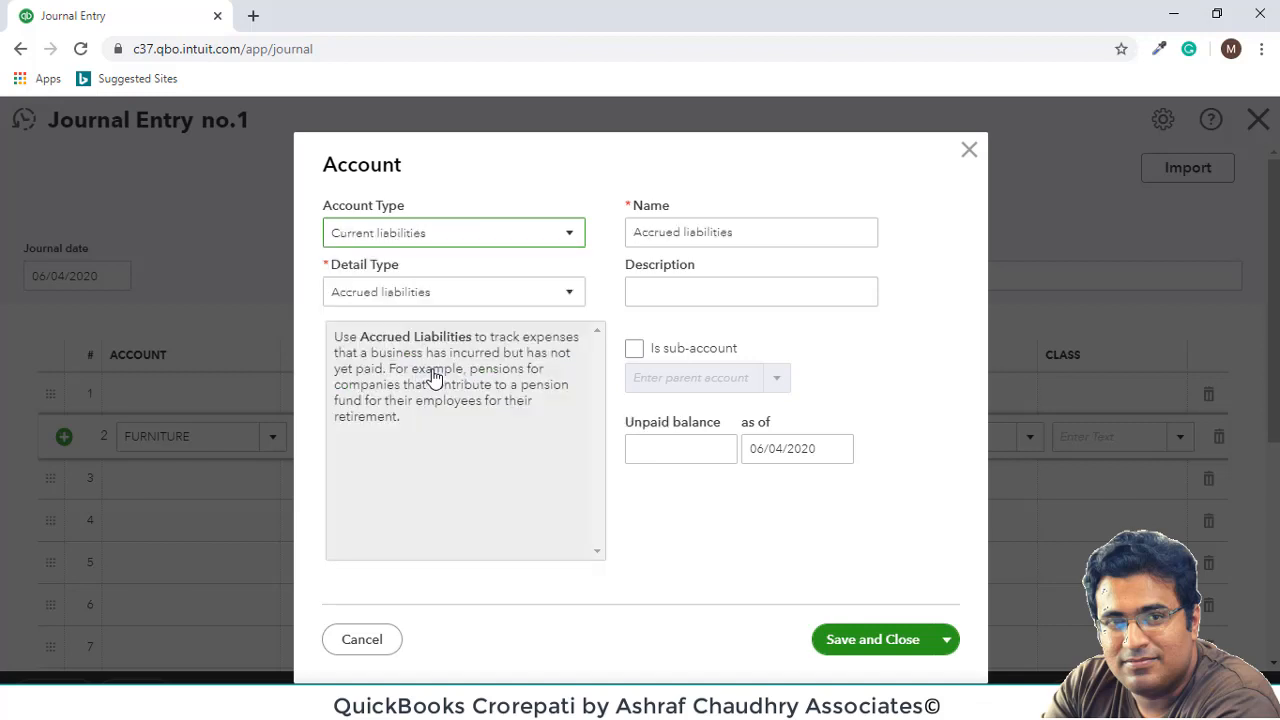
pyautogui.click(497, 305)
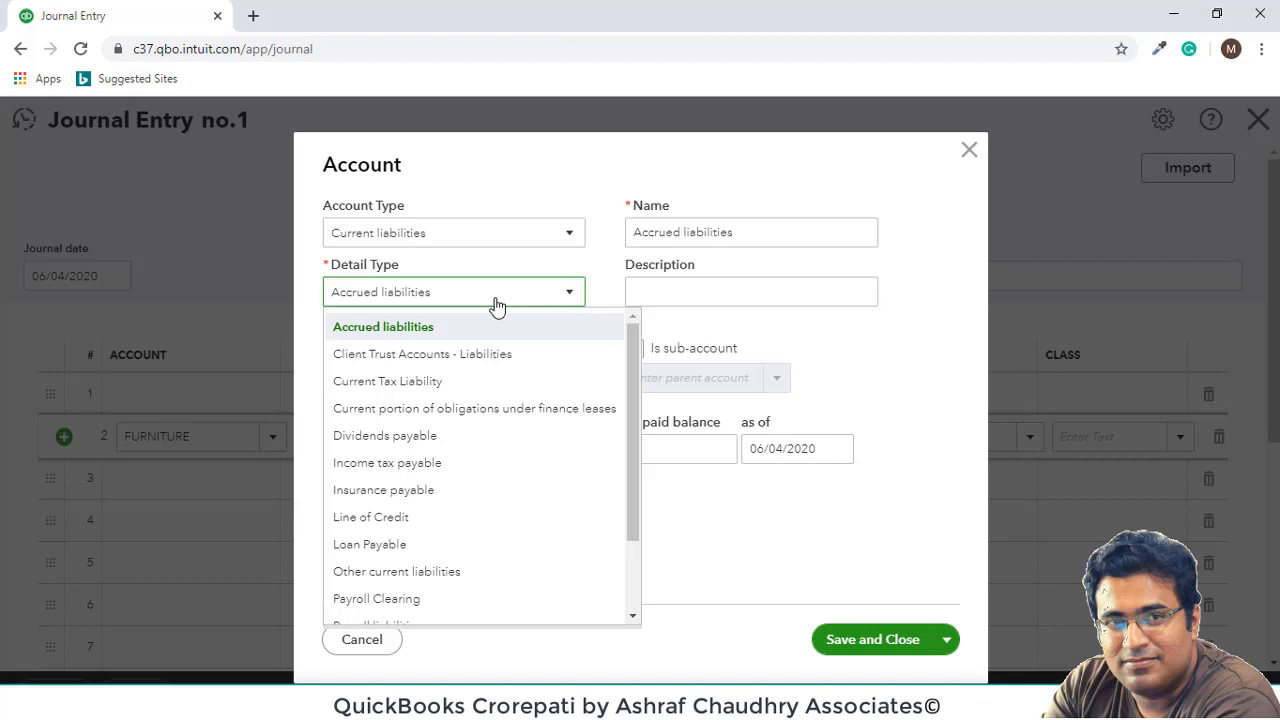
pyautogui.scroll(-1, 508, 352)
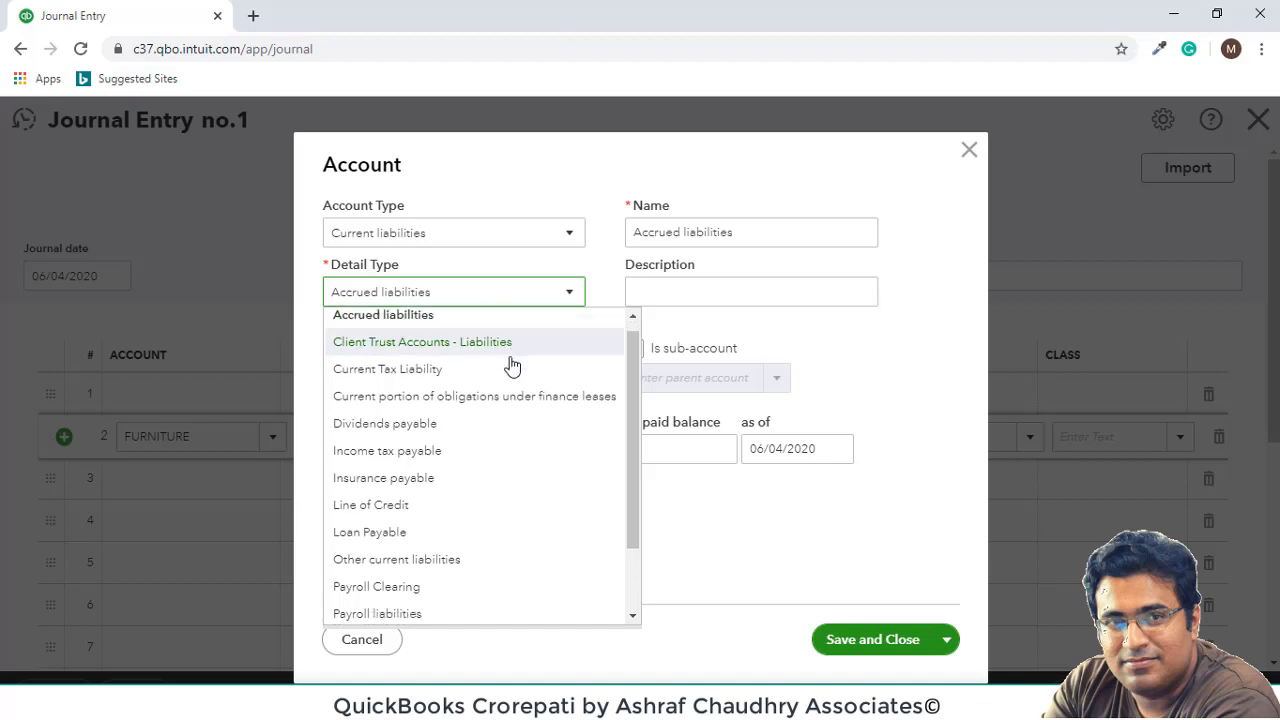
pyautogui.scroll(-2, 511, 368)
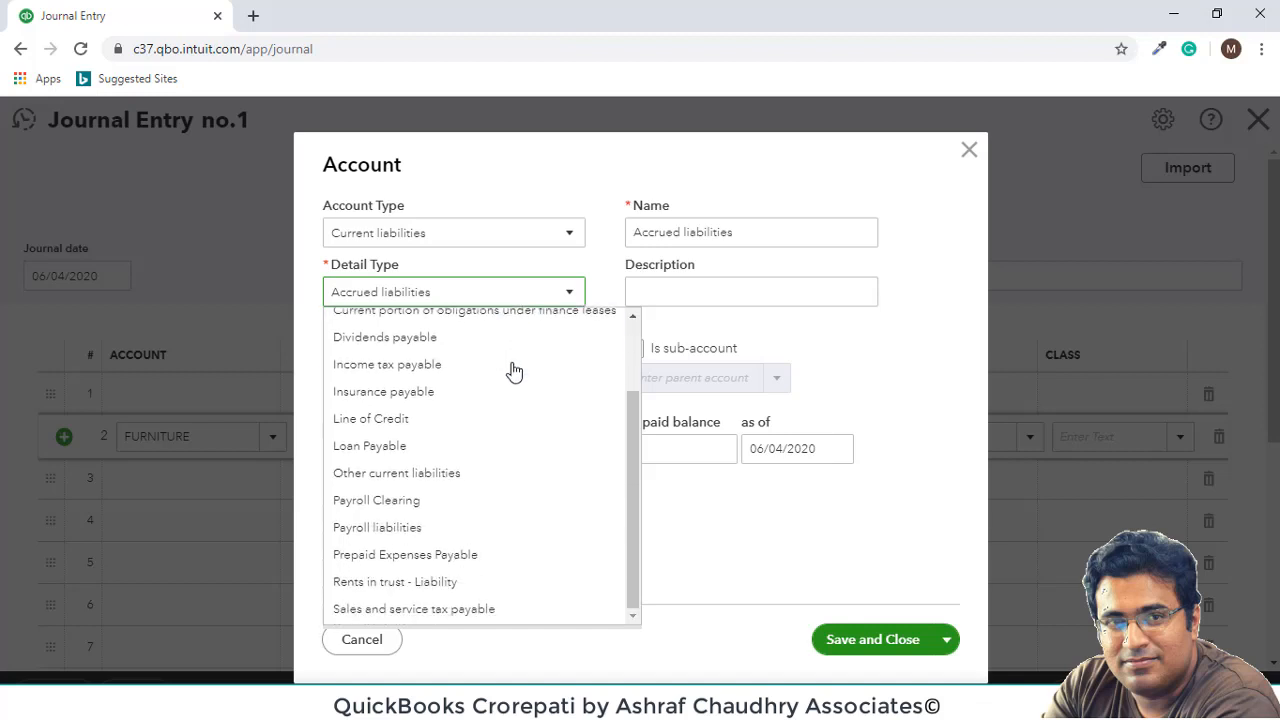
pyautogui.click(512, 490)
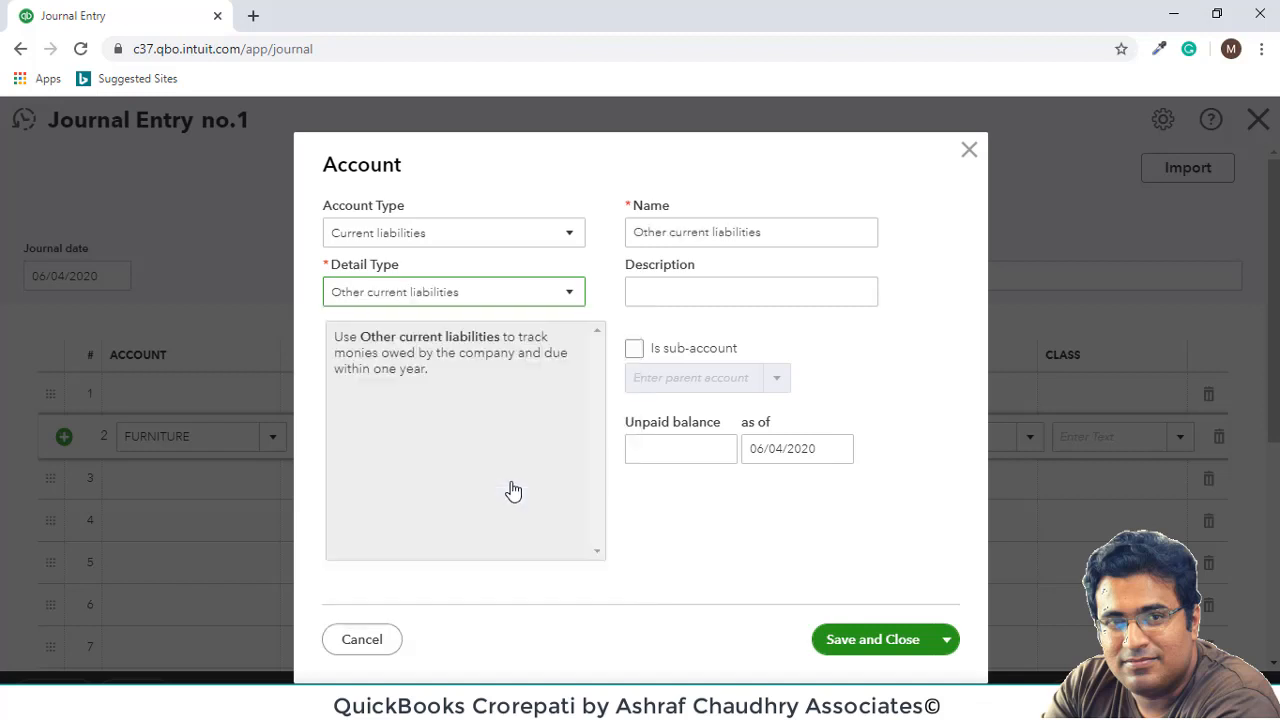
# - Name the new liability account Asim Furniture Supplier and save it to the journal entry's second line
pyautogui.click(838, 239)
pyautogui.tripleClick(832, 237)
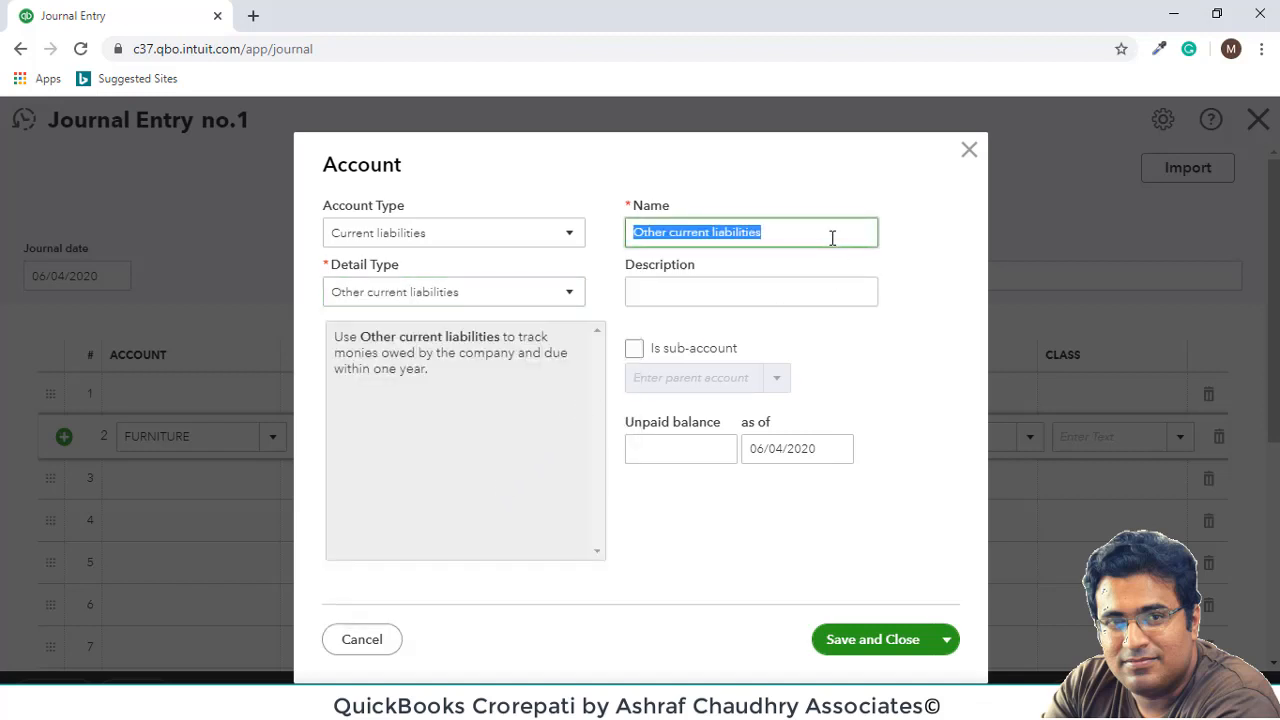
pyautogui.press('BackSpace')
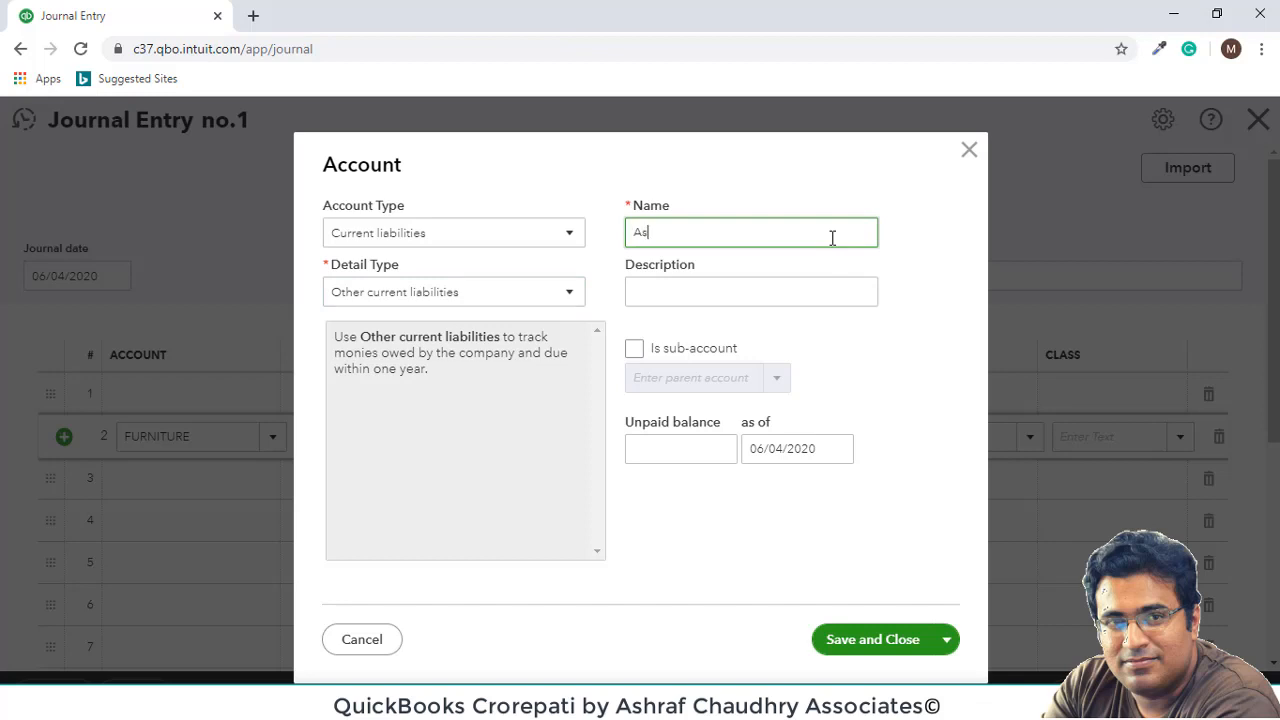
pyautogui.write('Asim Furniture Supplier')
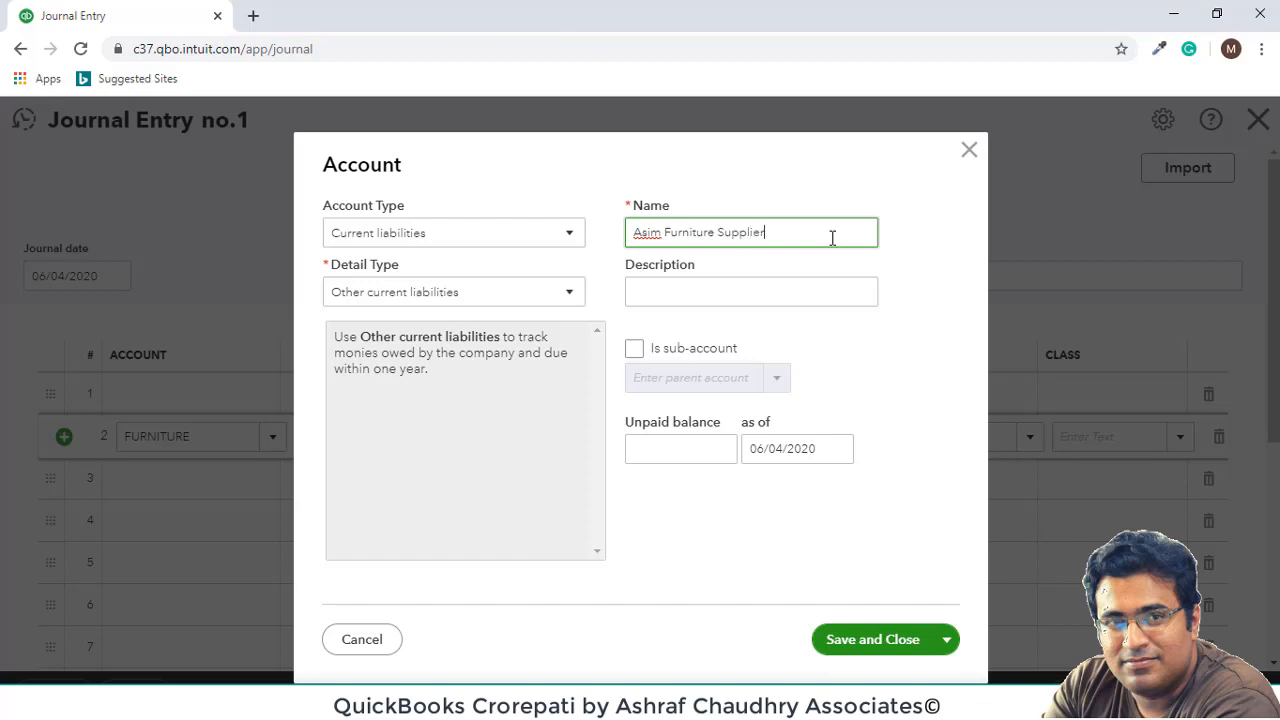
pyautogui.click(897, 640)
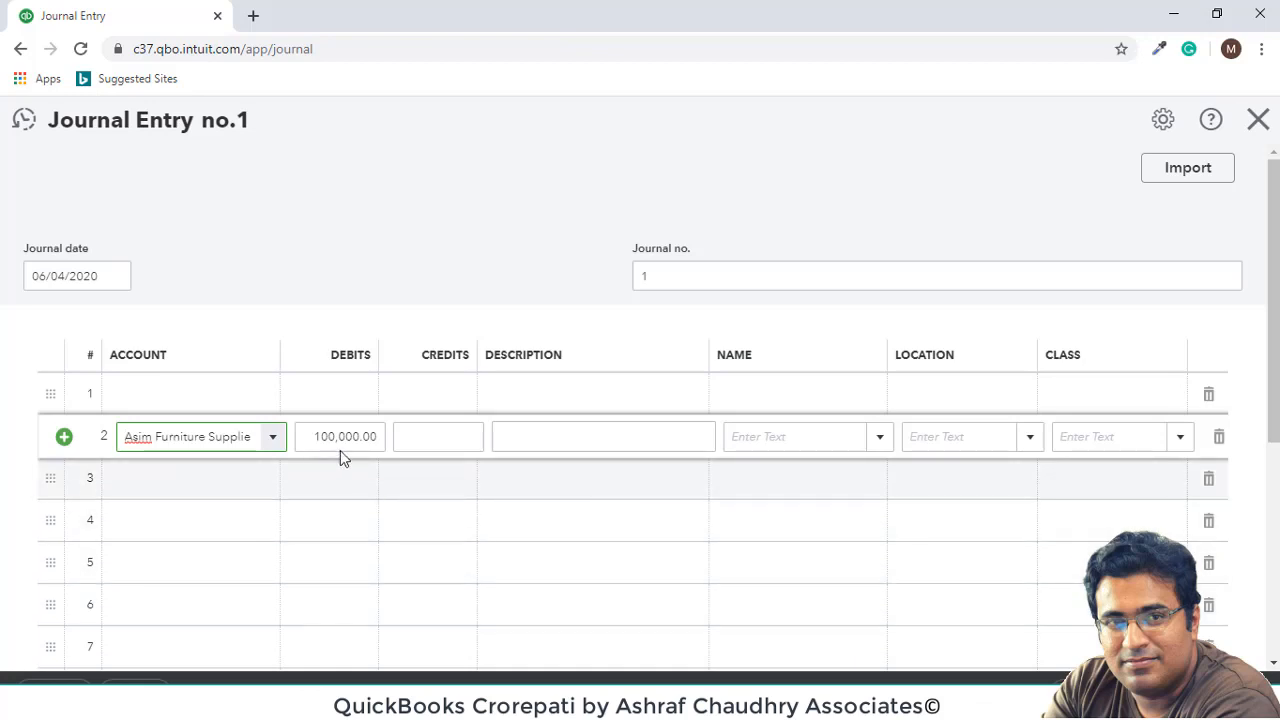
# - Copy the 100,000.00 debit on the Asim Furniture Supplier line into its credit amount
pyautogui.moveTo(380, 434); pyautogui.dragTo(290, 432)
pyautogui.hotkey('ctrl', 'c')
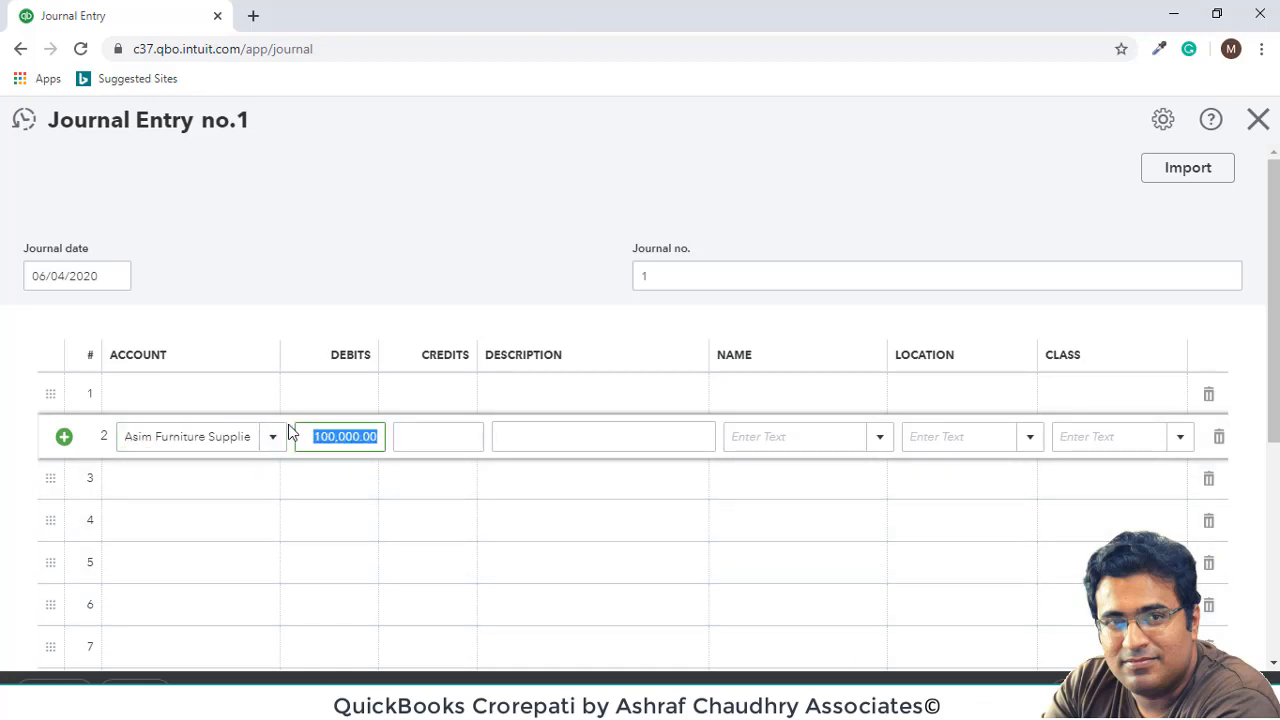
pyautogui.click(446, 436)
pyautogui.hotkey('ctrl', 'v')
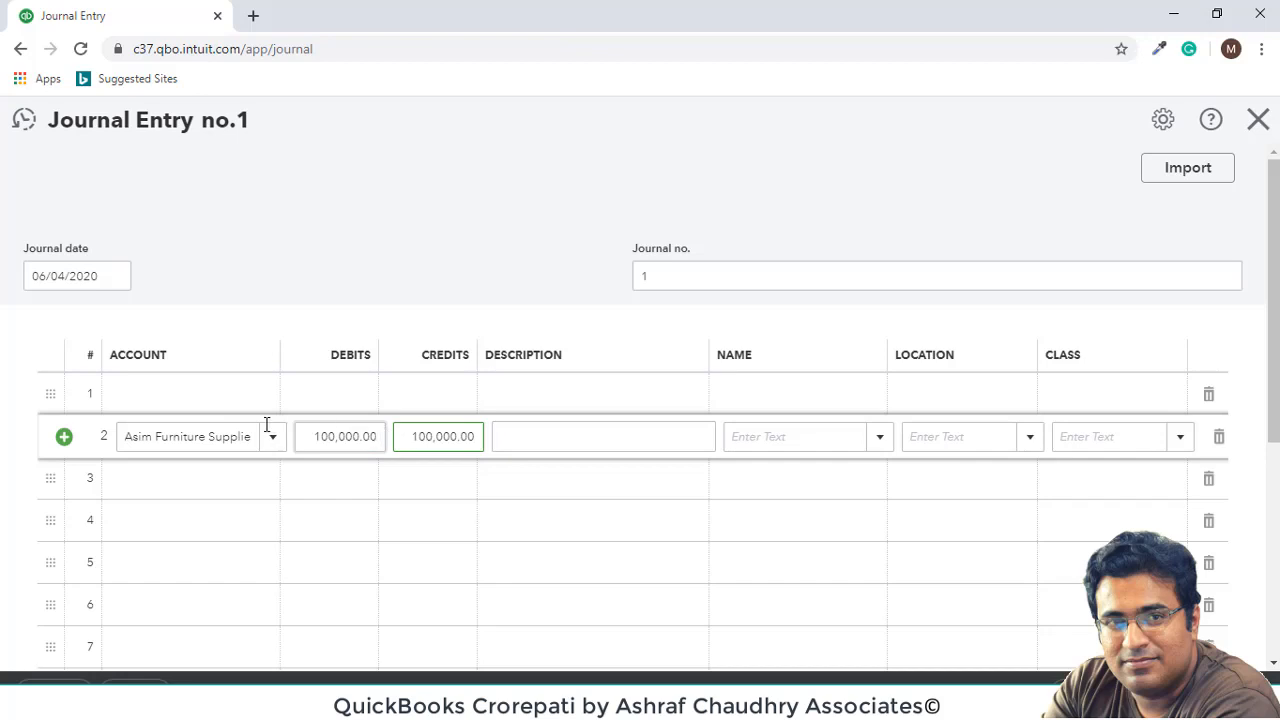
pyautogui.click(303, 437)
# - Set the journal entry's first line to the FURNITURE account with a debit of 100,000.00
pyautogui.click(248, 399)
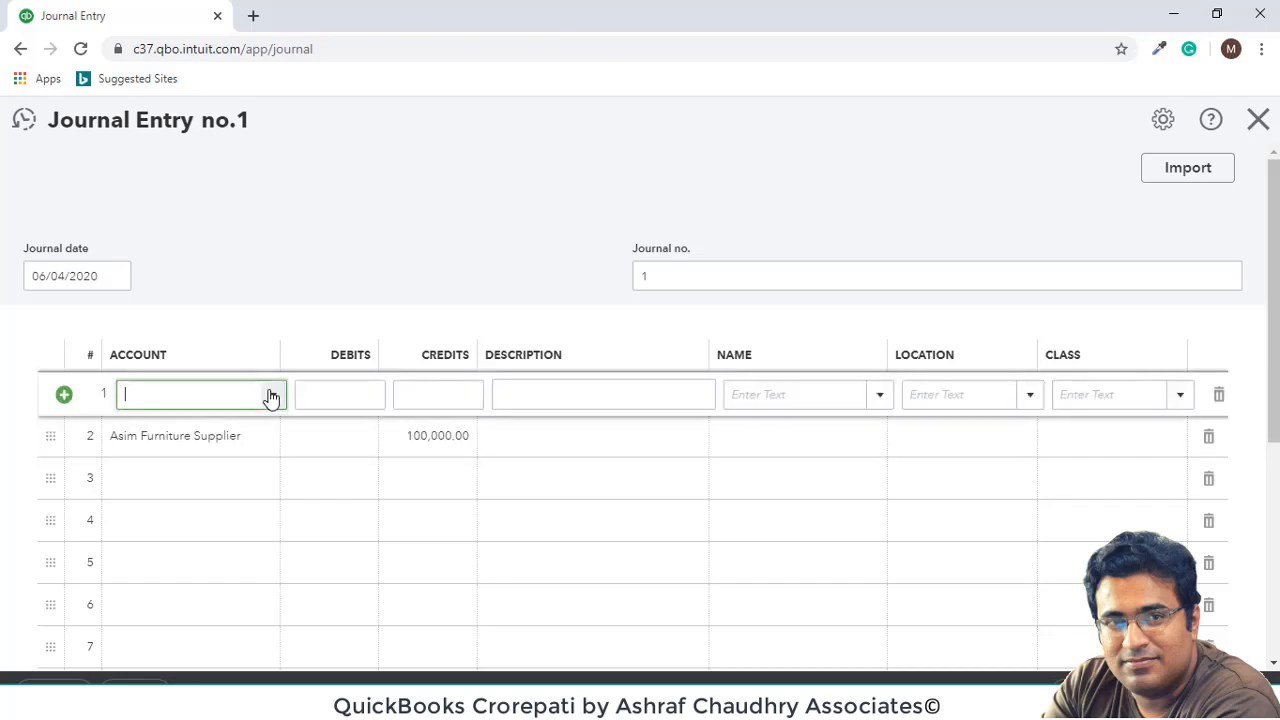
pyautogui.click(271, 396)
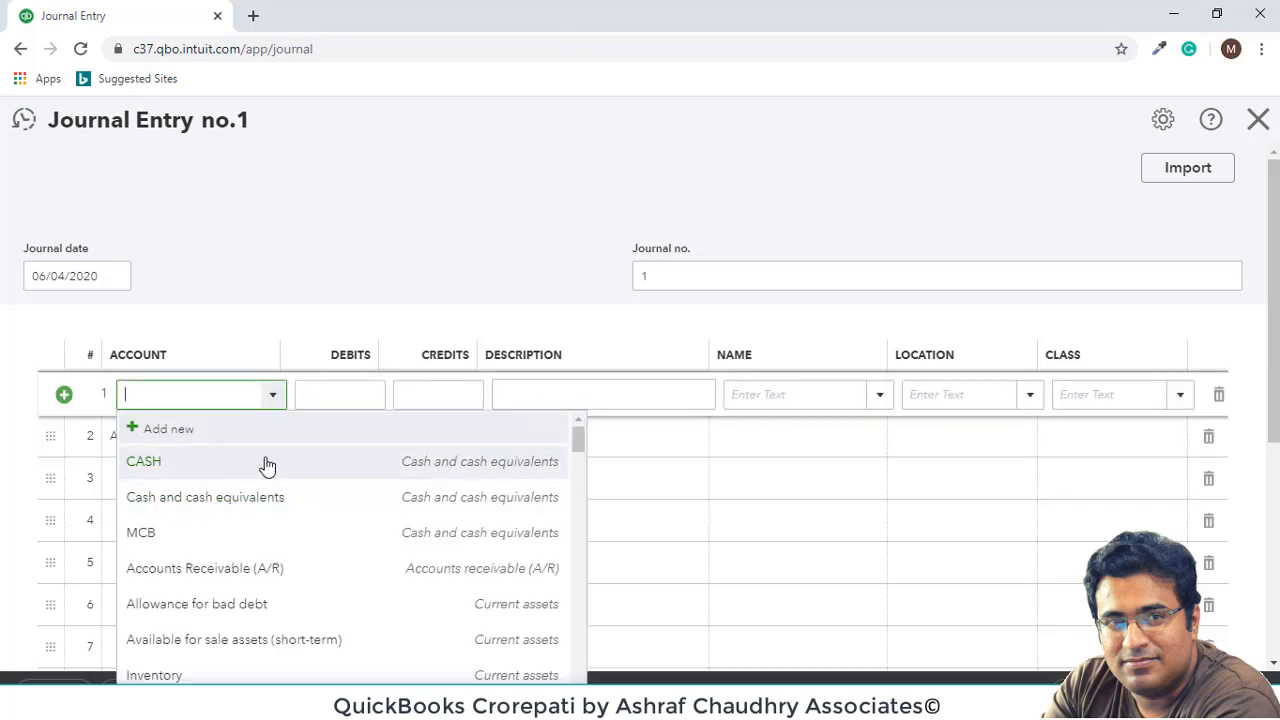
pyautogui.write('fu')
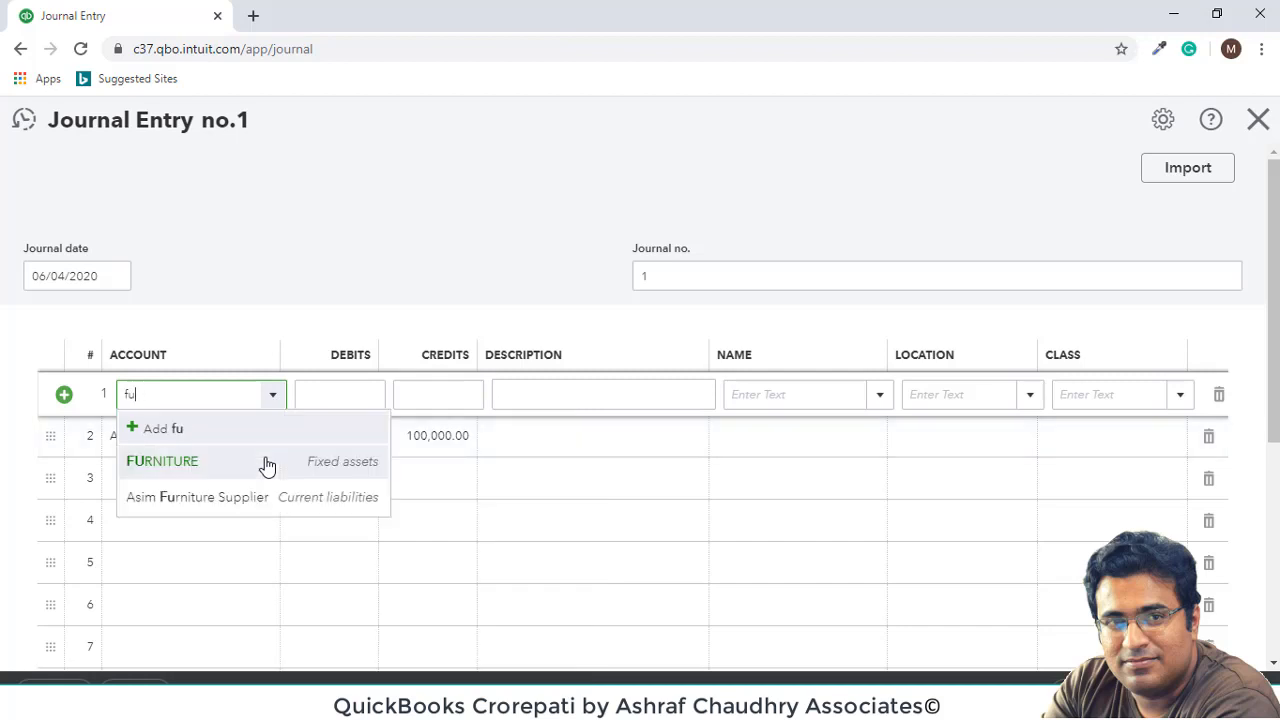
pyautogui.write('er')
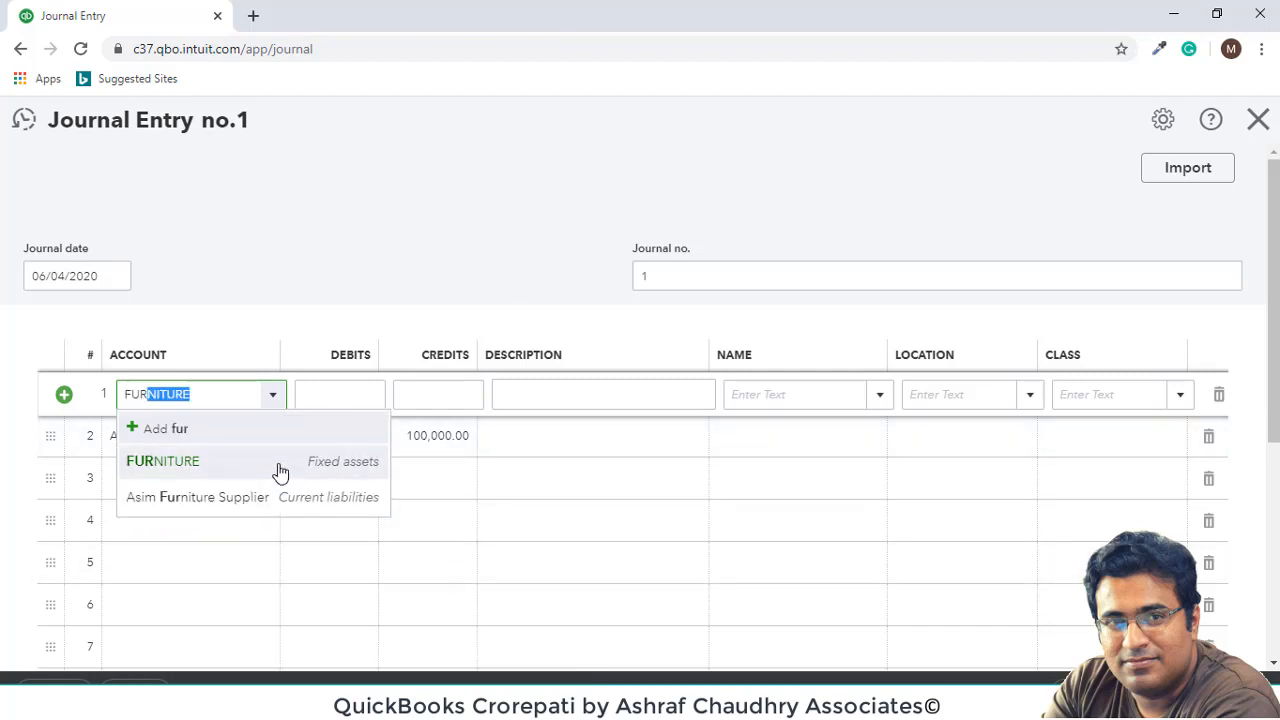
pyautogui.click(279, 464)
pyautogui.click(432, 442)
pyautogui.hotkey('ctrl', 'c')
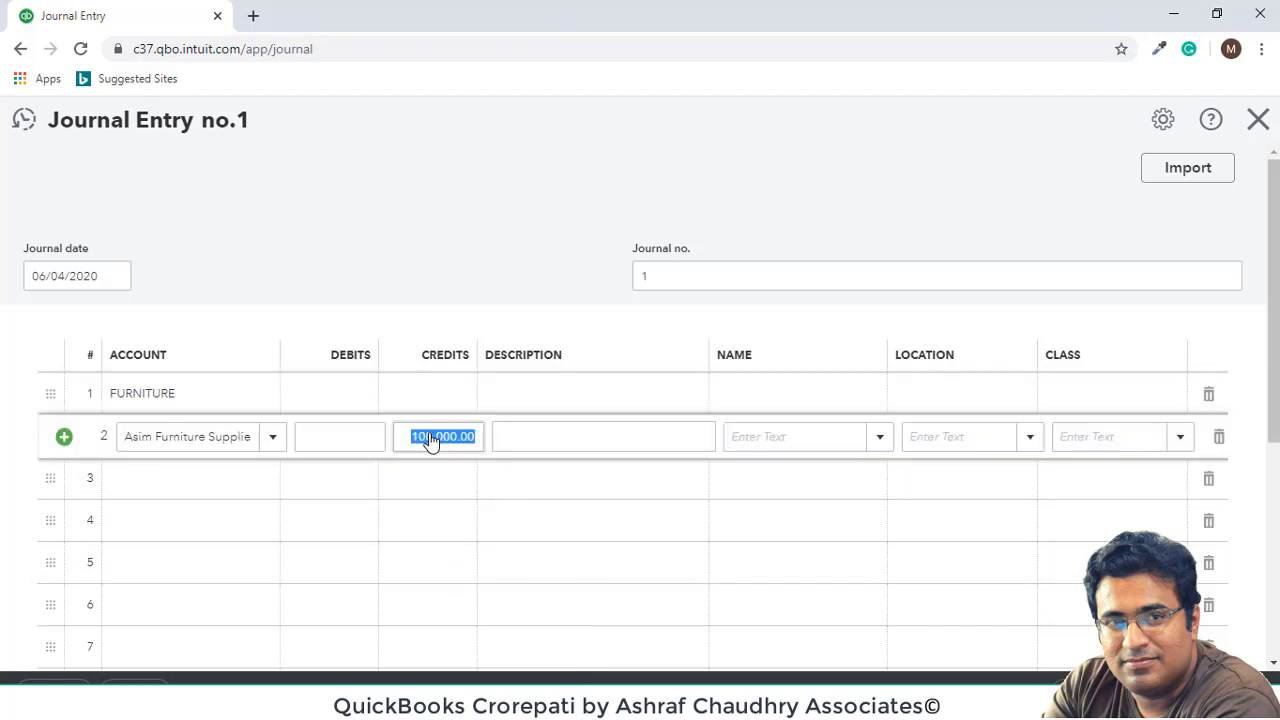
pyautogui.click(341, 394)
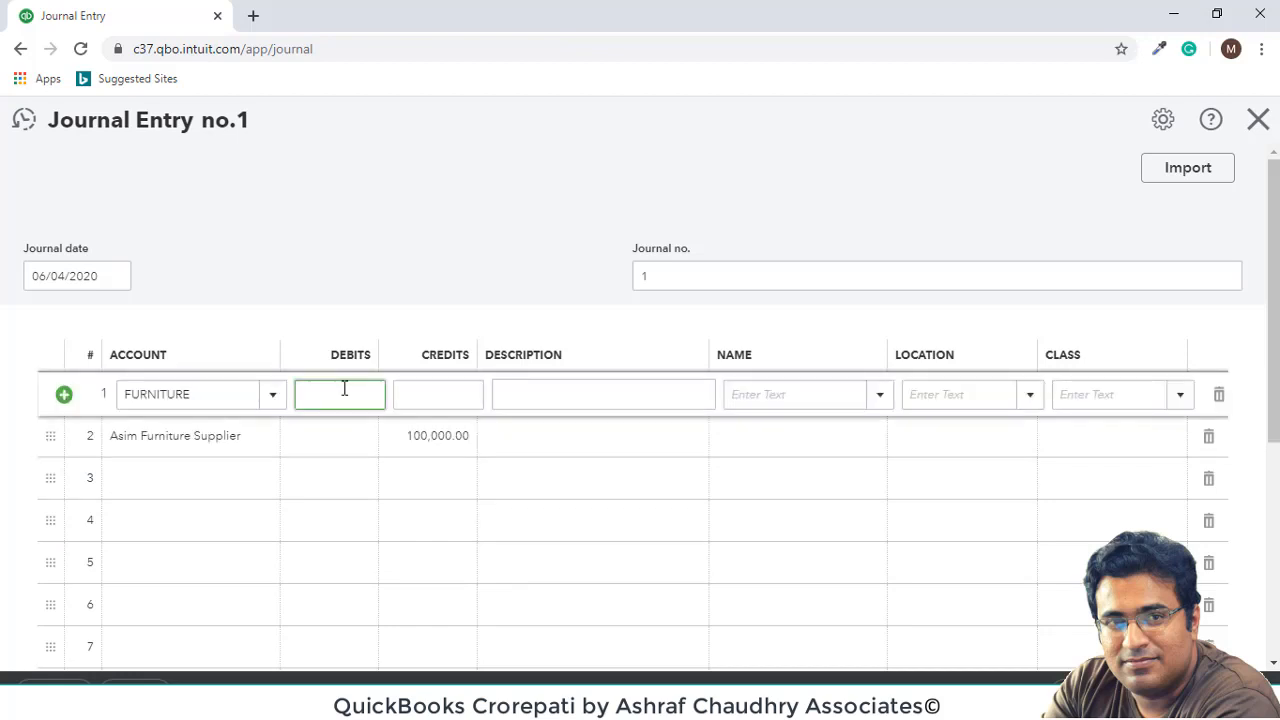
pyautogui.hotkey('ctrl', 'v')
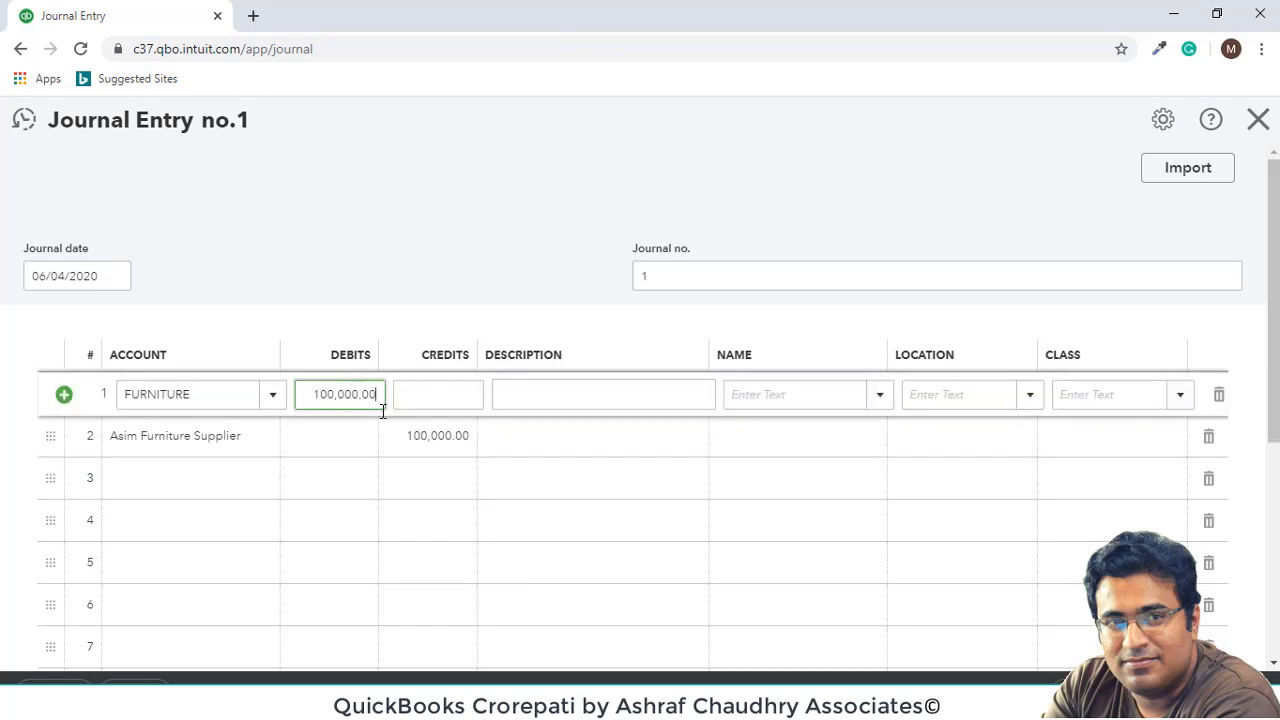
# - Save journal entry no. 1 without filling in the class fields, and close it
pyautogui.click(494, 437)
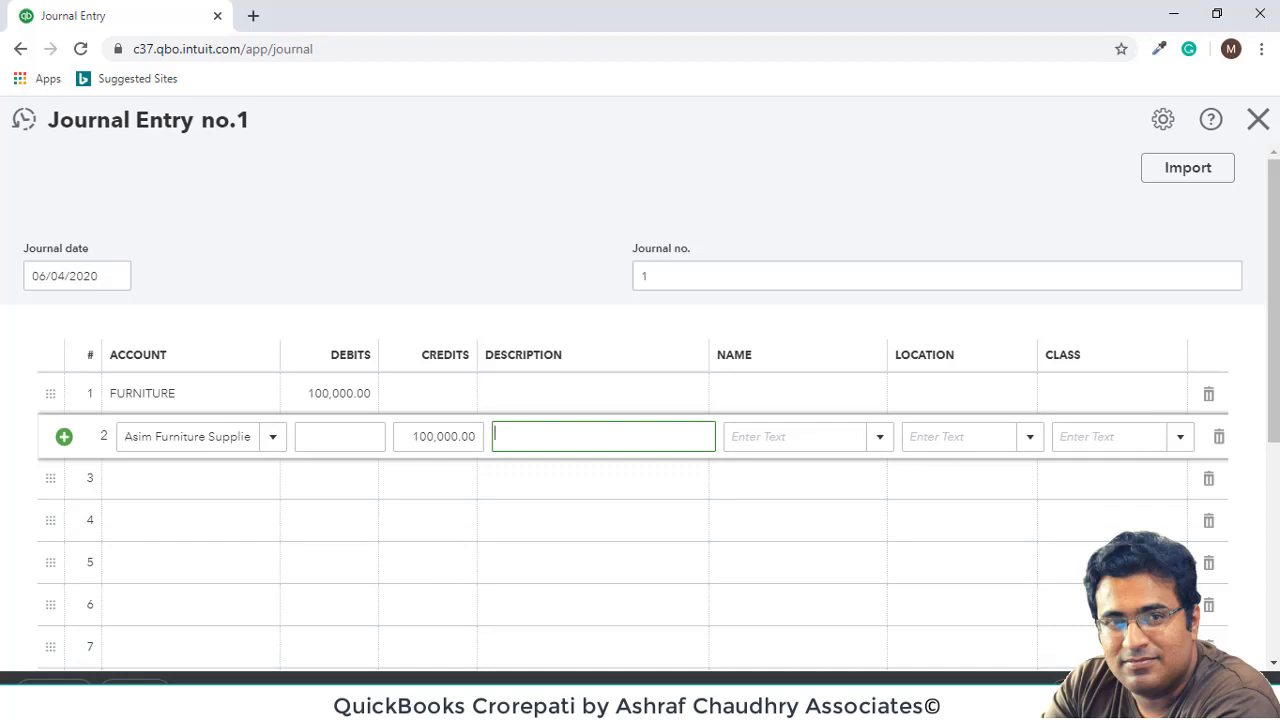
pyautogui.hotkey('ctrl', 'alt', 's')
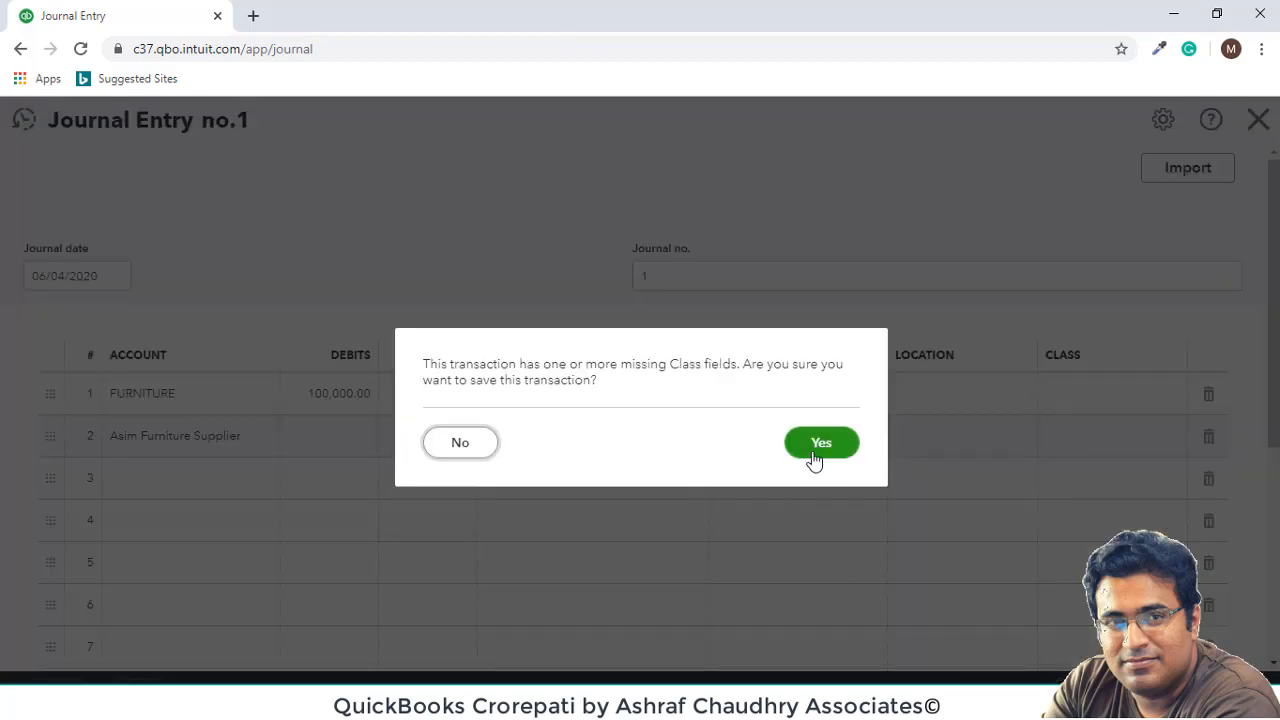
pyautogui.click(818, 446)
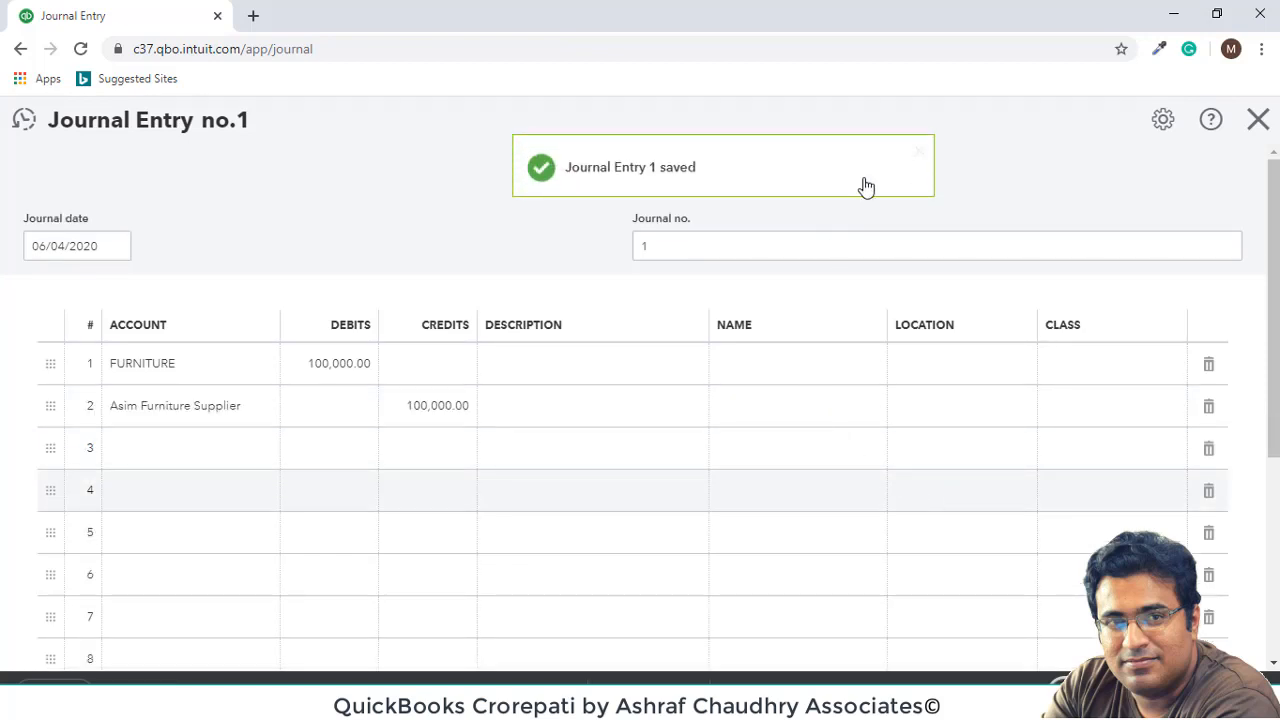
pyautogui.click(920, 155)
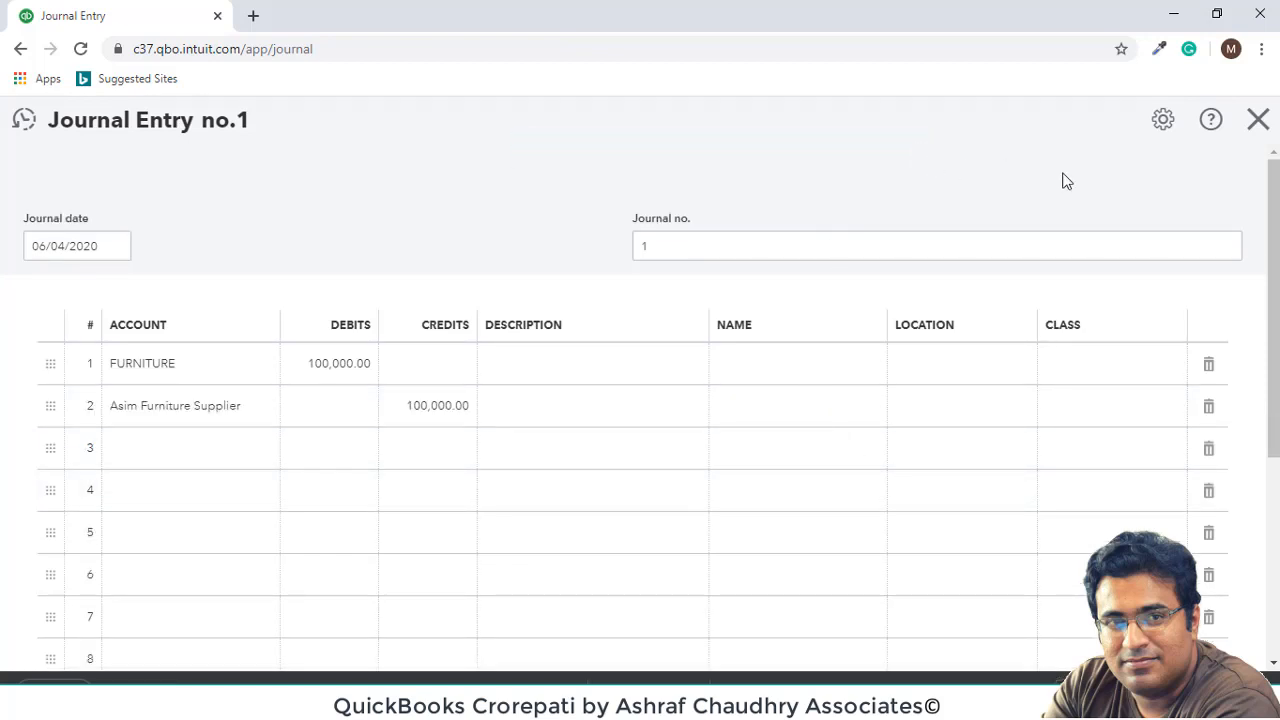
pyautogui.click(1260, 124)
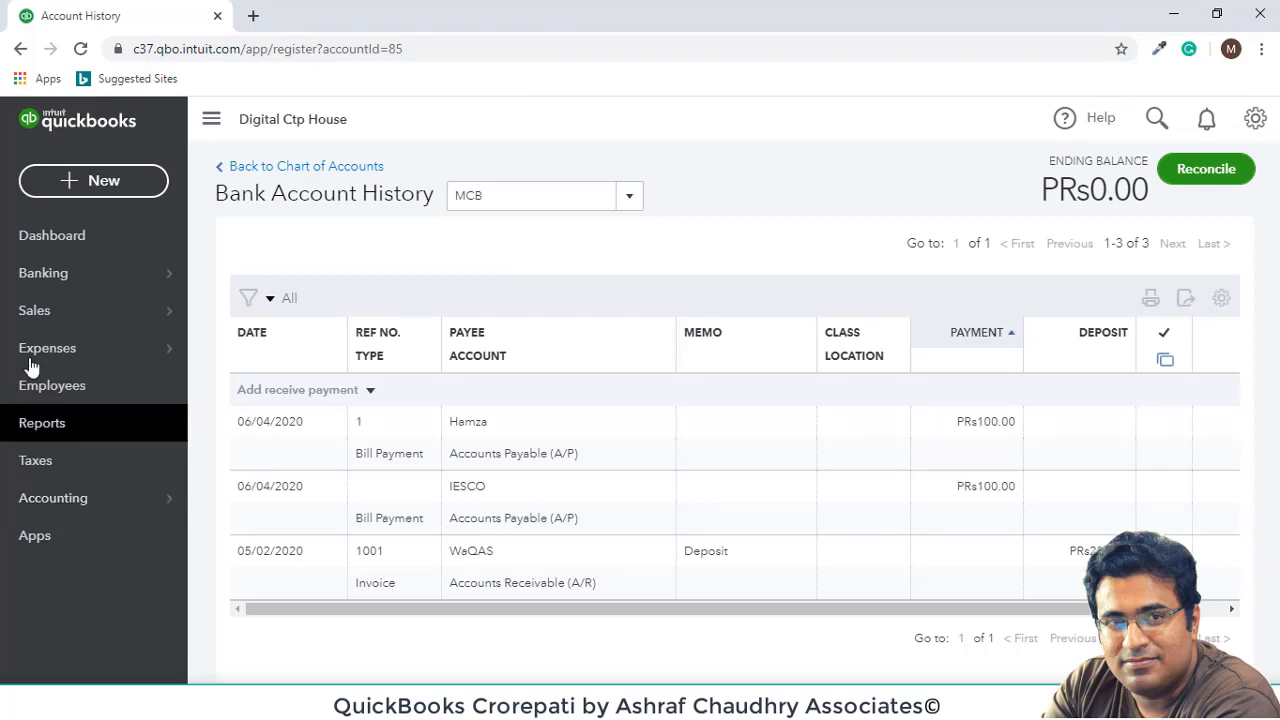
# - Browse the standard reports, open the Balance Sheet and examine the furniture asset and supplier liability lines
pyautogui.click(66, 430)
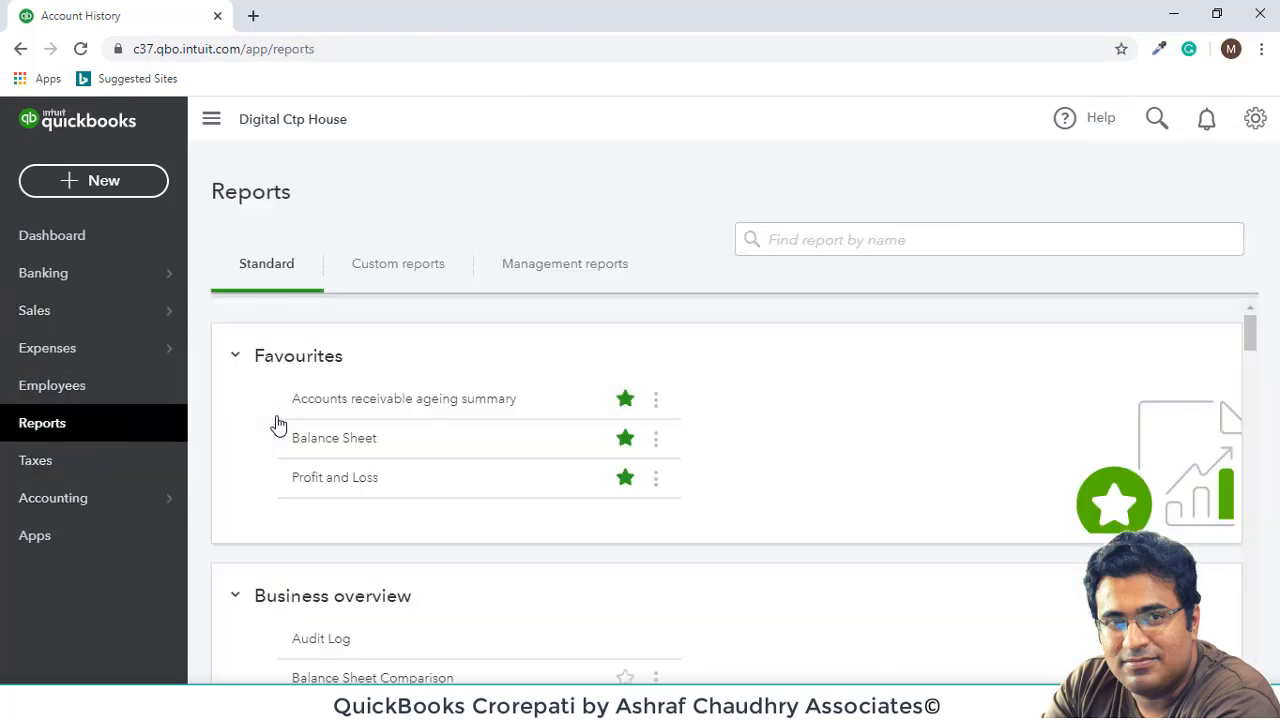
pyautogui.scroll(-1, 313, 425)
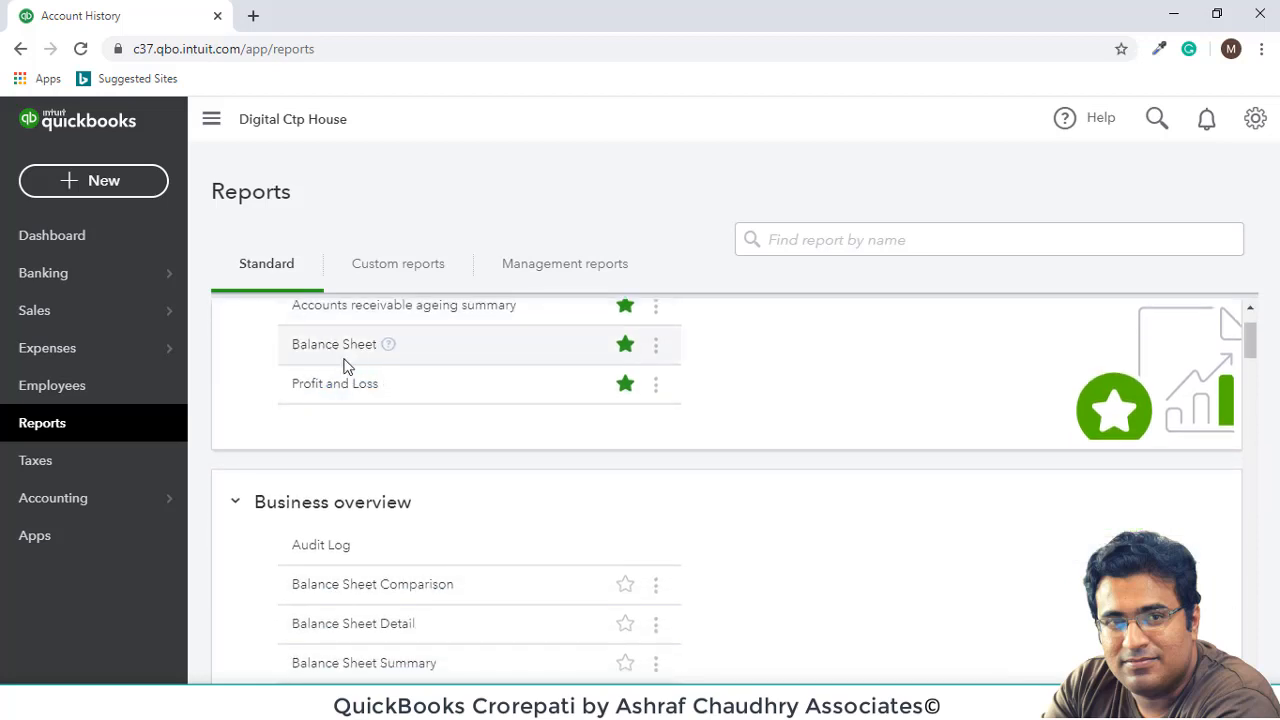
pyautogui.scroll(-1, 349, 357)
pyautogui.scroll(-4, 352, 360)
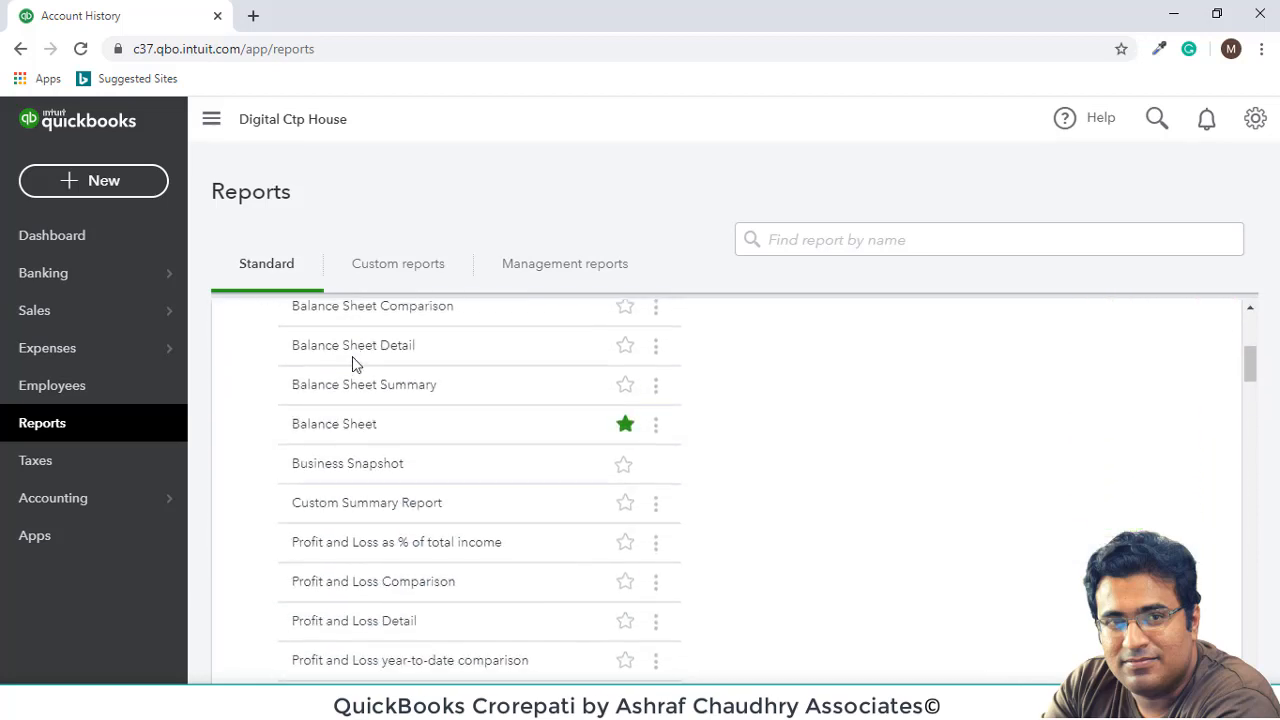
pyautogui.scroll(-1, 352, 368)
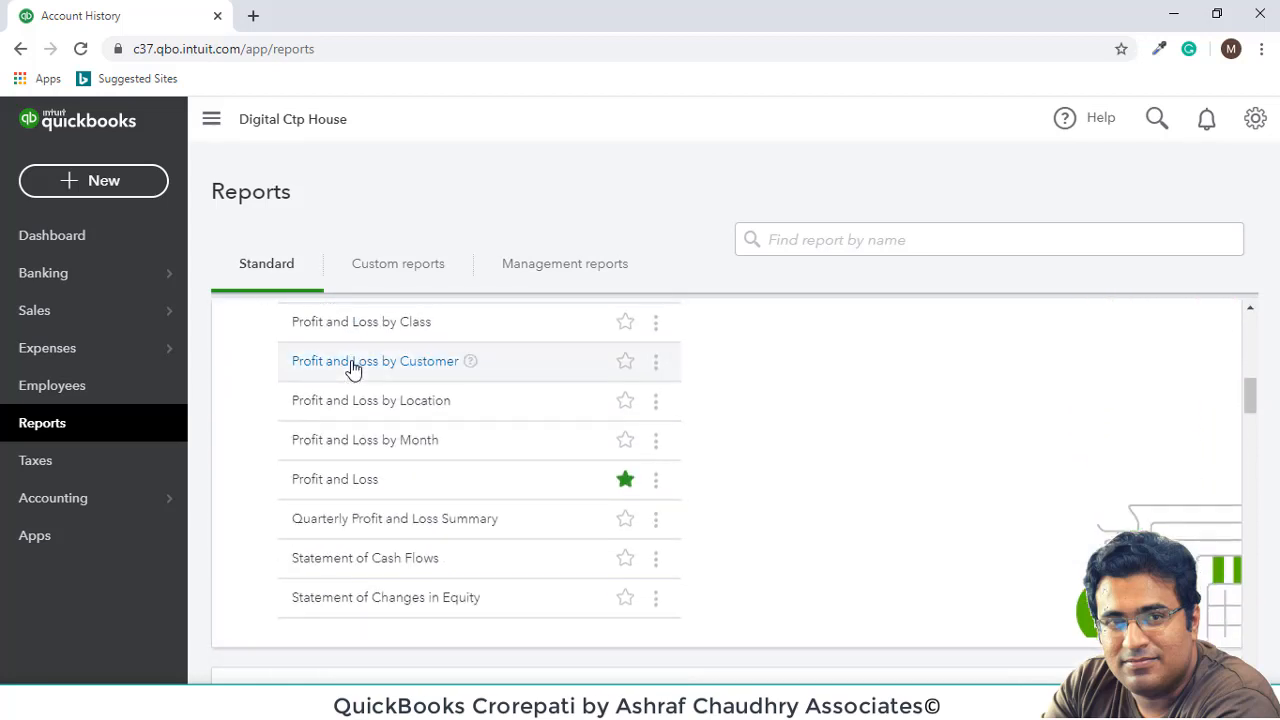
pyautogui.scroll(4, 352, 368)
pyautogui.scroll(2, 351, 365)
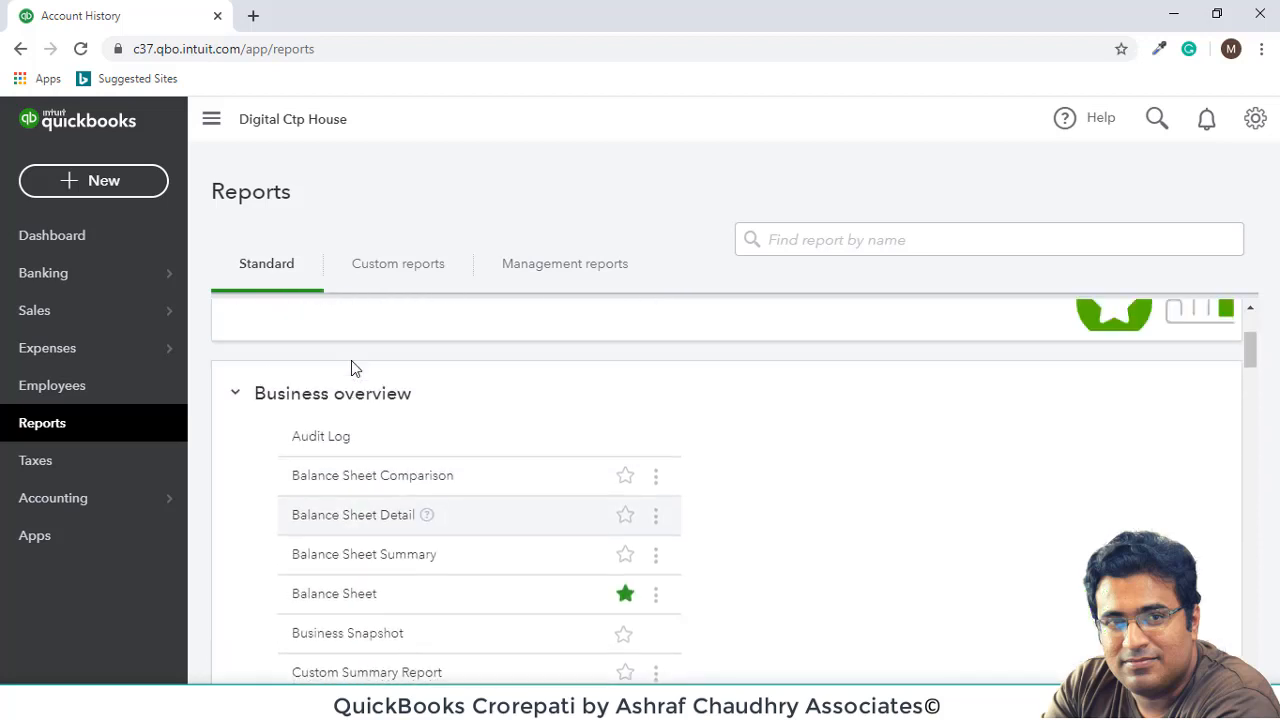
pyautogui.scroll(1, 351, 365)
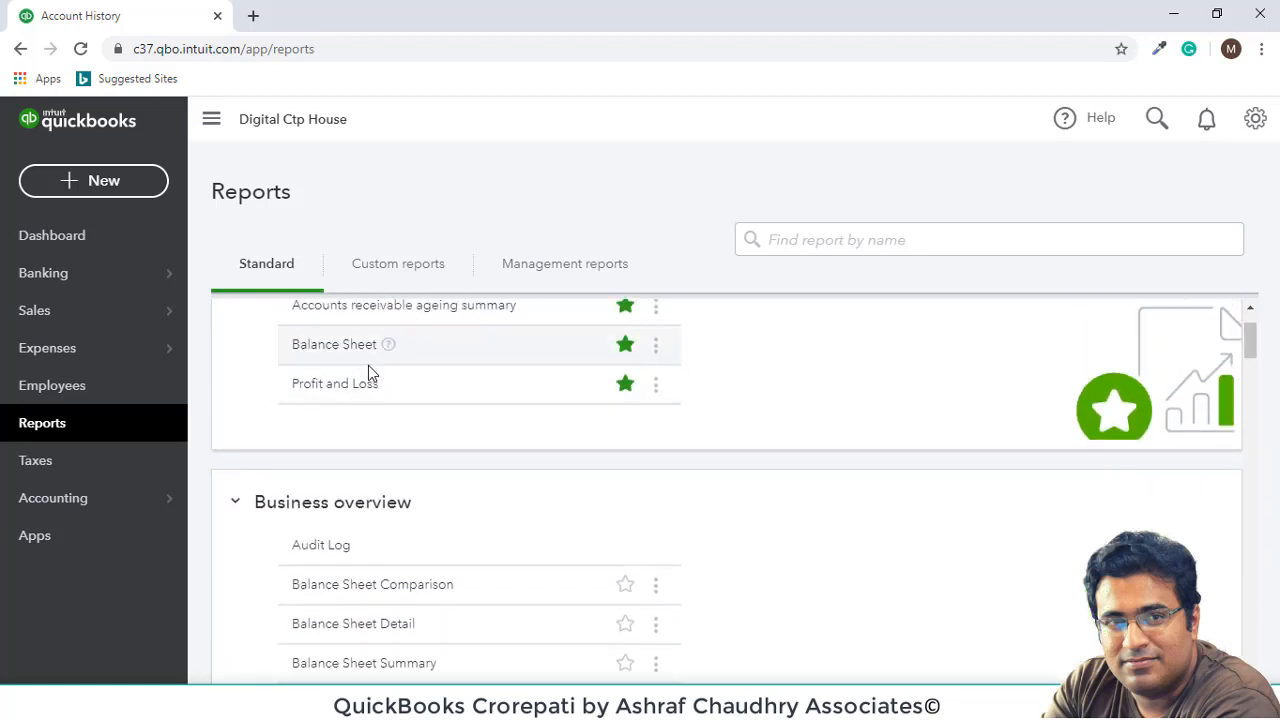
pyautogui.scroll(1, 366, 366)
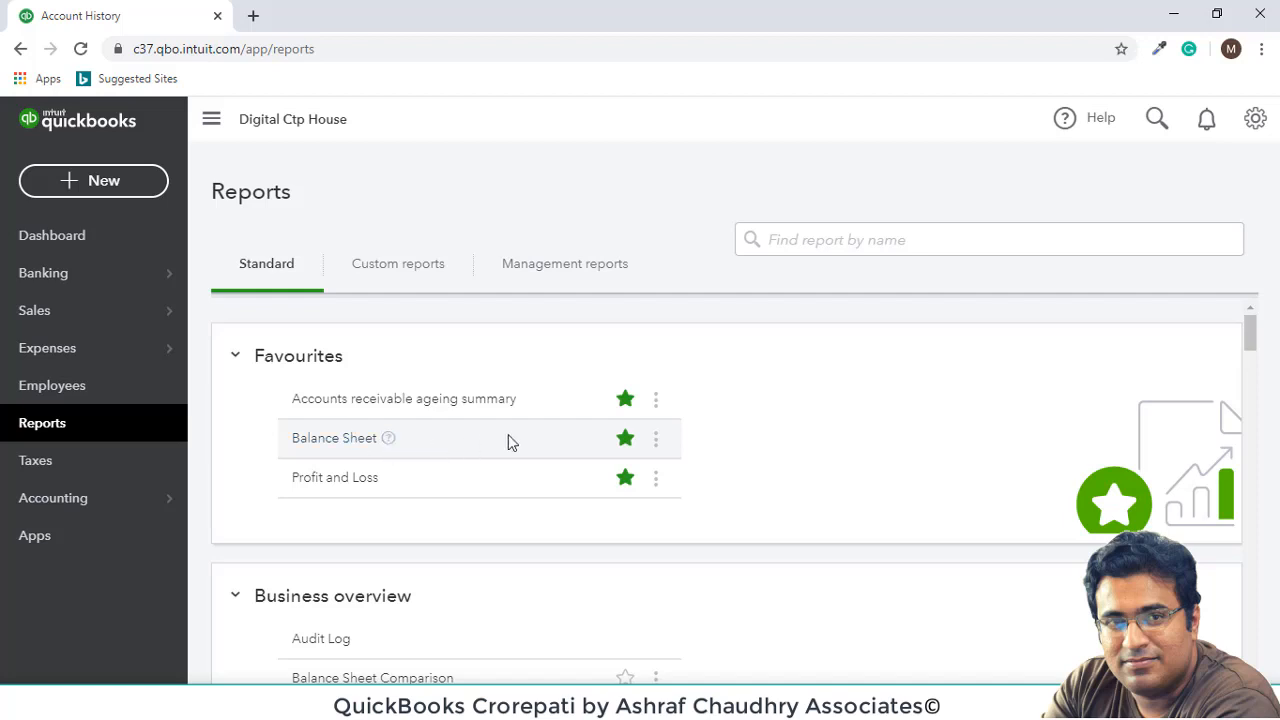
pyautogui.click(346, 443)
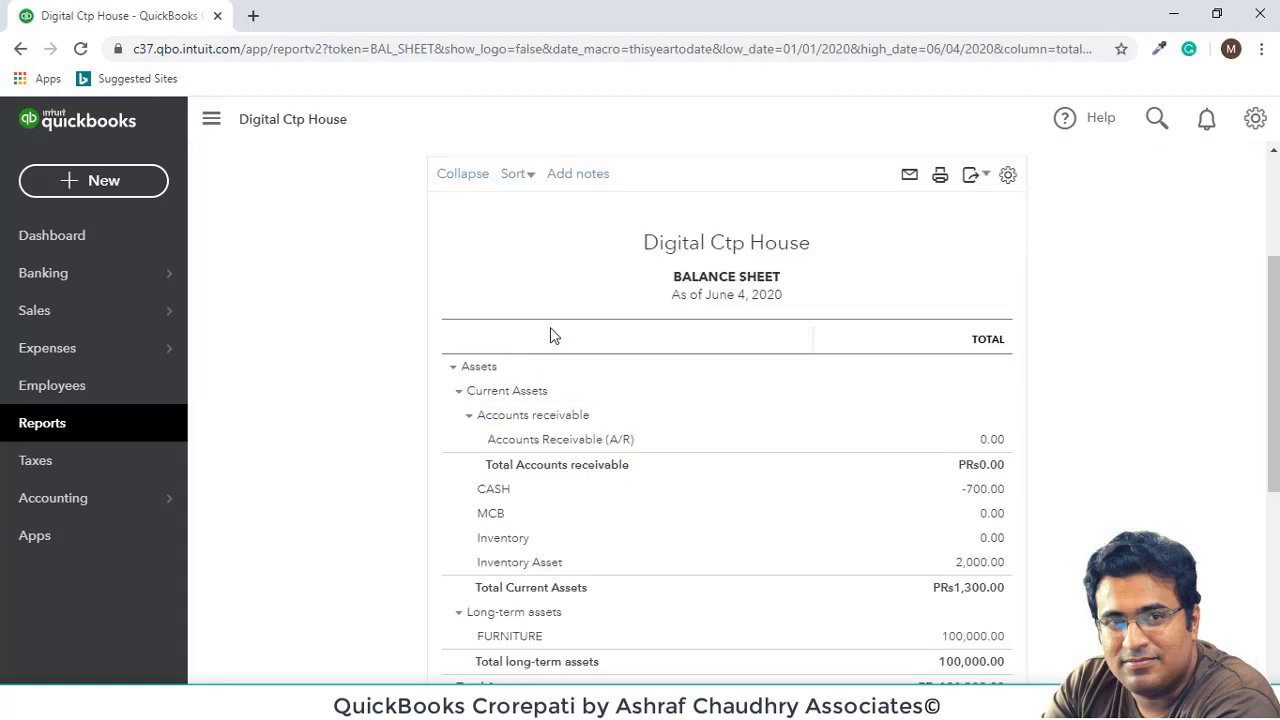
pyautogui.scroll(-3, 552, 328)
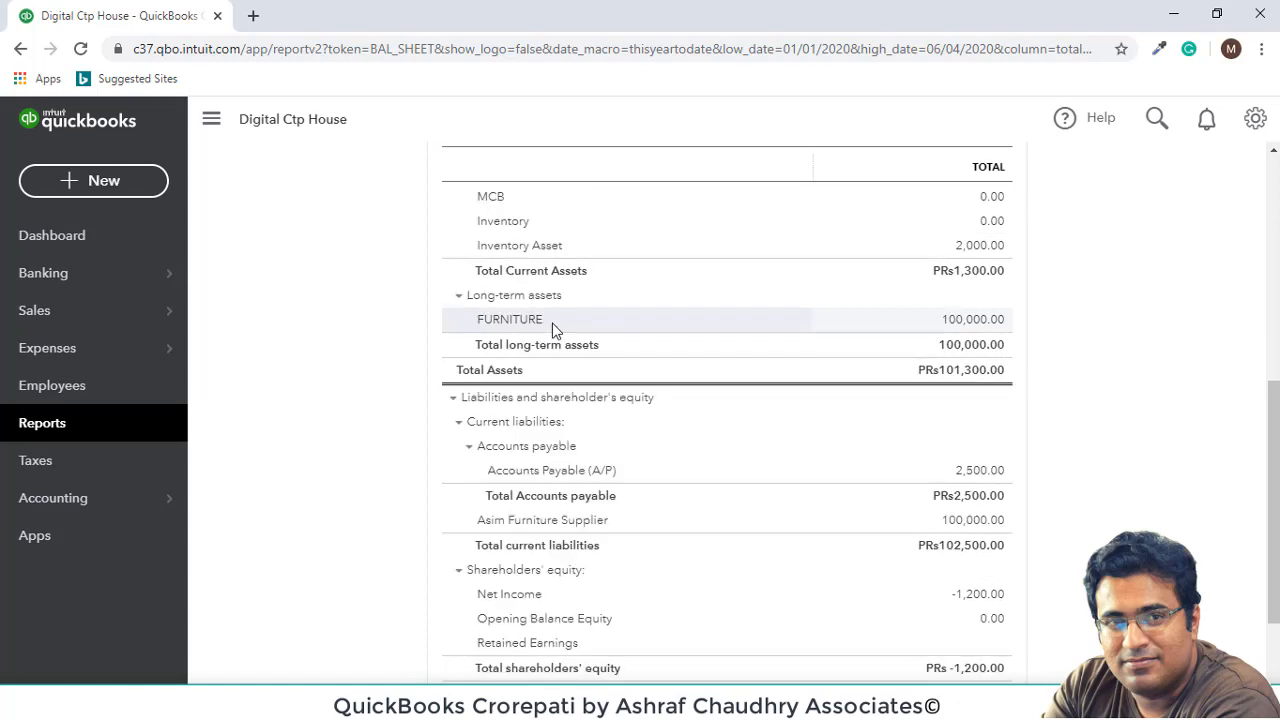
# - Examine the transactions behind the Asim Furniture Supplier balance, including journal entry no. 1, and close the entry
pyautogui.scroll(-1, 555, 330)
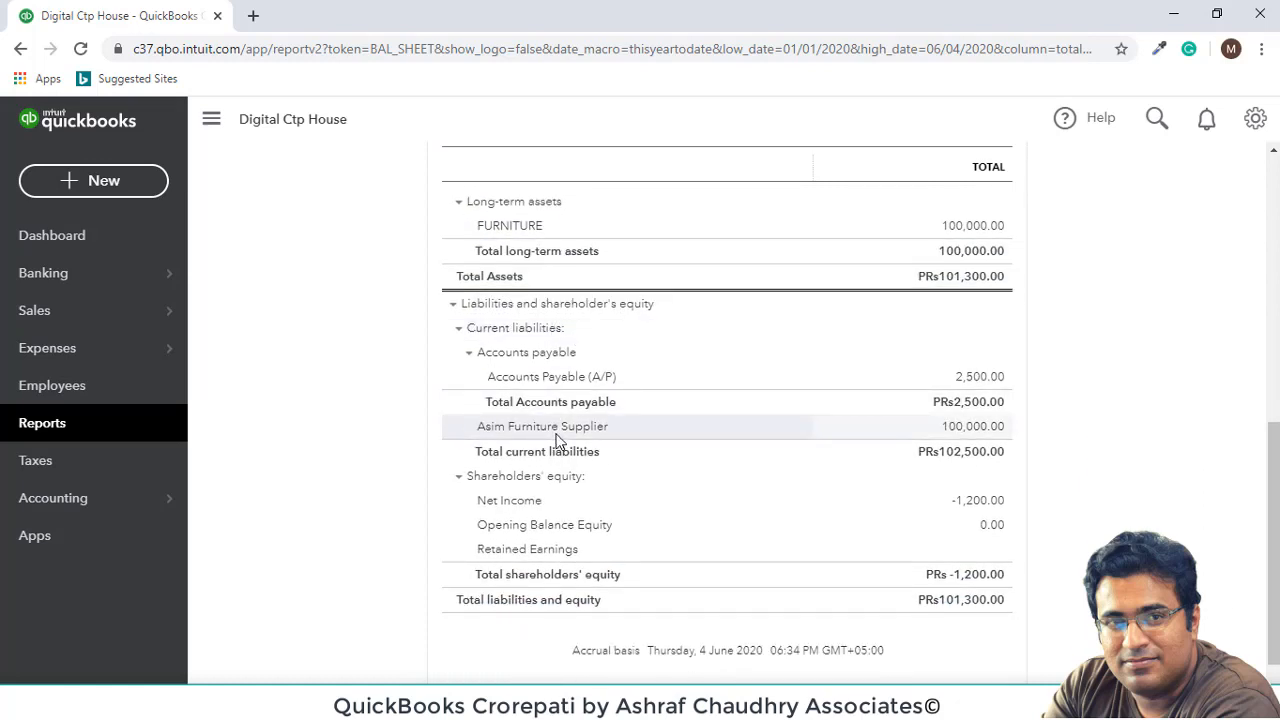
pyautogui.click(975, 428)
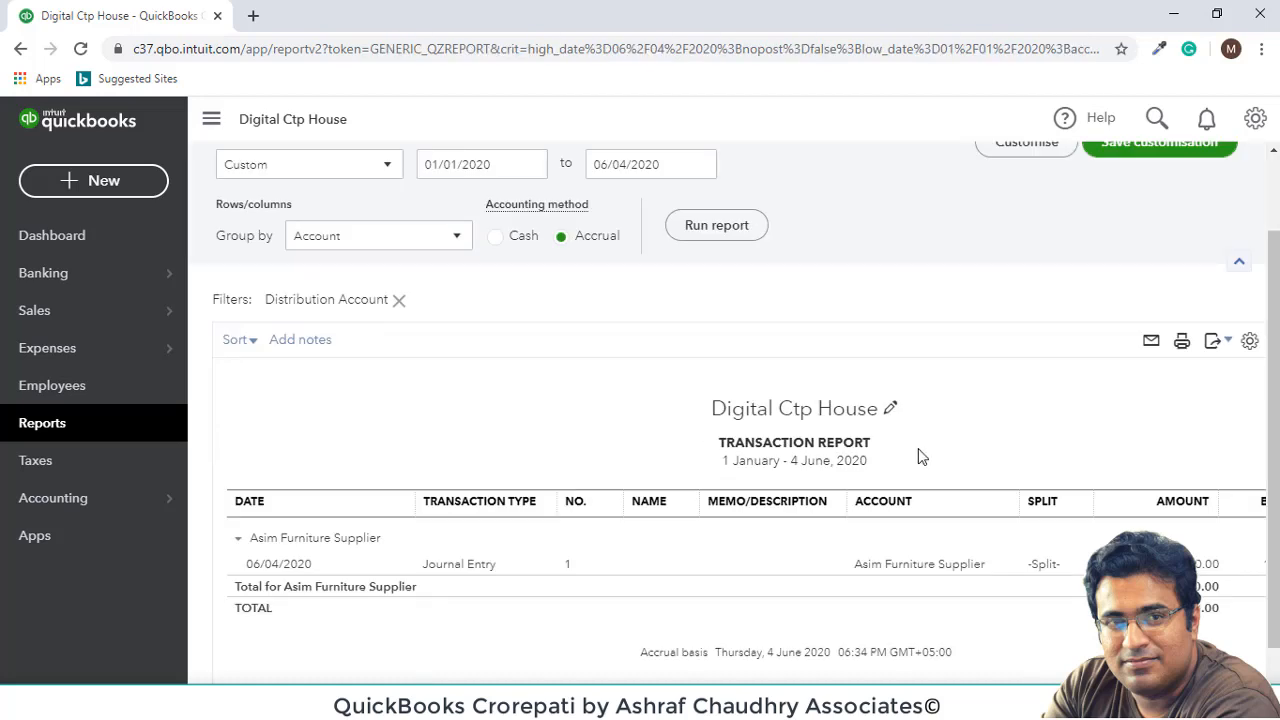
pyautogui.scroll(-1, 745, 494)
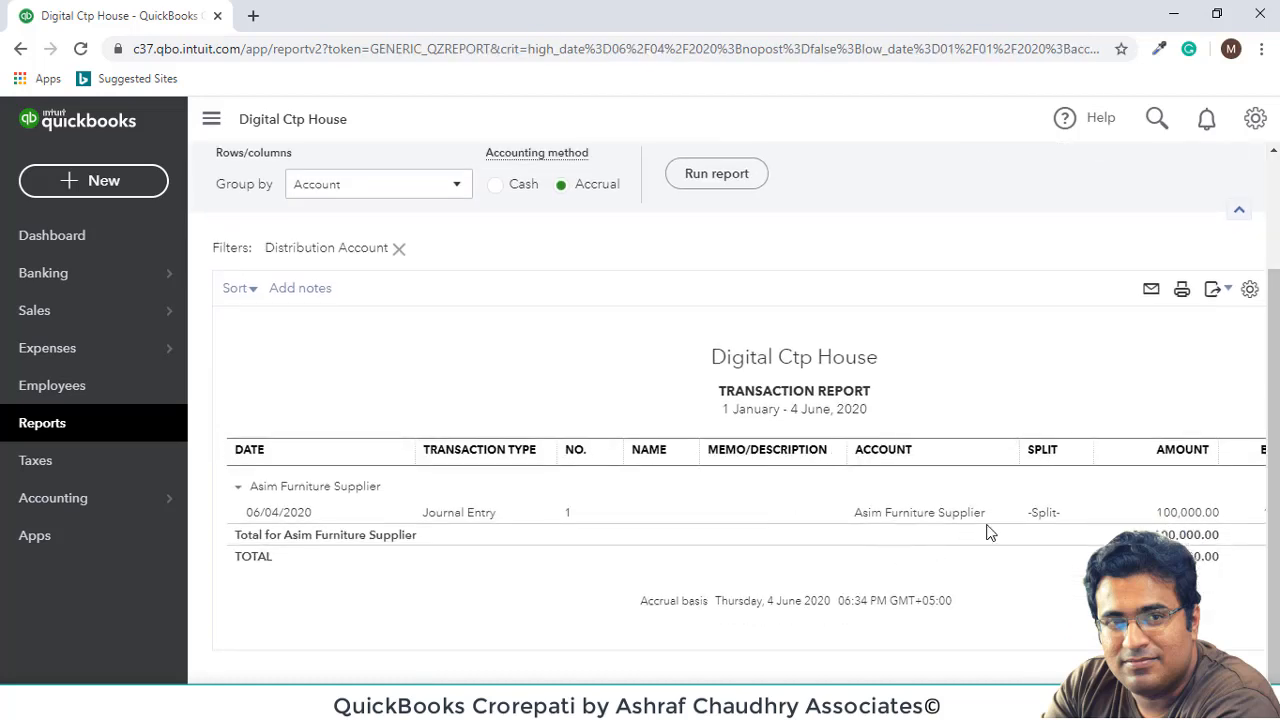
pyautogui.click(1193, 516)
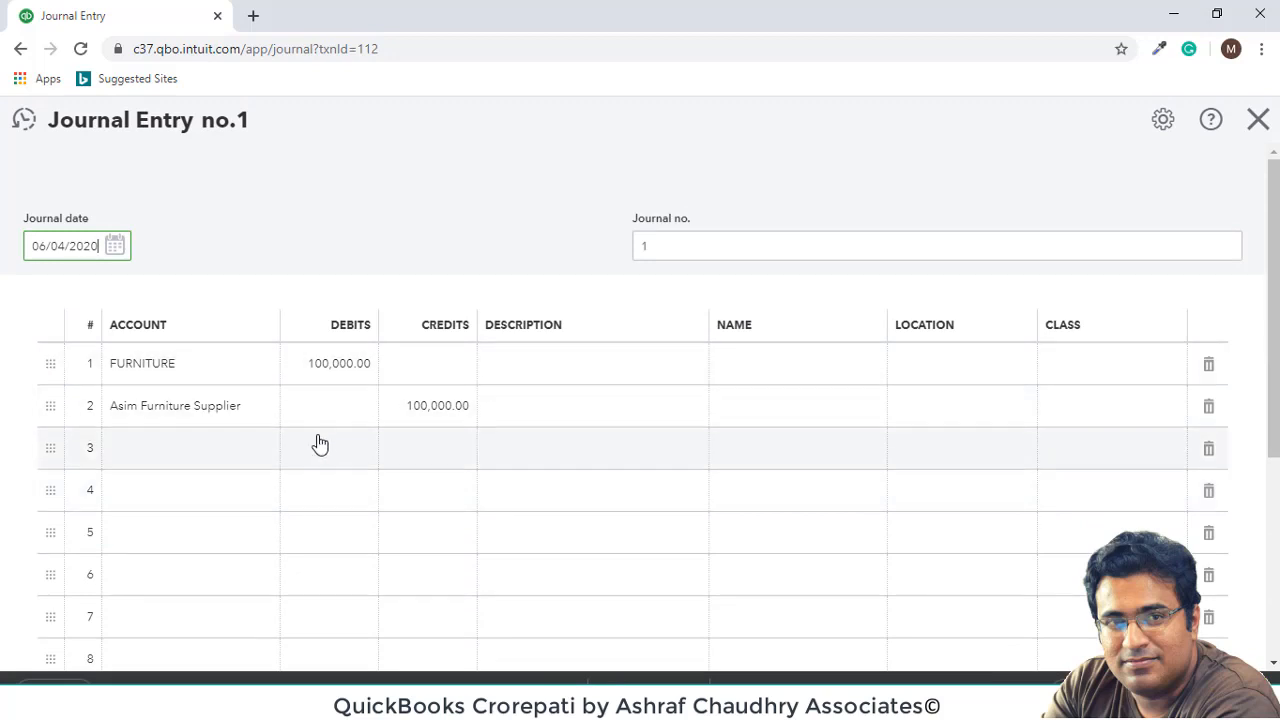
pyautogui.click(1258, 121)
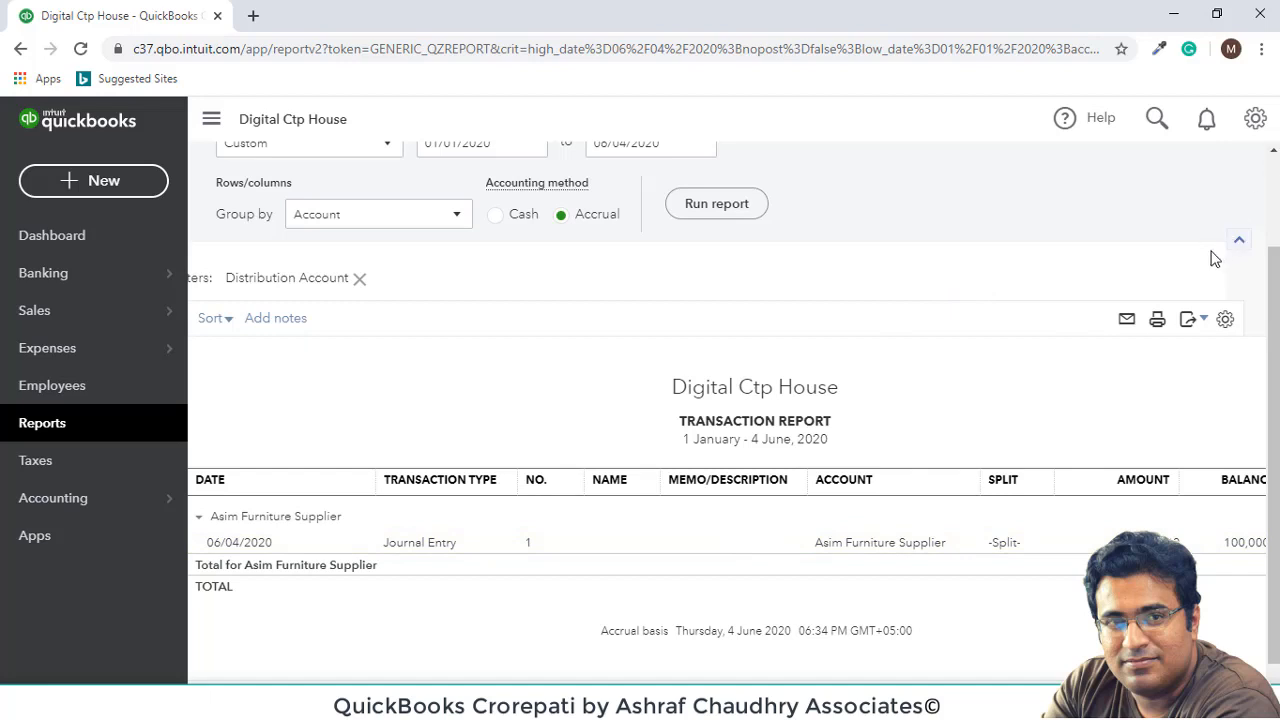
pyautogui.click(359, 280)
pyautogui.scroll(2, 1188, 409)
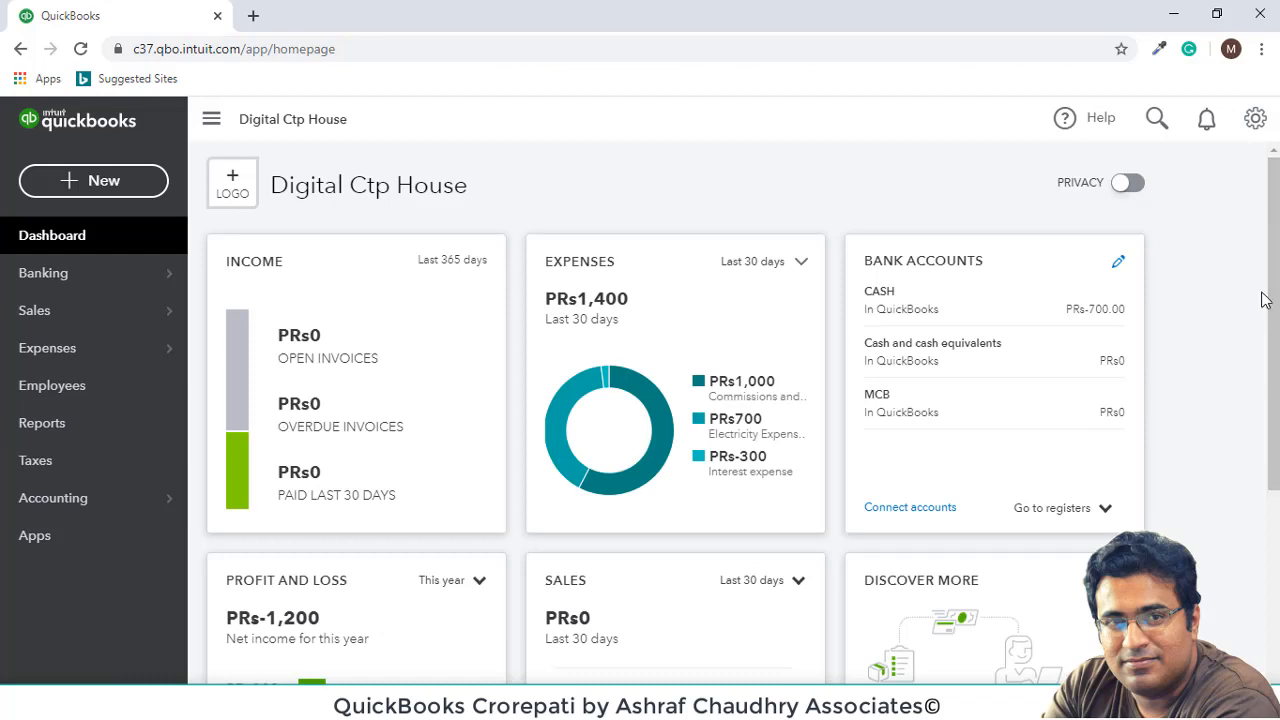
# - Open the MCB account's history from the Chart of Accounts and add a new journal entry row
pyautogui.click(1250, 124)
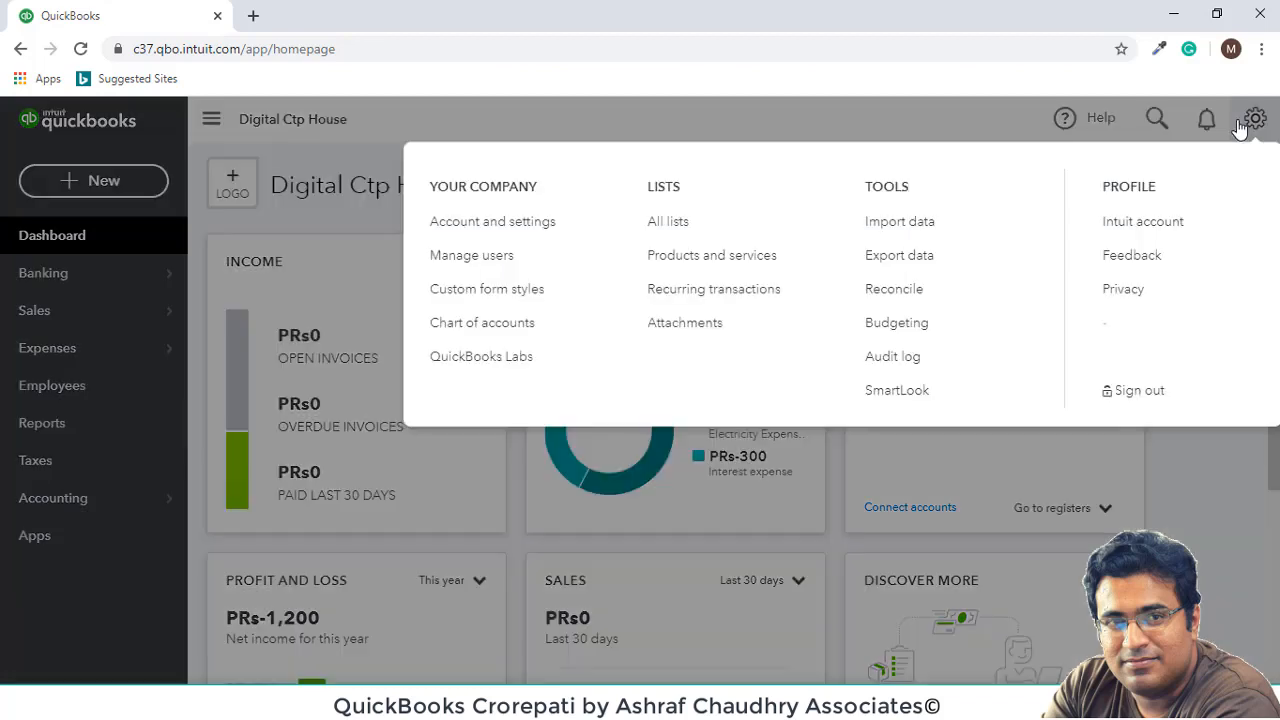
pyautogui.click(485, 328)
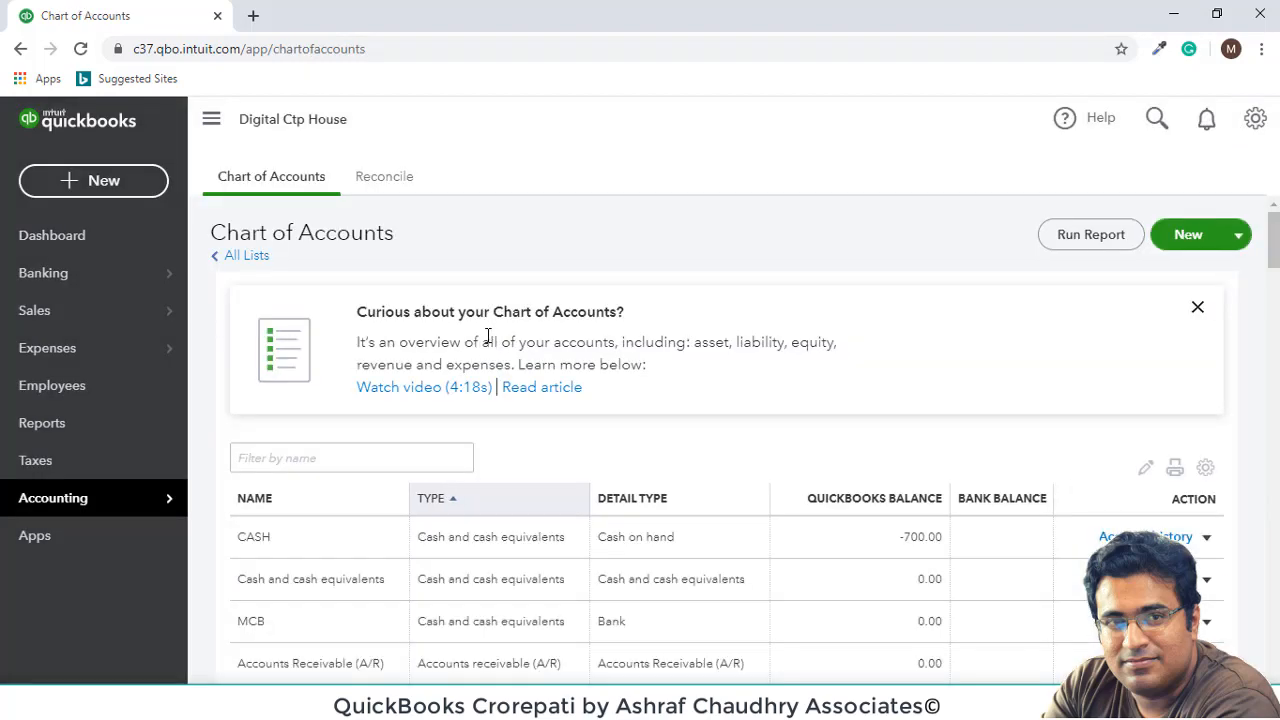
pyautogui.scroll(-1, 491, 340)
pyautogui.click(1145, 527)
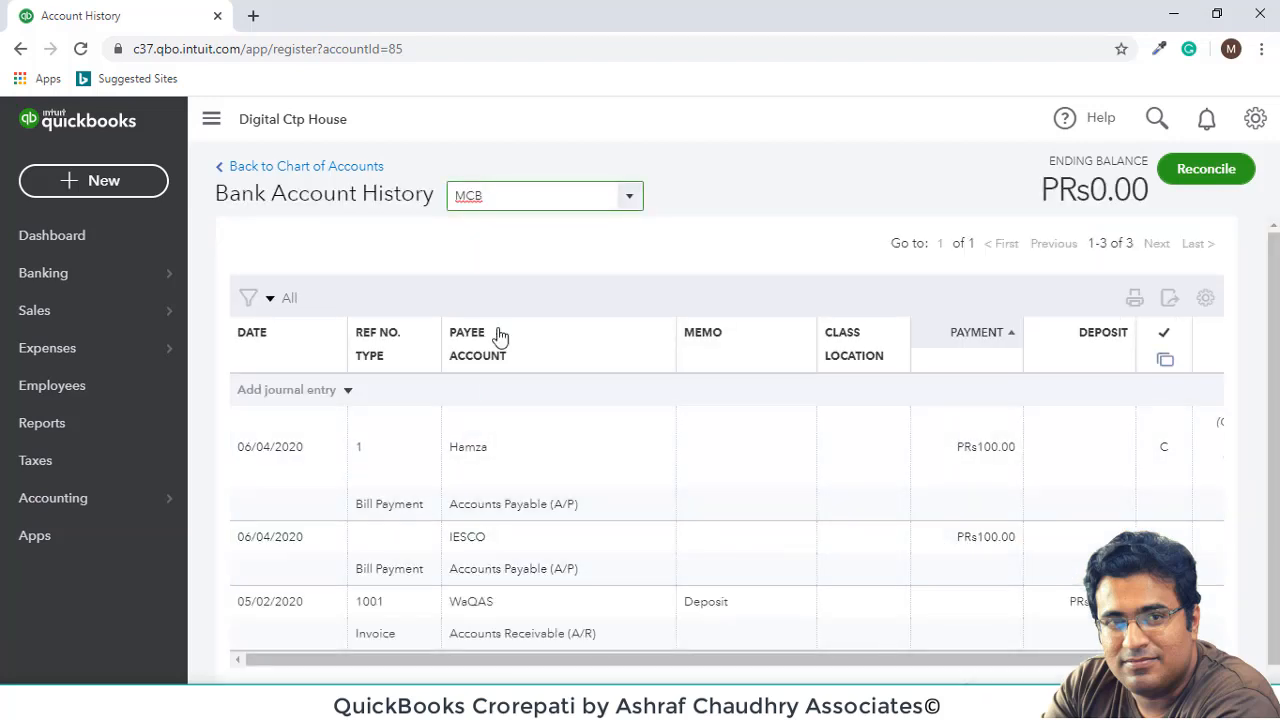
pyautogui.click(343, 392)
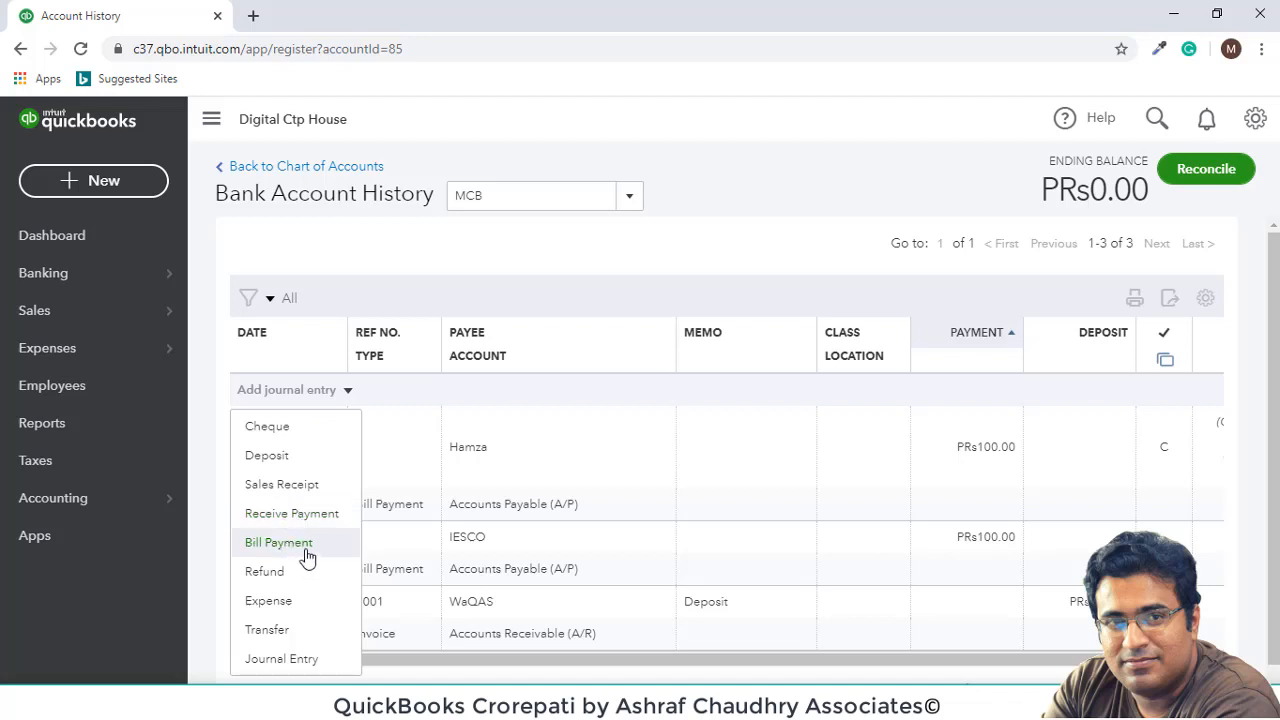
pyautogui.click(283, 659)
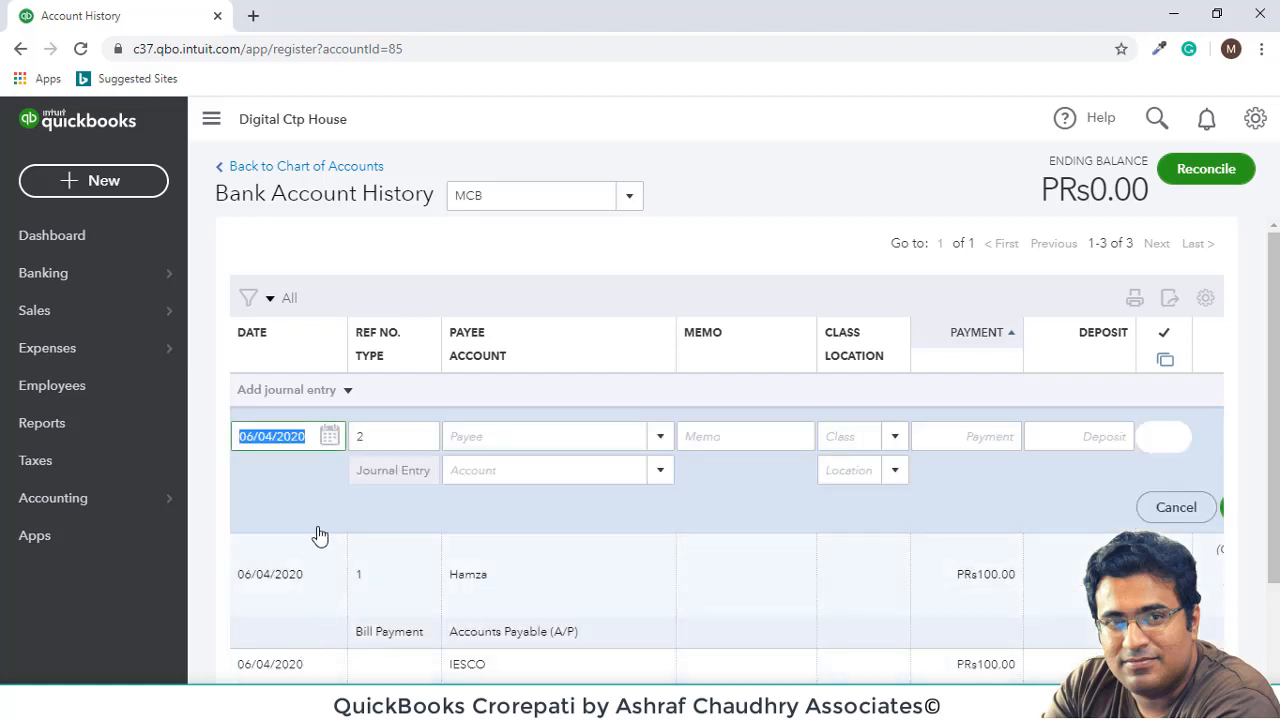
# - Set the new journal entry's account to Asim Furniture Supplier, leaving the payee empty
pyautogui.click(523, 433)
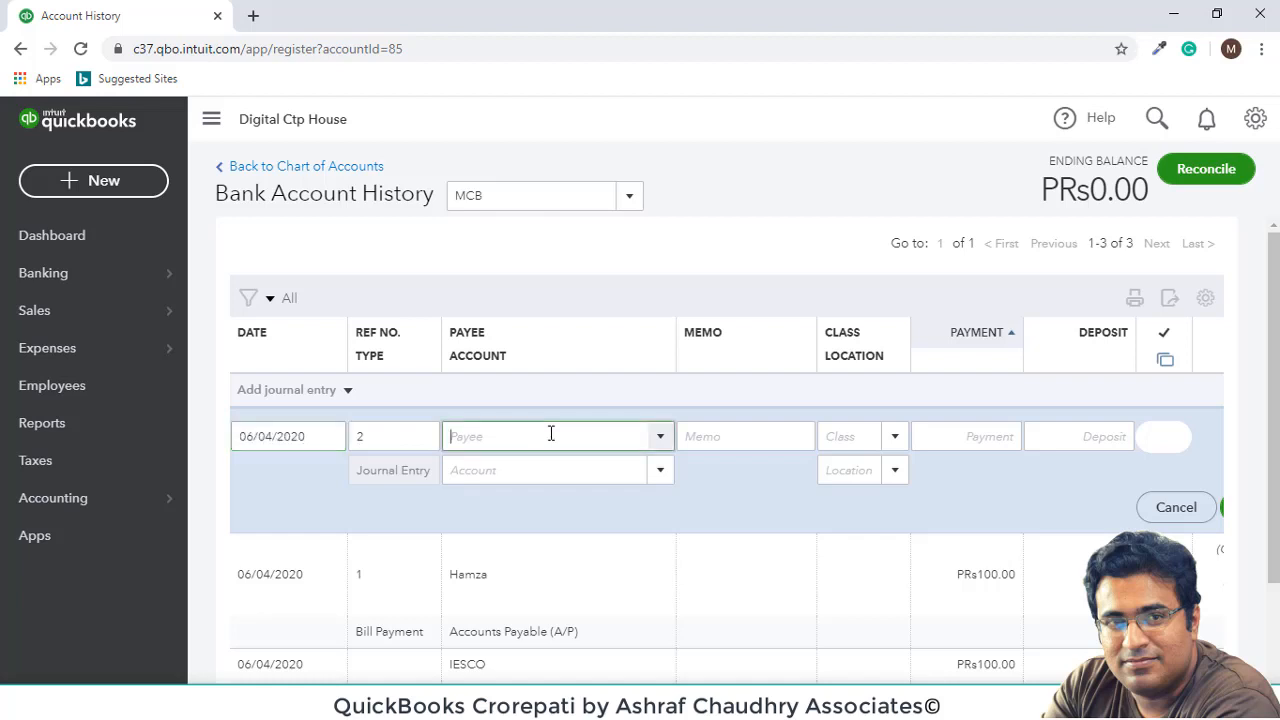
pyautogui.click(652, 436)
pyautogui.click(645, 511)
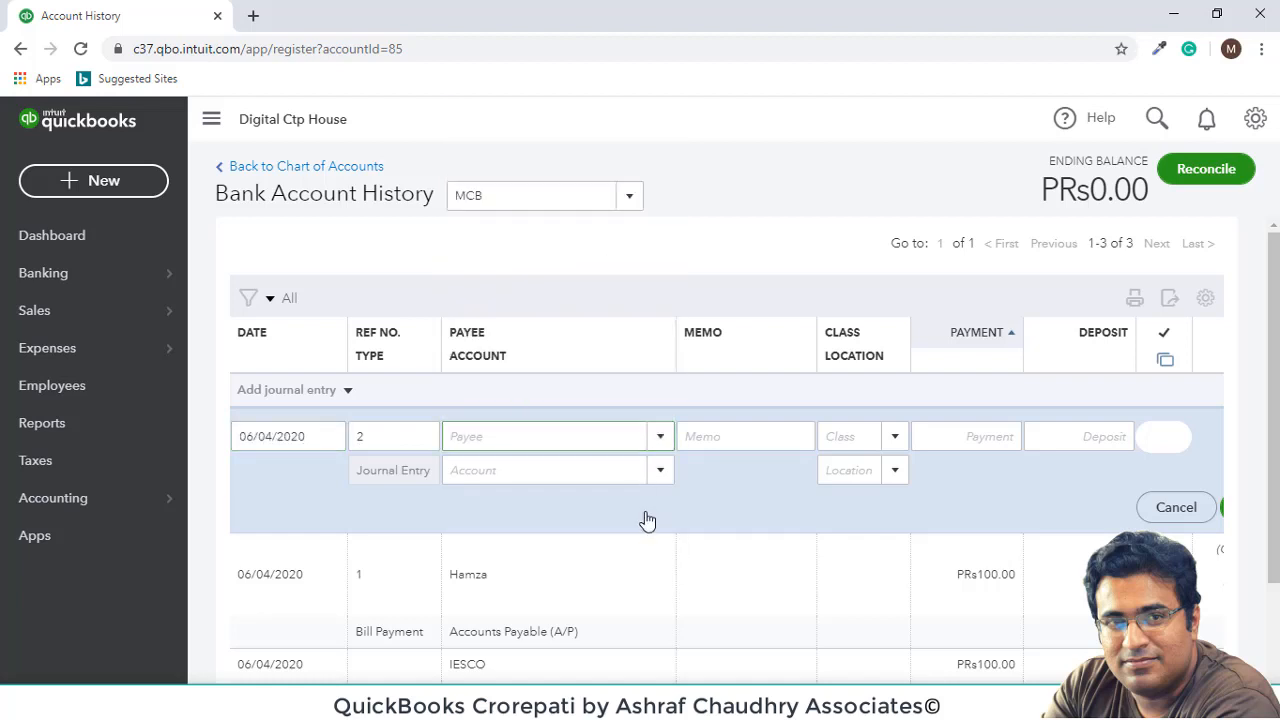
pyautogui.click(514, 468)
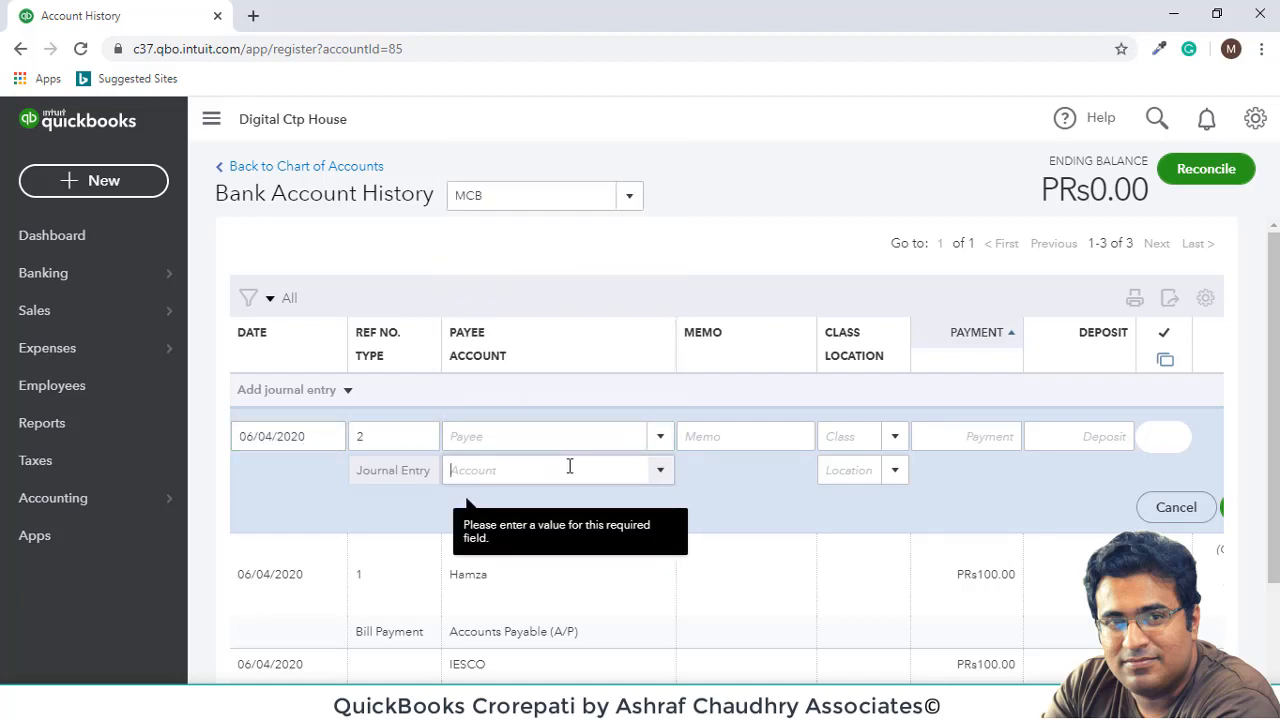
pyautogui.click(656, 474)
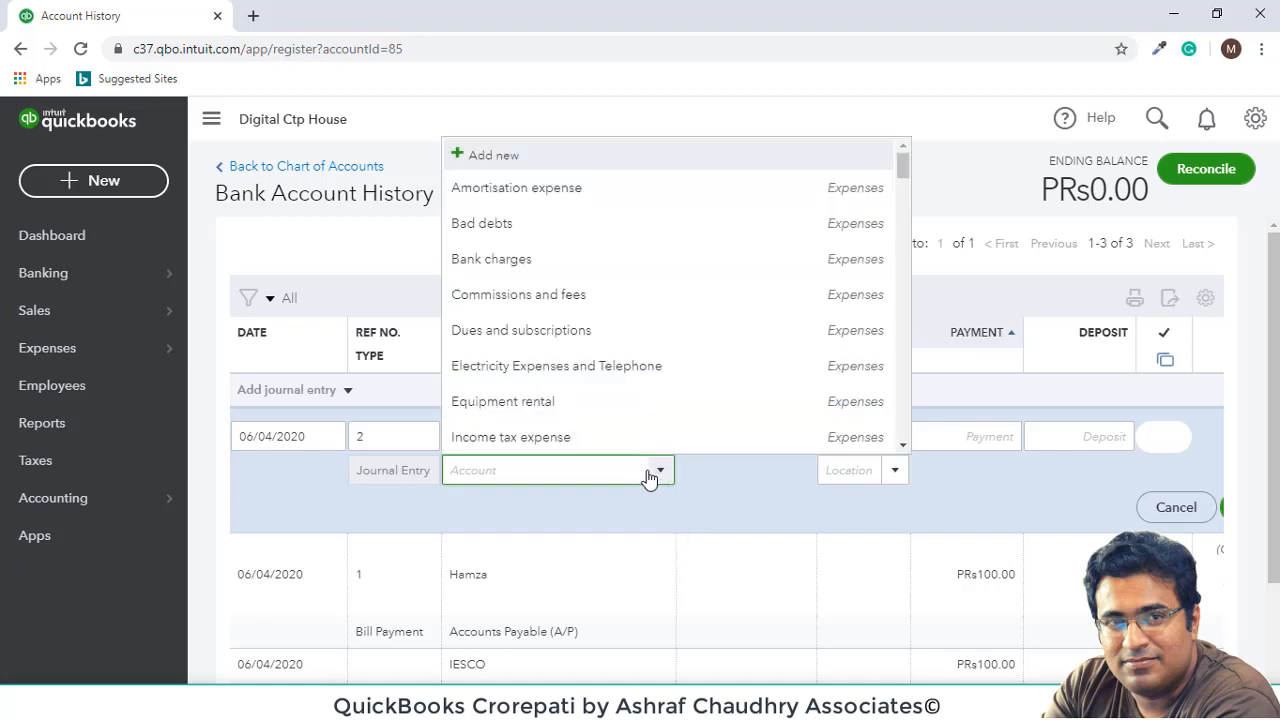
pyautogui.write('as')
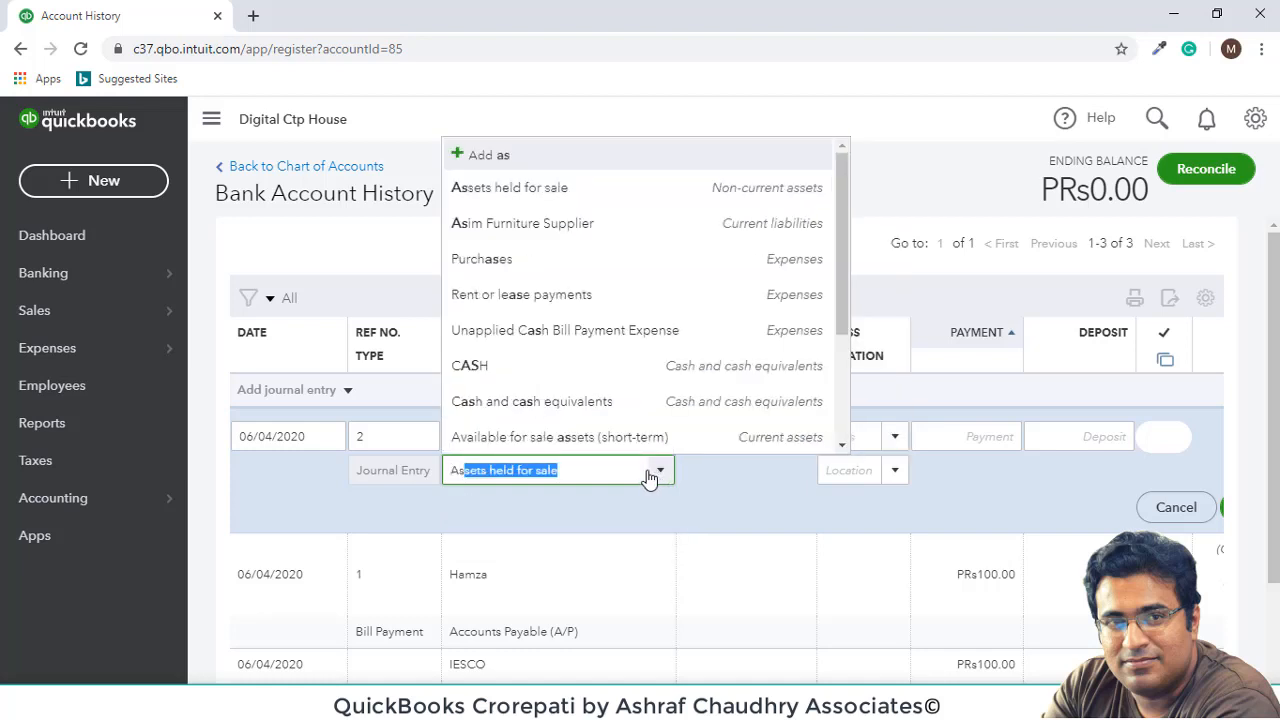
pyautogui.click(608, 223)
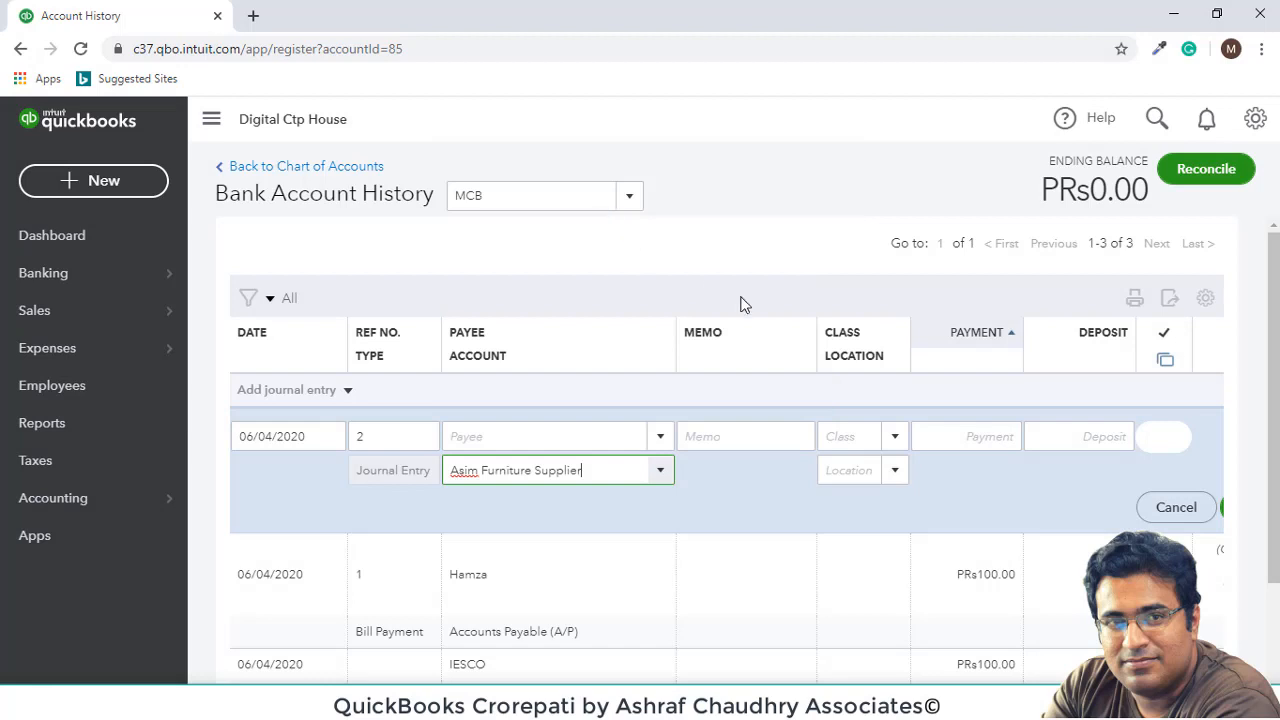
# - Enter a payment of 50,000 in the journal entry row, leaving the memo and deposit empty
pyautogui.click(780, 440)
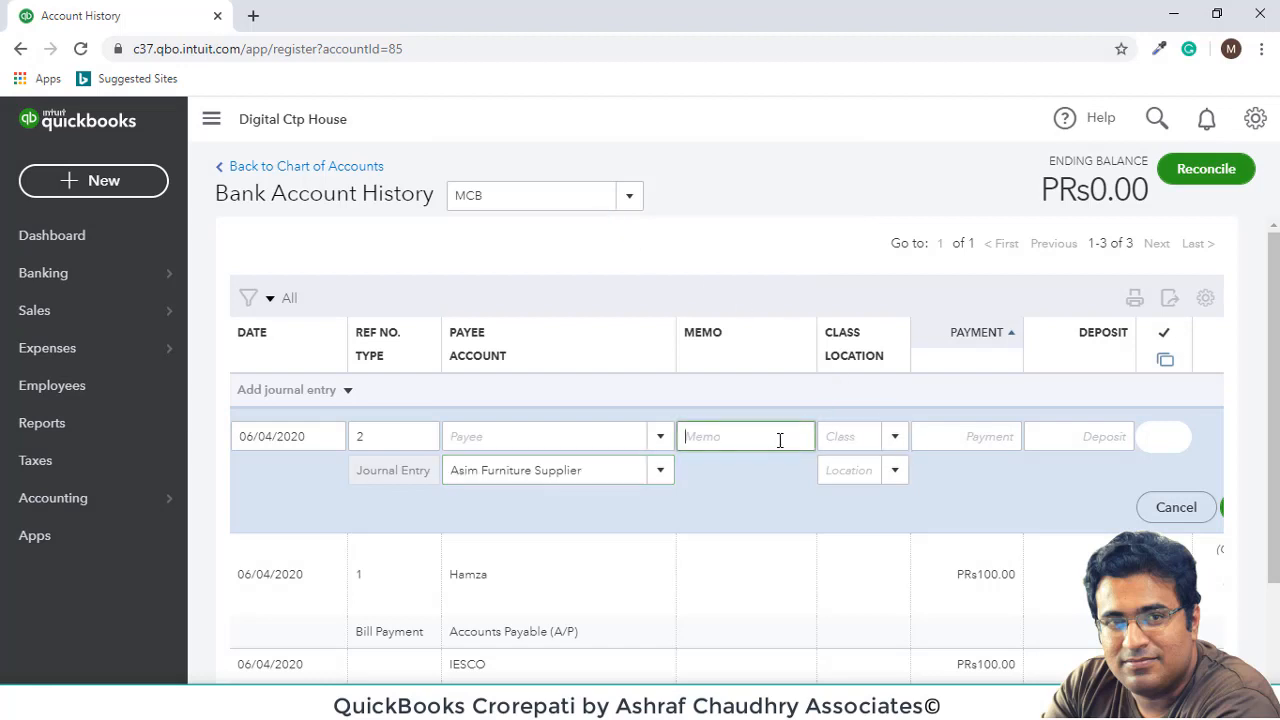
pyautogui.click(1070, 431)
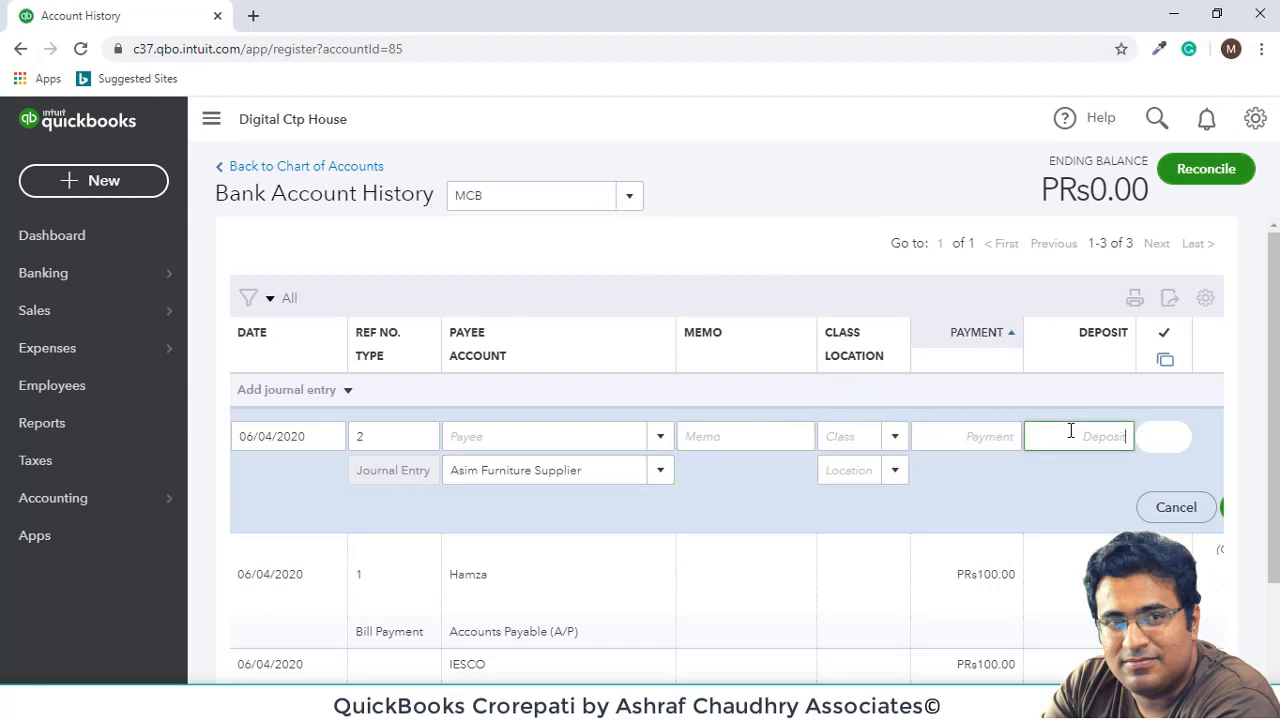
pyautogui.click(995, 432)
pyautogui.write('50')
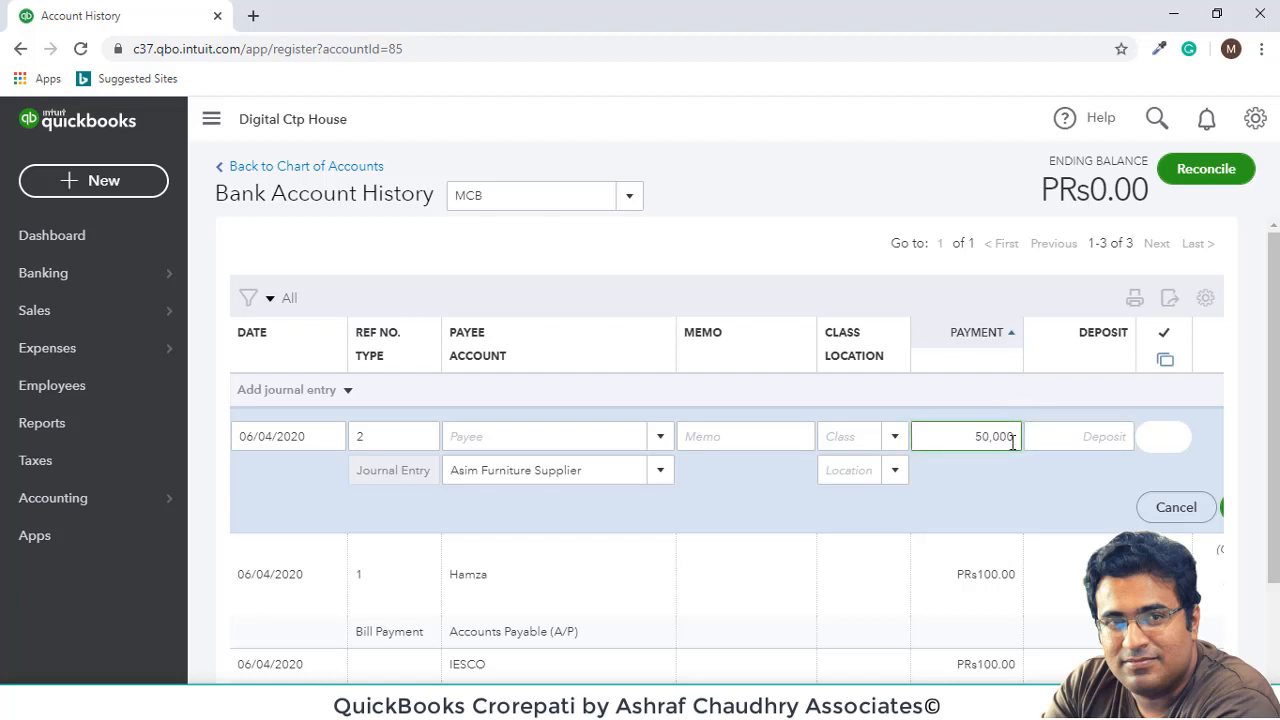
pyautogui.click(1168, 450)
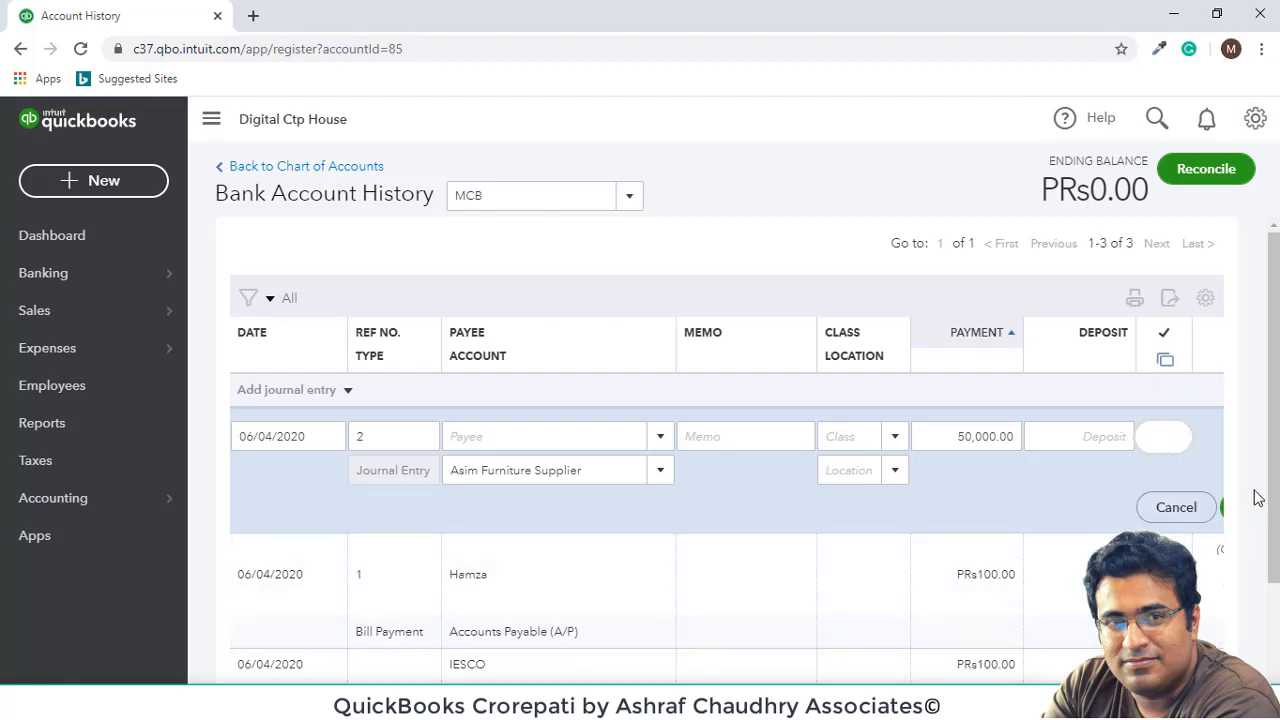
# - Save the 50,000.00 journal entry in the MCB register without filling in the class field
pyautogui.scroll(-1, 1258, 498)
pyautogui.click(1234, 588)
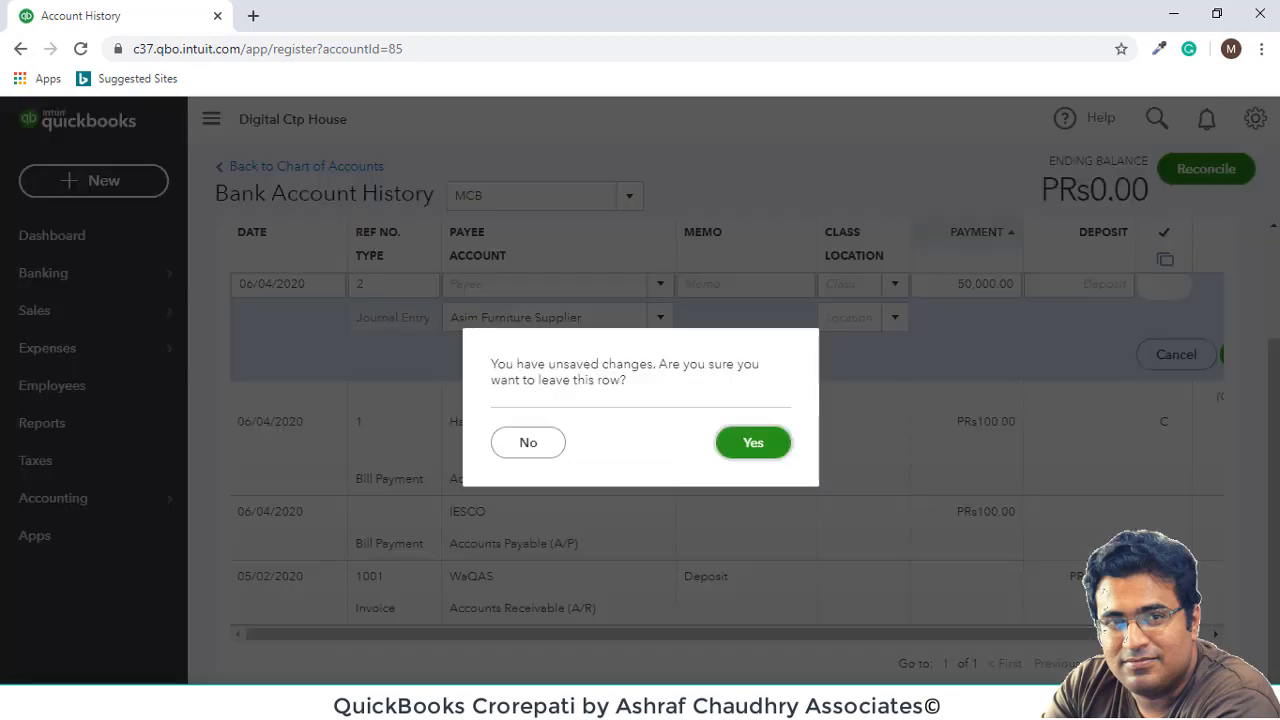
pyautogui.click(528, 446)
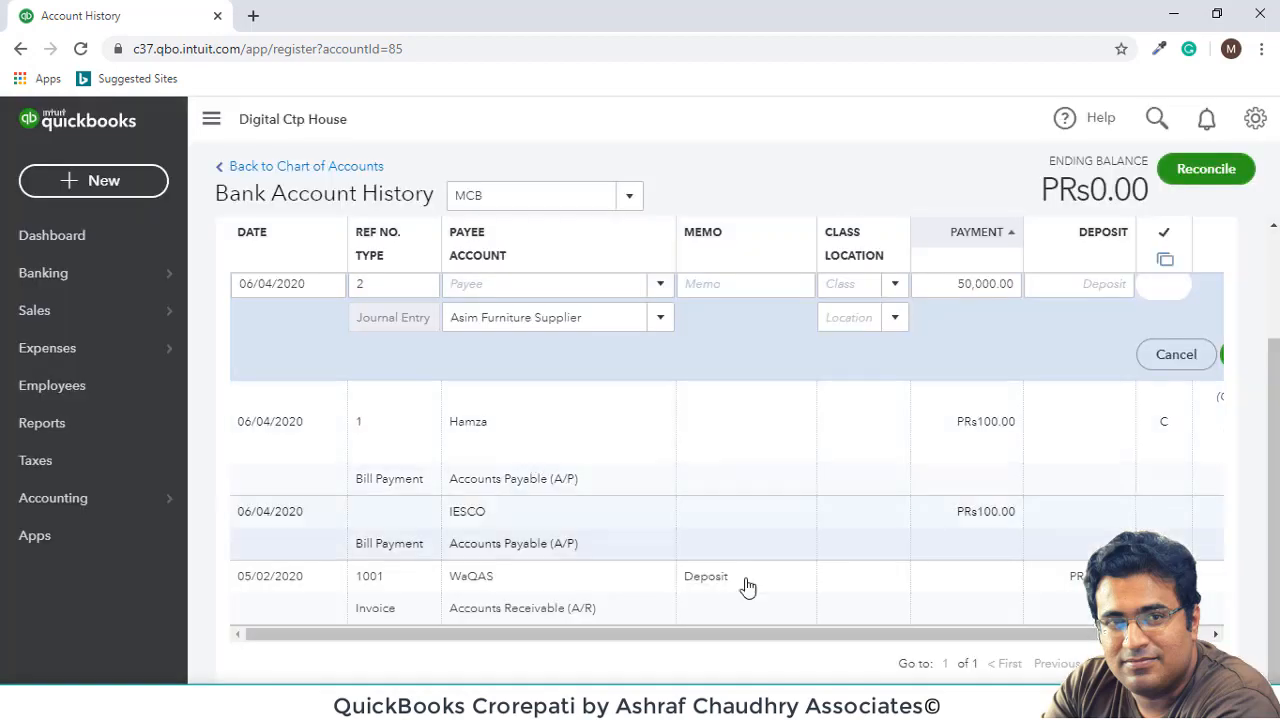
pyautogui.moveTo(884, 637); pyautogui.dragTo(1100, 637)
pyautogui.moveTo(1273, 597); pyautogui.dragTo(1273, 486)
pyautogui.click(1176, 507)
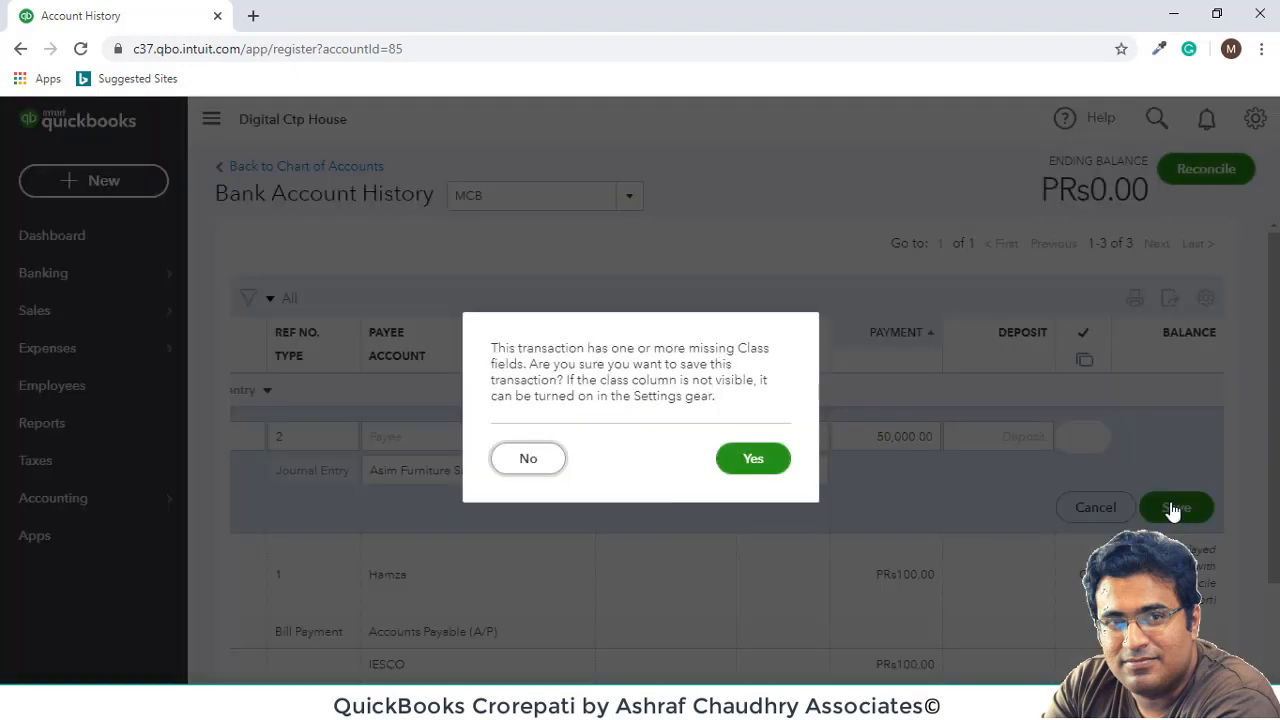
pyautogui.click(747, 465)
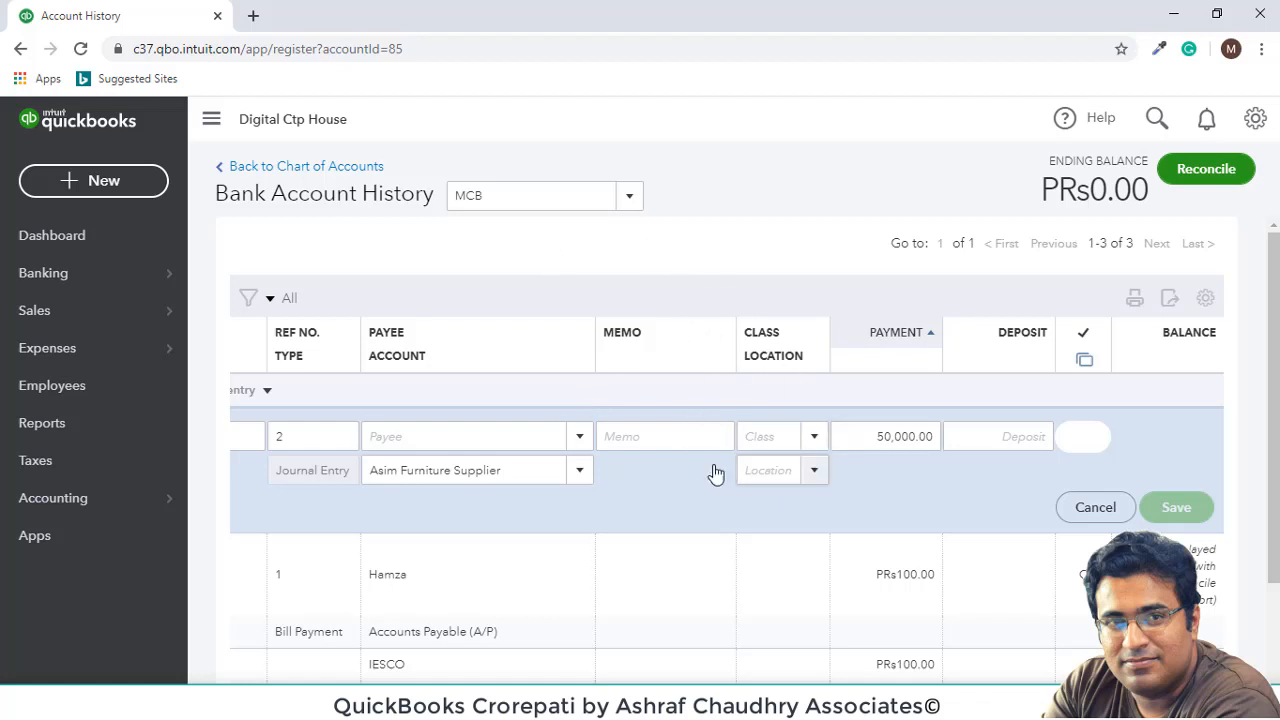
pyautogui.press('Return')
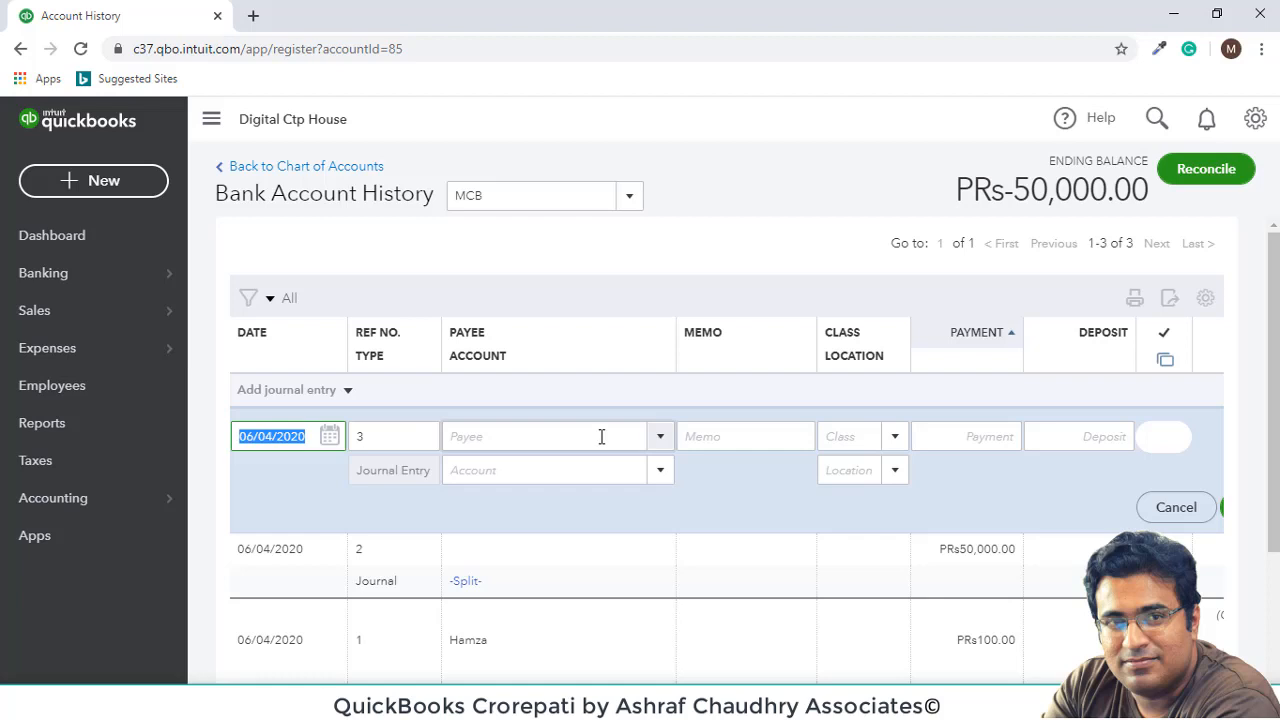
# - Review the saved journal payment in the MCB account history and return to the Chart of Accounts
pyautogui.scroll(-2, 894, 543)
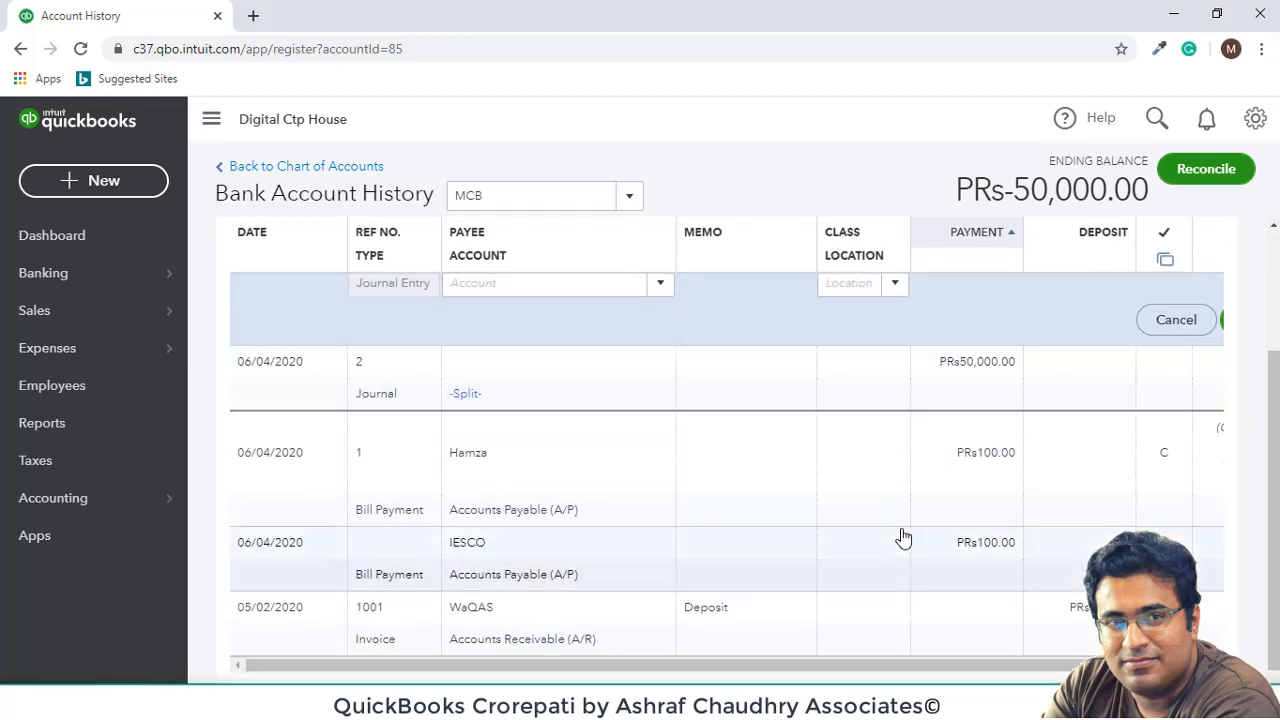
pyautogui.scroll(2, 900, 537)
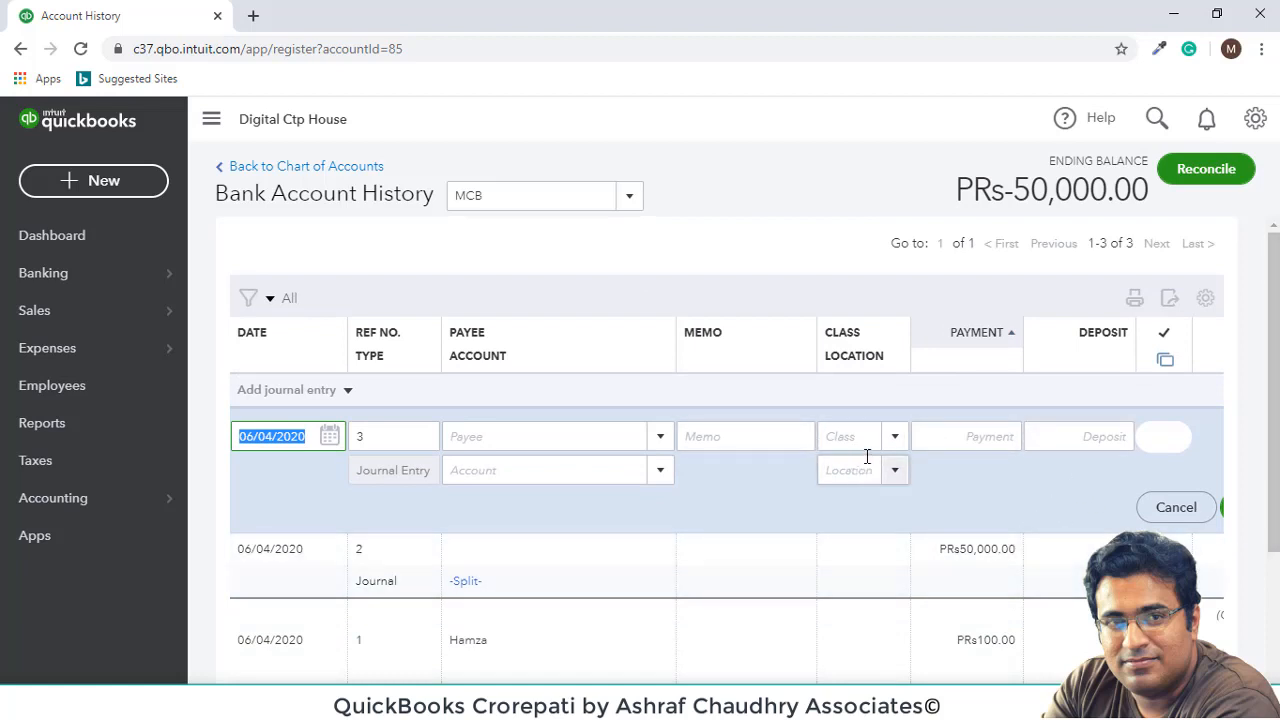
pyautogui.scroll(-1, 870, 460)
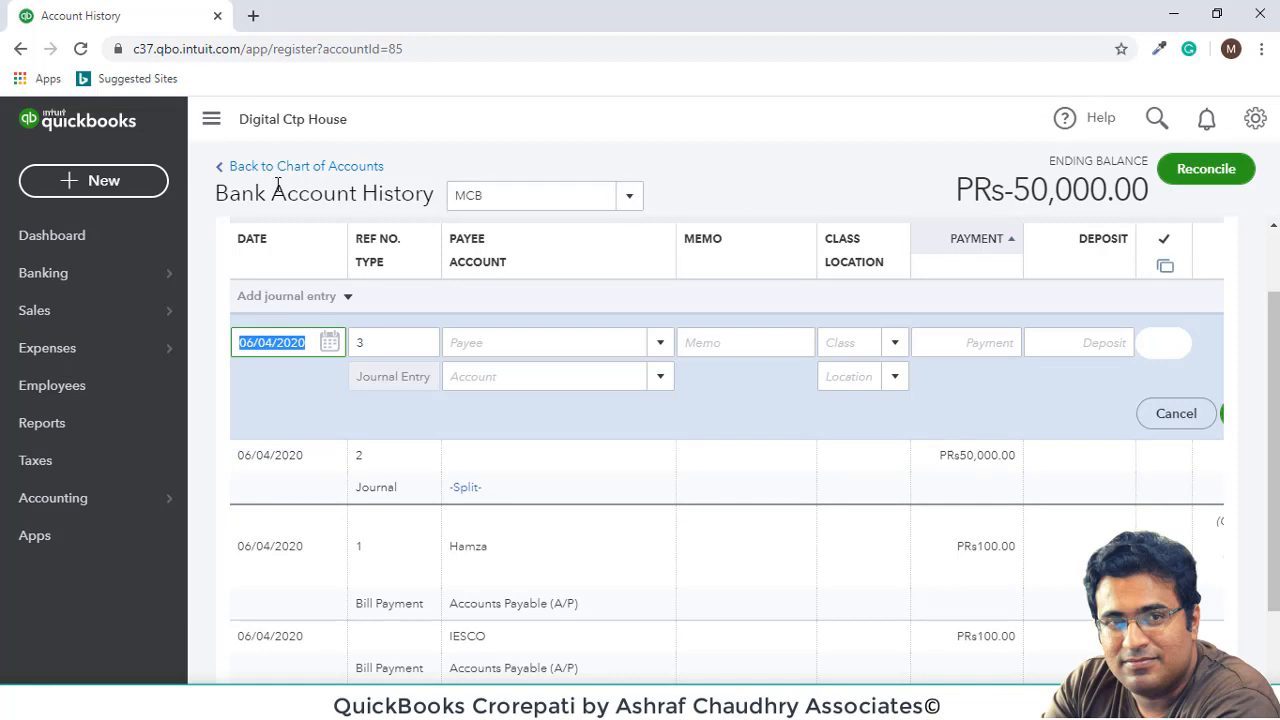
pyautogui.click(301, 168)
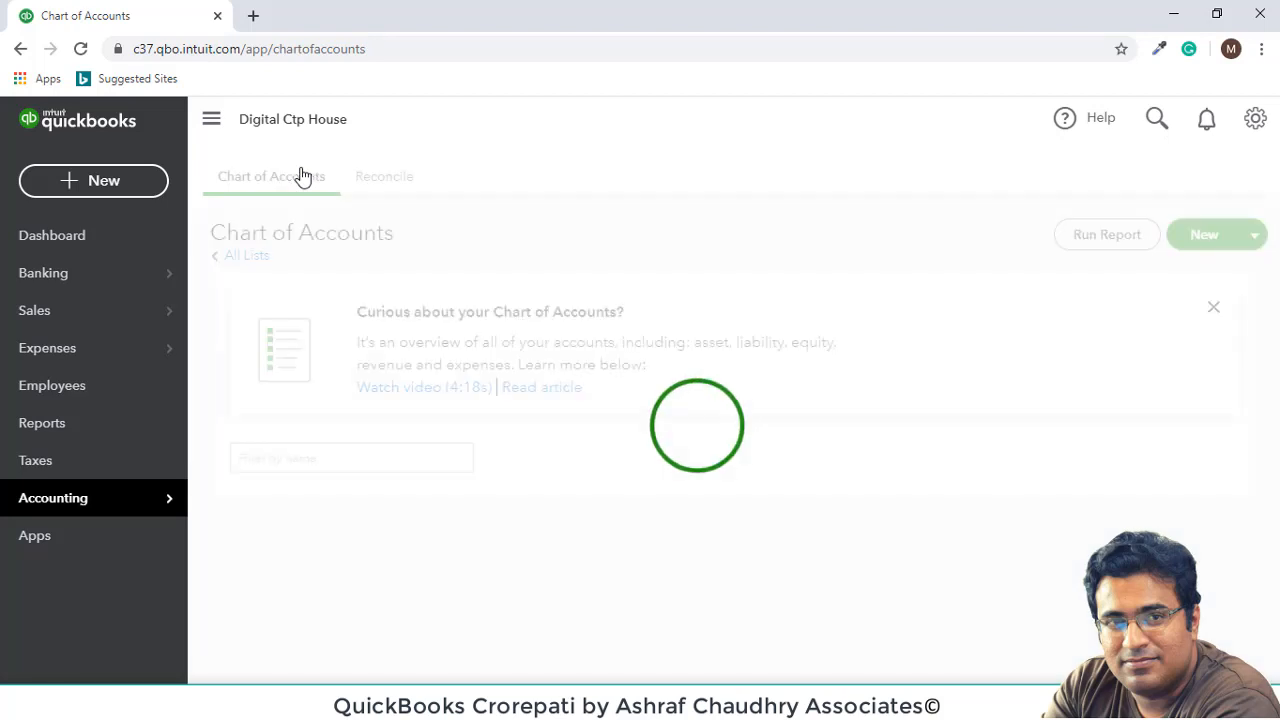
# - Open the Balance Sheet from the standard reports and examine the Asim Furniture Supplier liability
pyautogui.click(80, 231)
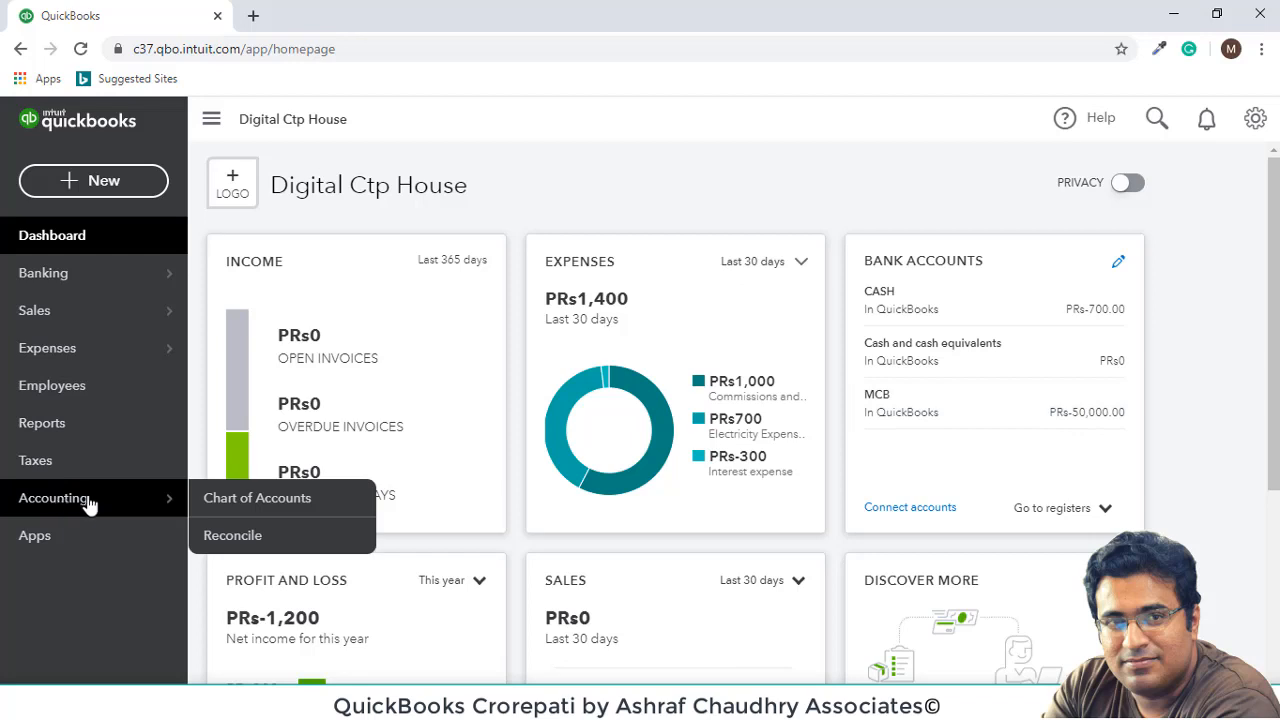
pyautogui.click(98, 443)
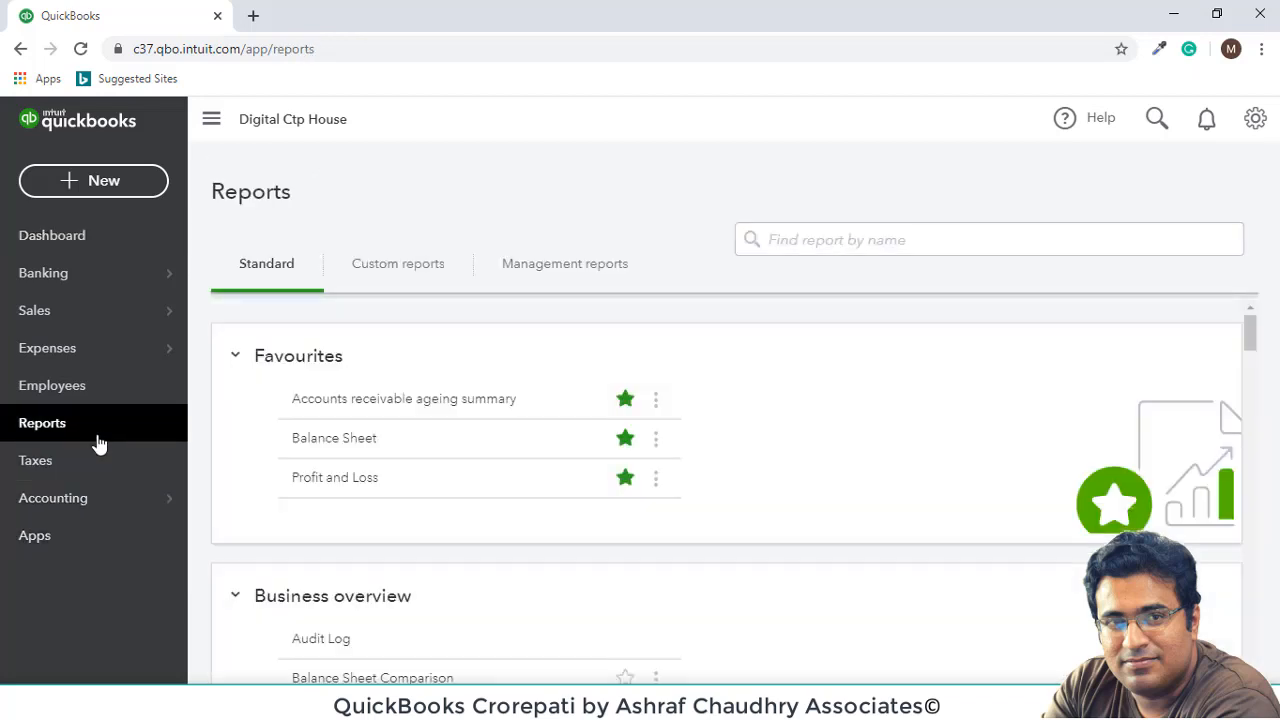
pyautogui.click(350, 449)
pyautogui.scroll(-5, 666, 450)
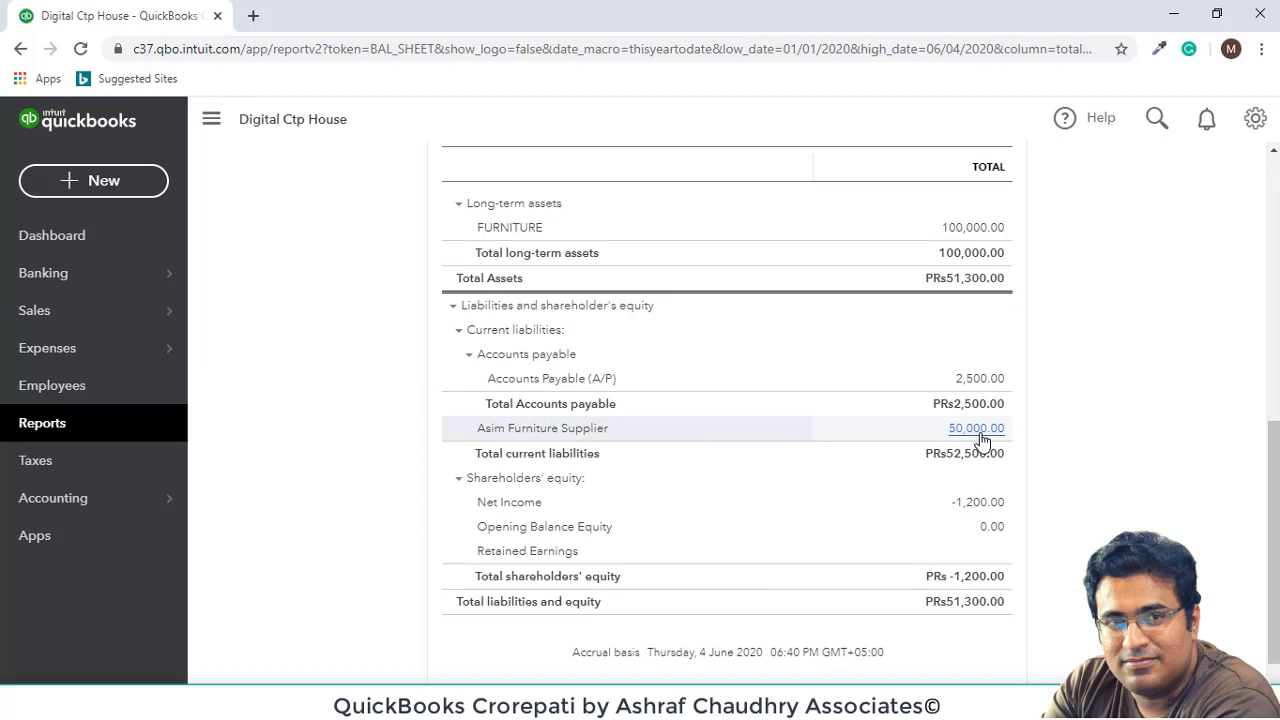
pyautogui.scroll(3, 990, 445)
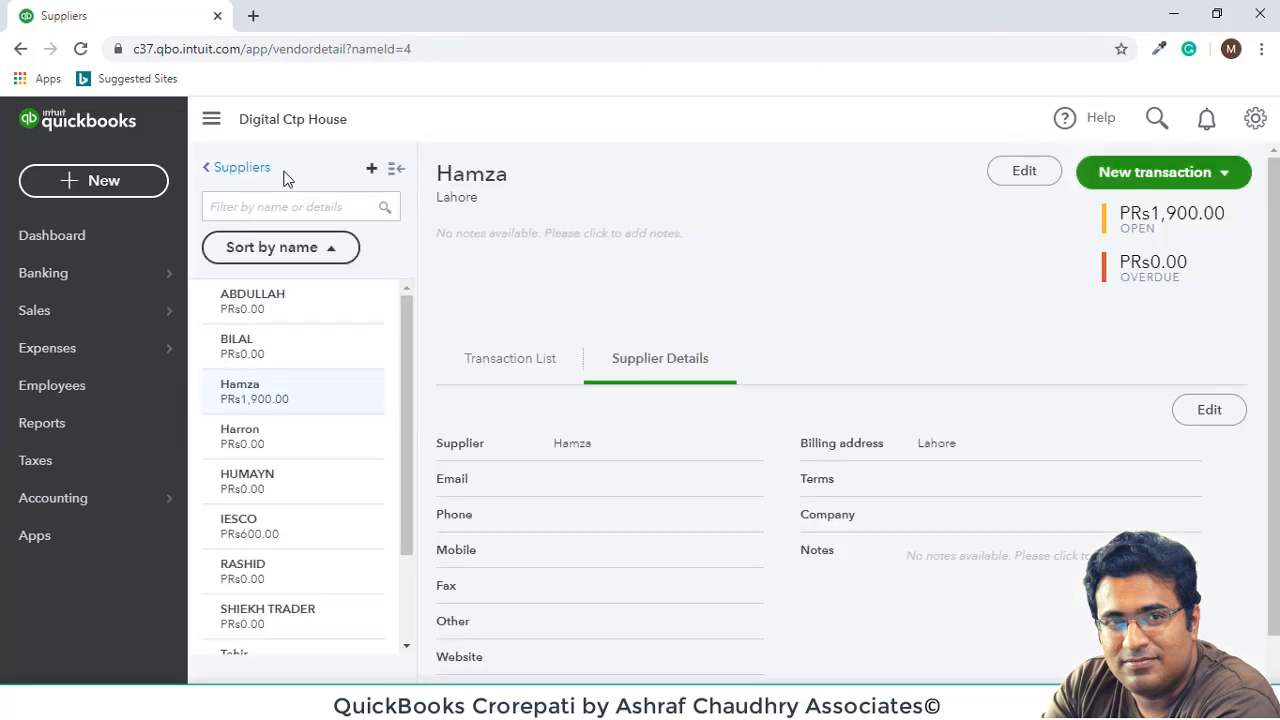
# - Start a new supplier credit and choose the supplier whose details page is open
pyautogui.click(150, 183)
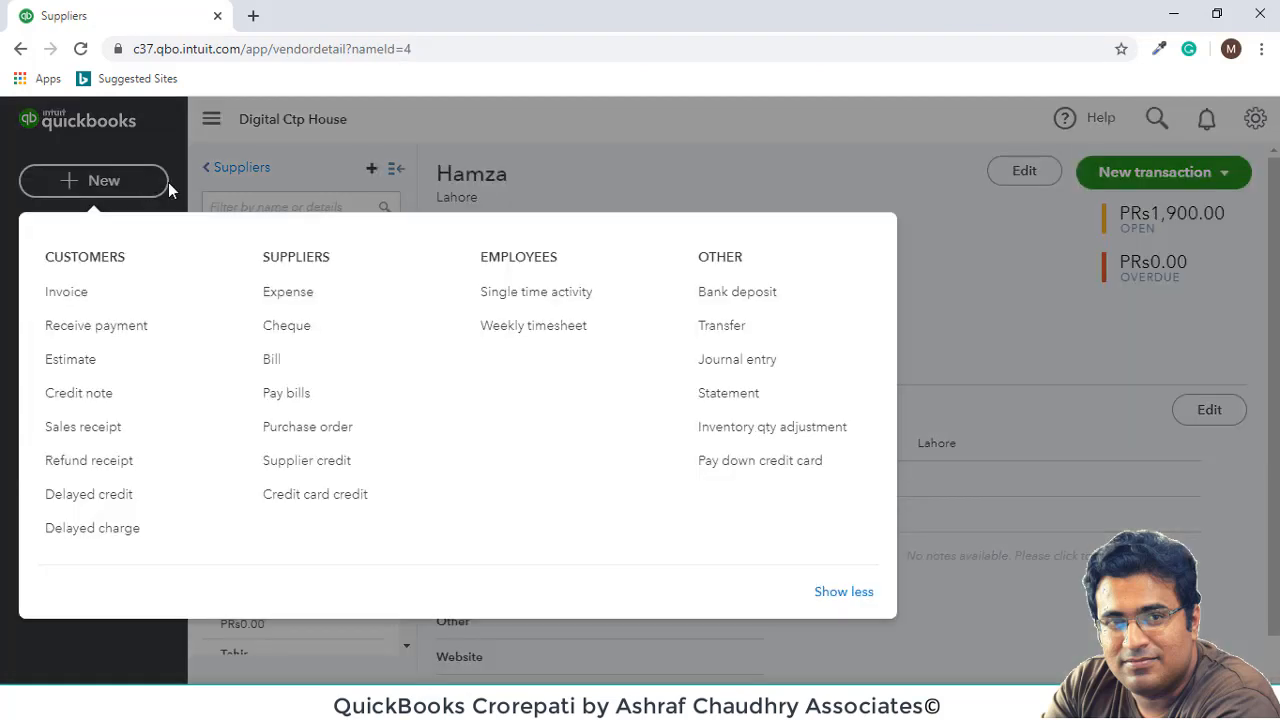
pyautogui.click(343, 464)
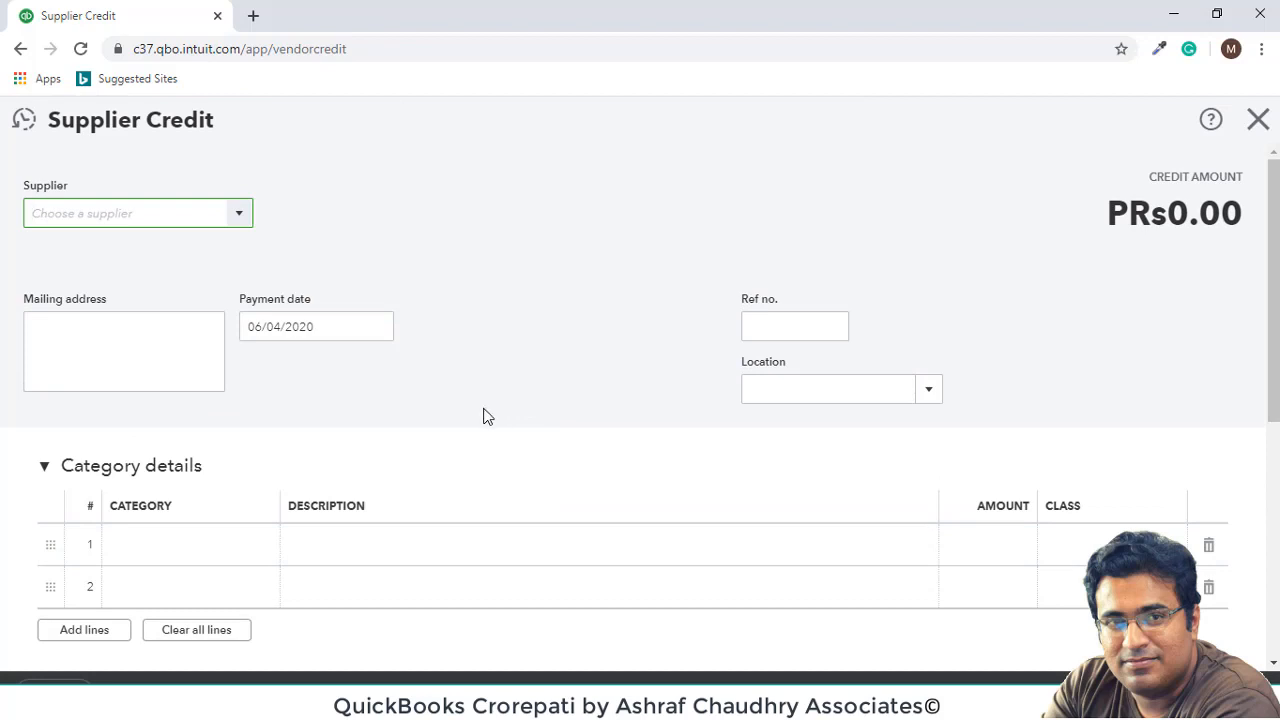
pyautogui.click(241, 222)
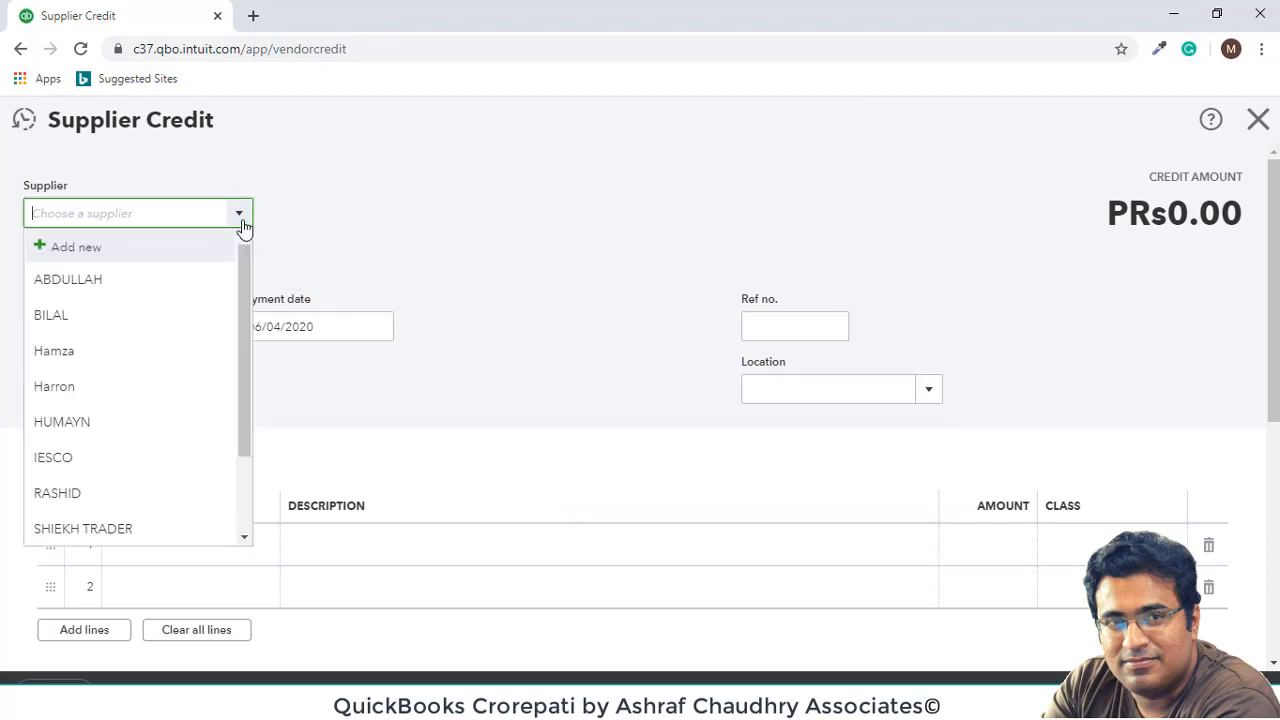
pyautogui.click(129, 351)
# - Add product 001R00586 to the first item line of the supplier credit with a rate of 500
pyautogui.scroll(-4, 276, 408)
pyautogui.click(263, 409)
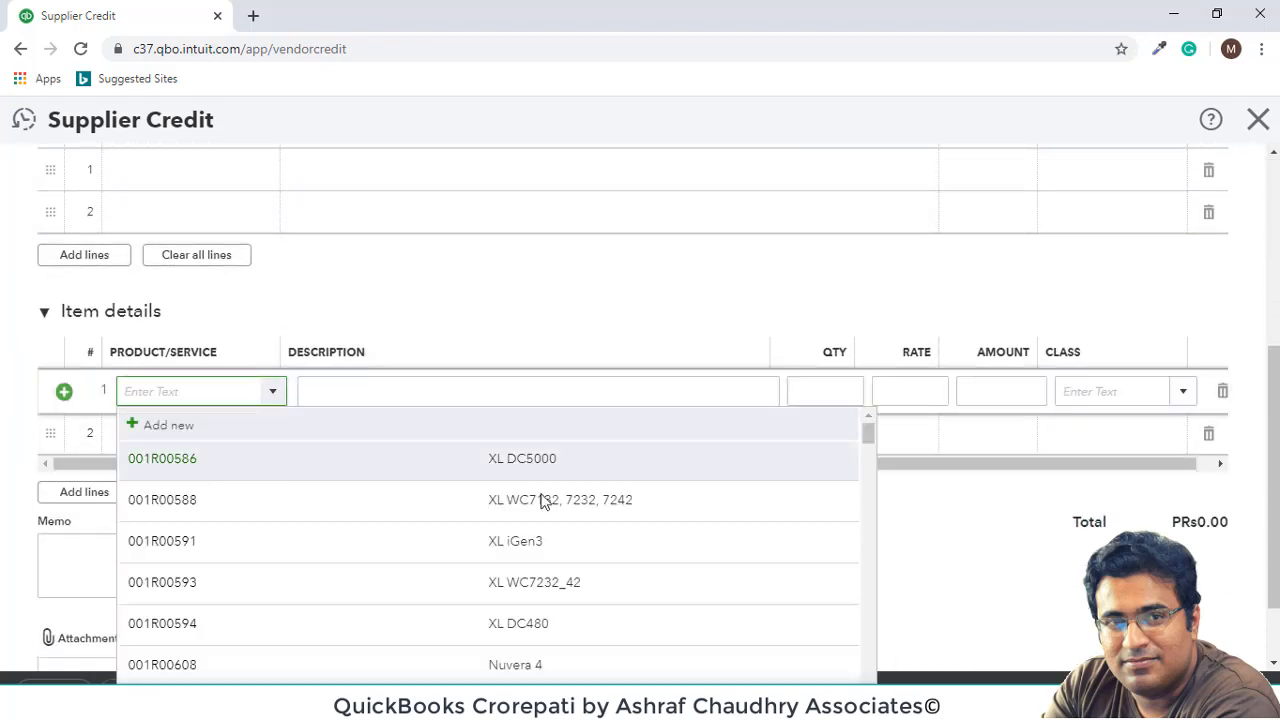
pyautogui.click(680, 457)
pyautogui.click(900, 395)
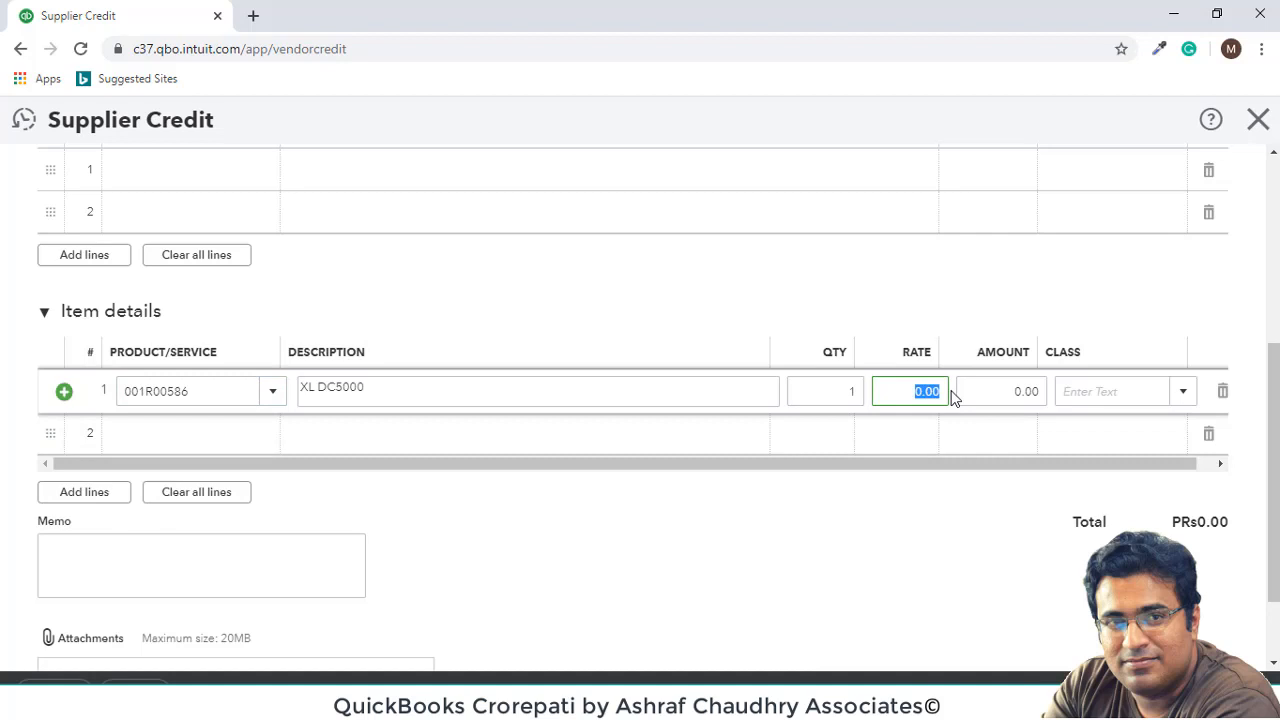
pyautogui.write('500')
# - Assign the SALE OF PRODUCT class to the item line and save the supplier credit
pyautogui.click(1098, 391)
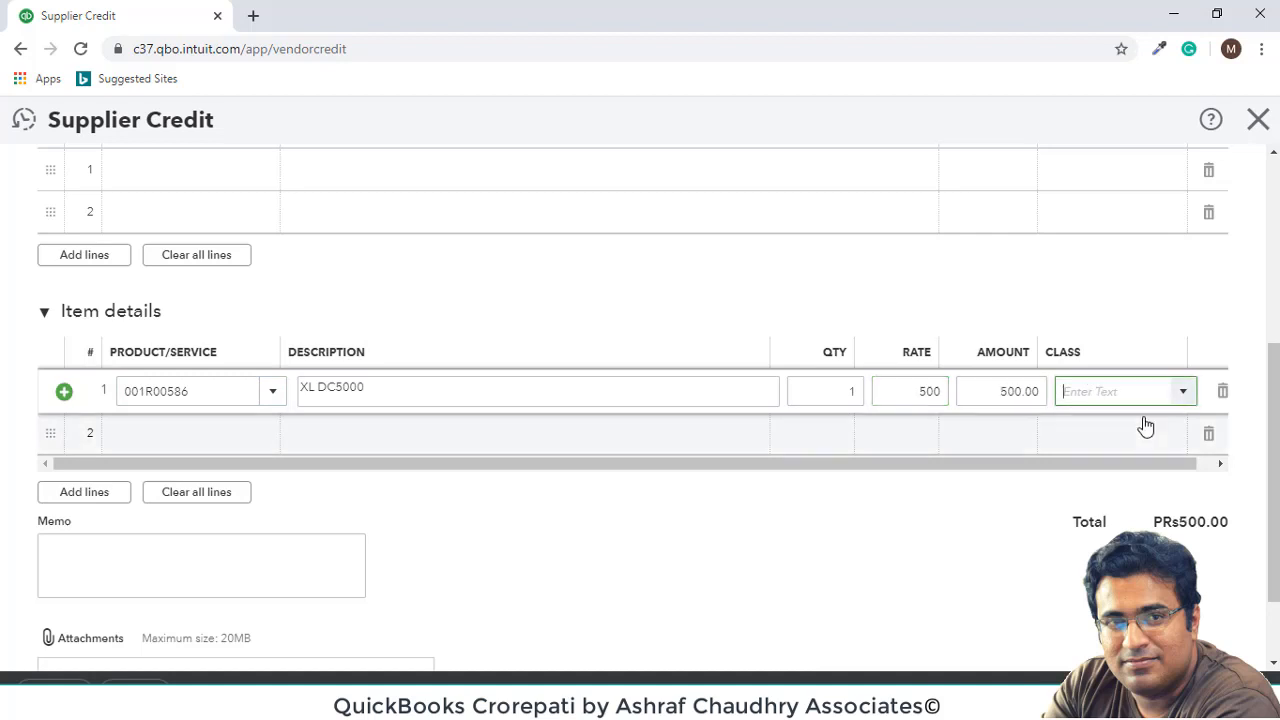
pyautogui.click(1186, 393)
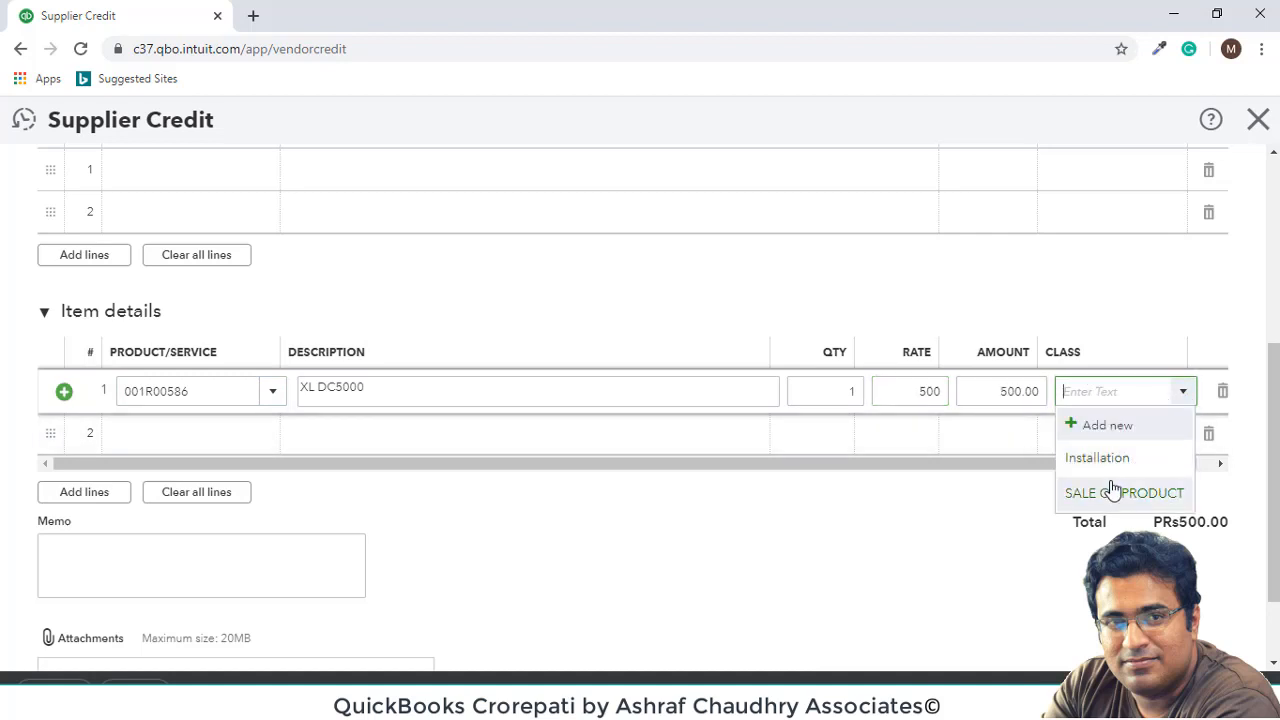
pyautogui.click(1113, 489)
pyautogui.scroll(2, 466, 249)
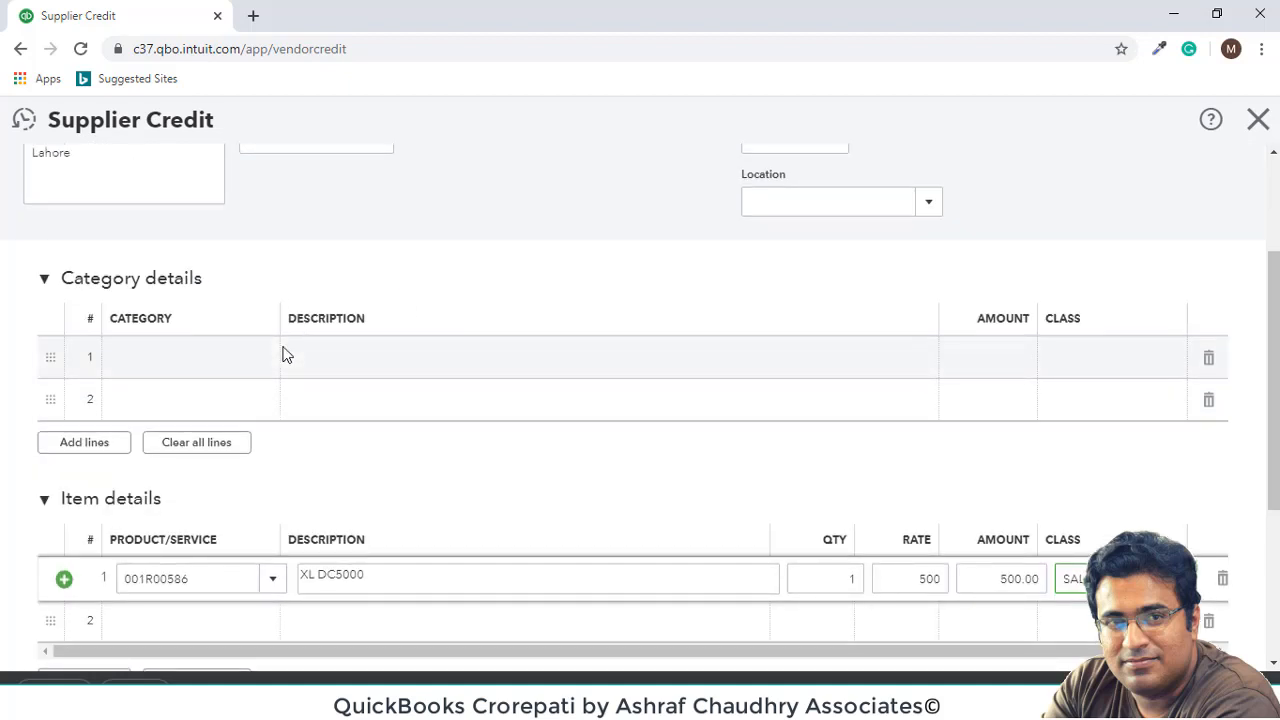
pyautogui.scroll(-2, 283, 356)
pyautogui.scroll(-3, 626, 530)
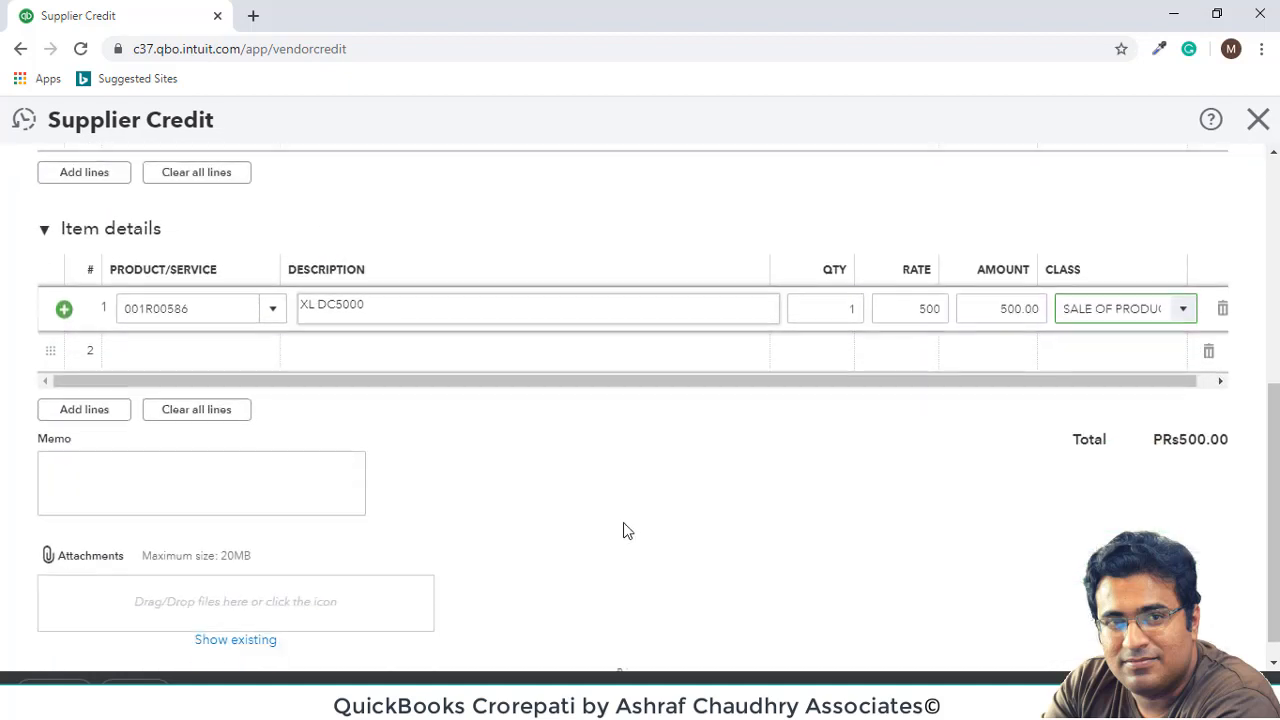
pyautogui.click(1170, 690)
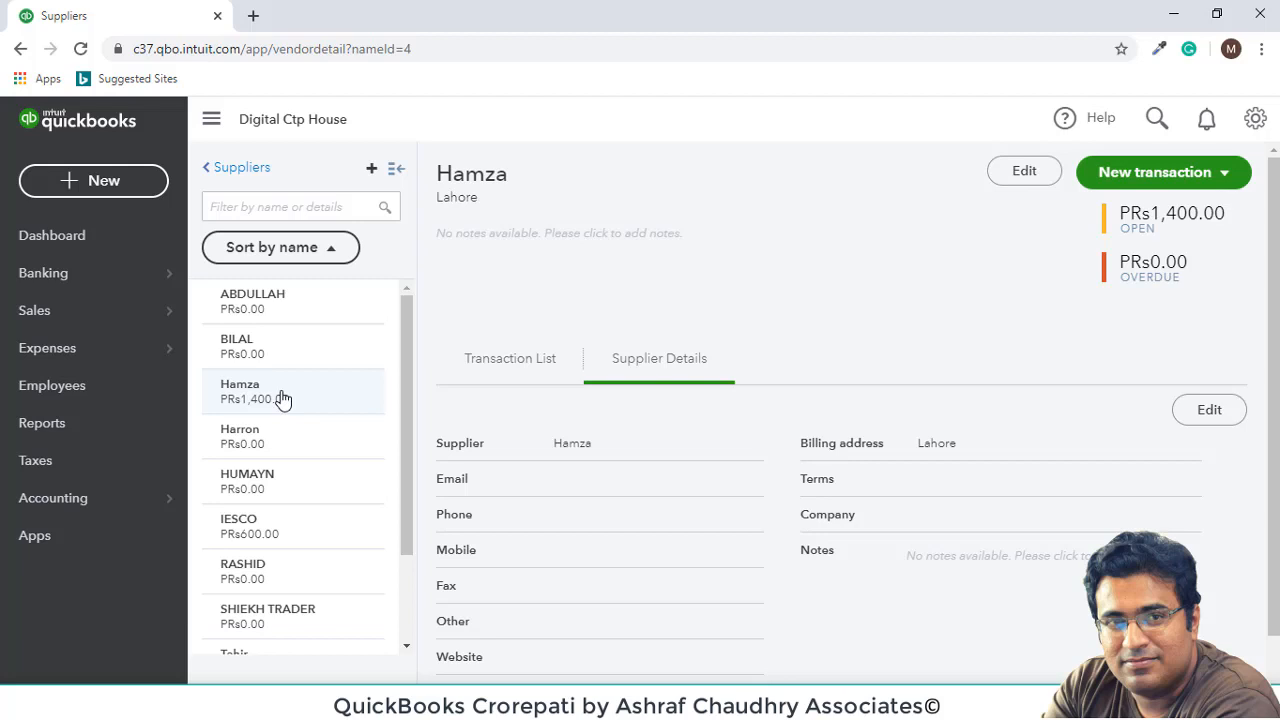
# - Open the transaction list of the supplier that received the credit
pyautogui.click(148, 190)
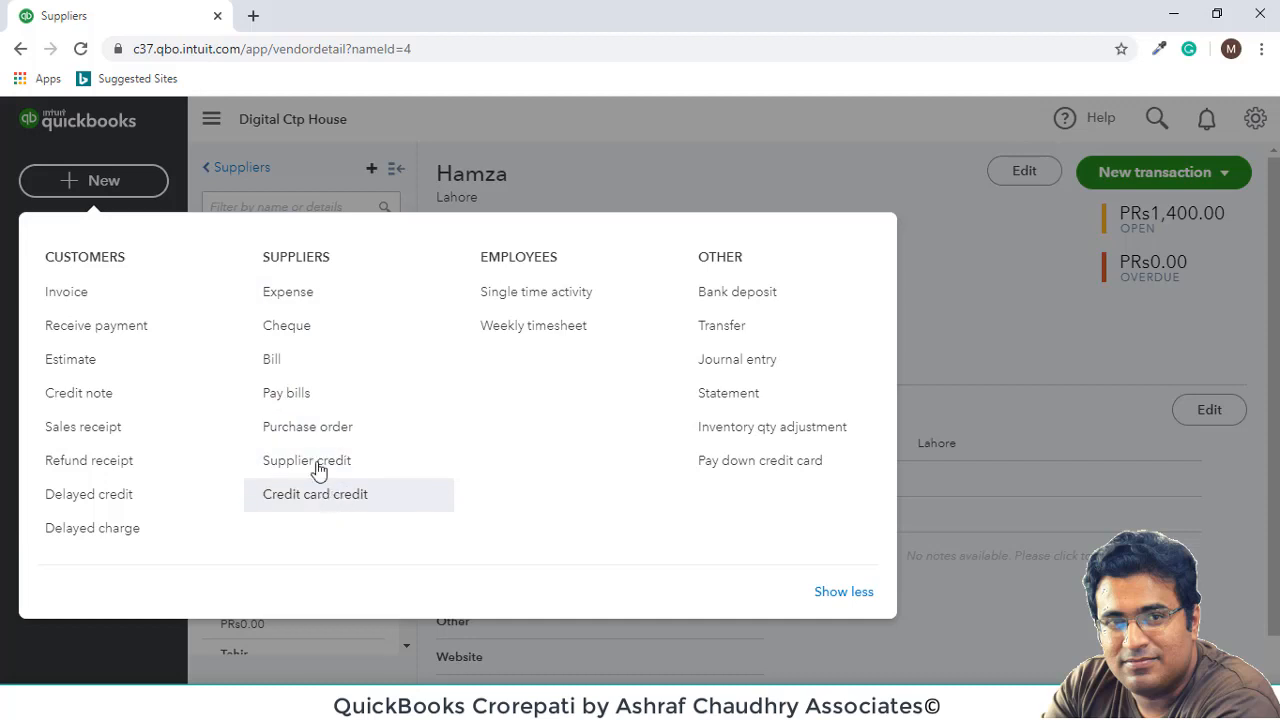
pyautogui.click(923, 143)
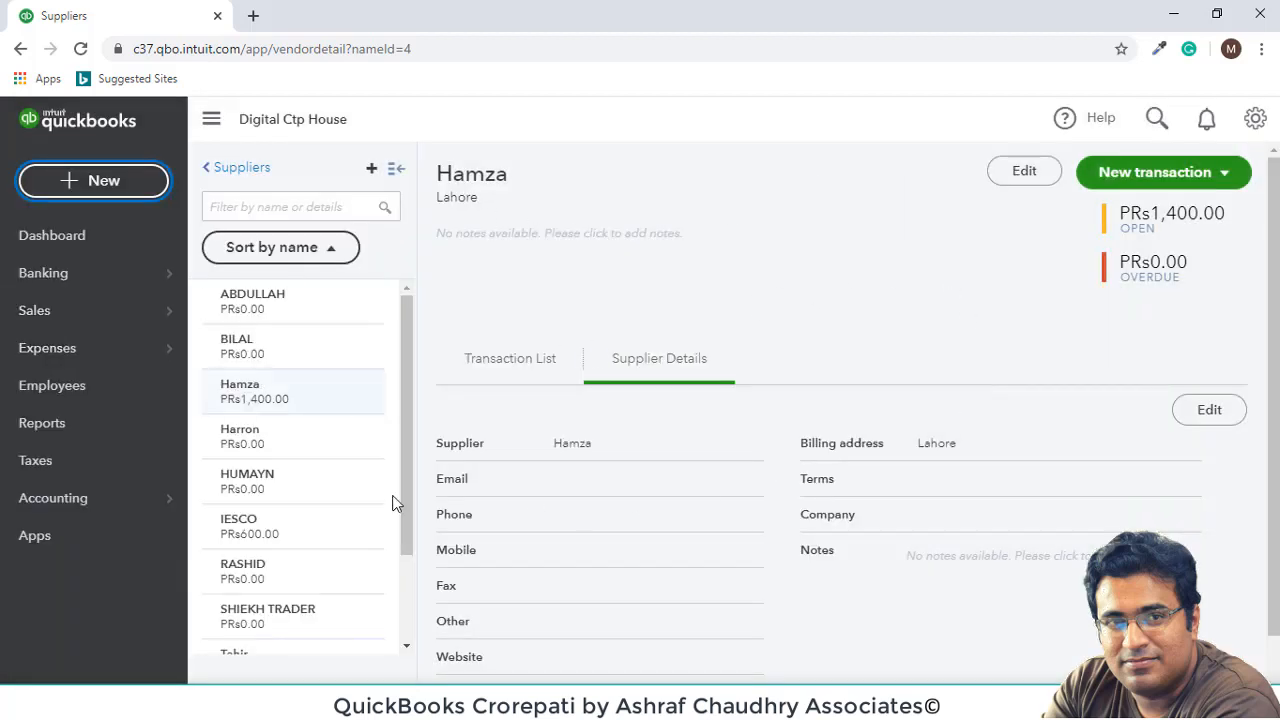
pyautogui.click(340, 377)
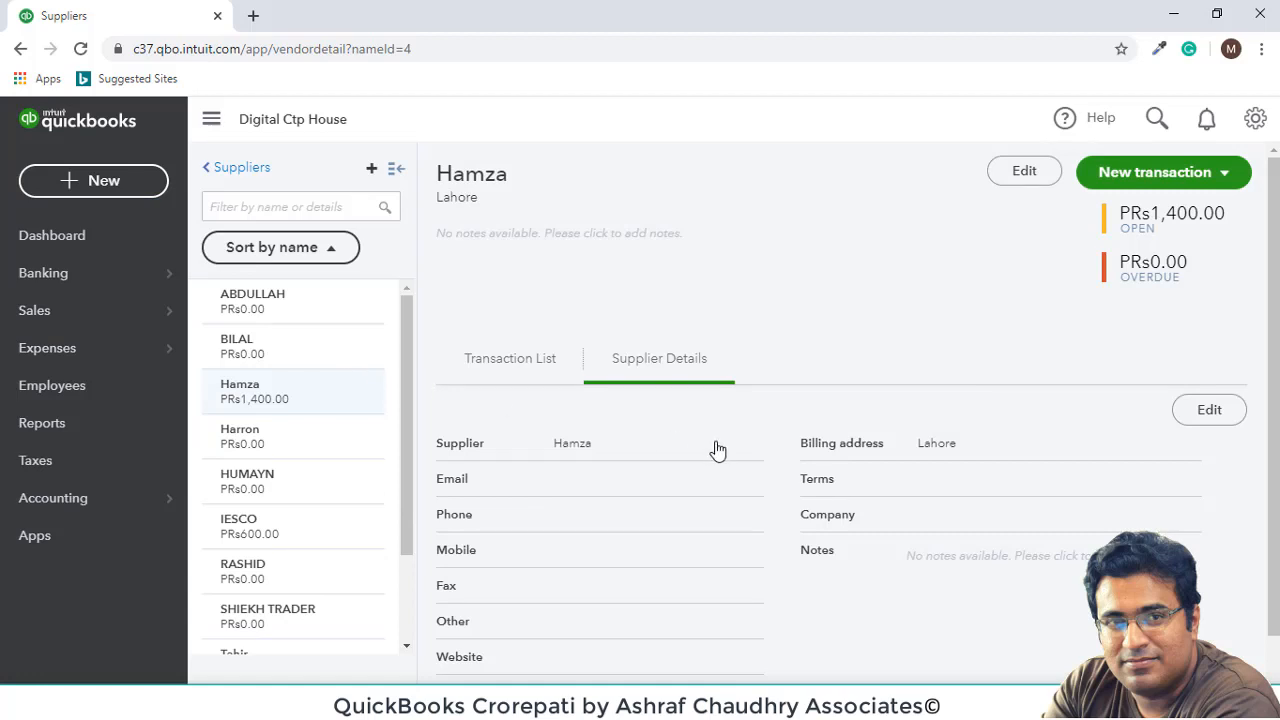
pyautogui.click(465, 369)
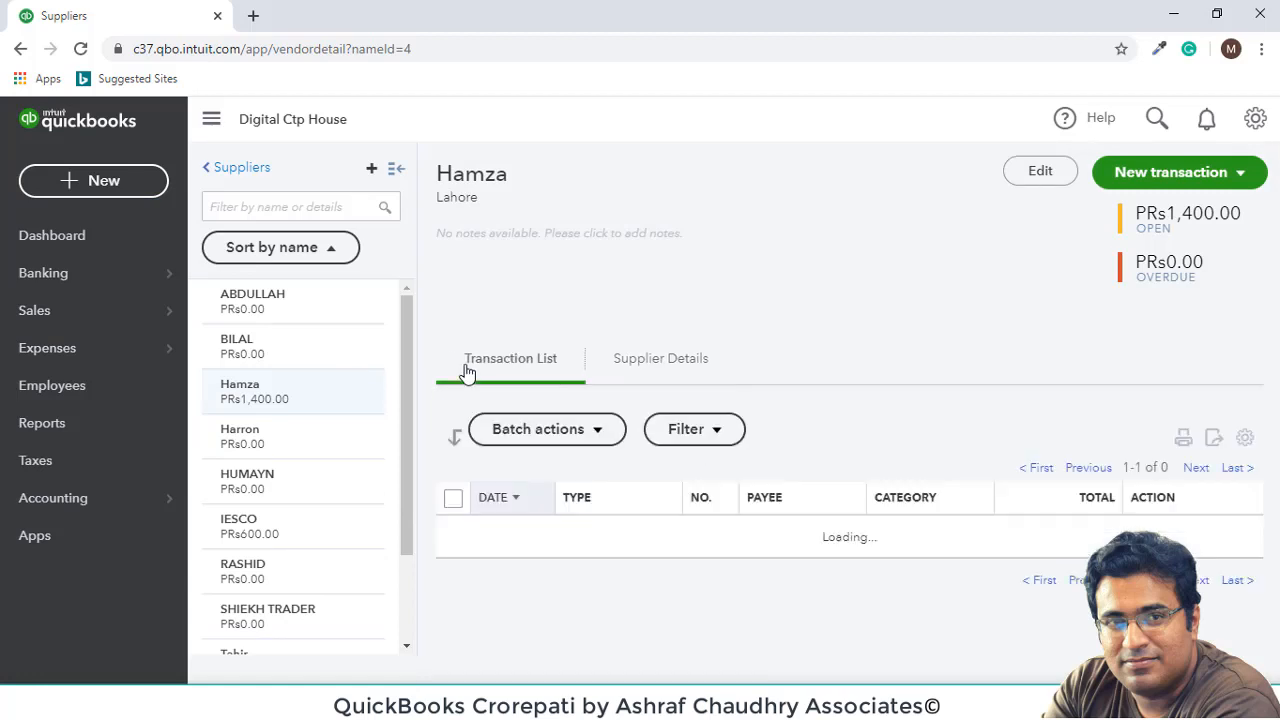